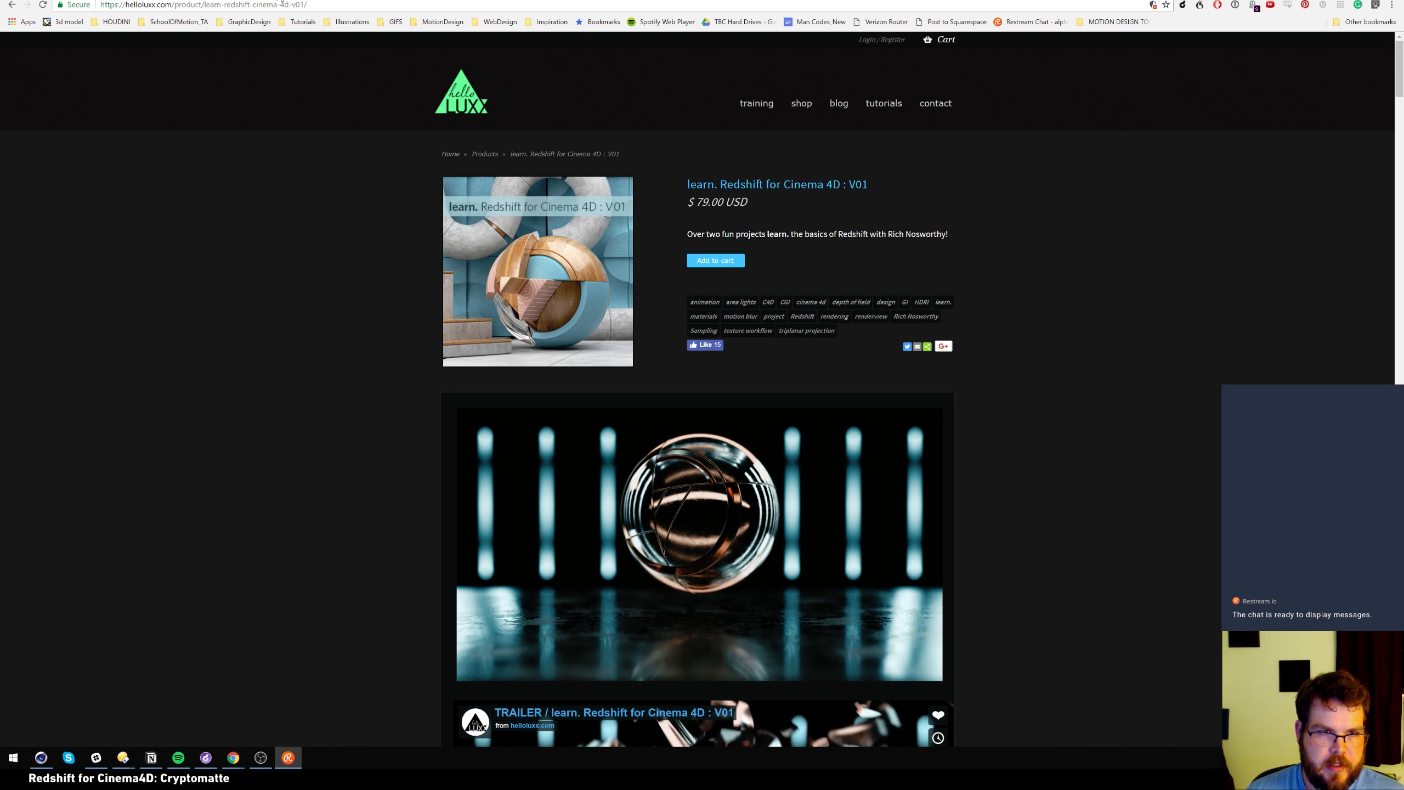
Open youtube.com in a new tab and go to your own channel's Videos list
{"action": "left_click", "coordinate": [283, 2]}
{"action": "type", "text": "youtube.com"}
{"action": "key", "text": "Return"}
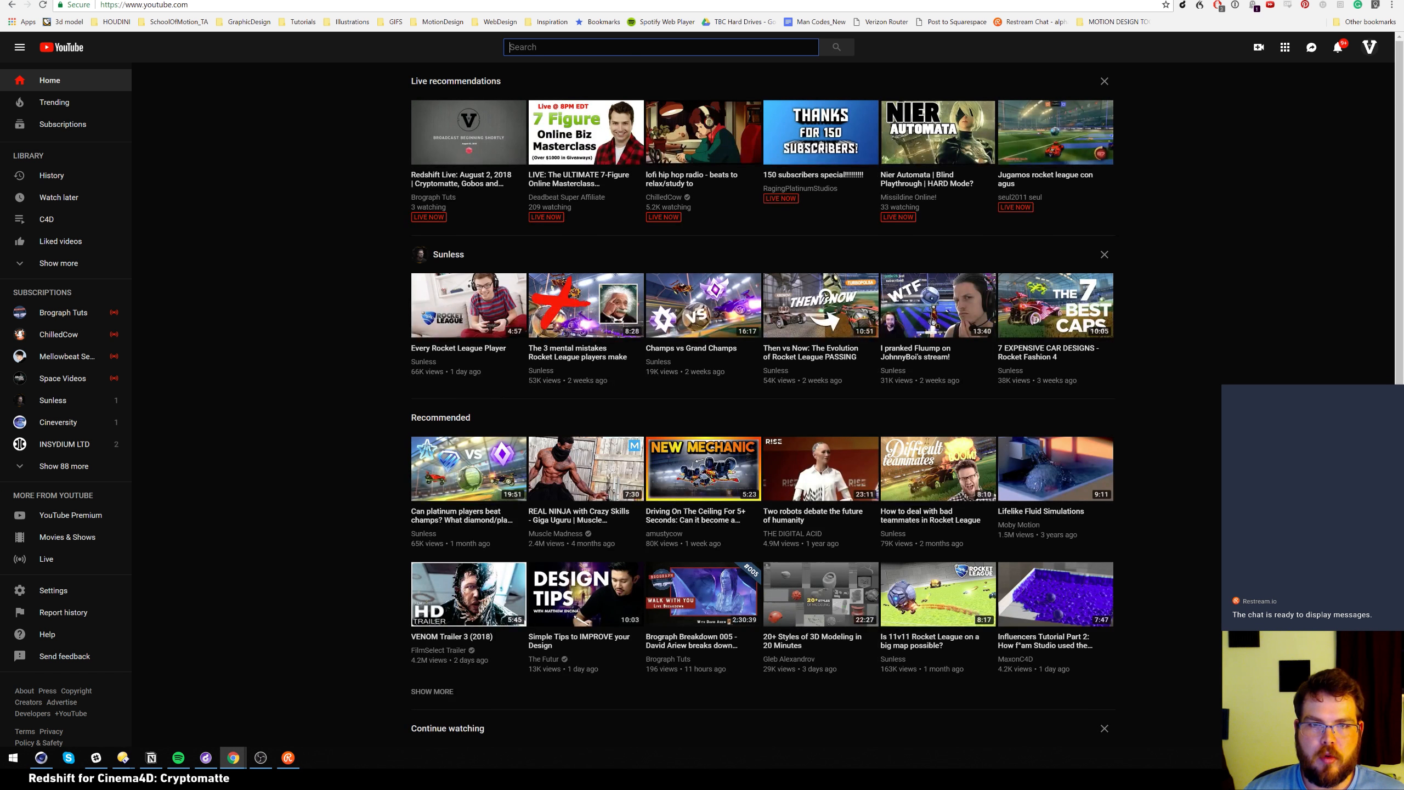
{"action": "left_click", "coordinate": [1370, 47]}
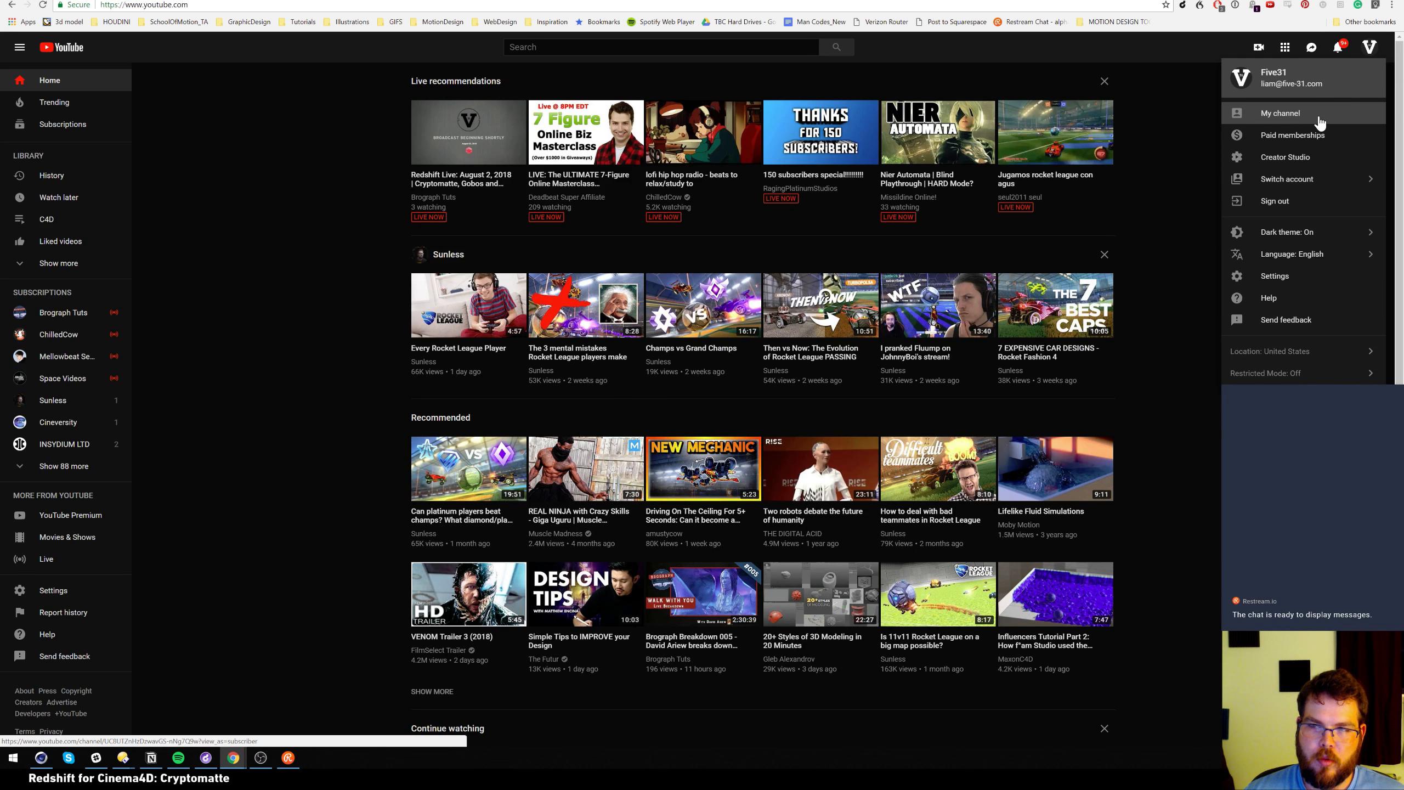
{"action": "left_click", "coordinate": [1289, 116]}
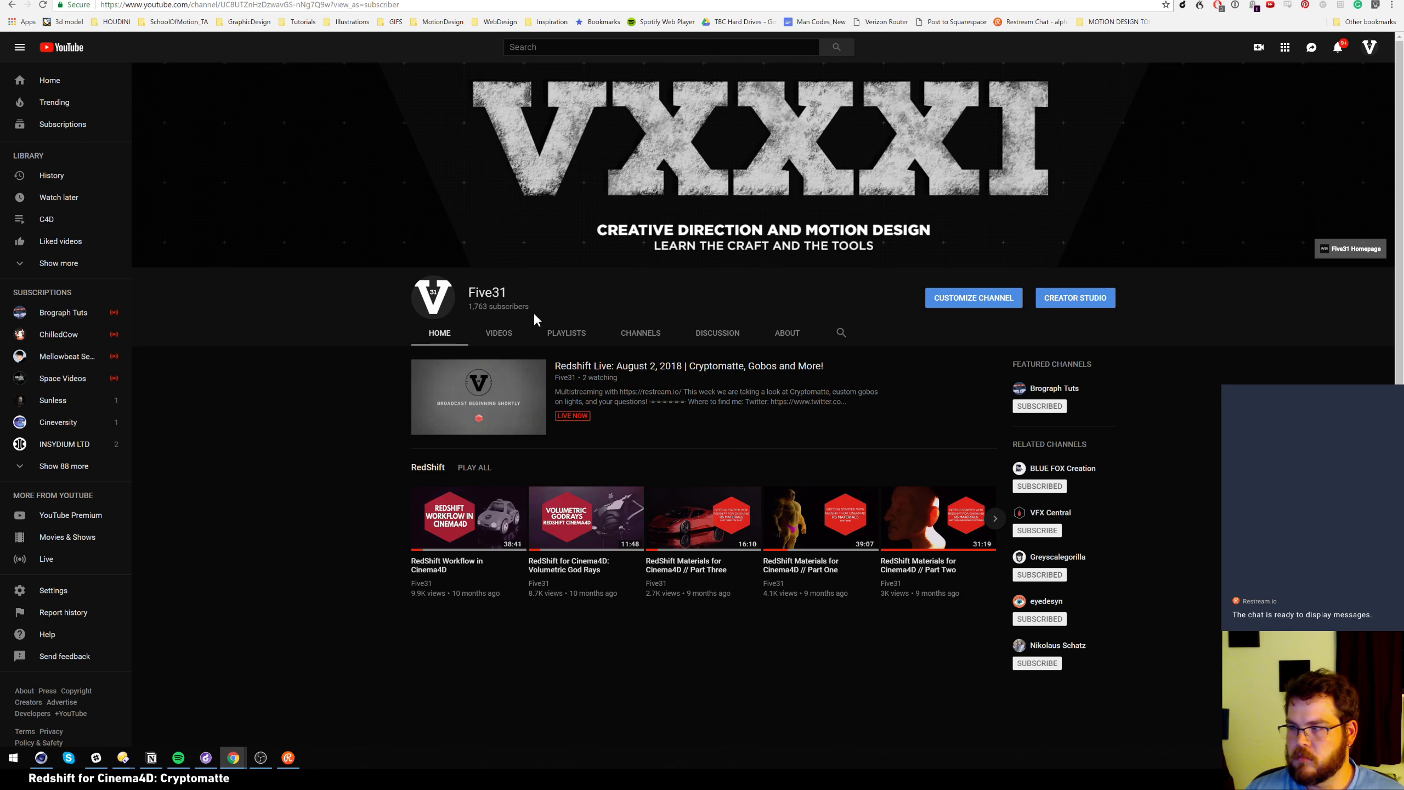
{"action": "left_click", "coordinate": [510, 338]}
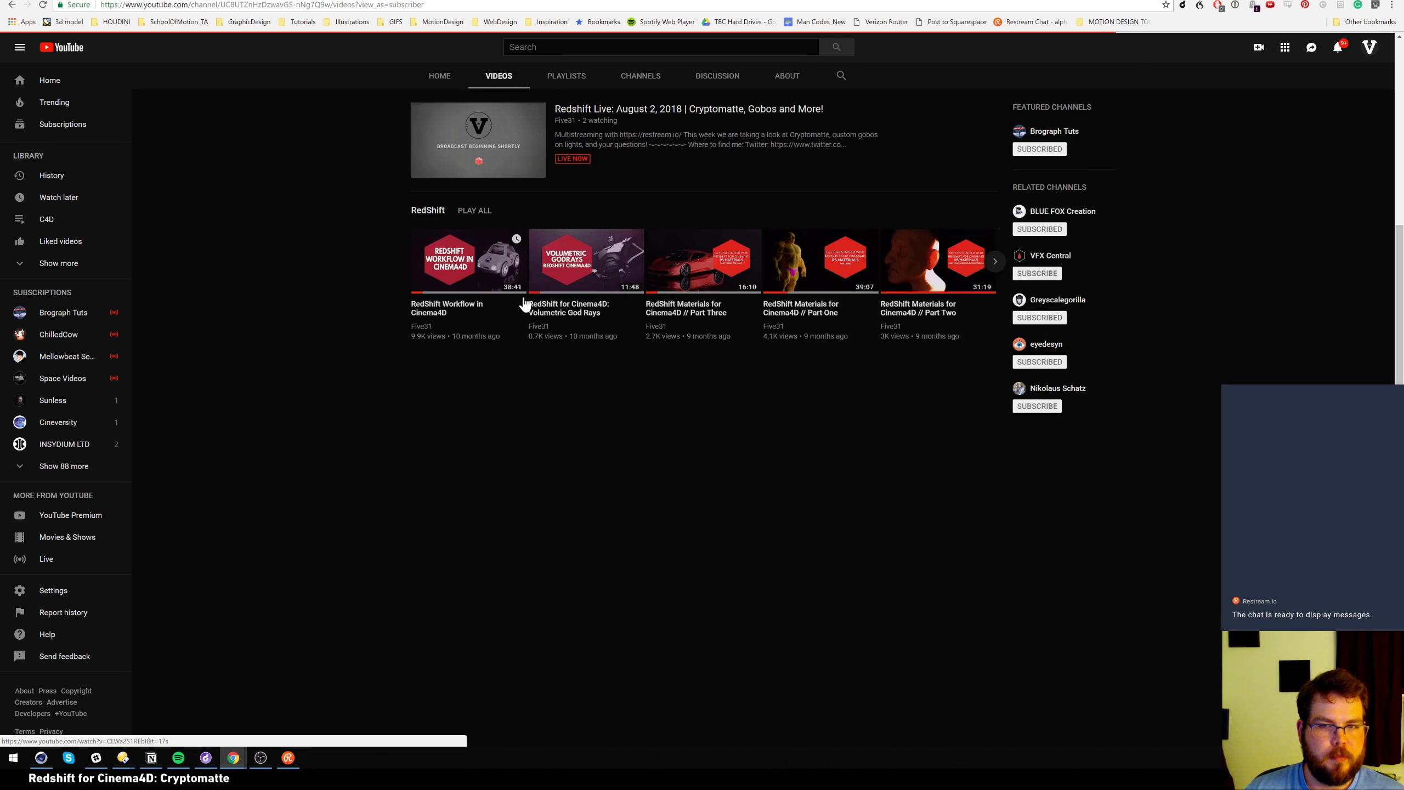
Open the Cryptomatte intro video, pause and mute it, then return to the helloluxx tab
{"action": "left_click", "coordinate": [589, 213]}
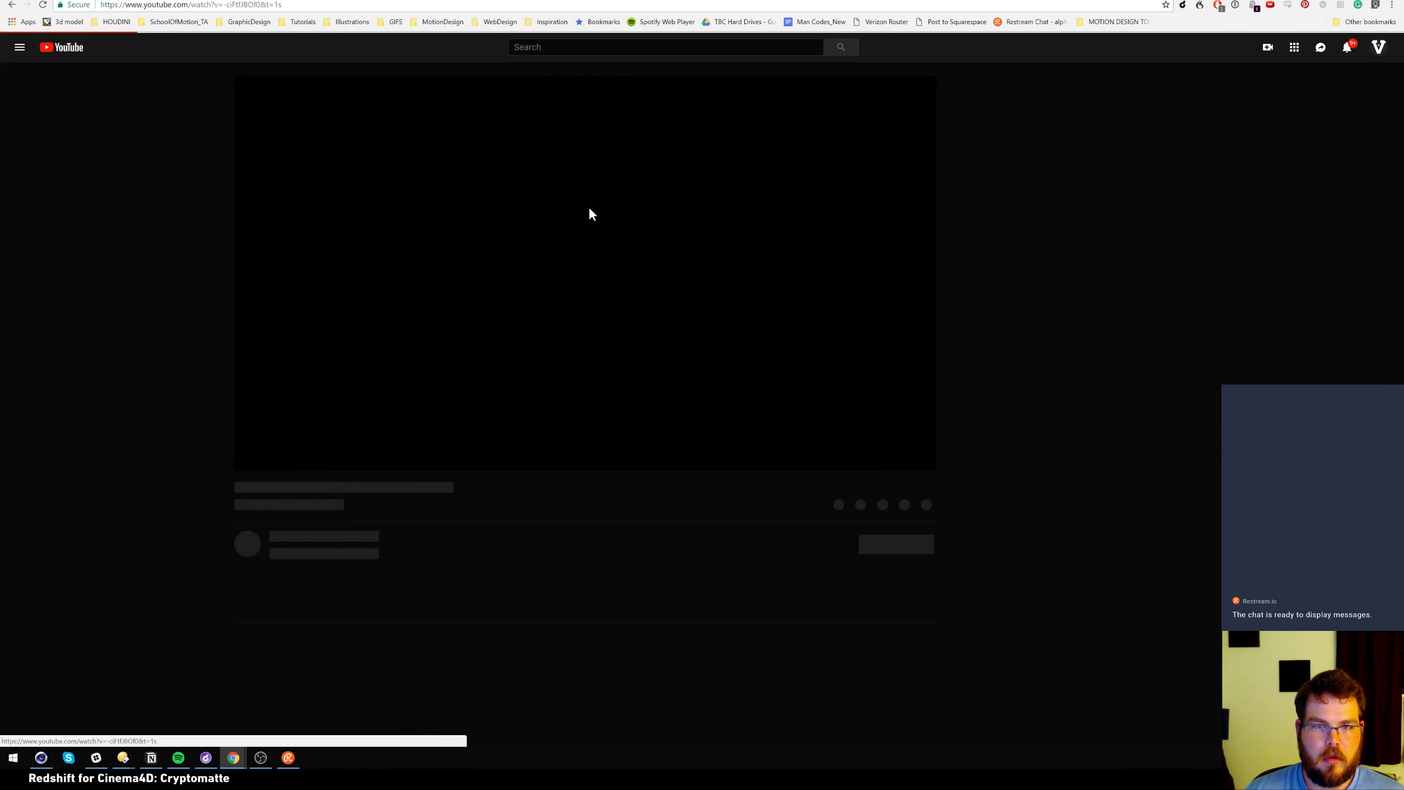
{"action": "left_click", "coordinate": [247, 460]}
{"action": "left_click", "coordinate": [292, 462]}
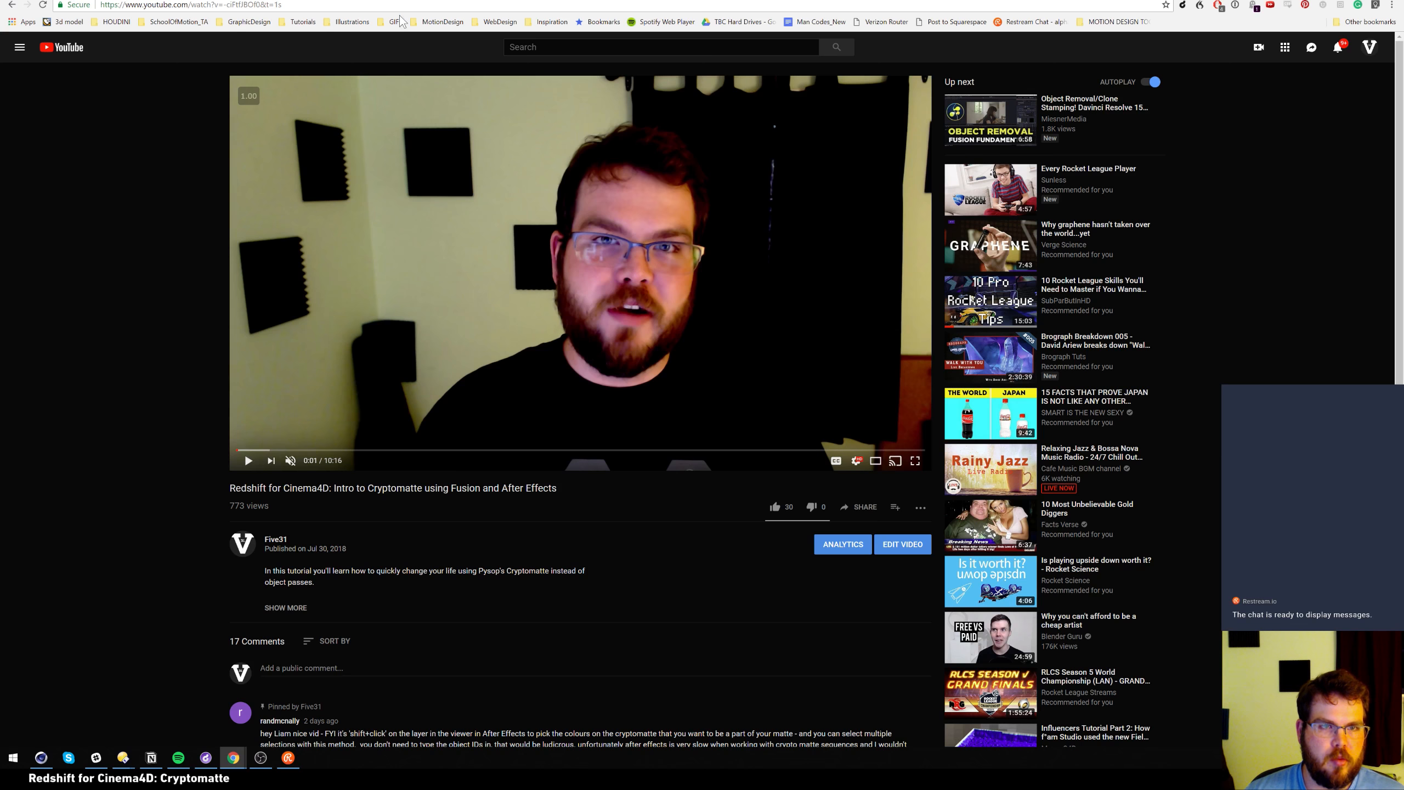
{"action": "left_click", "coordinate": [359, 1]}
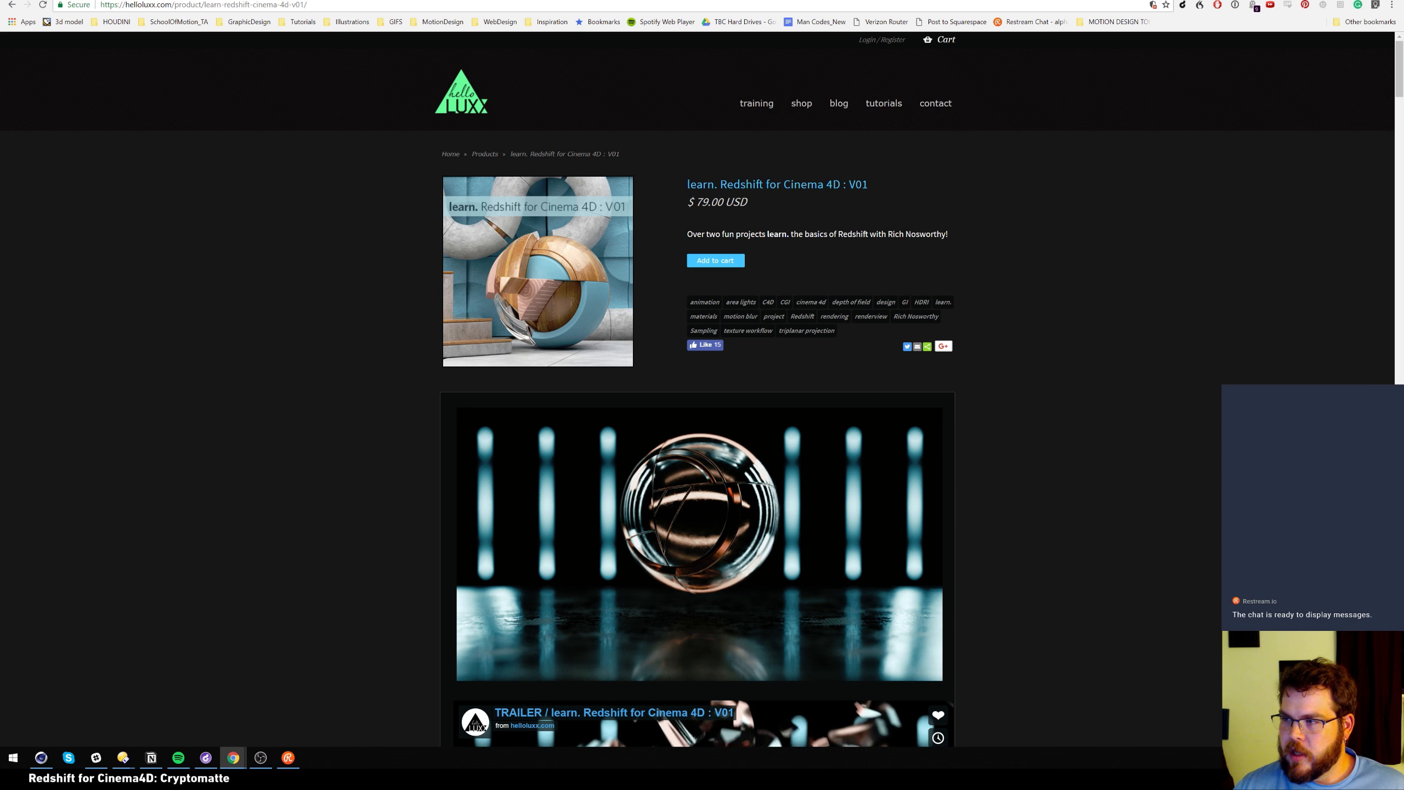
Launch Restream Chat via a 'res' search and drag its chat and Settings windows onto the other screen
{"action": "key", "text": "super"}
{"action": "type", "text": "res"}
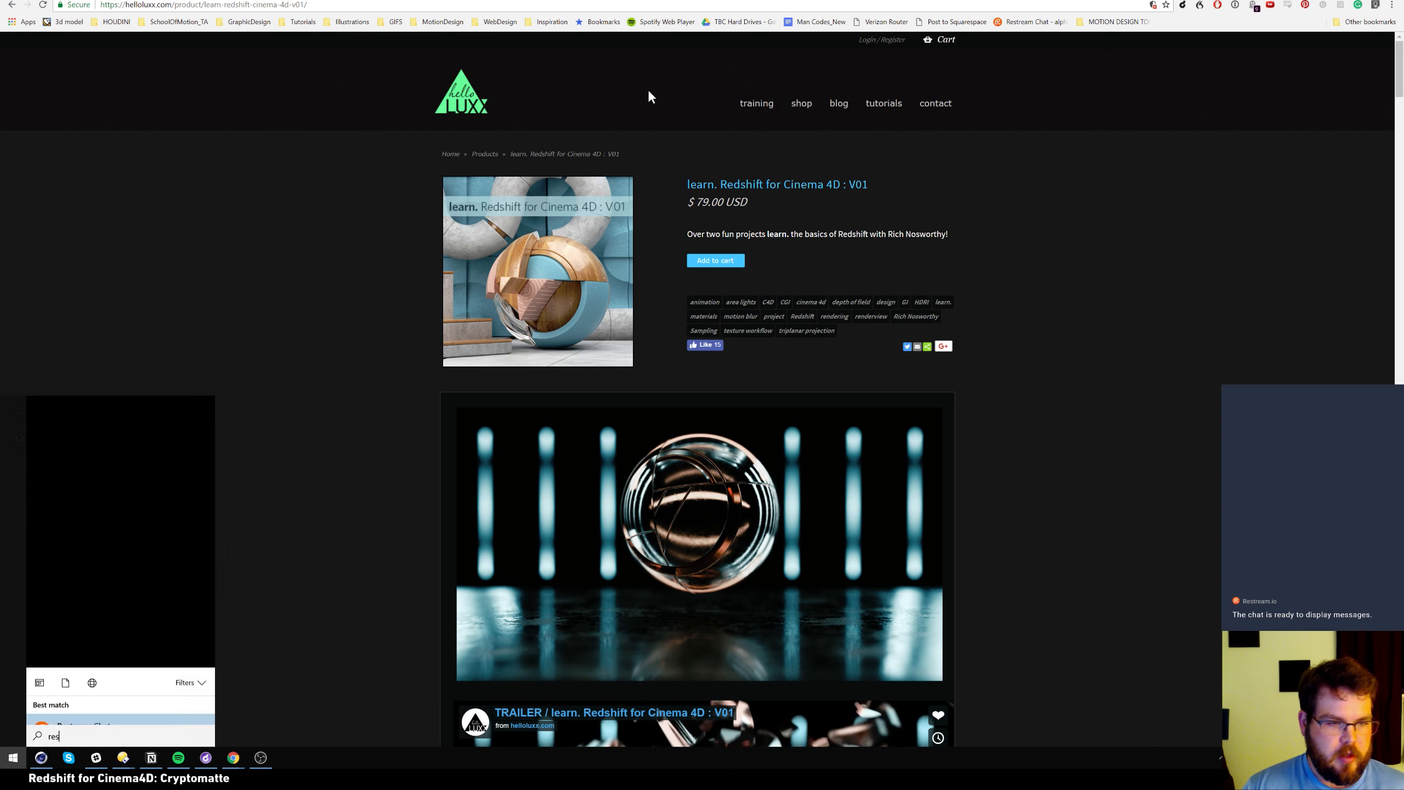
{"action": "key", "text": "Return"}
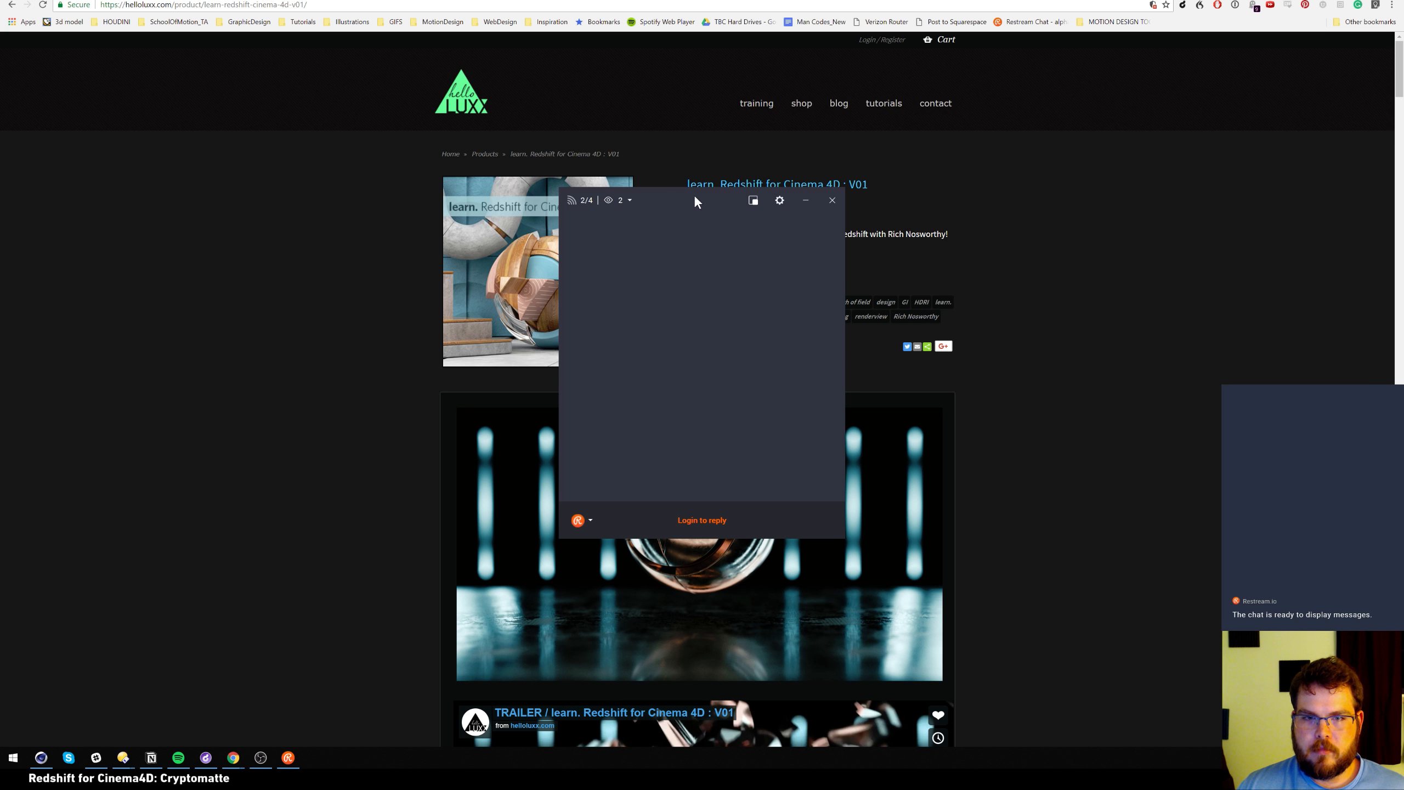
{"action": "left_click", "coordinate": [632, 200]}
{"action": "left_click_drag", "start_coordinate": [634, 199], "coordinate": [1403, 199]}
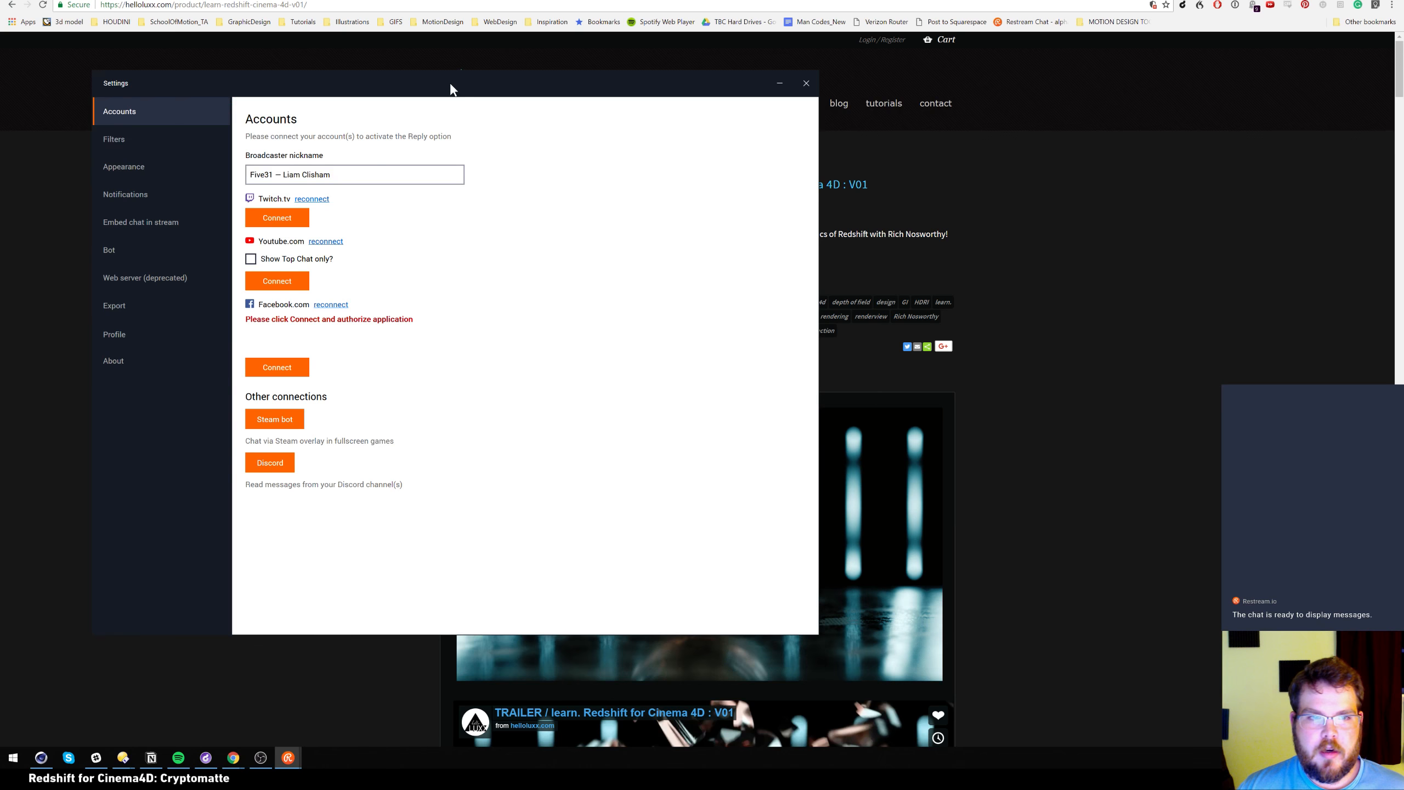
{"action": "left_click_drag", "start_coordinate": [448, 85], "coordinate": [1403, 90]}
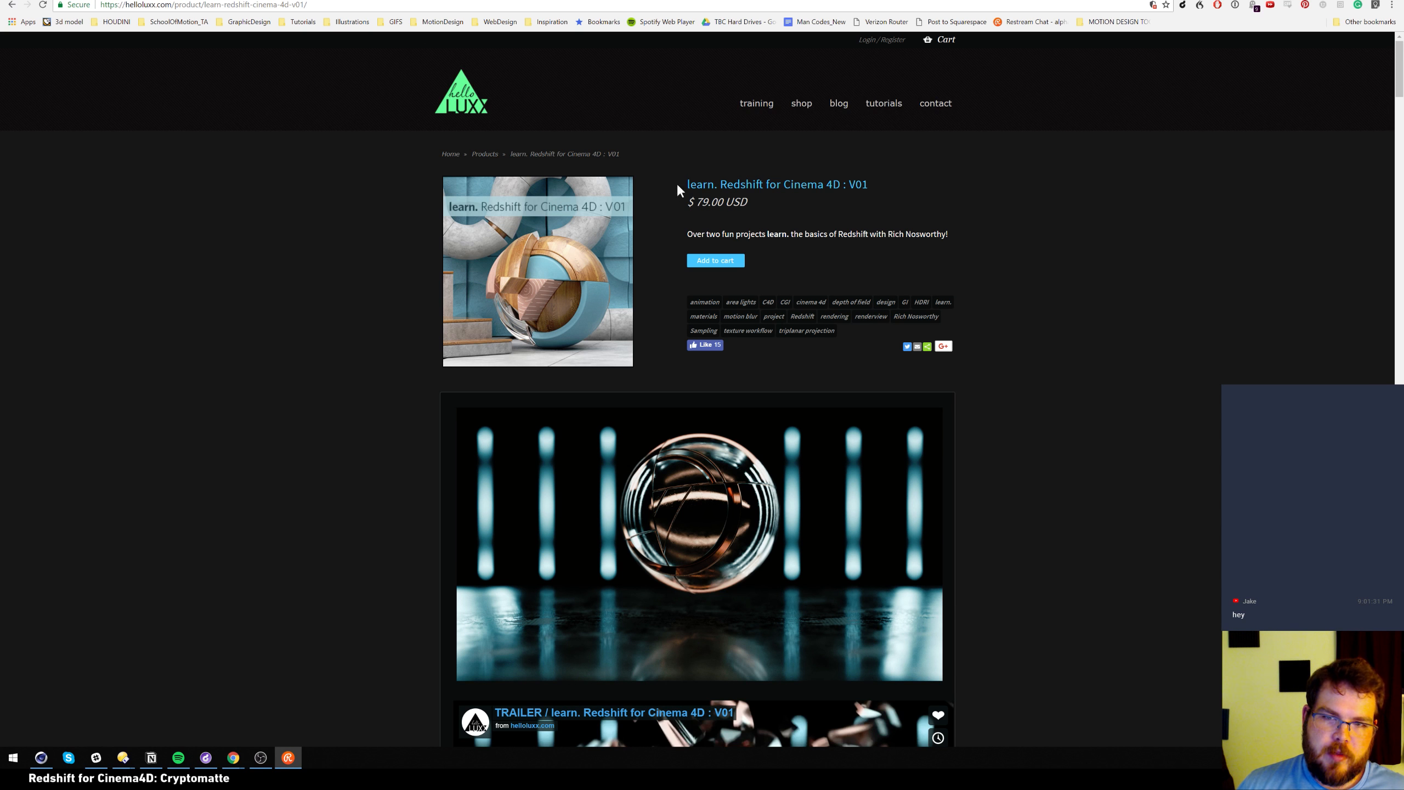
Play the Vimeo course trailer full screen through to its end screen, then exit full screen
{"action": "scroll", "coordinate": [338, 432], "scroll_direction": "down", "scroll_amount": 6}
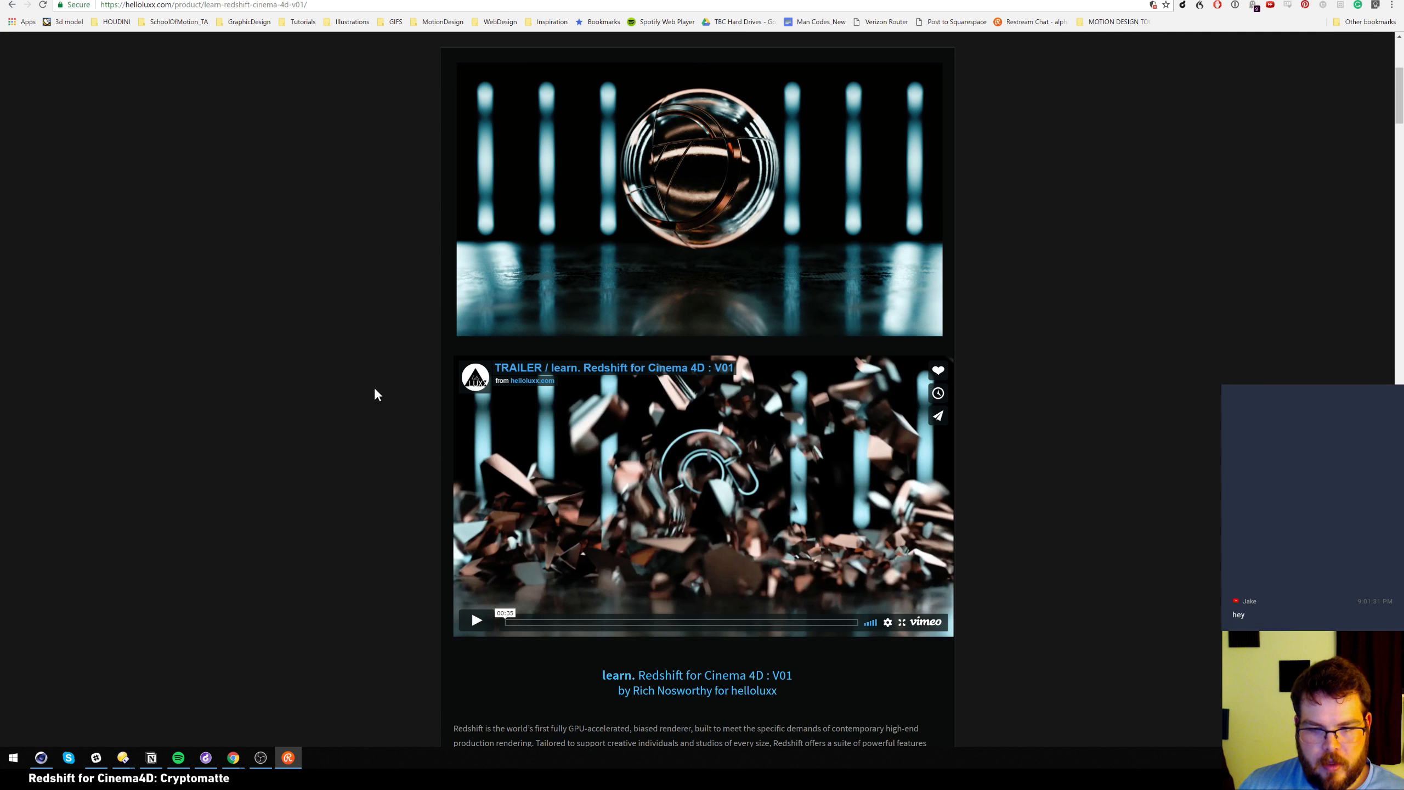
{"action": "scroll", "coordinate": [359, 431], "scroll_direction": "down", "scroll_amount": 1}
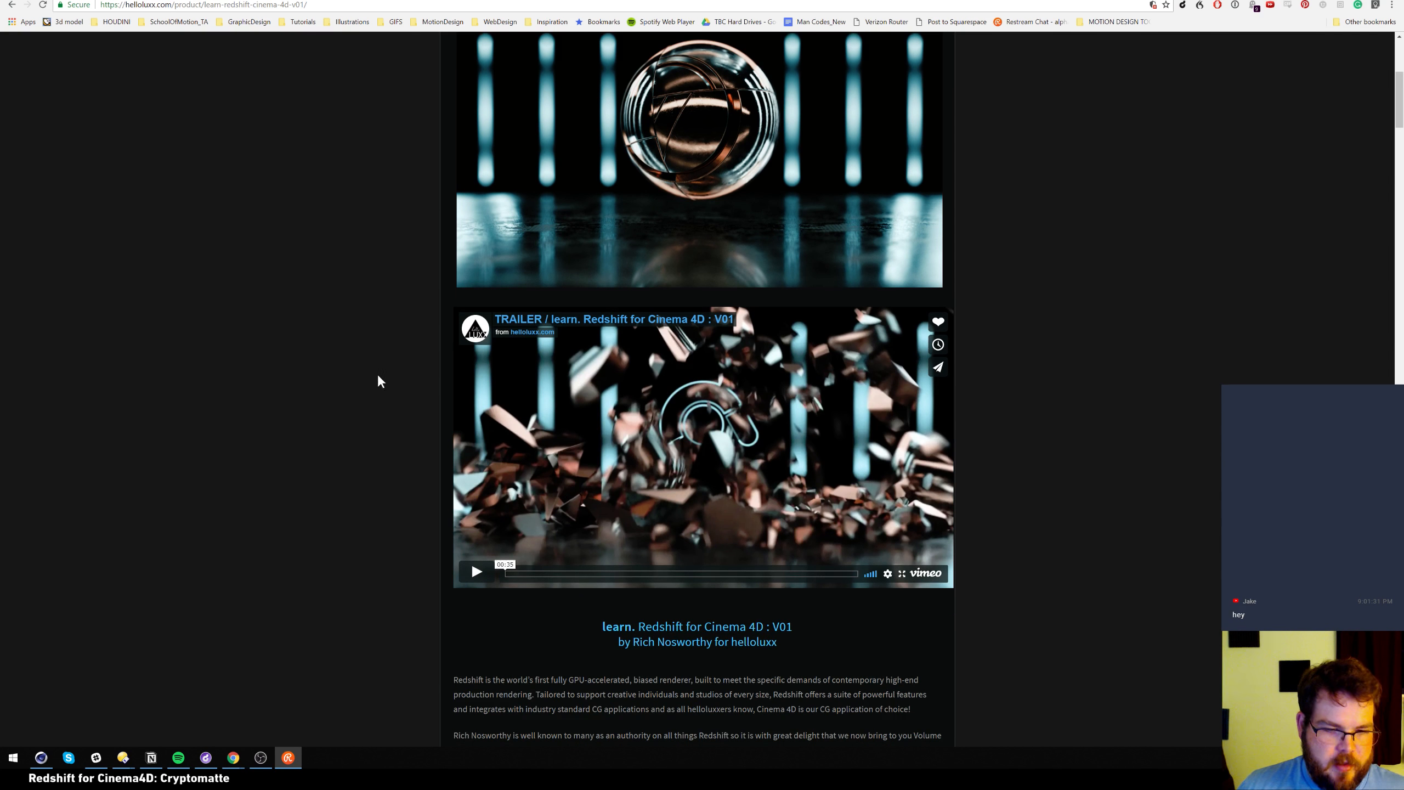
{"action": "scroll", "coordinate": [363, 486], "scroll_direction": "down", "scroll_amount": 3}
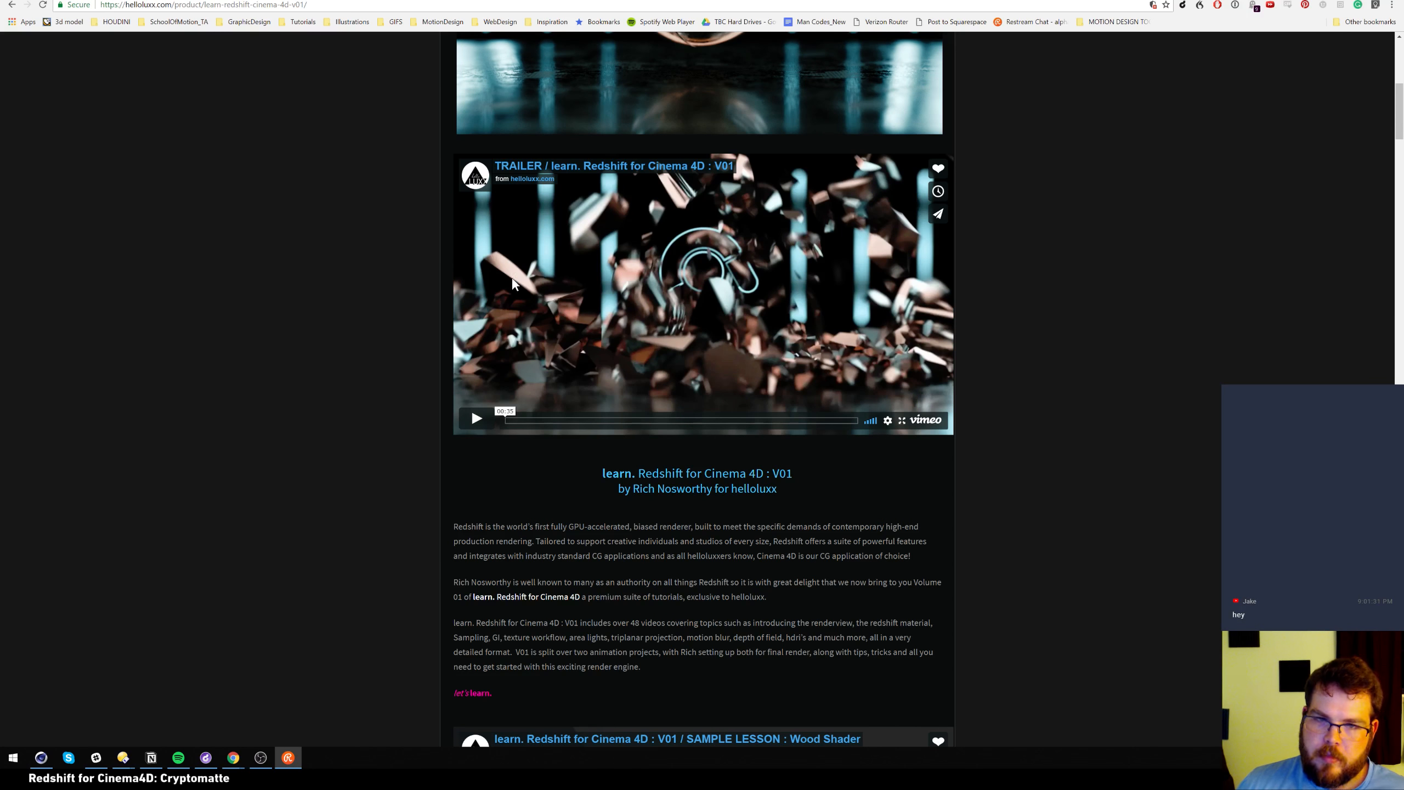
{"action": "left_click", "coordinate": [482, 421]}
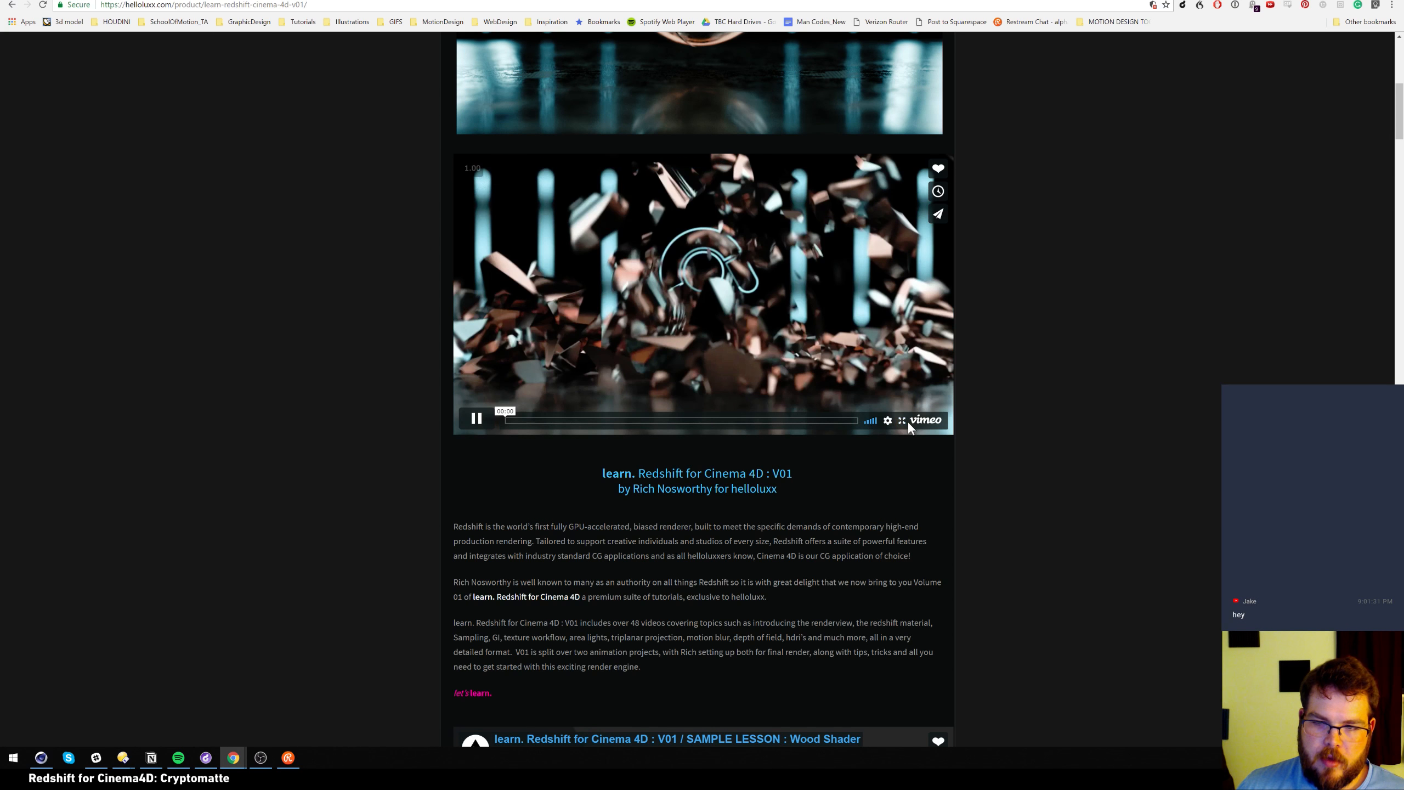
{"action": "left_click", "coordinate": [906, 420]}
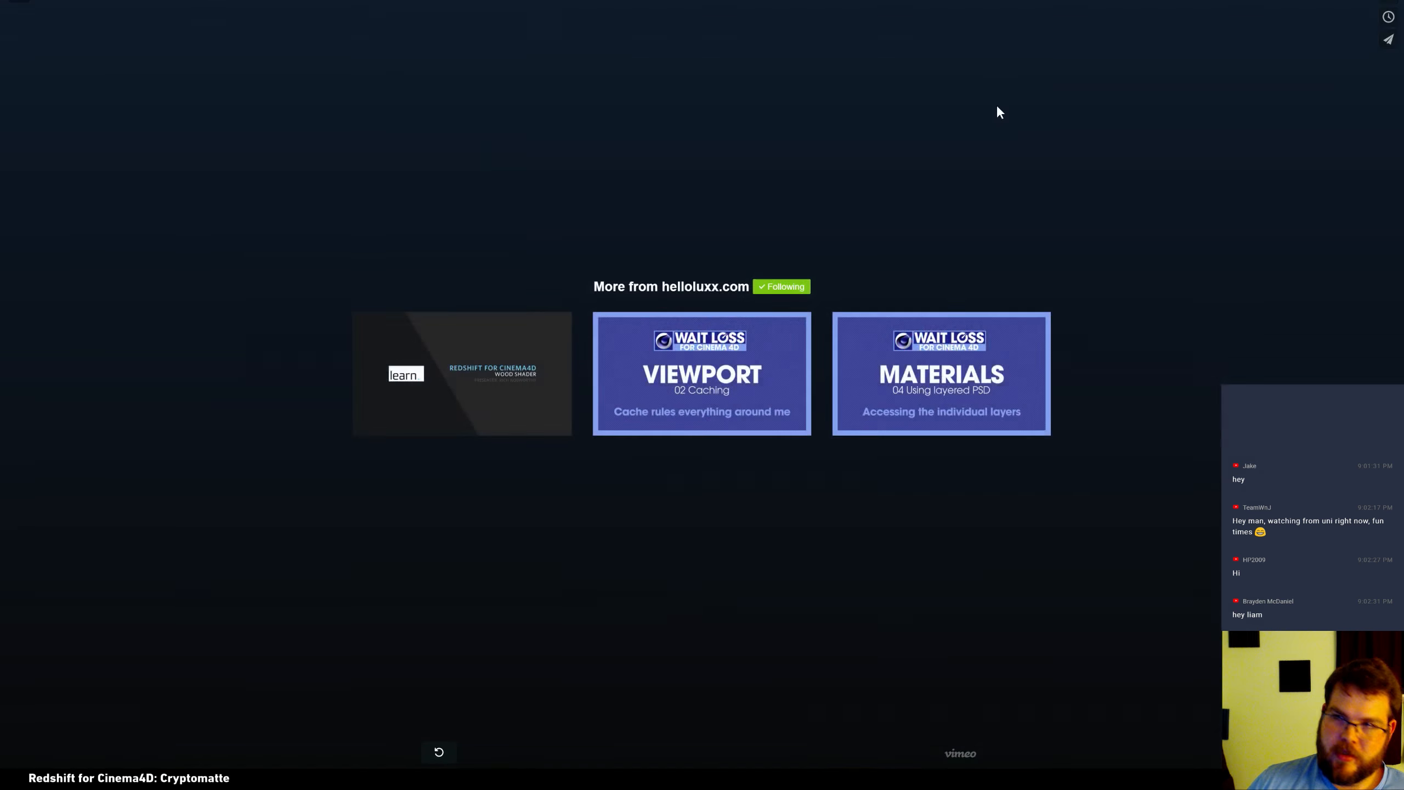
{"action": "key", "text": "Escape"}
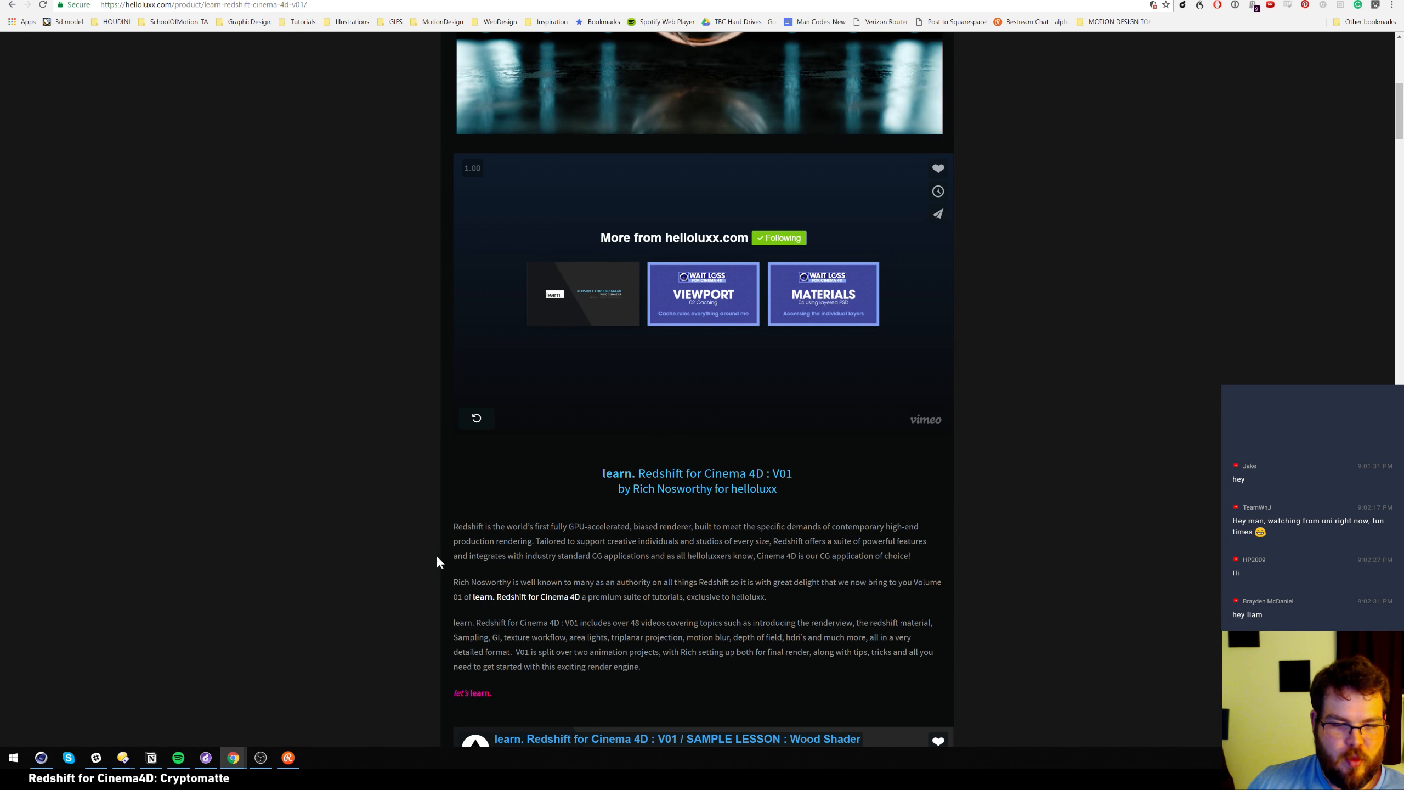
Scroll through the chapter lists to Chapter 06: Bonus, the $79.00 USD price and Cinema 4D R19 requirement
{"action": "scroll", "coordinate": [387, 583], "scroll_direction": "down", "scroll_amount": 12}
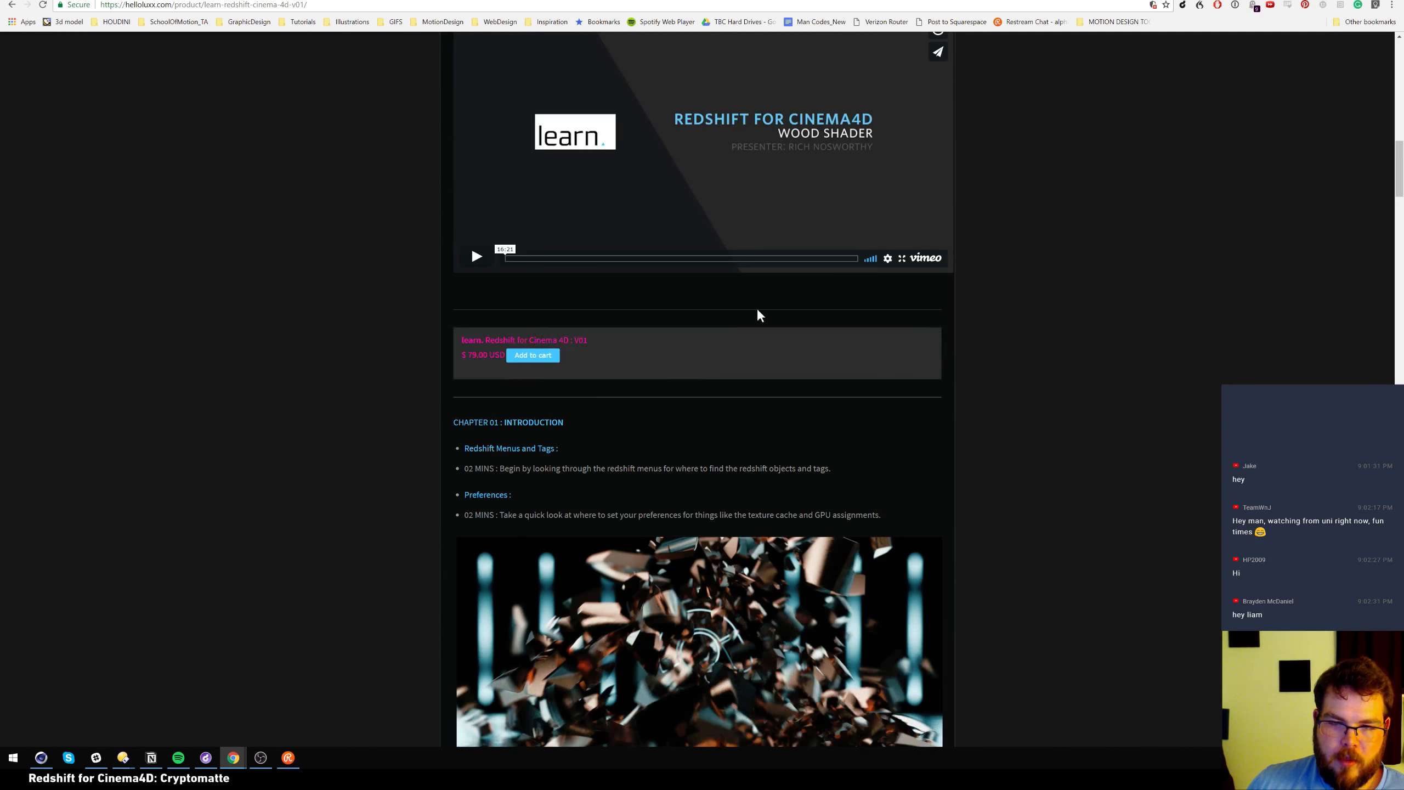
{"action": "scroll", "coordinate": [282, 238], "scroll_direction": "up", "scroll_amount": 3}
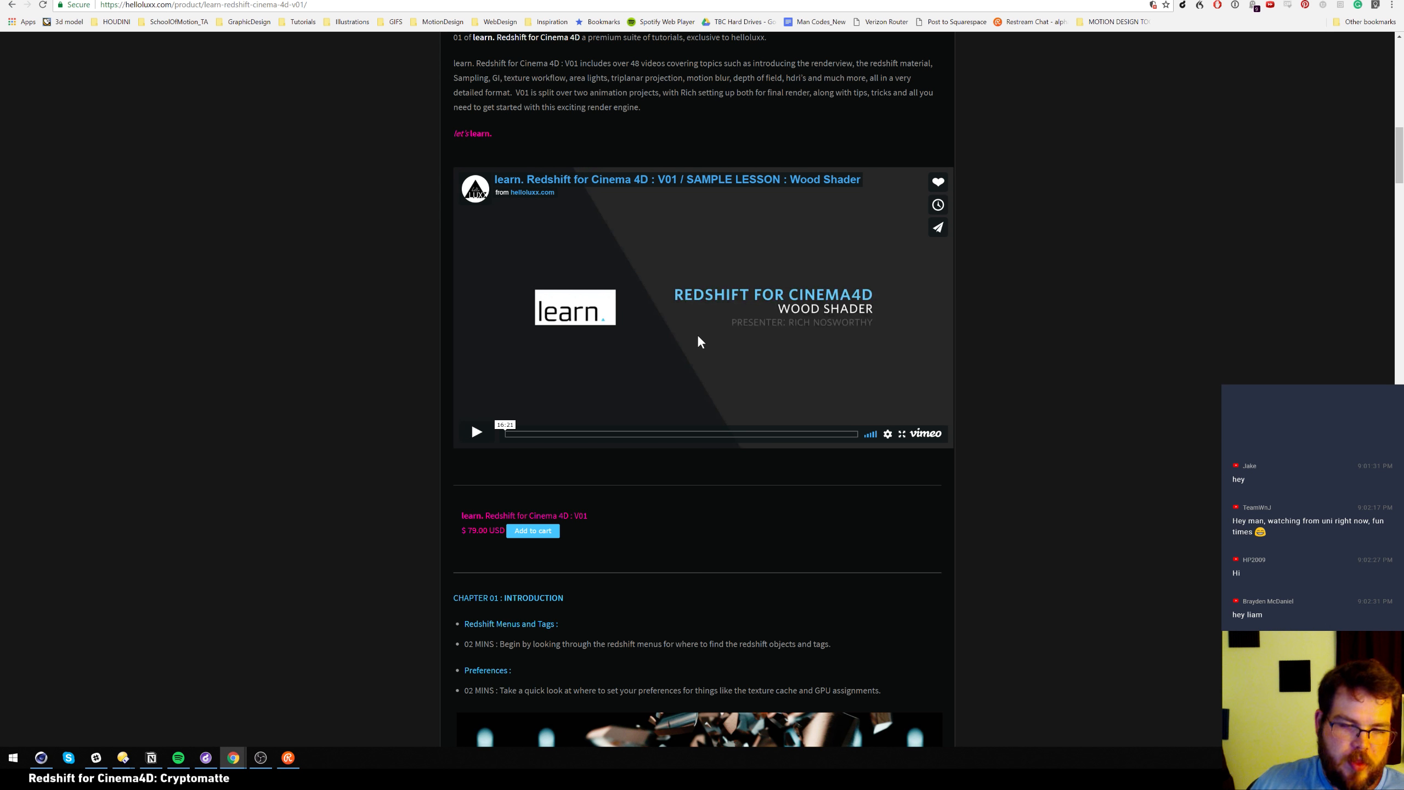
{"action": "scroll", "coordinate": [430, 379], "scroll_direction": "down", "scroll_amount": 5}
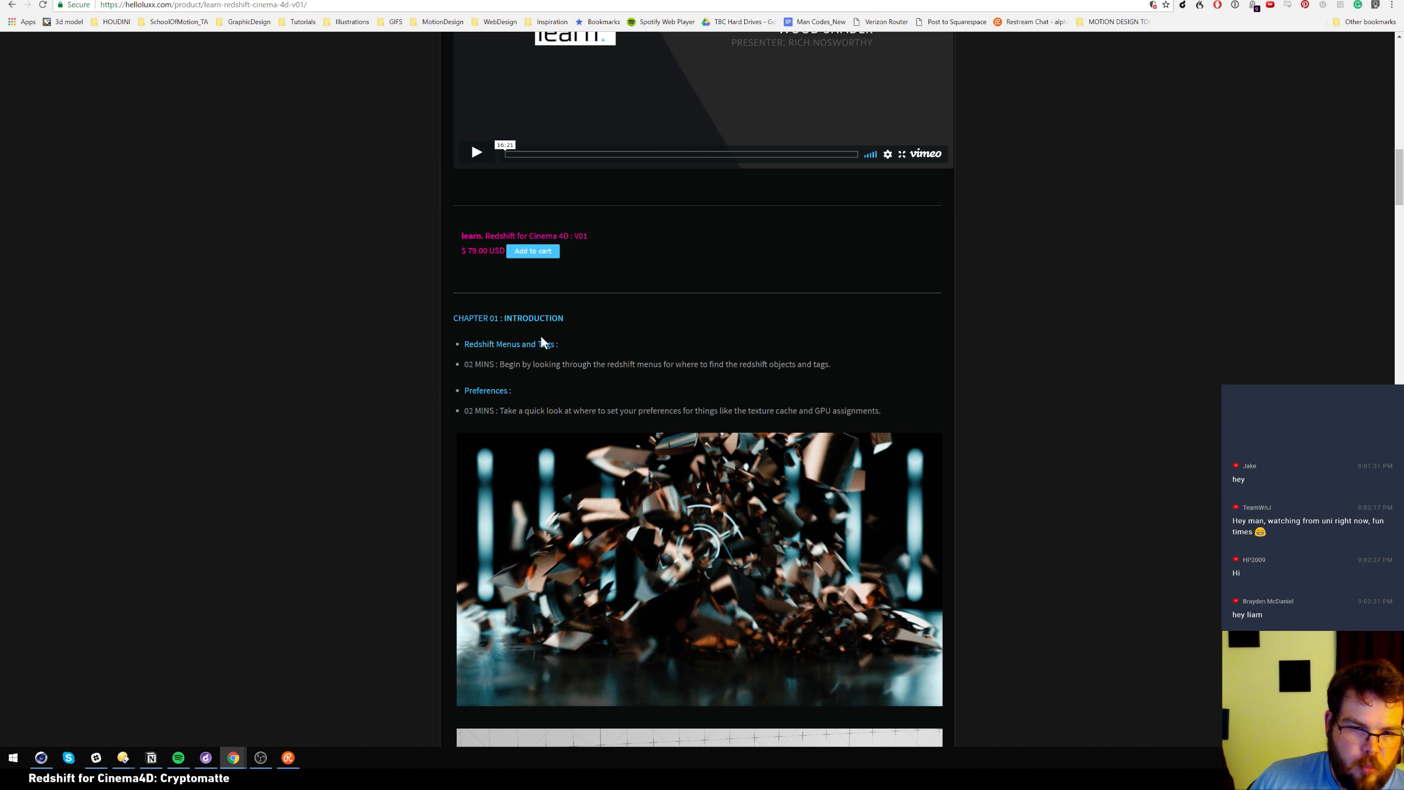
{"action": "scroll", "coordinate": [369, 506], "scroll_direction": "down", "scroll_amount": 10}
{"action": "scroll", "coordinate": [369, 507], "scroll_direction": "down", "scroll_amount": 3}
{"action": "scroll", "coordinate": [406, 533], "scroll_direction": "down", "scroll_amount": 4}
{"action": "scroll", "coordinate": [407, 535], "scroll_direction": "down", "scroll_amount": 5}
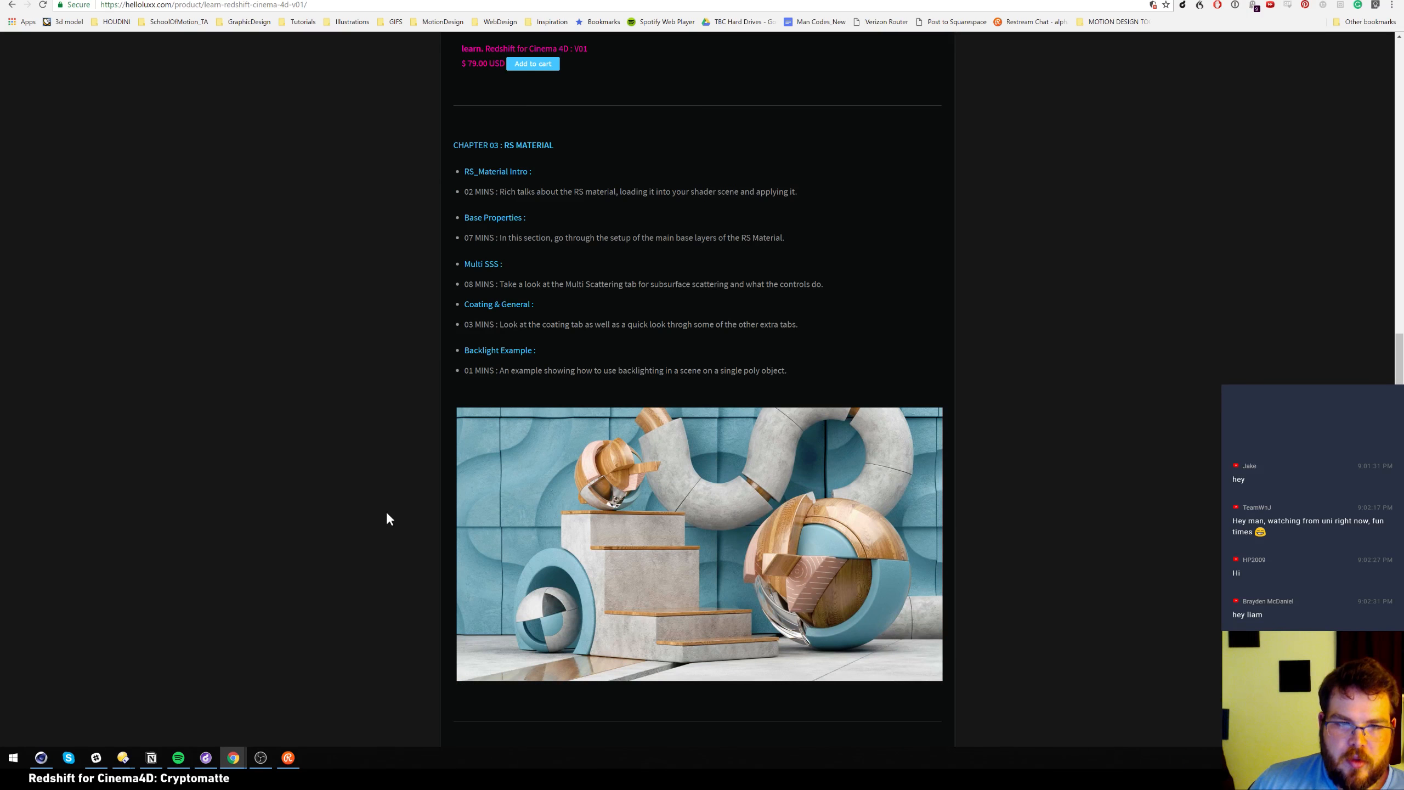
{"action": "scroll", "coordinate": [388, 515], "scroll_direction": "down", "scroll_amount": 1}
{"action": "scroll", "coordinate": [391, 485], "scroll_direction": "down", "scroll_amount": 11}
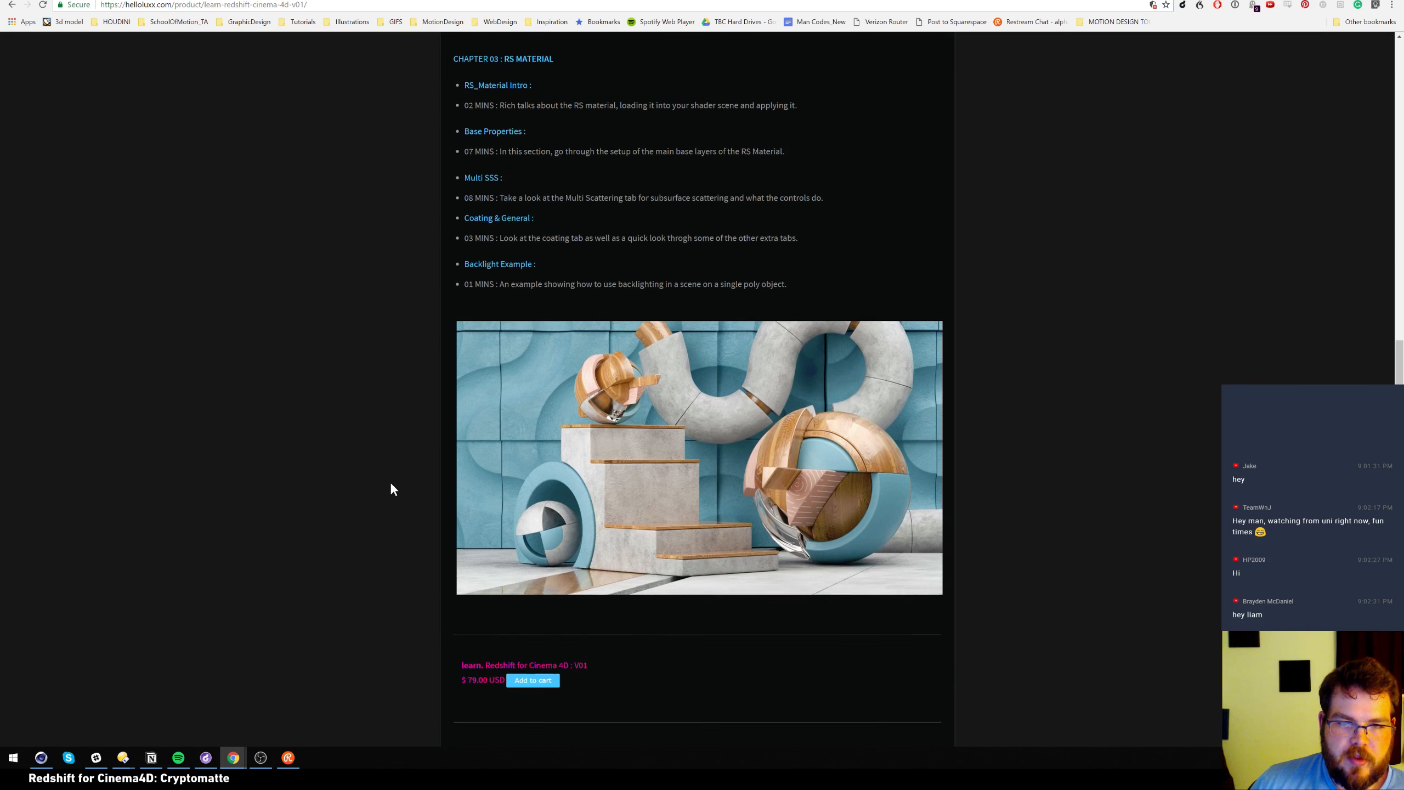
{"action": "scroll", "coordinate": [373, 512], "scroll_direction": "down", "scroll_amount": 15}
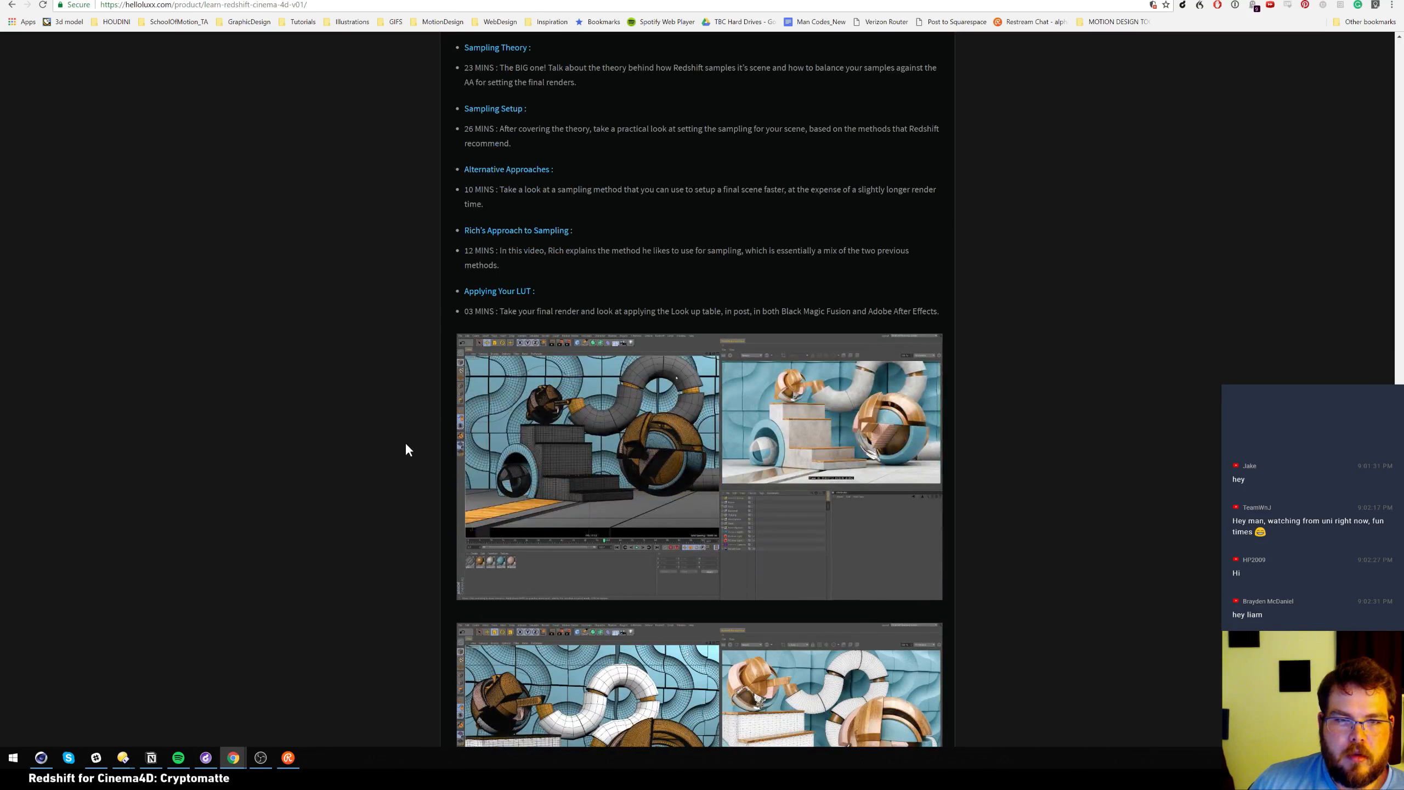
{"action": "scroll", "coordinate": [391, 635], "scroll_direction": "up", "scroll_amount": 8}
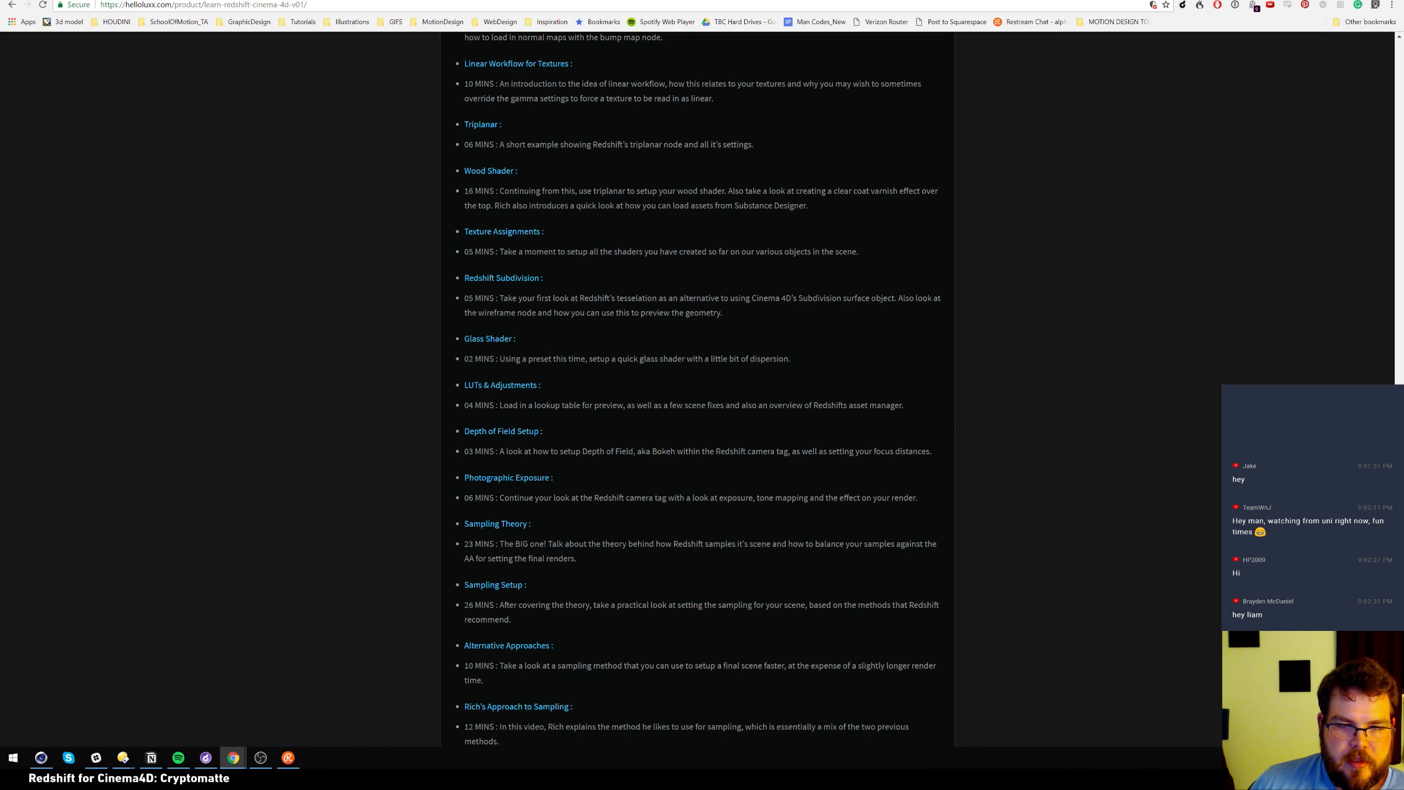
{"action": "scroll", "coordinate": [404, 535], "scroll_direction": "down", "scroll_amount": 5}
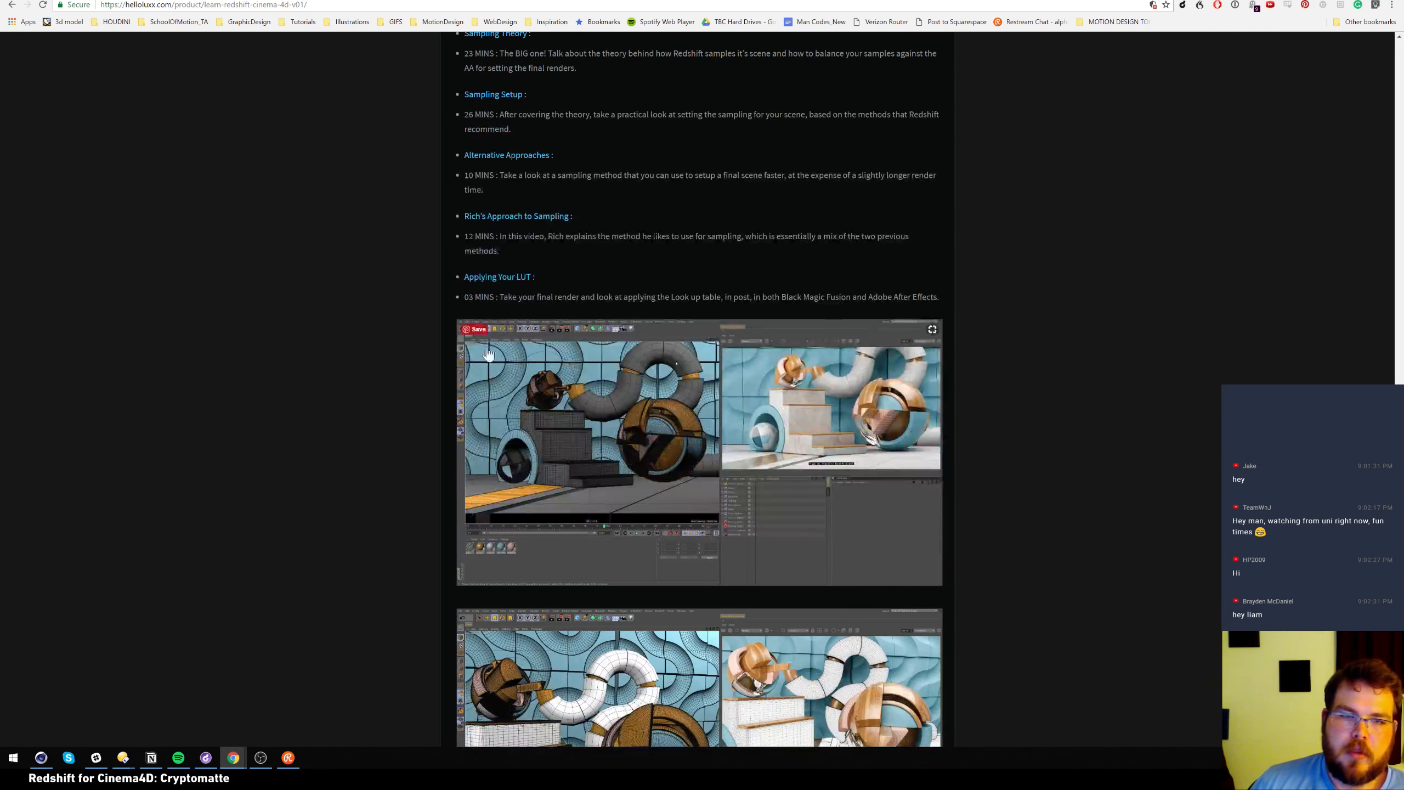
{"action": "scroll", "coordinate": [349, 457], "scroll_direction": "down", "scroll_amount": 20}
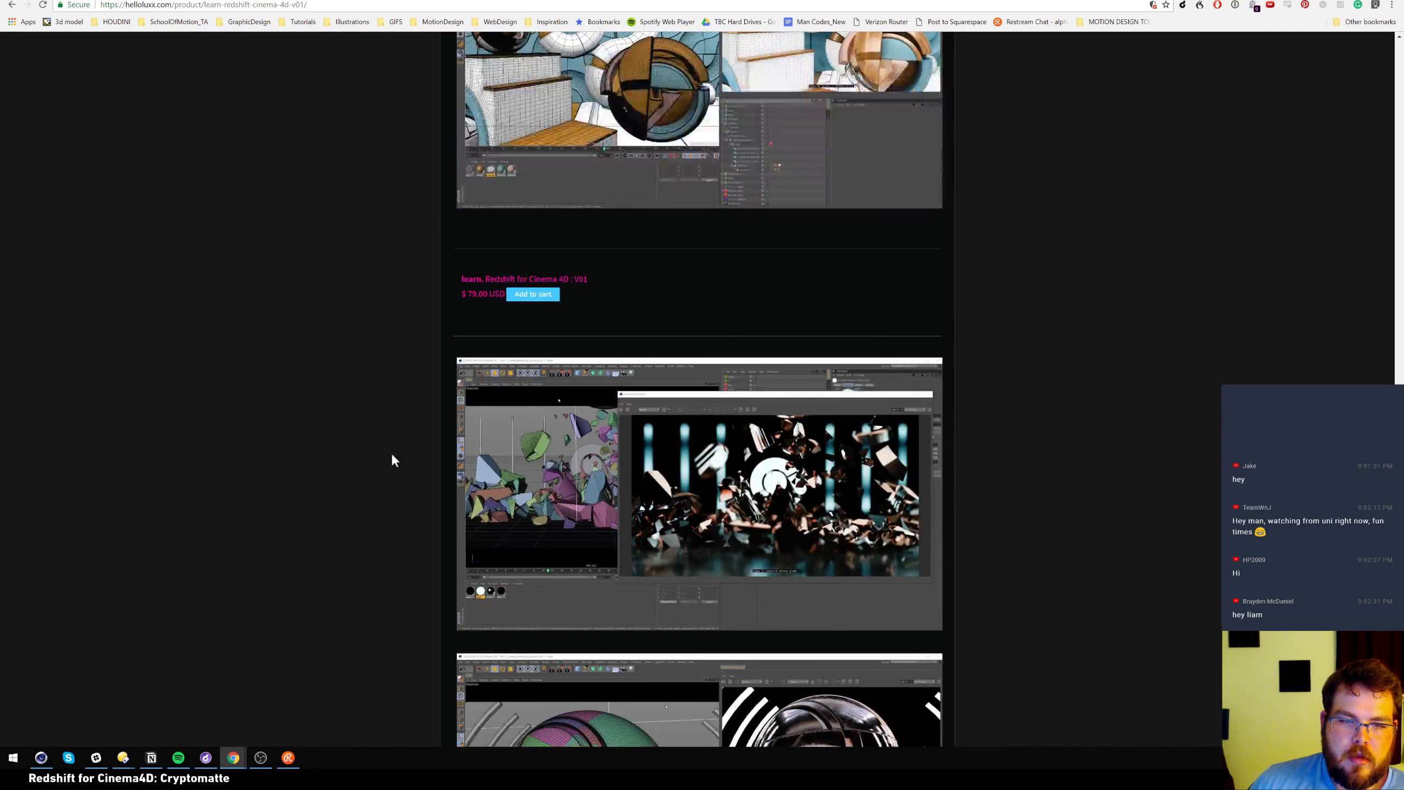
{"action": "scroll", "coordinate": [395, 485], "scroll_direction": "down", "scroll_amount": 5}
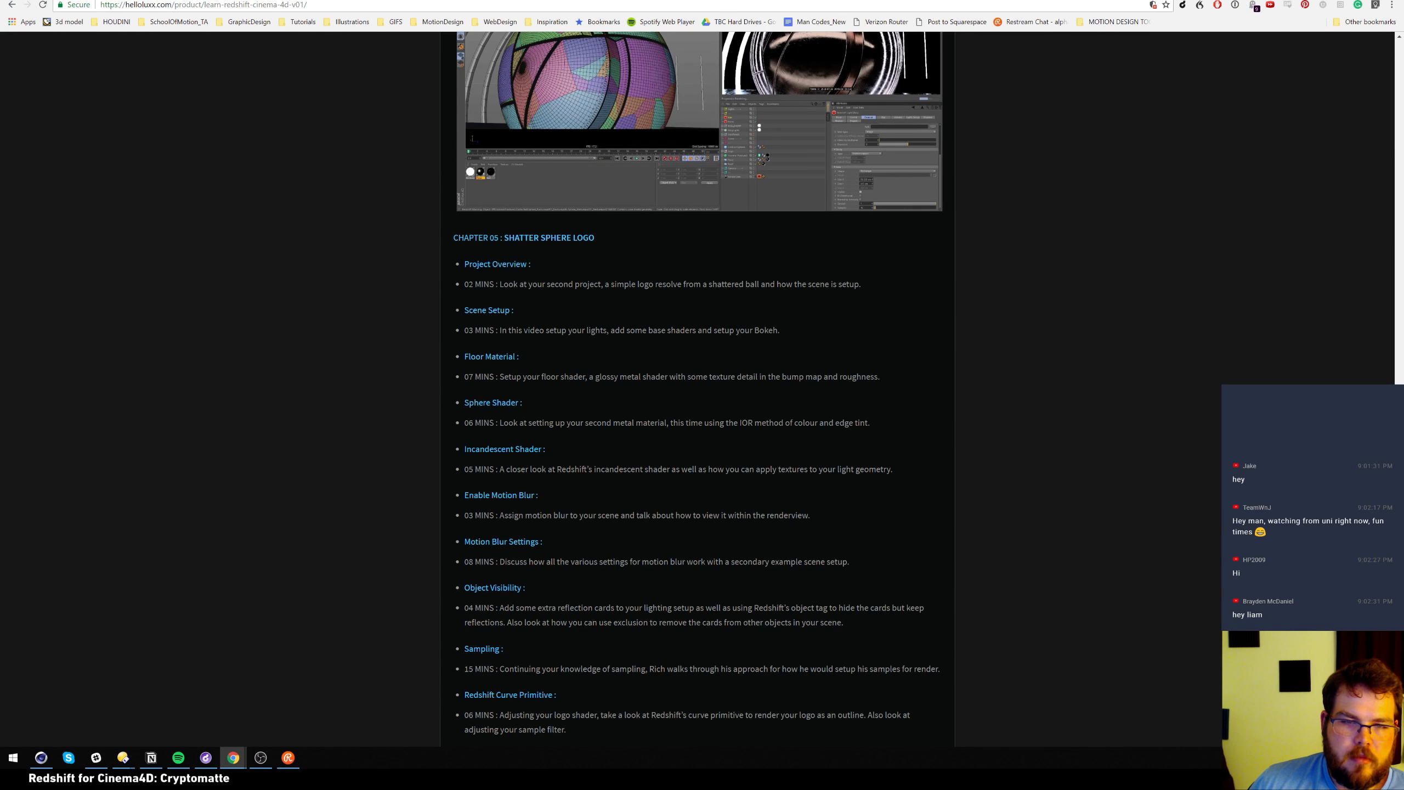
{"action": "scroll", "coordinate": [599, 309], "scroll_direction": "down", "scroll_amount": 2}
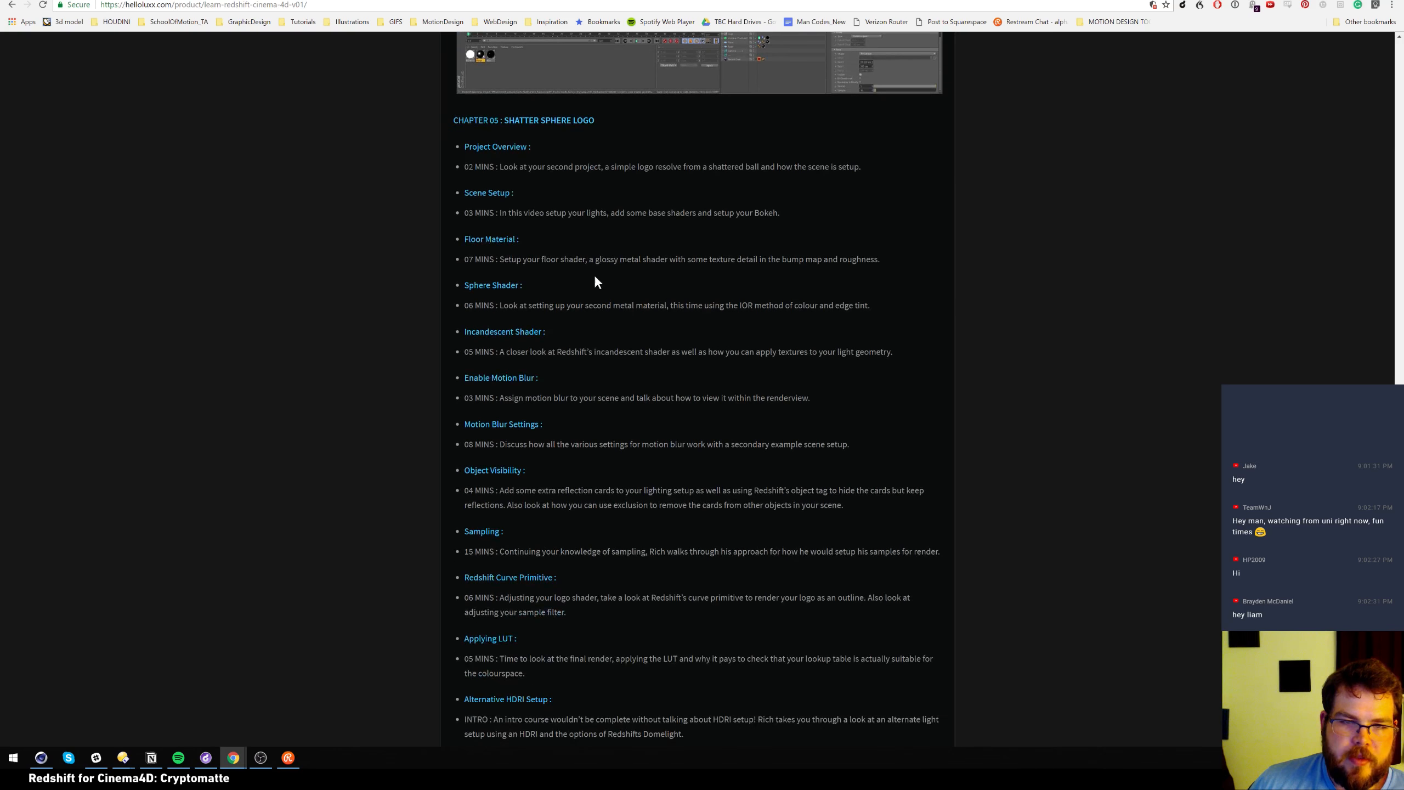
{"action": "scroll", "coordinate": [394, 475], "scroll_direction": "down", "scroll_amount": 13}
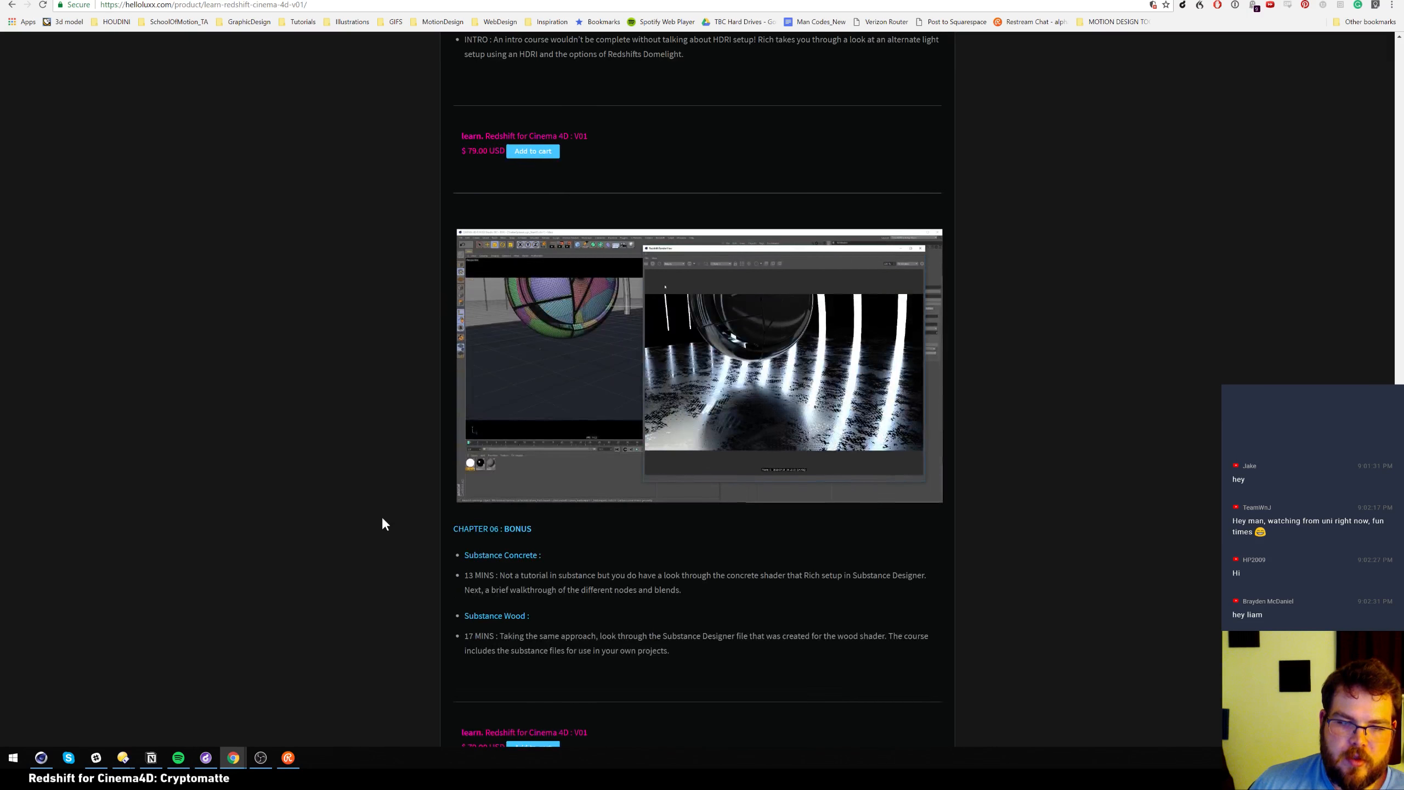
{"action": "scroll", "coordinate": [383, 519], "scroll_direction": "down", "scroll_amount": 2}
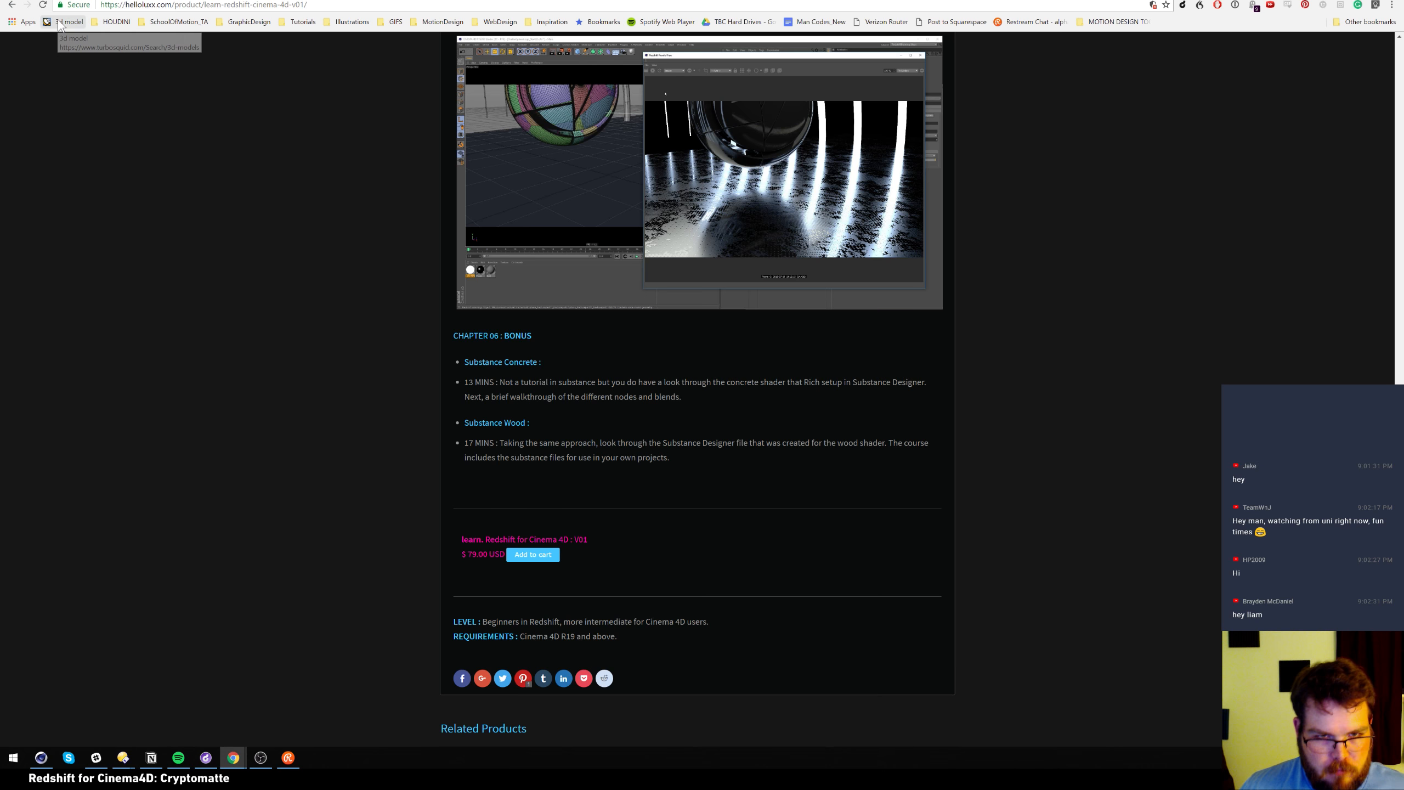
In Cinema 4D, open the Cryptomatte drone scene from File > Recent Files
{"action": "left_click", "coordinate": [43, 758]}
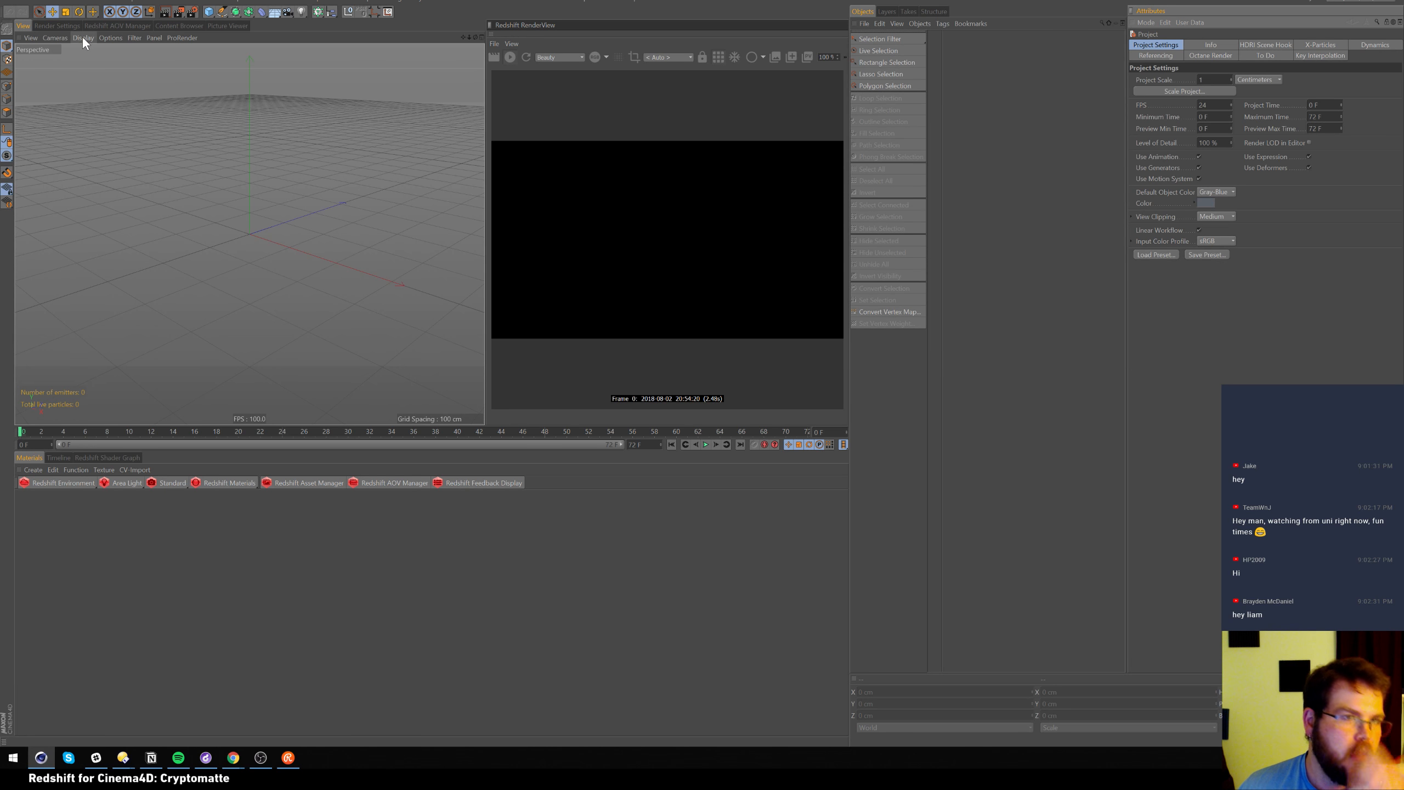
{"action": "left_click", "coordinate": [9, 2]}
{"action": "left_click", "coordinate": [8, 1]}
{"action": "left_click", "coordinate": [8, 1]}
{"action": "mouse_move", "coordinate": [128, 218]}
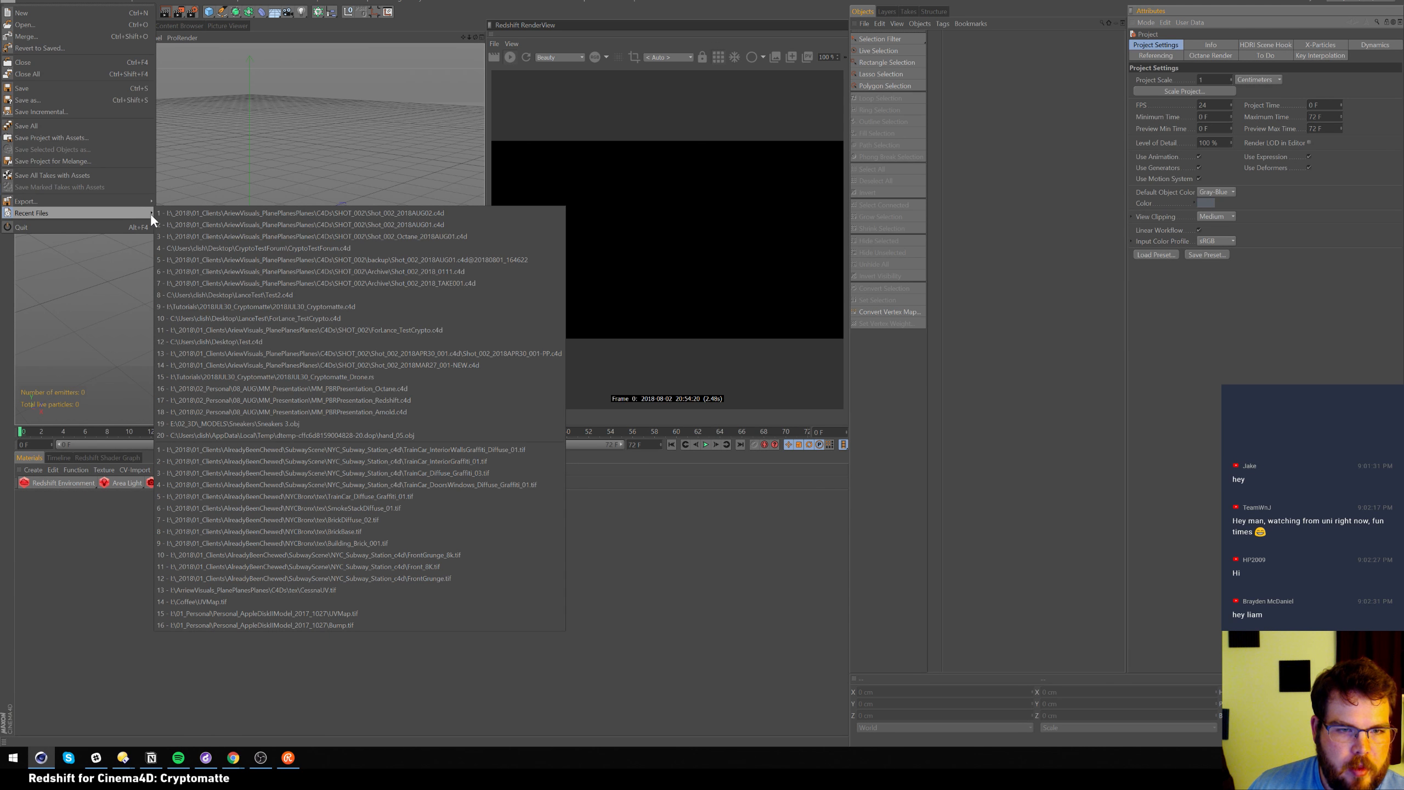
{"action": "left_click", "coordinate": [372, 306]}
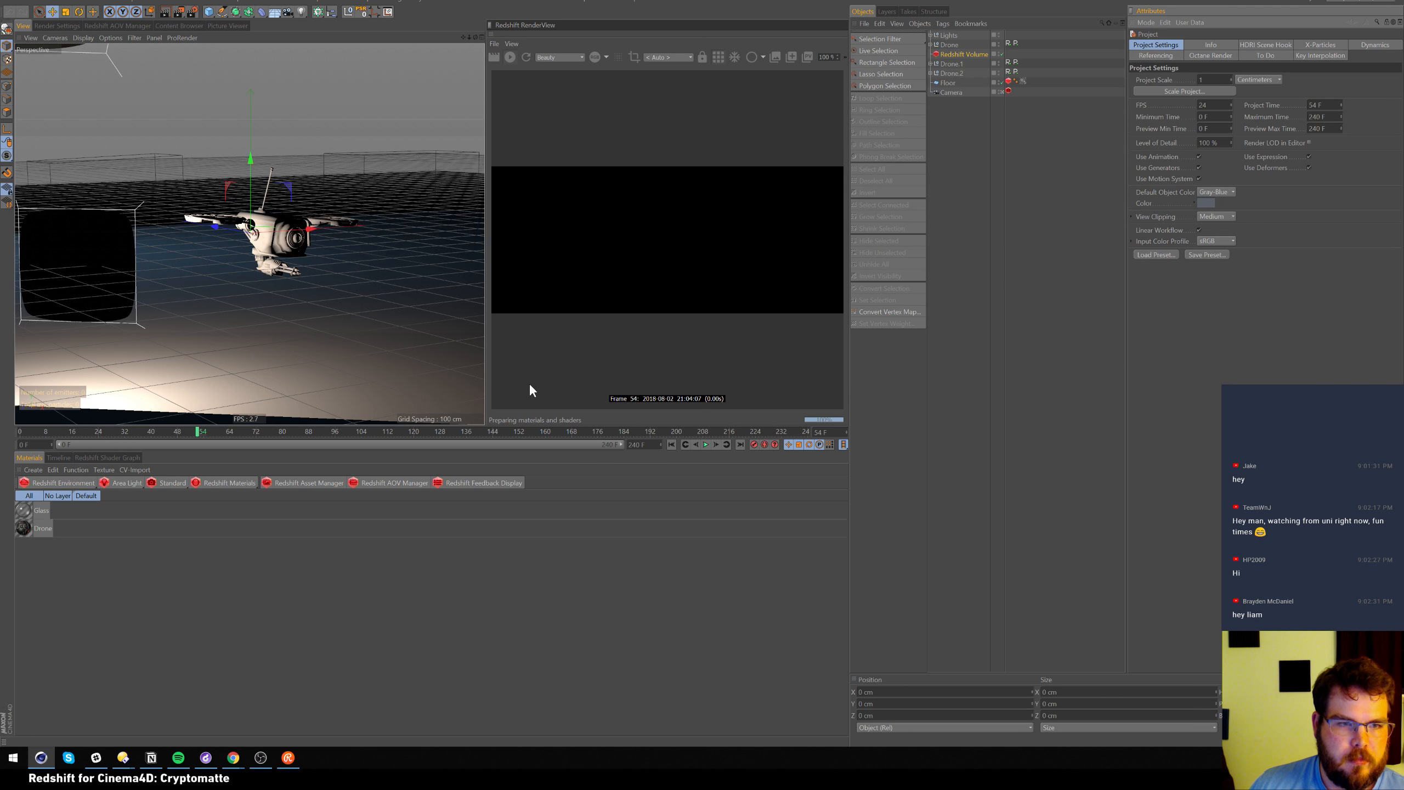
Scrub the timeline, enlarge the 3D view, and toggle the Drone.1 and Drone.2 proxies
{"action": "left_click", "coordinate": [495, 431]}
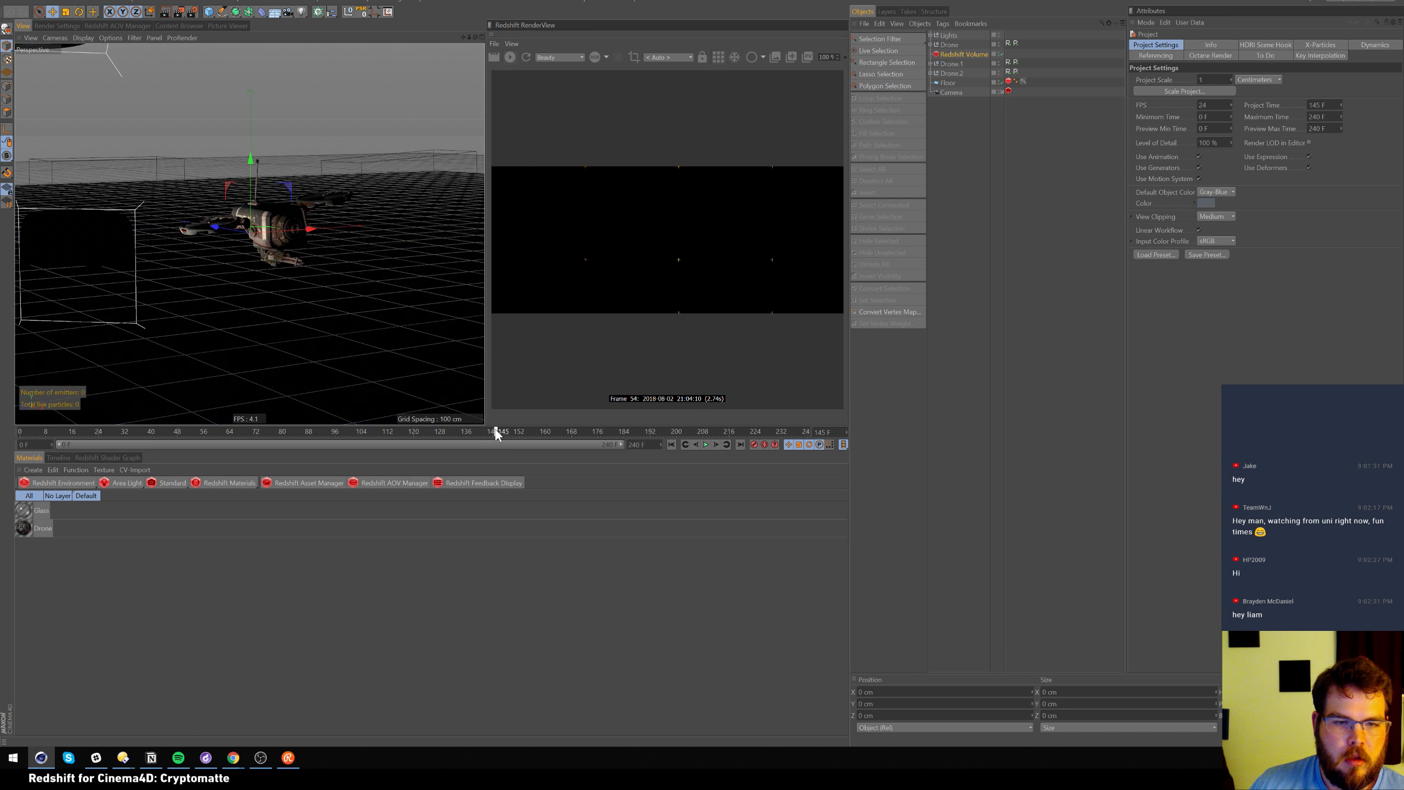
{"action": "left_click", "coordinate": [22, 432]}
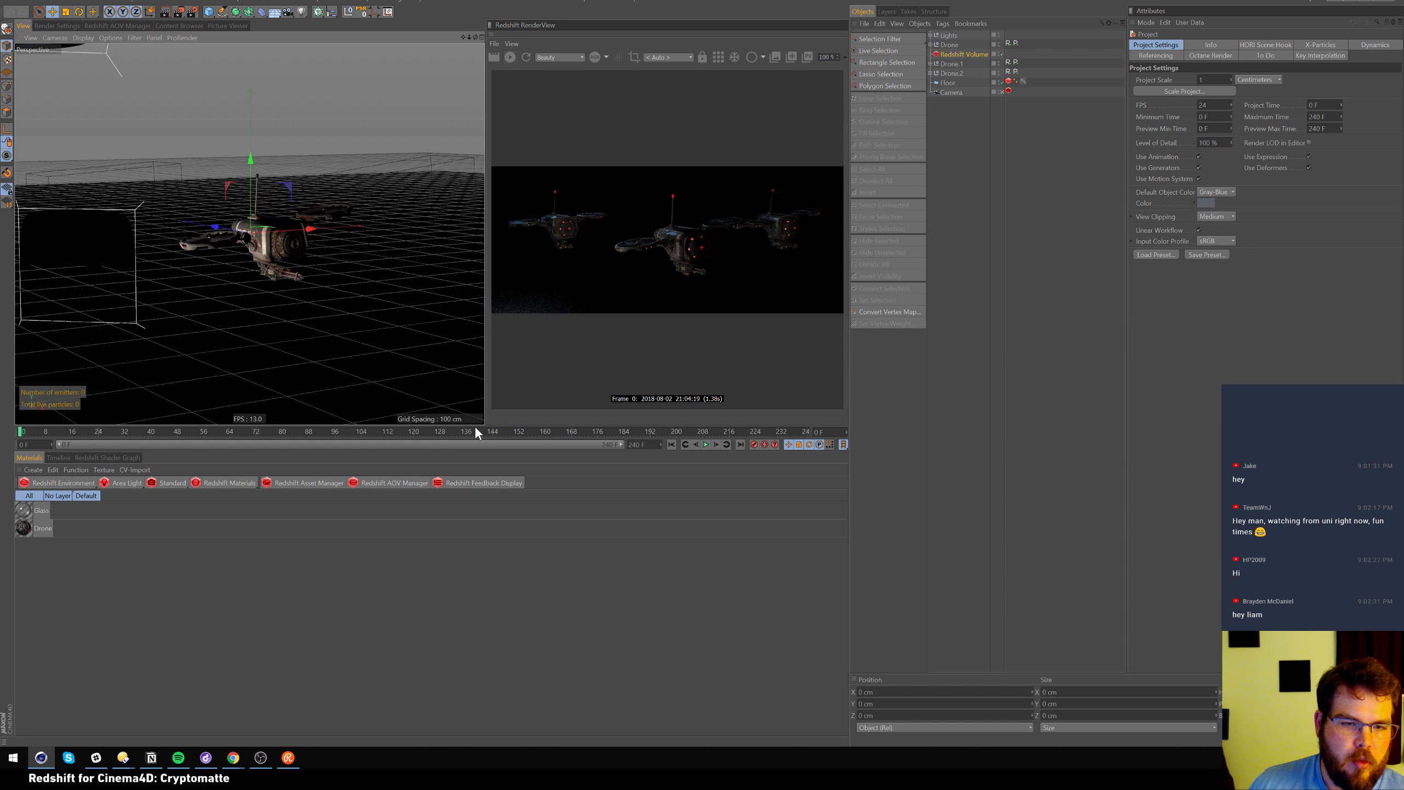
{"action": "left_click_drag", "start_coordinate": [476, 431], "coordinate": [486, 513]}
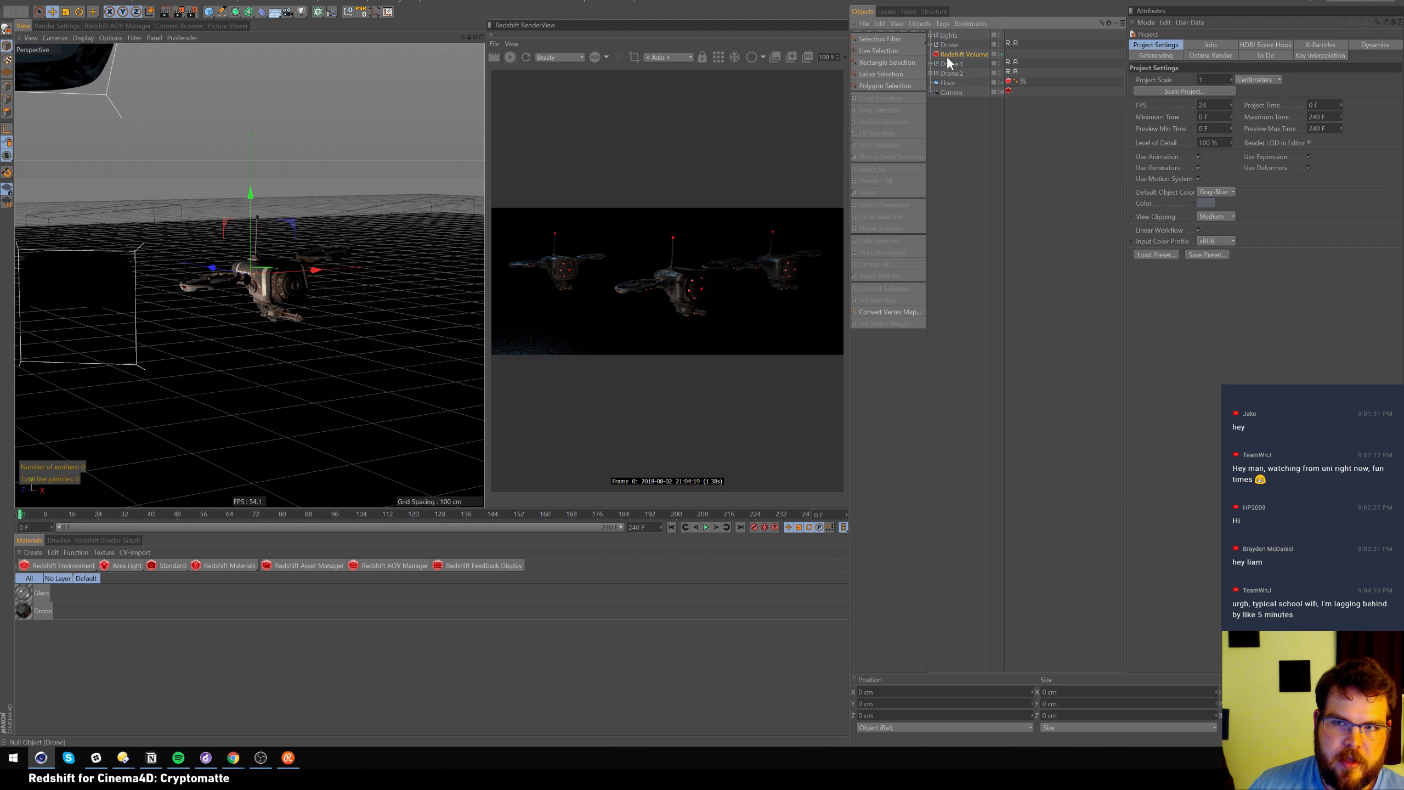
{"action": "left_click", "coordinate": [930, 64]}
{"action": "left_click", "coordinate": [930, 73]}
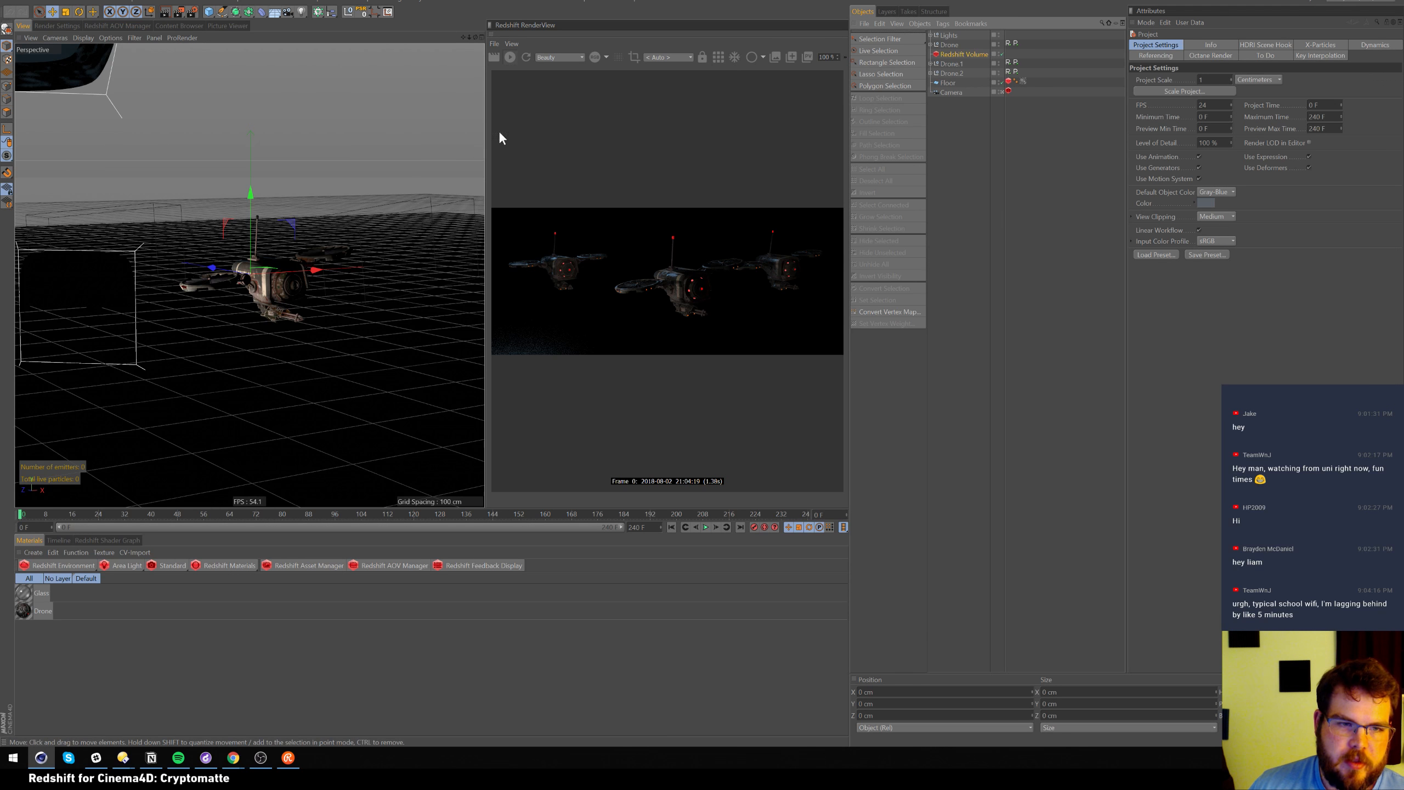
{"action": "left_click_drag", "start_coordinate": [61, 514], "coordinate": [3, 515]}
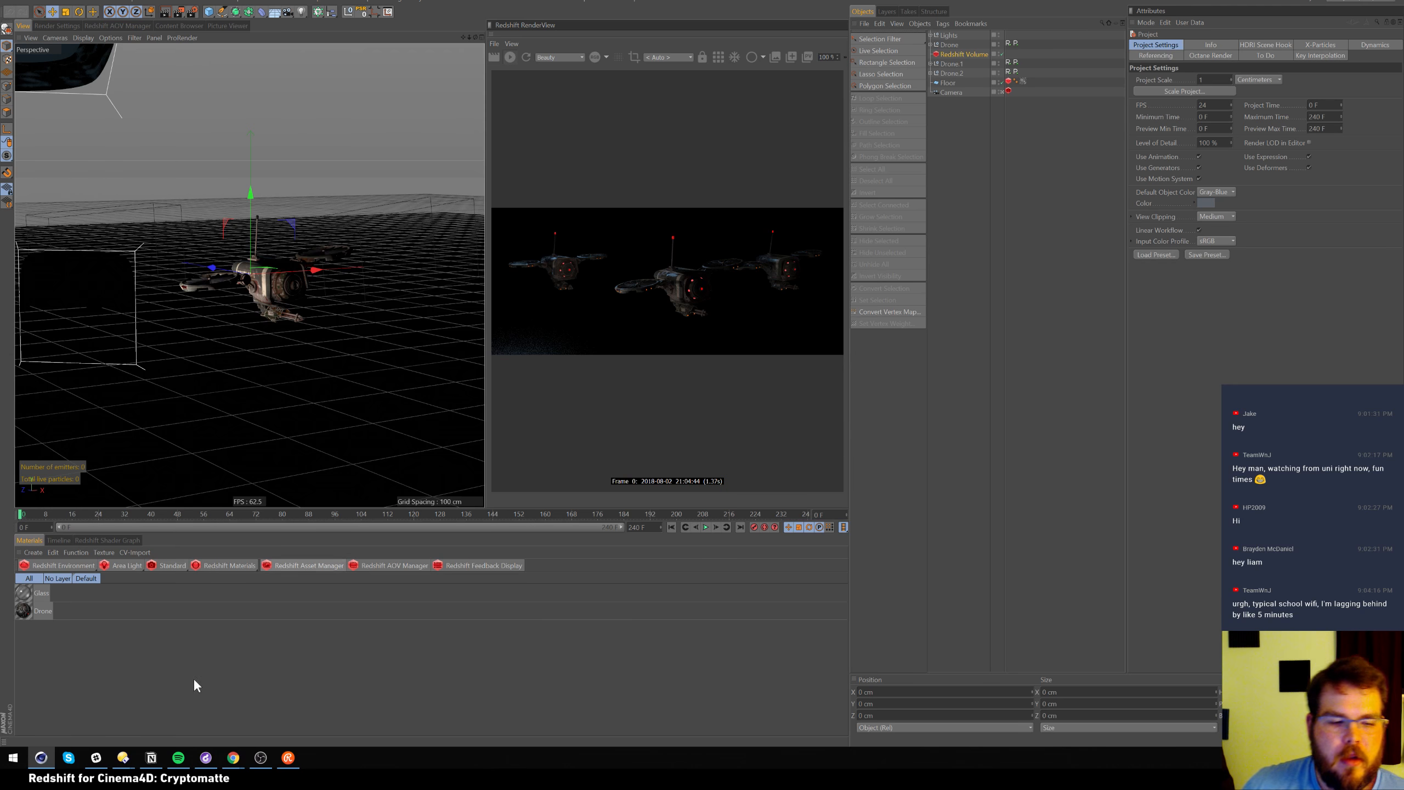
{"action": "mouse_move", "coordinate": [241, 762]}
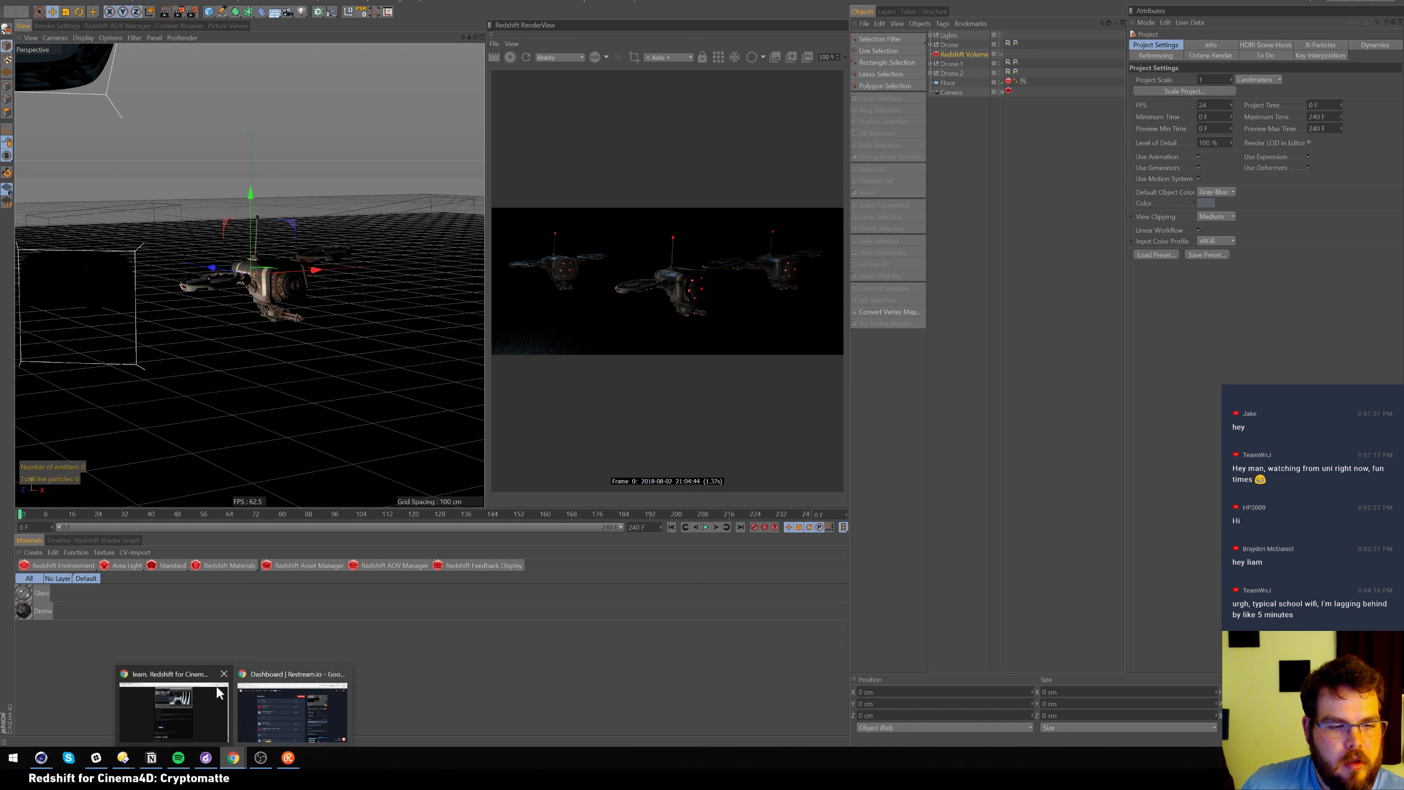
{"action": "left_click", "coordinate": [166, 705]}
Open the Psyop Cryptomatte GitHub repository in a new tab and scroll through its readme
{"action": "key", "text": "ctrl+t"}
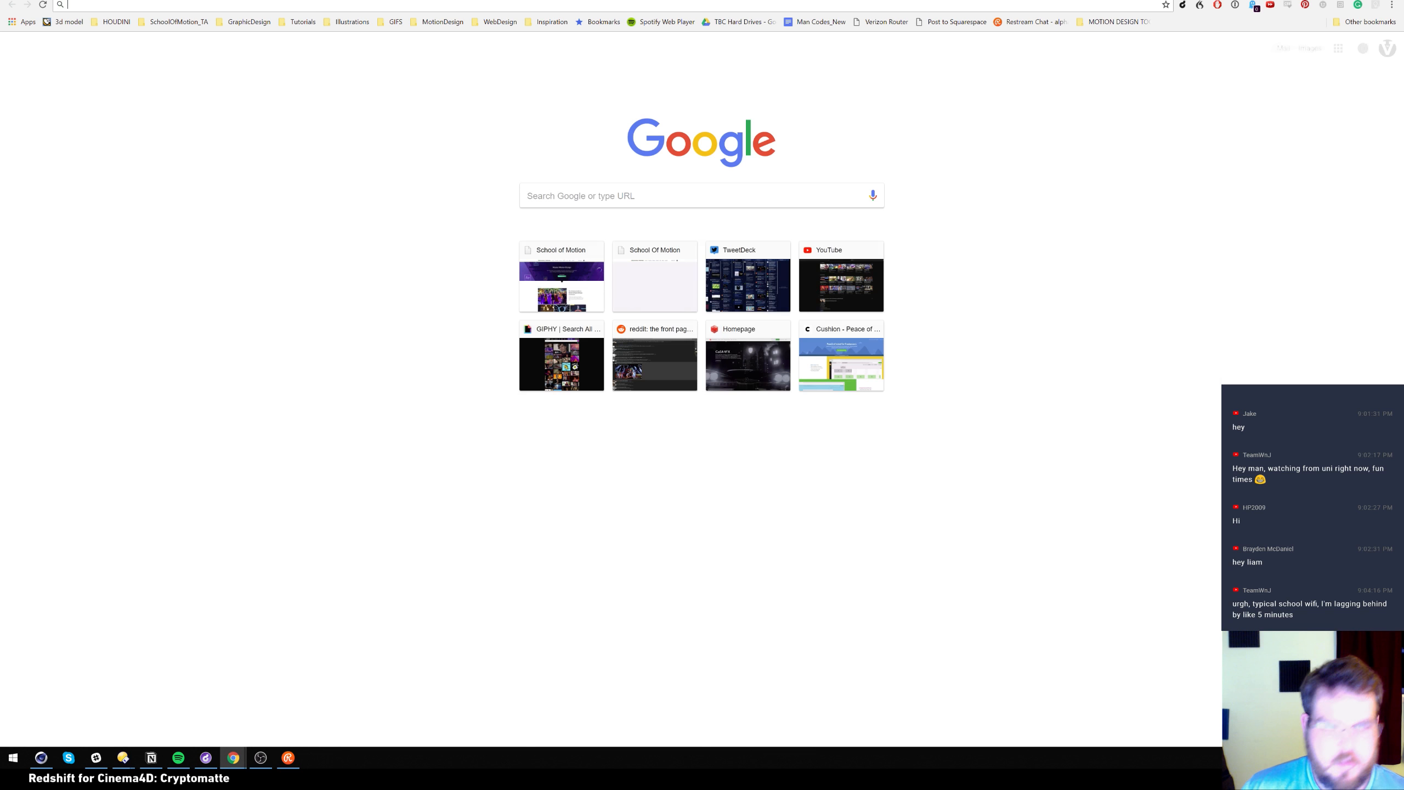
{"action": "type", "text": "crypto"}
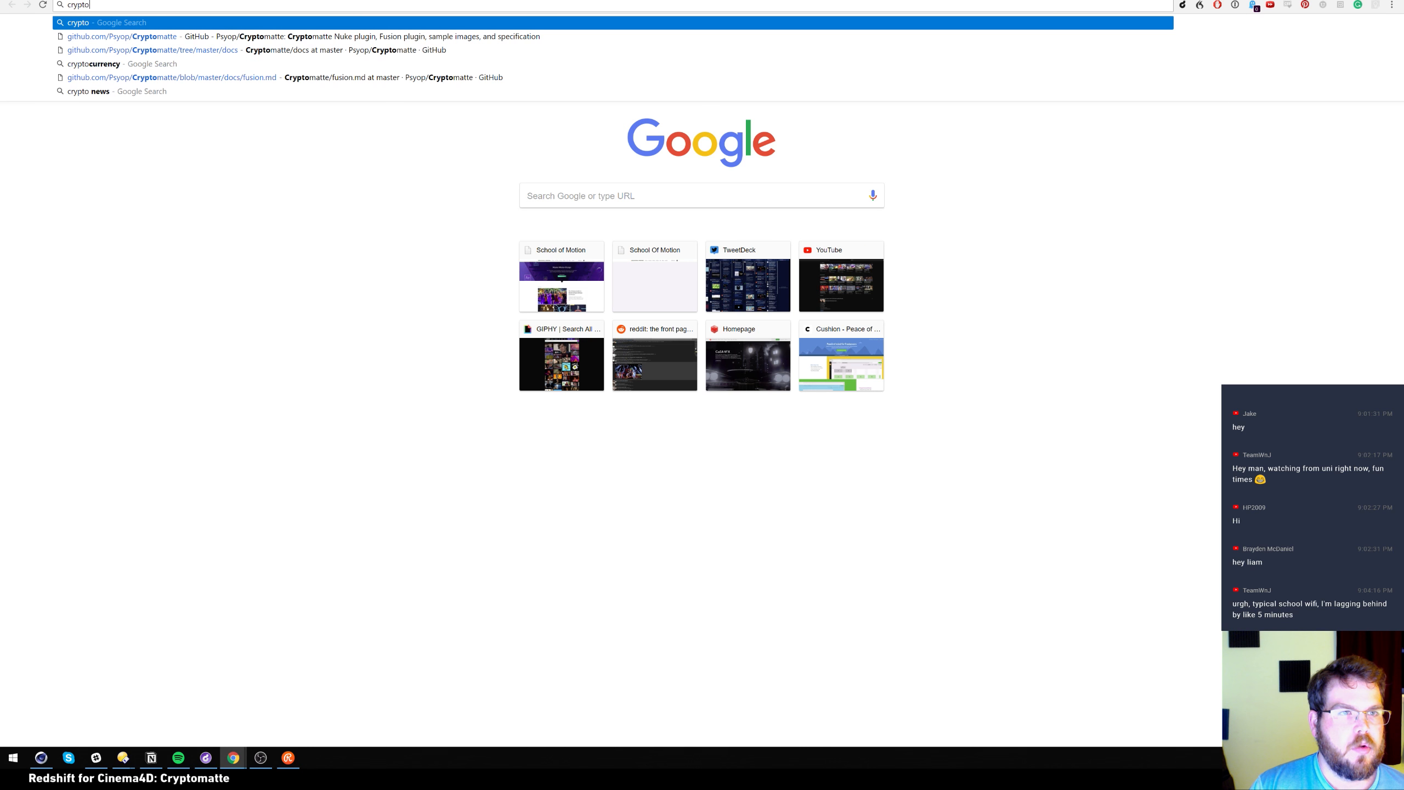
{"action": "key", "text": "Down"}
{"action": "key", "text": "Return"}
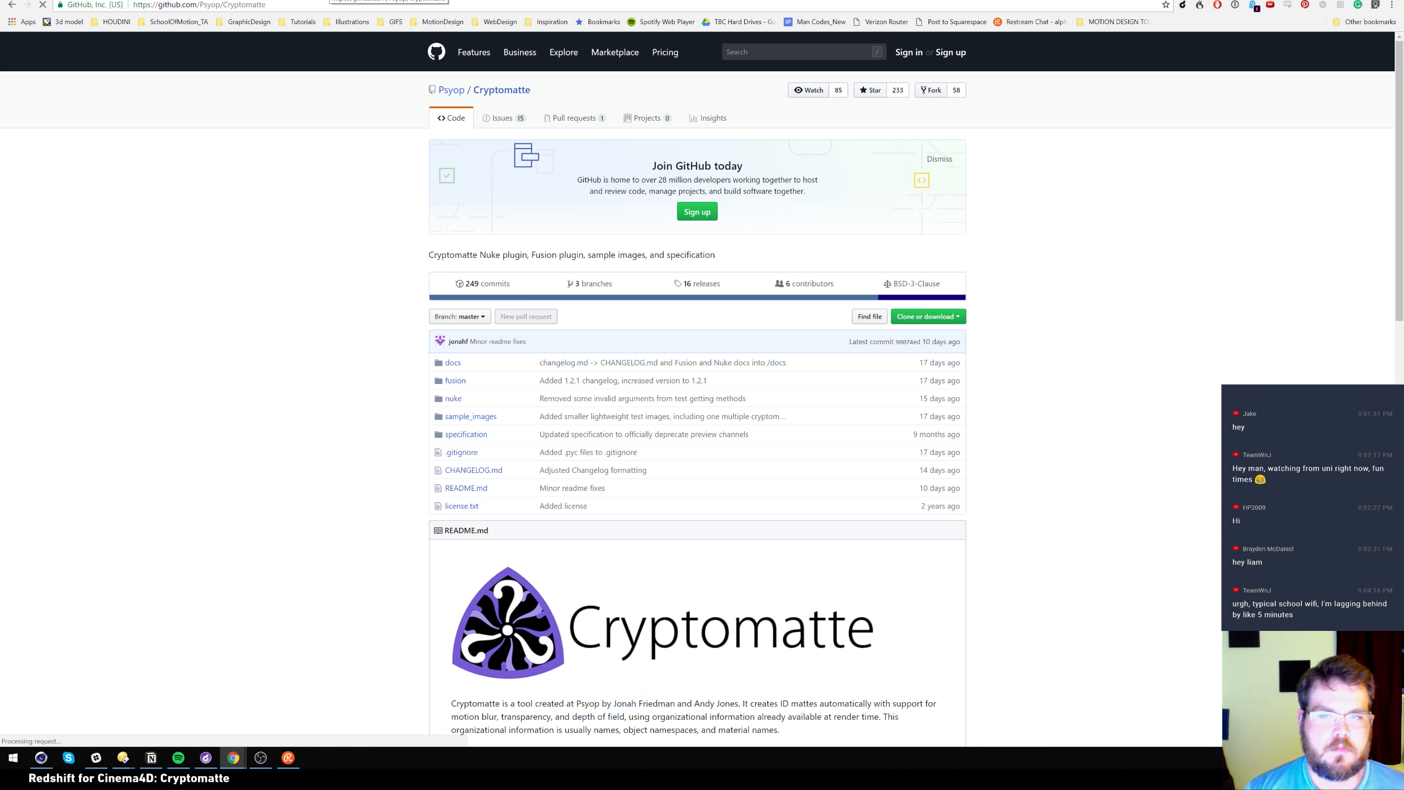
{"action": "scroll", "coordinate": [321, 445], "scroll_direction": "down", "scroll_amount": 3}
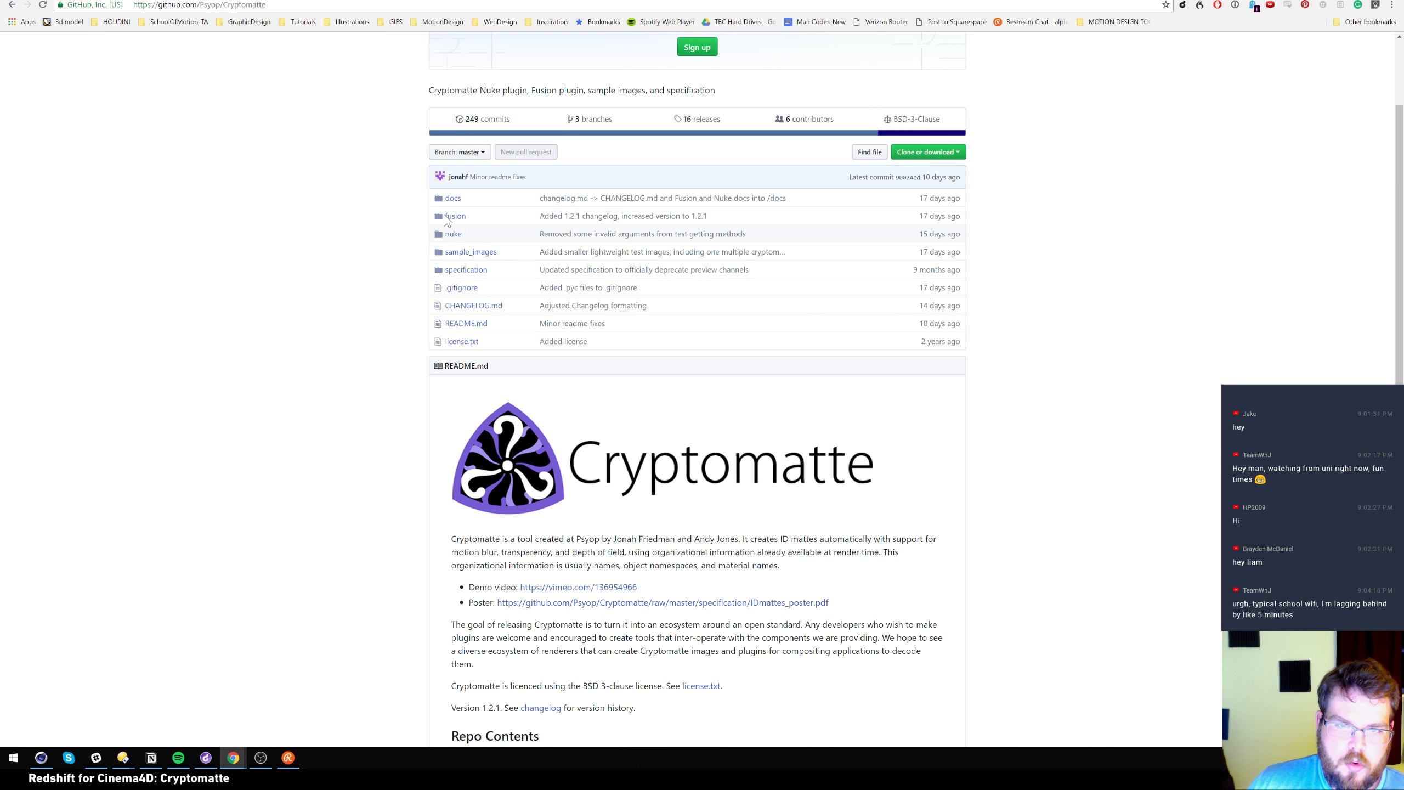
{"action": "scroll", "coordinate": [315, 427], "scroll_direction": "down", "scroll_amount": 2}
{"action": "scroll", "coordinate": [331, 442], "scroll_direction": "down", "scroll_amount": 15}
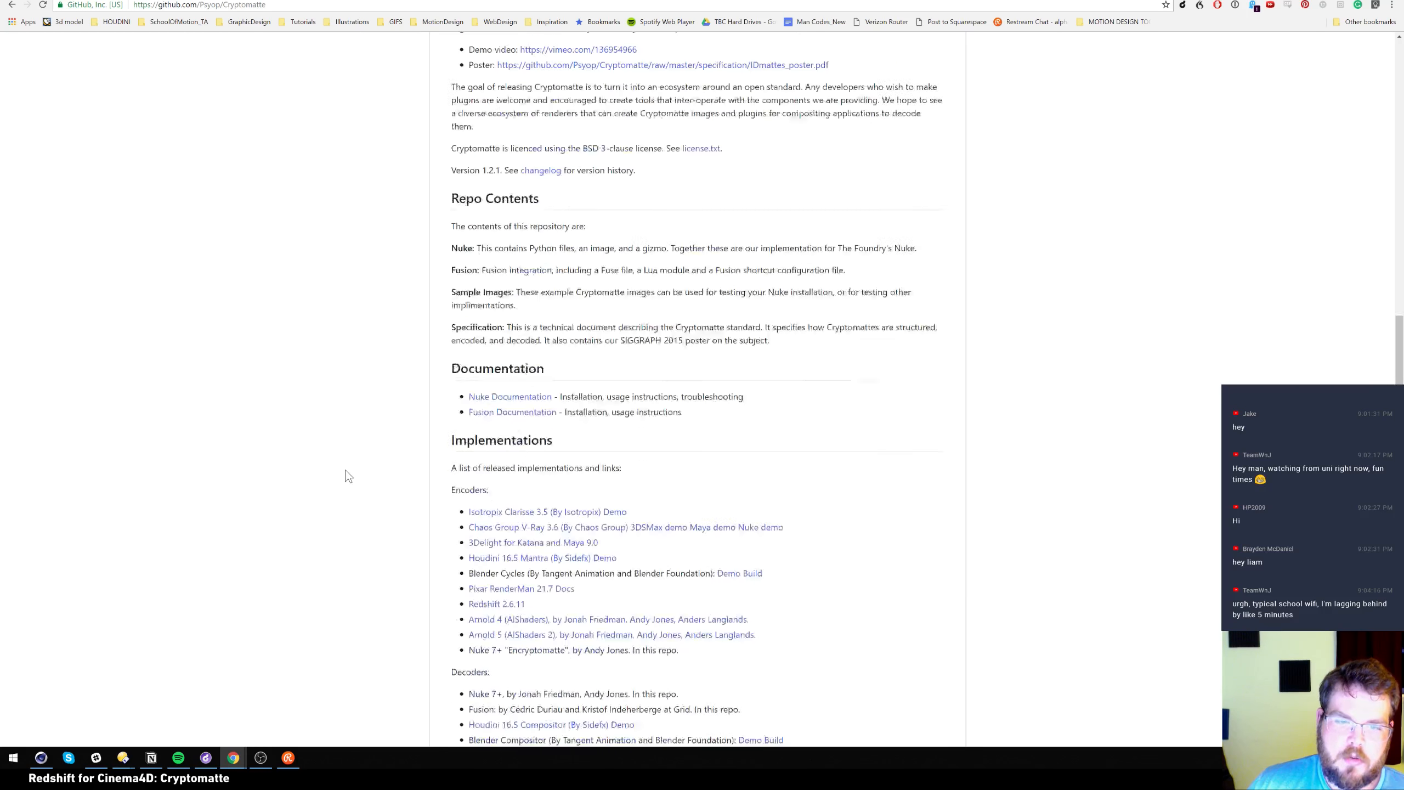
{"action": "scroll", "coordinate": [341, 420], "scroll_direction": "down", "scroll_amount": 1}
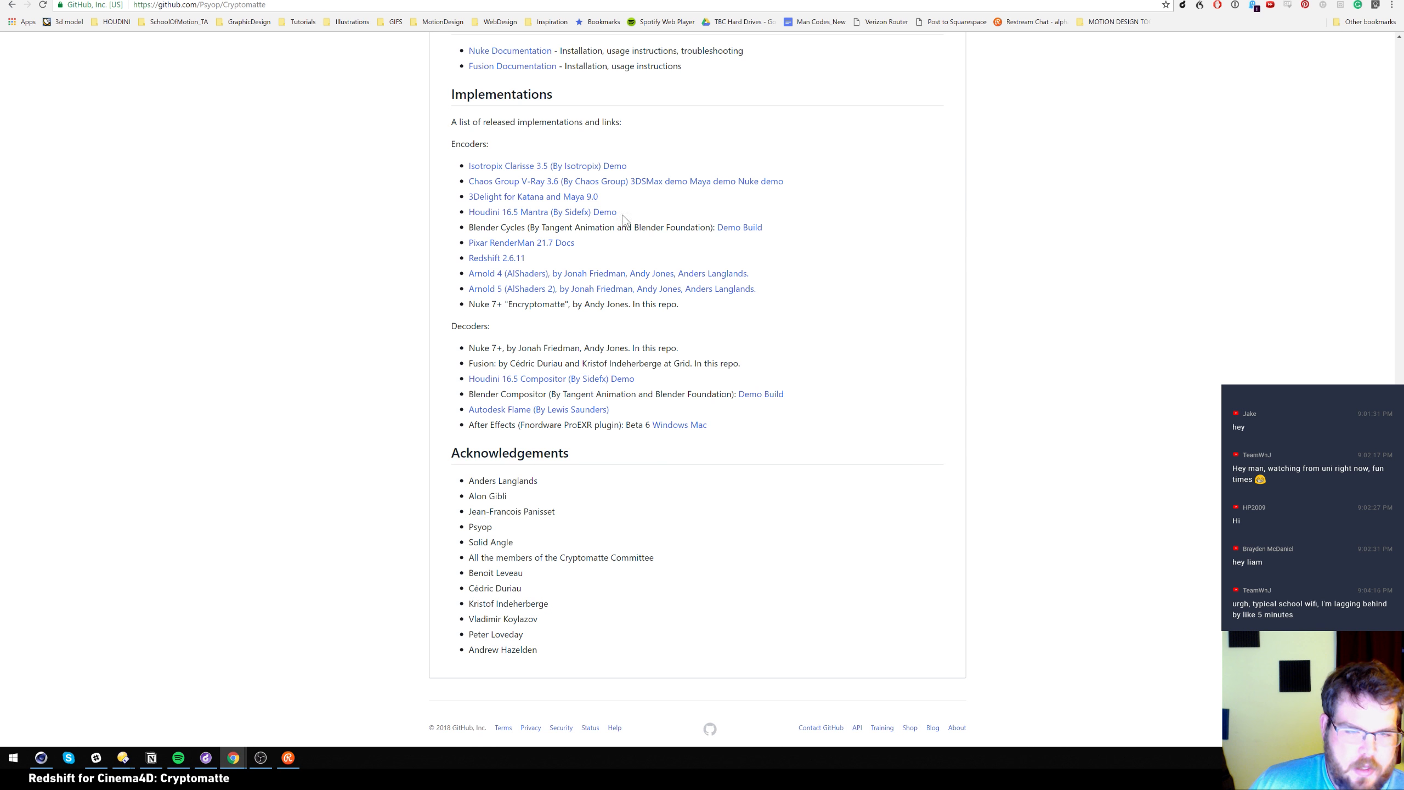
{"action": "scroll", "coordinate": [366, 264], "scroll_direction": "up", "scroll_amount": 5}
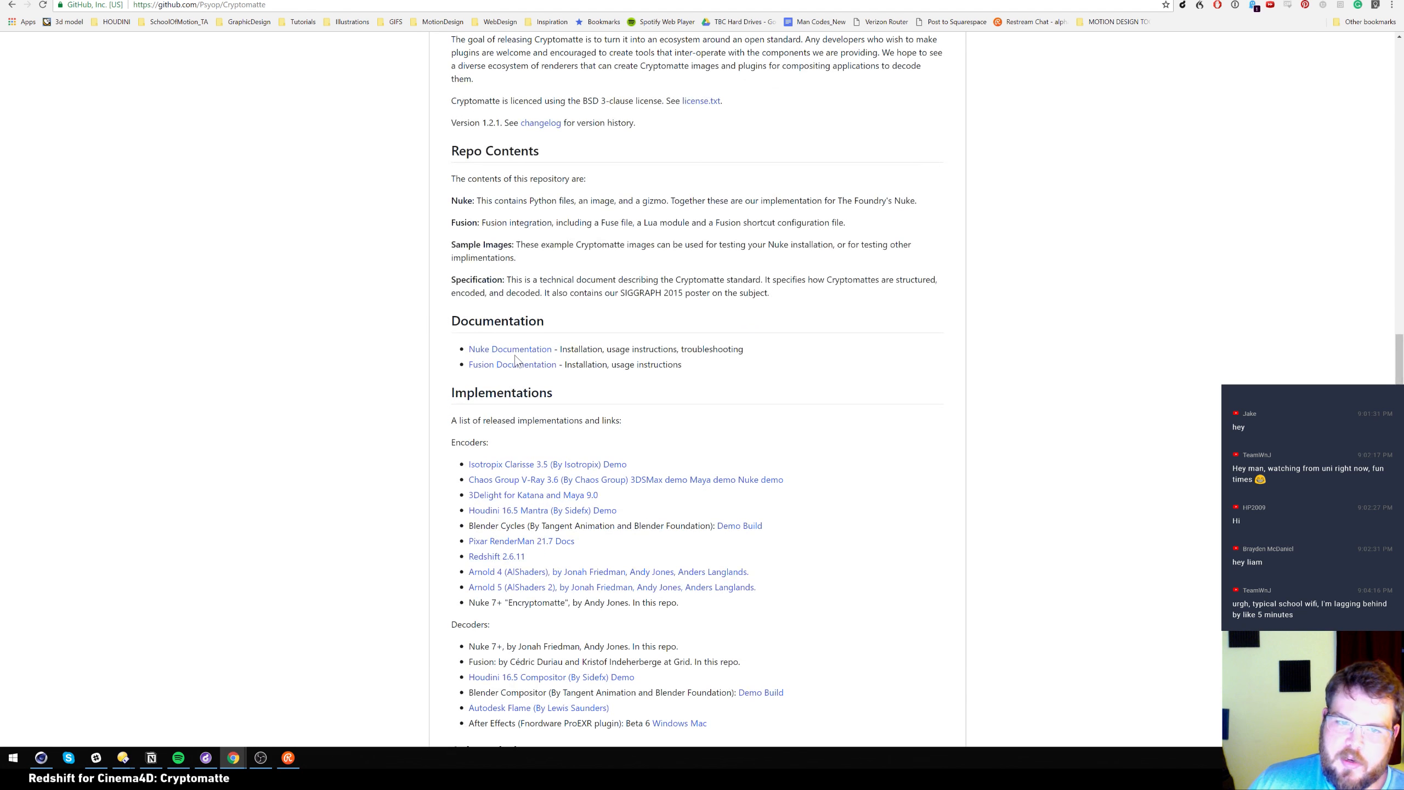
Read the Fusion Documentation and its usage screenshot, then switch back to Cinema 4D
{"action": "left_click", "coordinate": [531, 373]}
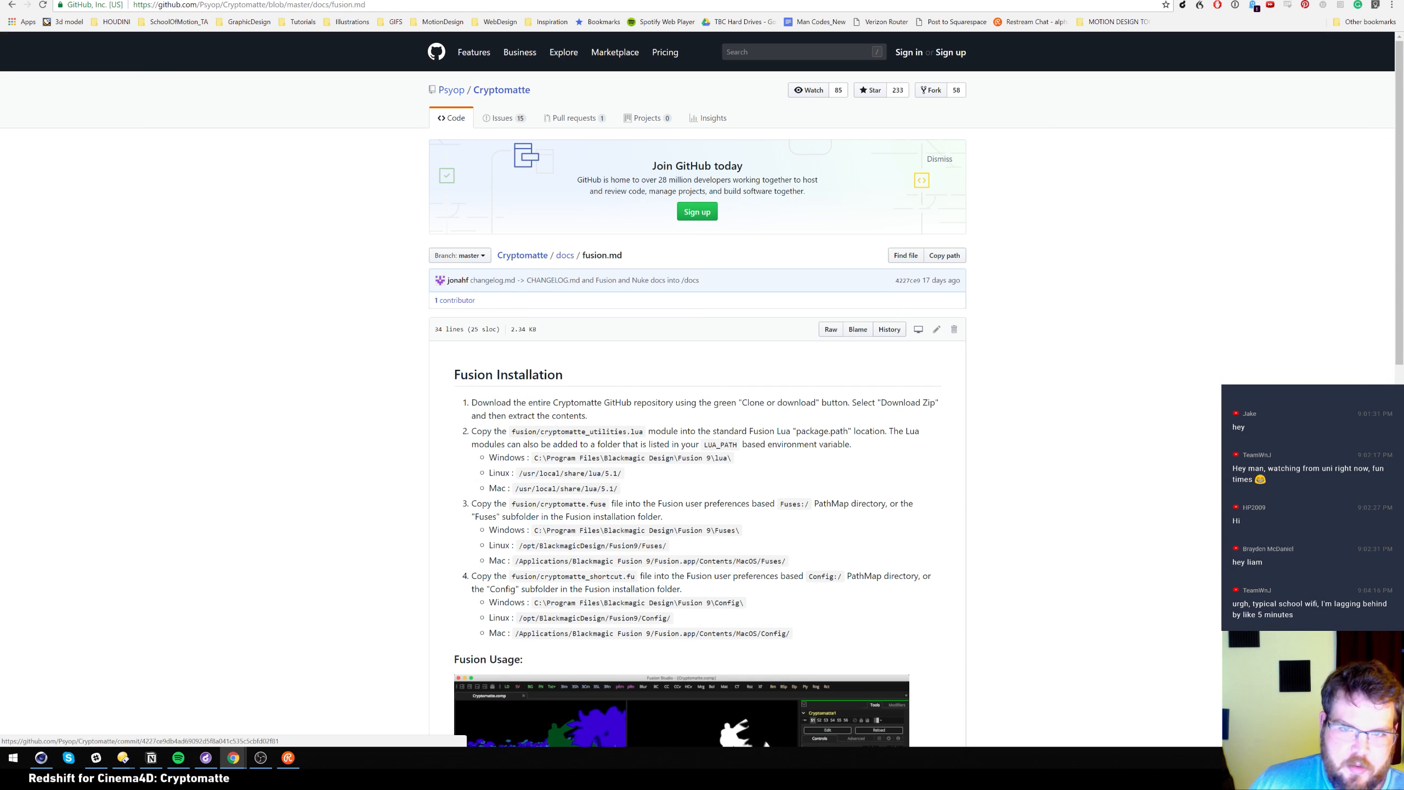
{"action": "scroll", "coordinate": [530, 374], "scroll_direction": "down", "scroll_amount": 3}
{"action": "scroll", "coordinate": [395, 363], "scroll_direction": "down", "scroll_amount": 6}
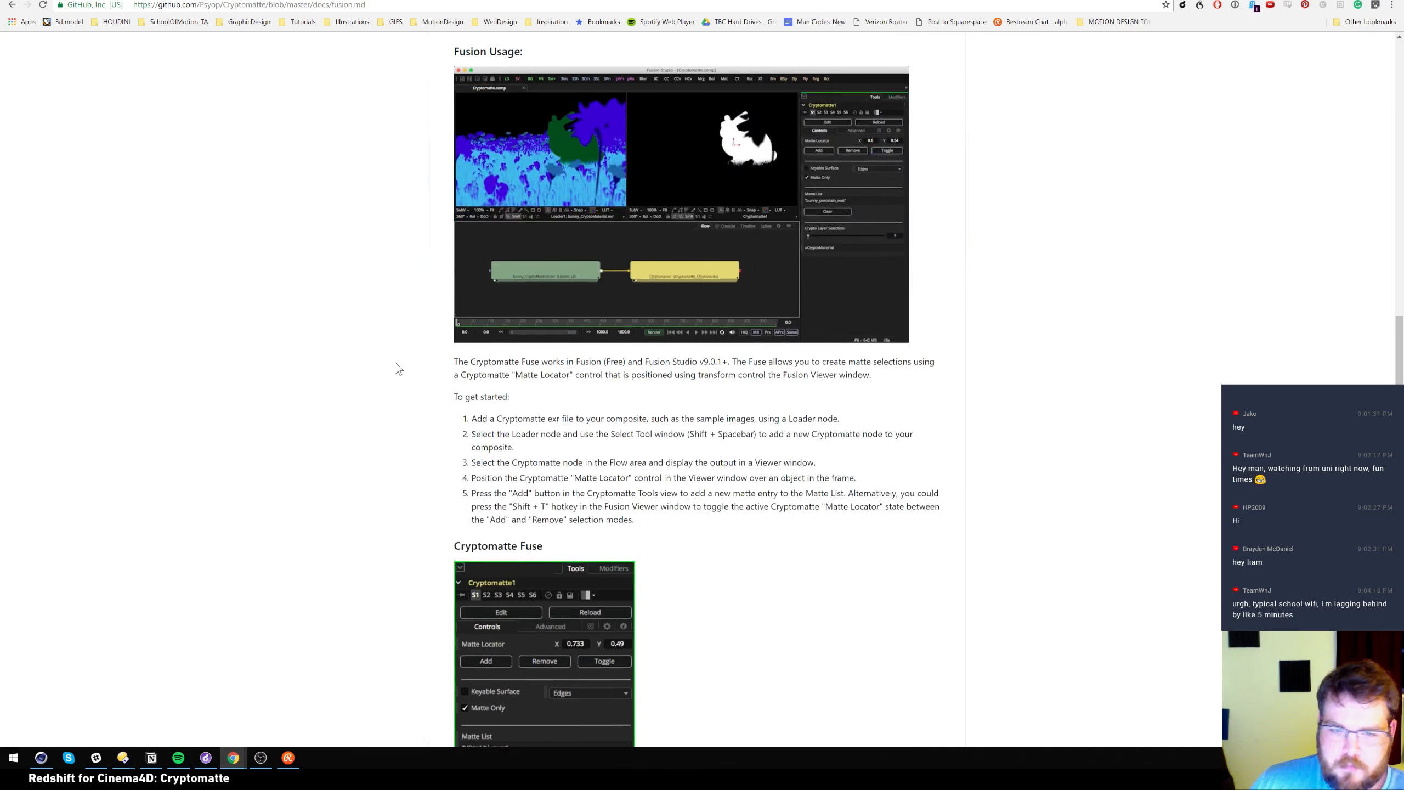
{"action": "scroll", "coordinate": [395, 363], "scroll_direction": "up", "scroll_amount": 2}
{"action": "left_click", "coordinate": [608, 304]}
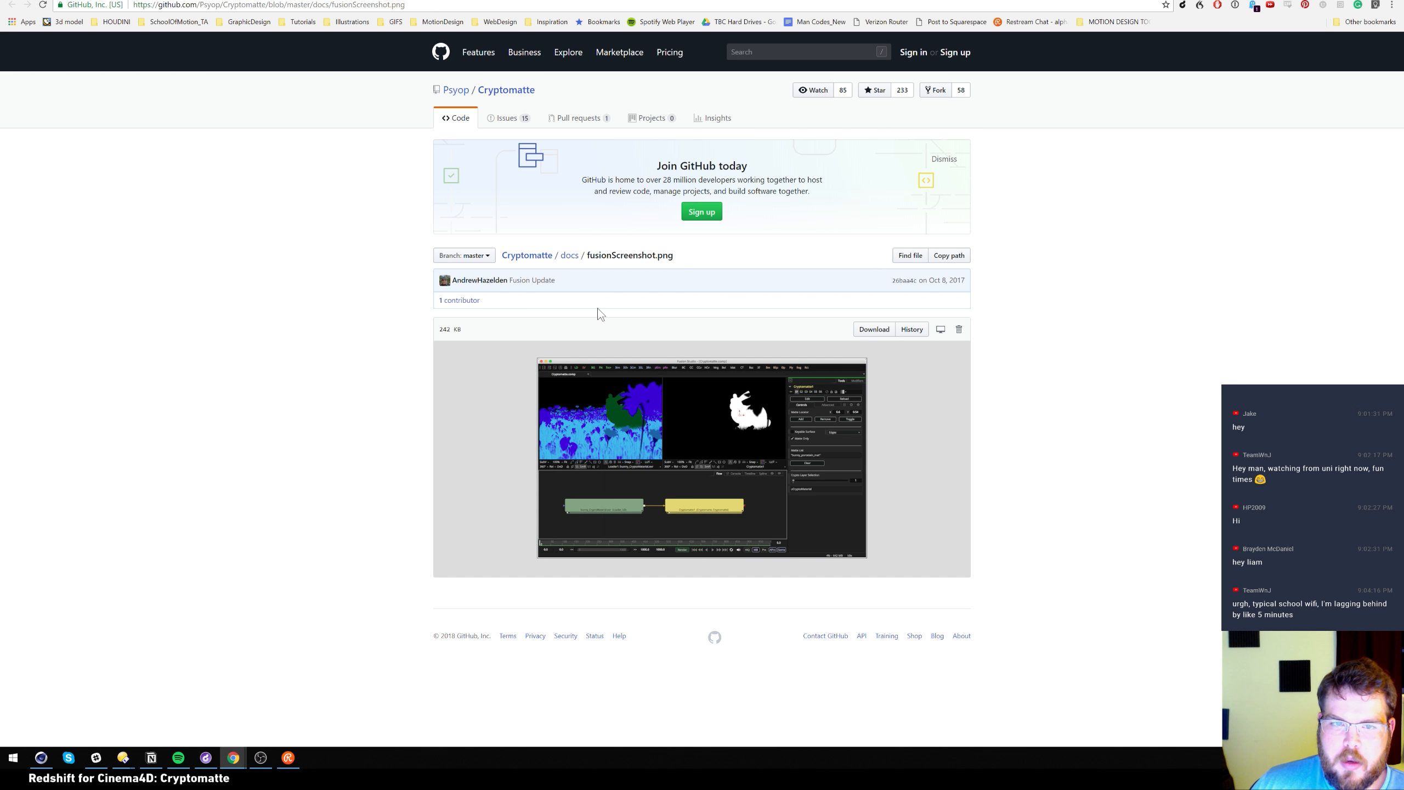
{"action": "left_click", "coordinate": [408, 1]}
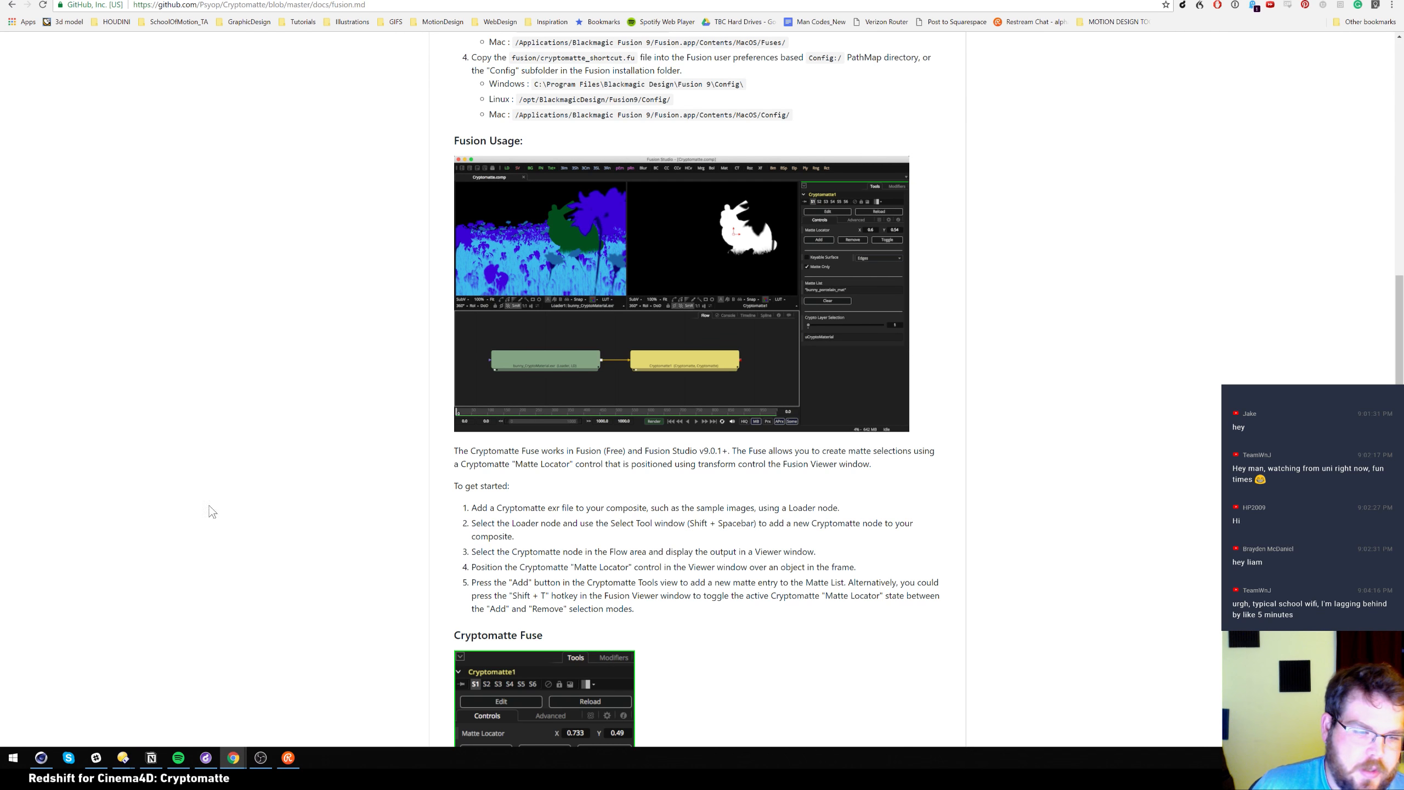
{"action": "left_click", "coordinate": [41, 757]}
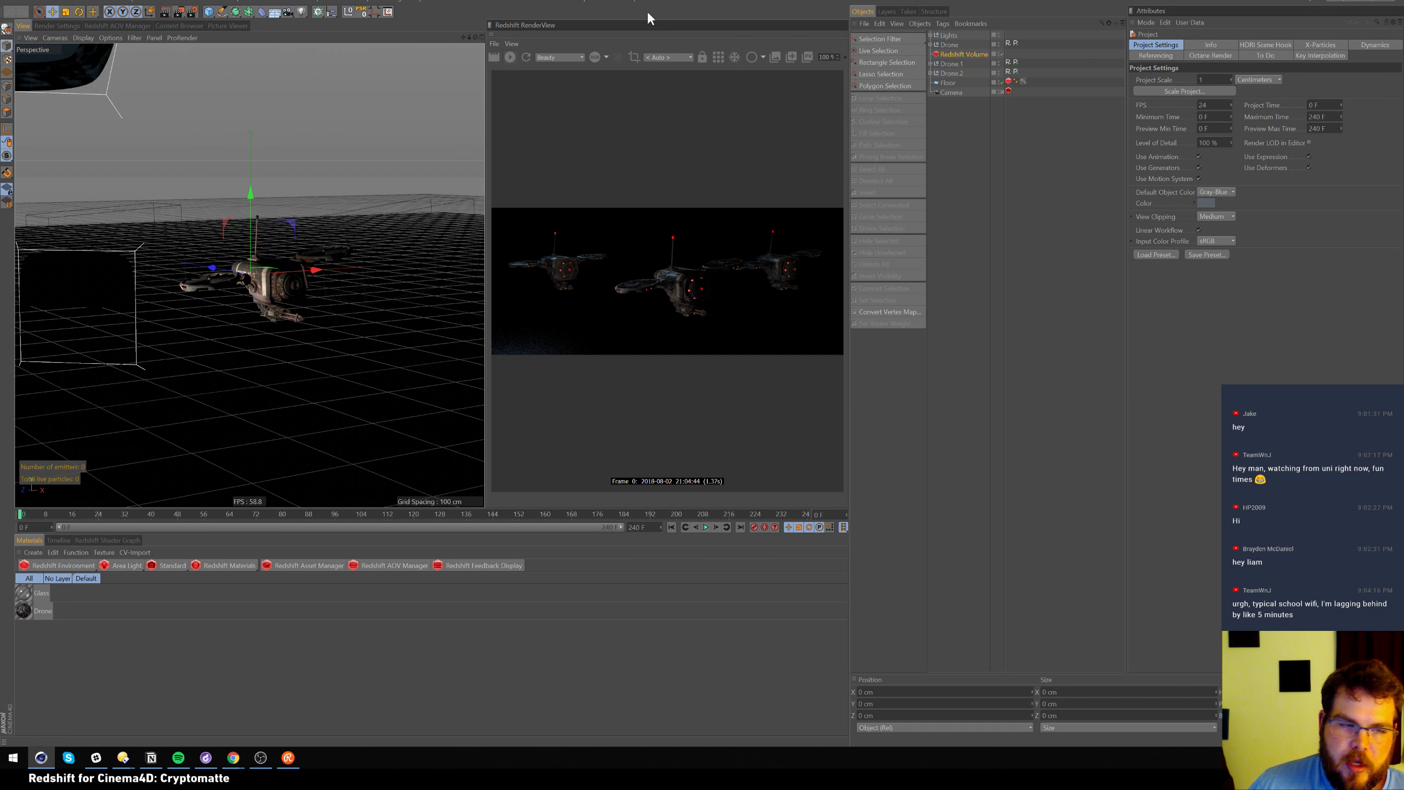
In the Redshift AOV manager, change the Cryptomatte AOV's ID Type from User Attribute to Mesh ID
{"action": "left_click", "coordinate": [116, 25]}
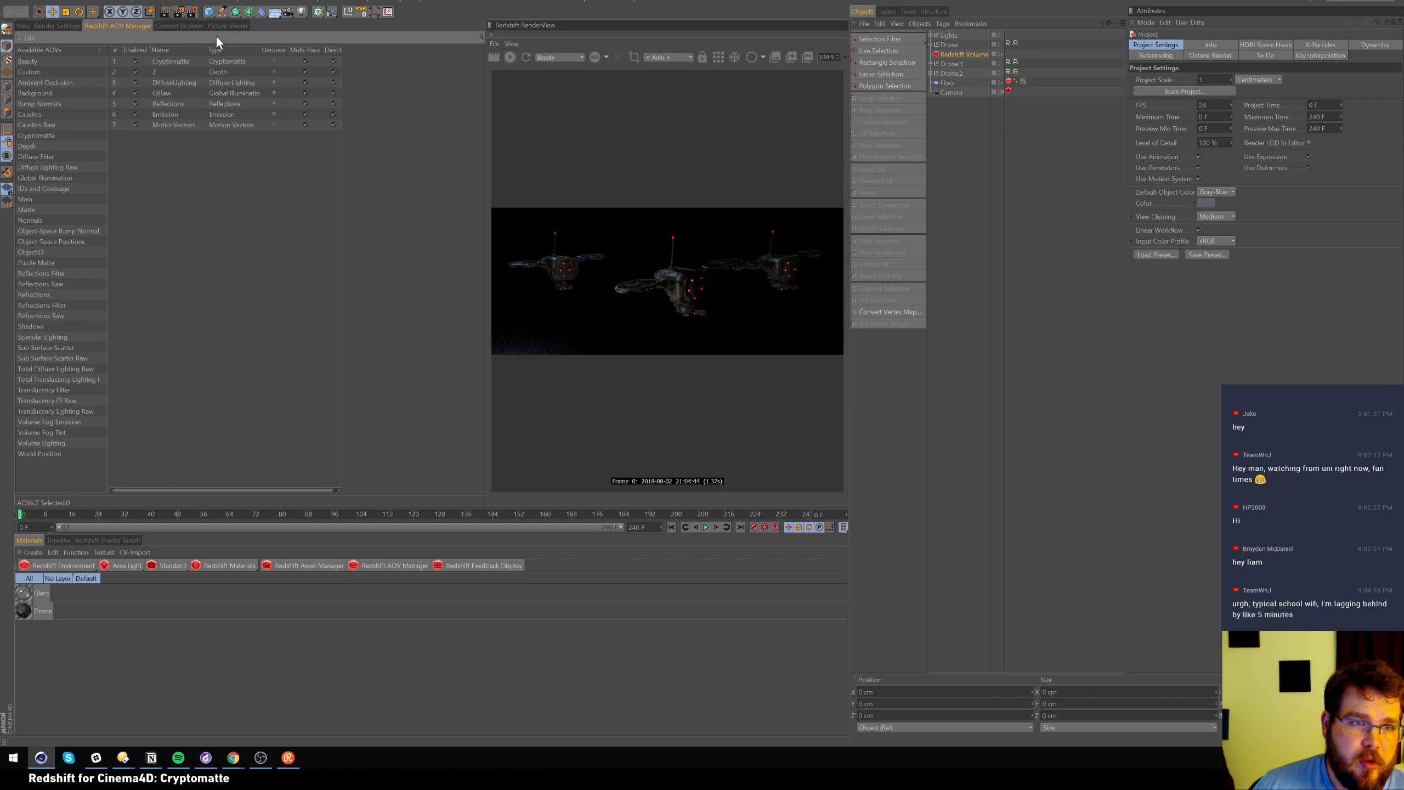
{"action": "left_click", "coordinate": [171, 62]}
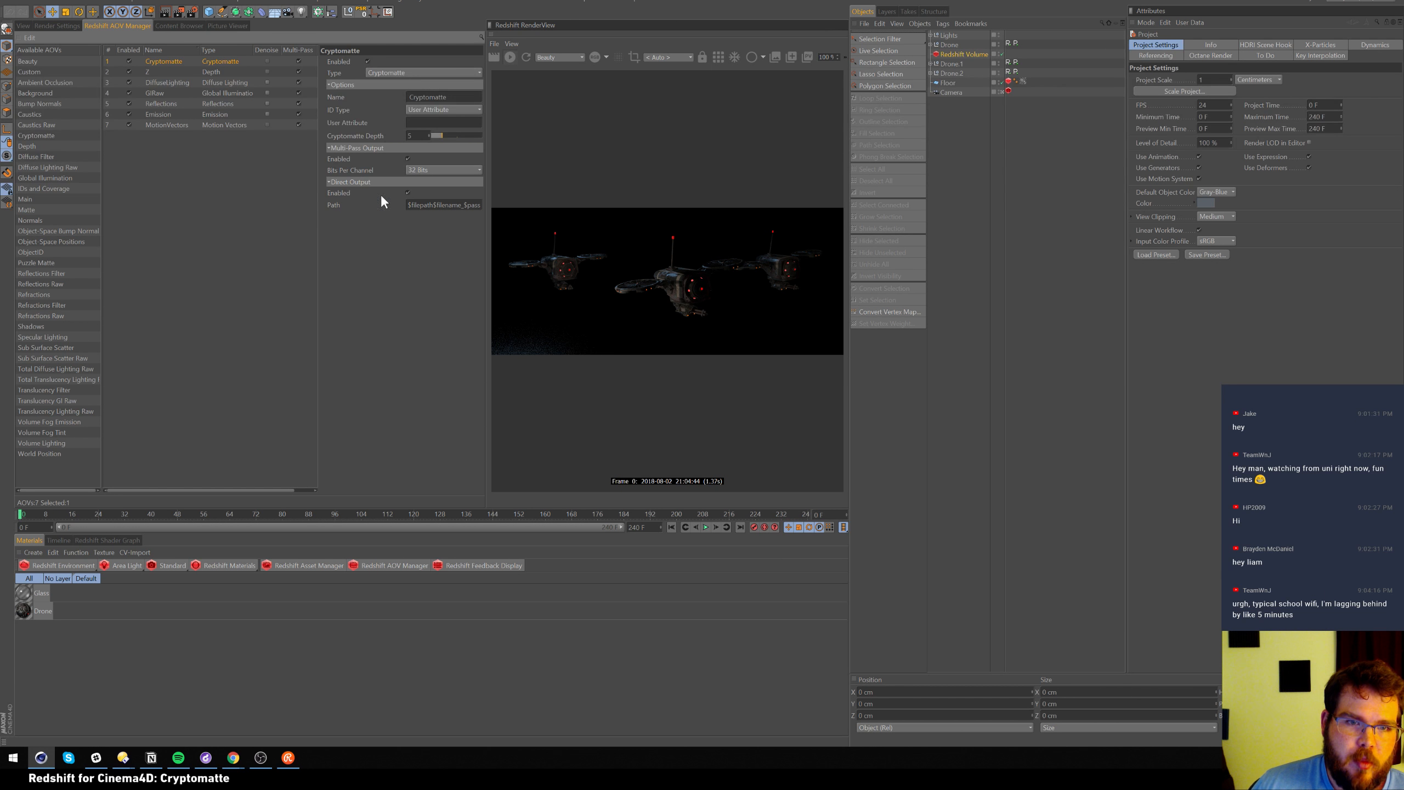
{"action": "left_click_drag", "start_coordinate": [320, 176], "coordinate": [230, 176]}
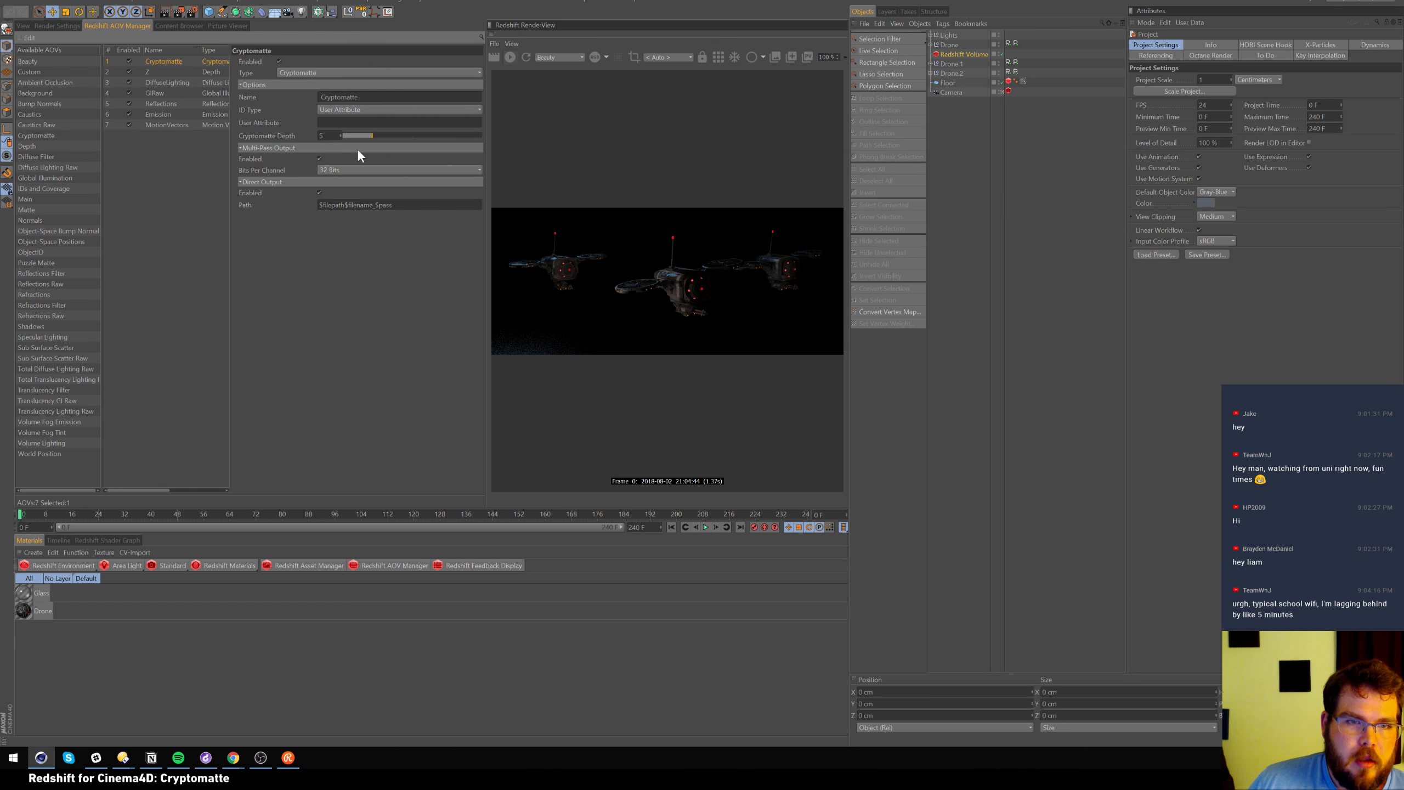
{"action": "left_click", "coordinate": [398, 109]}
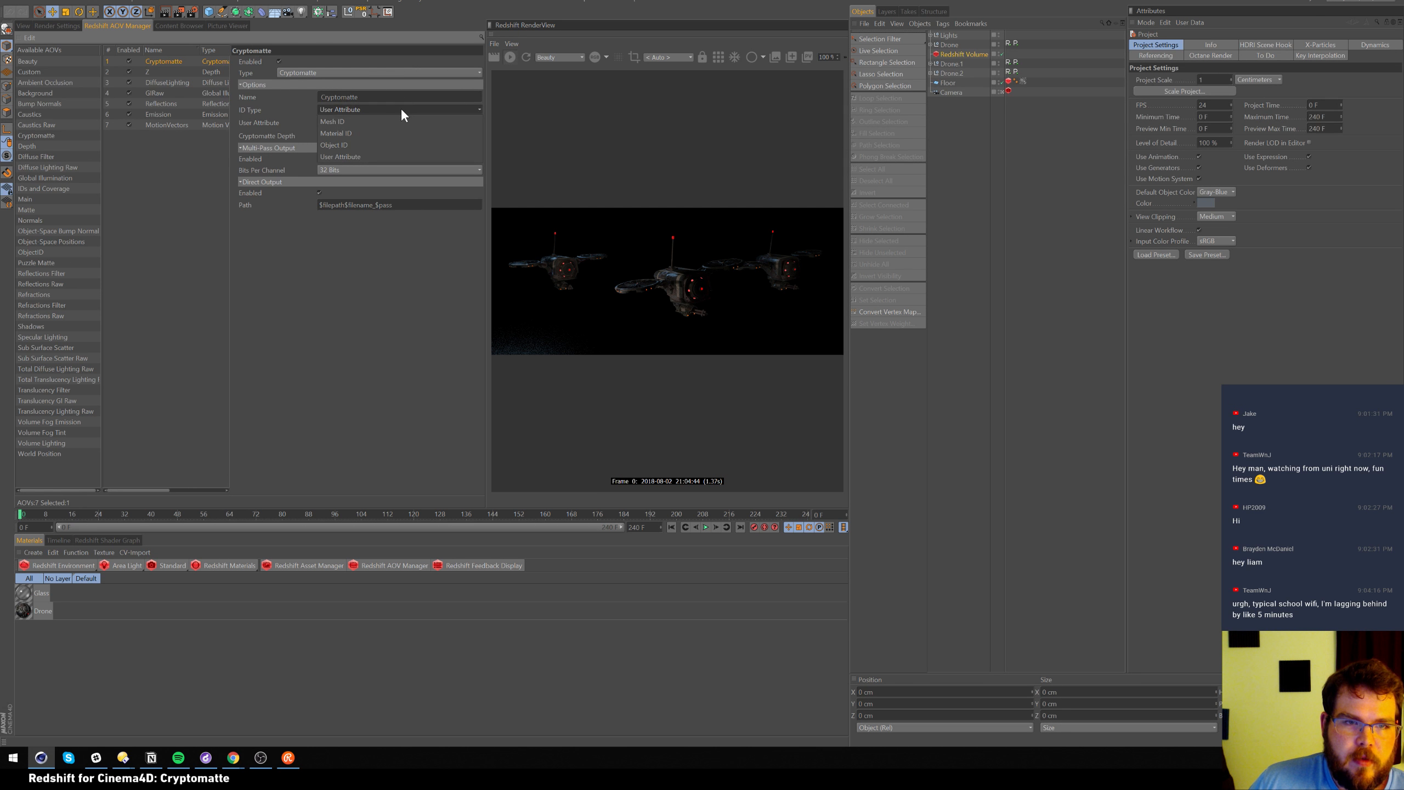
{"action": "left_click", "coordinate": [397, 122]}
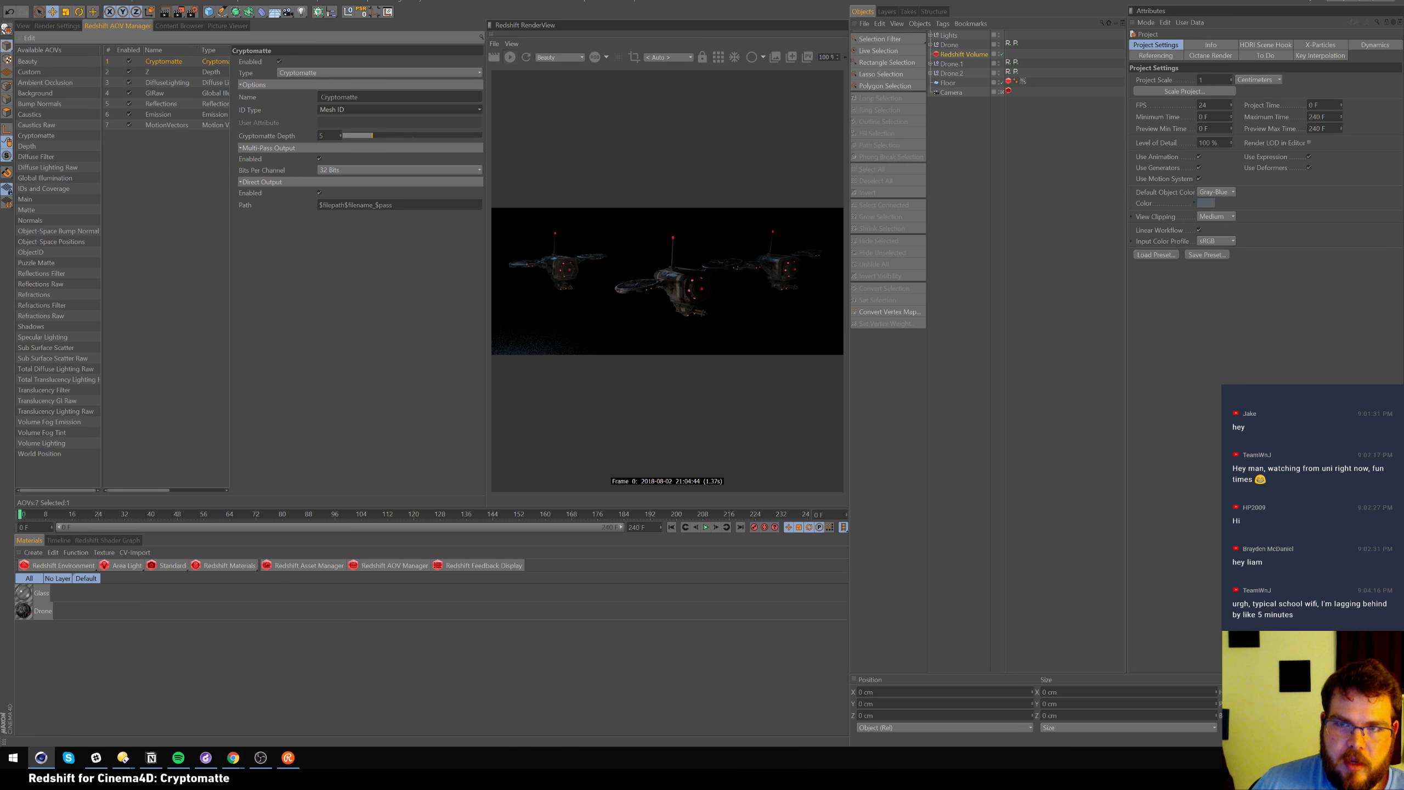
{"action": "left_click", "coordinate": [931, 36]}
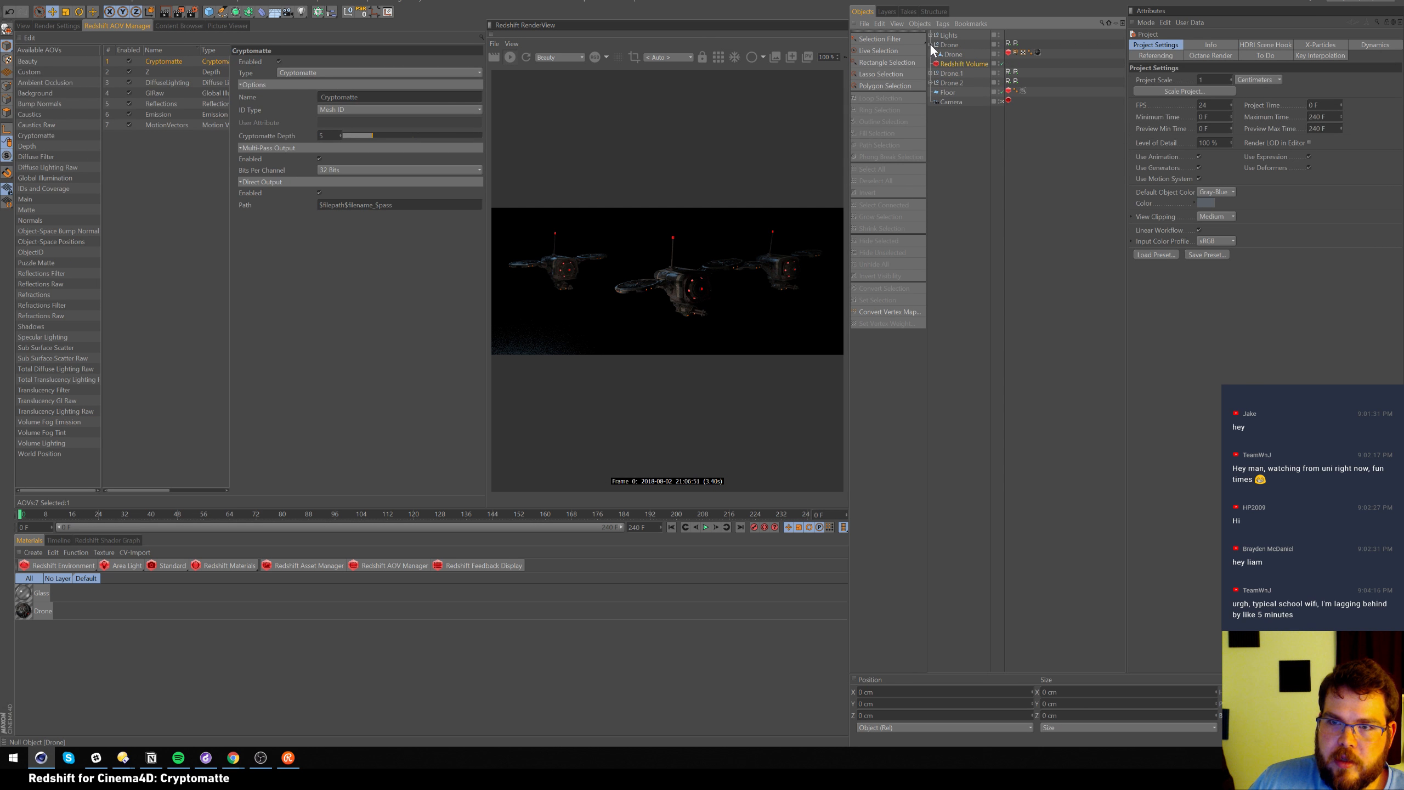
{"action": "left_click", "coordinate": [934, 44]}
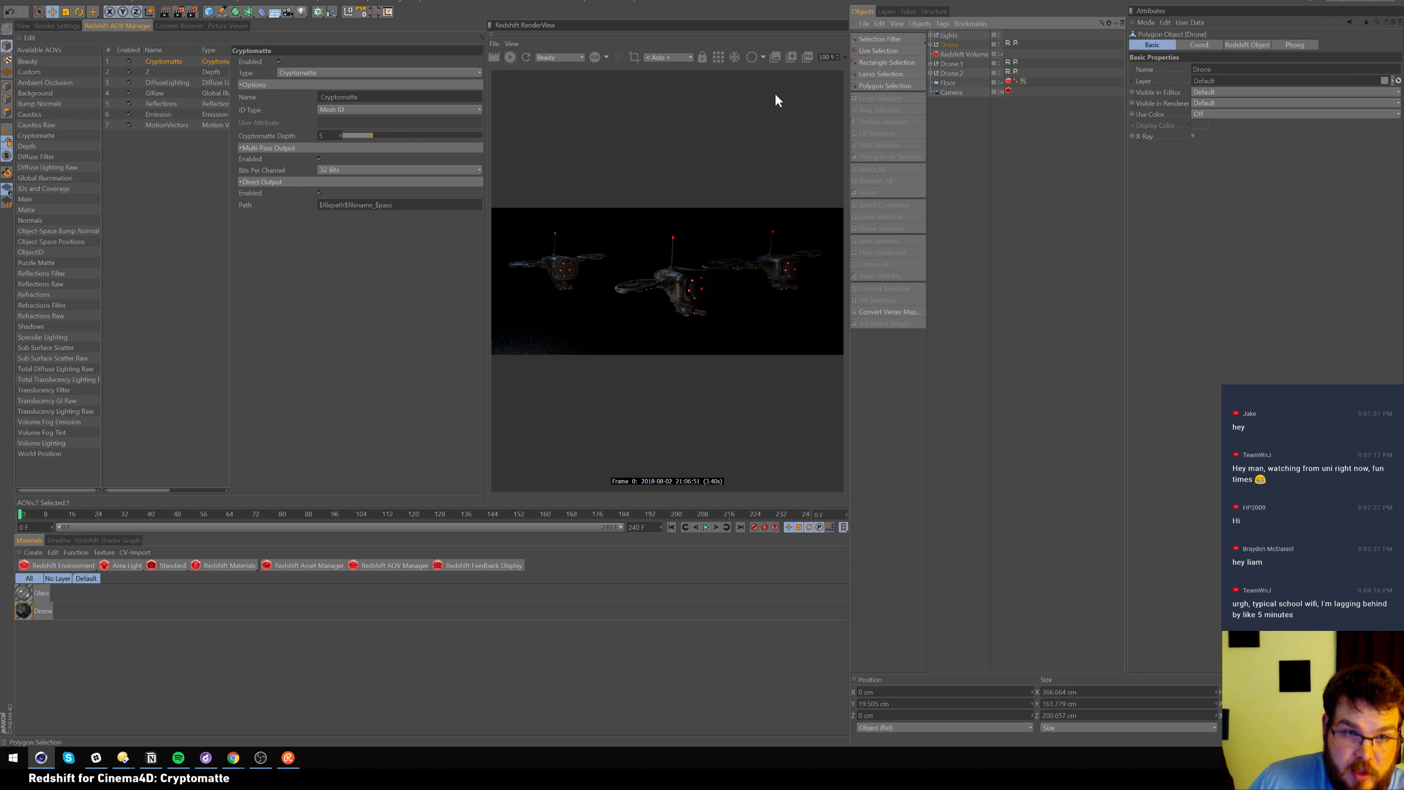
Try Material ID, check Drone.2's Redshift tag, keep Object ID as the Cryptomatte ID type, and return to the perspective view
{"action": "left_click", "coordinate": [433, 109]}
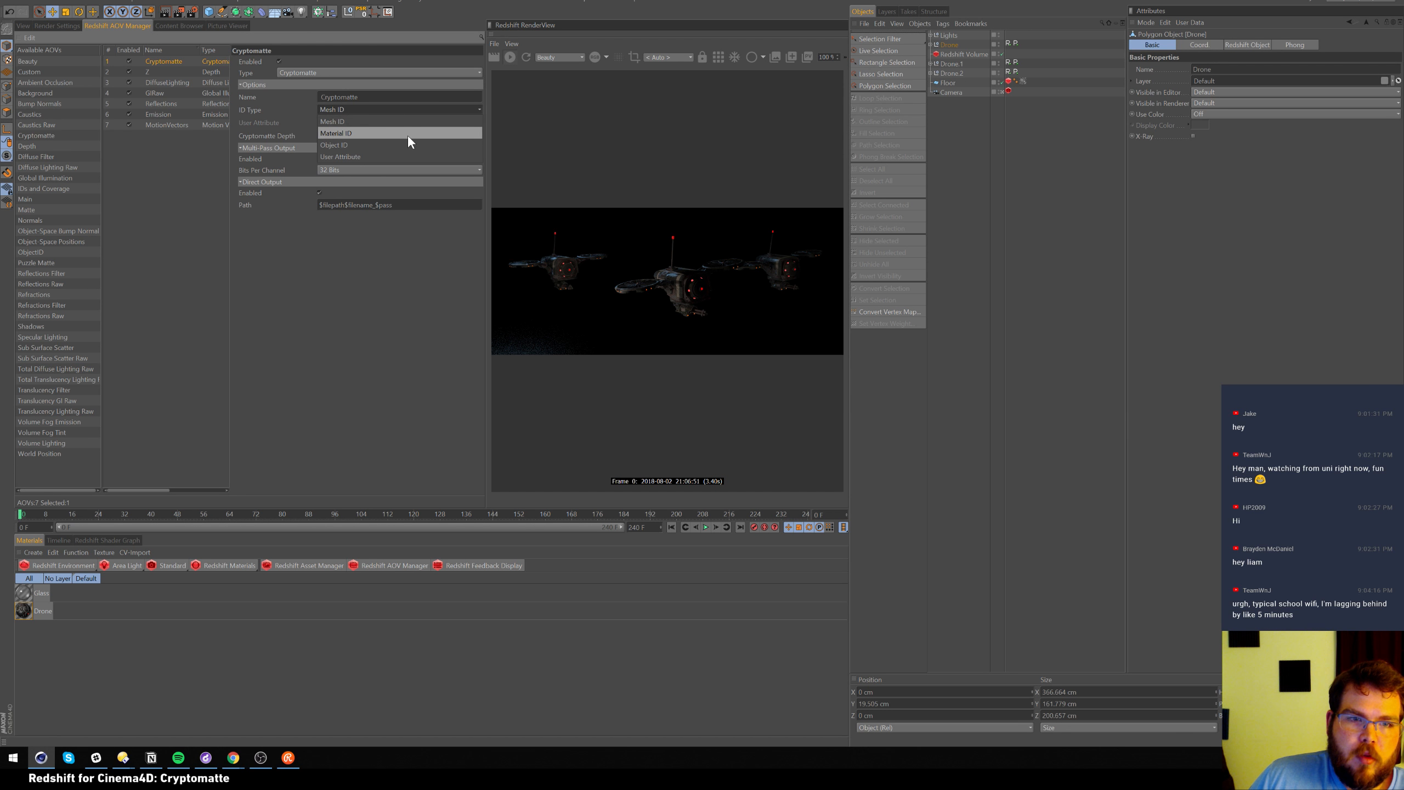
{"action": "left_click", "coordinate": [408, 134]}
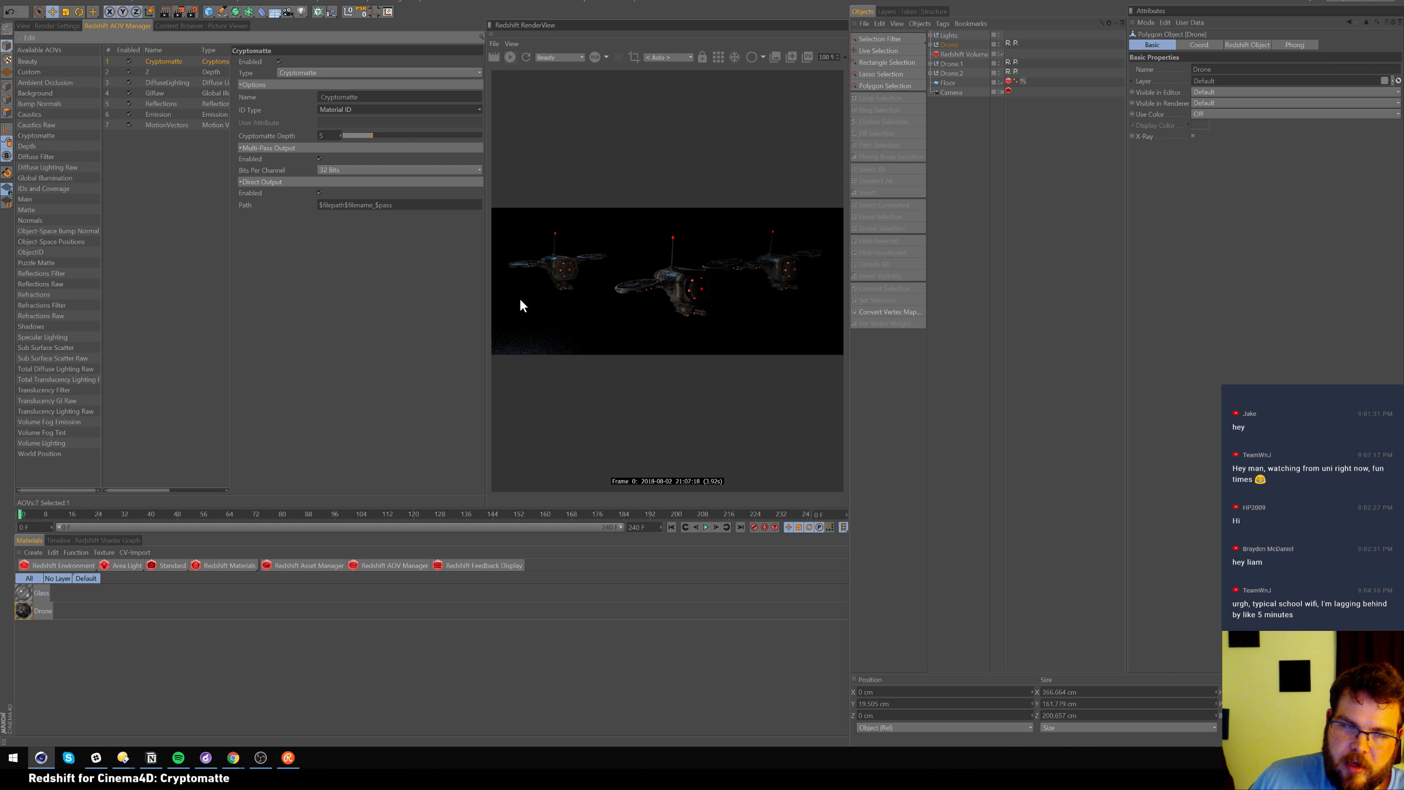
{"action": "left_click", "coordinate": [372, 107]}
{"action": "left_click", "coordinate": [359, 145]}
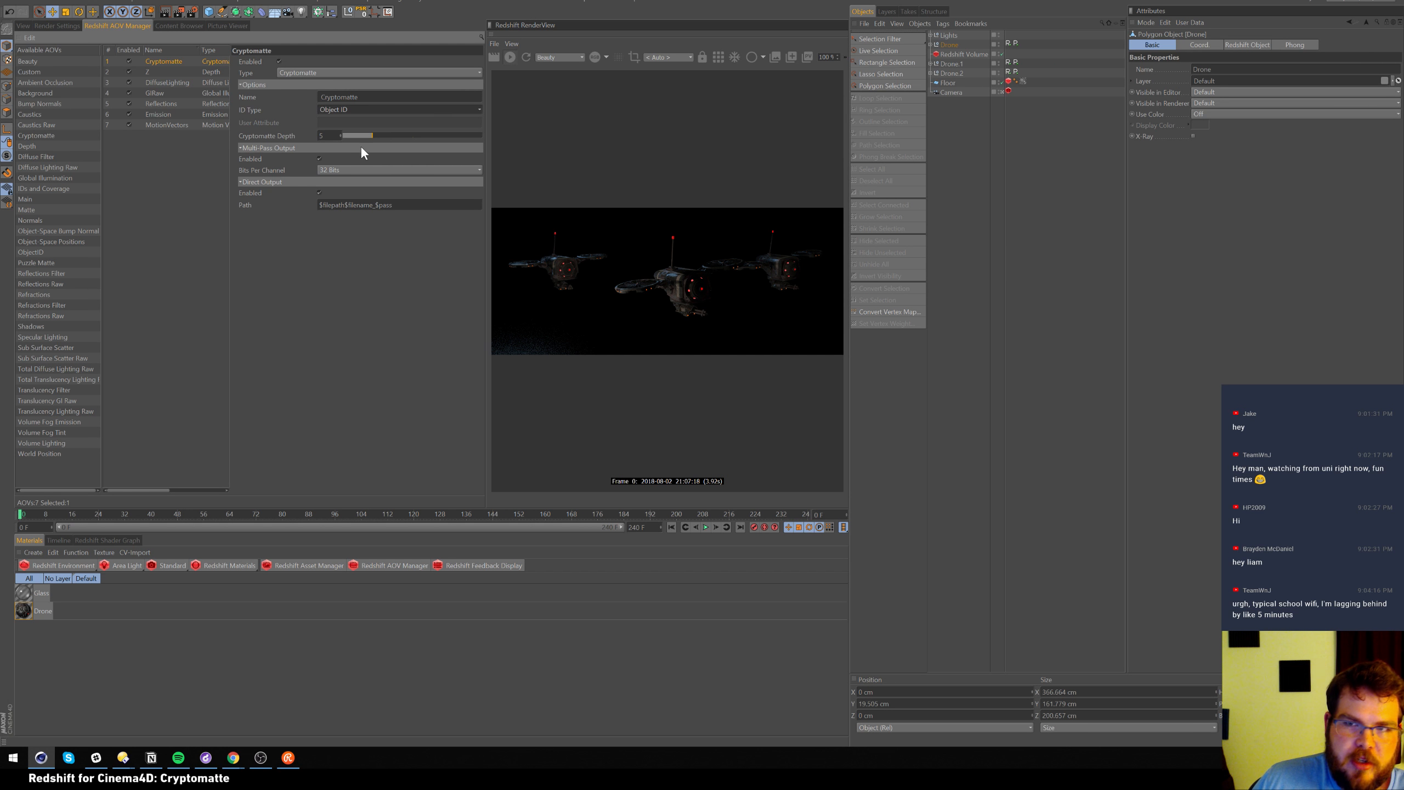
{"action": "left_click", "coordinate": [1008, 81]}
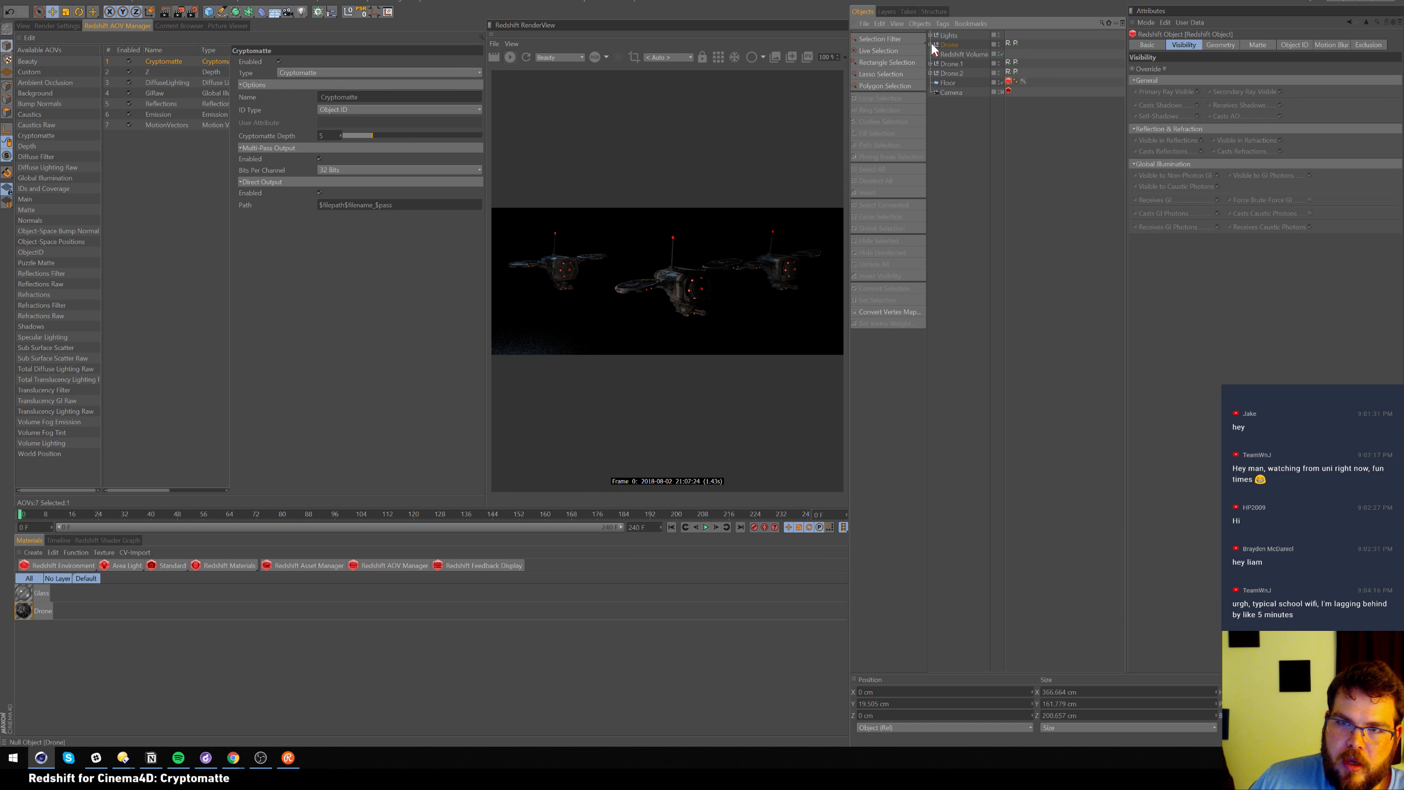
{"action": "left_click", "coordinate": [931, 73]}
{"action": "left_click", "coordinate": [930, 74]}
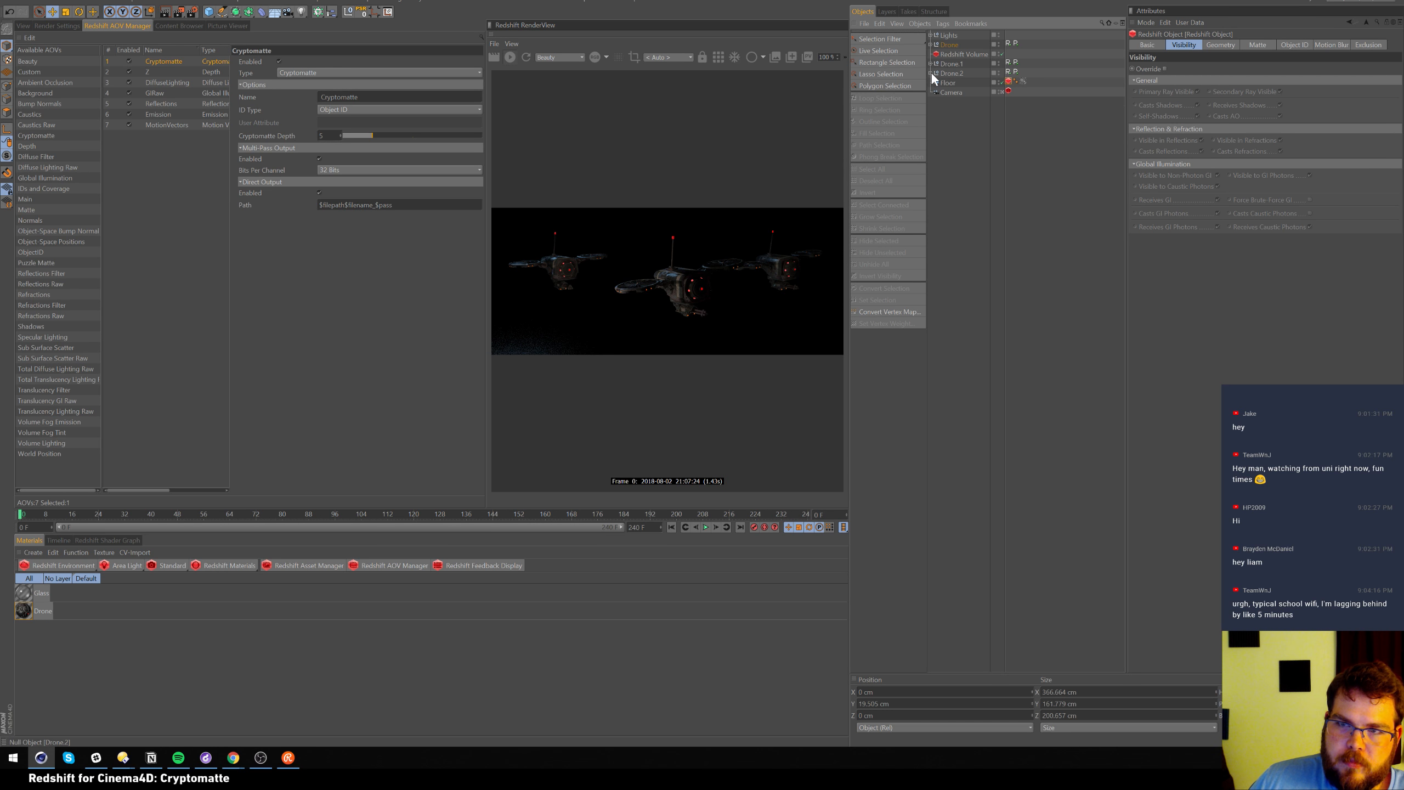
{"action": "left_click", "coordinate": [384, 111]}
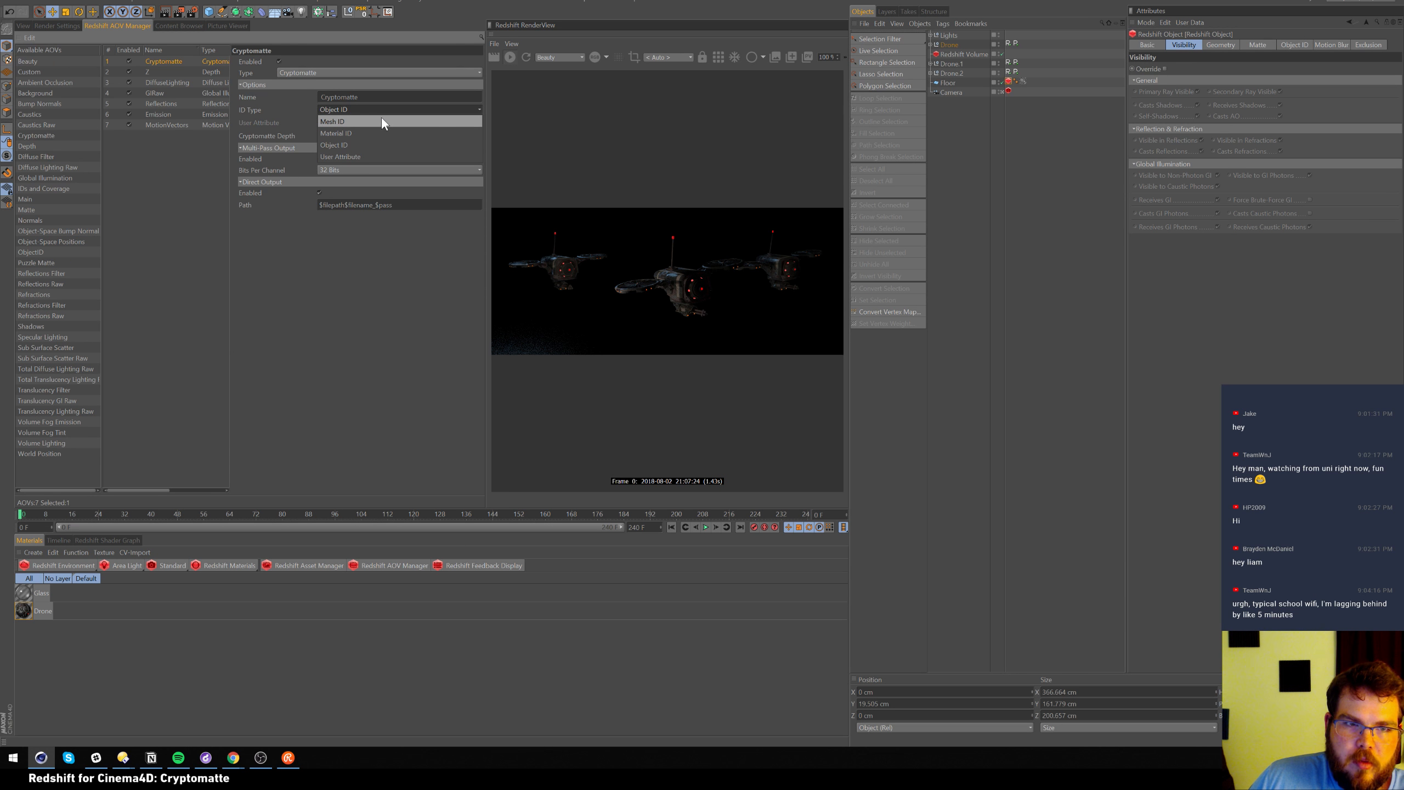
{"action": "left_click", "coordinate": [369, 75]}
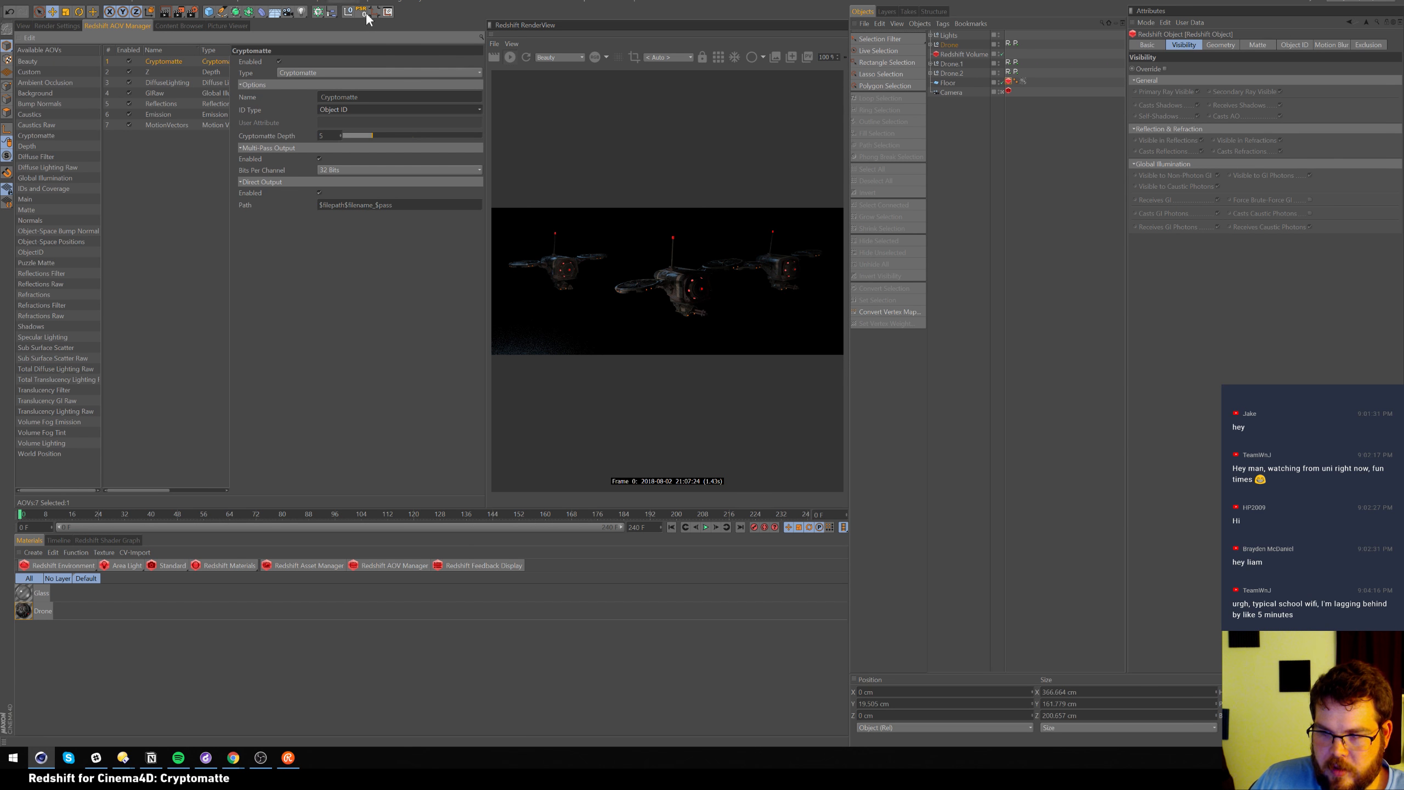
{"action": "left_click", "coordinate": [25, 25]}
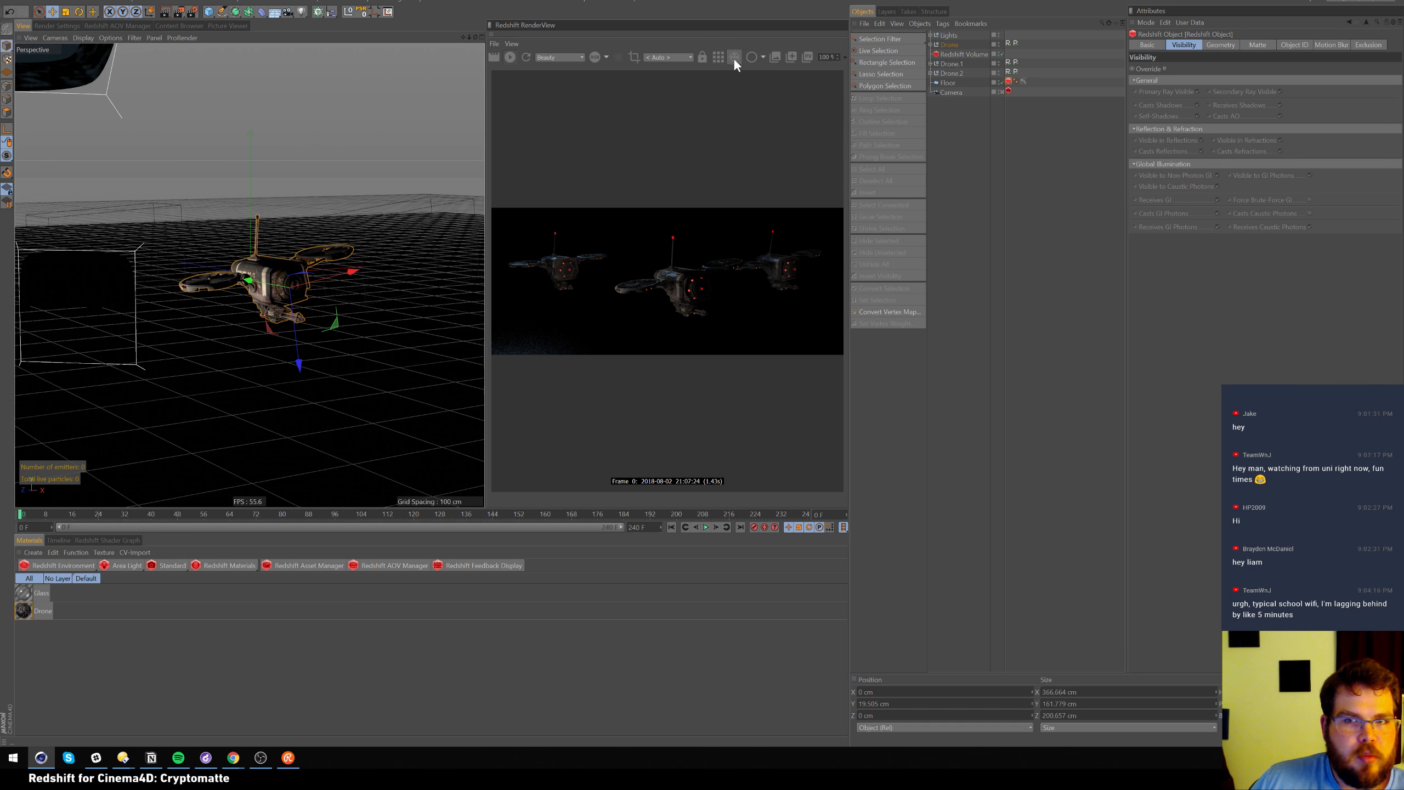
Render the drone scene and display the Cryptomatte pass in the Redshift RenderView
{"action": "left_click", "coordinate": [719, 58]}
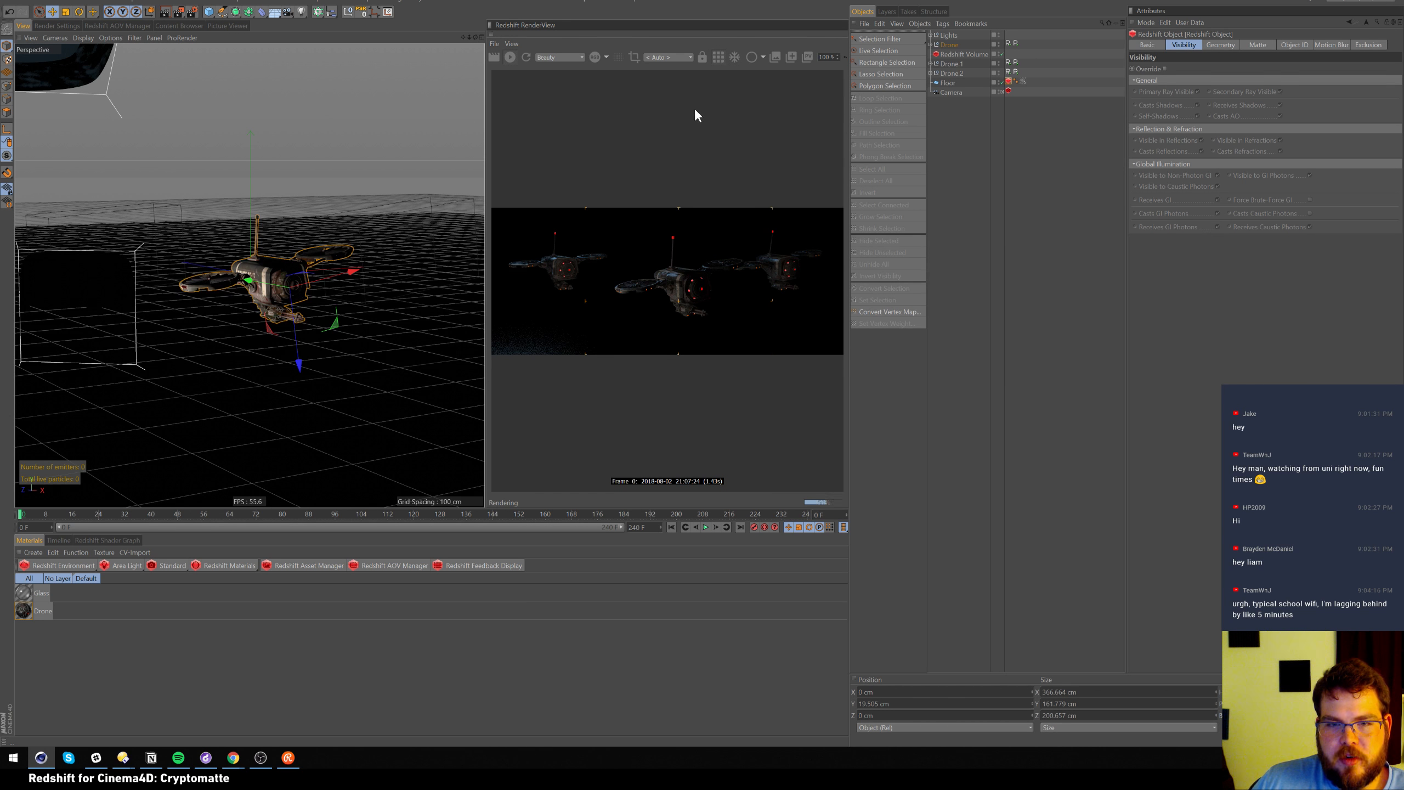
{"action": "left_click", "coordinate": [574, 58]}
{"action": "left_click", "coordinate": [569, 73]}
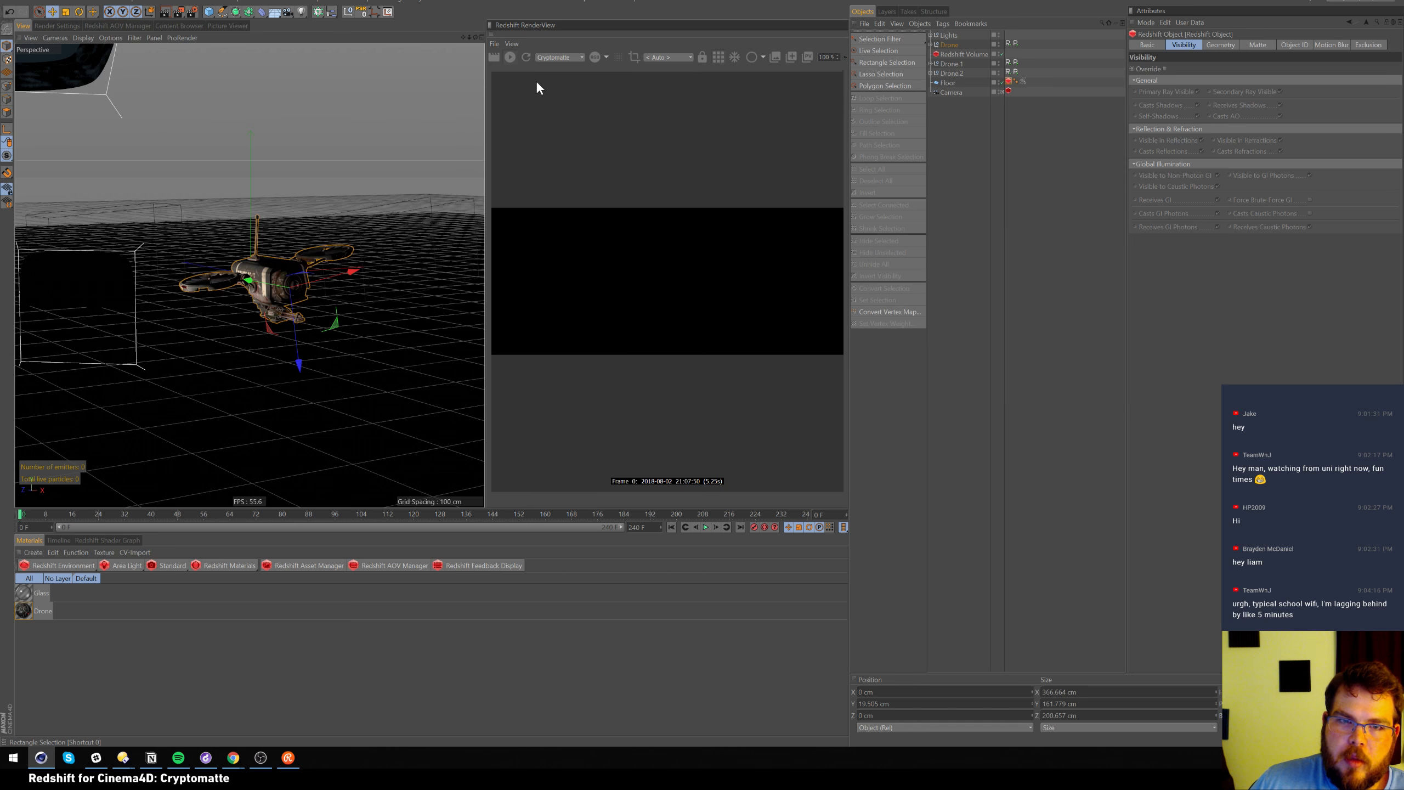
{"action": "key", "text": "e"}
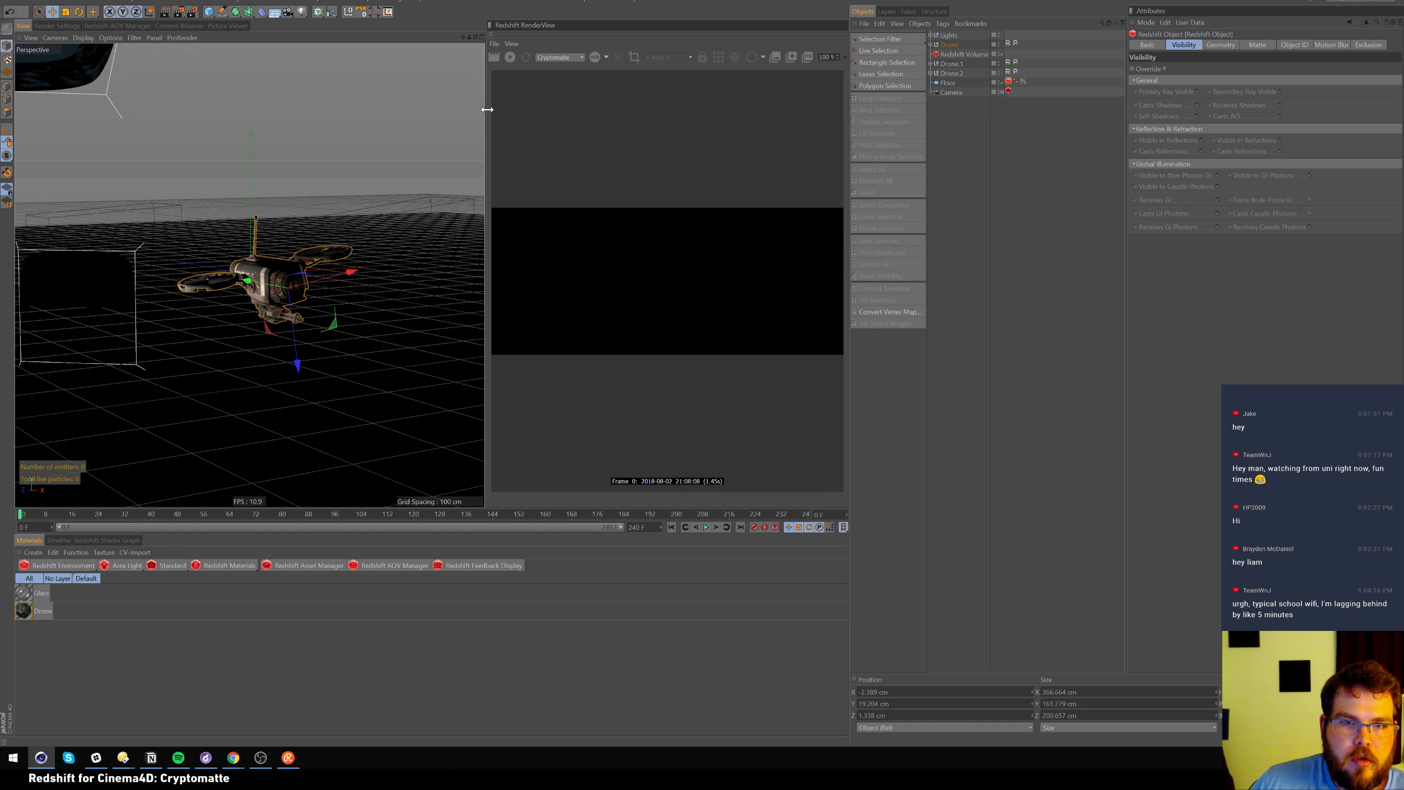
Inspect per-pixel AOV values in the RenderView's Pixel panel, close it, and re-render
{"action": "left_click", "coordinate": [844, 57]}
{"action": "left_click", "coordinate": [546, 74]}
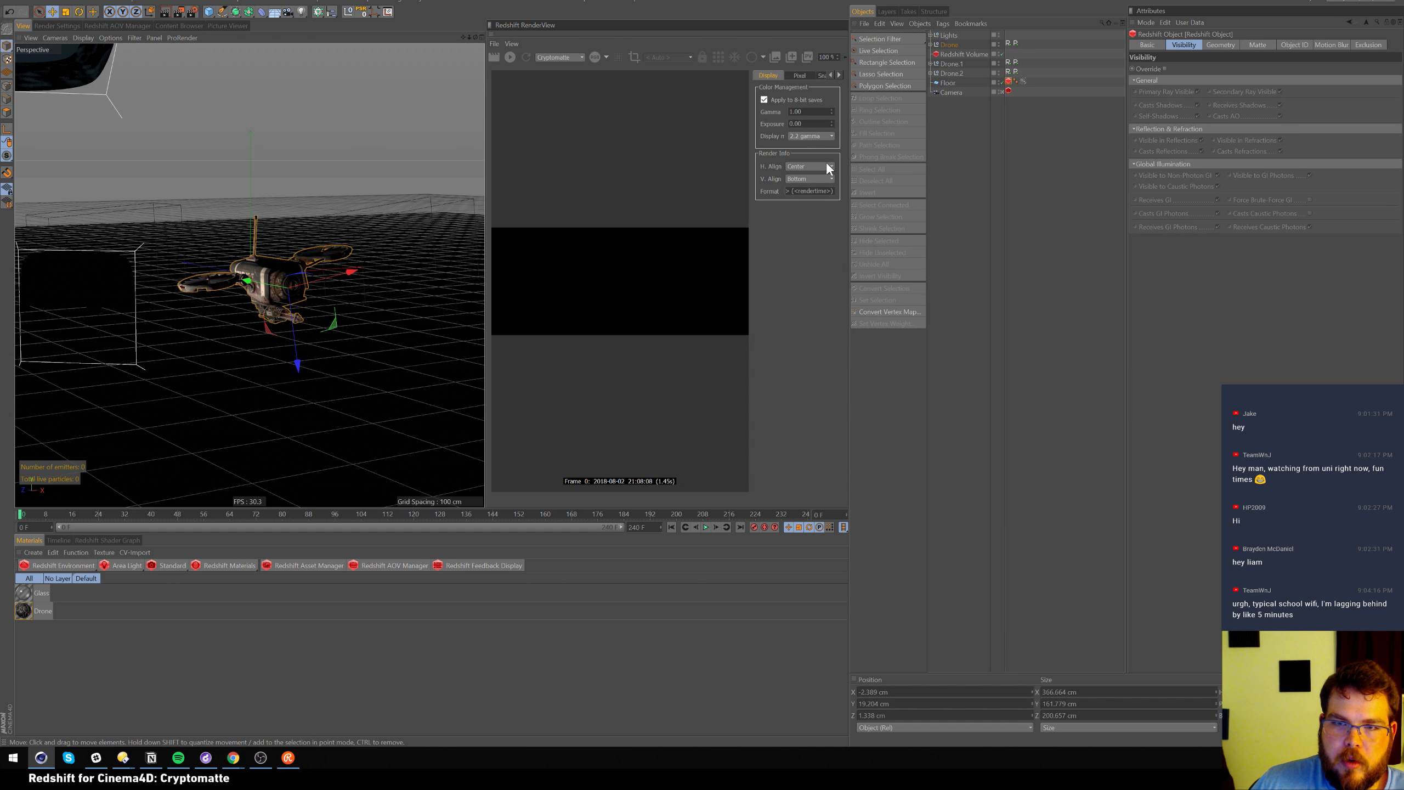
{"action": "left_click", "coordinate": [801, 75]}
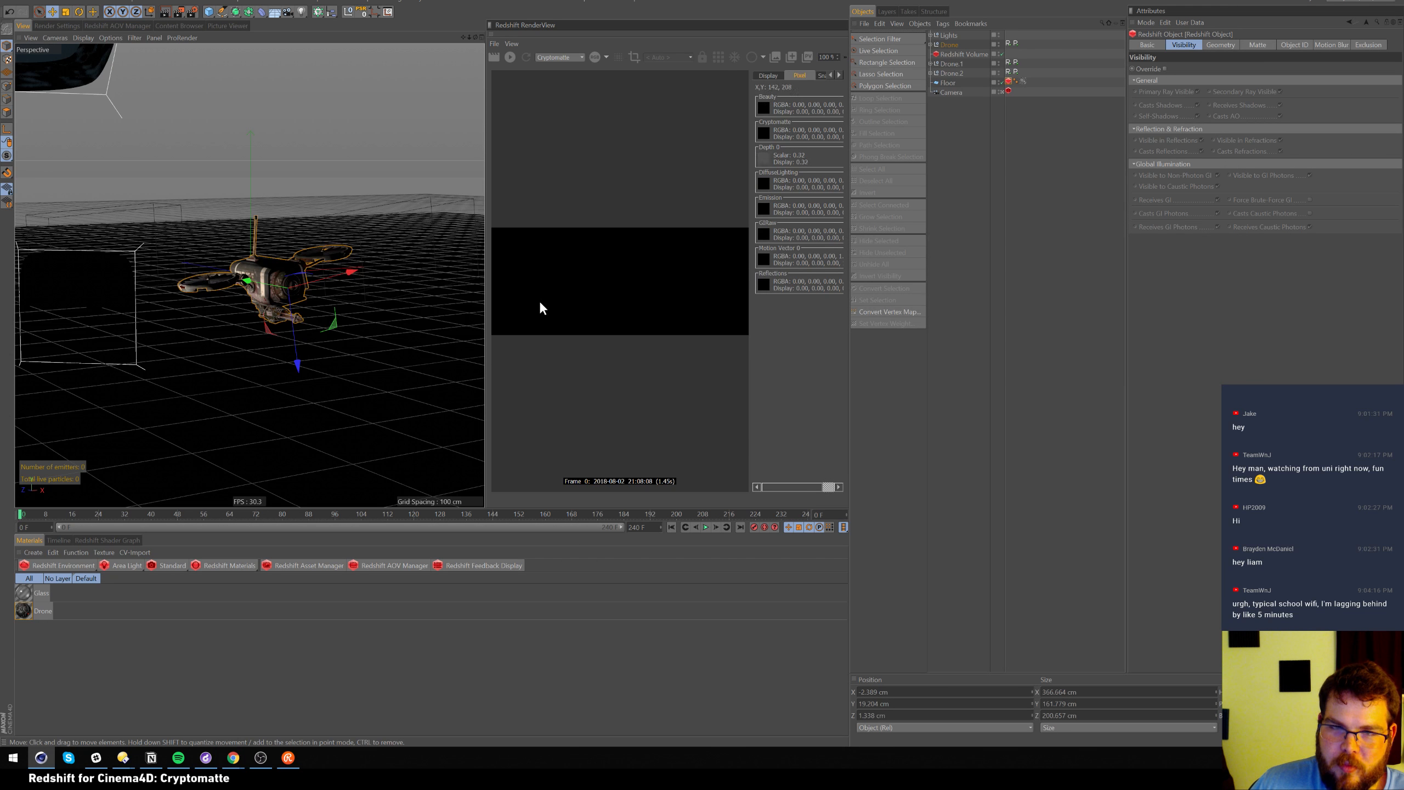
{"action": "left_click", "coordinate": [845, 56]}
{"action": "left_click", "coordinate": [546, 73]}
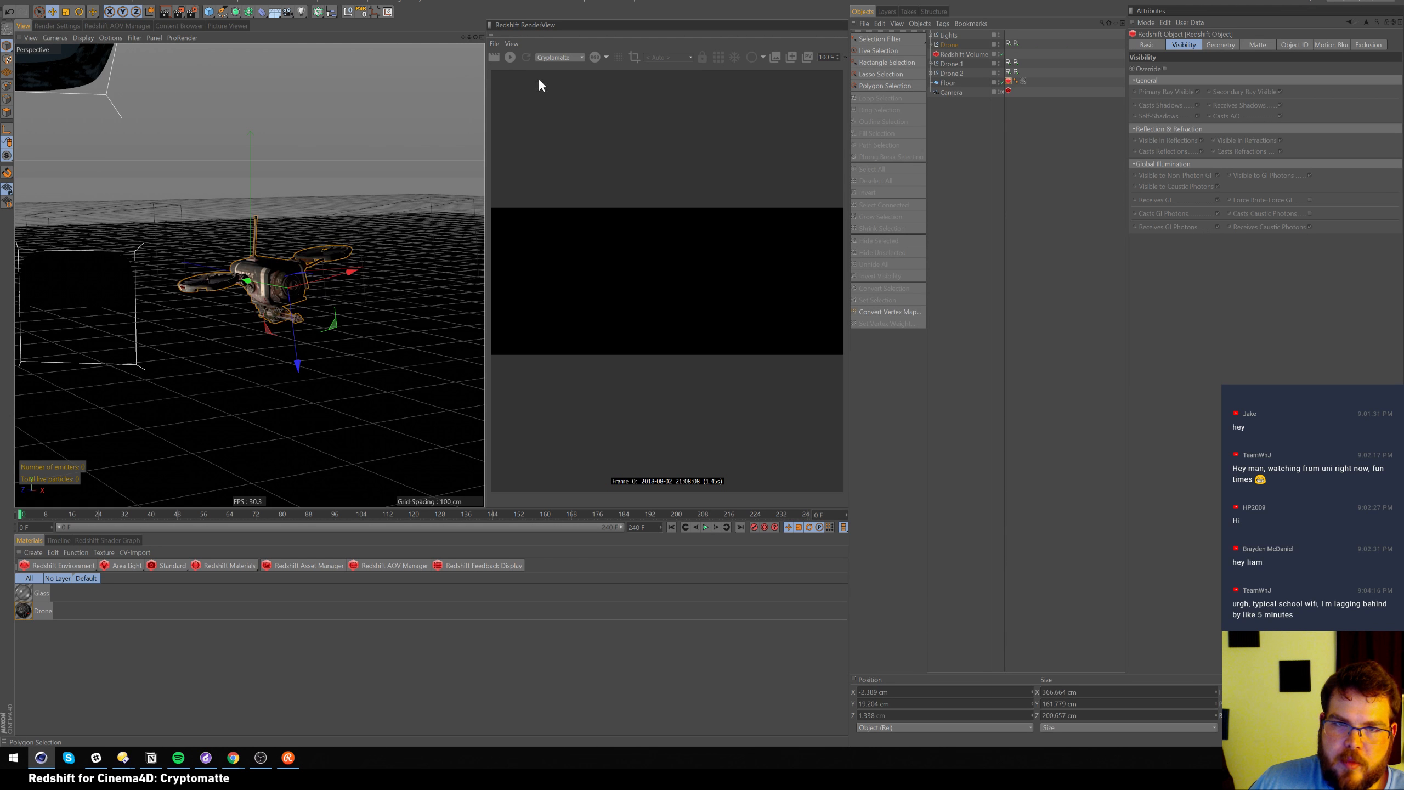
{"action": "left_click", "coordinate": [513, 57]}
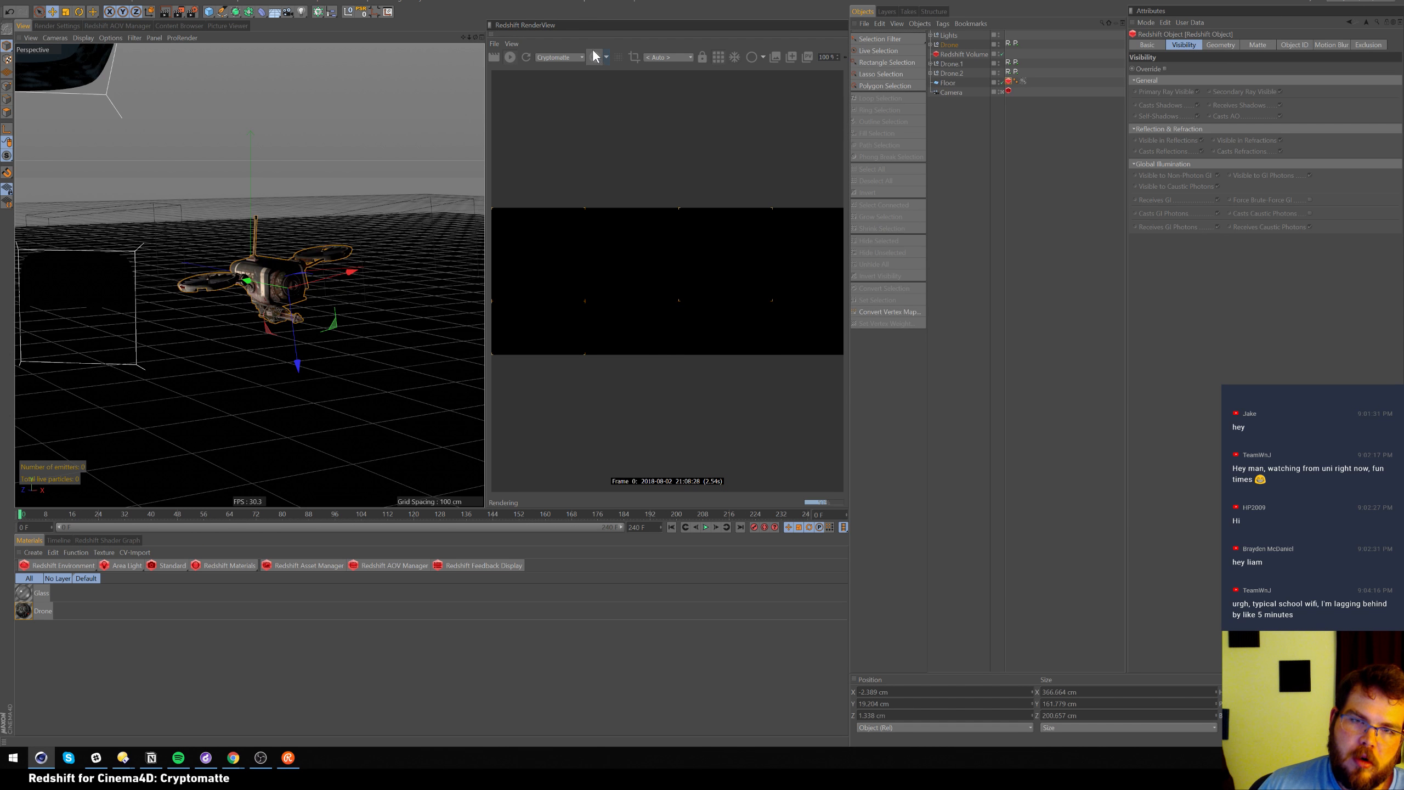
View the Depth, DiffuseLighting, Emission, GIRaw, Motion Vector and Reflections passes, then return to Beauty
{"action": "left_click", "coordinate": [576, 56]}
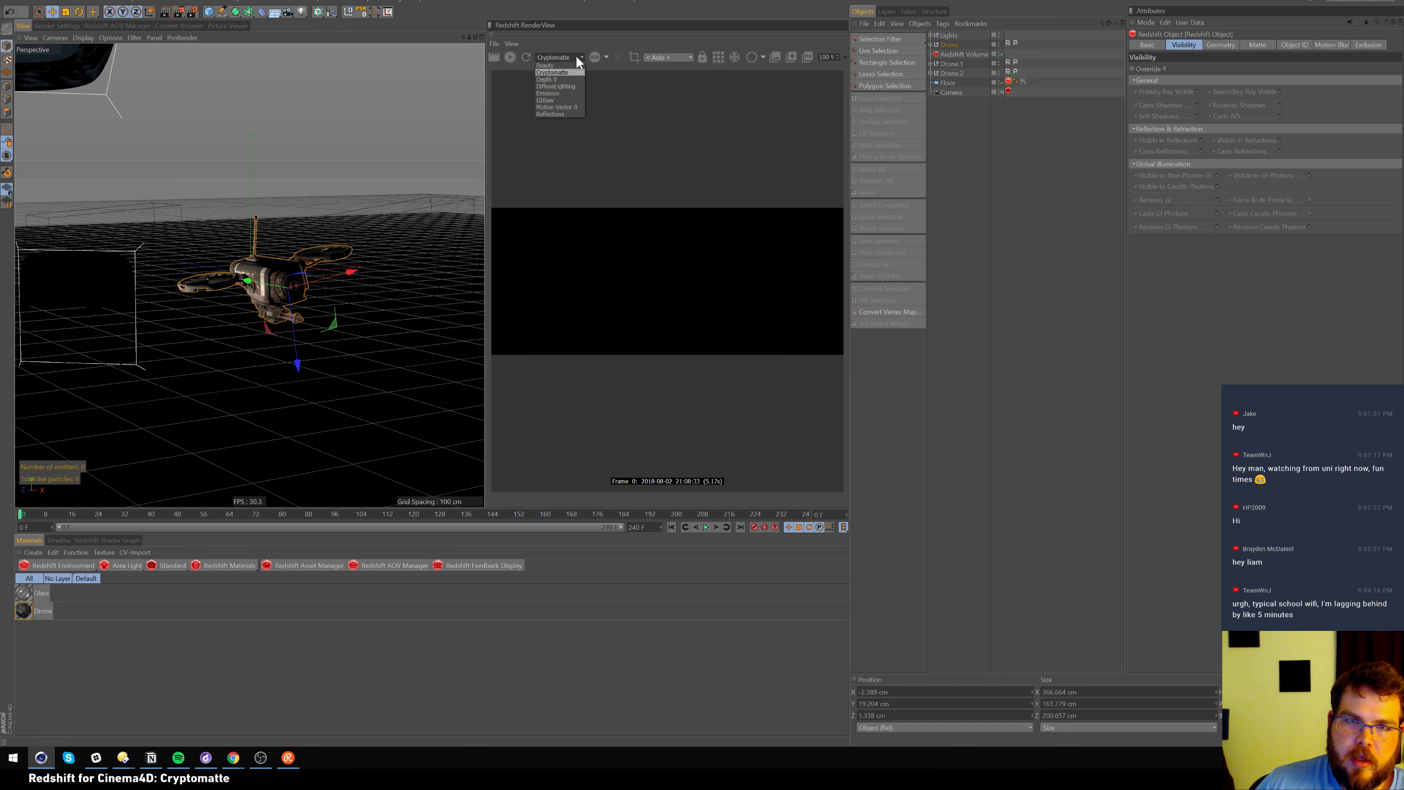
{"action": "left_click", "coordinate": [570, 80]}
{"action": "left_click", "coordinate": [578, 57]}
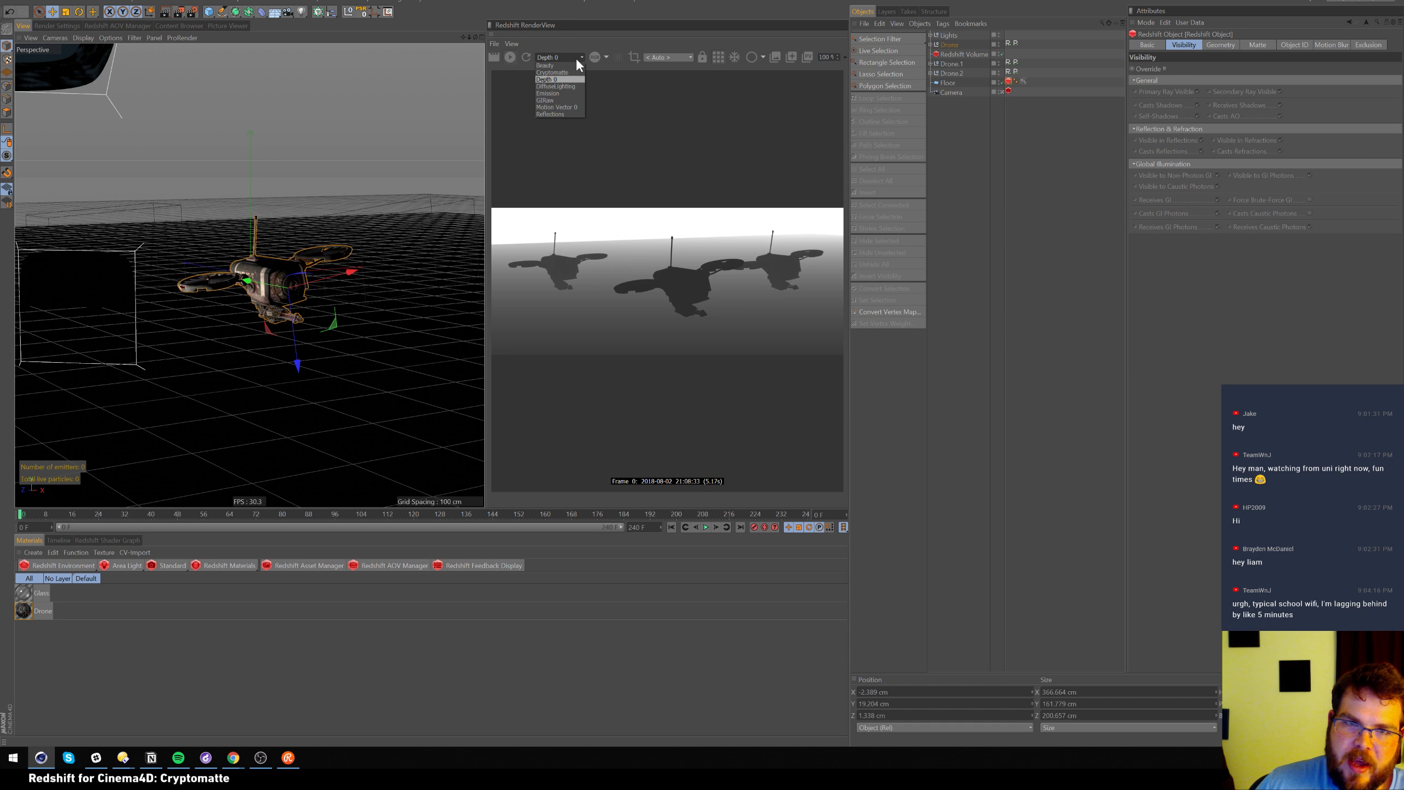
{"action": "left_click", "coordinate": [572, 84]}
{"action": "left_click", "coordinate": [576, 58]}
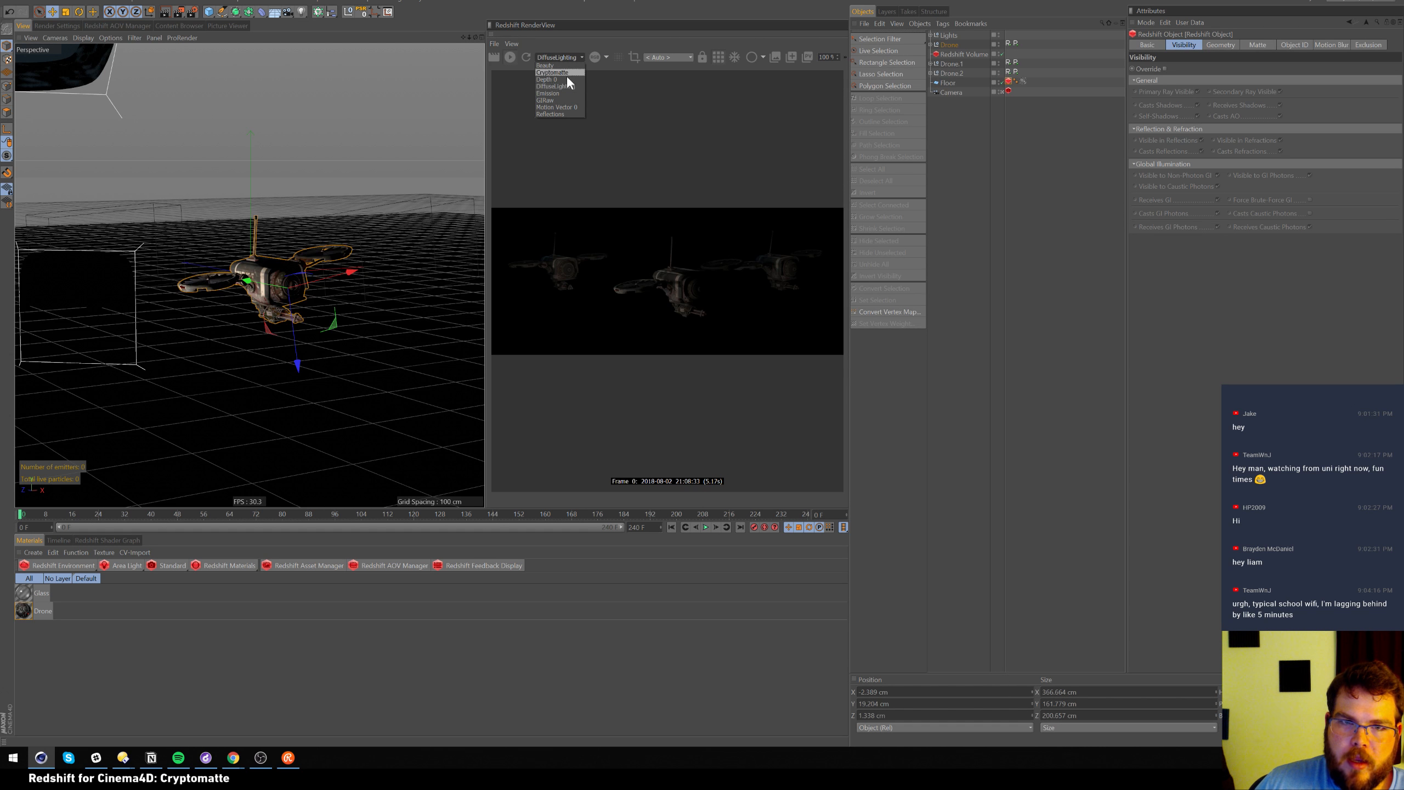
{"action": "left_click", "coordinate": [567, 93]}
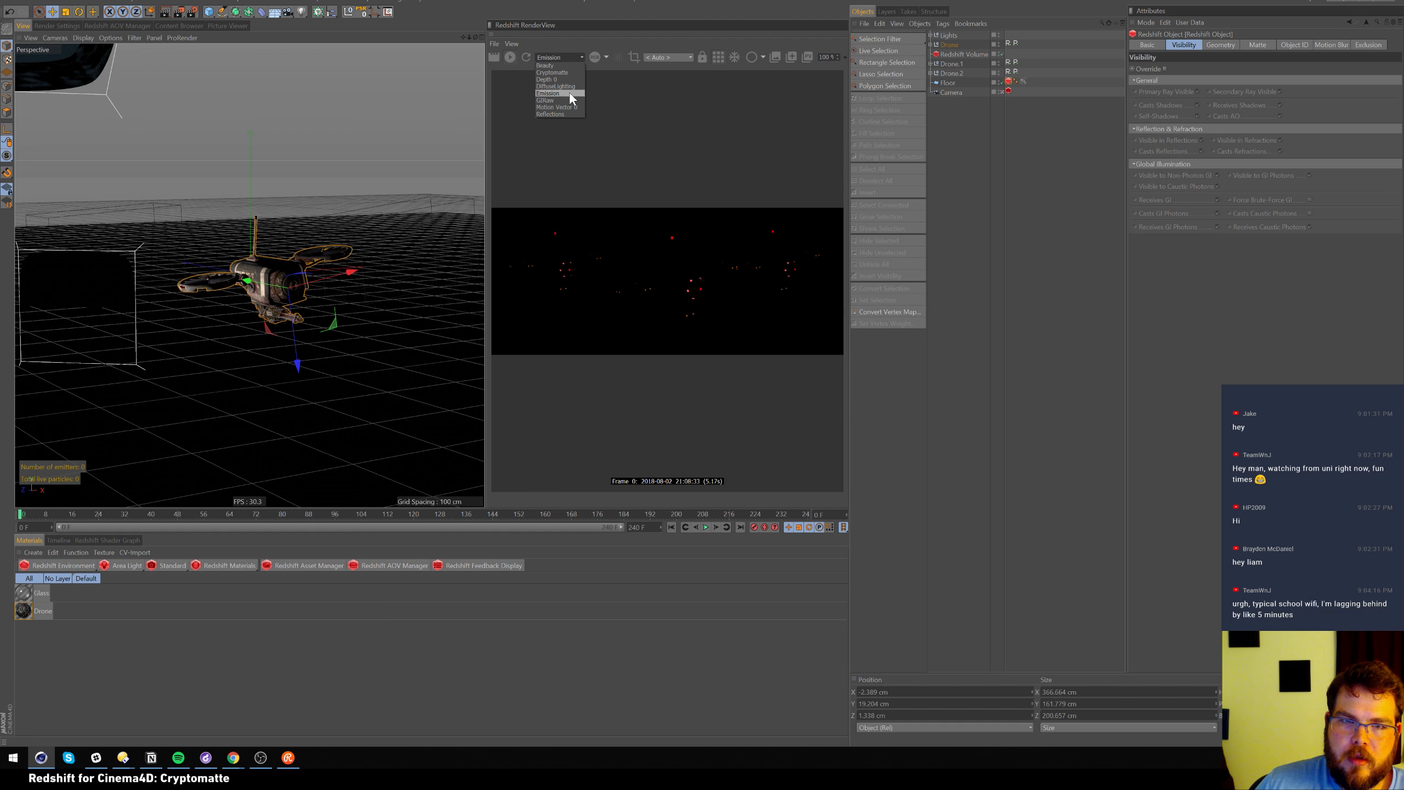
{"action": "left_click", "coordinate": [568, 99]}
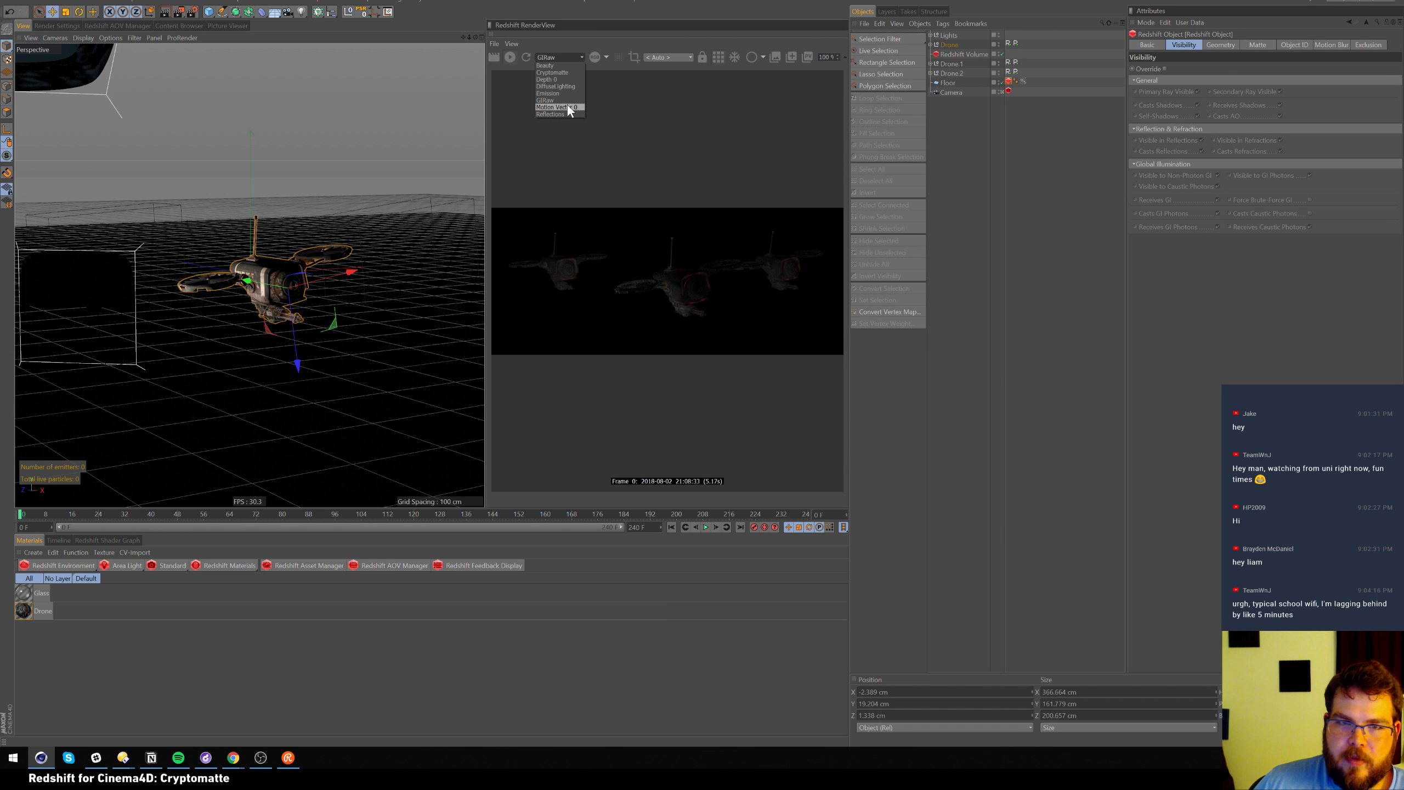
{"action": "left_click", "coordinate": [568, 108]}
{"action": "left_click", "coordinate": [561, 114]}
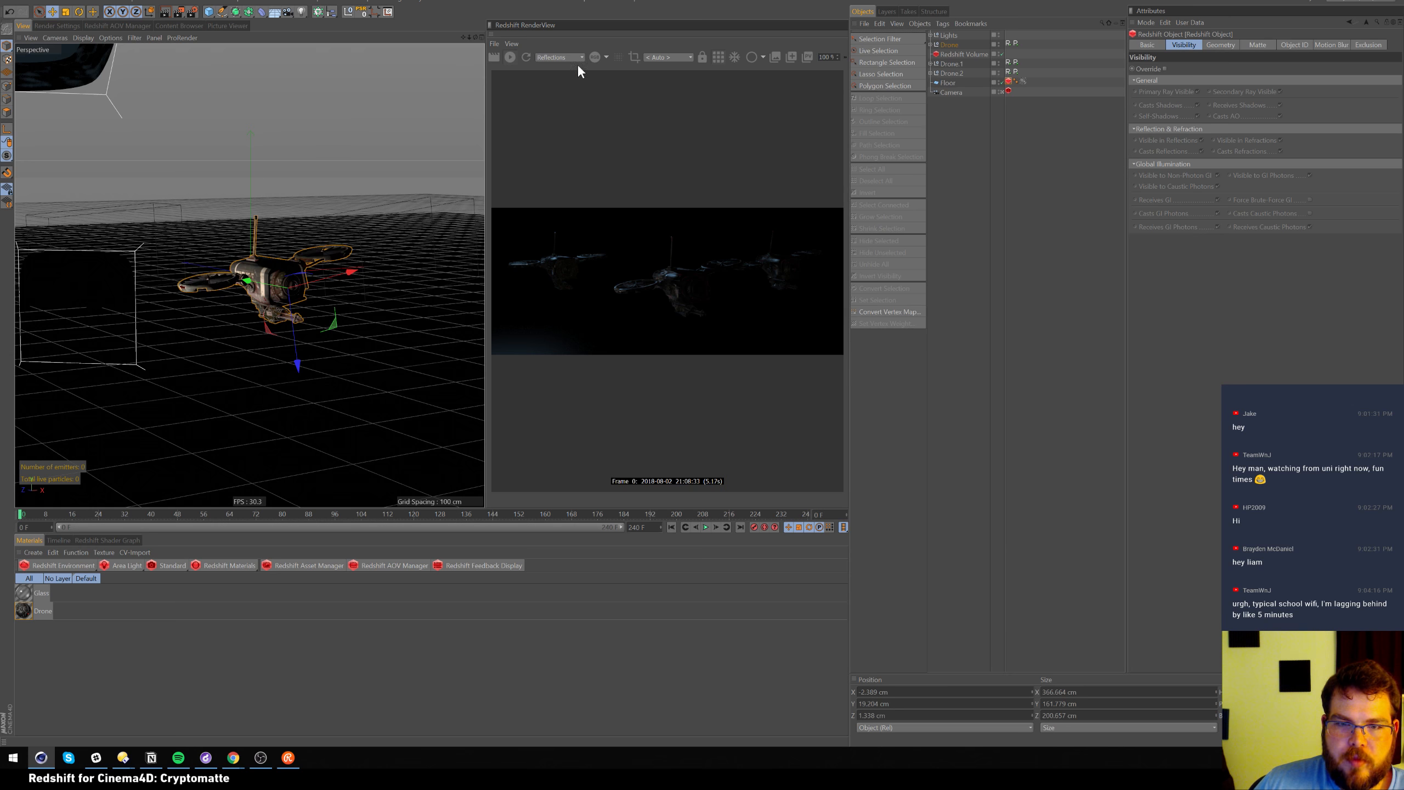
{"action": "left_click", "coordinate": [577, 57]}
{"action": "left_click", "coordinate": [565, 66]}
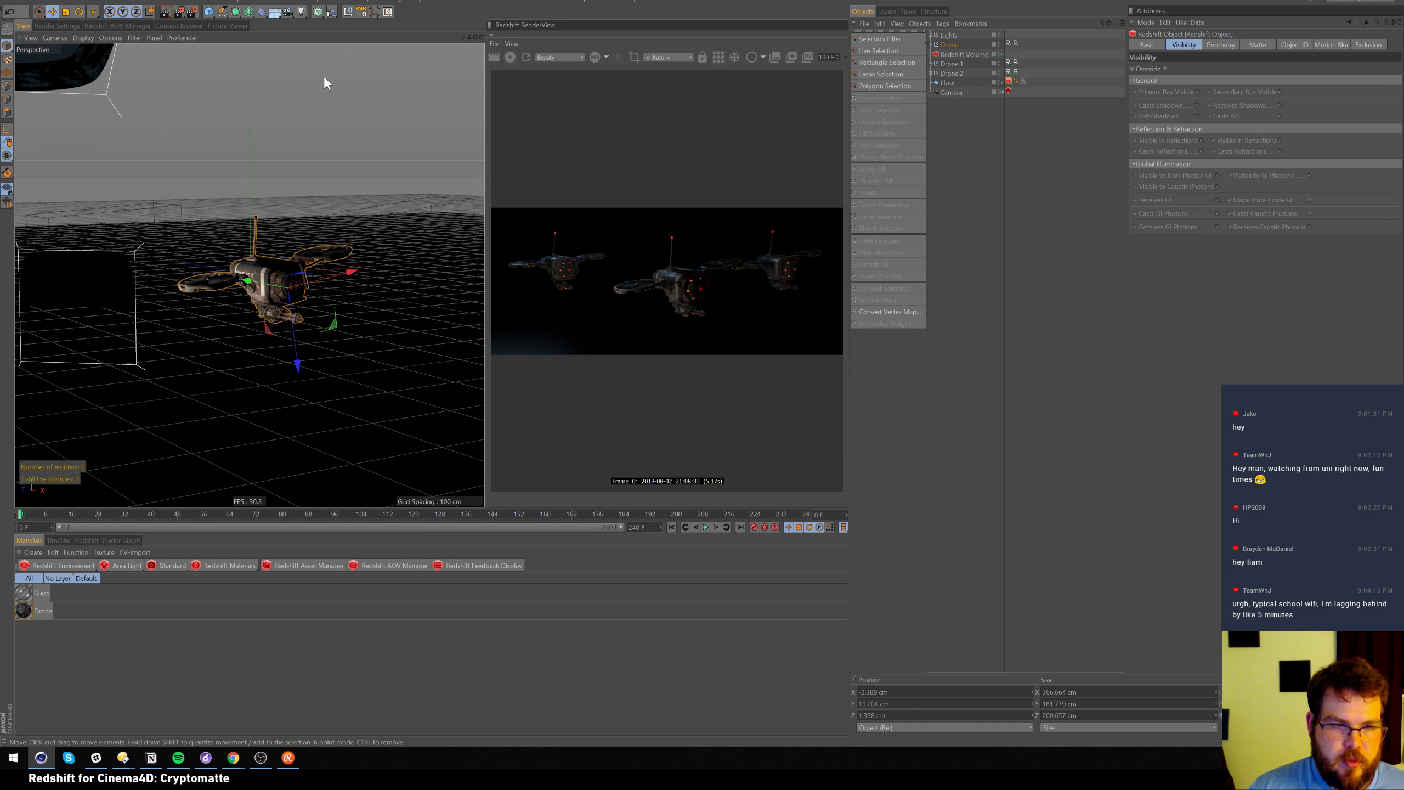
{"action": "key", "text": "super"}
Launch Fusion and open the recent Cryptomatte_Tutorial.comp
{"action": "type", "text": "fus"}
{"action": "key", "text": "Return"}
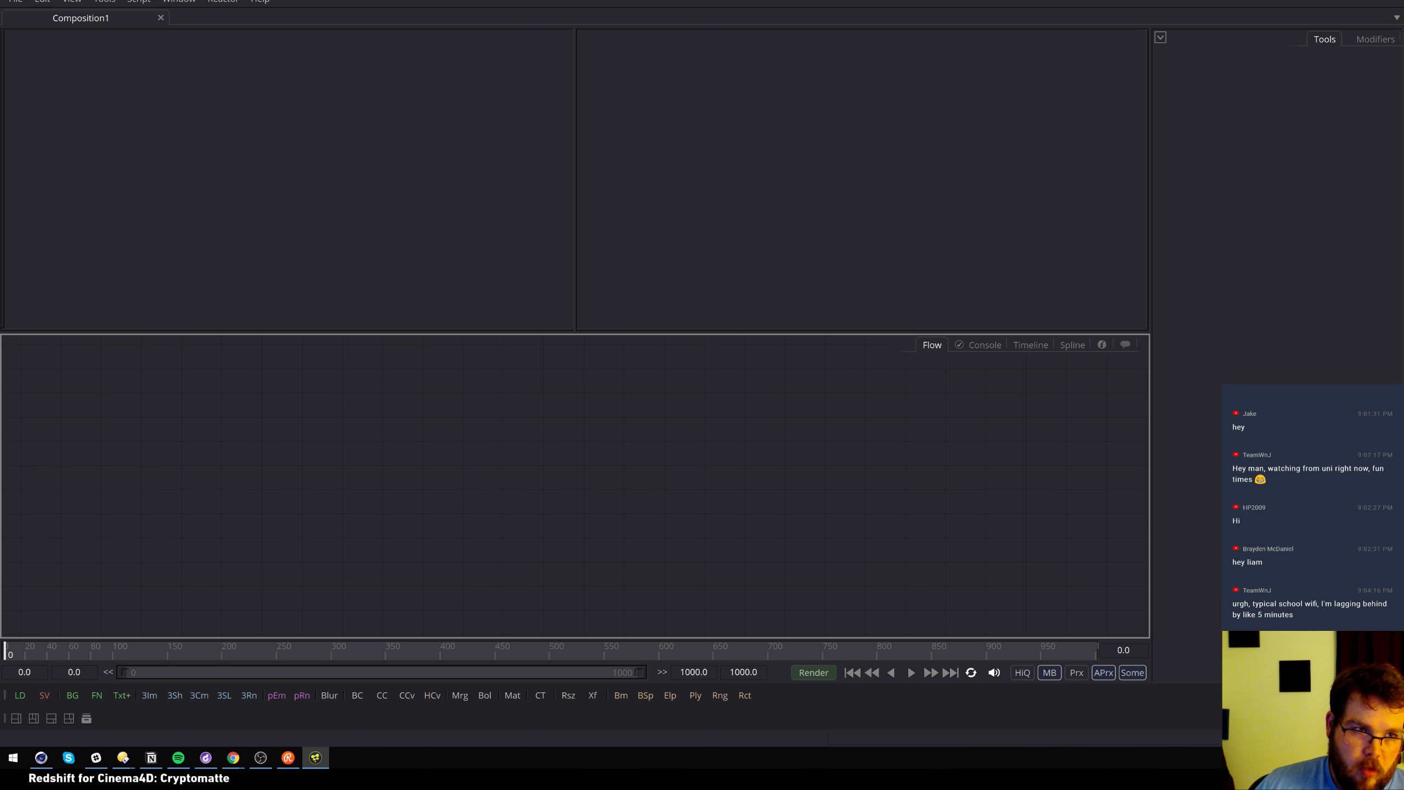
{"action": "left_click", "coordinate": [14, 3]}
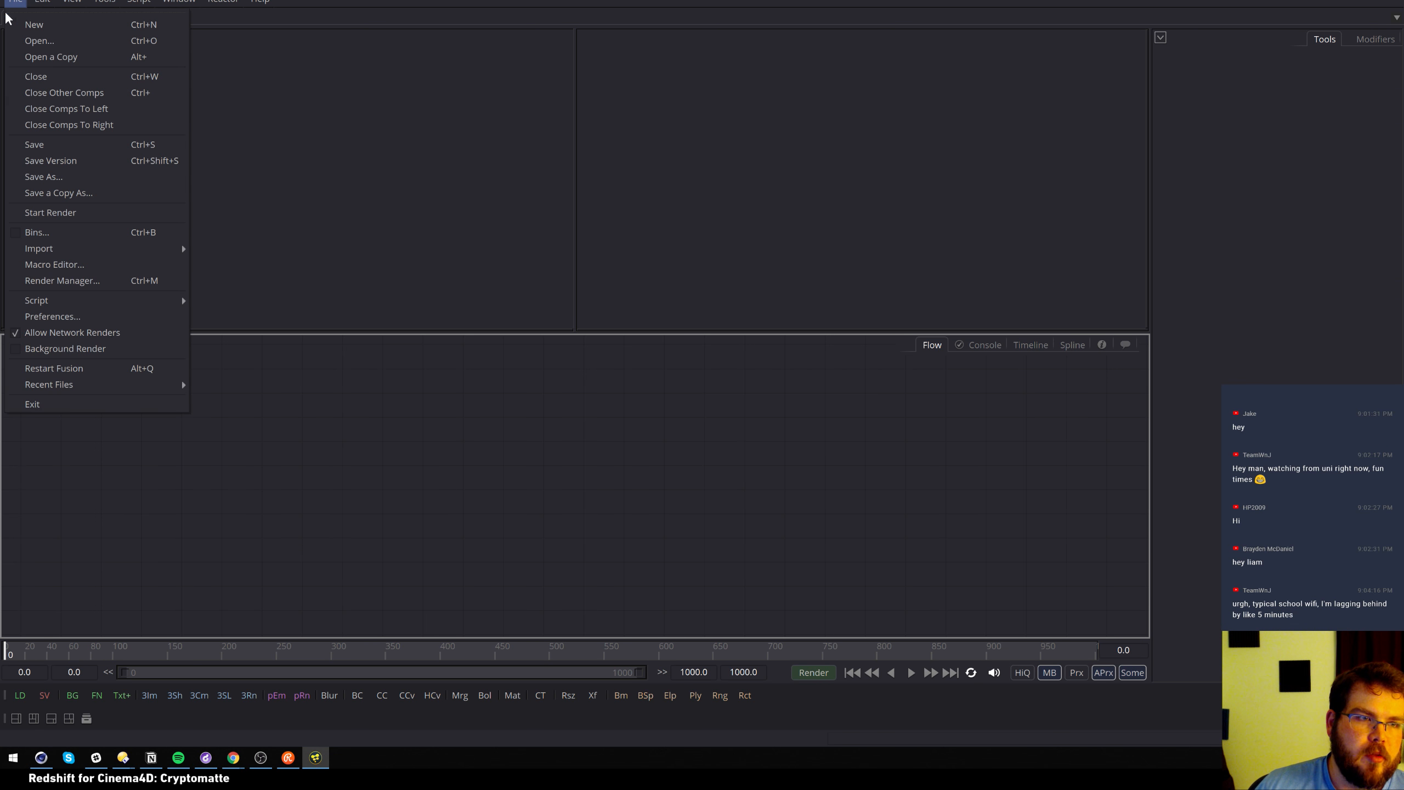
{"action": "mouse_move", "coordinate": [157, 384]}
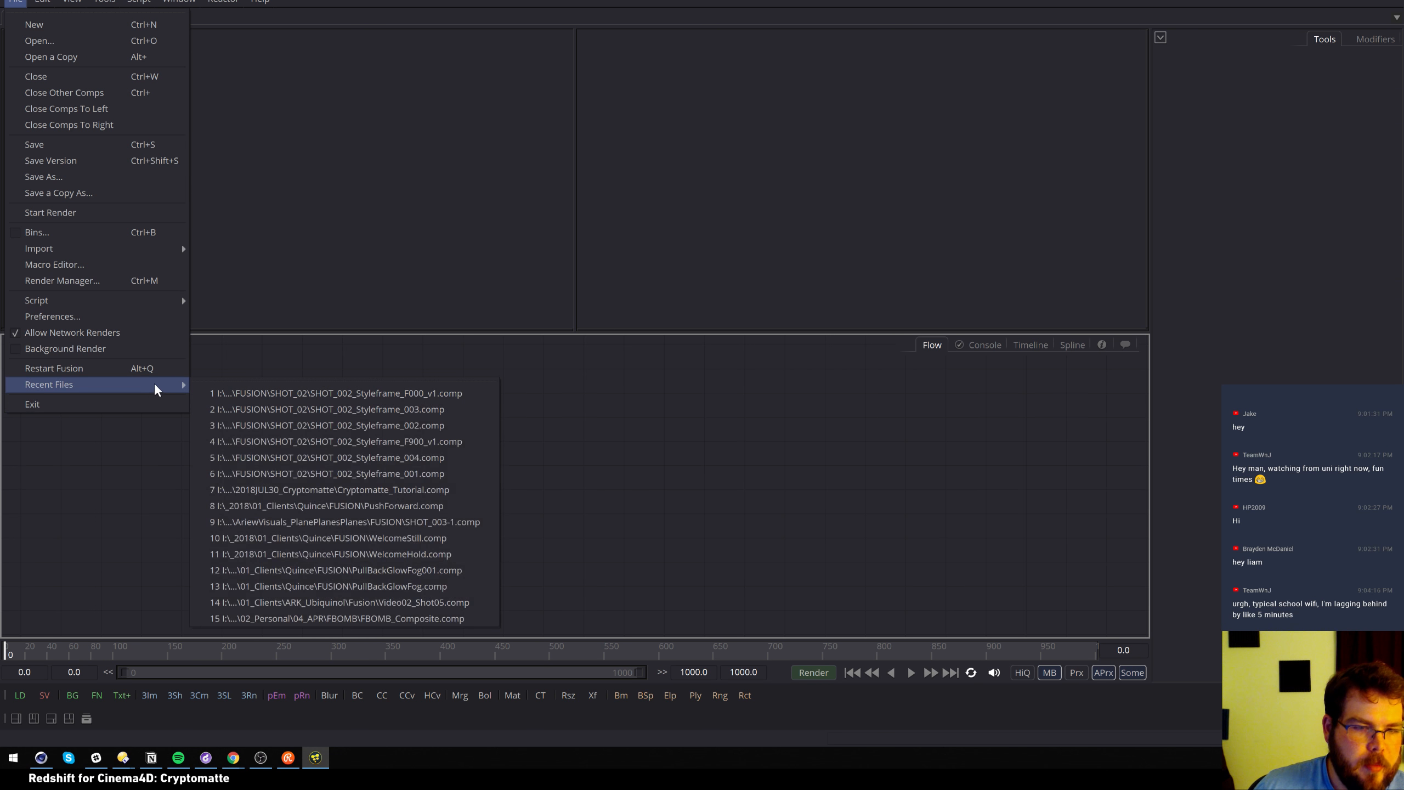
{"action": "left_click", "coordinate": [472, 490]}
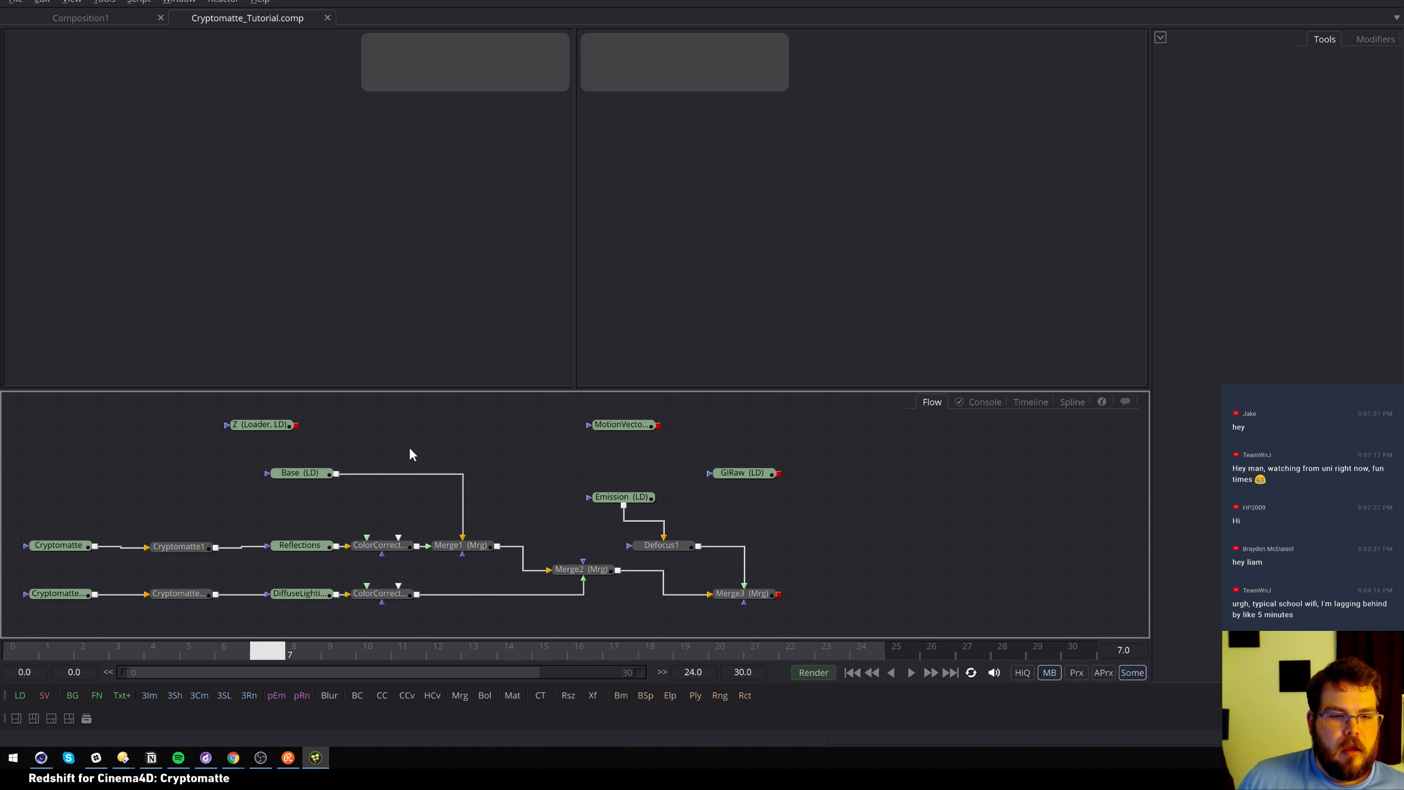
Play the comp and preview the Cryptomatte, Cryptomatte_SideDrones and Base loaders in the viewer
{"action": "key", "text": "space"}
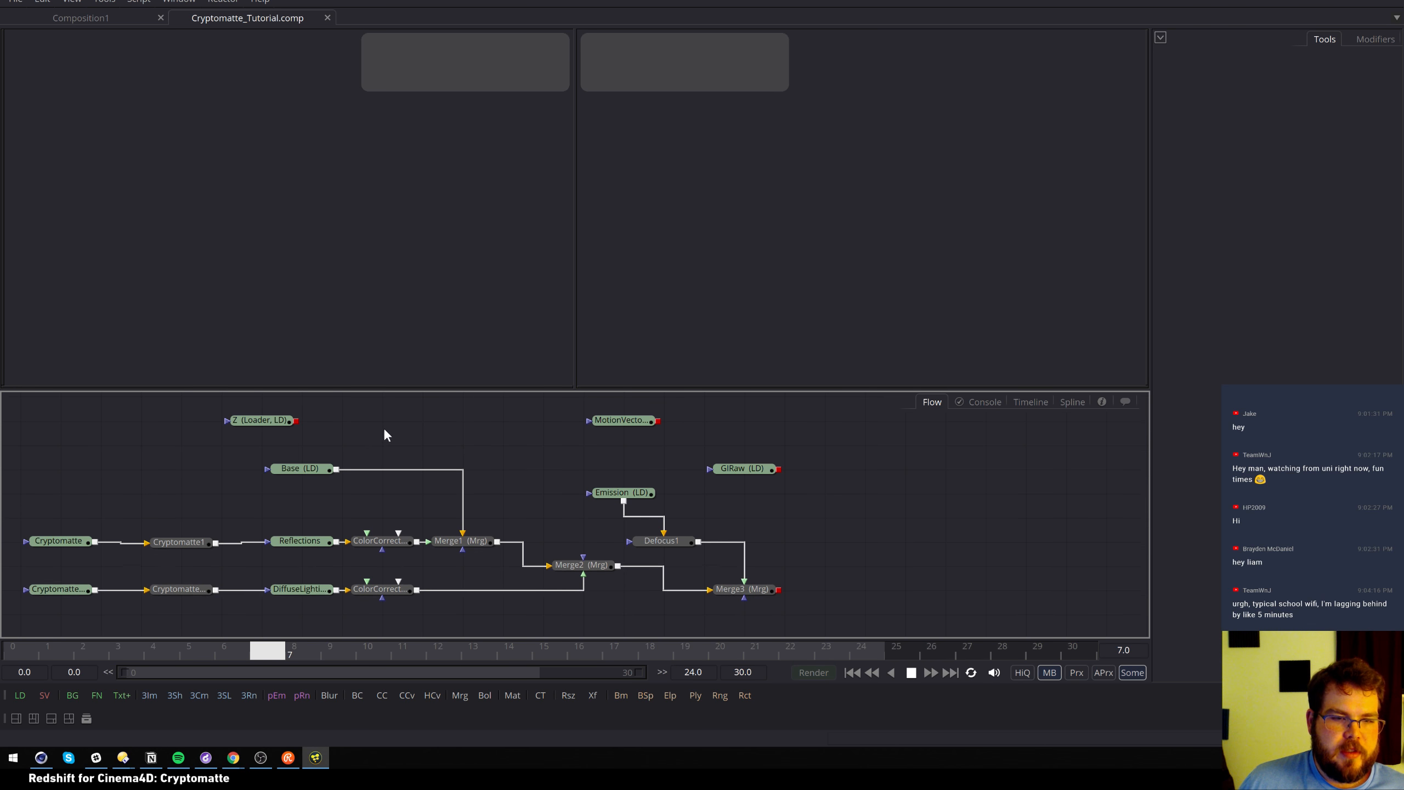
{"action": "left_click", "coordinate": [58, 540]}
{"action": "key", "text": "1"}
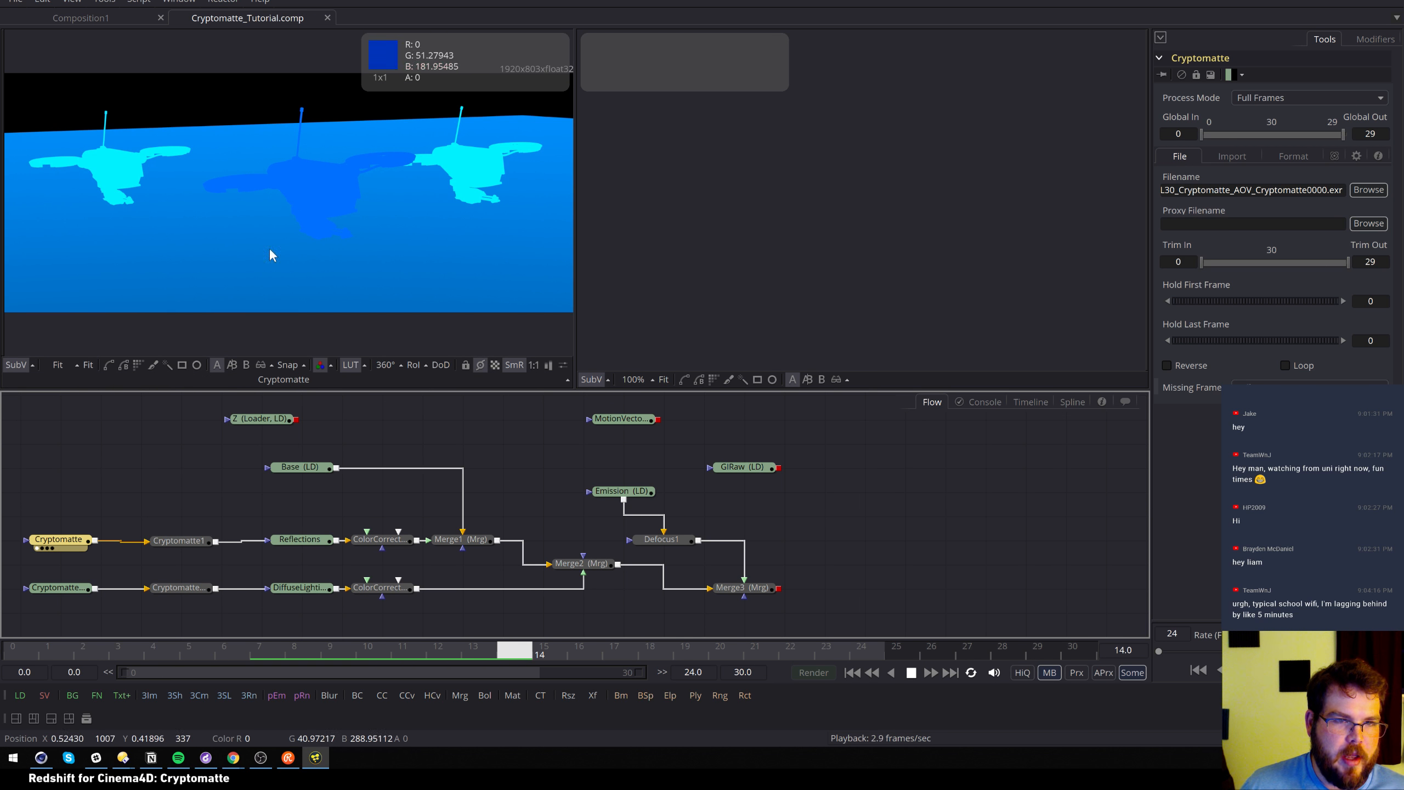
{"action": "left_click", "coordinate": [911, 673]}
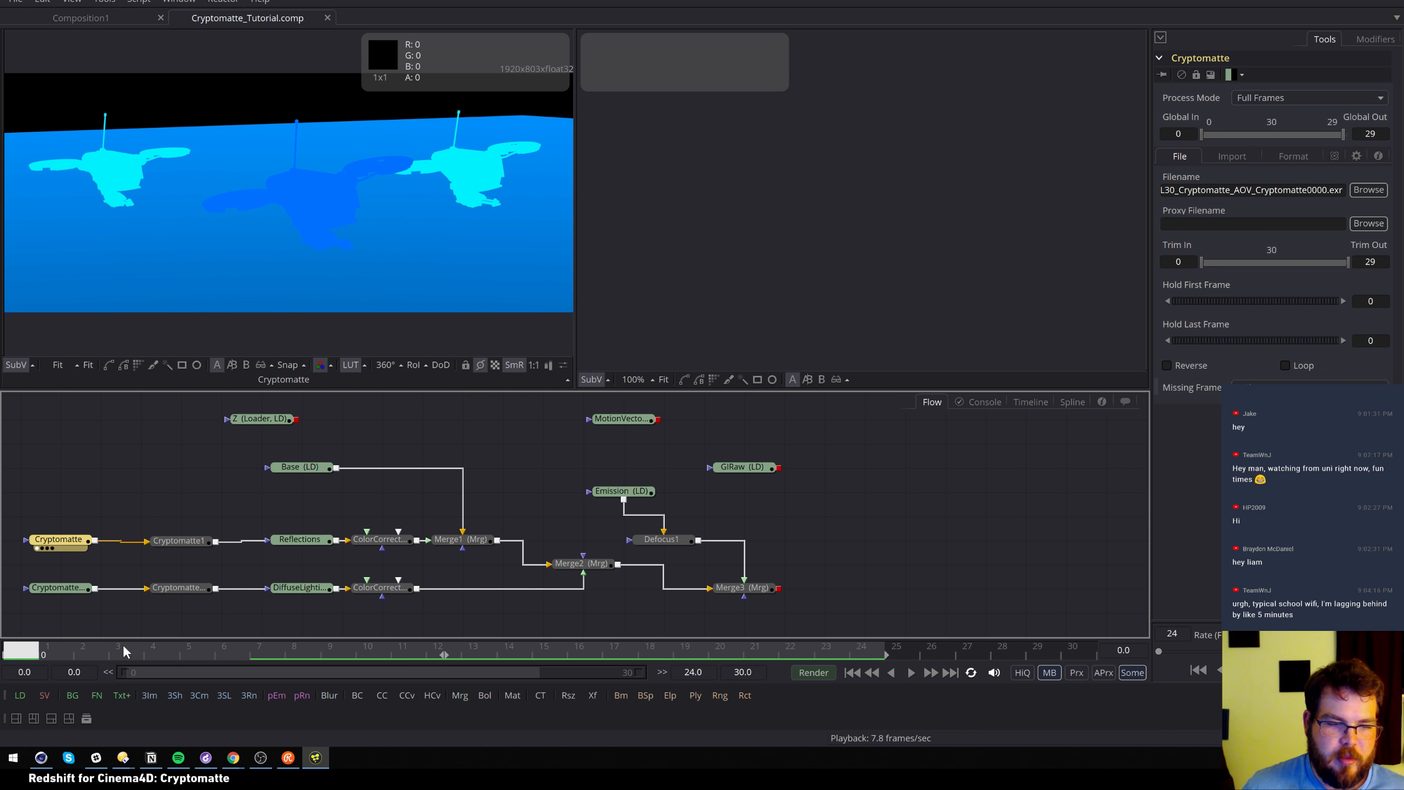
{"action": "left_click", "coordinate": [71, 594]}
{"action": "key", "text": "1"}
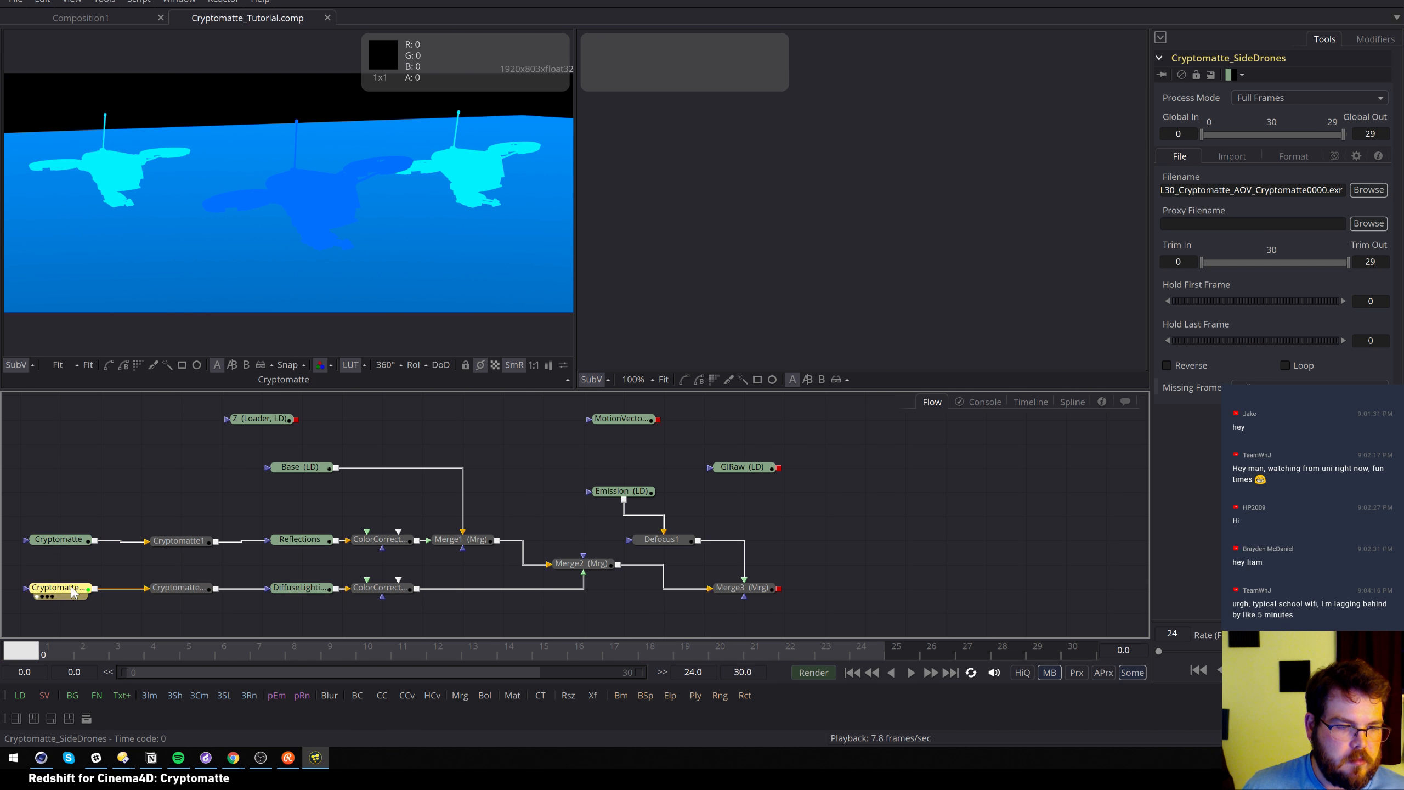
{"action": "left_click", "coordinate": [302, 472]}
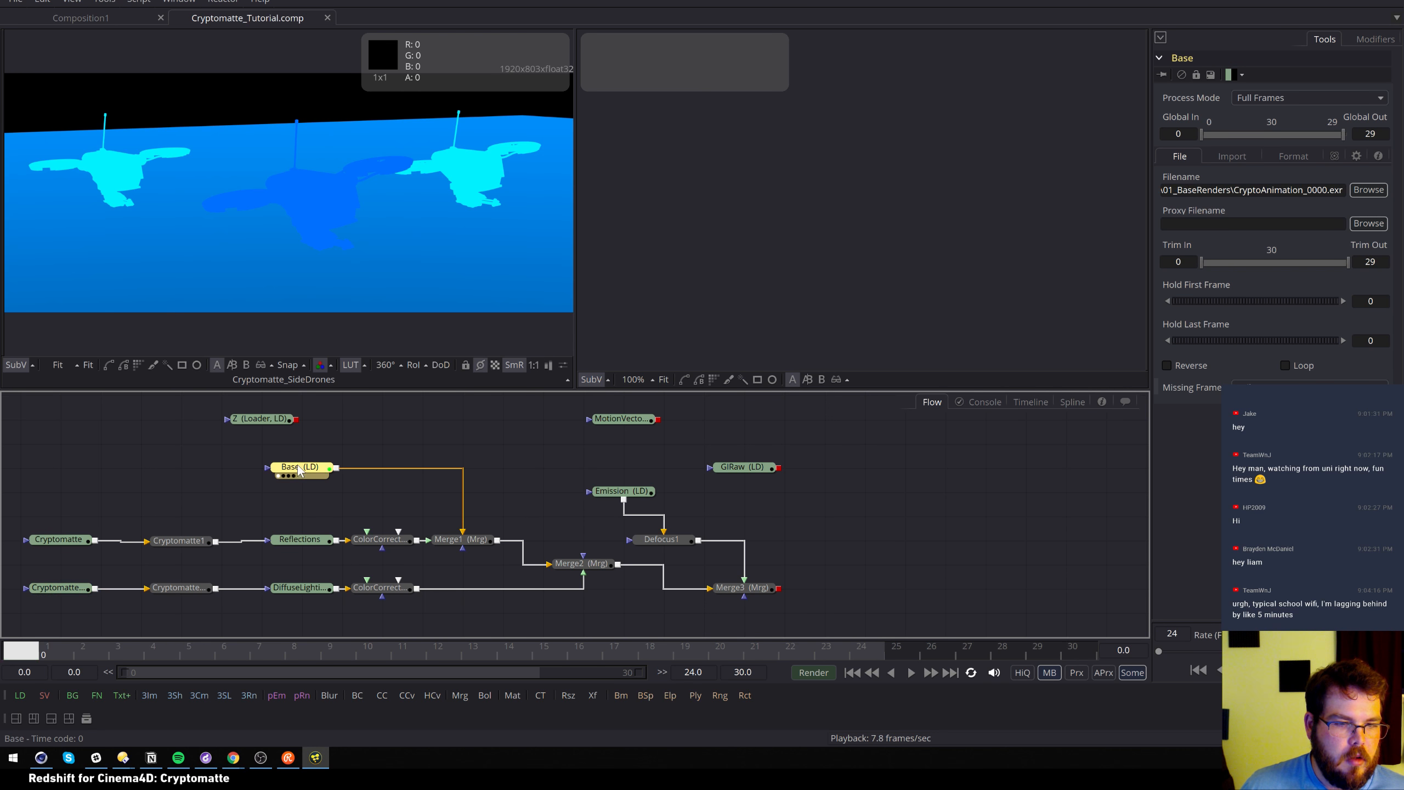
{"action": "key", "text": "1"}
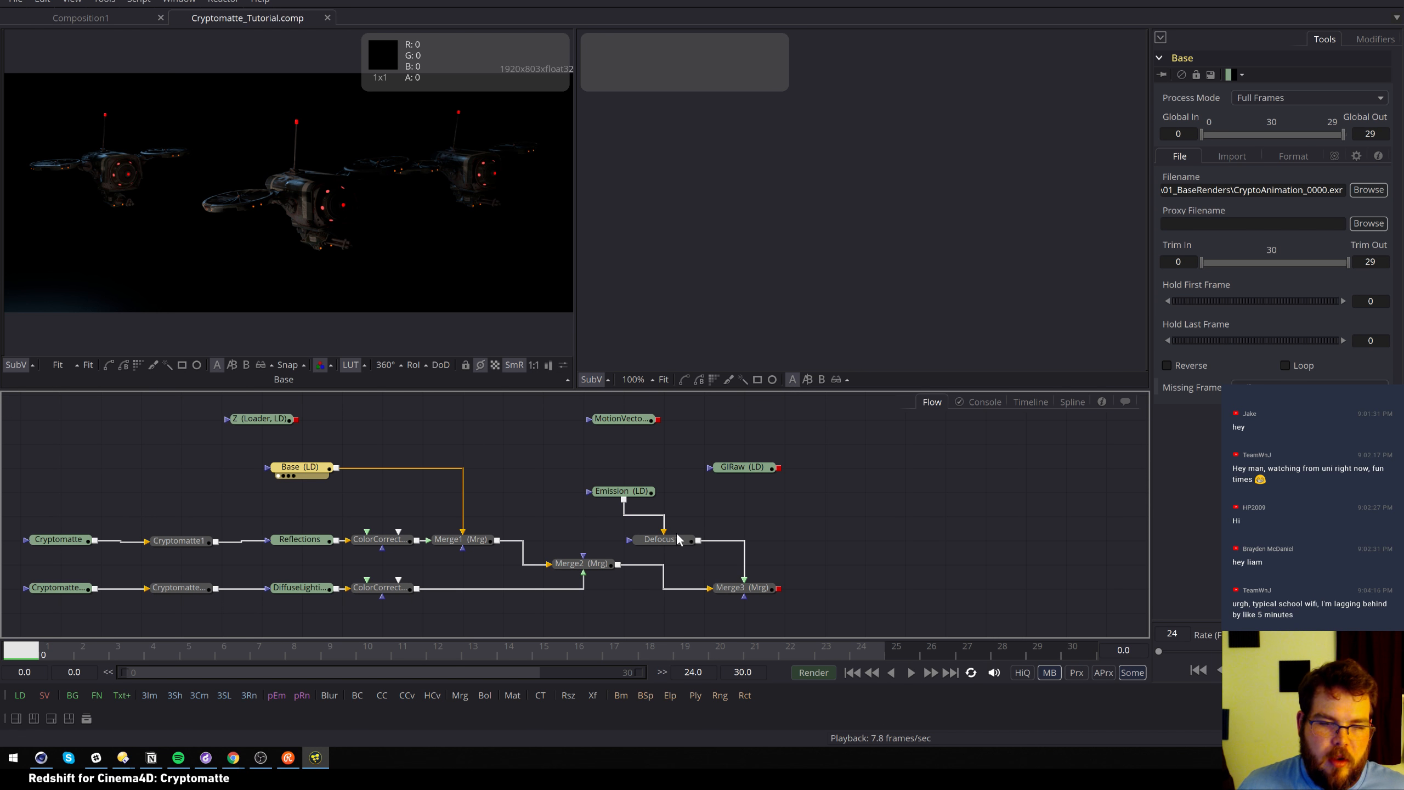
Show Merge3 in both viewers, then the Cryptomatte pass on the left, and select Cryptomatte1
{"action": "left_click", "coordinate": [742, 588]}
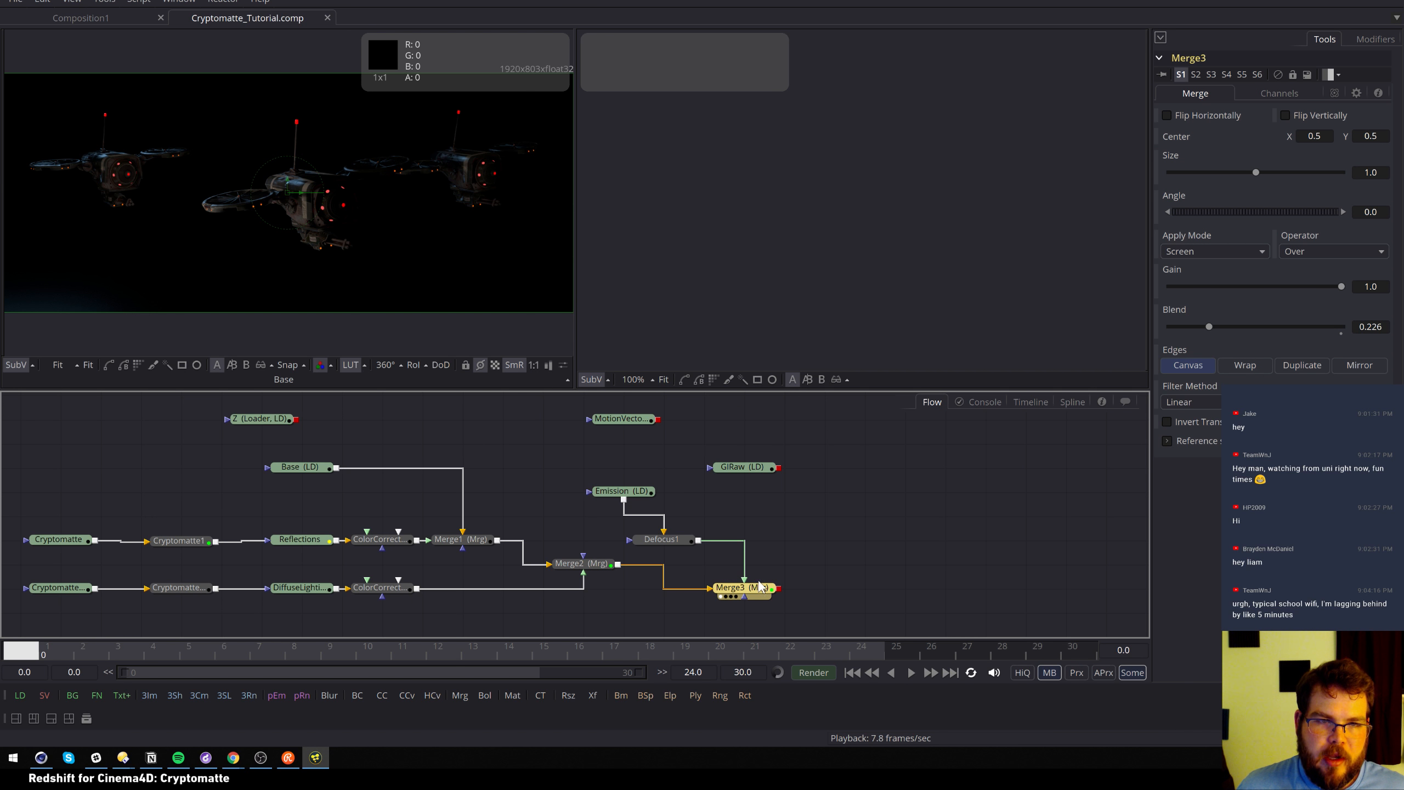
{"action": "key", "text": "1"}
{"action": "key", "text": "2"}
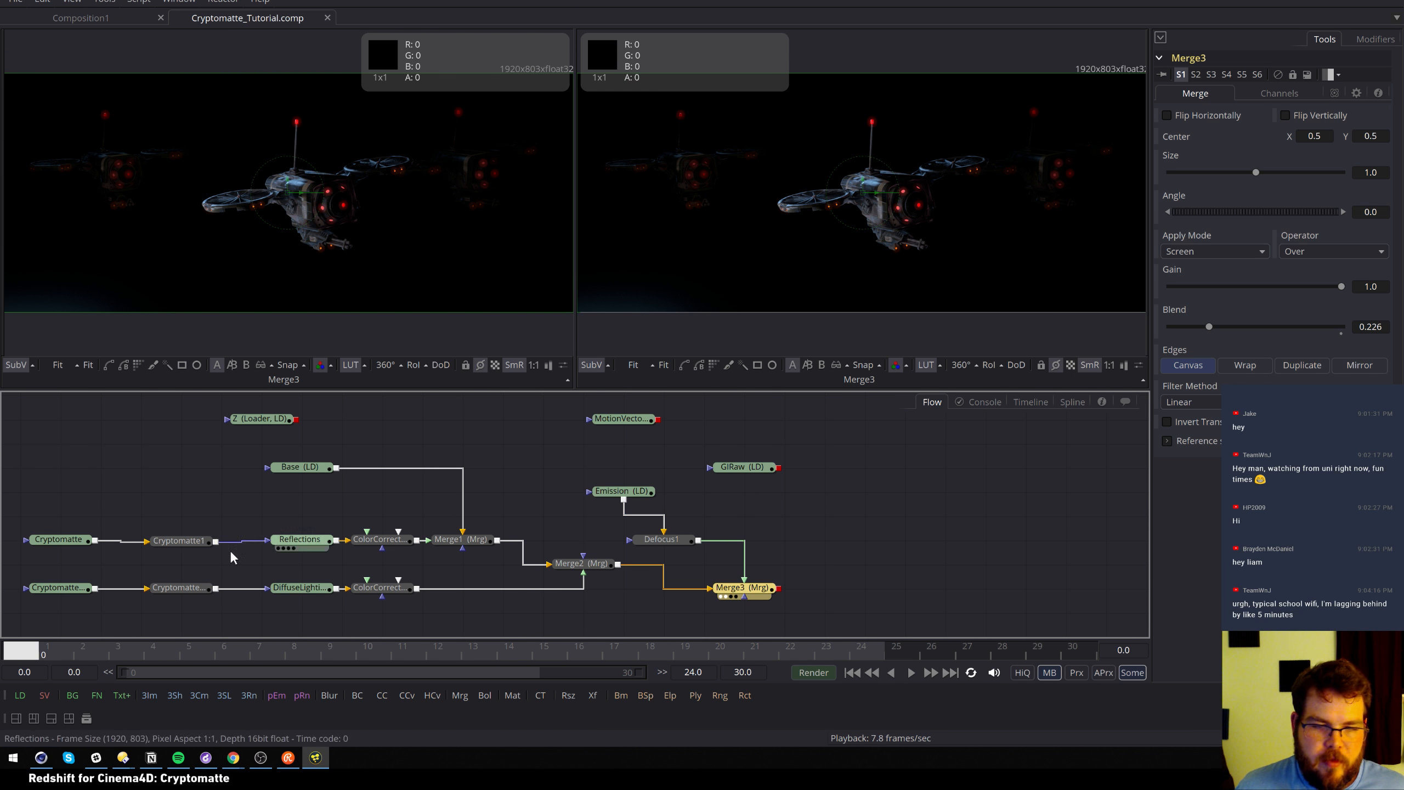
{"action": "left_click", "coordinate": [312, 467]}
{"action": "key", "text": "1"}
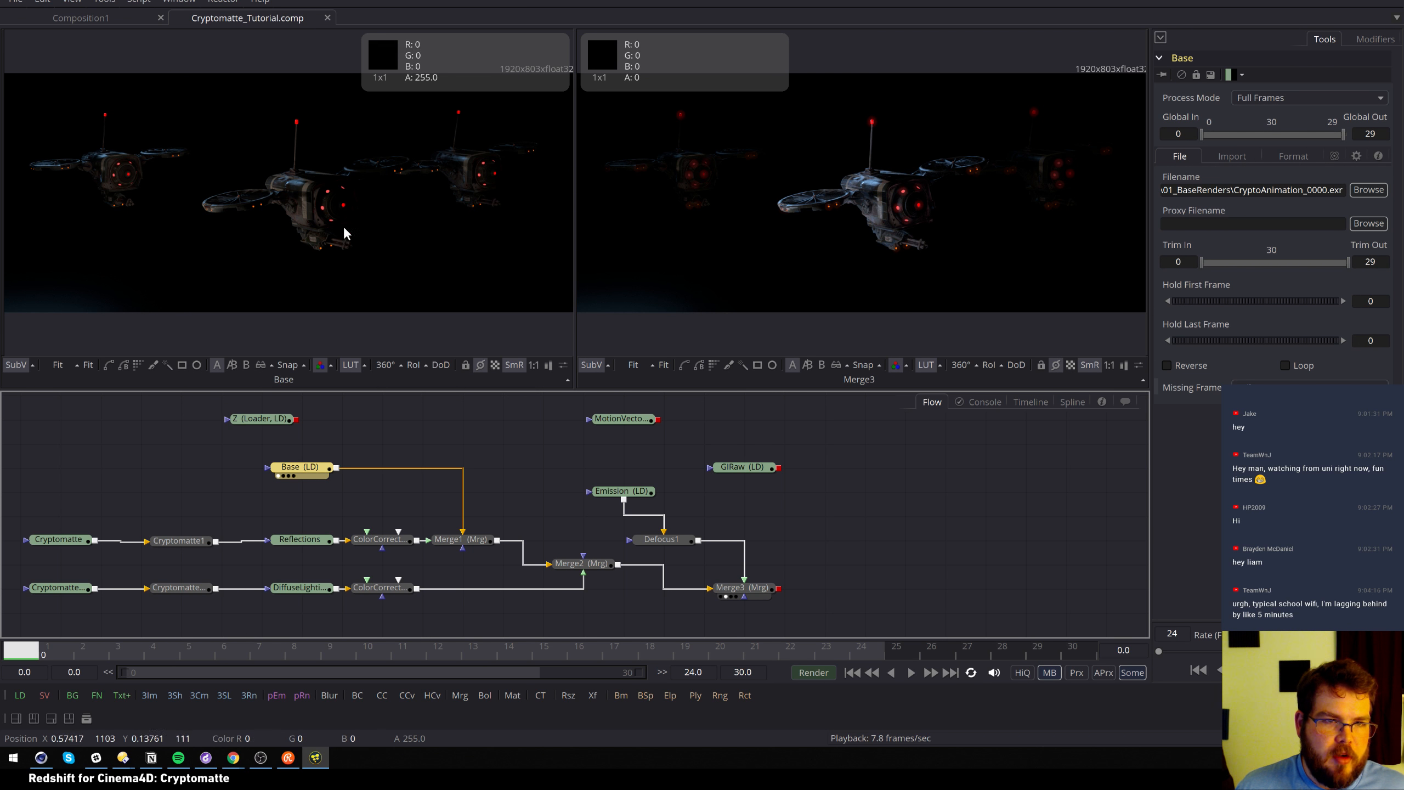
{"action": "left_click", "coordinate": [61, 539]}
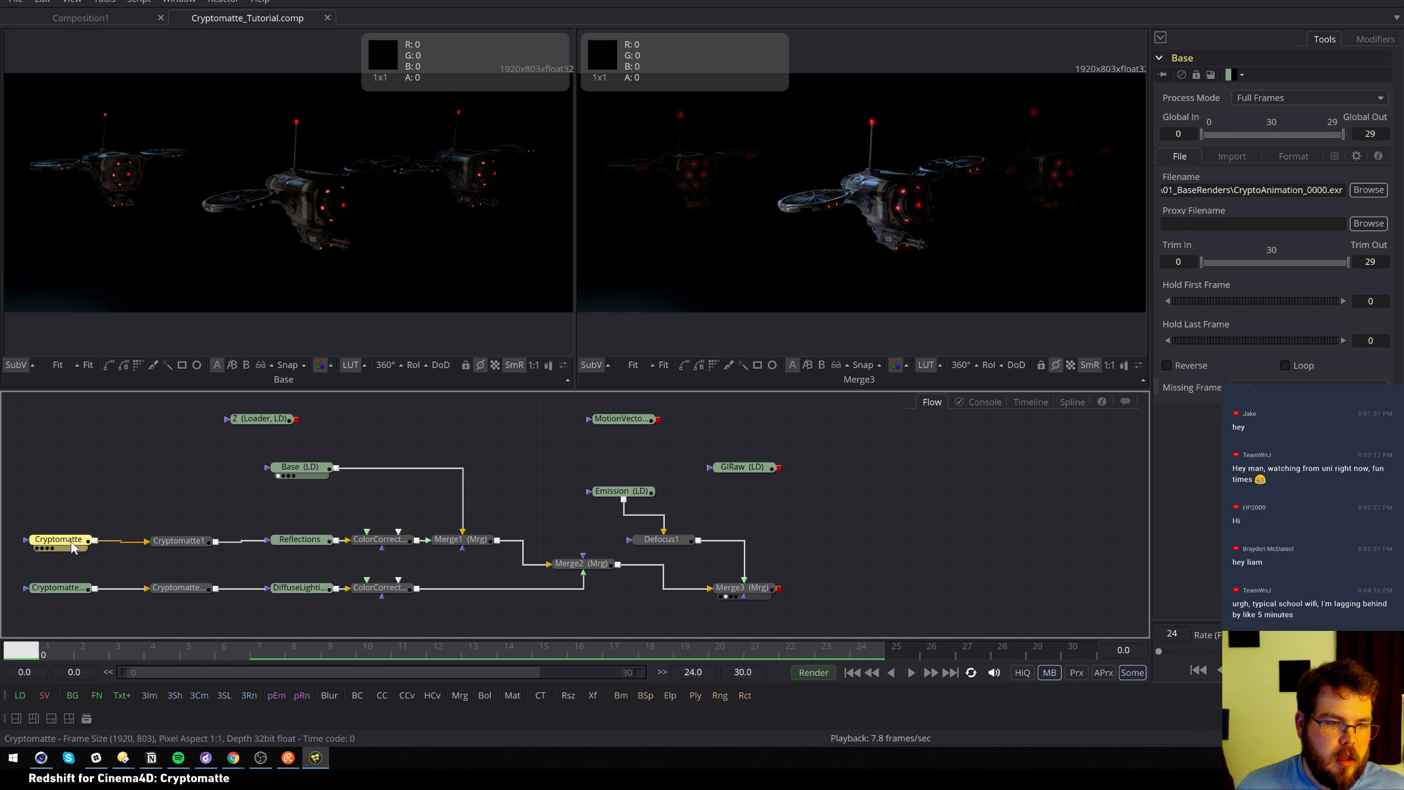
{"action": "key", "text": "1"}
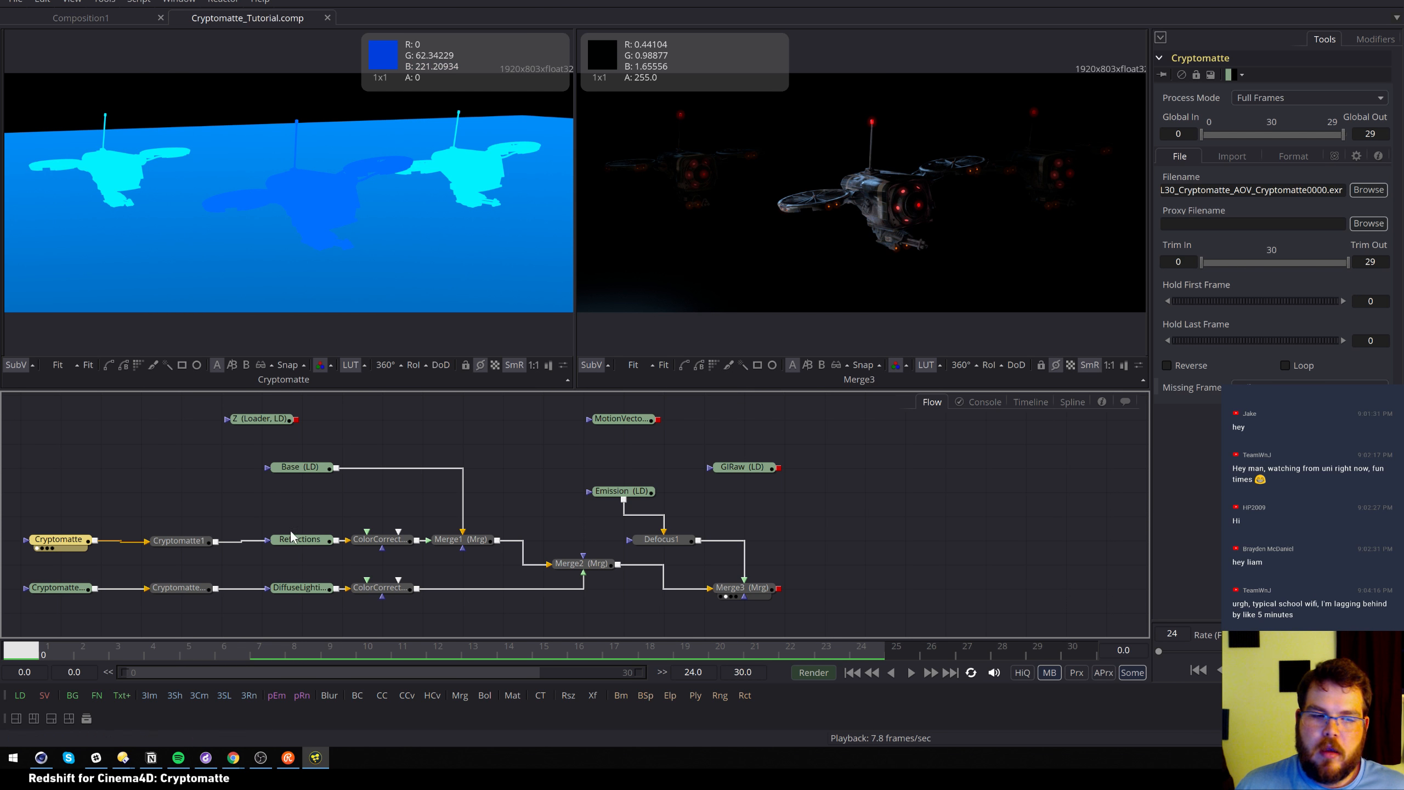
{"action": "left_click", "coordinate": [204, 540]}
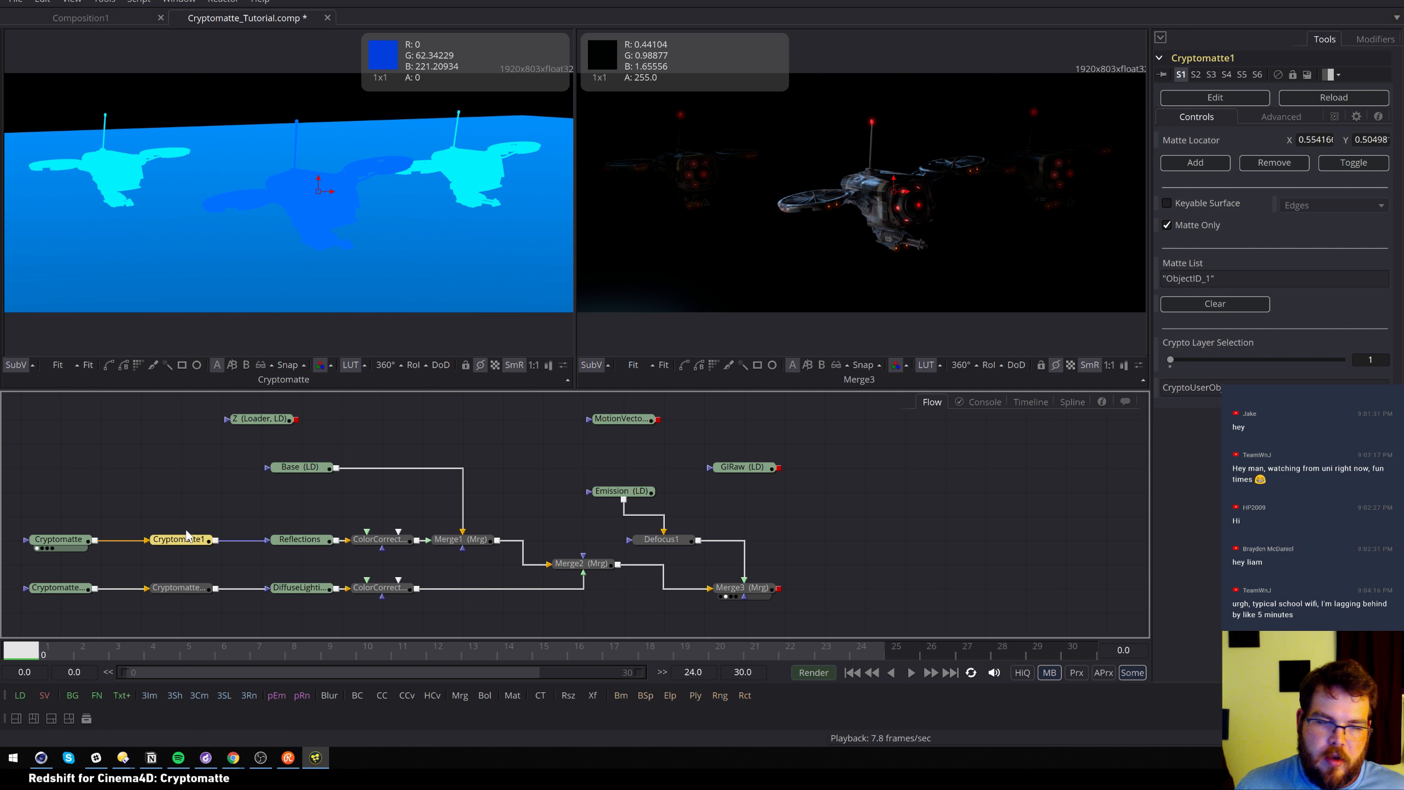
Search the tool list for 'cry', then close it without adding a tool
{"action": "left_click", "coordinate": [179, 486]}
{"action": "key", "text": "shift+space"}
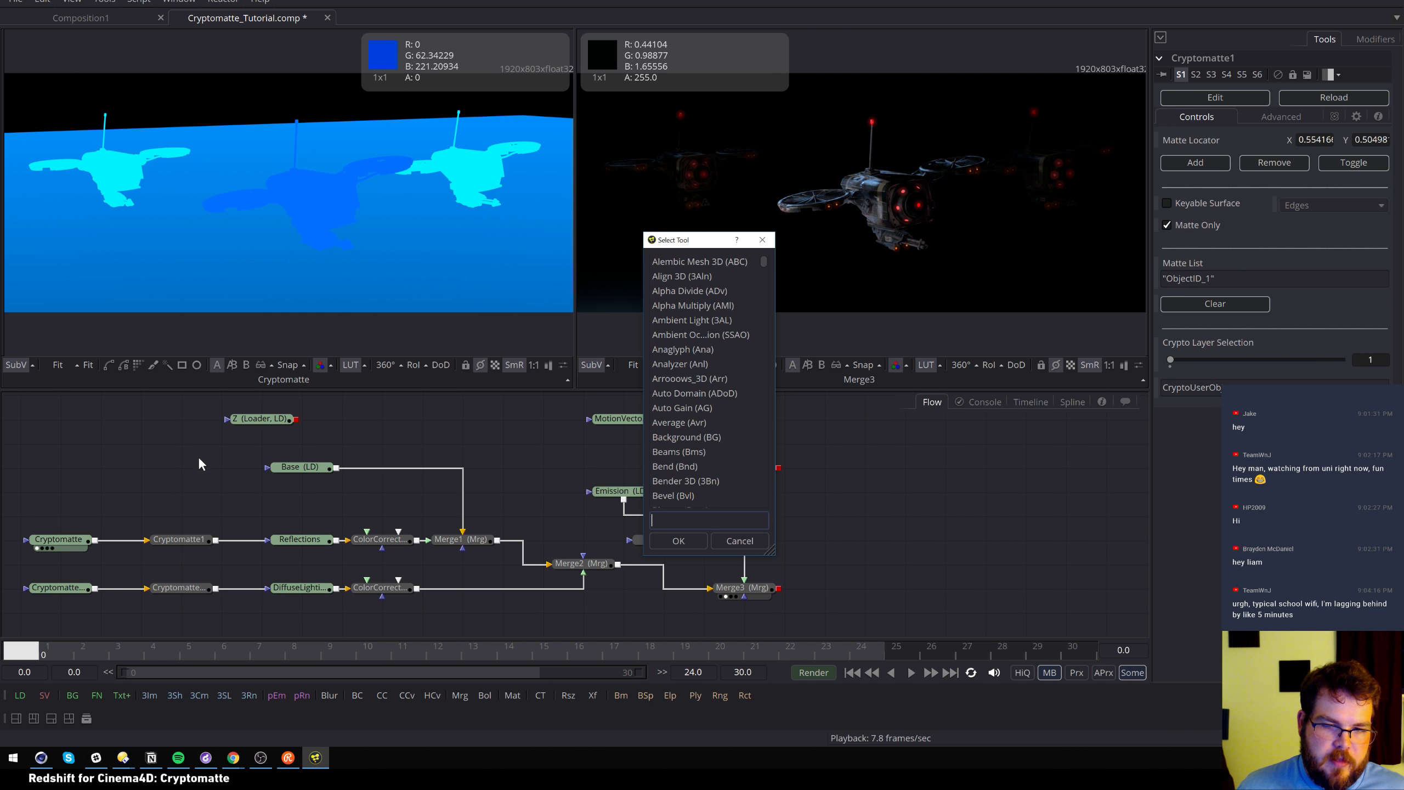
{"action": "type", "text": "cry"}
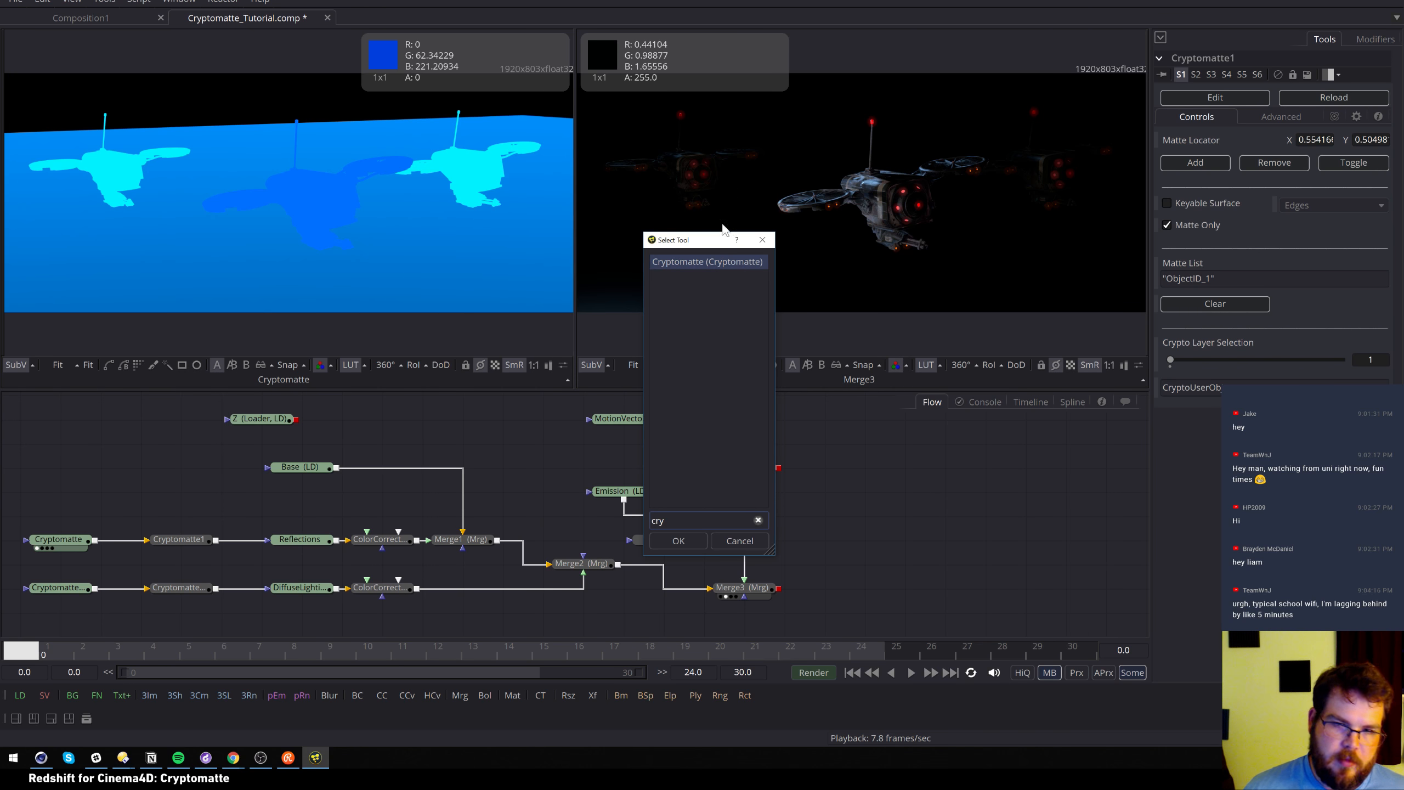
{"action": "left_click", "coordinate": [763, 241]}
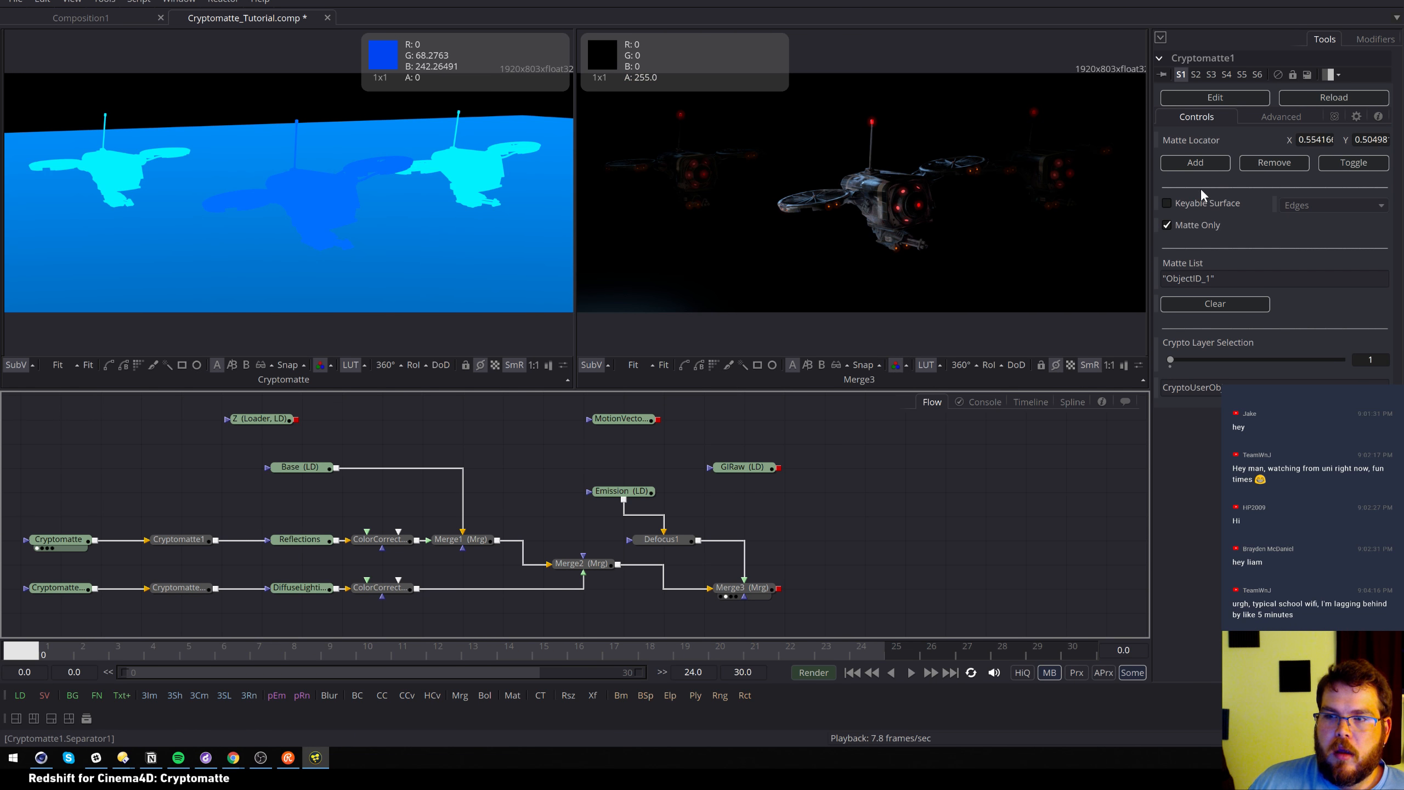
Clear and re-add Cryptomatte1's matte, then move its locator onto the right drone
{"action": "left_click", "coordinate": [182, 540]}
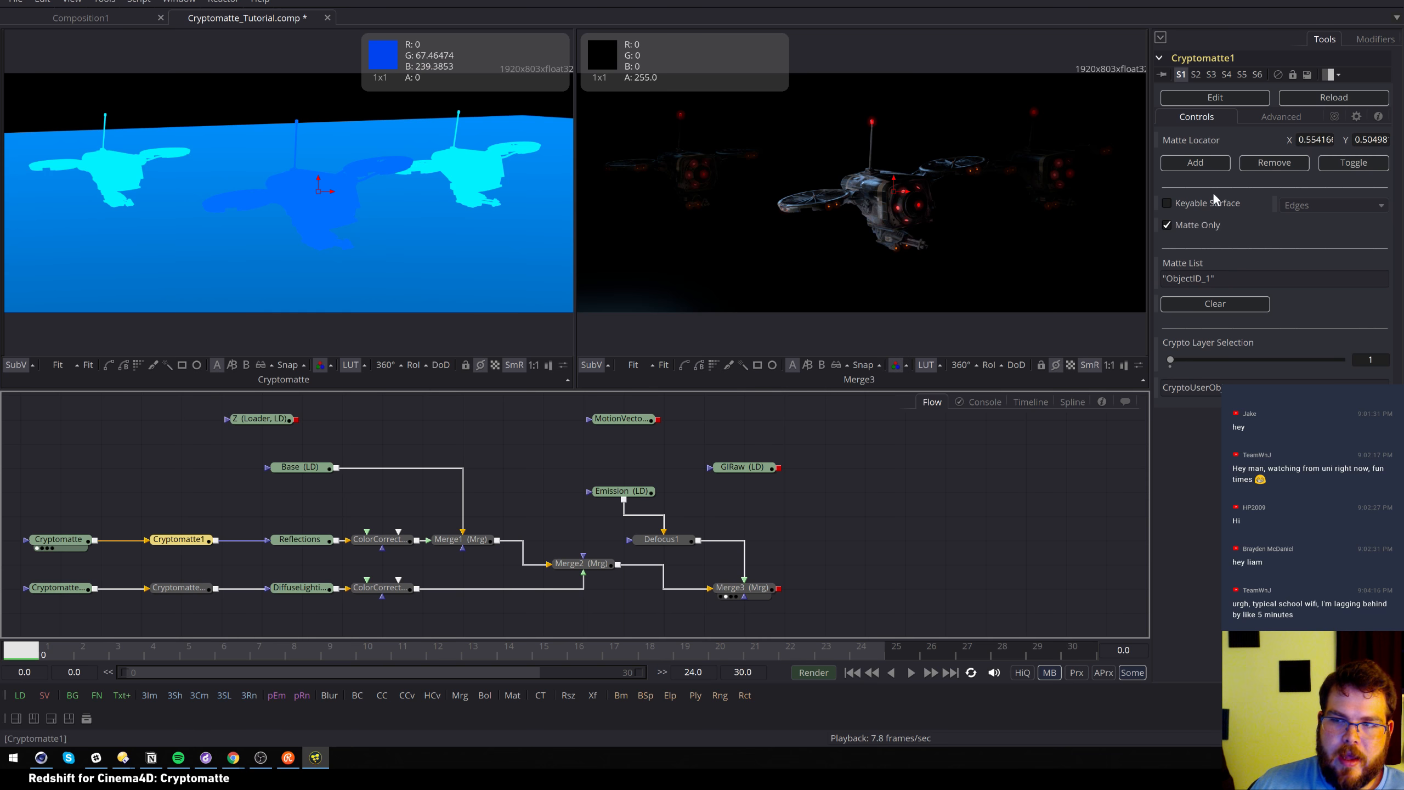
{"action": "left_click", "coordinate": [1230, 304]}
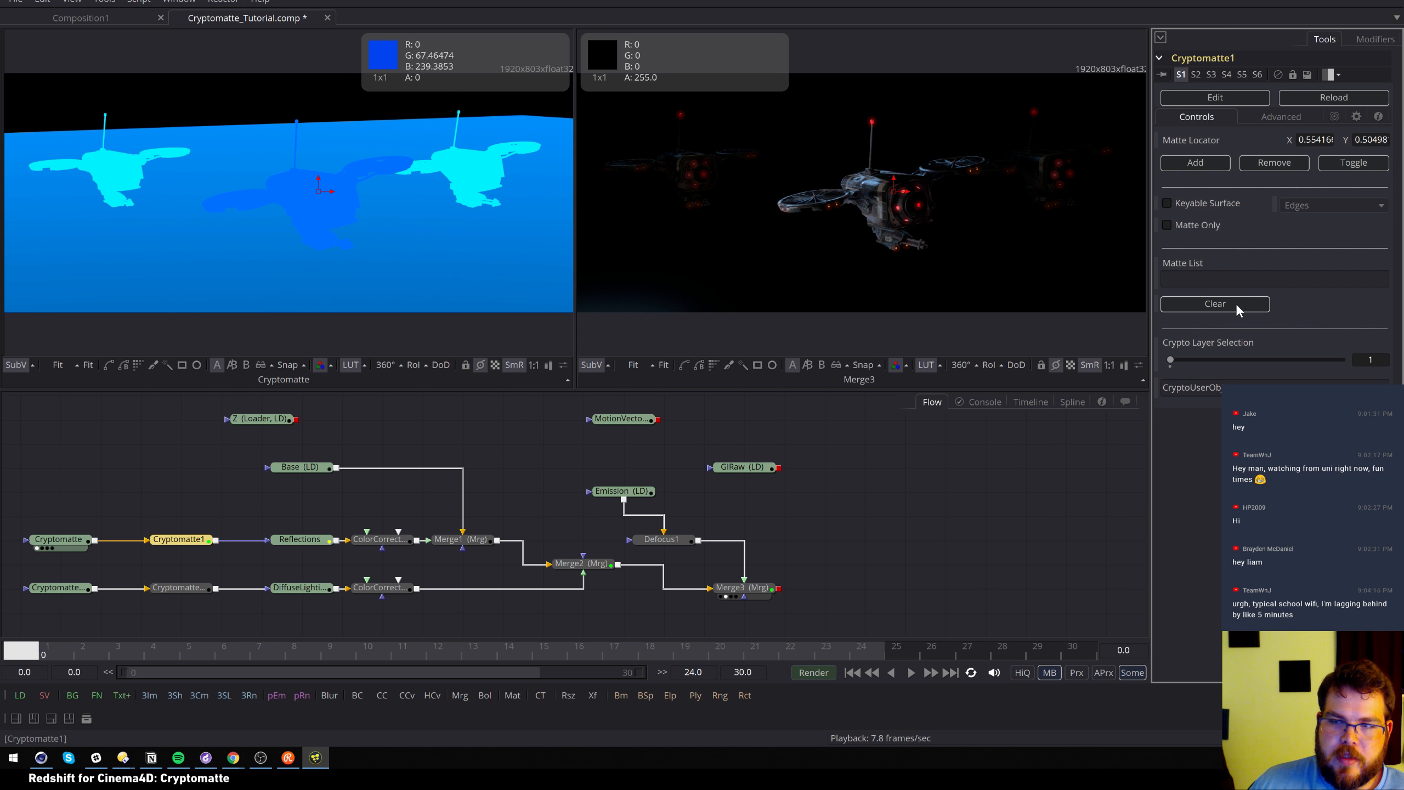
{"action": "left_click", "coordinate": [1204, 162]}
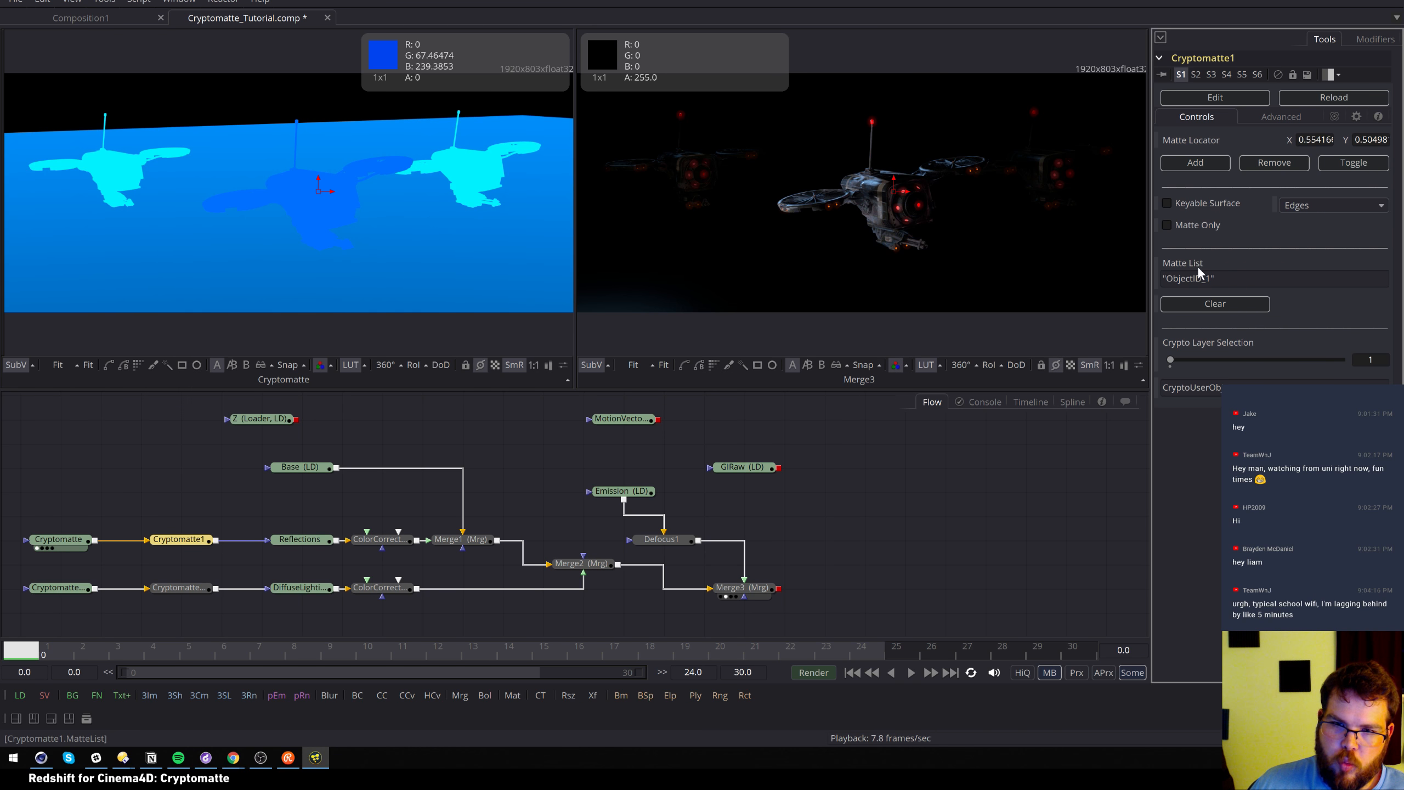
{"action": "left_click_drag", "start_coordinate": [320, 191], "coordinate": [474, 178]}
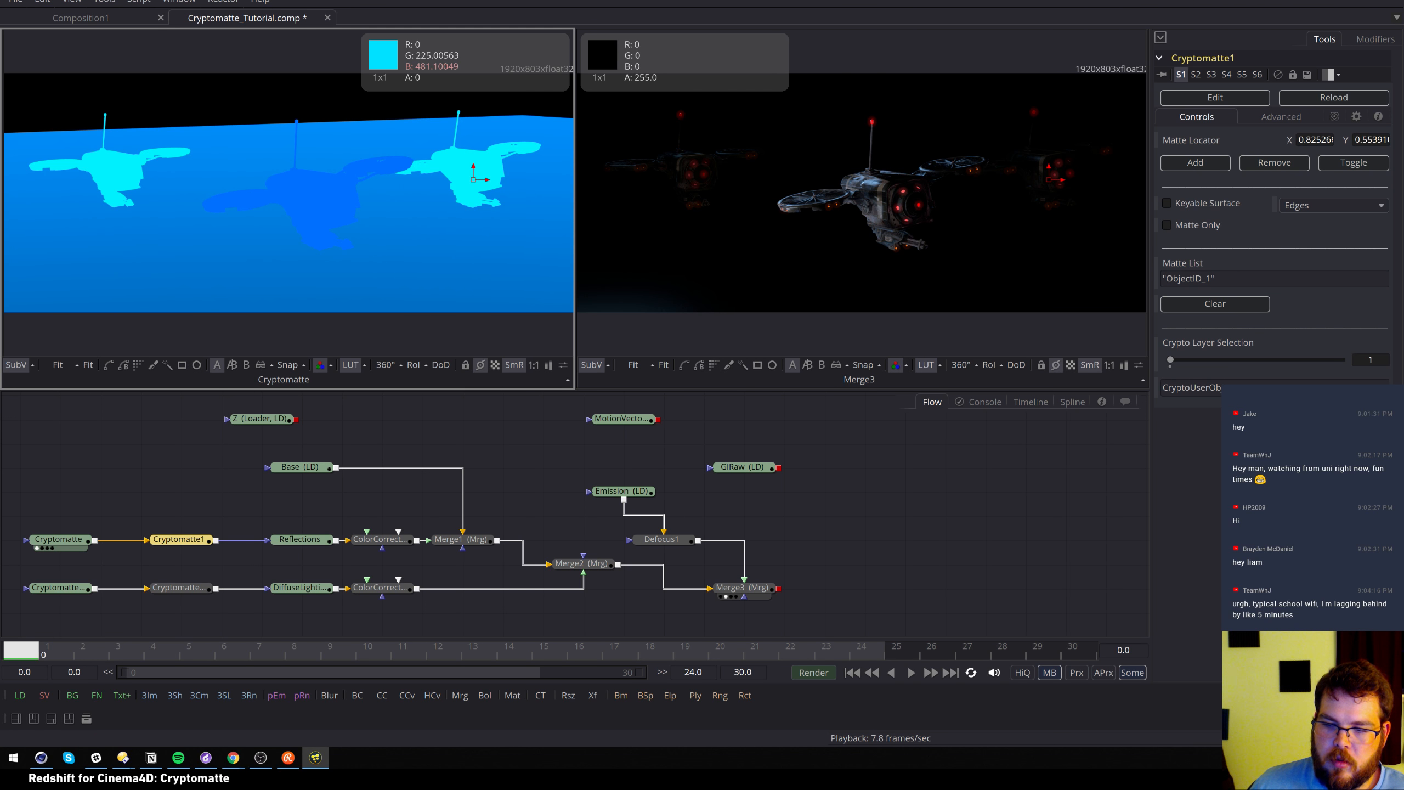
Test clearing, adding and removing mattes, including ObjectID_4, with the locator below the drones
{"action": "left_click", "coordinate": [1216, 303]}
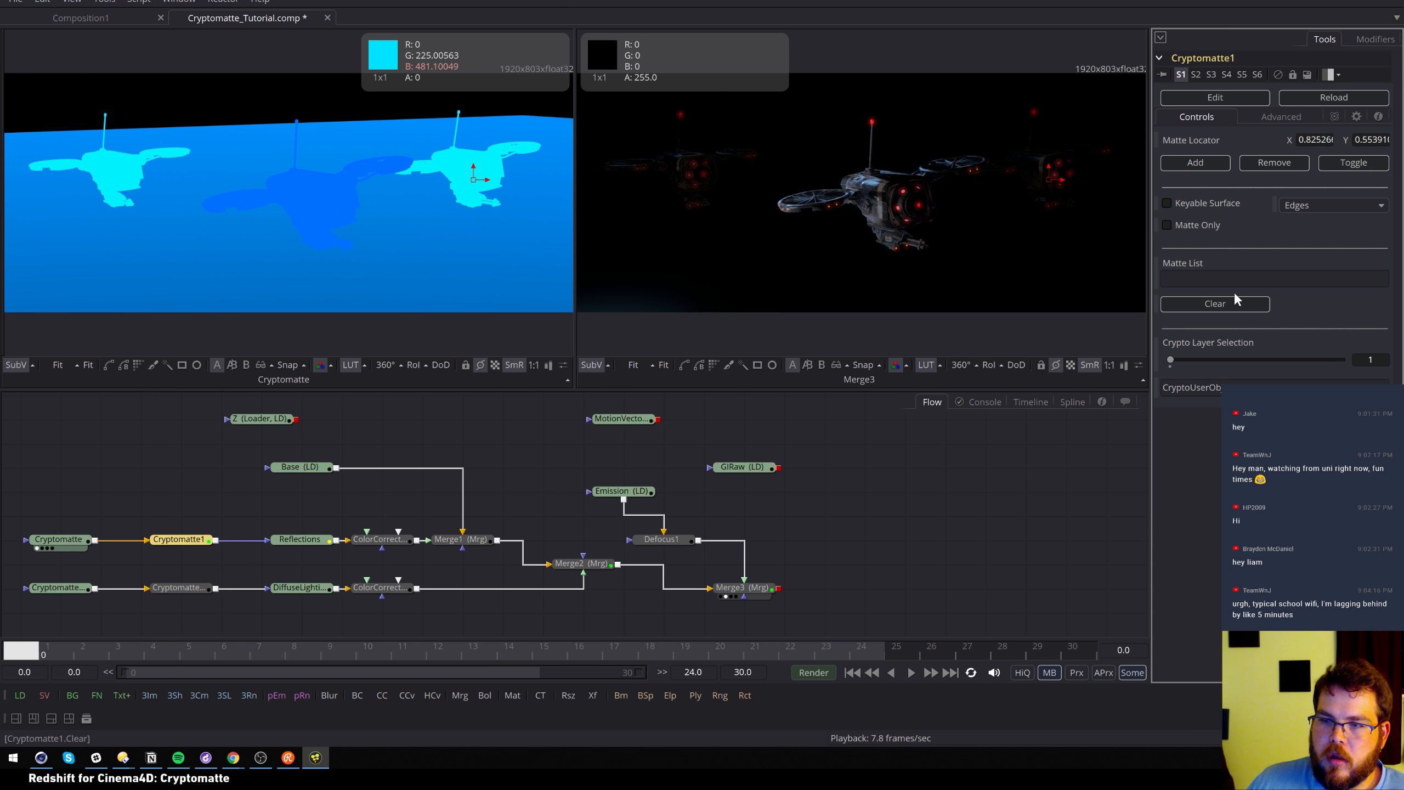
{"action": "left_click", "coordinate": [1210, 162]}
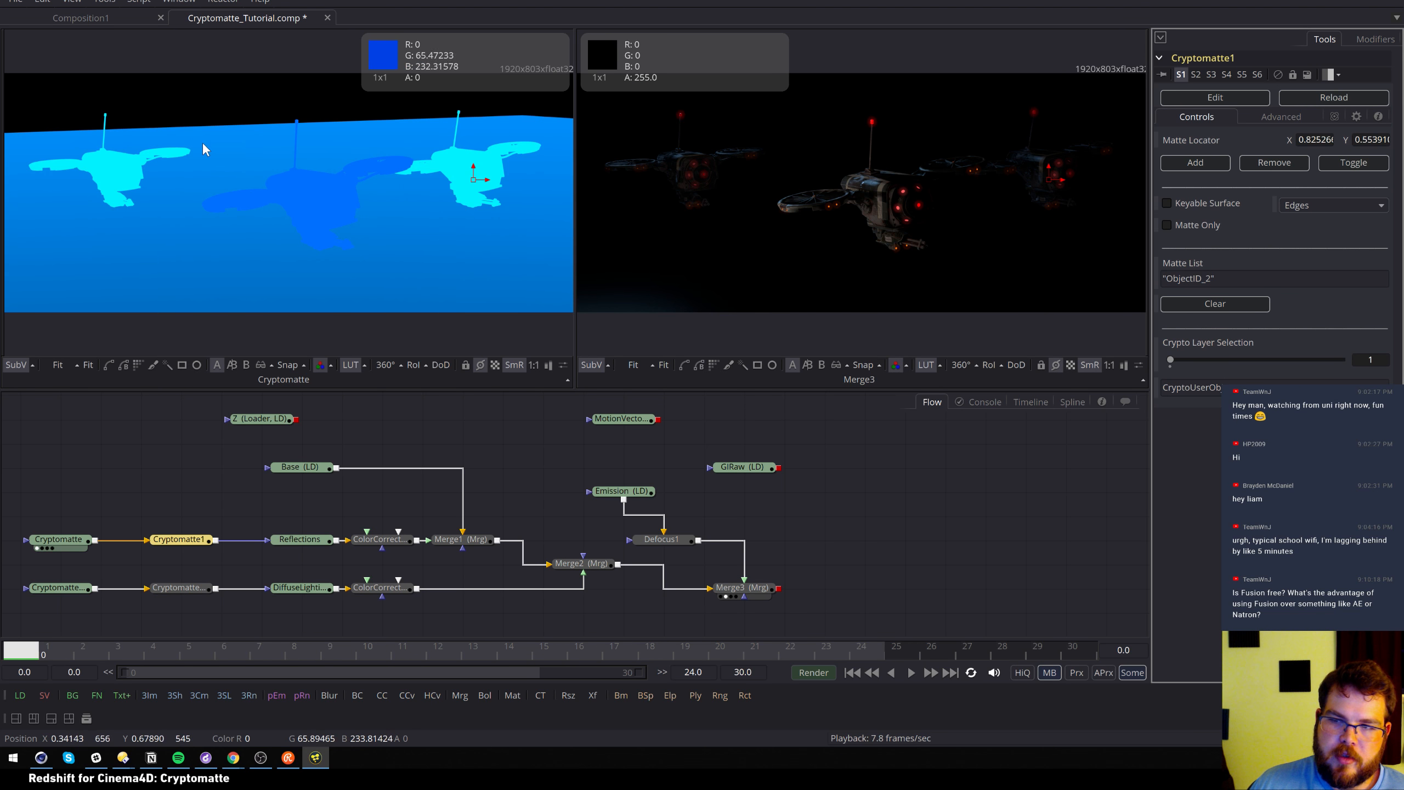
{"action": "left_click_drag", "start_coordinate": [474, 169], "coordinate": [493, 230]}
{"action": "left_click", "coordinate": [1232, 306]}
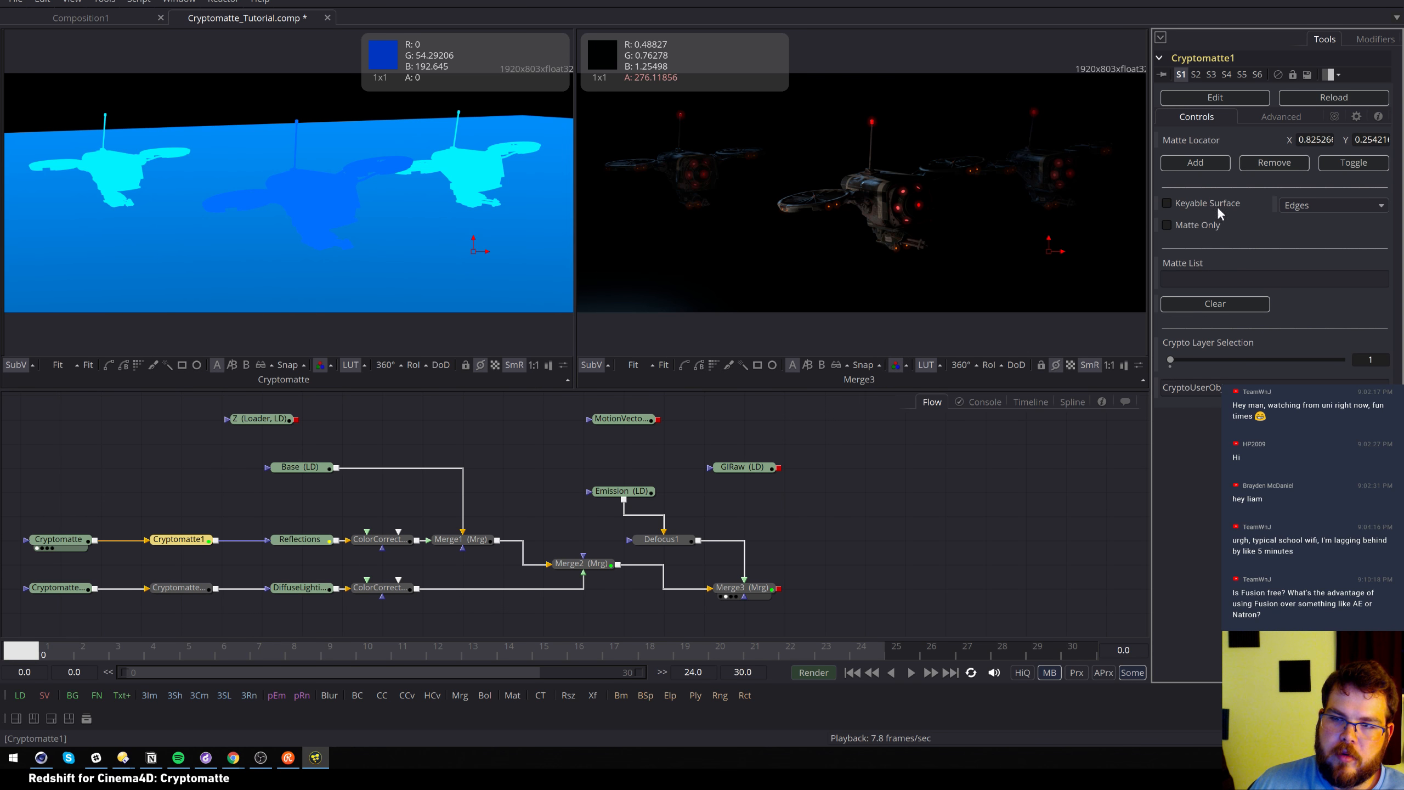
{"action": "left_click", "coordinate": [1208, 162]}
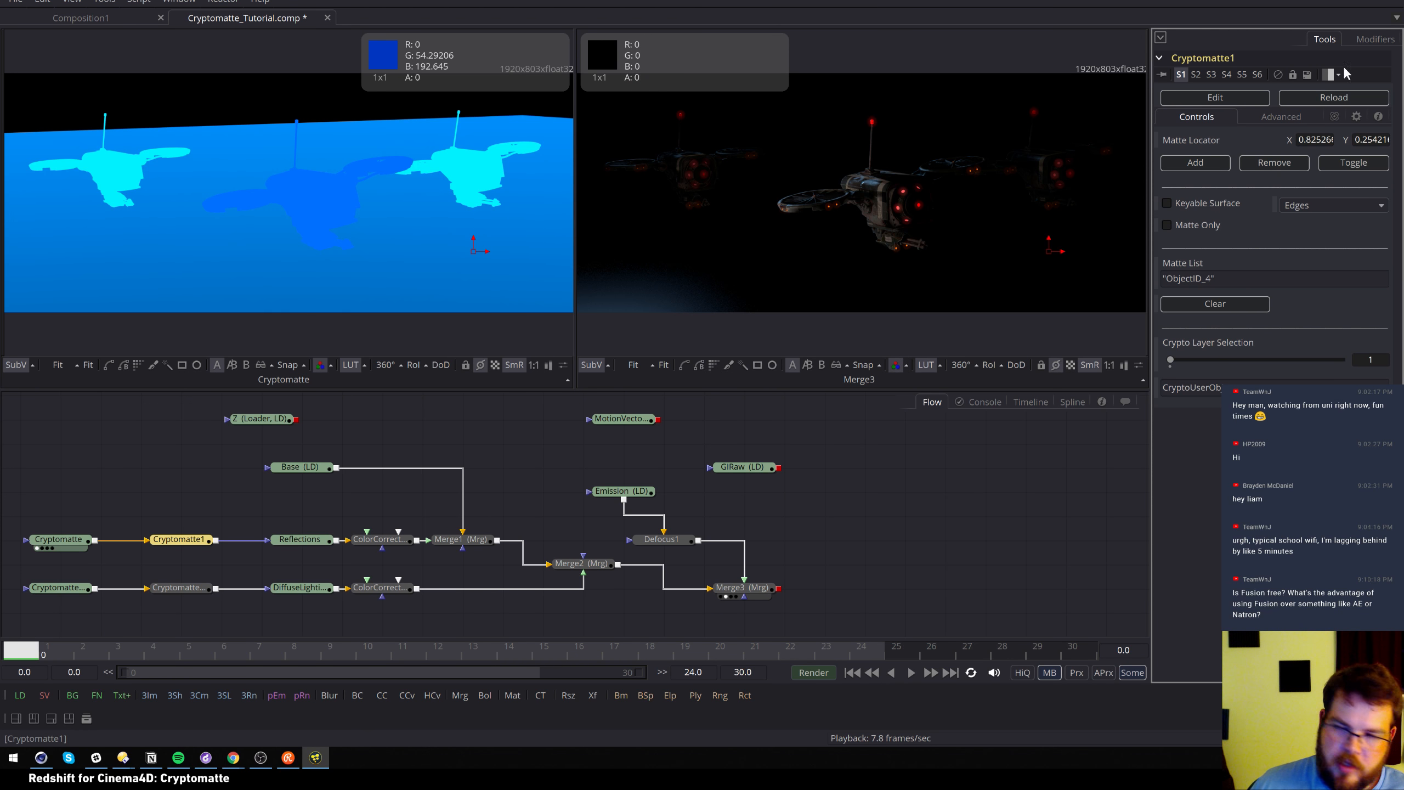
{"action": "left_click", "coordinate": [1281, 162]}
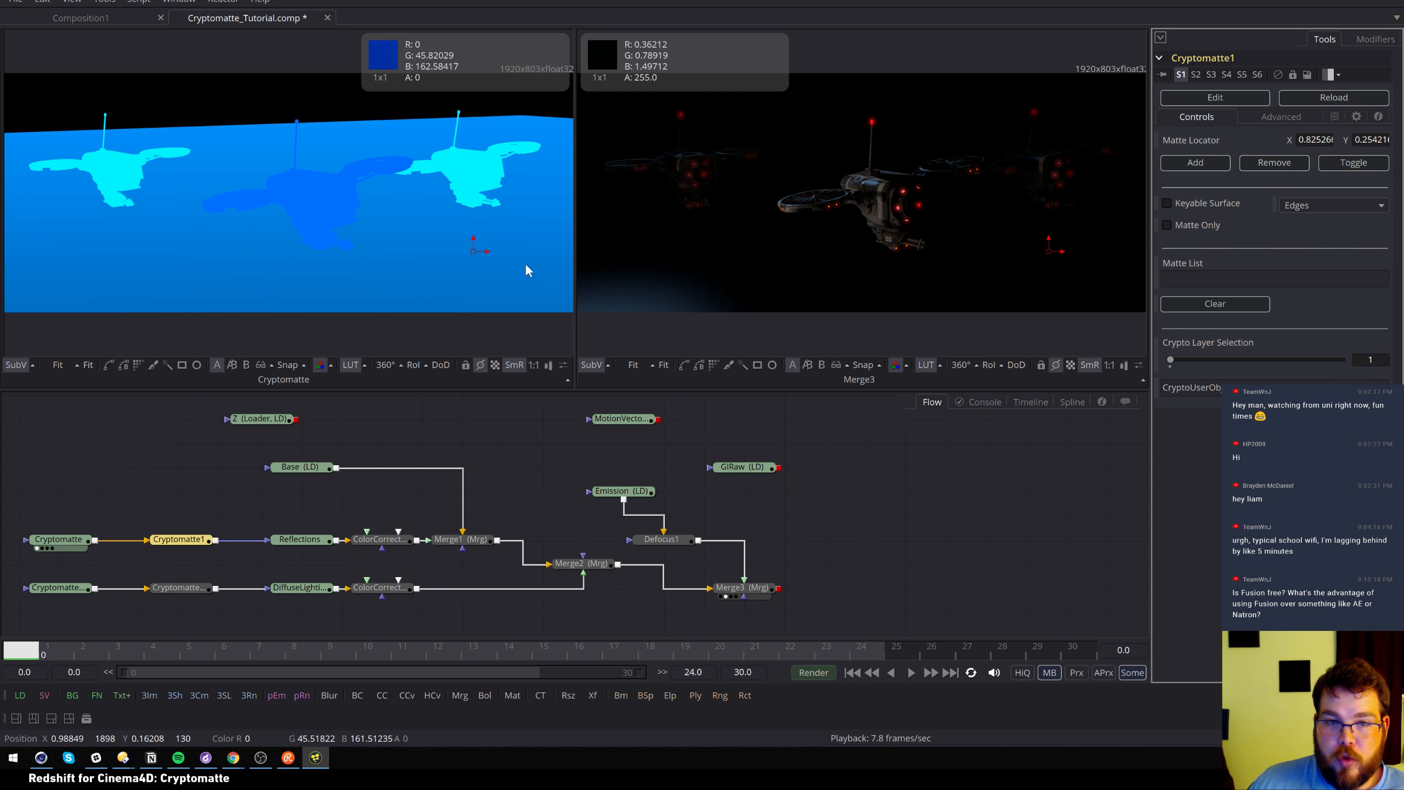
Place the locator on the middle drone, add it as ObjectID_1, and enable Matte Only
{"action": "left_click_drag", "start_coordinate": [476, 235], "coordinate": [323, 191]}
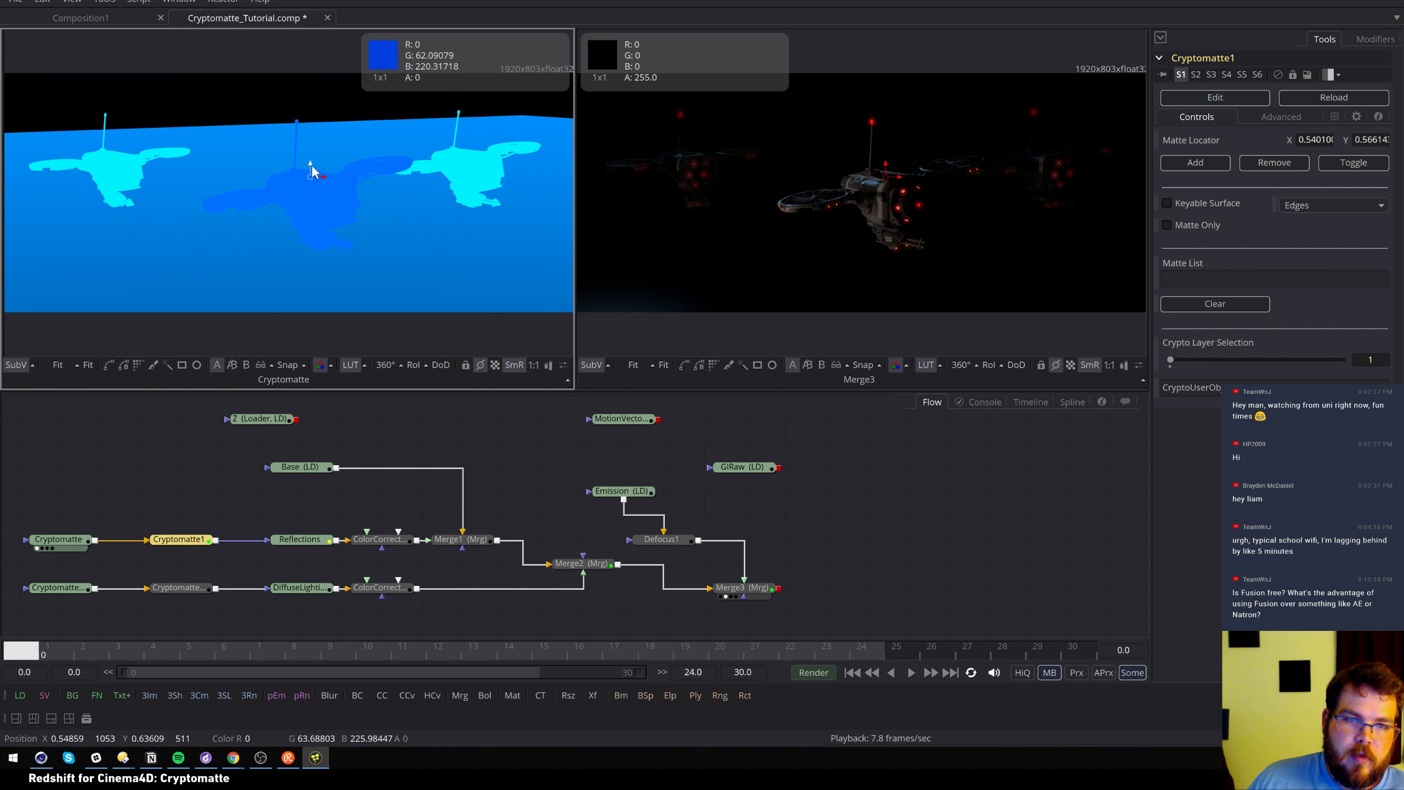
{"action": "left_click", "coordinate": [1195, 163]}
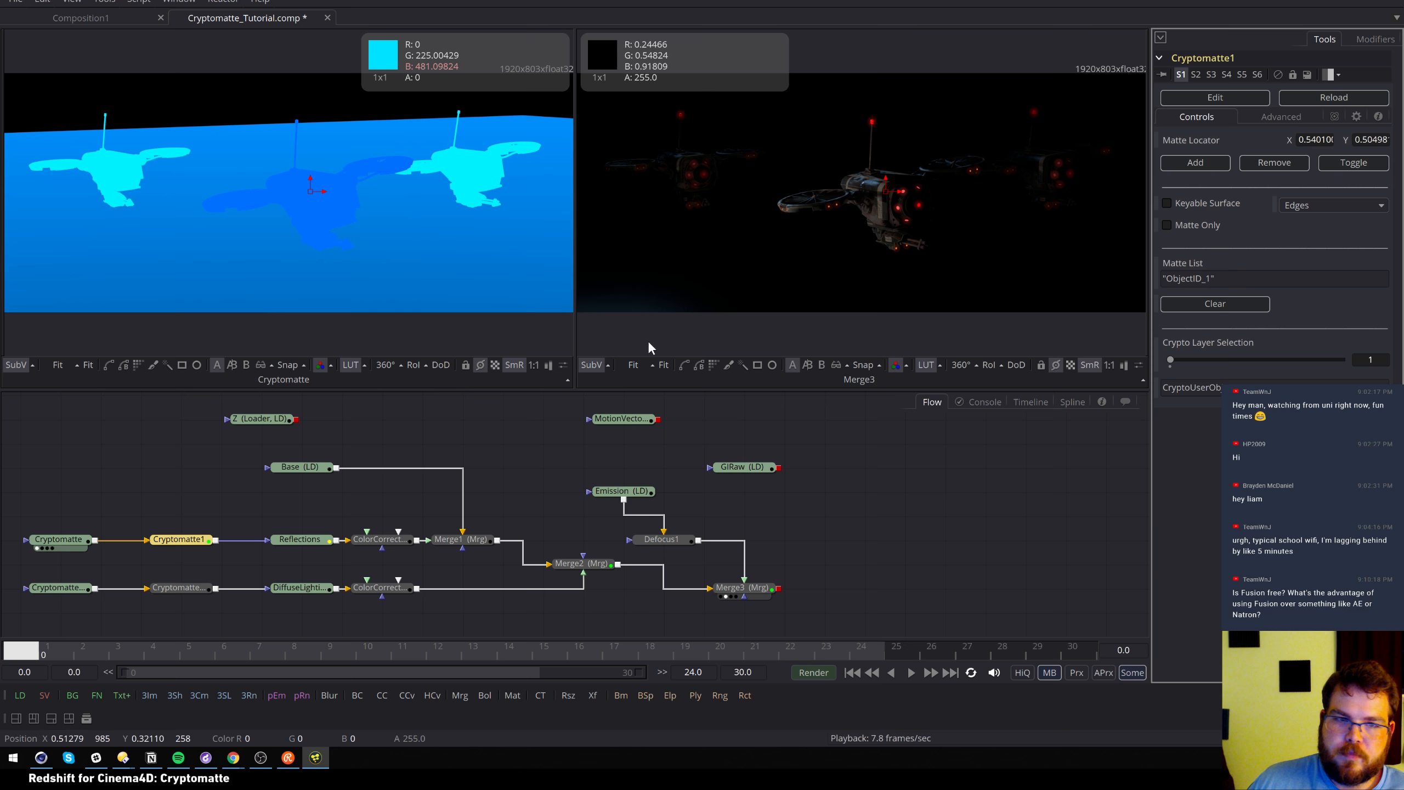
{"action": "left_click", "coordinate": [1165, 227]}
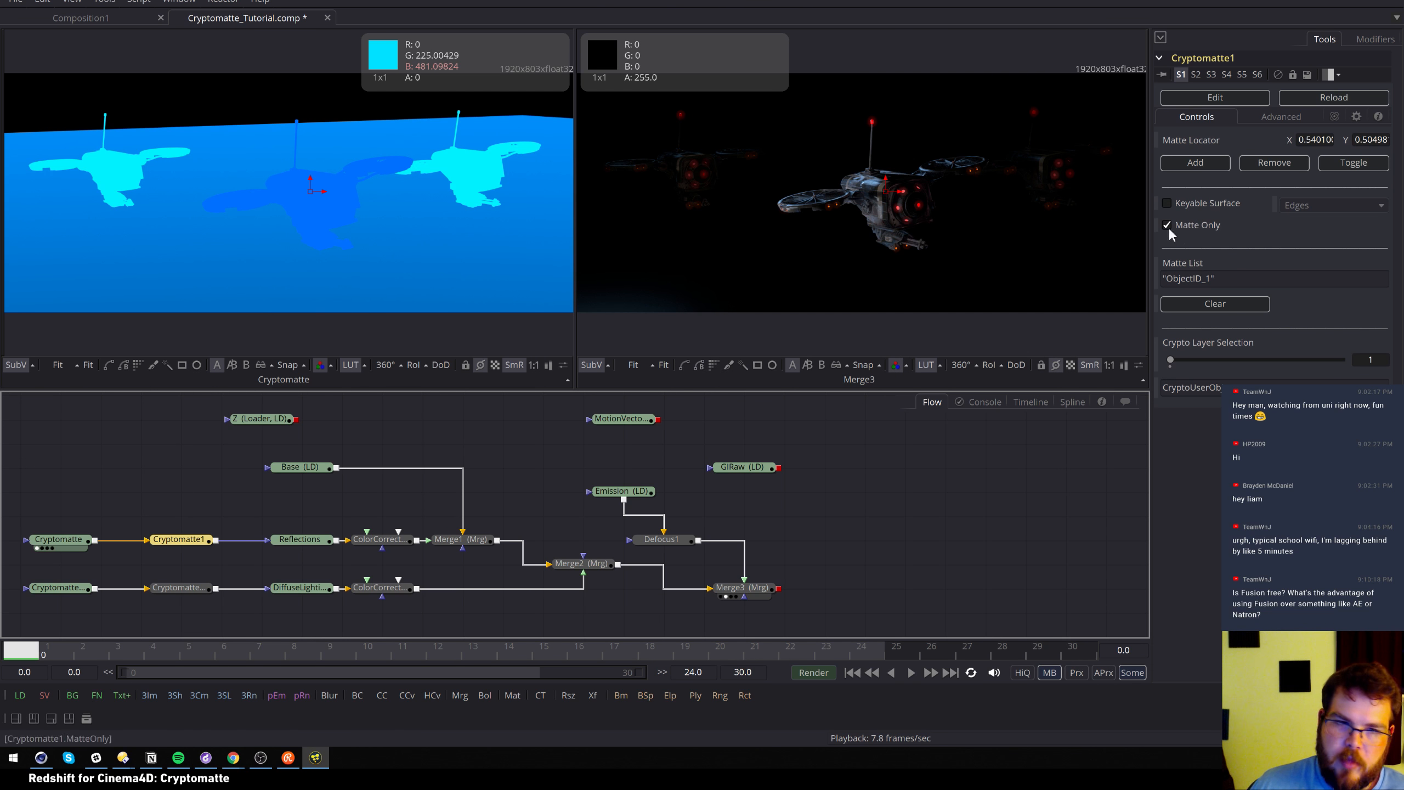
Show the white centre-drone Cryptomatte1 matte on the left and the Merge1 composite on the right
{"action": "left_click", "coordinate": [165, 547]}
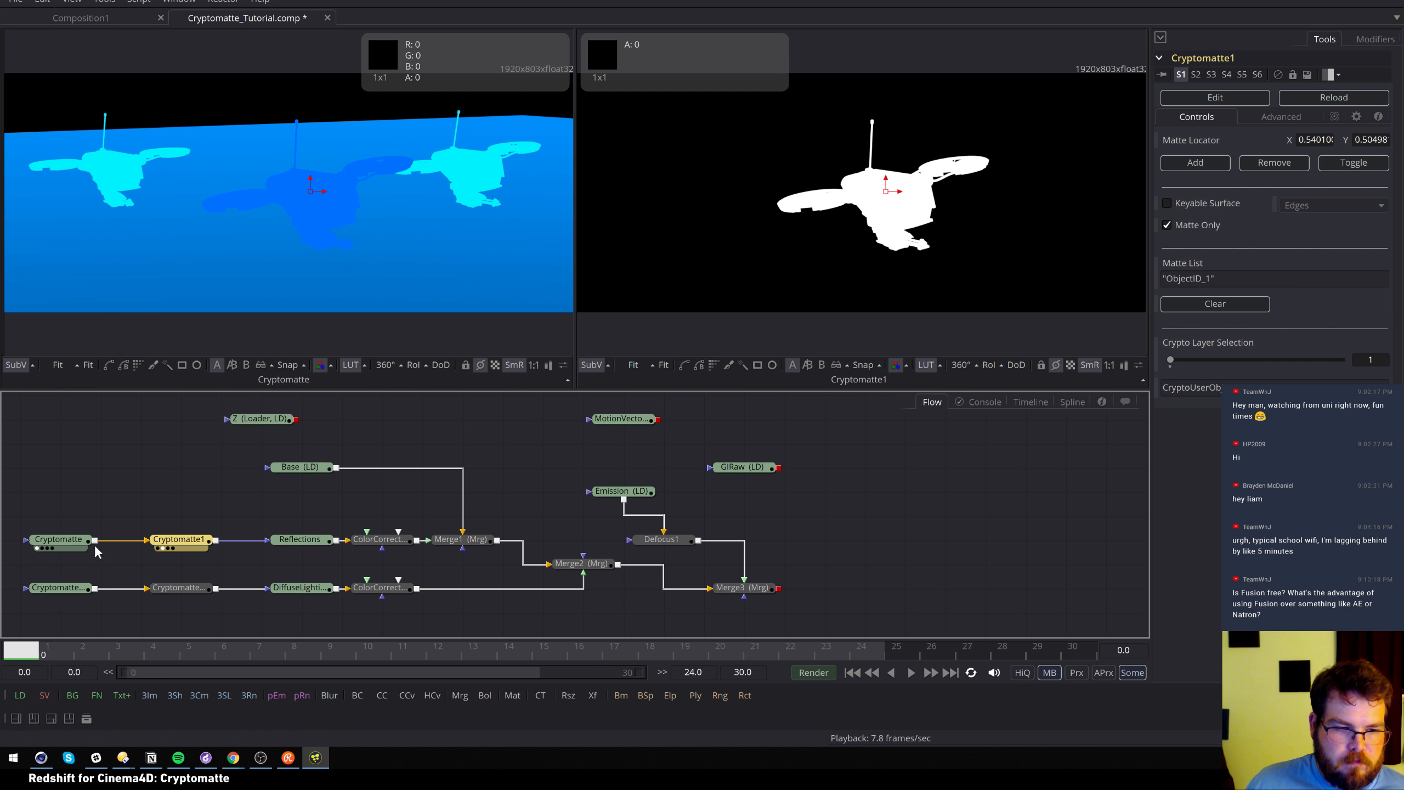
{"action": "left_click", "coordinate": [158, 547]}
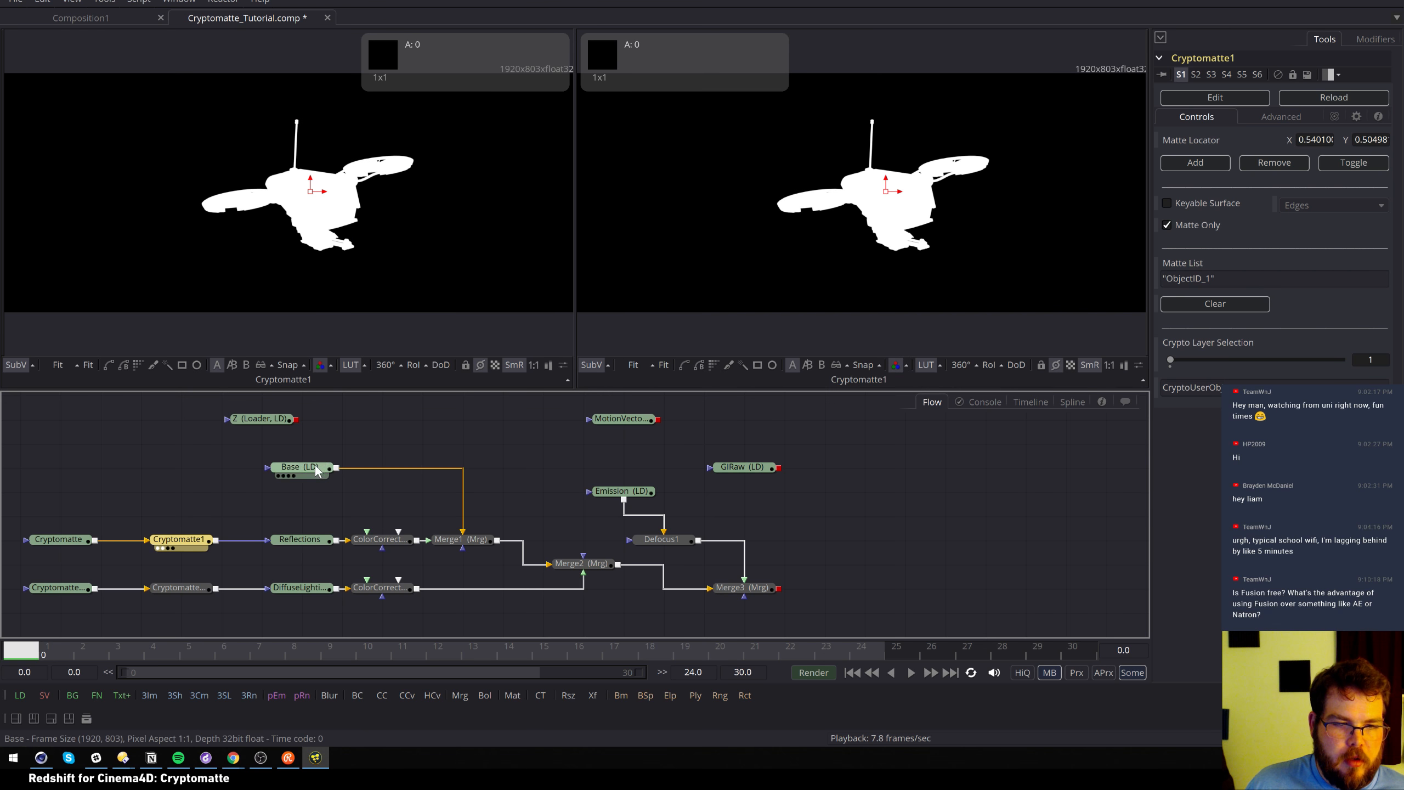
{"action": "left_click", "coordinate": [285, 476]}
{"action": "left_click", "coordinate": [447, 548]}
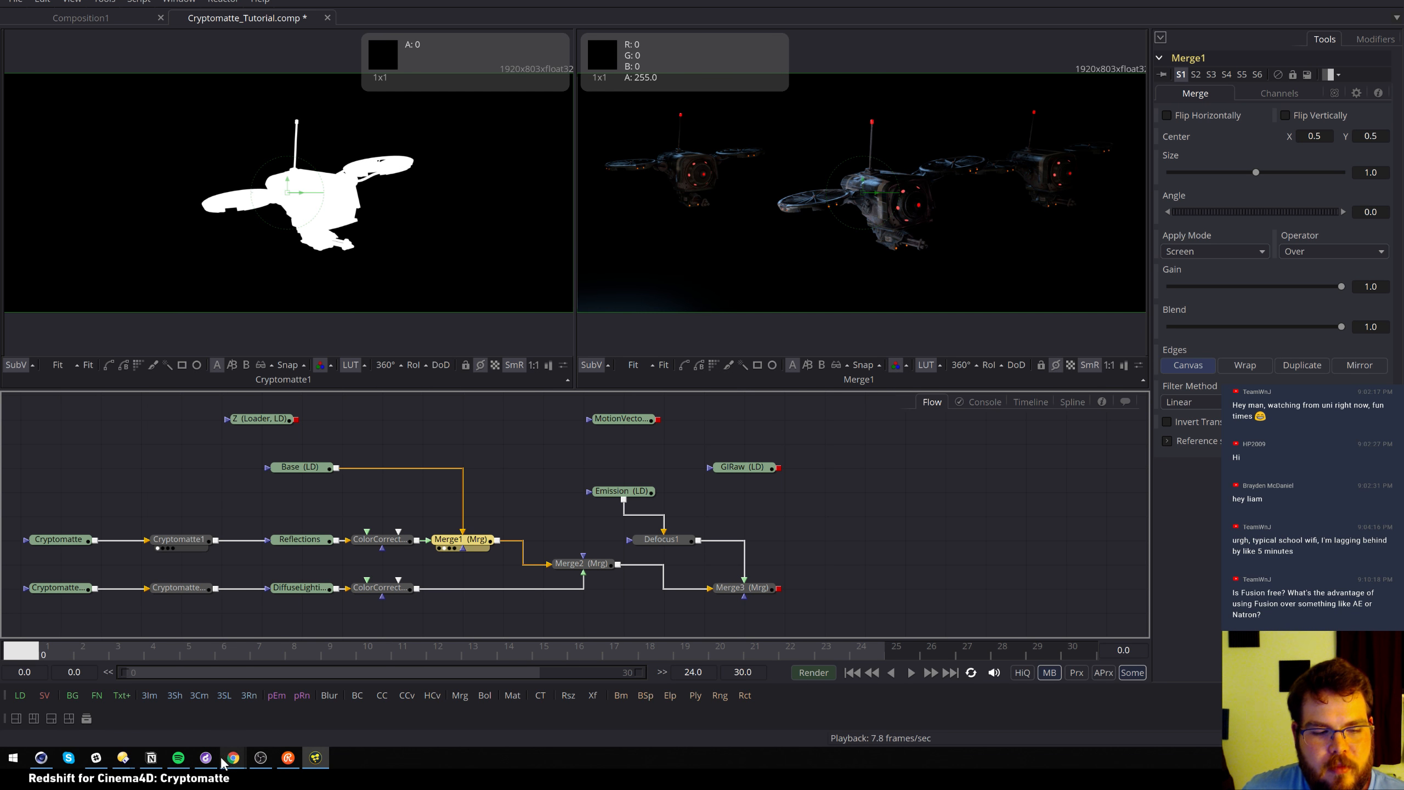
Switch to Chrome from the Cryptomatte docs and run a Google search for 'natron'
{"action": "mouse_move", "coordinate": [249, 755]}
{"action": "left_click", "coordinate": [210, 714]}
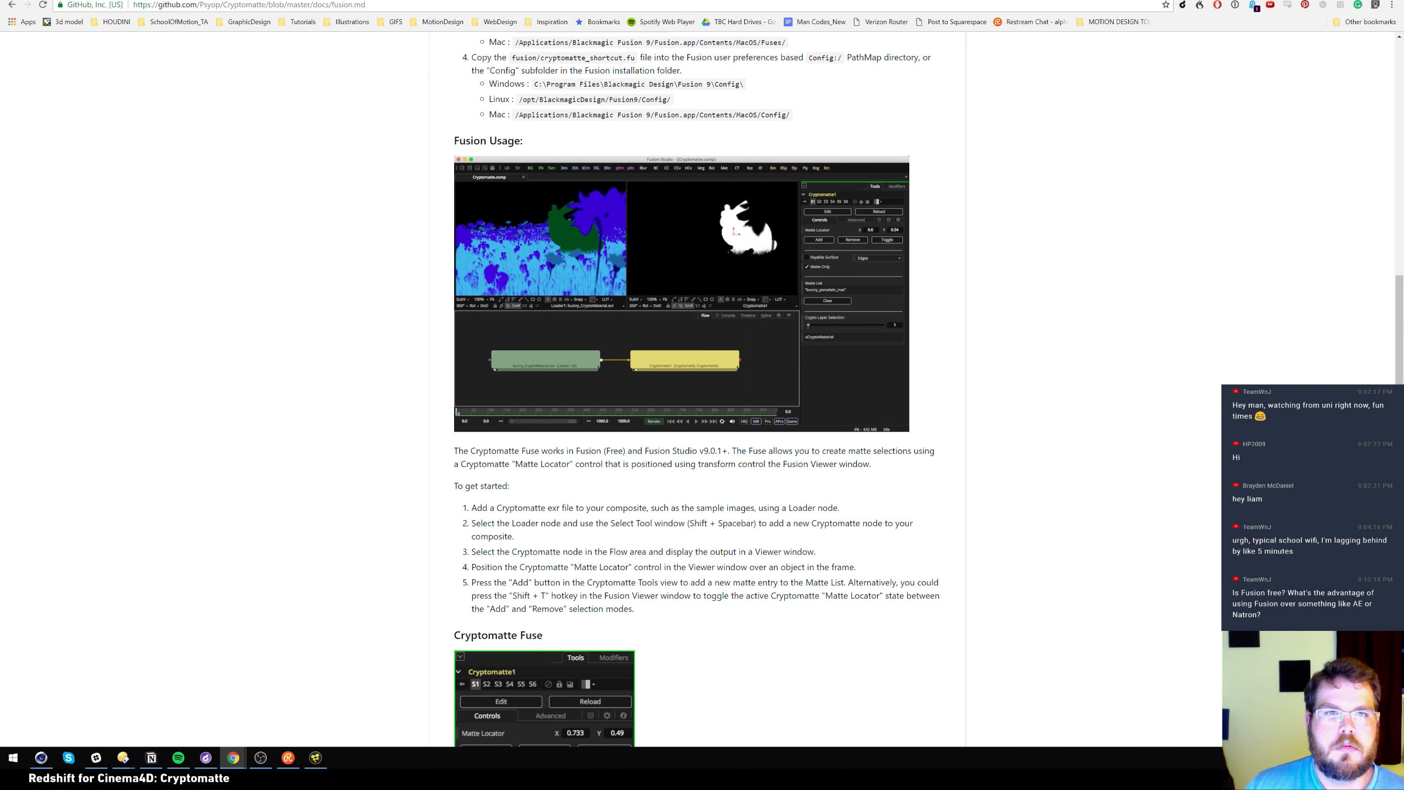
{"action": "left_click", "coordinate": [385, 0]}
{"action": "left_click", "coordinate": [381, 4]}
{"action": "type", "text": "natron"}
{"action": "key", "text": "Return"}
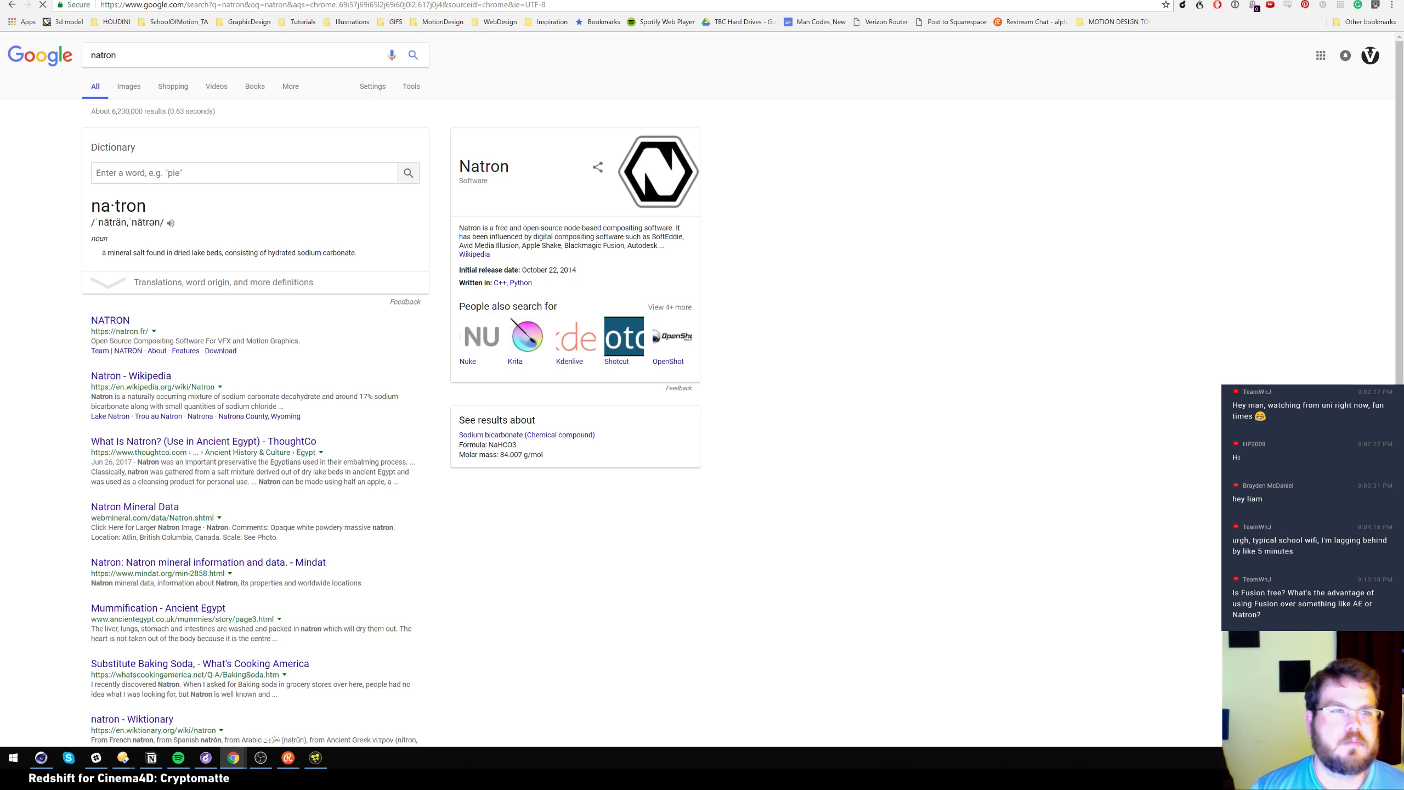
Browse the Natron homepage's About and Features sections, then return to the Fusion comp
{"action": "left_click", "coordinate": [121, 321]}
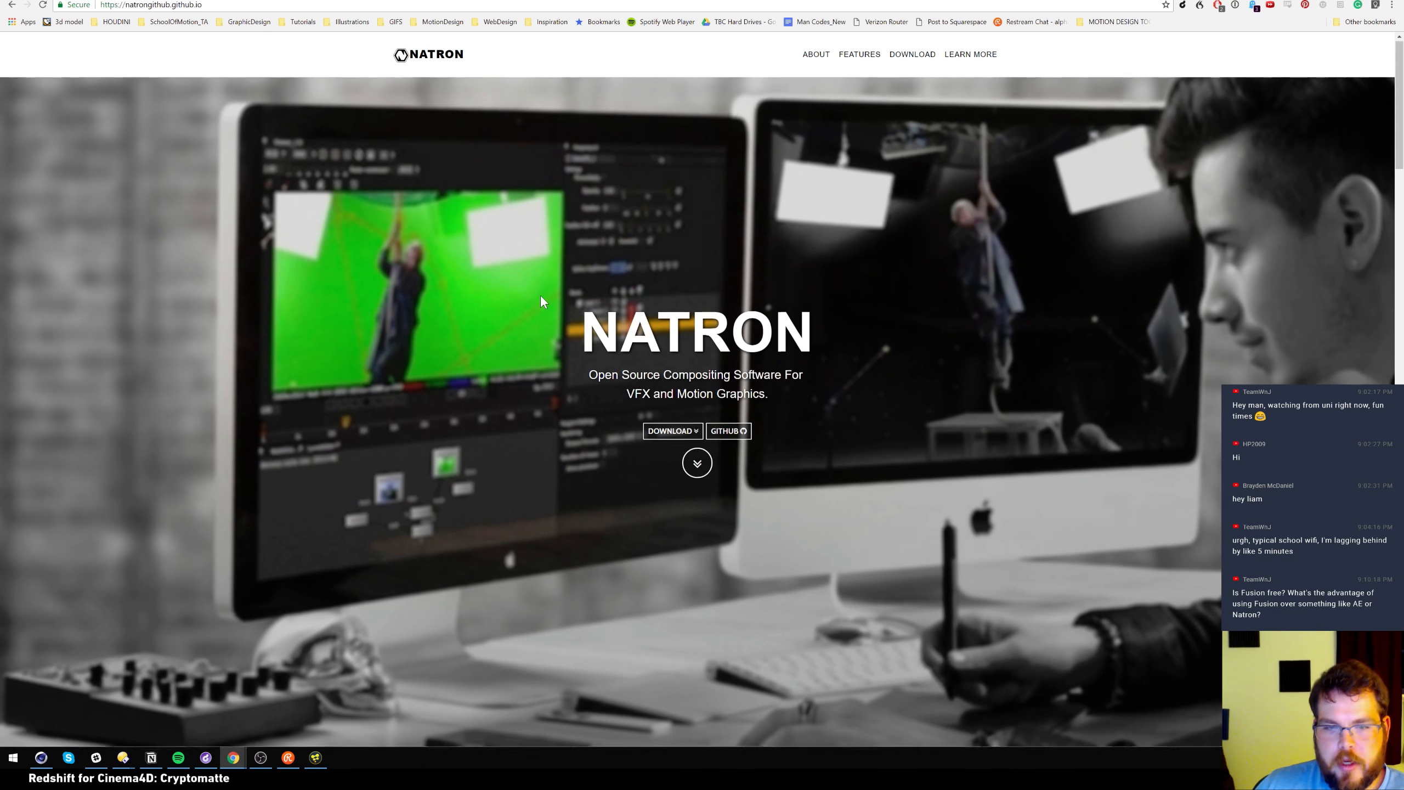
{"action": "scroll", "coordinate": [540, 295], "scroll_direction": "down", "scroll_amount": 2}
{"action": "scroll", "coordinate": [548, 334], "scroll_direction": "down", "scroll_amount": 10}
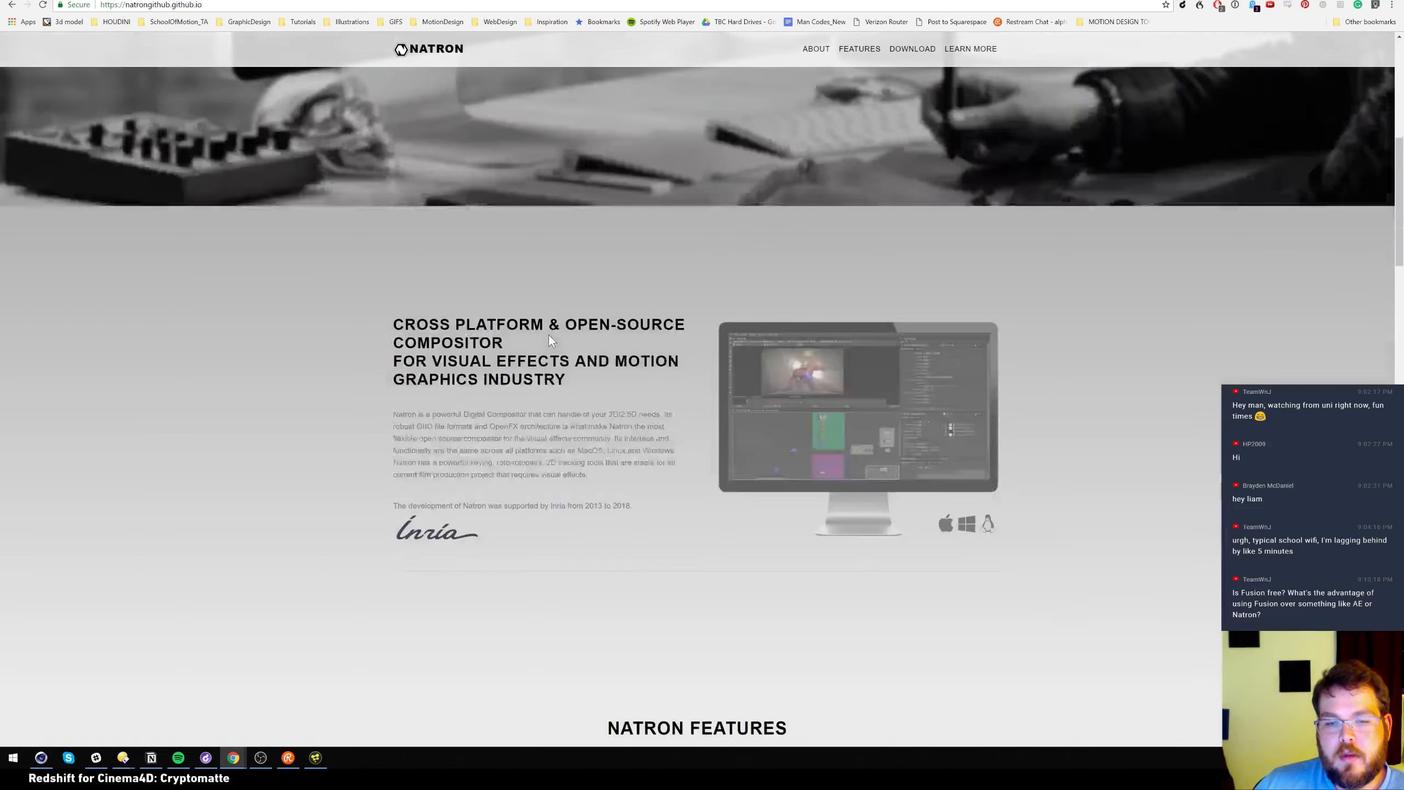
{"action": "scroll", "coordinate": [573, 298], "scroll_direction": "down", "scroll_amount": 1}
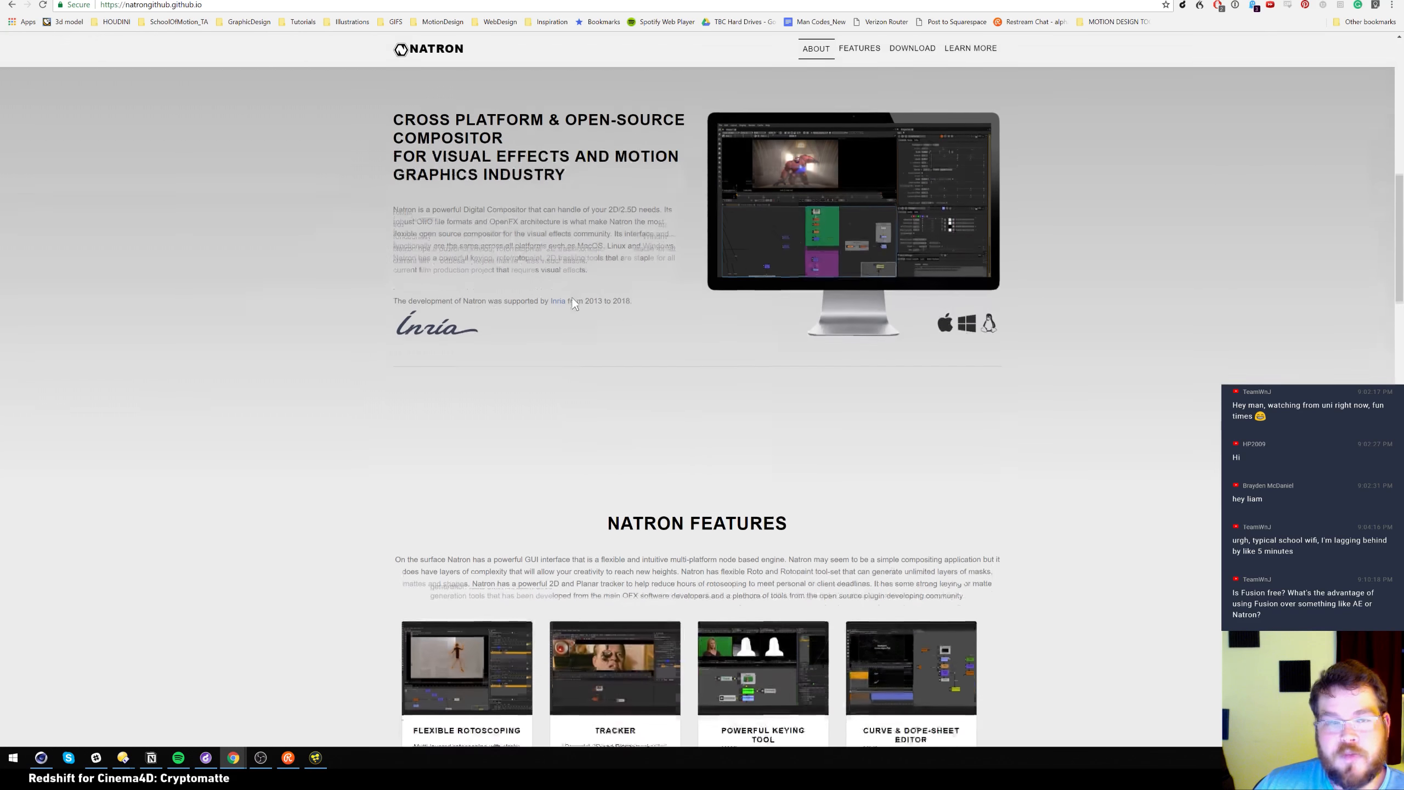
{"action": "scroll", "coordinate": [601, 239], "scroll_direction": "up", "scroll_amount": 1}
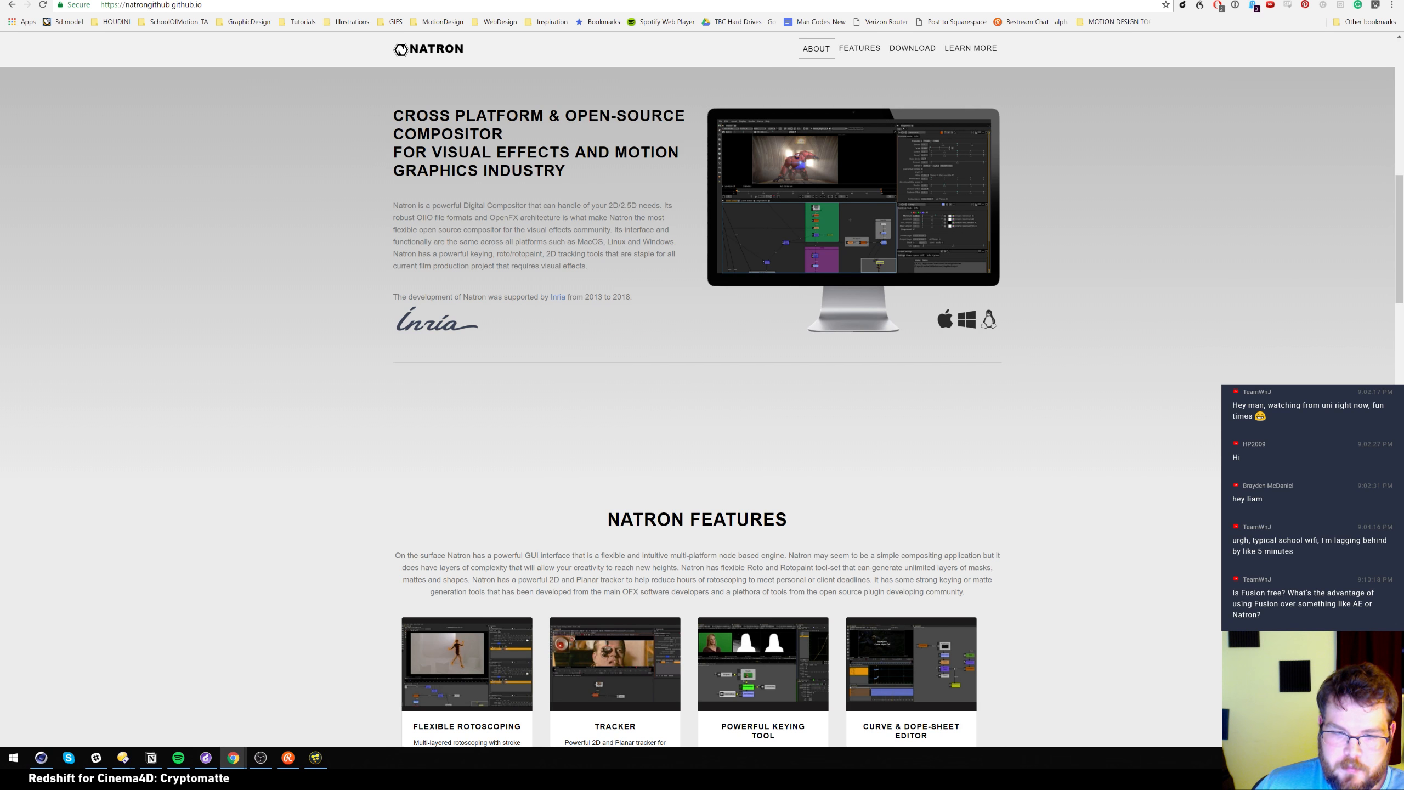
{"action": "scroll", "coordinate": [554, 344], "scroll_direction": "down", "scroll_amount": 1}
{"action": "scroll", "coordinate": [585, 226], "scroll_direction": "down", "scroll_amount": 5}
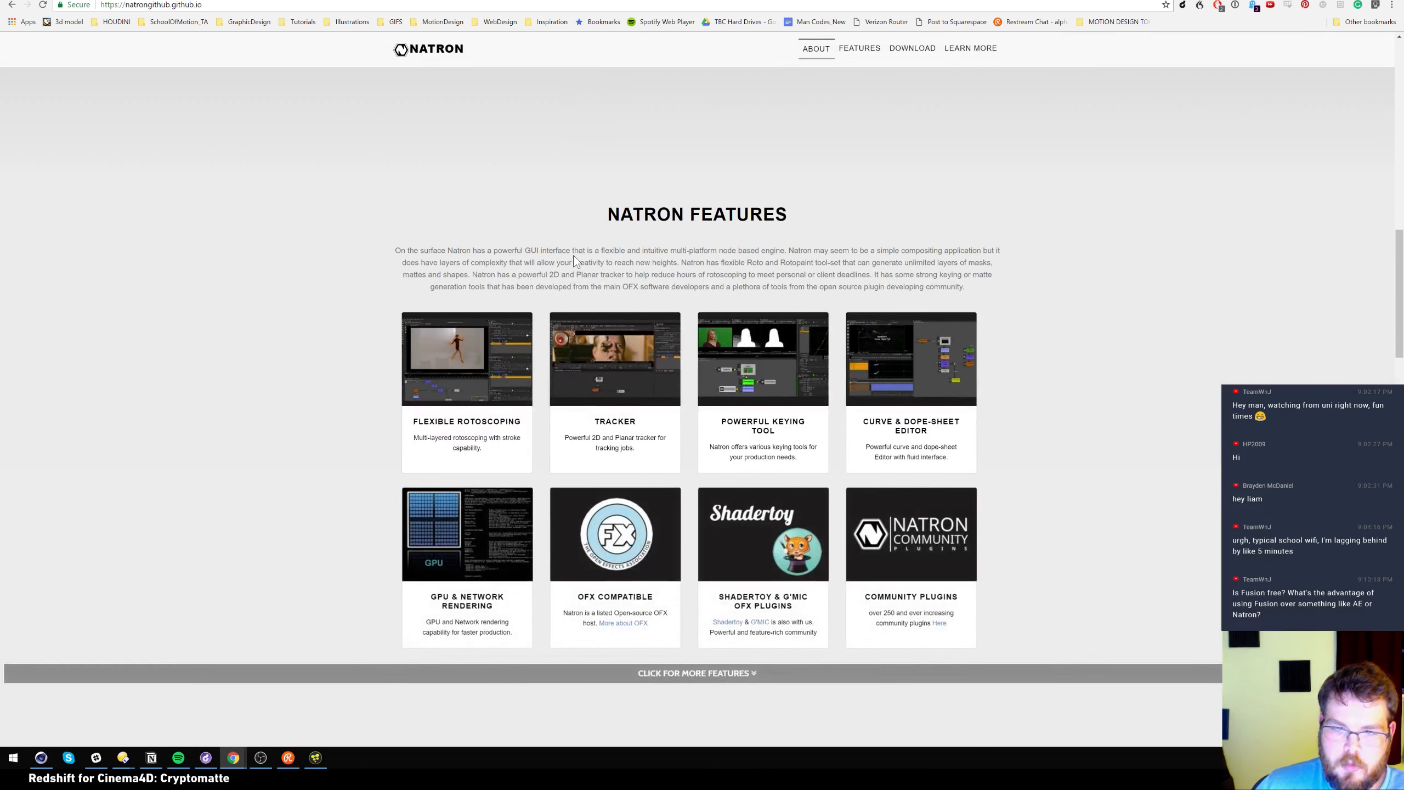
{"action": "scroll", "coordinate": [572, 254], "scroll_direction": "down", "scroll_amount": 5}
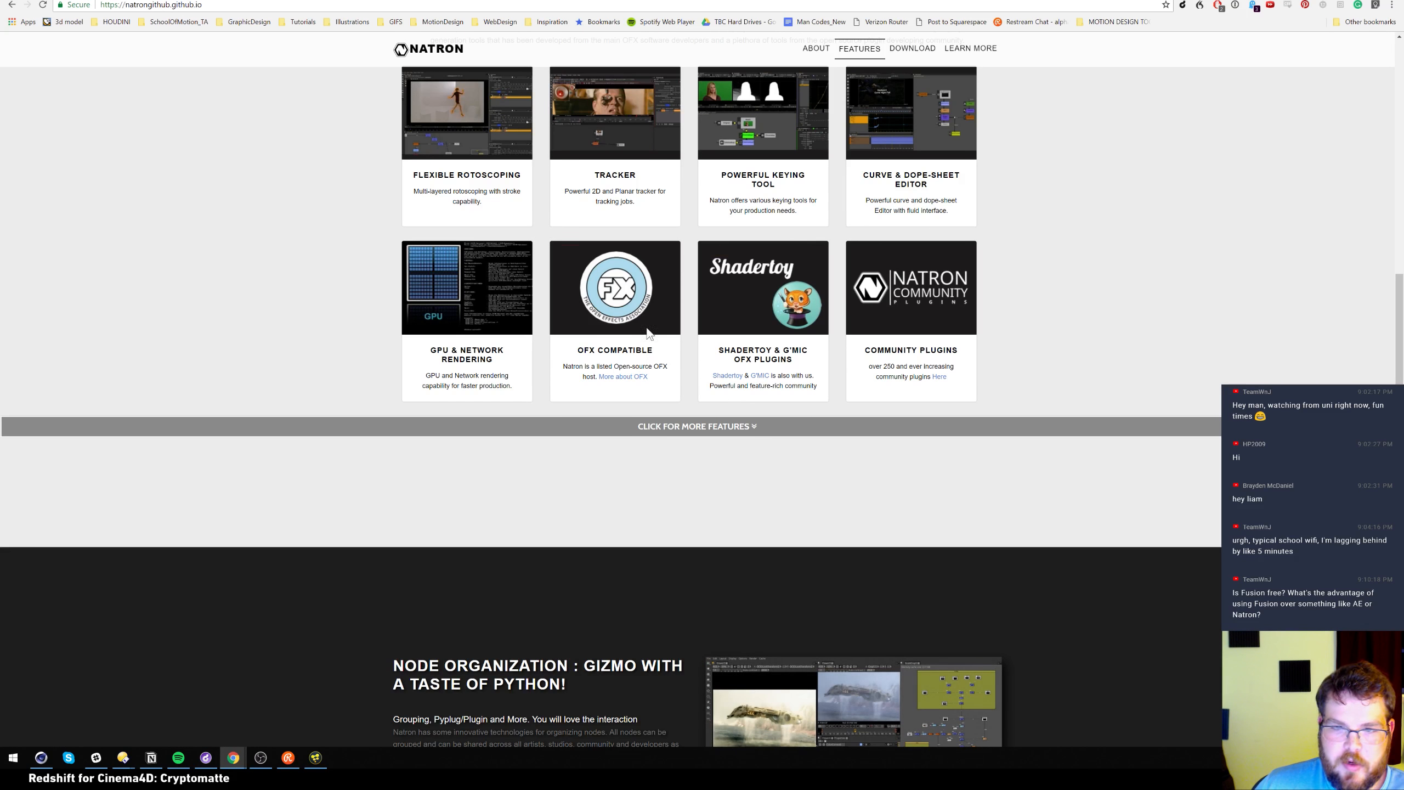
{"action": "left_click", "coordinate": [325, 758]}
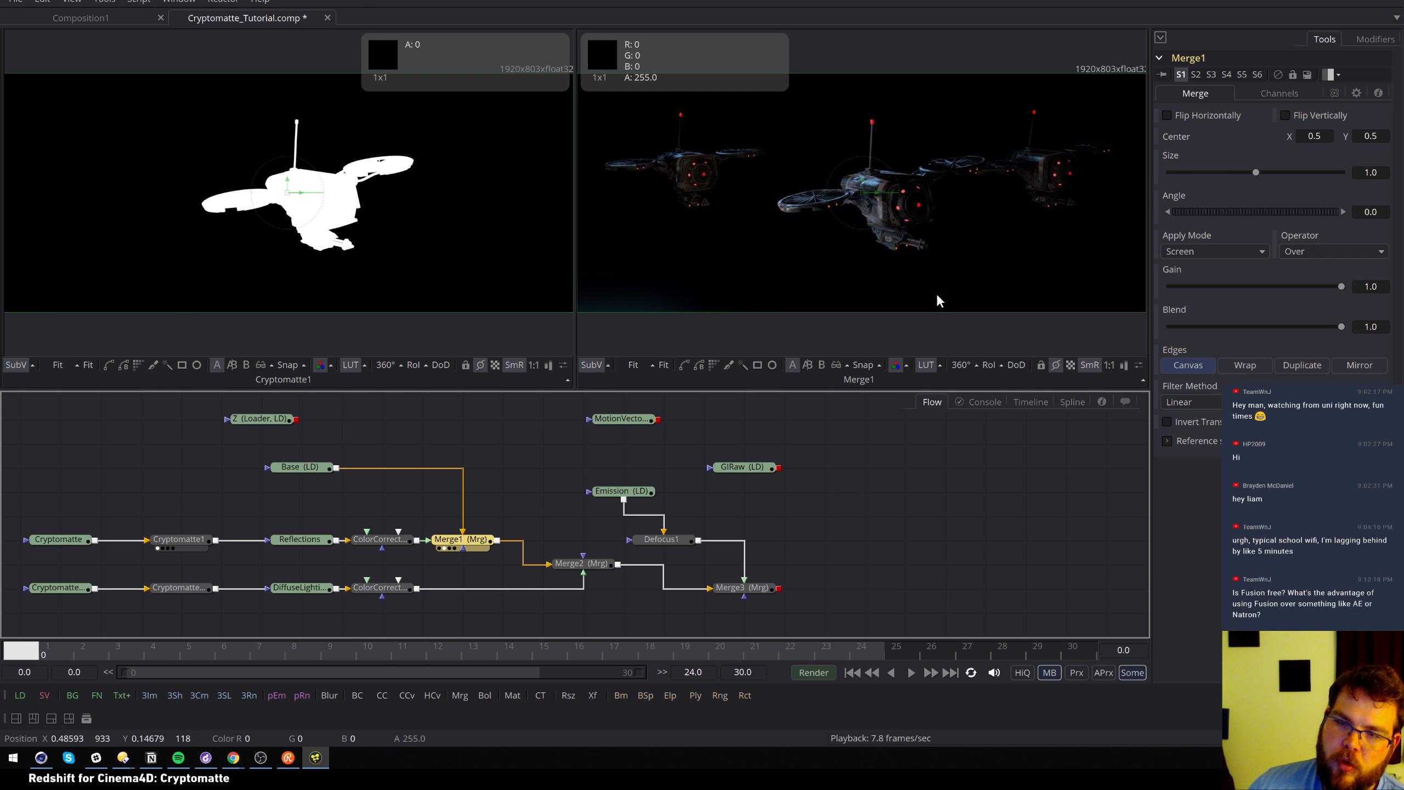
{"action": "left_click", "coordinate": [382, 543]}
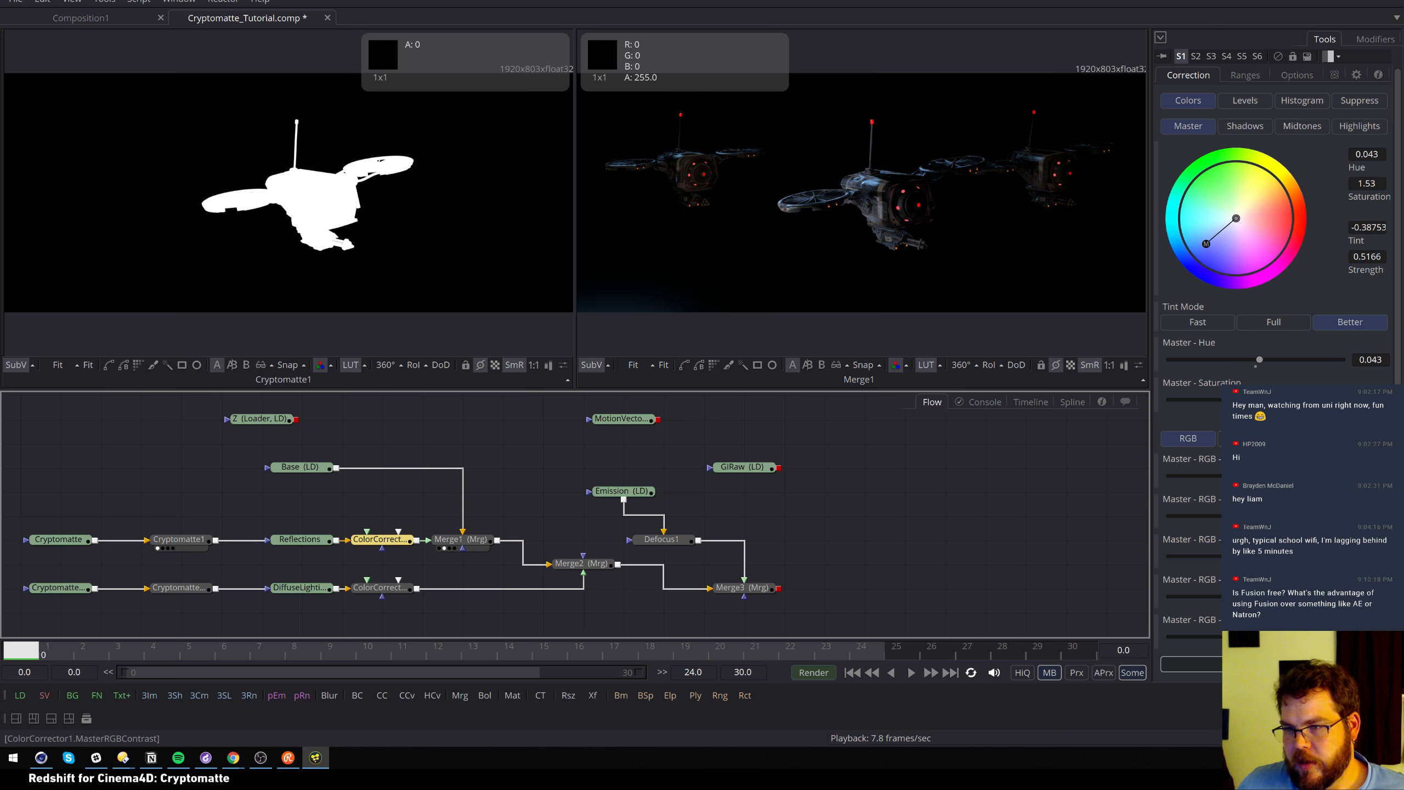
{"action": "left_click_drag", "start_coordinate": [1255, 476], "coordinate": [1265, 475]}
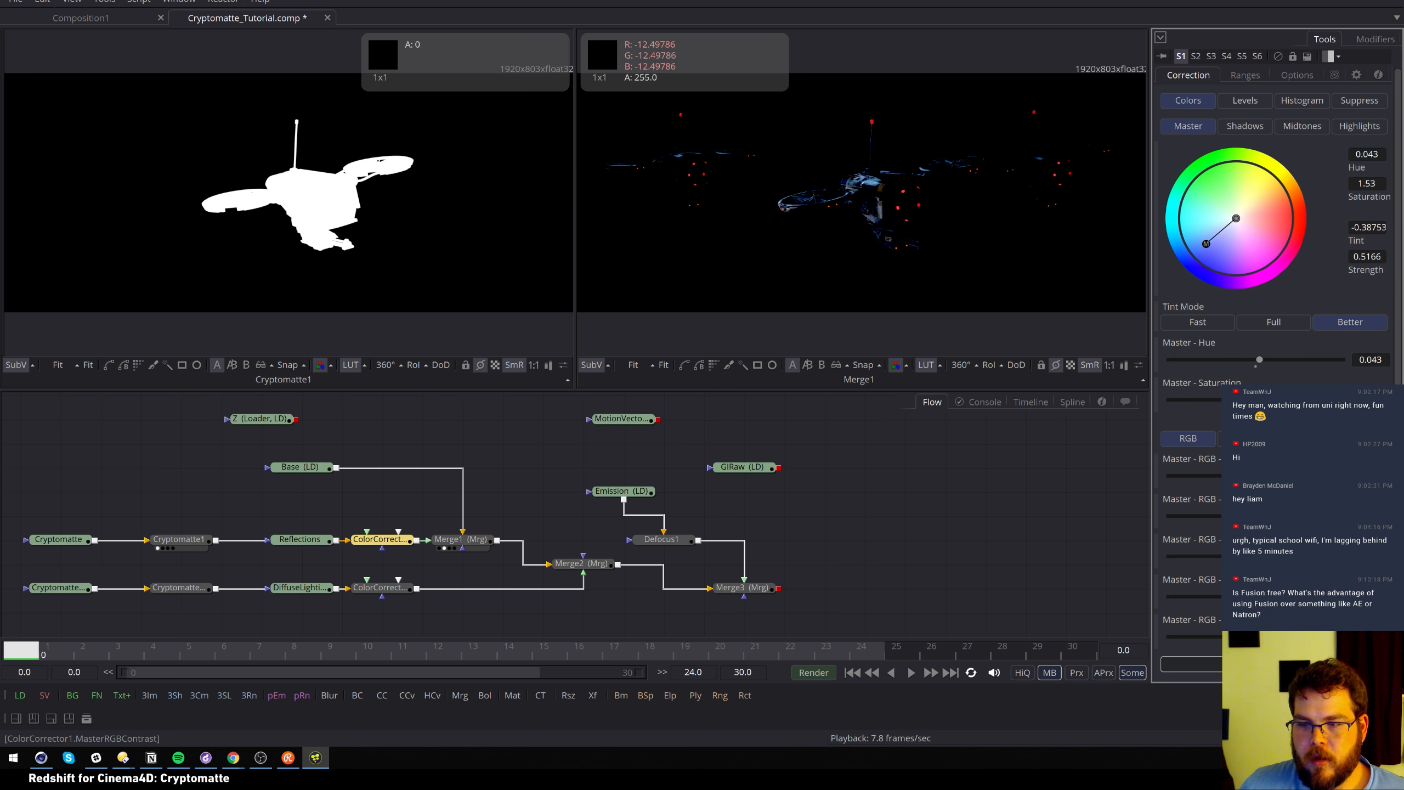
{"action": "left_click_drag", "start_coordinate": [1265, 475], "coordinate": [1255, 476]}
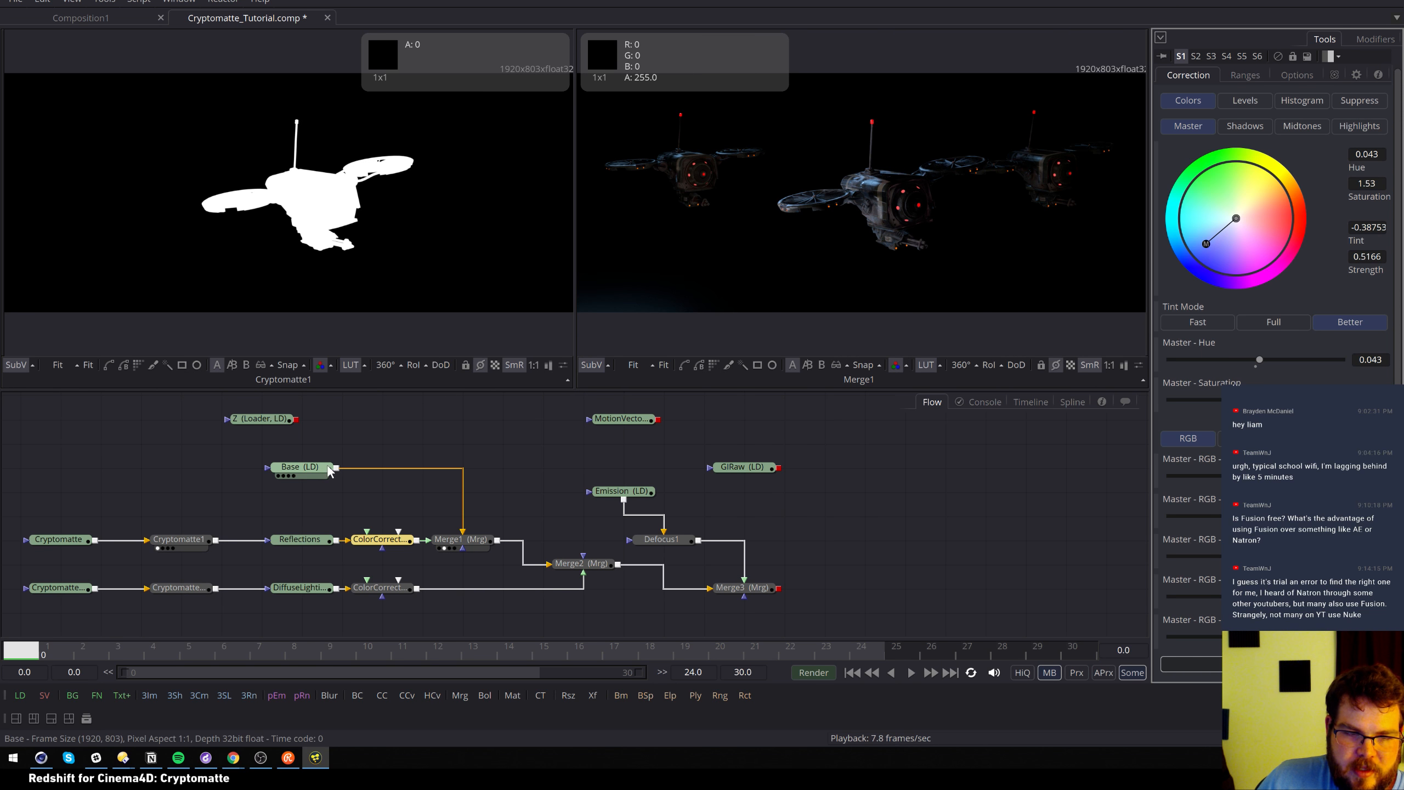
Drag the Base loader further left so its CryptoAnimation_0000.exr settings appear in the Inspector
{"action": "left_click_drag", "start_coordinate": [321, 473], "coordinate": [241, 472]}
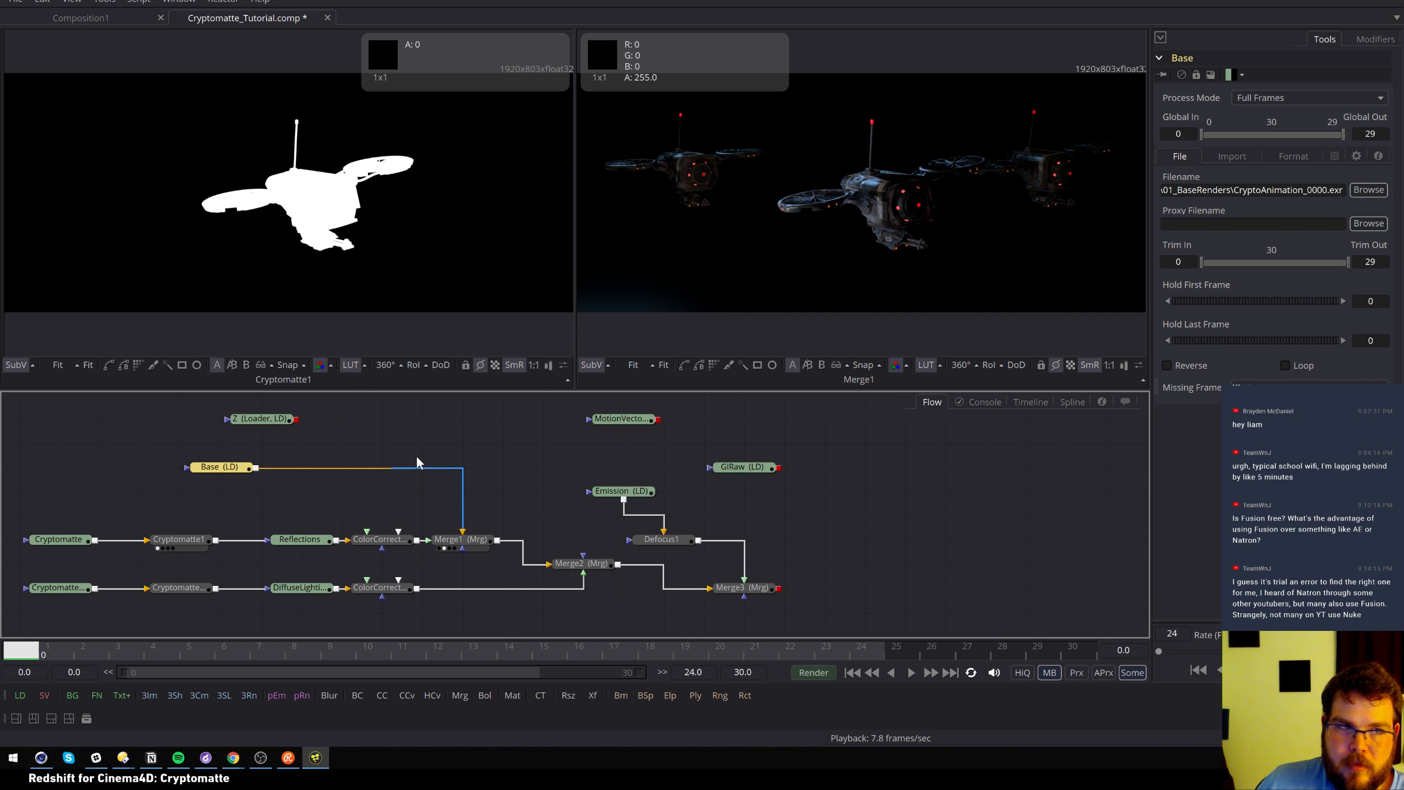
Launch After Effects from the Start menu, dismiss the Extensis notice, and close the Start window
{"action": "key", "text": "super"}
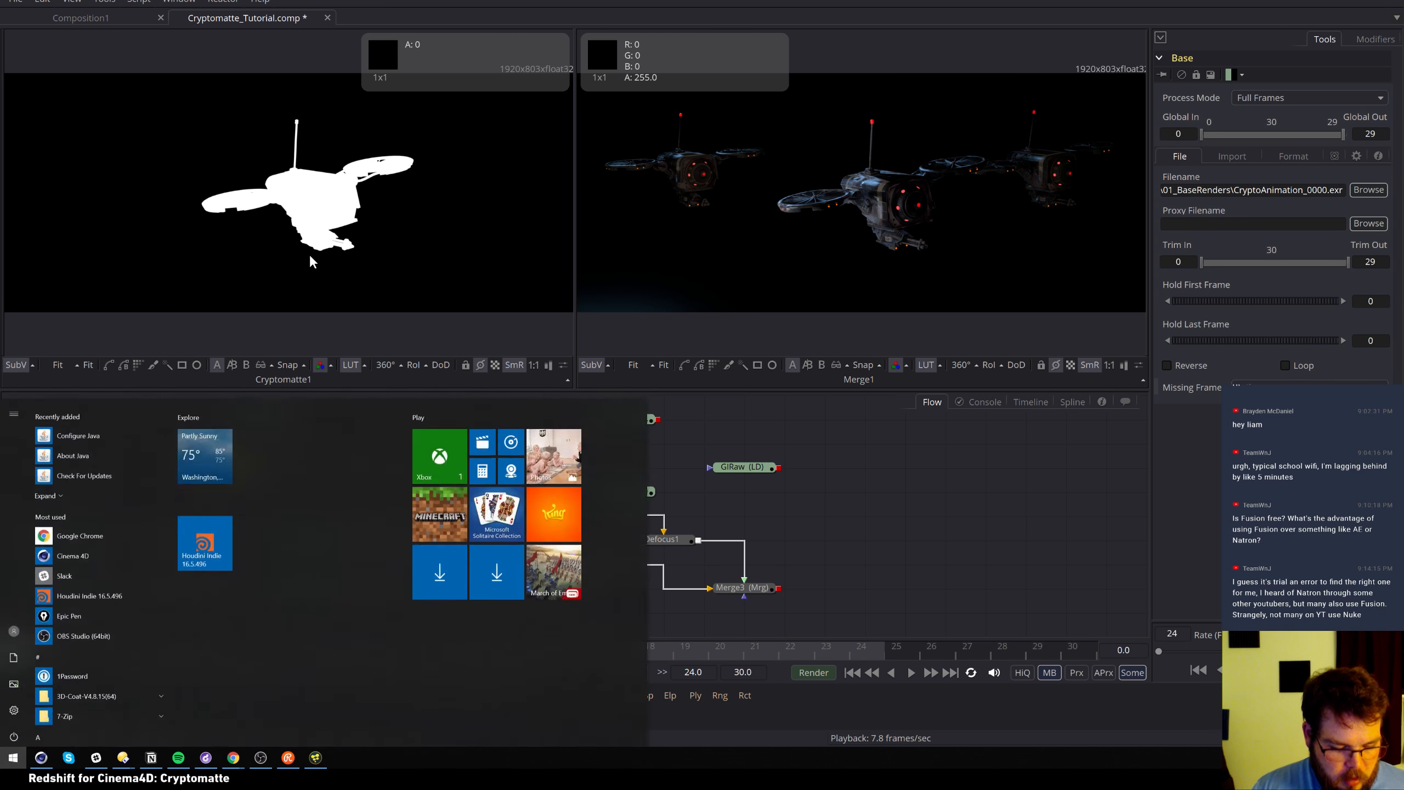
{"action": "type", "text": "after"}
{"action": "key", "text": "Return"}
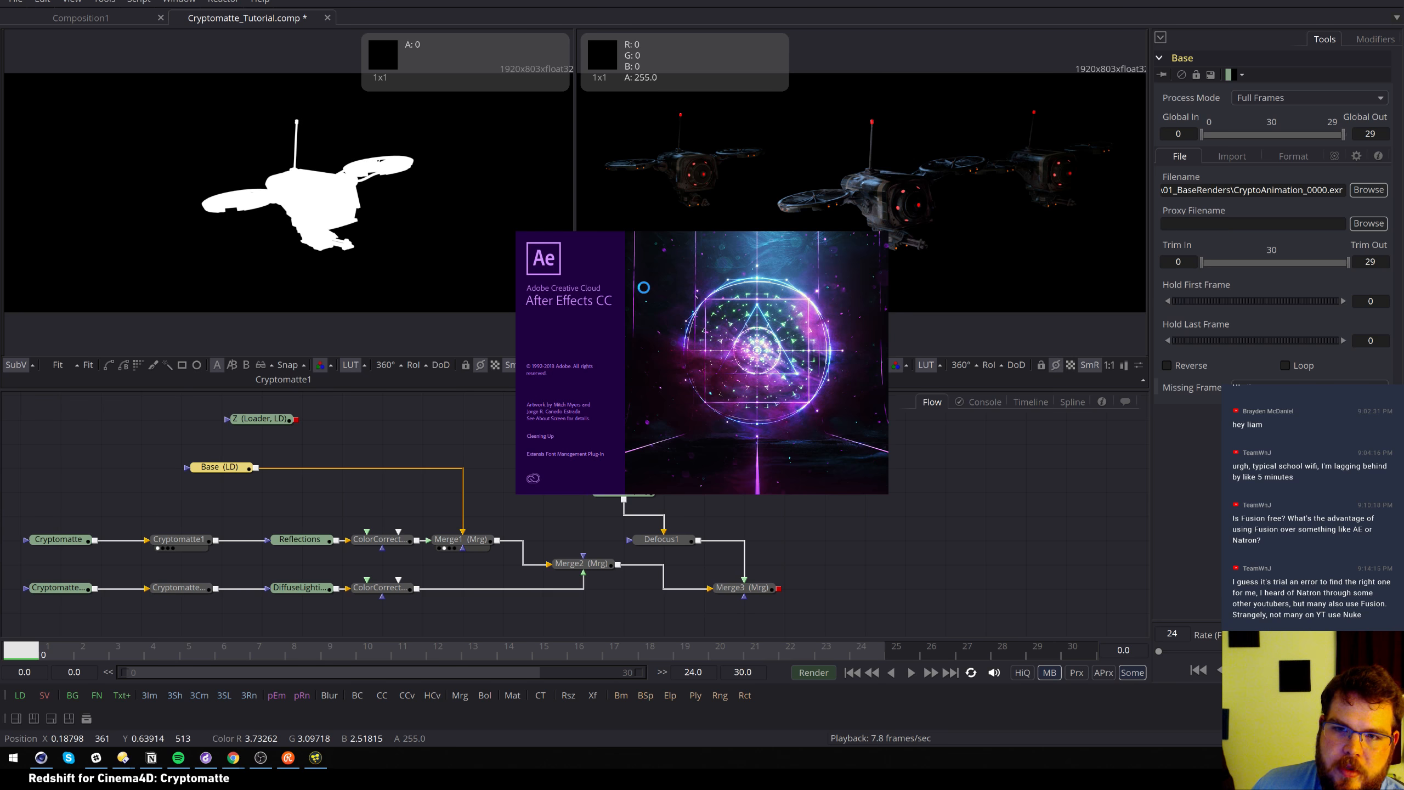
{"action": "left_click", "coordinate": [786, 420]}
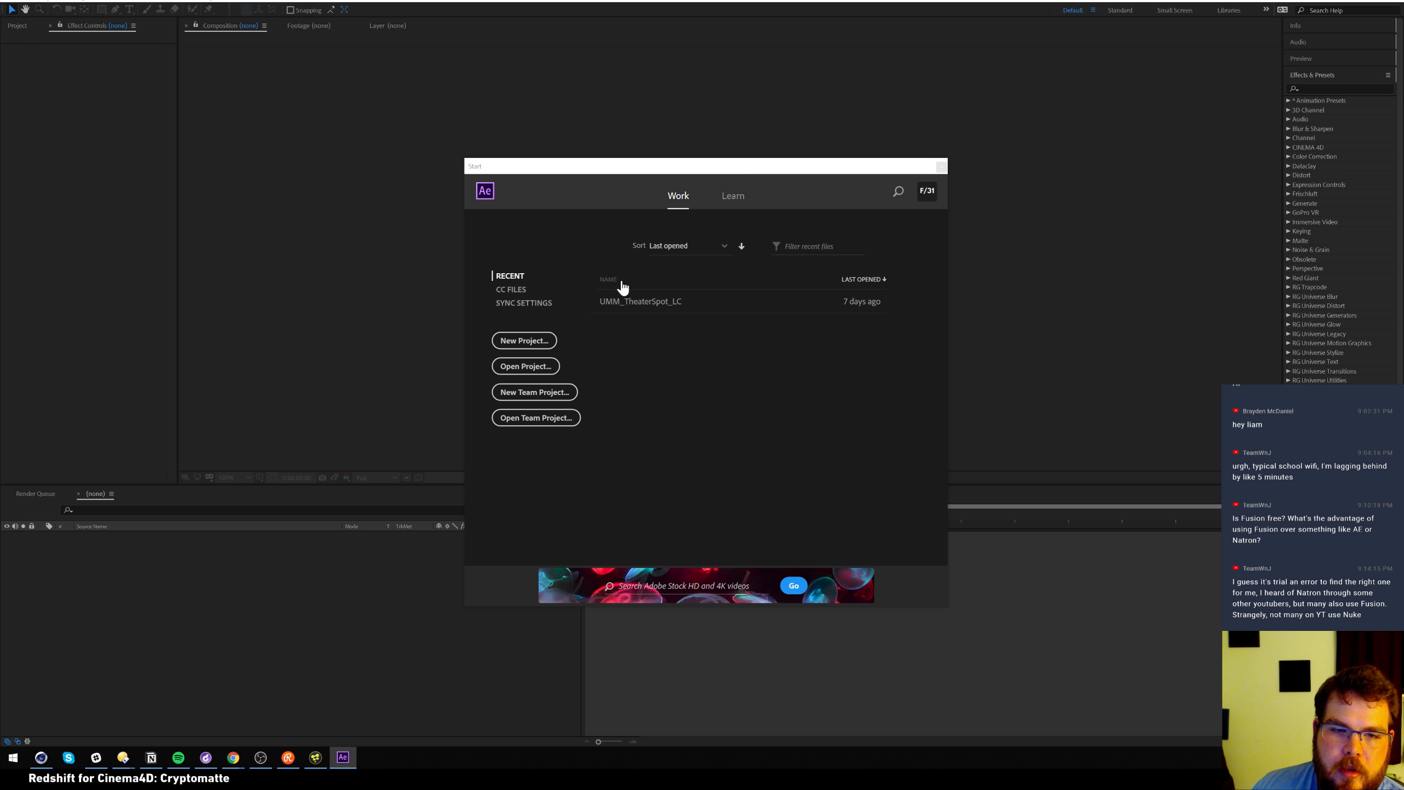
{"action": "left_click", "coordinate": [514, 341]}
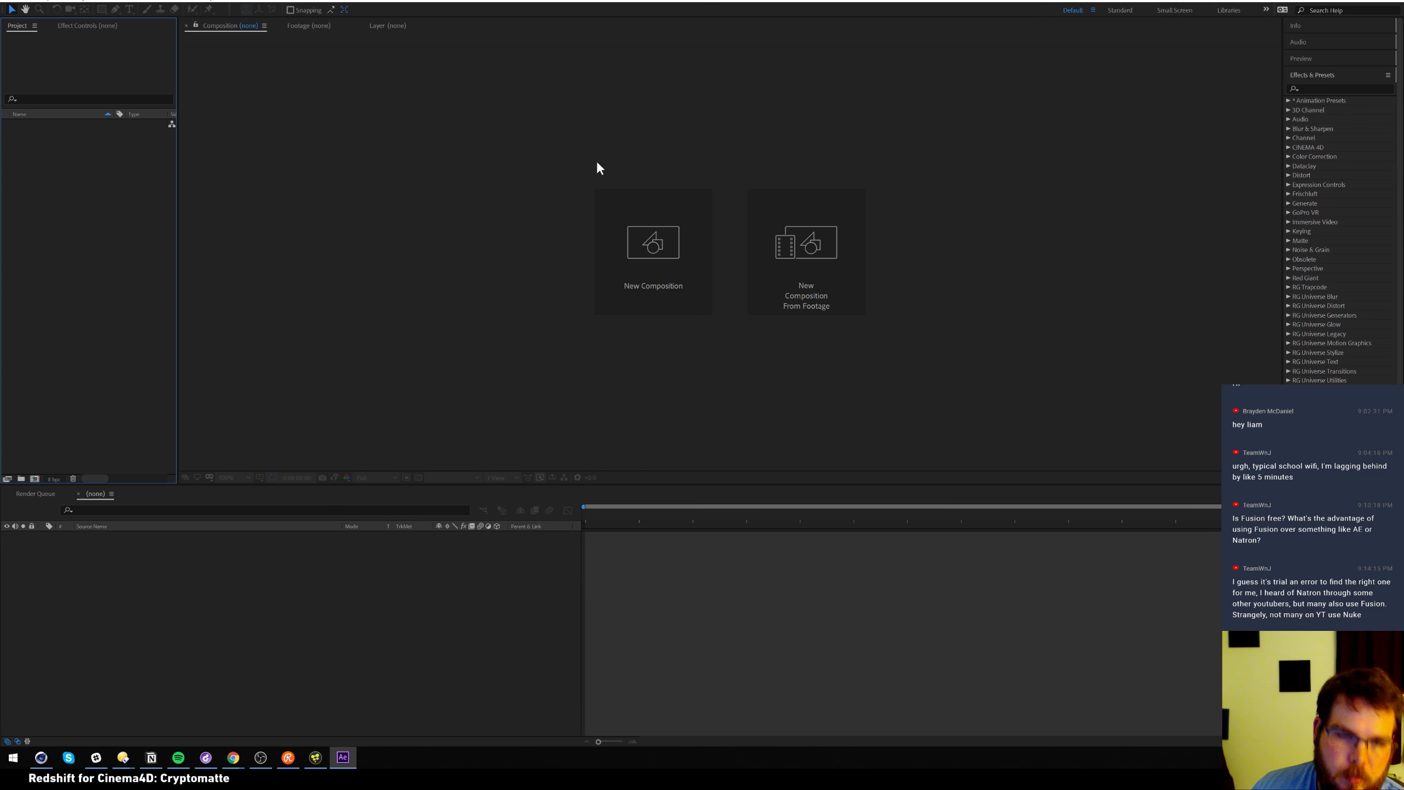
Import the 2018JUL30_Cryptomatte_AOV_Cryptomatte[0000-0029].exr OpenEXR sequence from 01_BaseRenders
{"action": "double_click", "coordinate": [135, 251]}
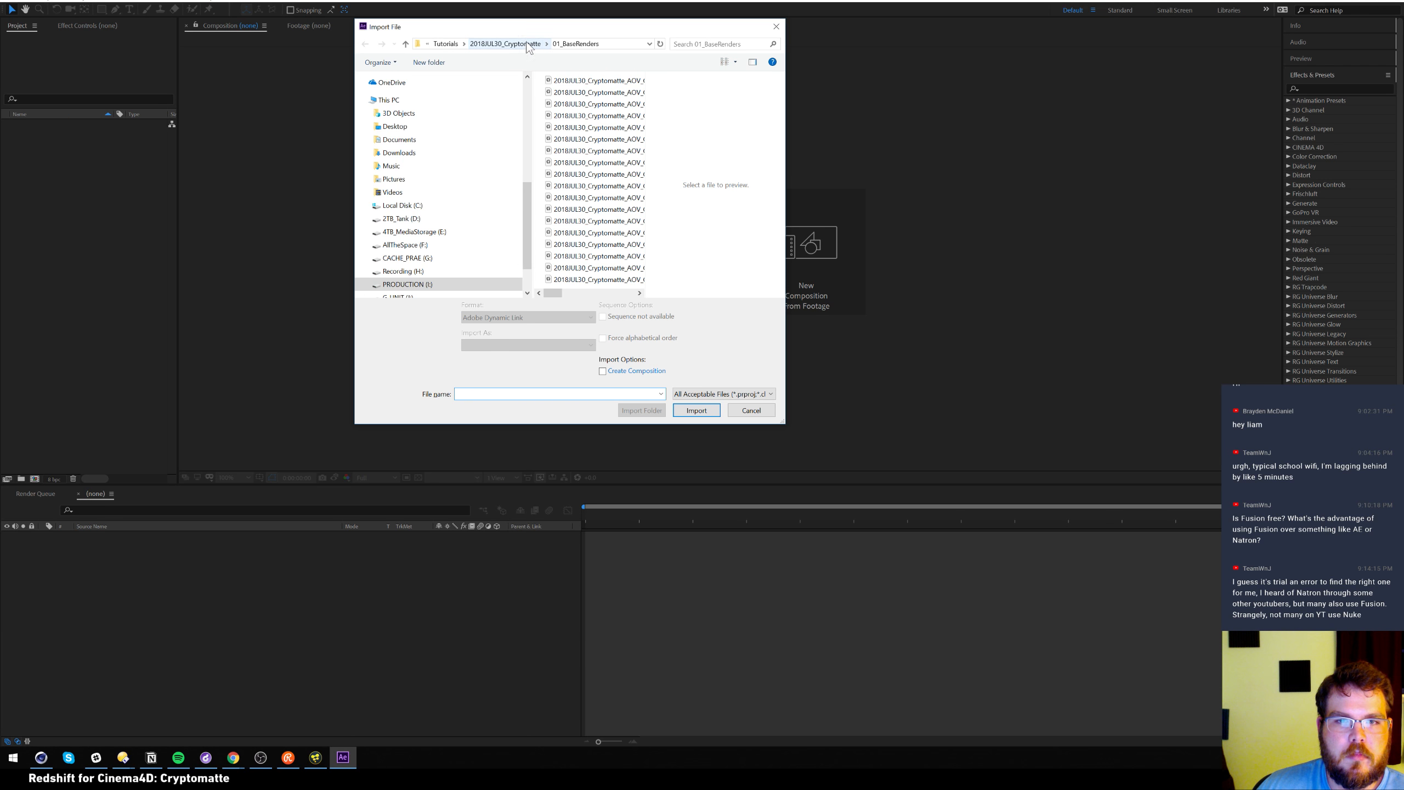
{"action": "left_click", "coordinate": [613, 82]}
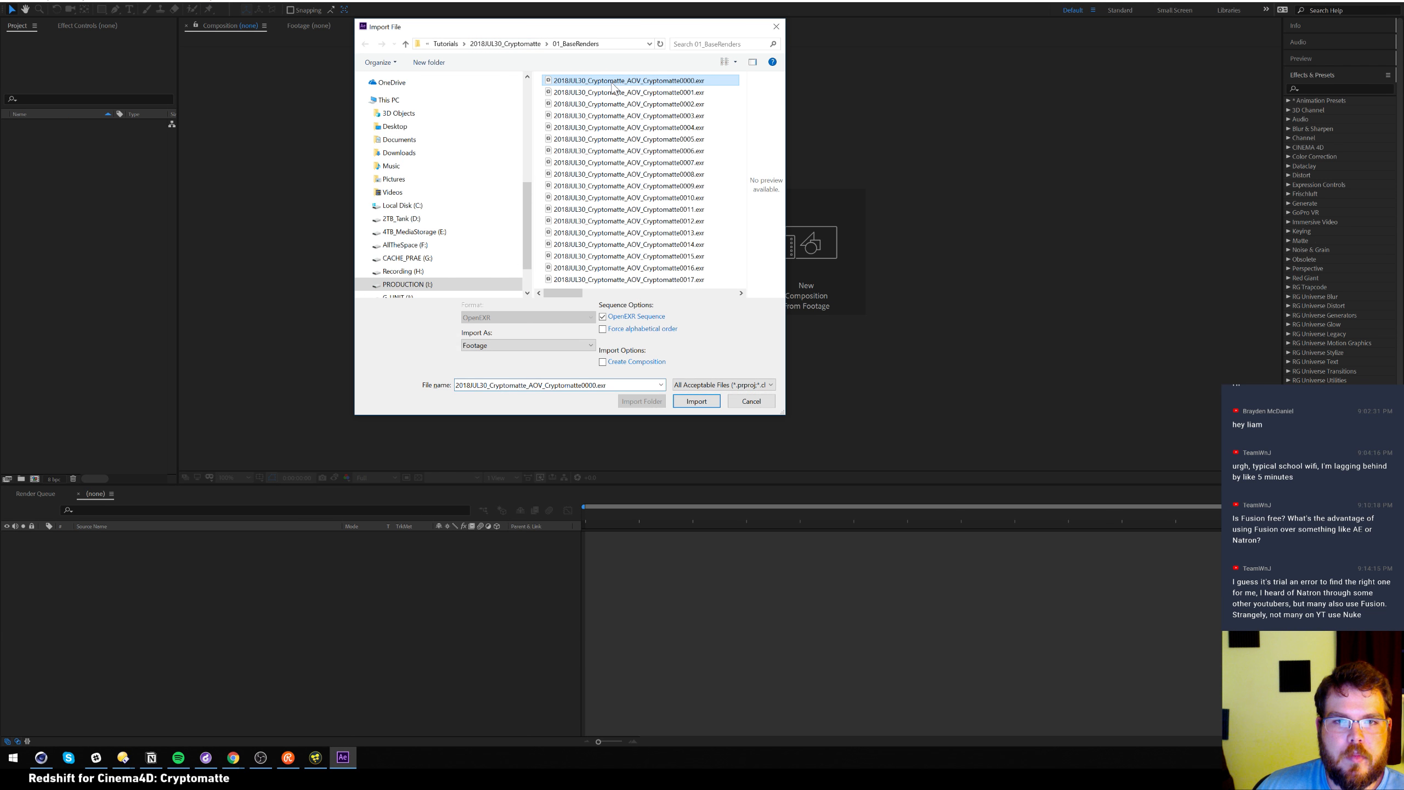
{"action": "left_click", "coordinate": [695, 402]}
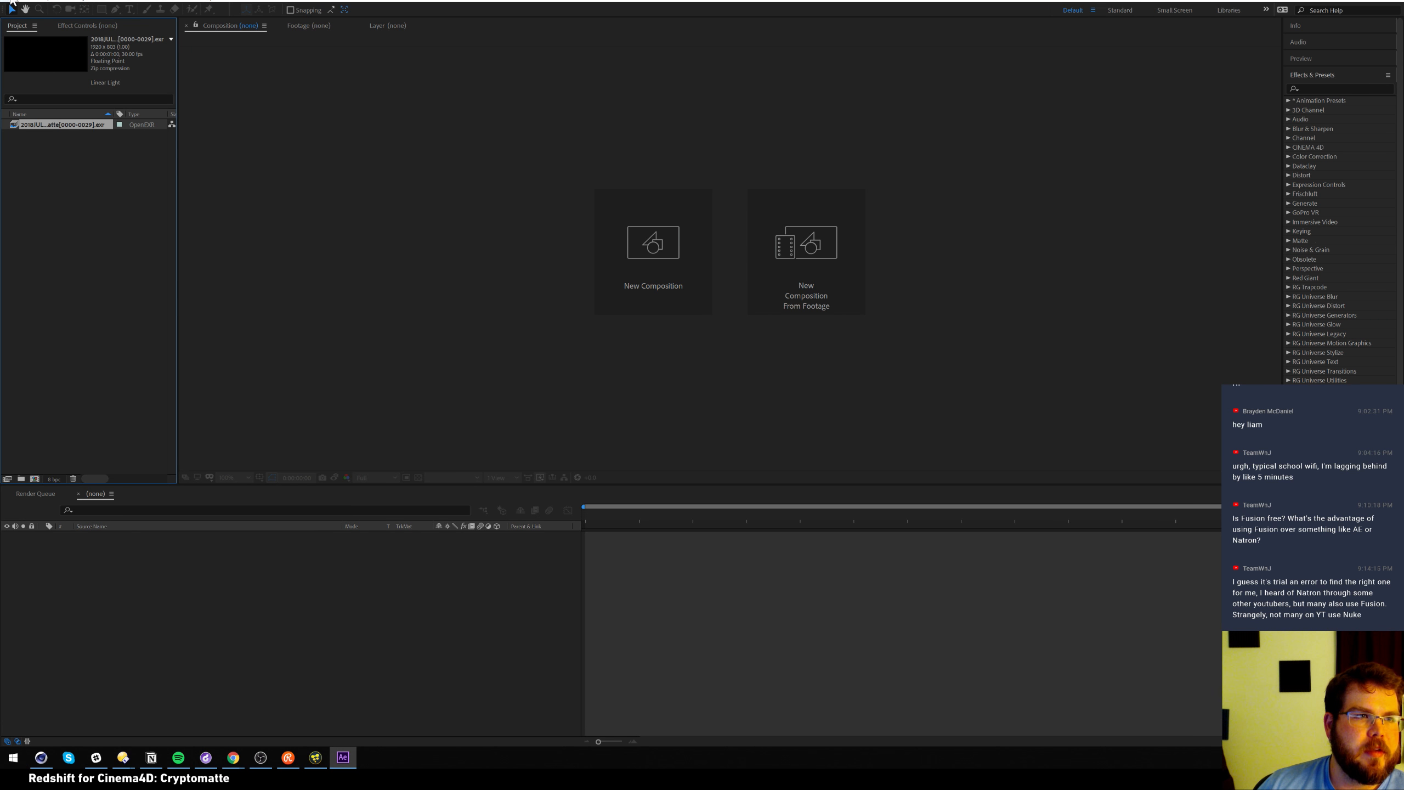
{"action": "left_click", "coordinate": [12, 2]}
Show the File > Scripts submenu listing the available After Effects scripts
{"action": "mouse_move", "coordinate": [137, 283]}
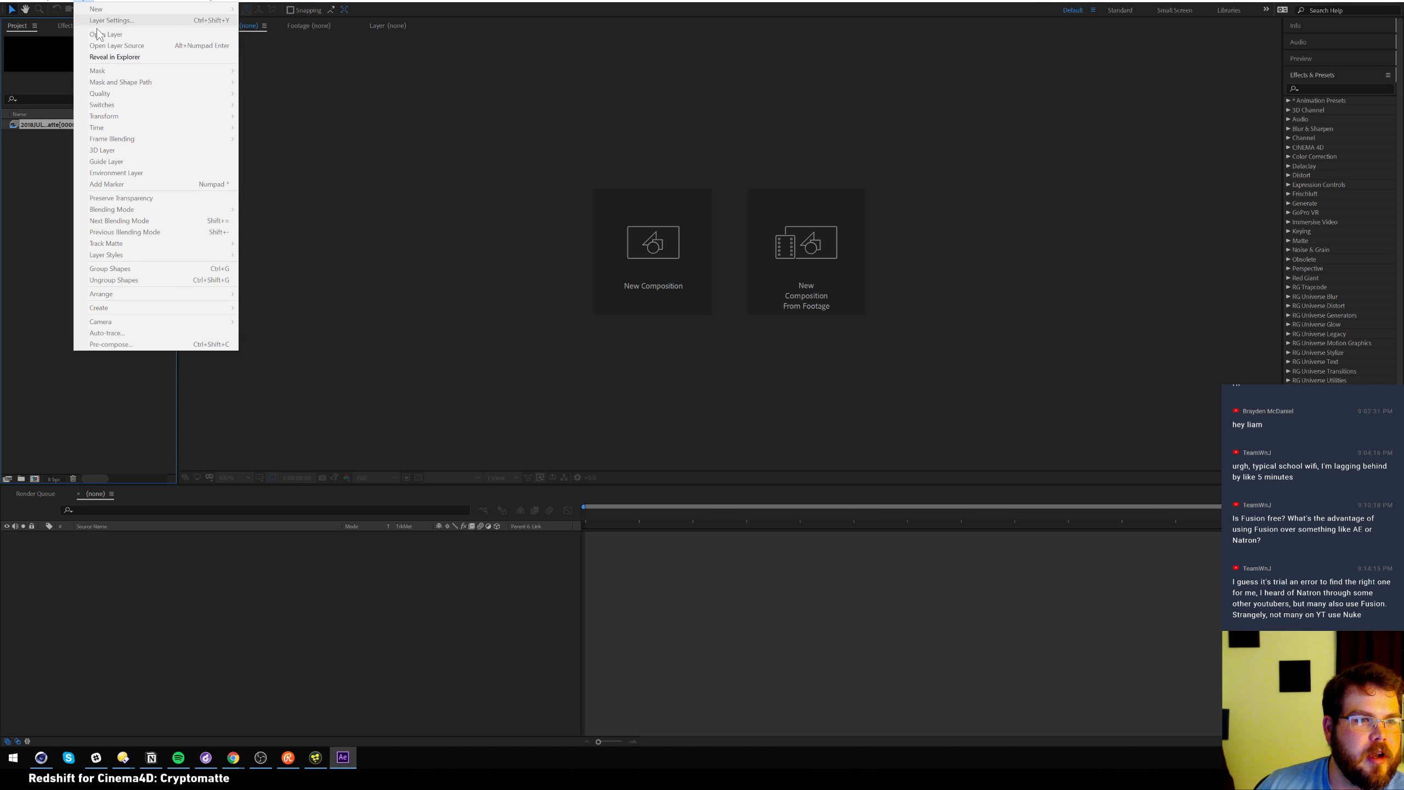
{"action": "mouse_move", "coordinate": [103, 1]}
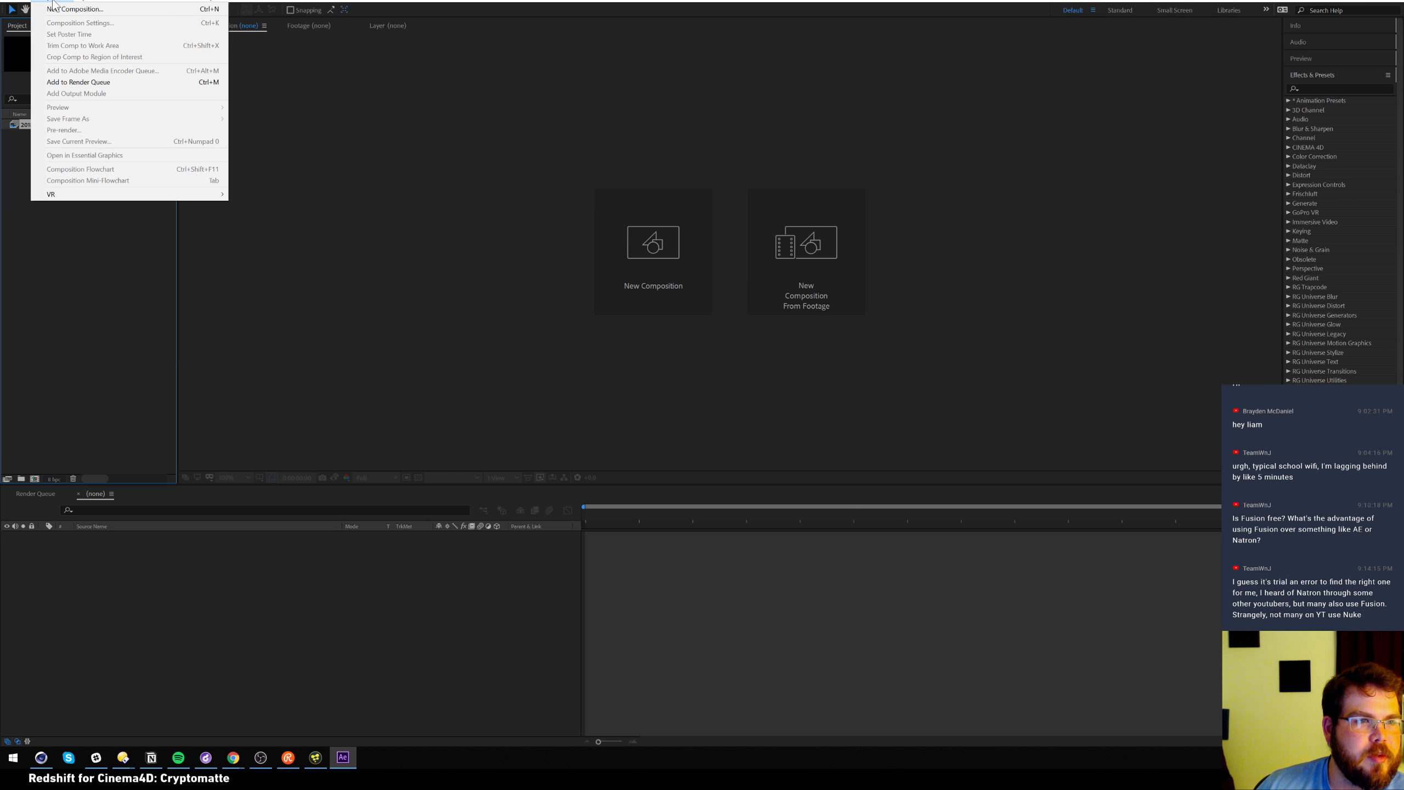
{"action": "mouse_move", "coordinate": [12, 2]}
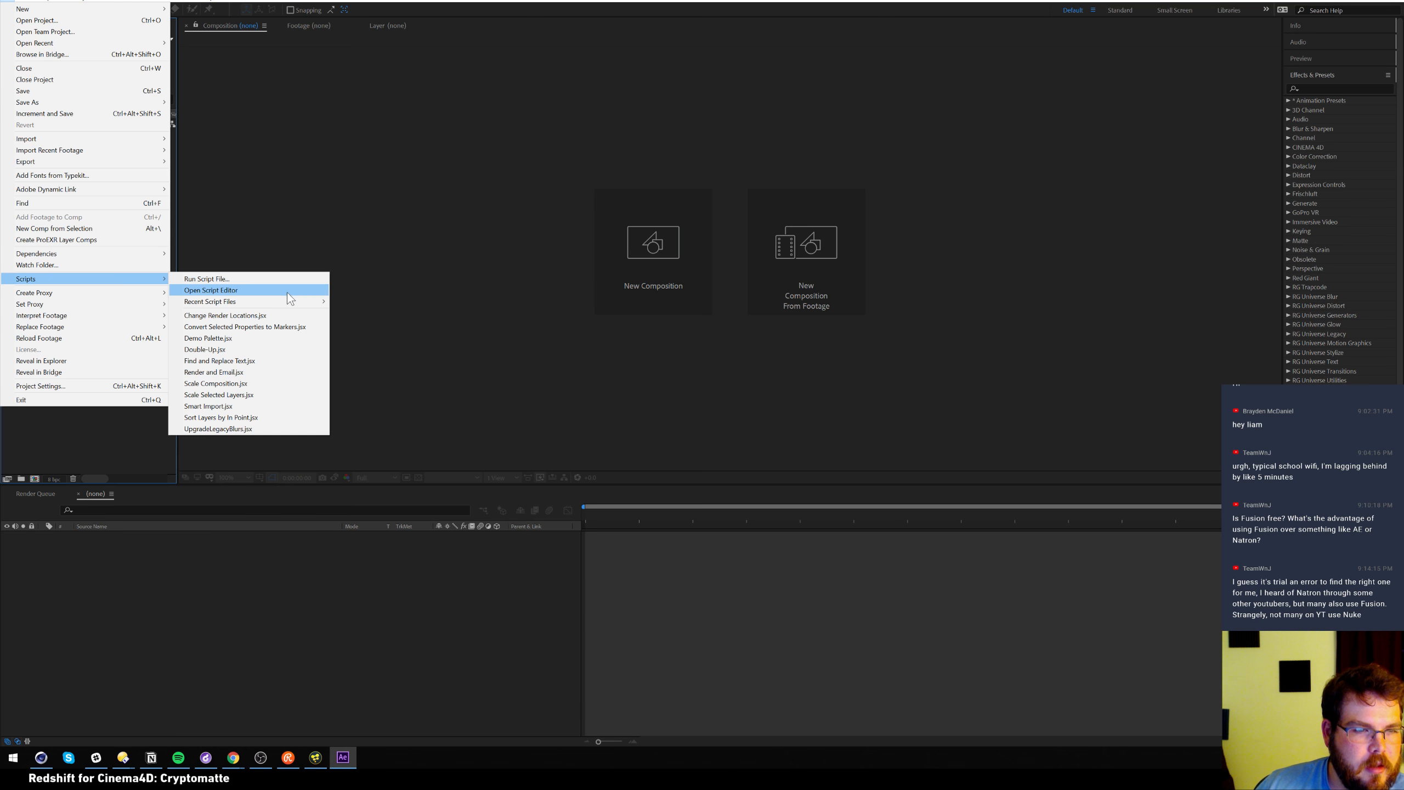
{"action": "mouse_move", "coordinate": [291, 304]}
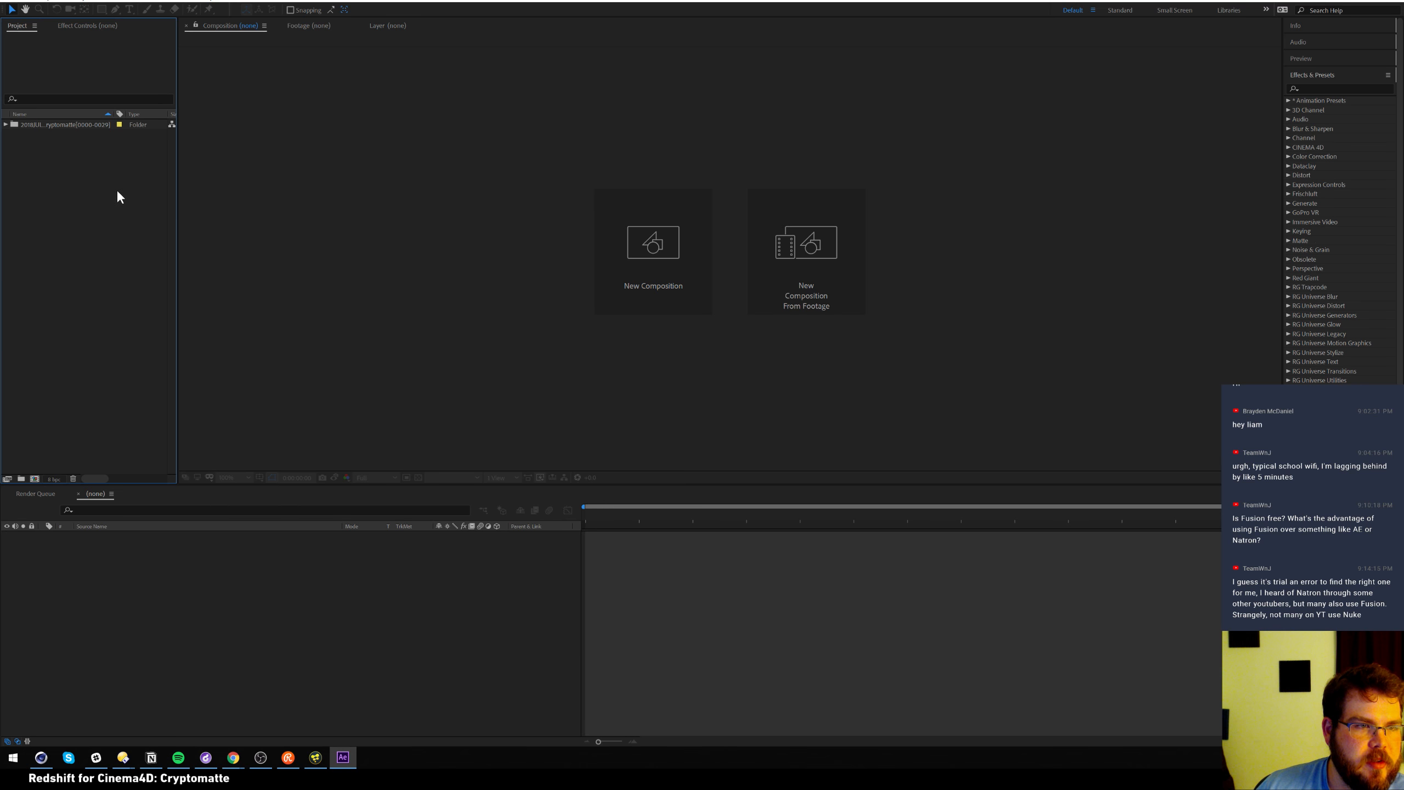
Twirl open the Cryptomatte folder, widen the project list and Name column, and open the assemble comp
{"action": "left_click", "coordinate": [8, 126]}
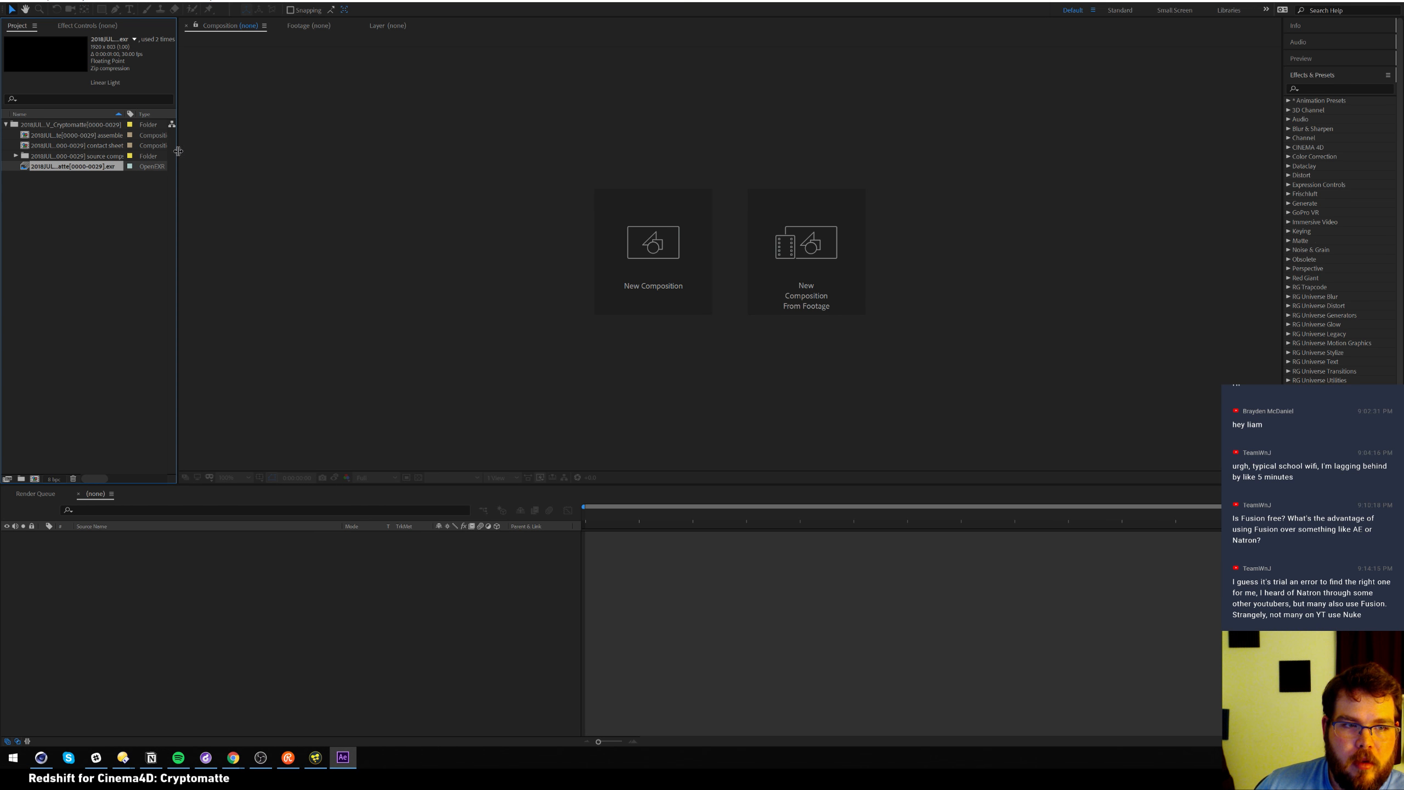
{"action": "left_click_drag", "start_coordinate": [176, 153], "coordinate": [256, 150]}
{"action": "left_click_drag", "start_coordinate": [128, 113], "coordinate": [241, 114]}
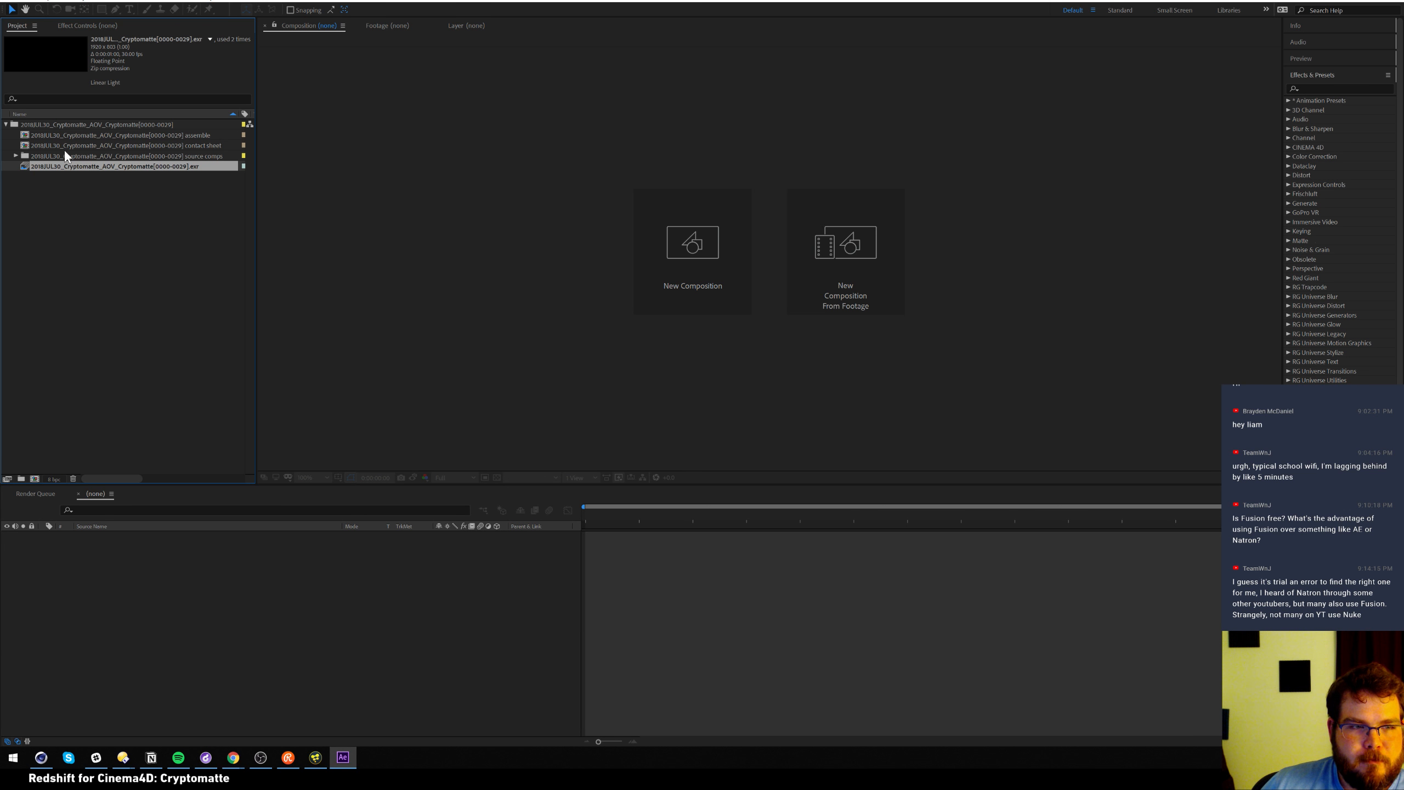
{"action": "left_click", "coordinate": [31, 136]}
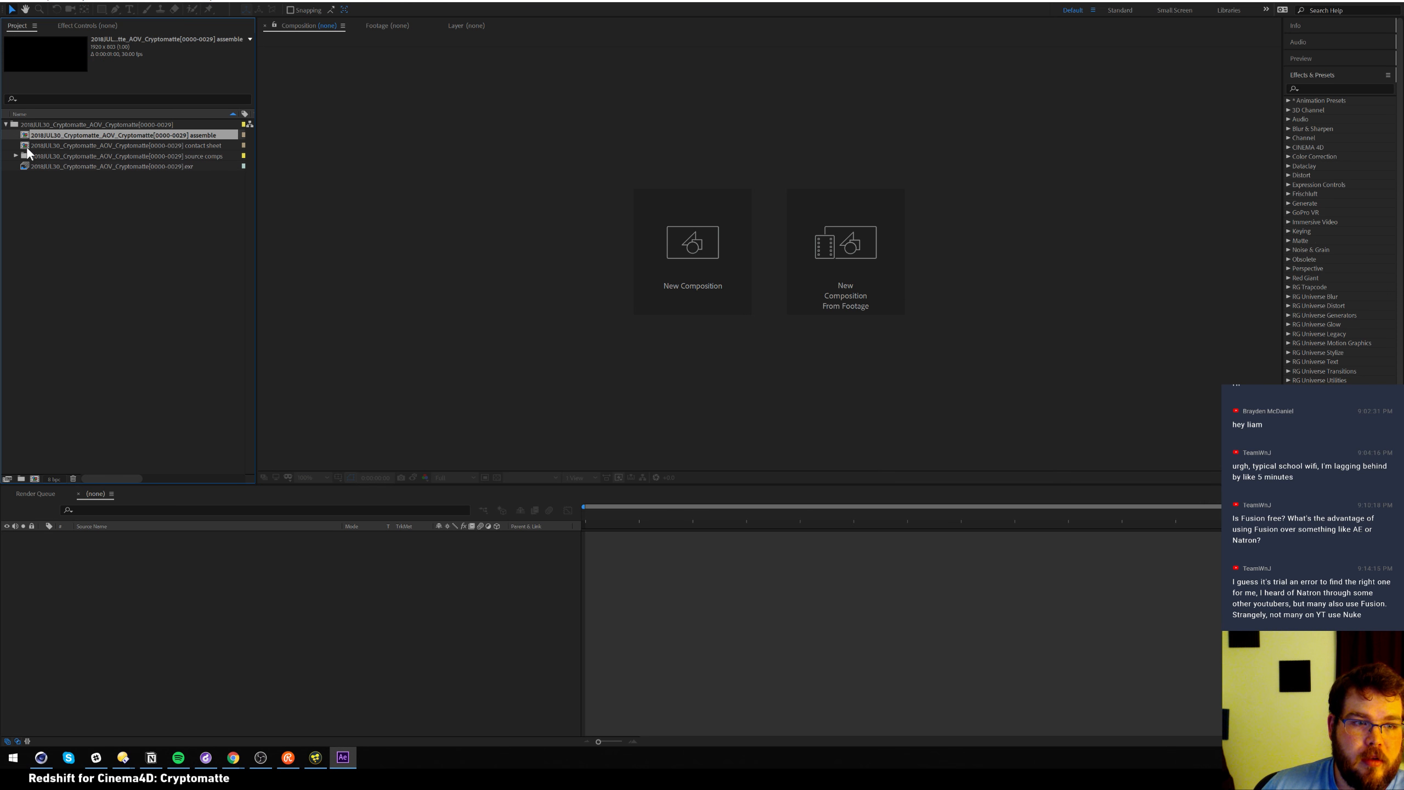
{"action": "double_click", "coordinate": [28, 136]}
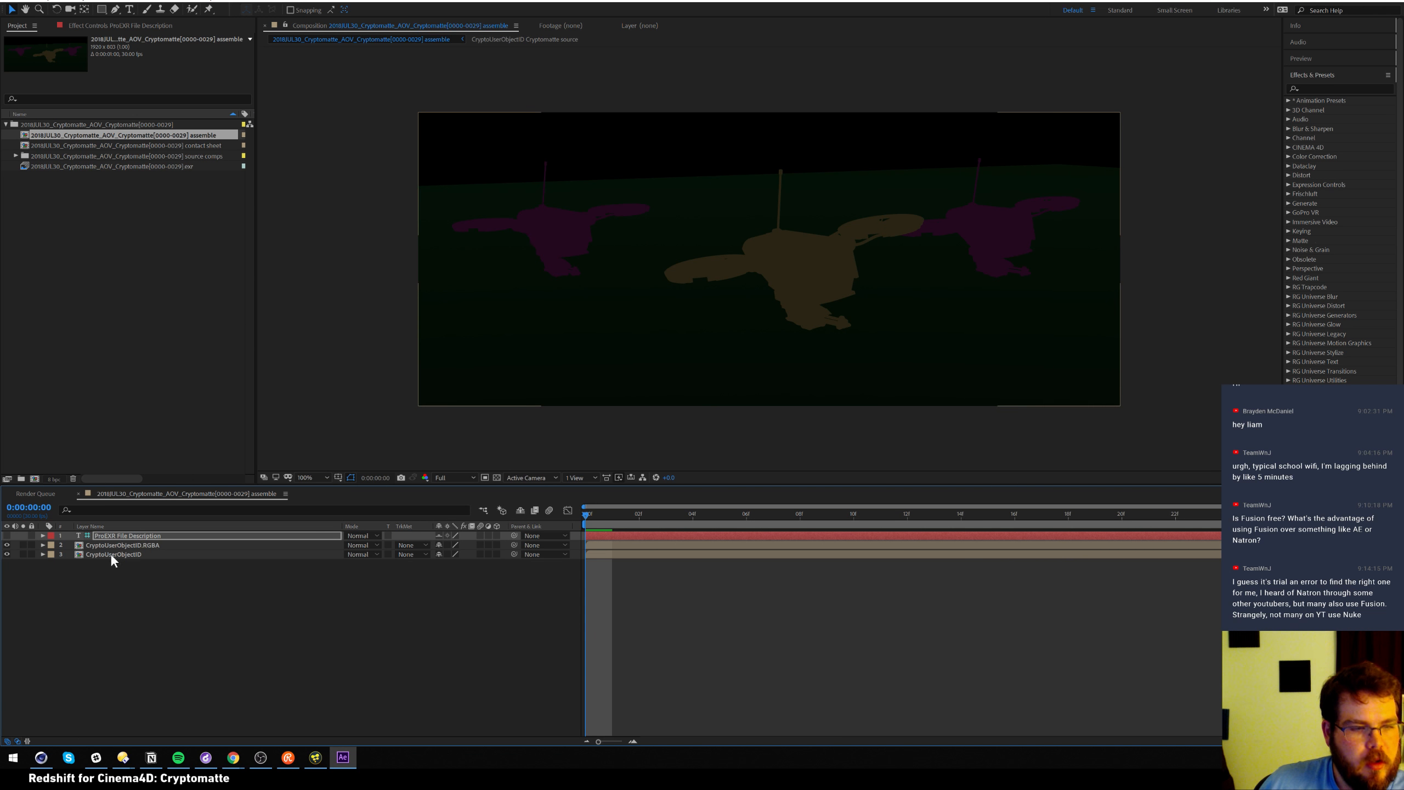
Inspect the RGBA layer's effect settings and briefly toggle the ProEXR File Description overlay
{"action": "left_click", "coordinate": [133, 27]}
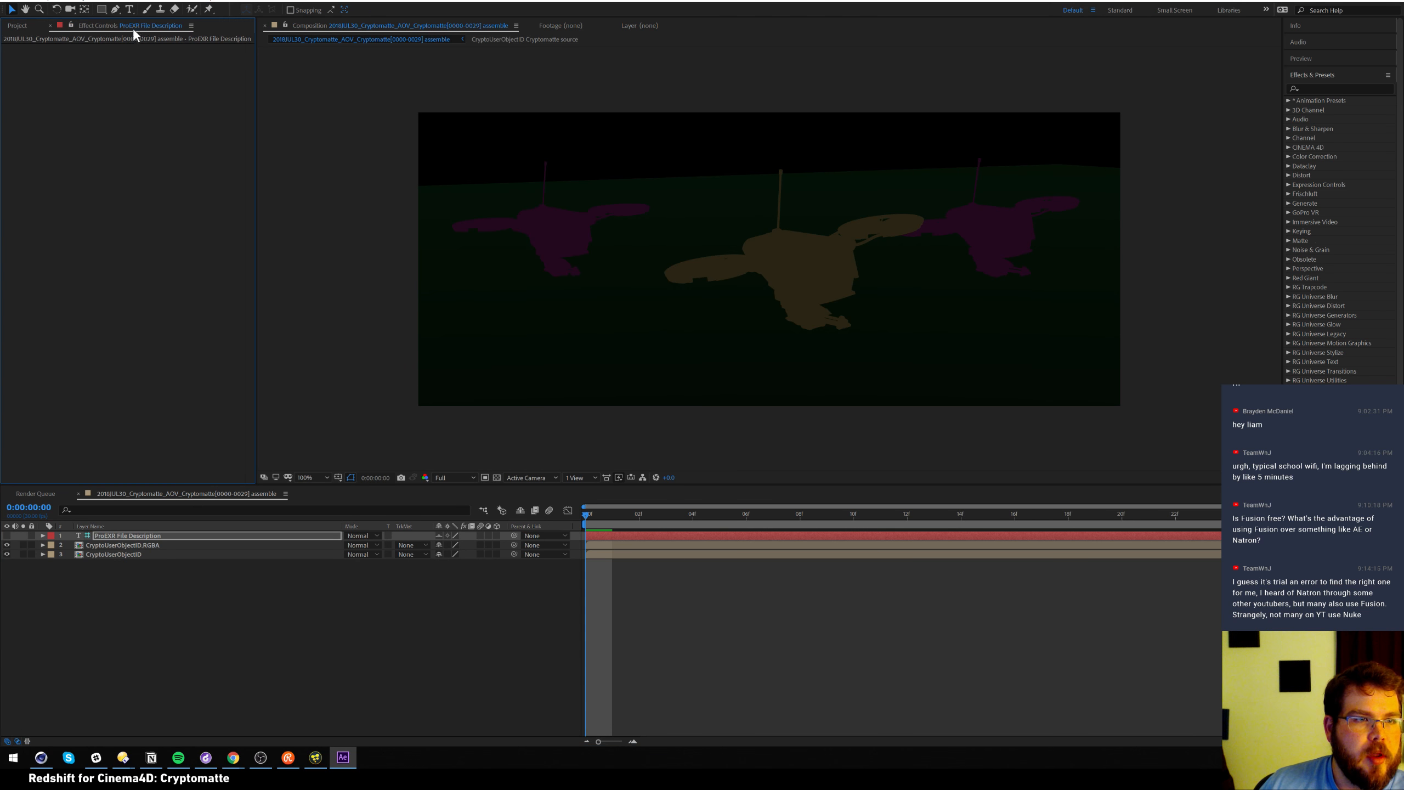
{"action": "left_click", "coordinate": [149, 536]}
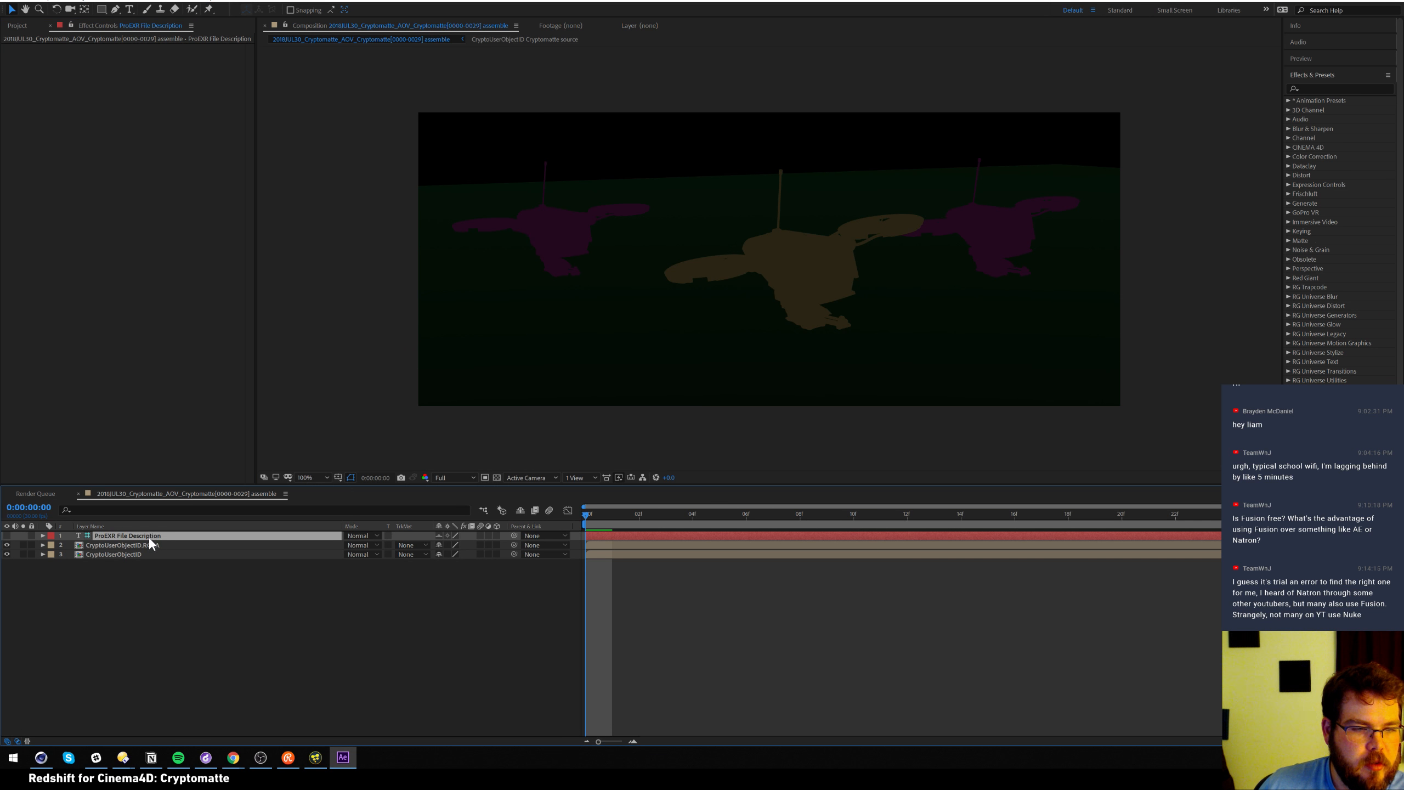
{"action": "left_click", "coordinate": [143, 545]}
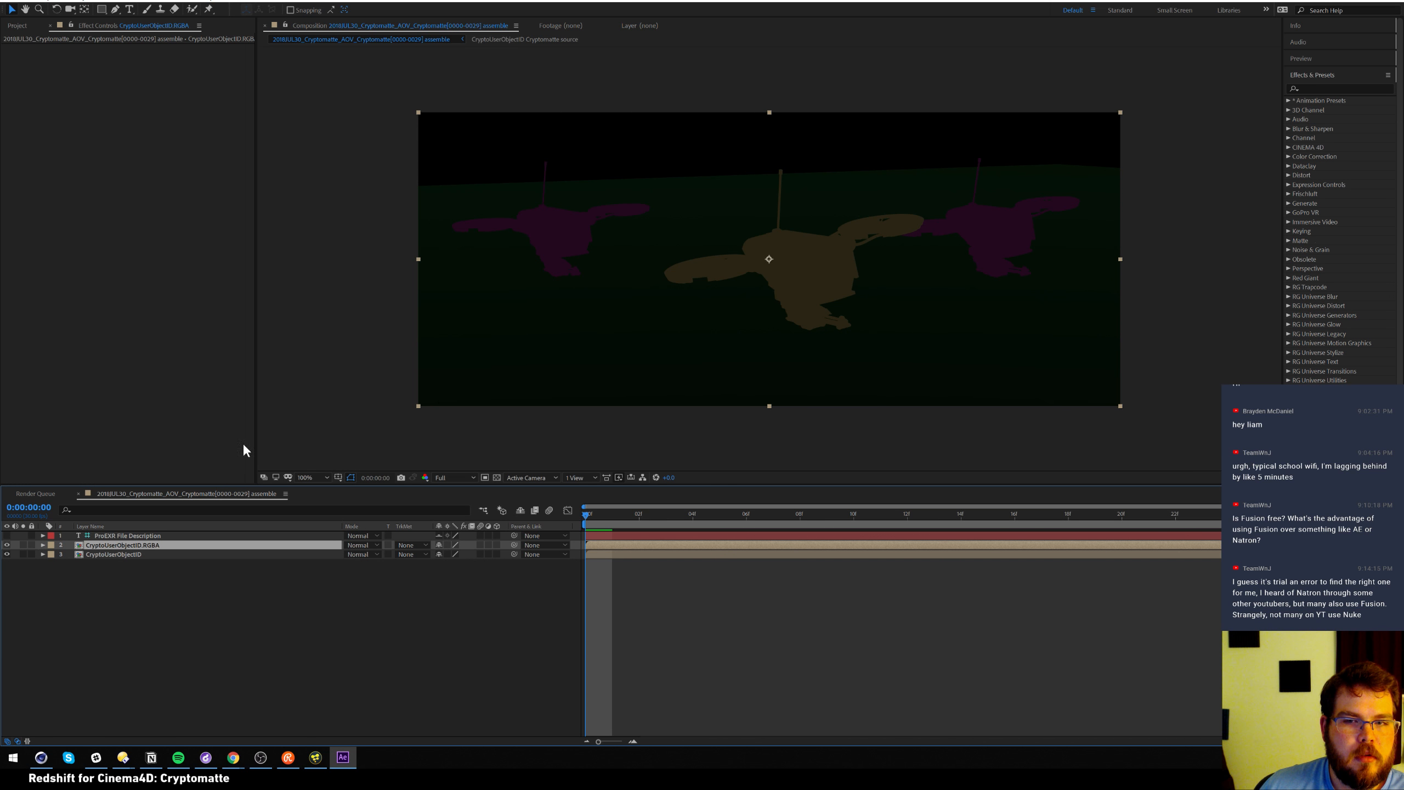
{"action": "left_click", "coordinate": [21, 28]}
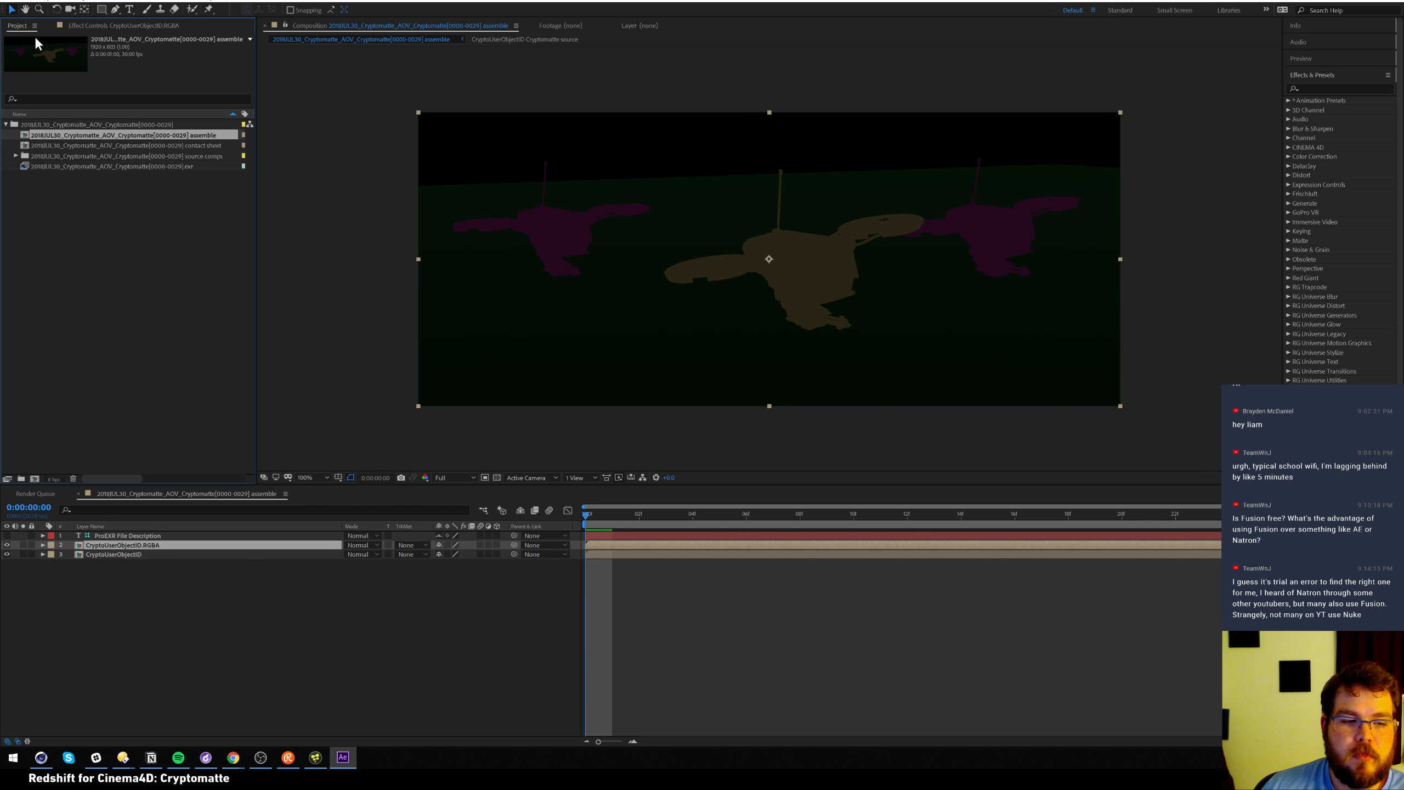
{"action": "left_click", "coordinate": [132, 536]}
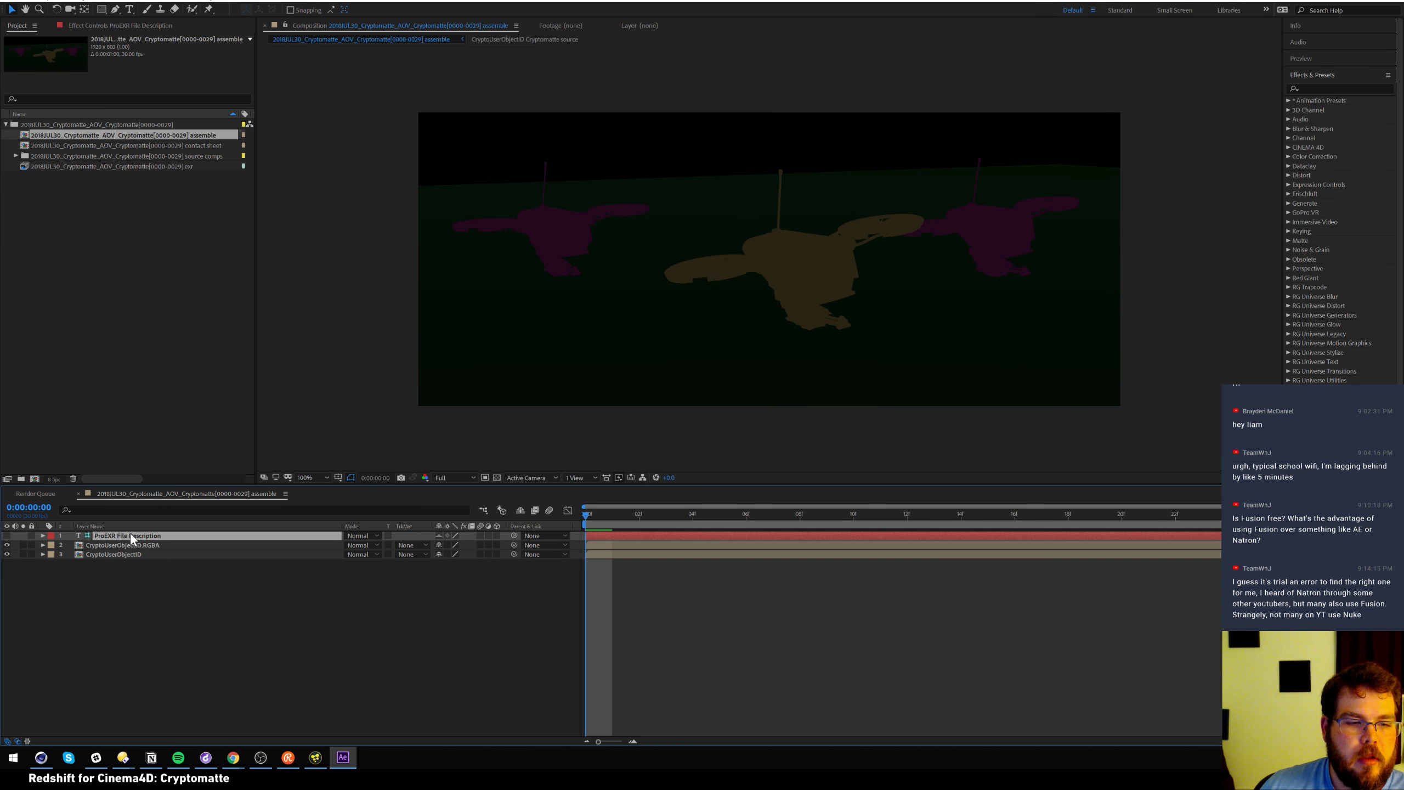
{"action": "left_click", "coordinate": [7, 536]}
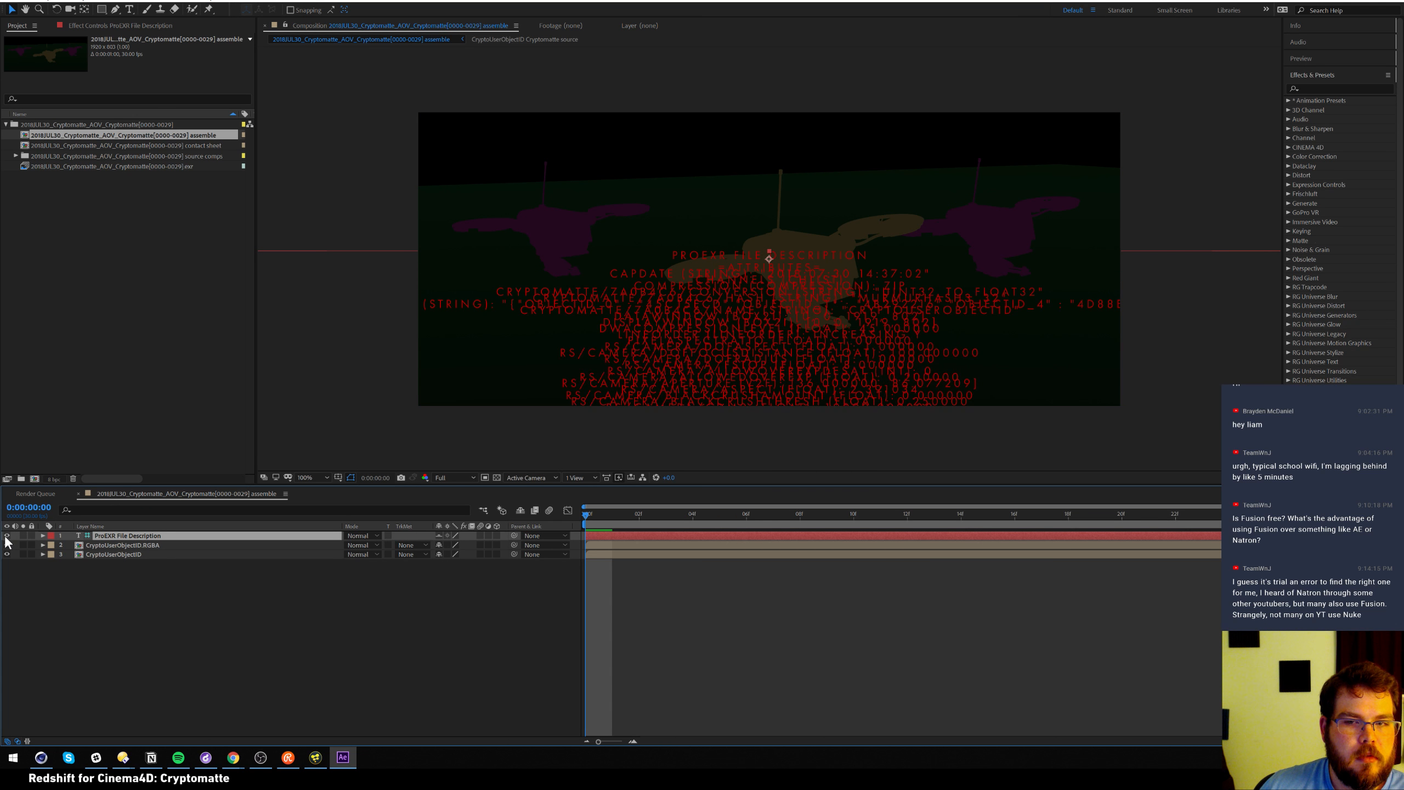
{"action": "left_click", "coordinate": [8, 536]}
Open the contact sheet comp and inspect the CryptoUserObjectID source layer's effect settings
{"action": "double_click", "coordinate": [186, 155]}
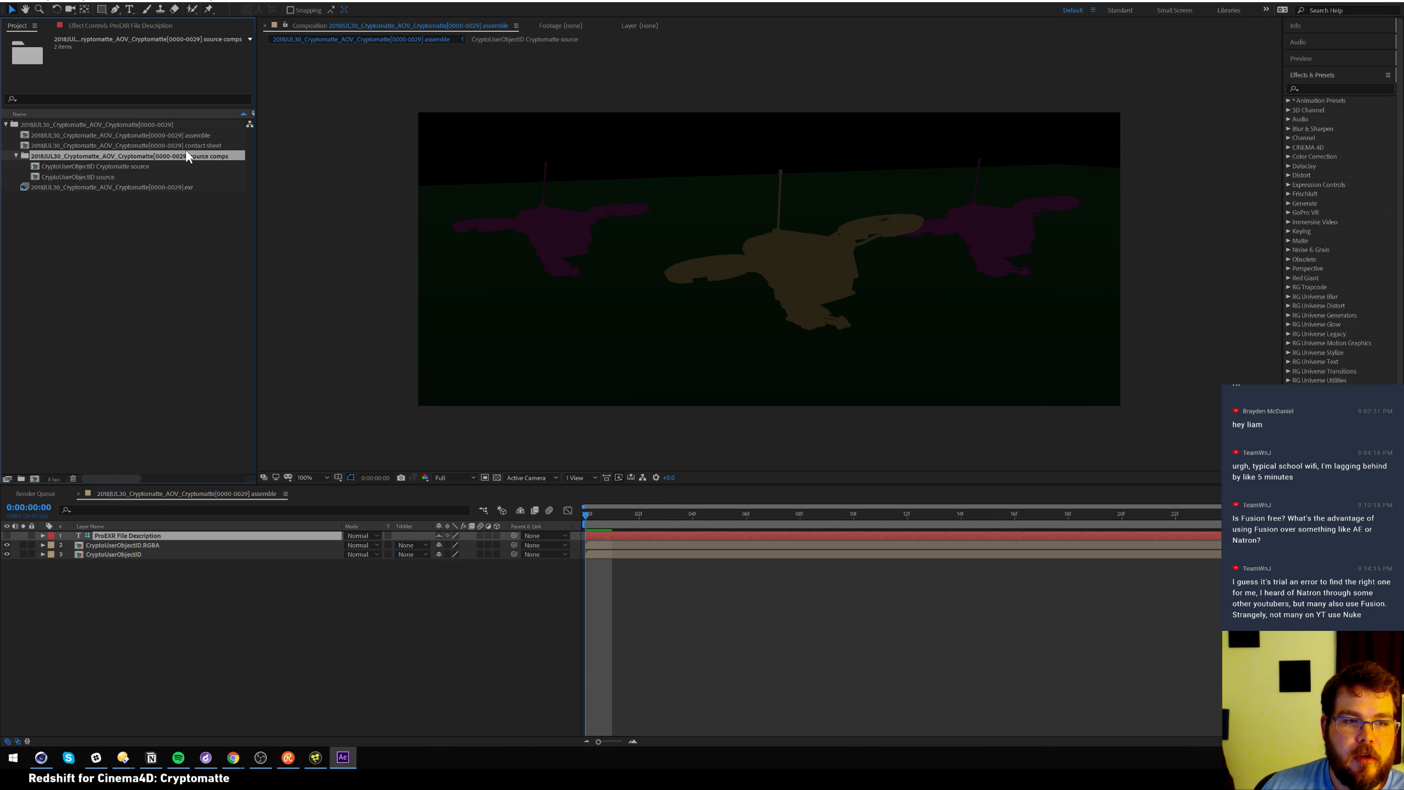
{"action": "double_click", "coordinate": [165, 151]}
{"action": "double_click", "coordinate": [160, 142]}
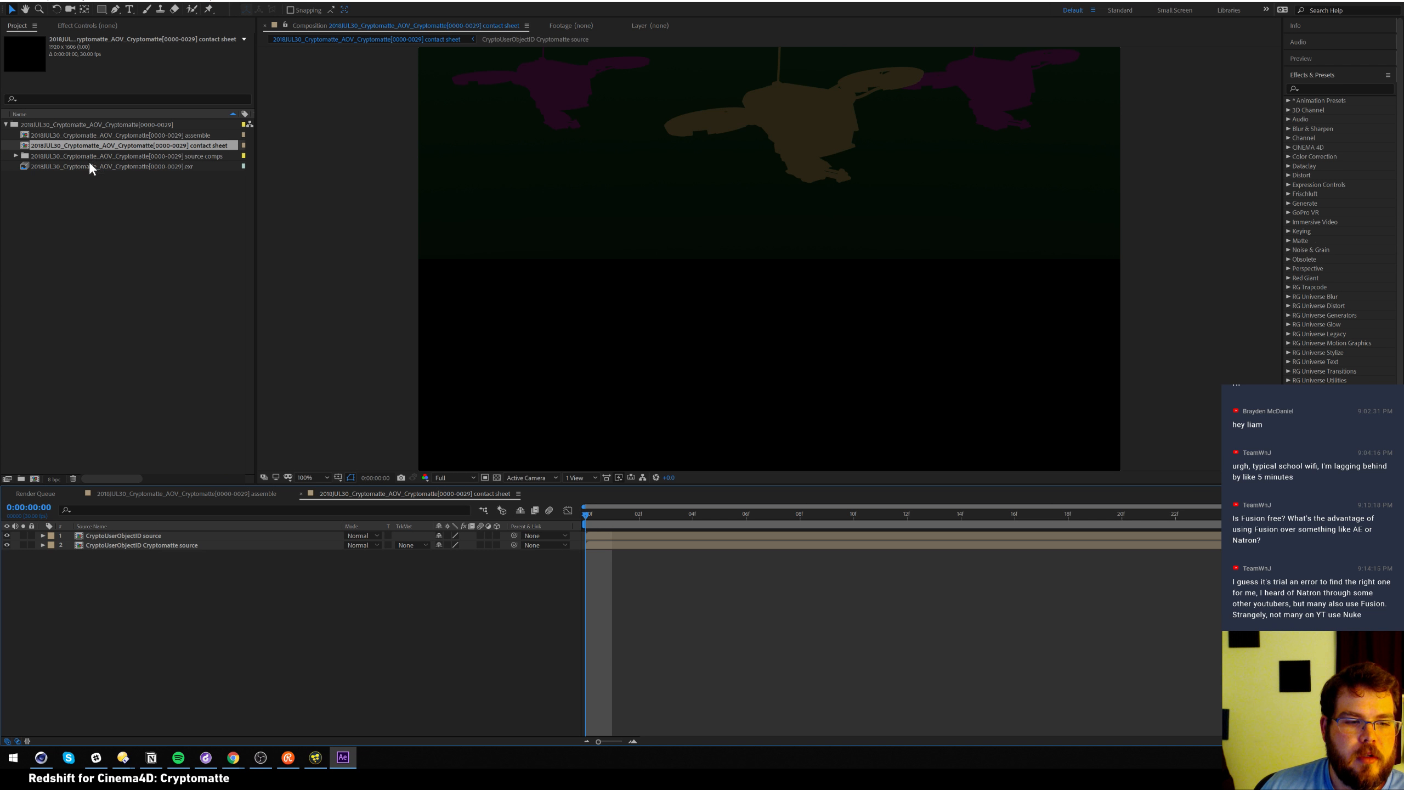
{"action": "left_click", "coordinate": [135, 535]}
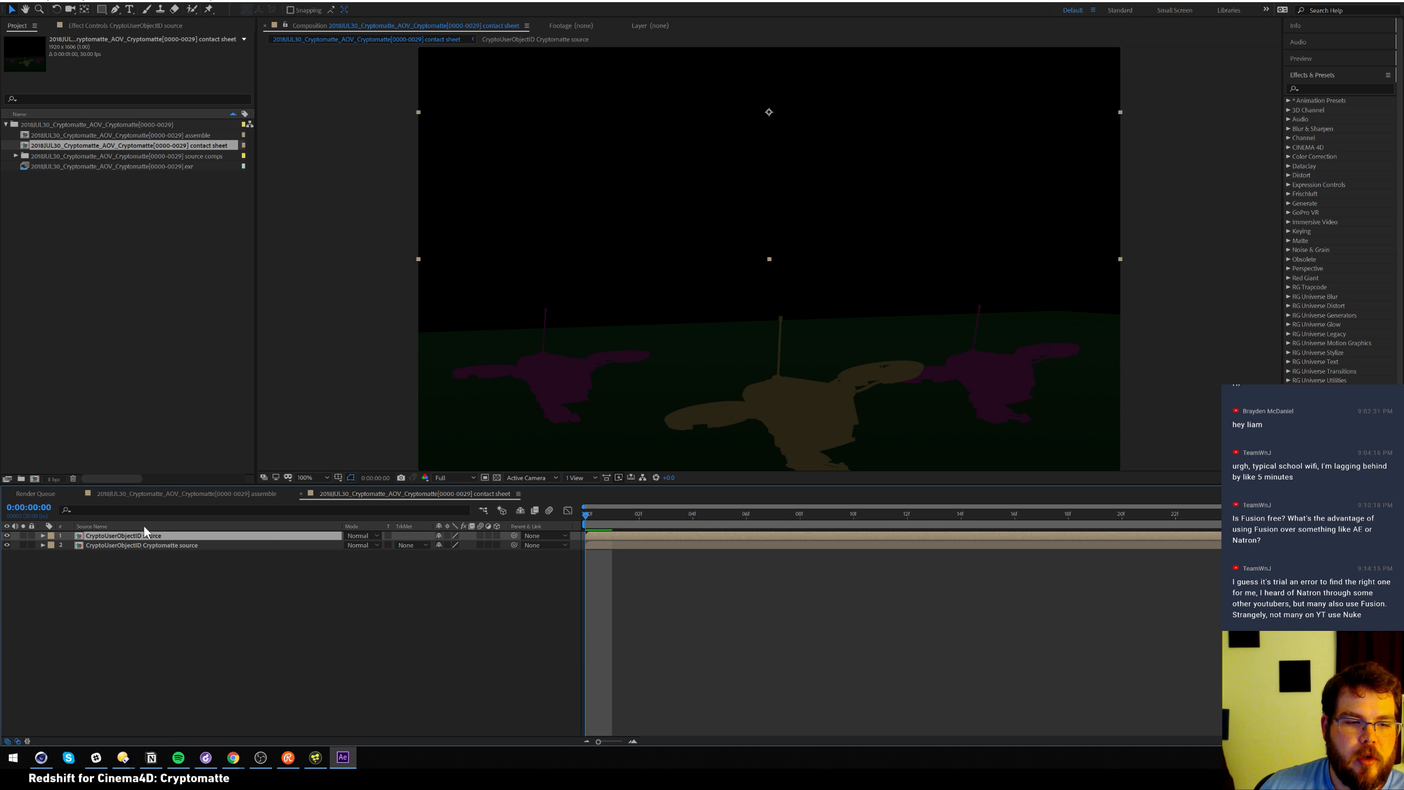
{"action": "left_click", "coordinate": [160, 25]}
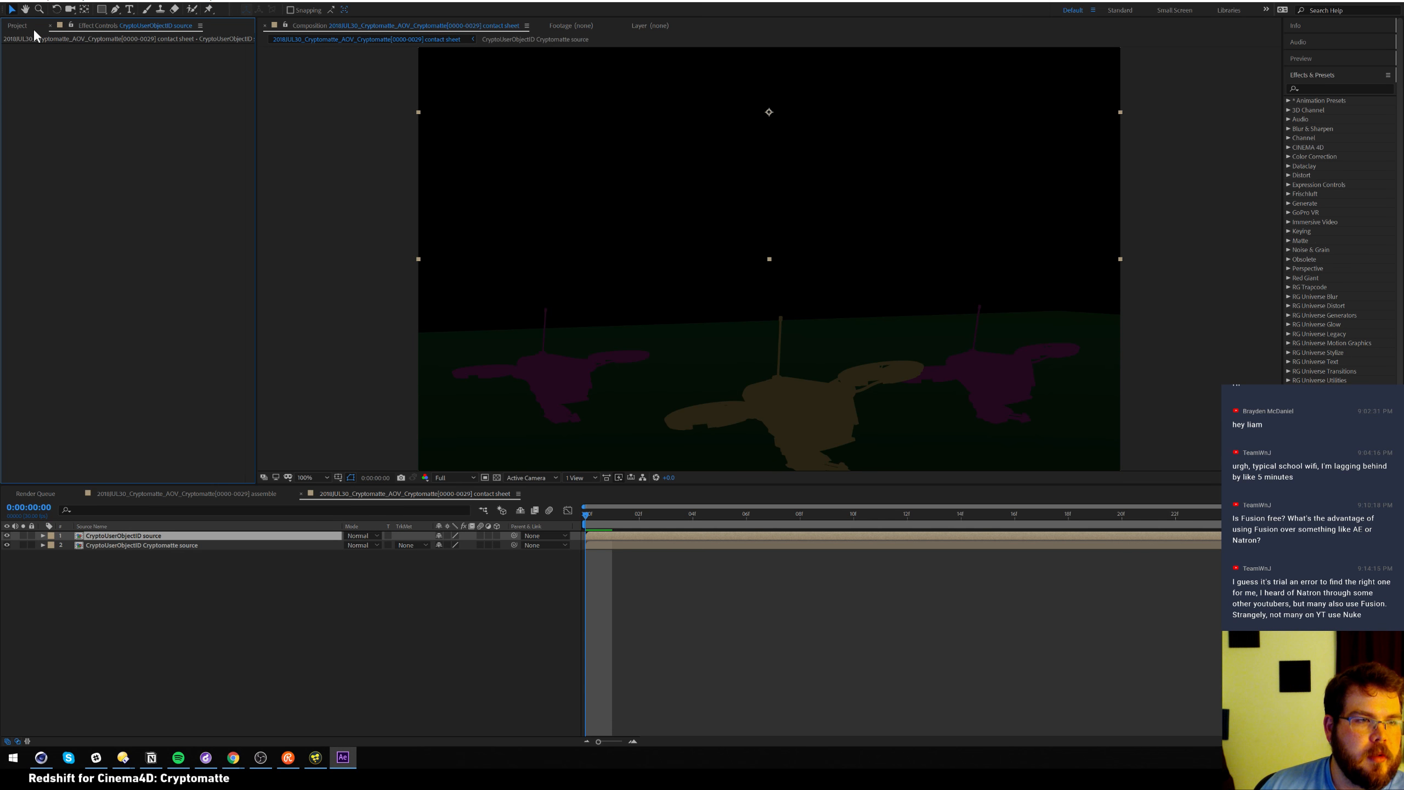
{"action": "left_click", "coordinate": [17, 26]}
Back in the assemble comp, compare layer visibility and move CryptoUserObjectID above the RGBA layer
{"action": "left_click", "coordinate": [233, 497]}
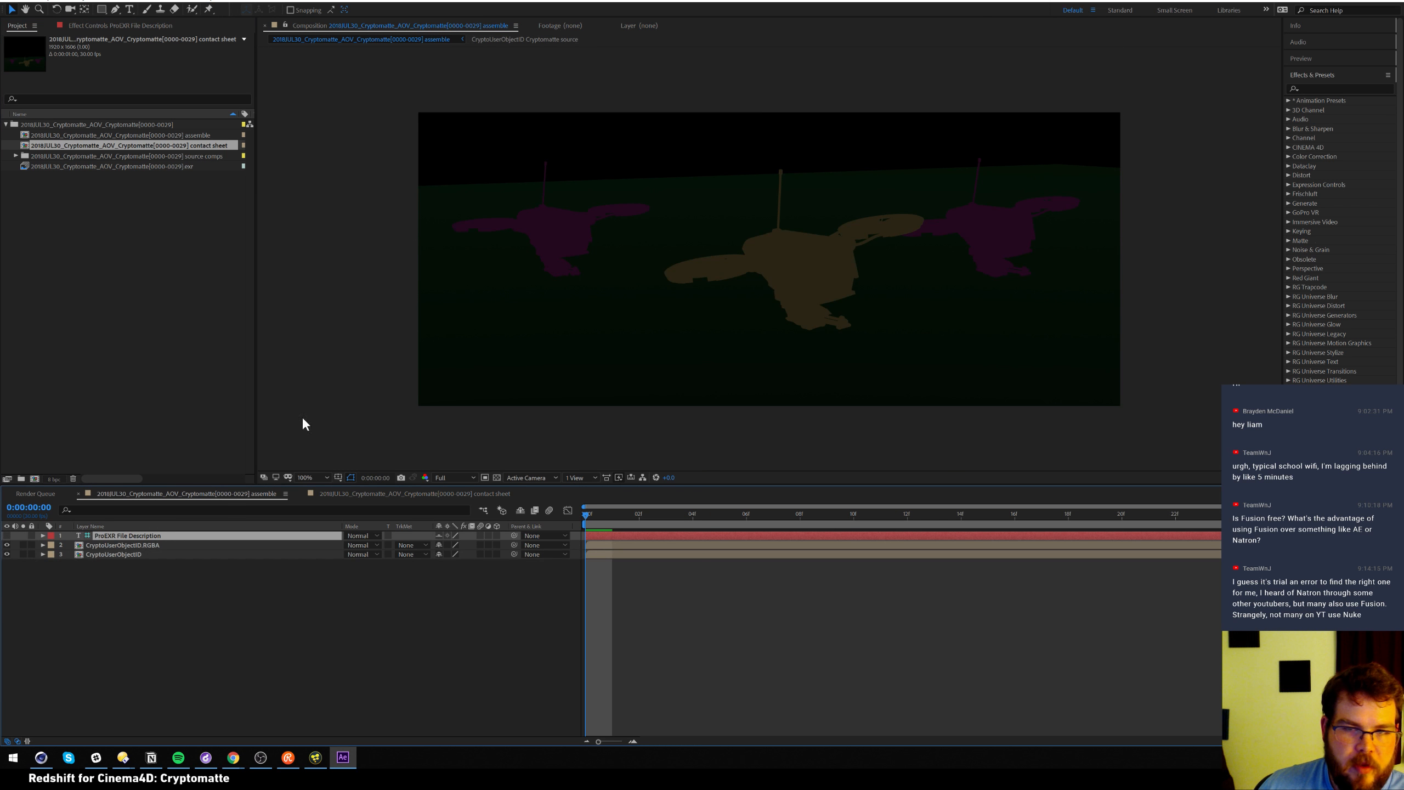
{"action": "left_click", "coordinate": [135, 545]}
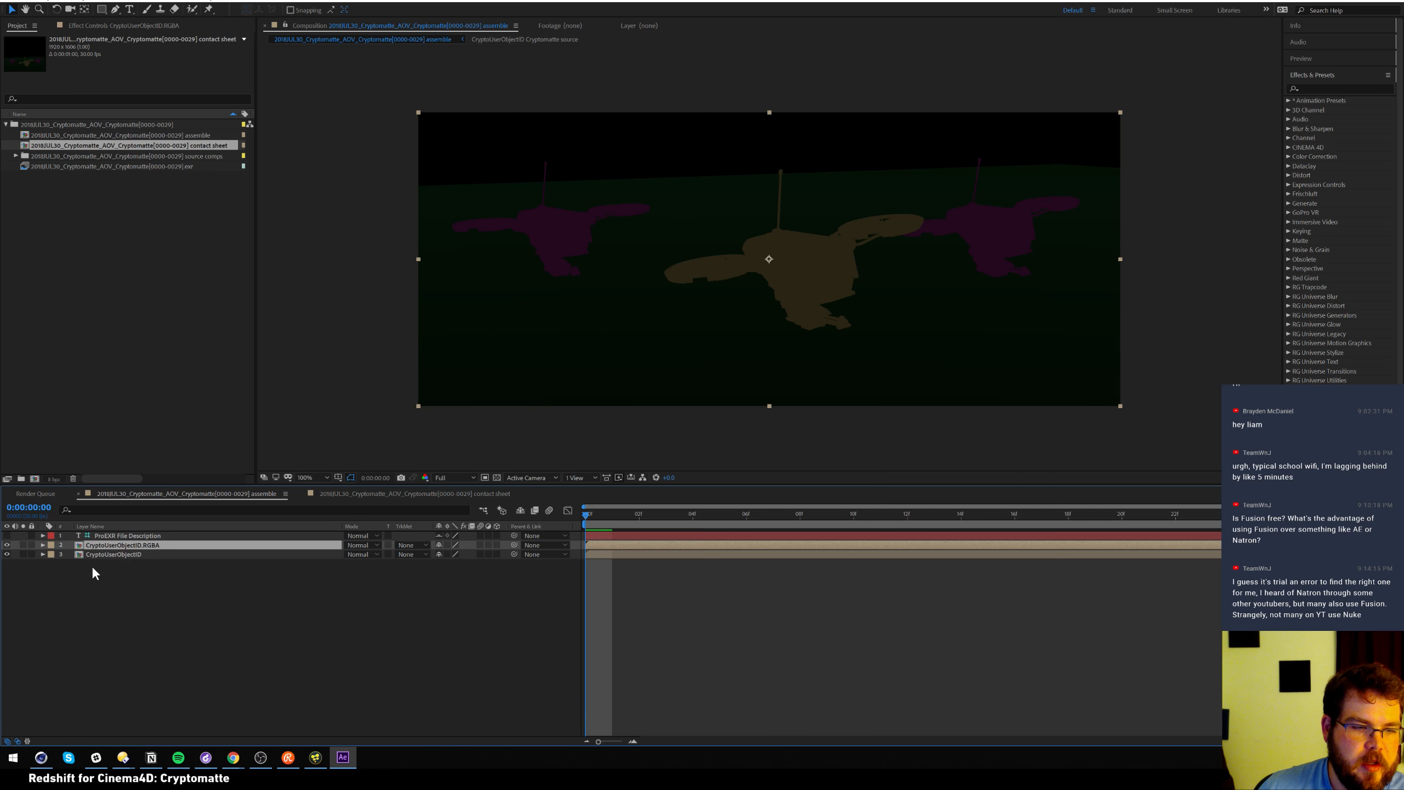
{"action": "left_click", "coordinate": [109, 555]}
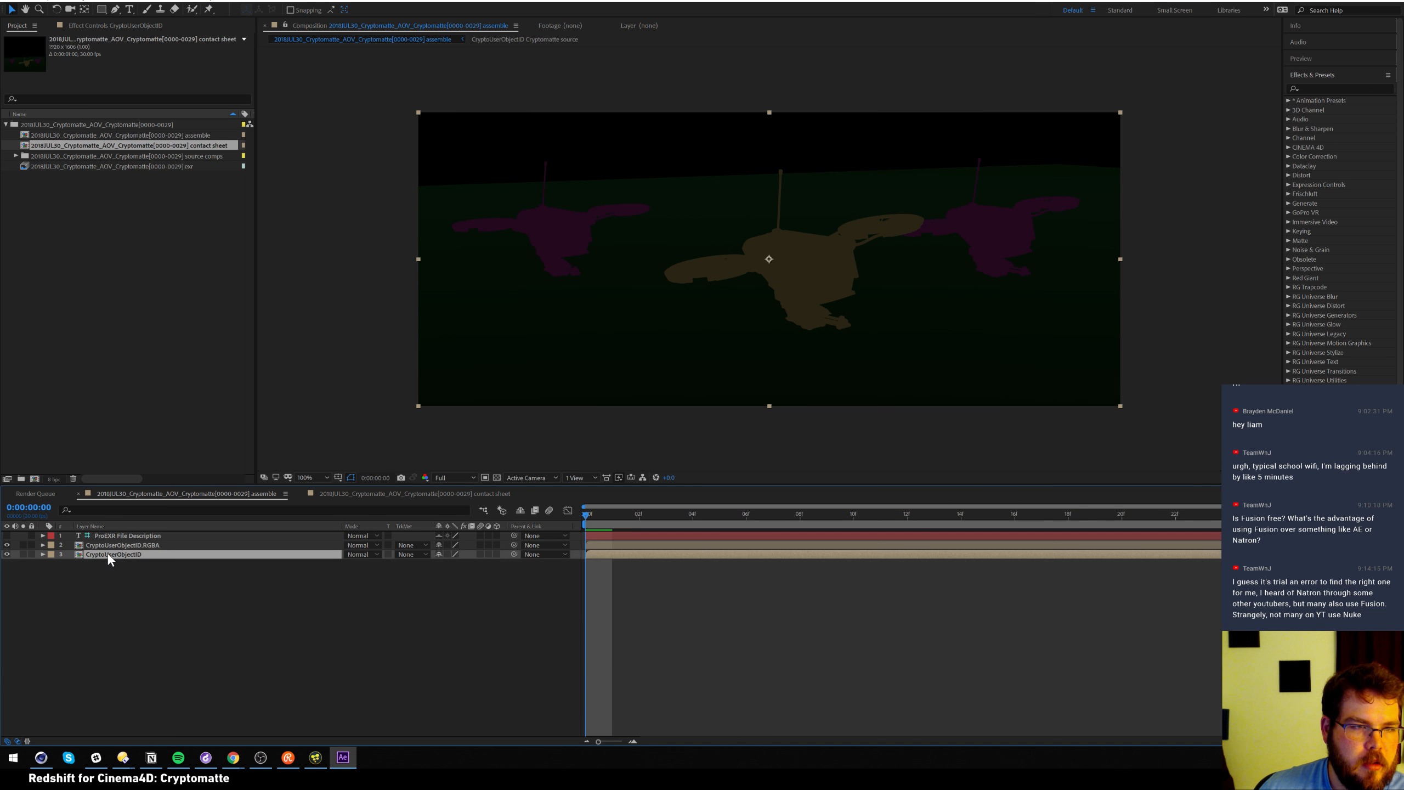
{"action": "left_click", "coordinate": [153, 29]}
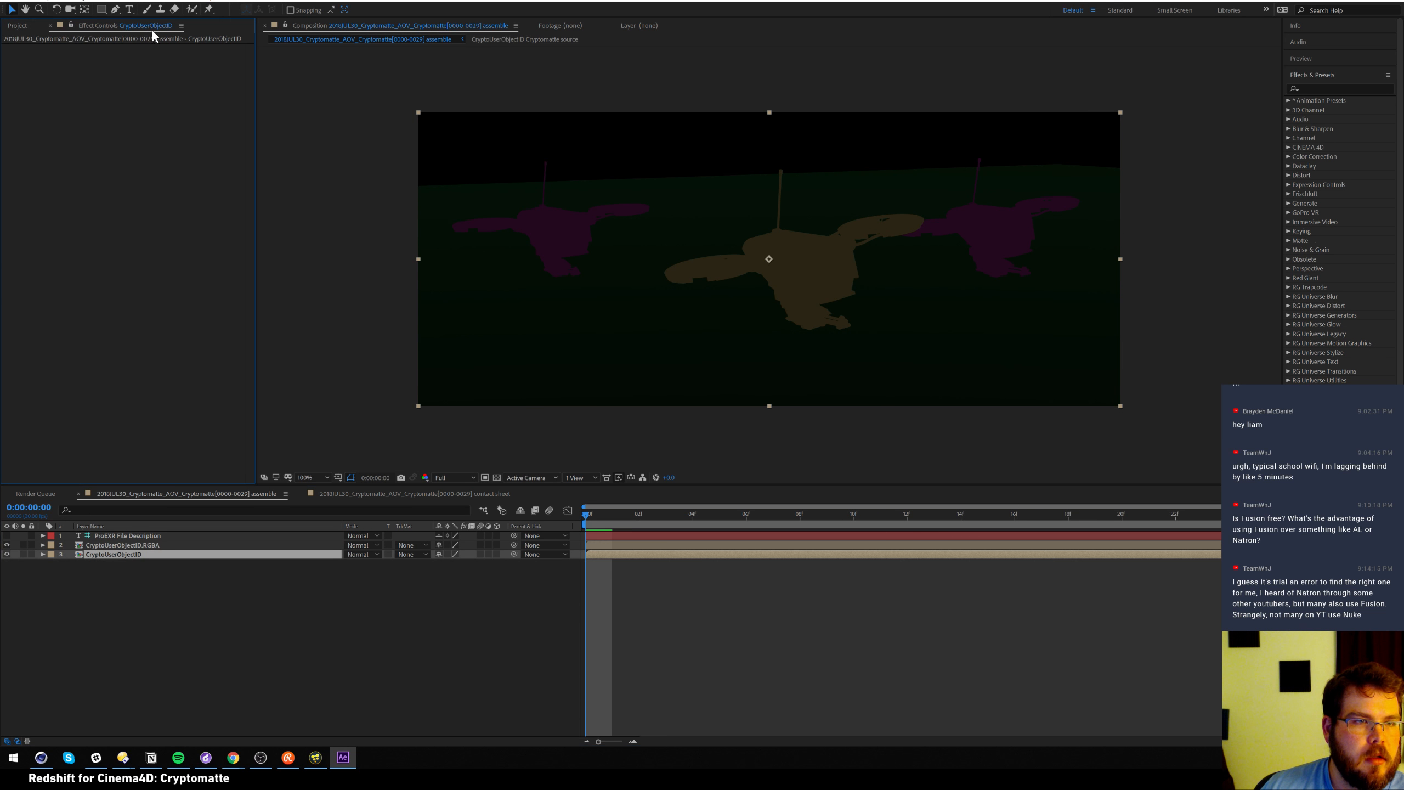
{"action": "left_click", "coordinate": [156, 545]}
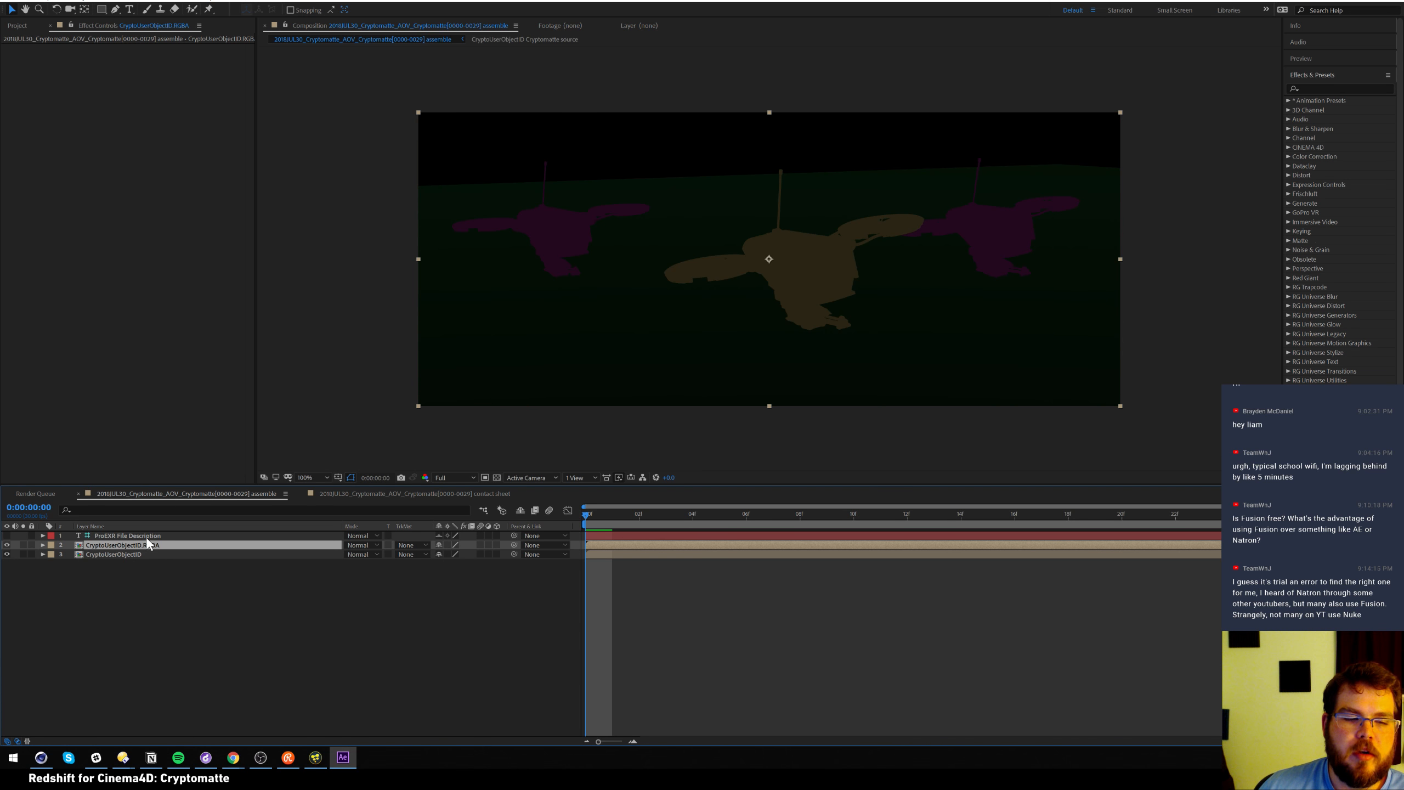
{"action": "left_click", "coordinate": [6, 545]}
{"action": "left_click", "coordinate": [8, 545]}
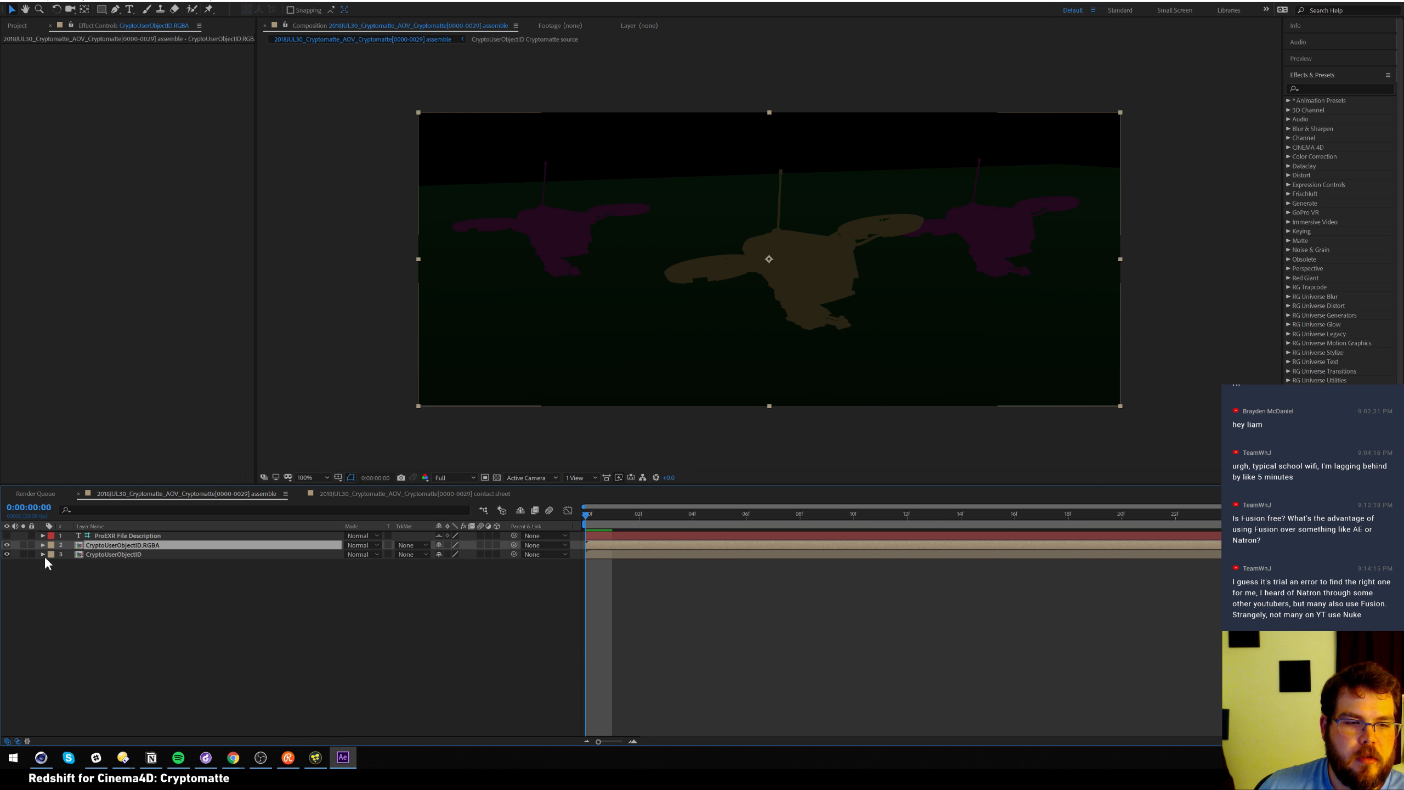
{"action": "left_click", "coordinate": [6, 555]}
{"action": "left_click", "coordinate": [7, 555]}
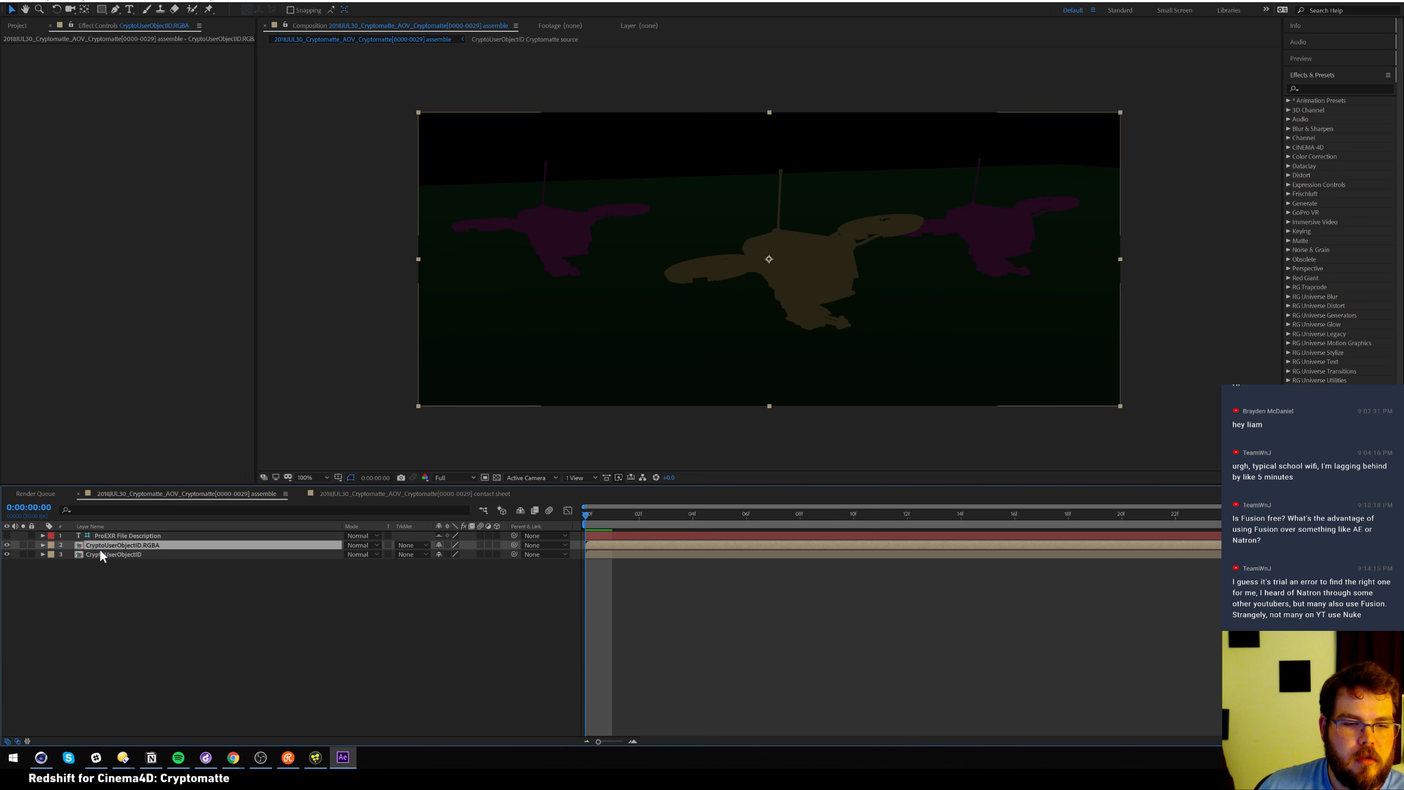
{"action": "left_click", "coordinate": [107, 554]}
{"action": "left_click_drag", "start_coordinate": [112, 546], "coordinate": [112, 543]}
Hide CryptoUserObjectID, open the RGBA layer's source comp and scrub through its first frames
{"action": "left_click", "coordinate": [6, 545]}
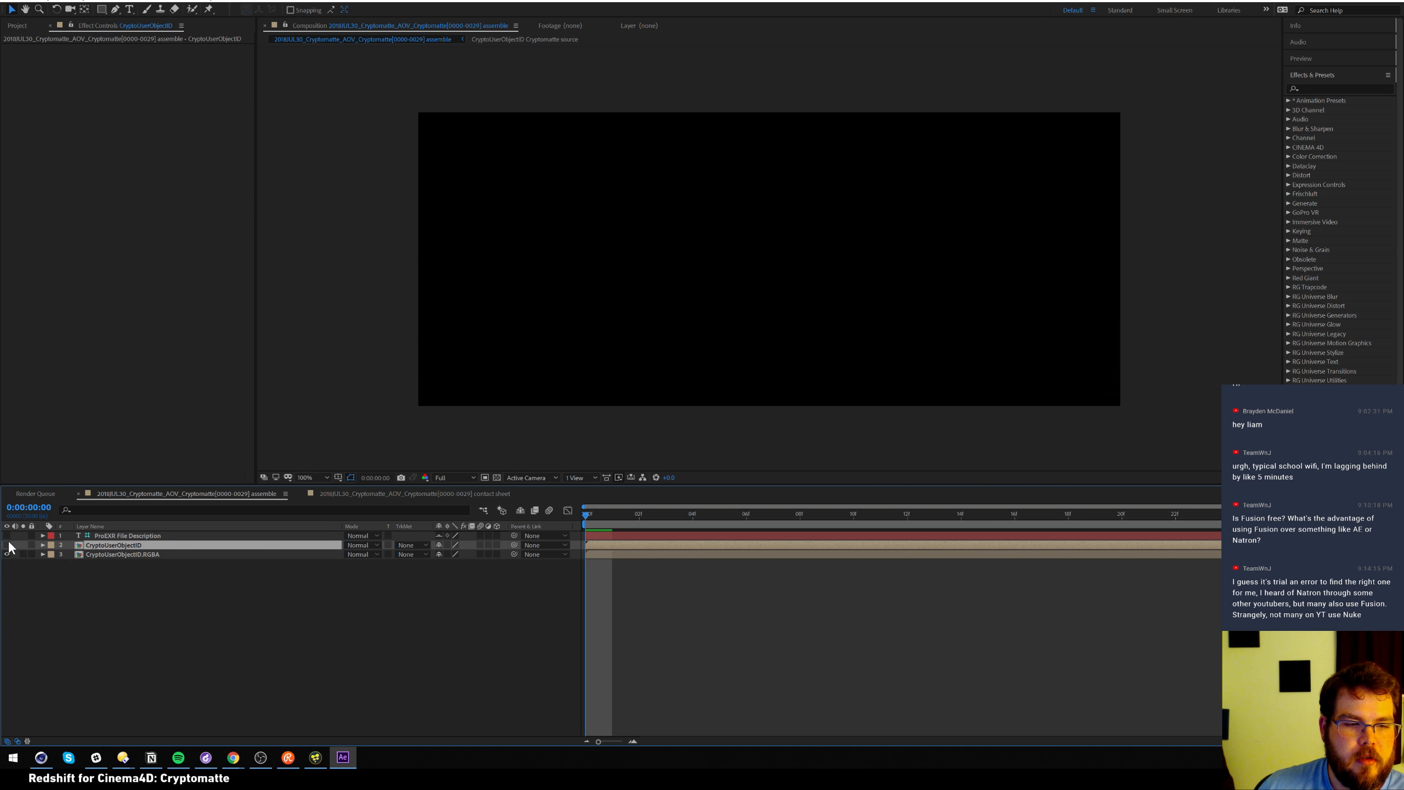
{"action": "double_click", "coordinate": [126, 555]}
{"action": "left_click", "coordinate": [103, 537]}
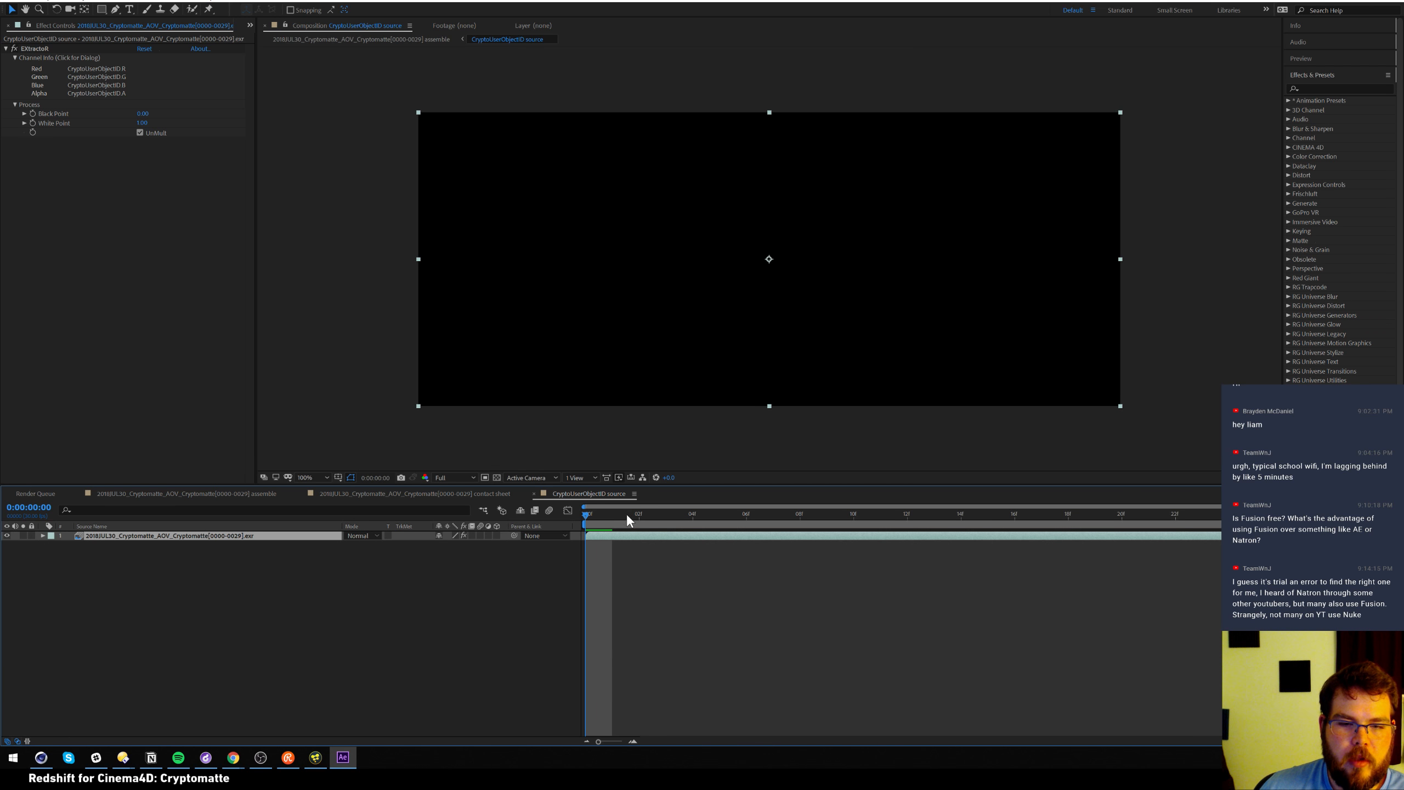
{"action": "left_click_drag", "start_coordinate": [632, 514], "coordinate": [772, 514]}
{"action": "left_click_drag", "start_coordinate": [866, 520], "coordinate": [540, 526]}
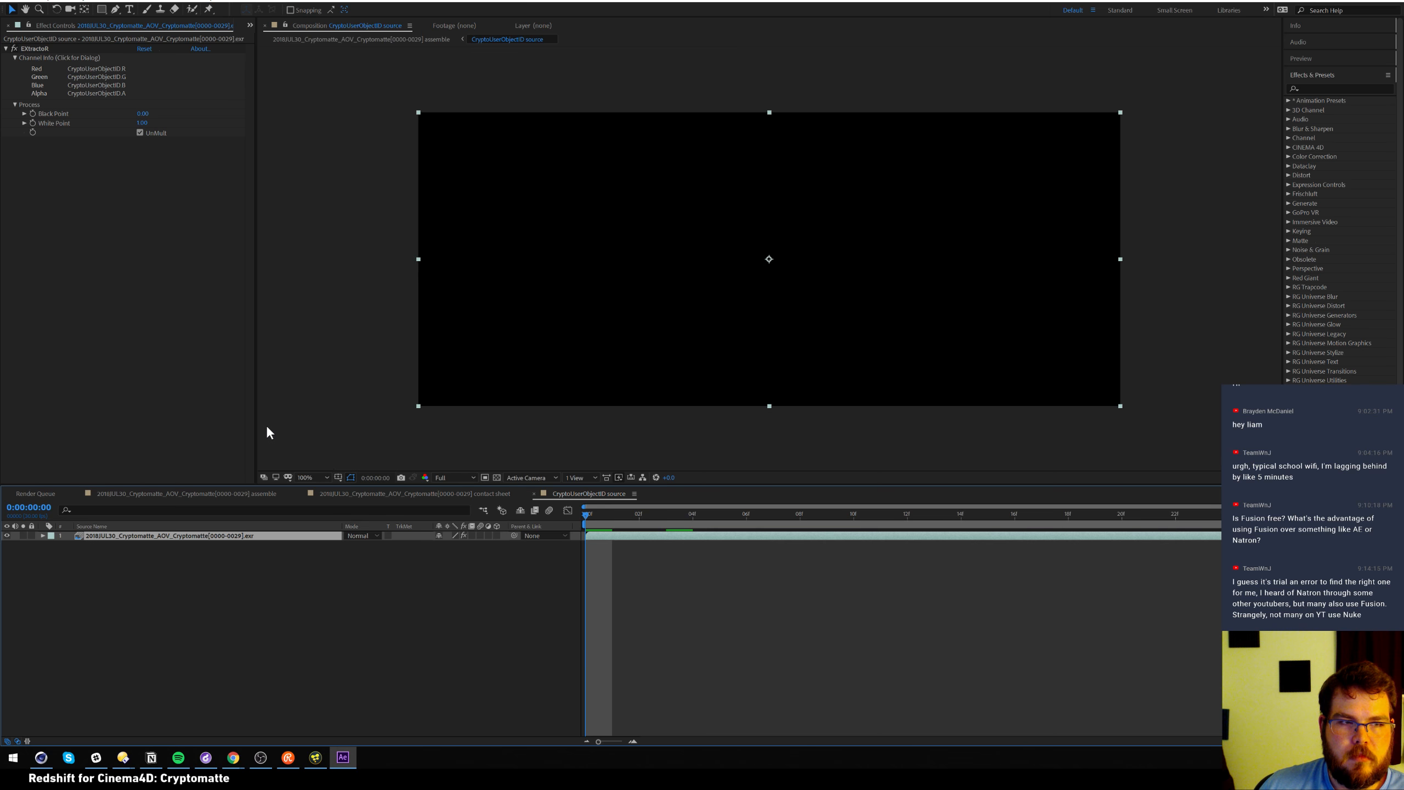
{"action": "left_click_drag", "start_coordinate": [636, 516], "coordinate": [829, 522]}
Restore the Project panel's item list and select the EXR footage item
{"action": "left_click", "coordinate": [50, 494]}
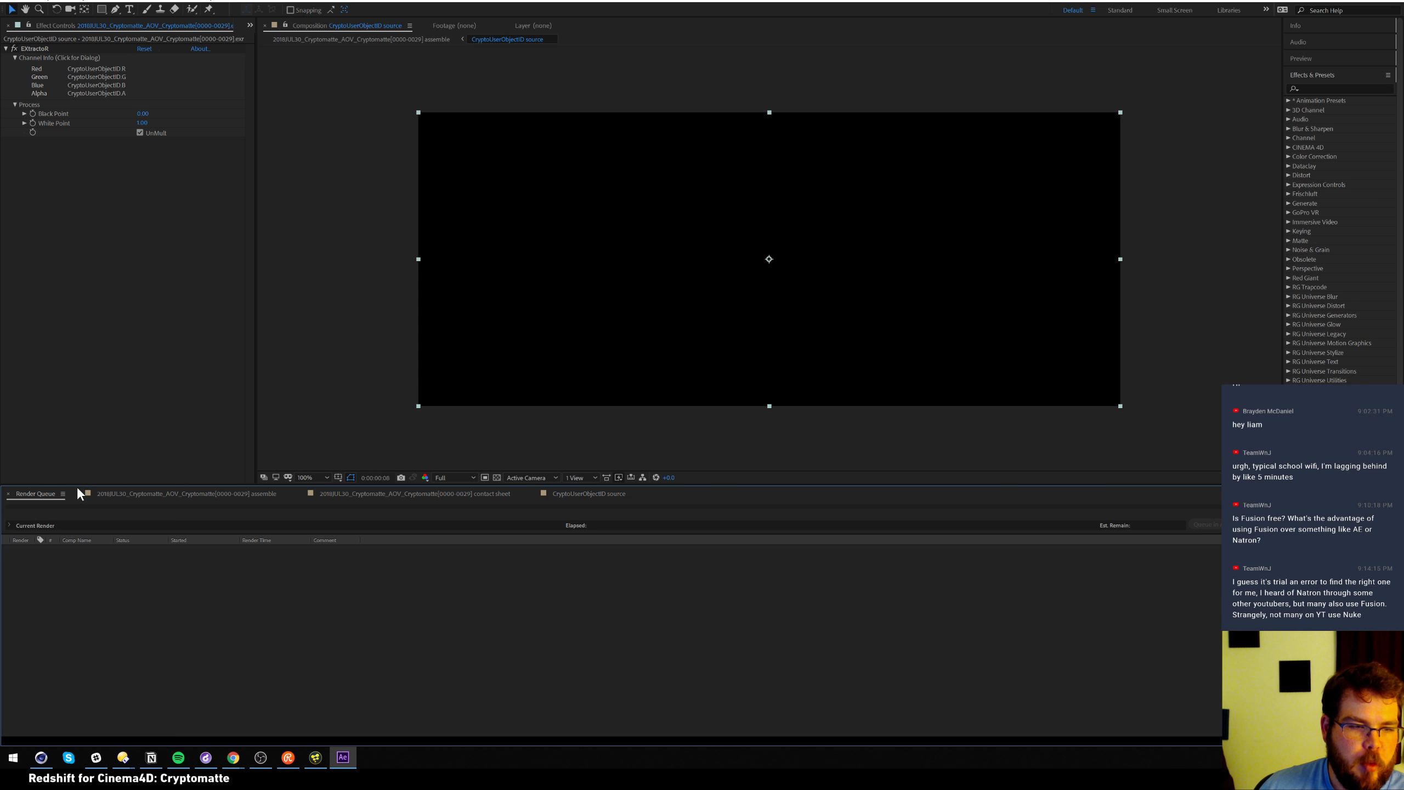
{"action": "left_click", "coordinate": [250, 25]}
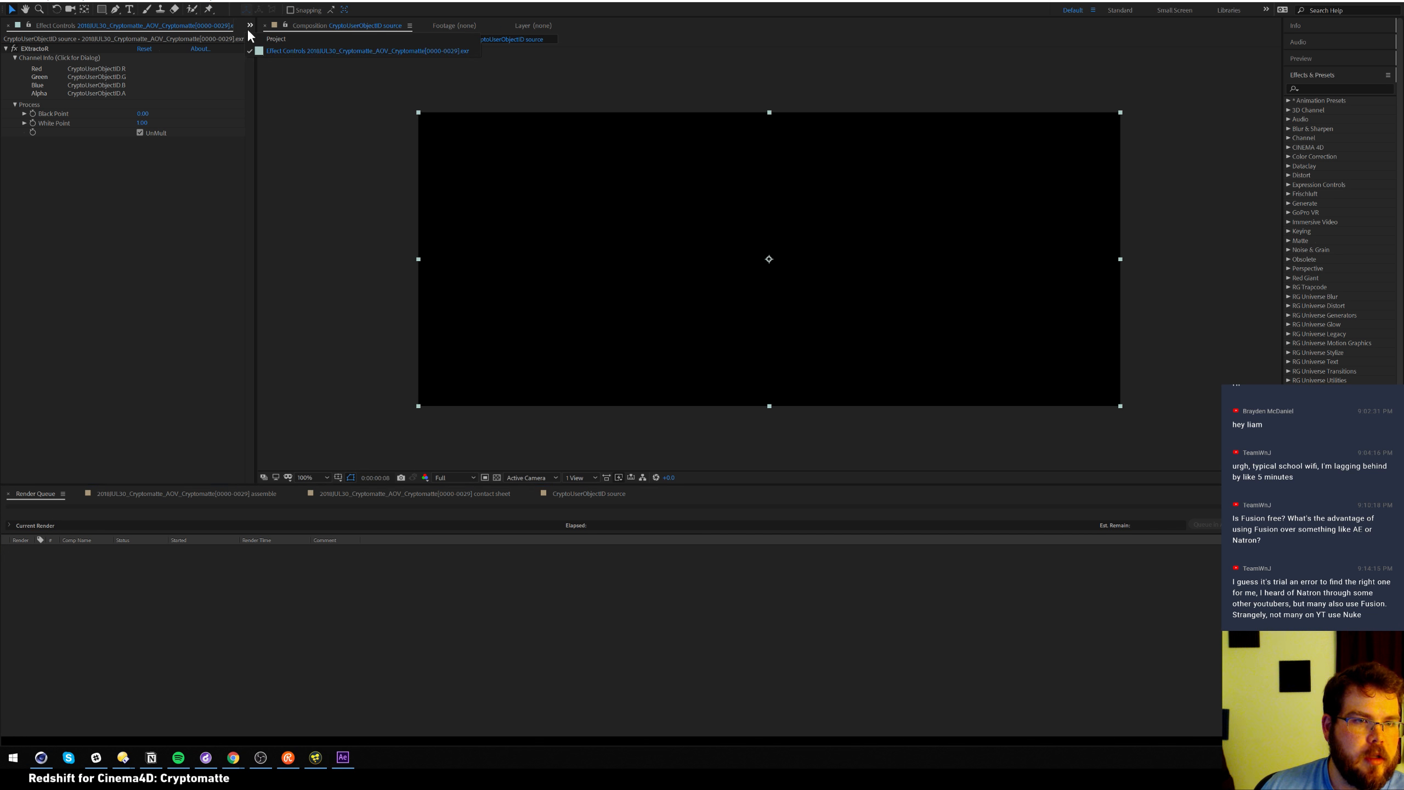
{"action": "left_click", "coordinate": [275, 38]}
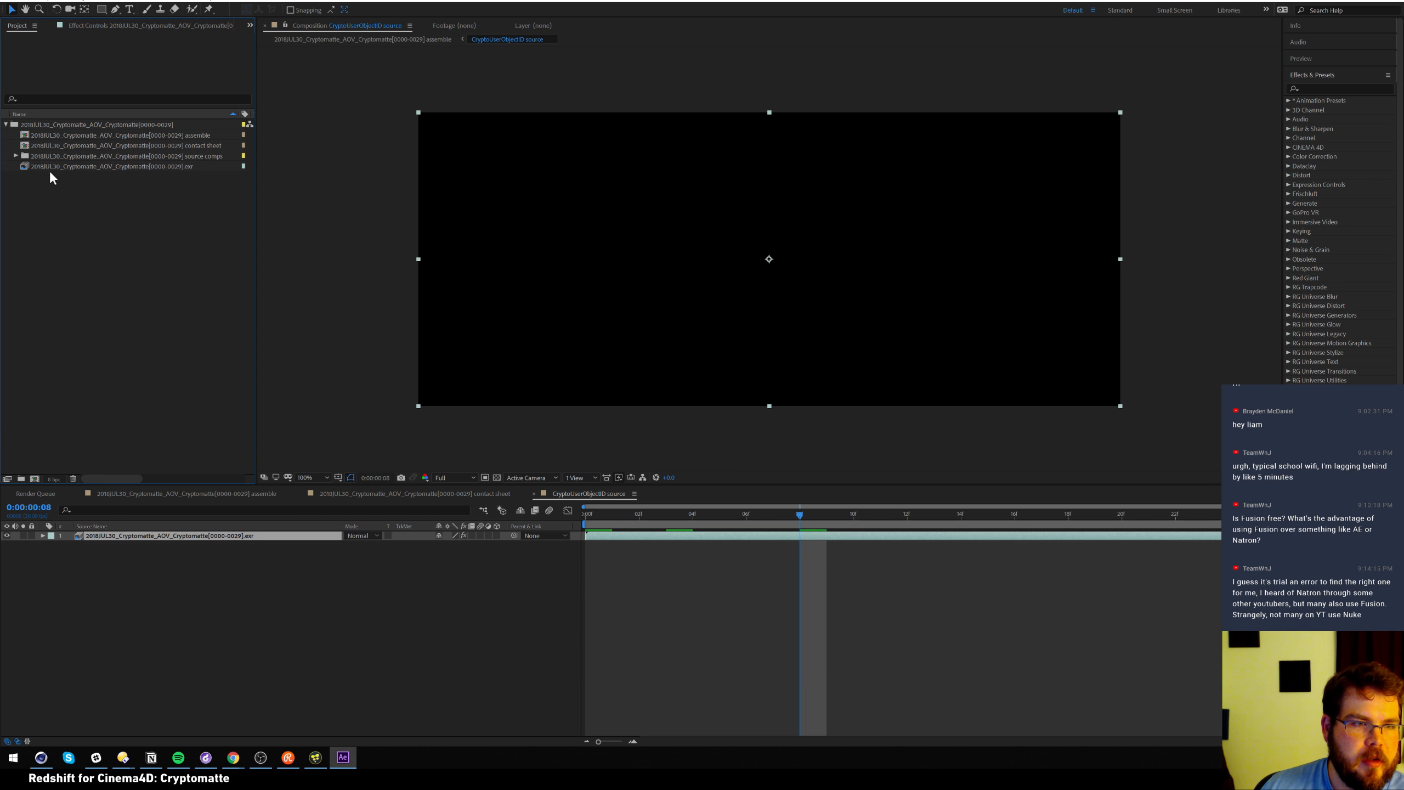
{"action": "left_click", "coordinate": [31, 167]}
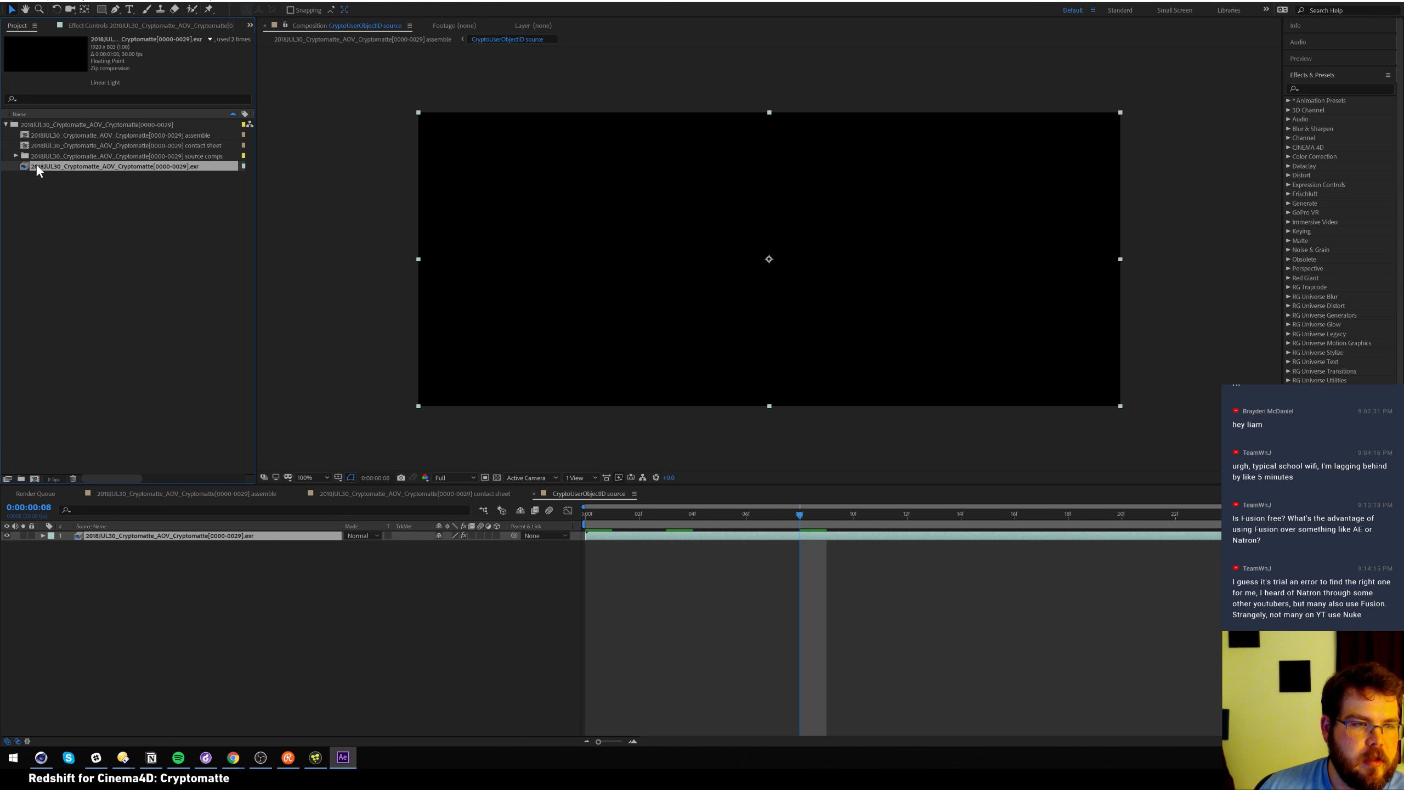
Import the first Cryptomatte EXR as a single frame, not a sequence, then delete it
{"action": "left_click", "coordinate": [10, 5]}
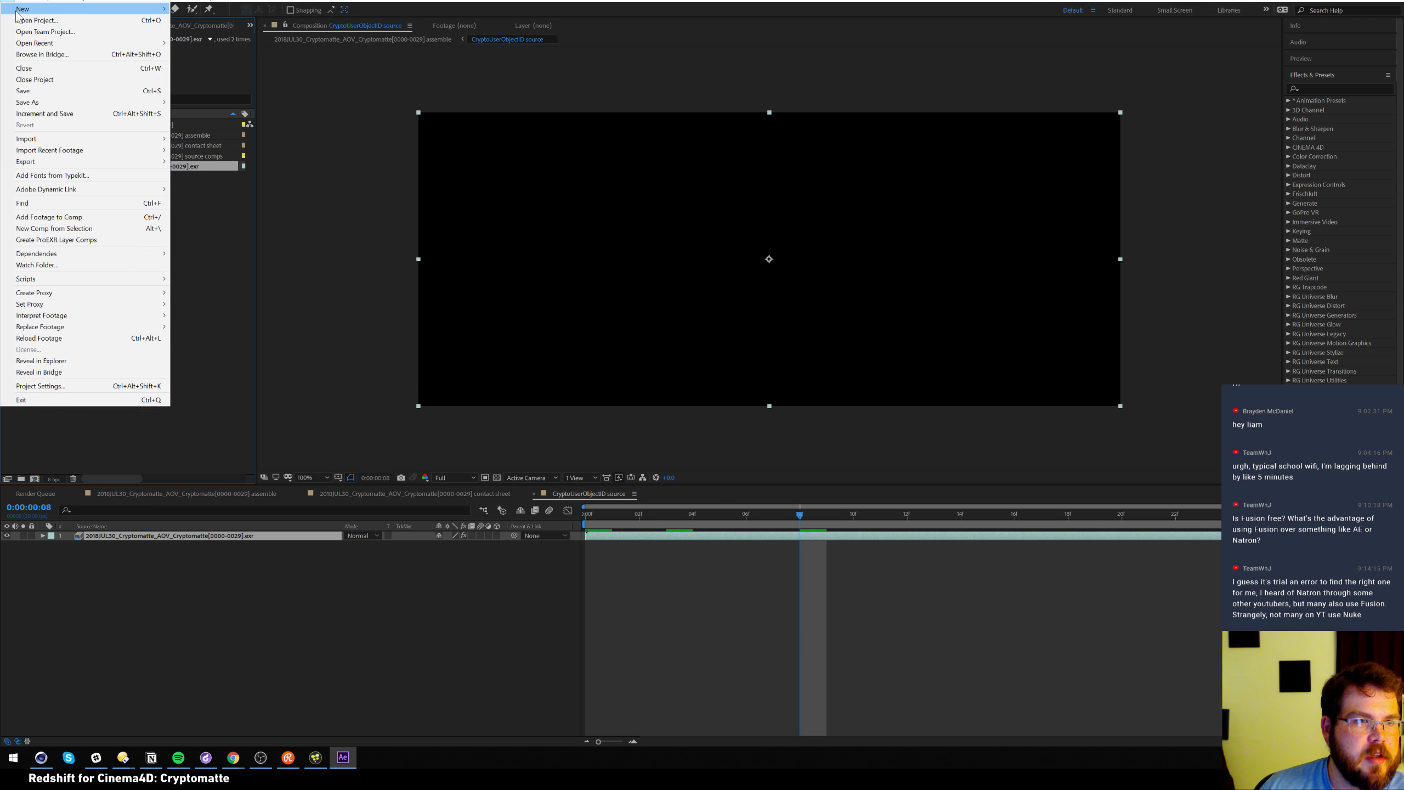
{"action": "left_click", "coordinate": [84, 248]}
{"action": "key", "text": "ctrl+i"}
{"action": "left_click", "coordinate": [652, 80]}
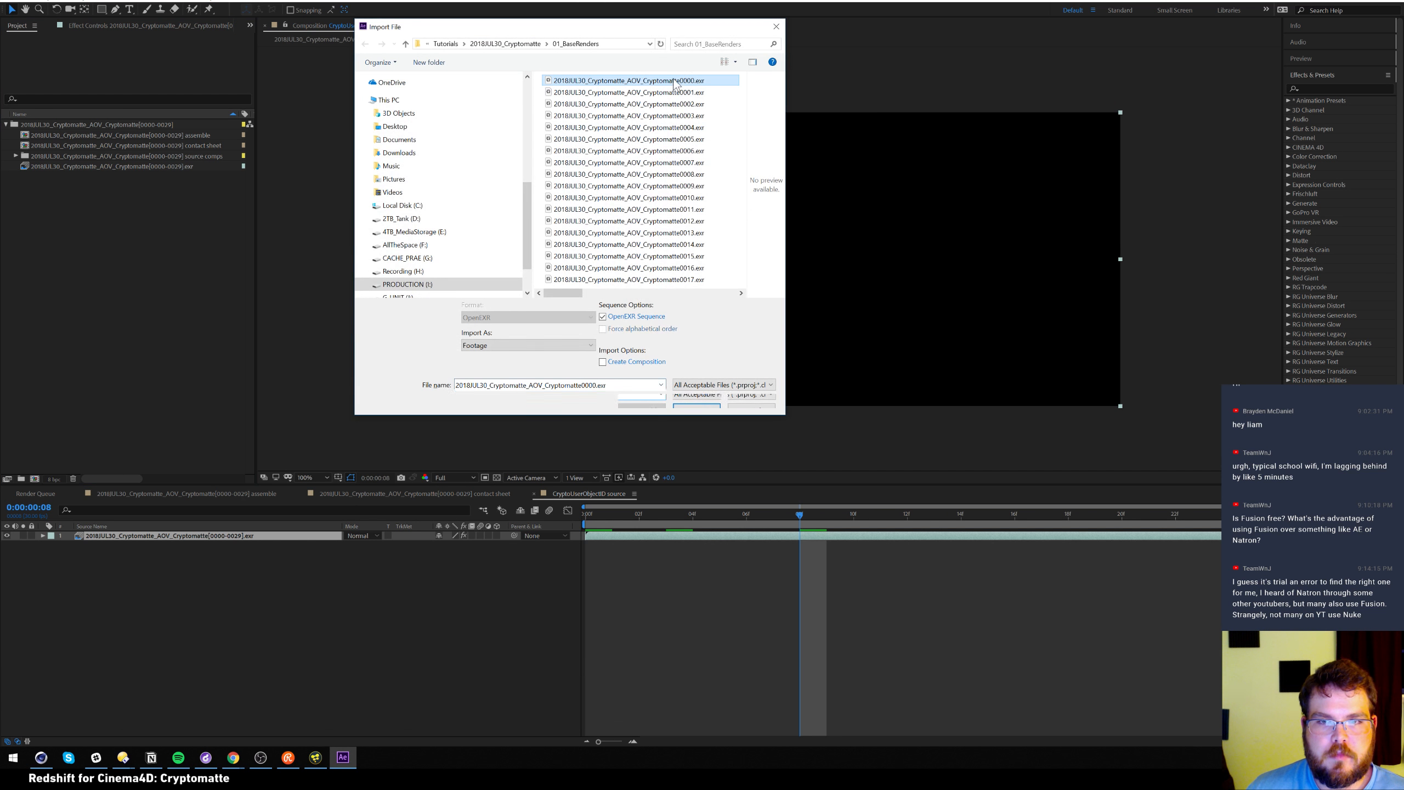
{"action": "left_click", "coordinate": [636, 317]}
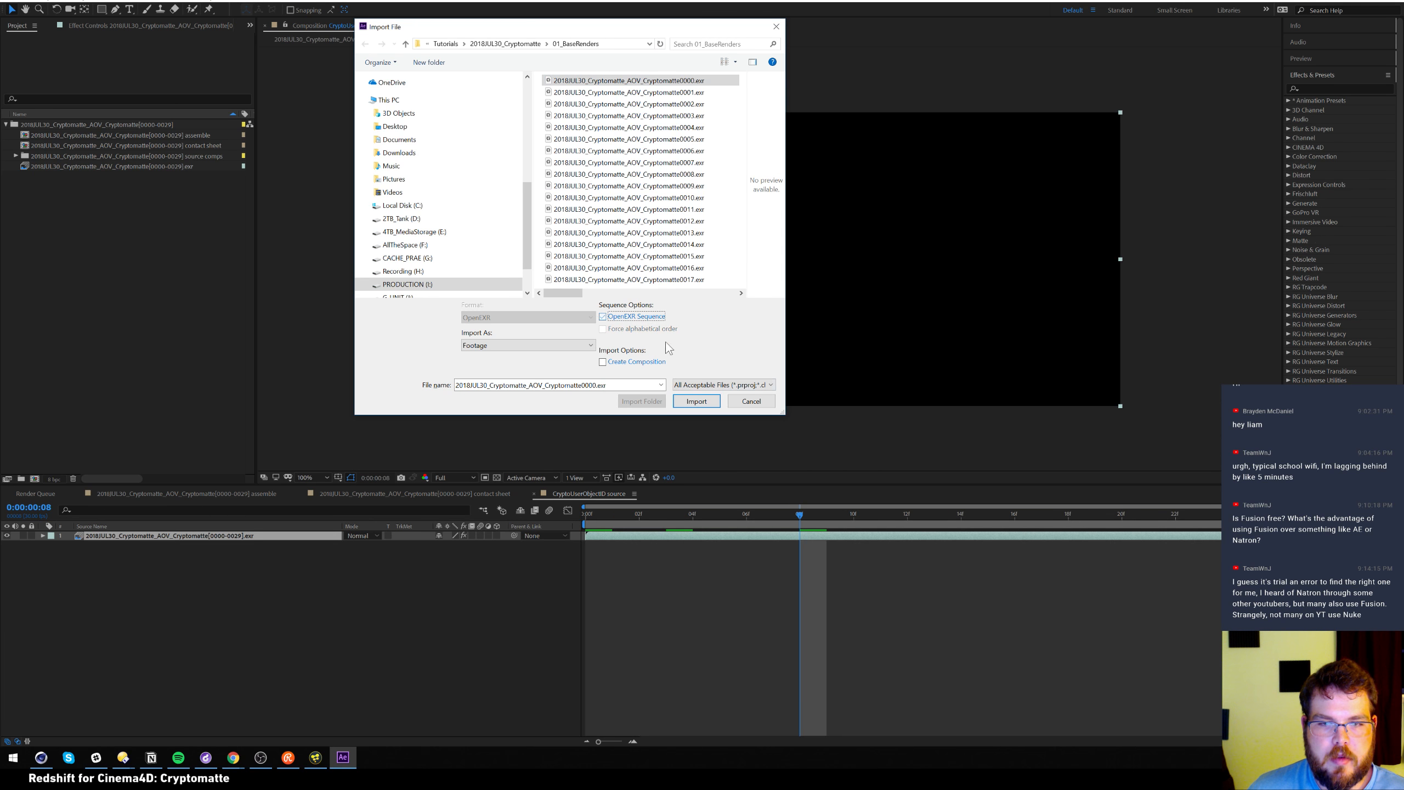
{"action": "left_click", "coordinate": [700, 403]}
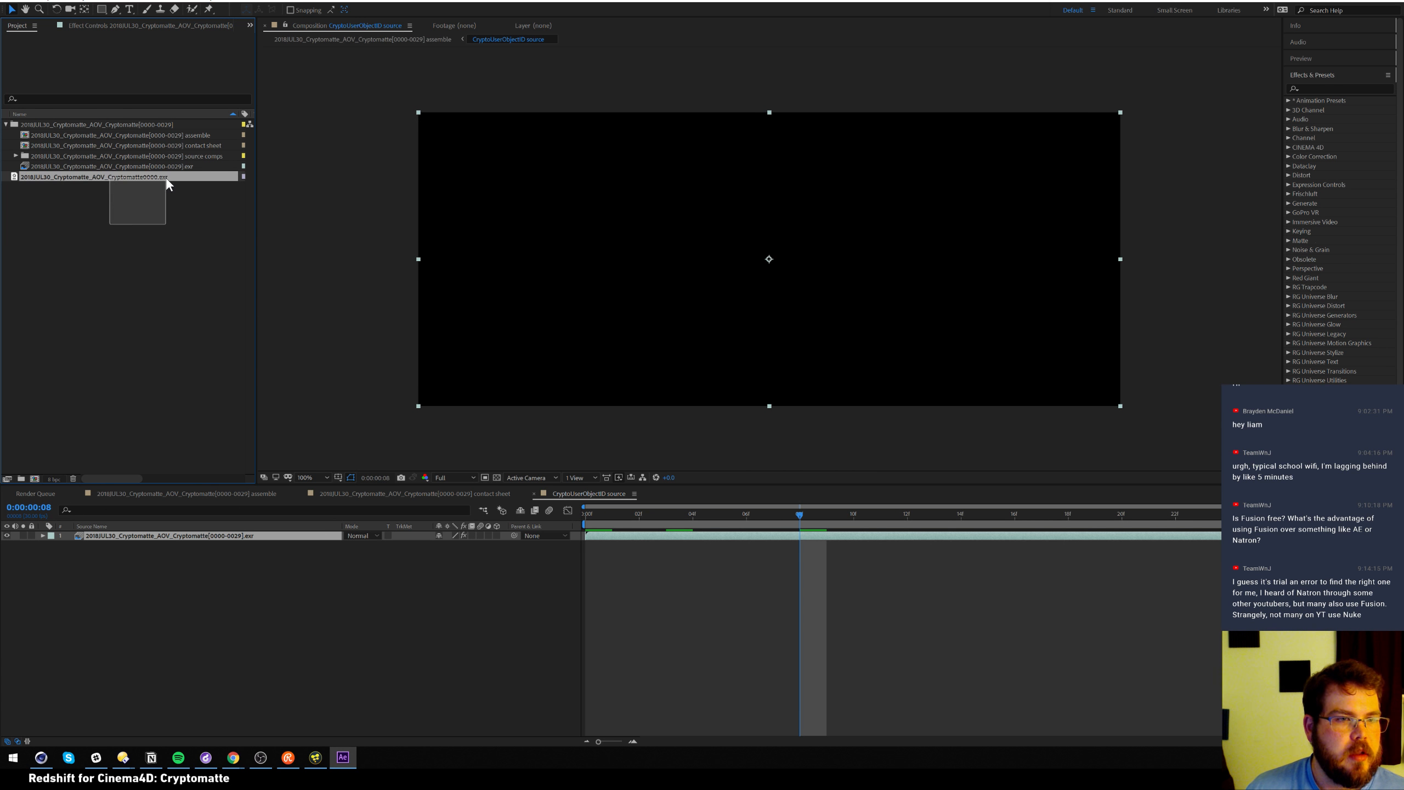
{"action": "key", "text": "Delete"}
Delete all five project items and bring up the Import File dialog
{"action": "left_click_drag", "start_coordinate": [122, 193], "coordinate": [148, 136]}
{"action": "left_click_drag", "start_coordinate": [130, 189], "coordinate": [166, 128]}
{"action": "key", "text": "Delete"}
{"action": "left_click", "coordinate": [774, 383]}
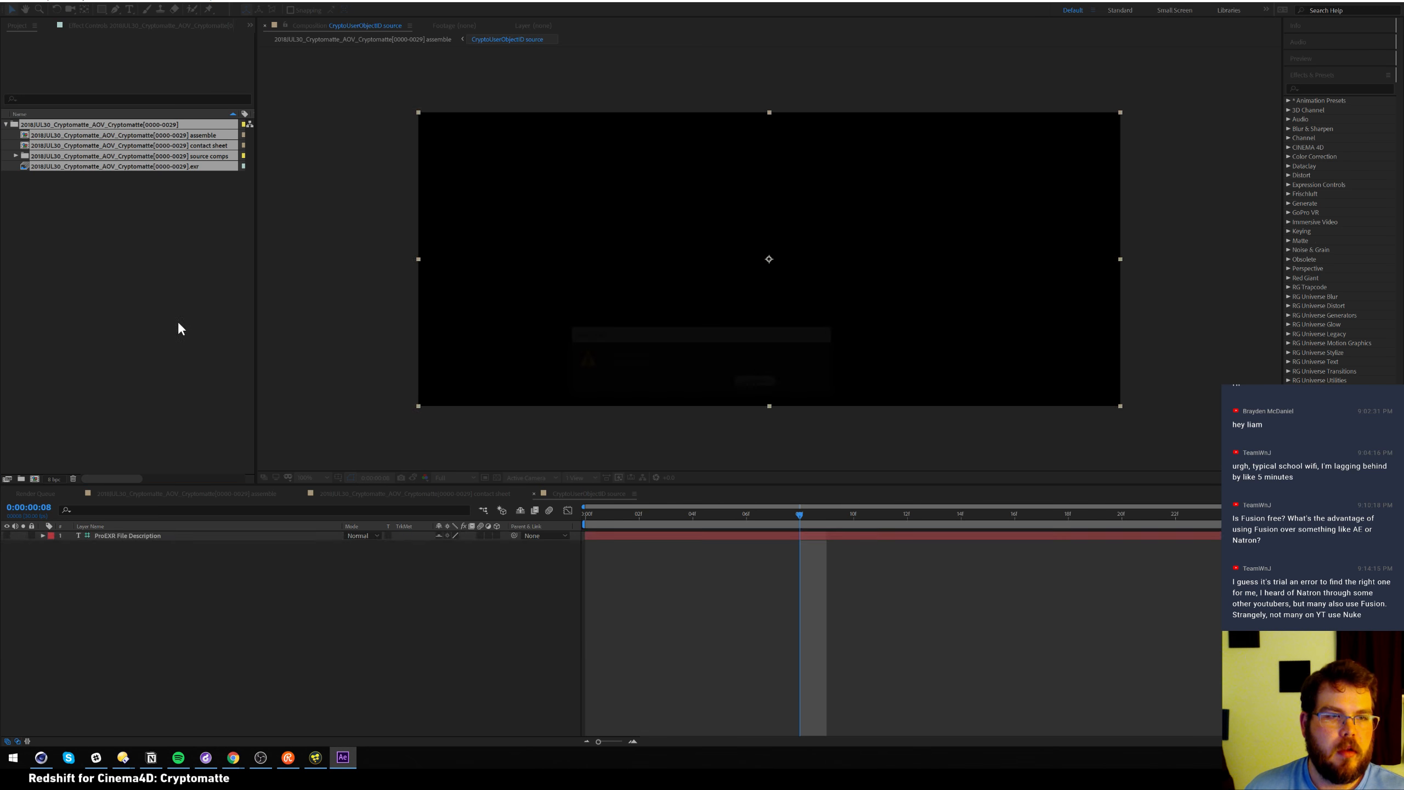
{"action": "double_click", "coordinate": [151, 270]}
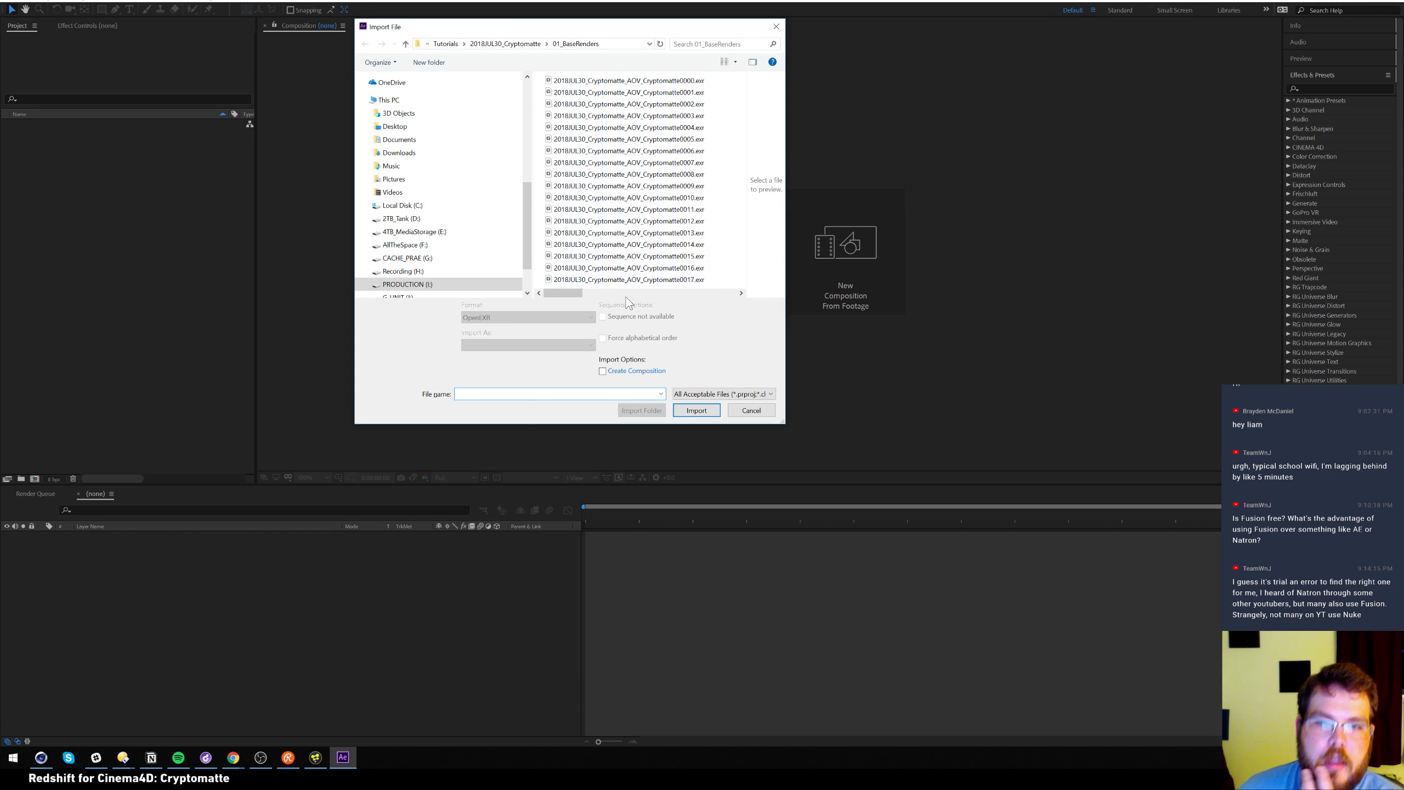
Import CryptoAnimation_0000.exr and create a new composition from it
{"action": "left_click_drag", "start_coordinate": [571, 292], "coordinate": [679, 294]}
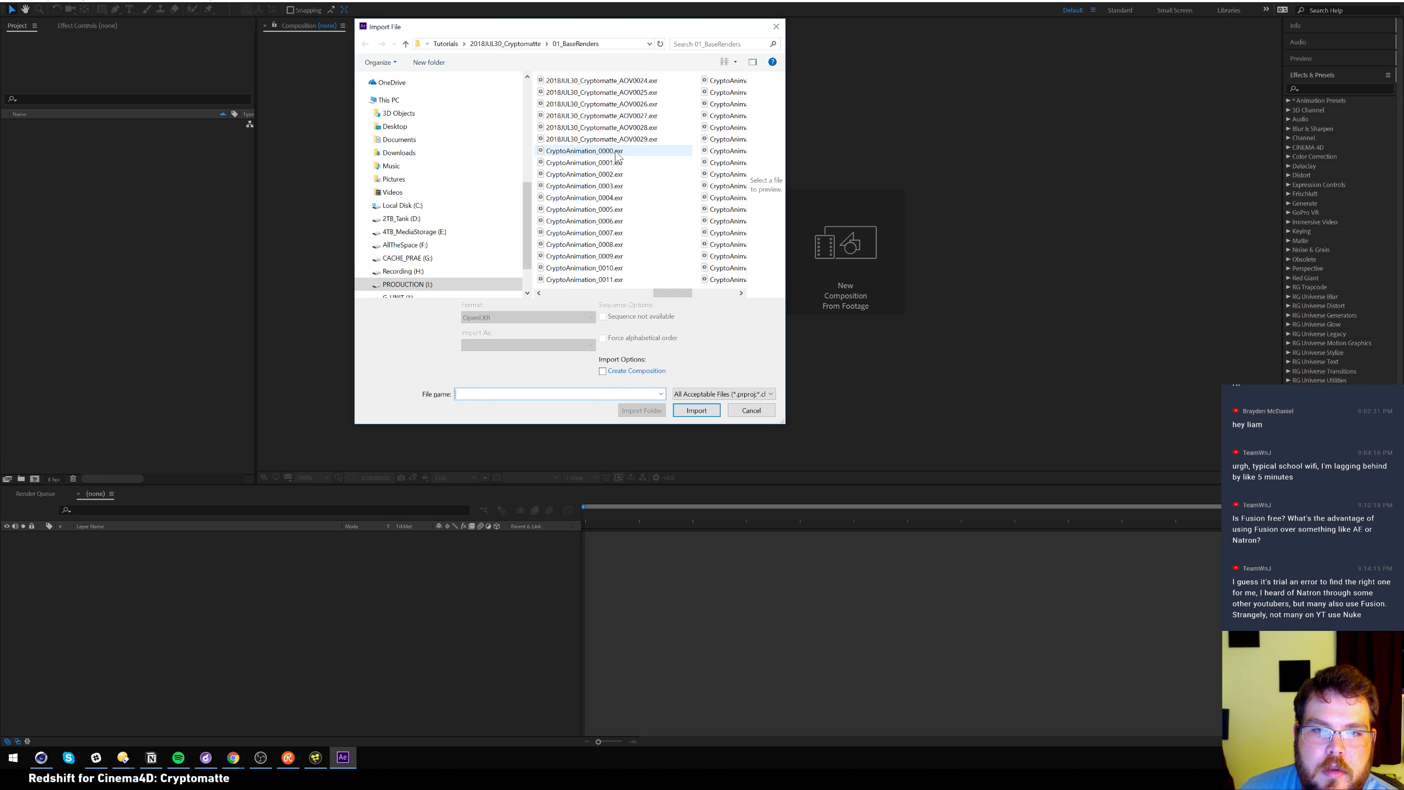
{"action": "left_click", "coordinate": [611, 151]}
{"action": "left_click", "coordinate": [697, 408]}
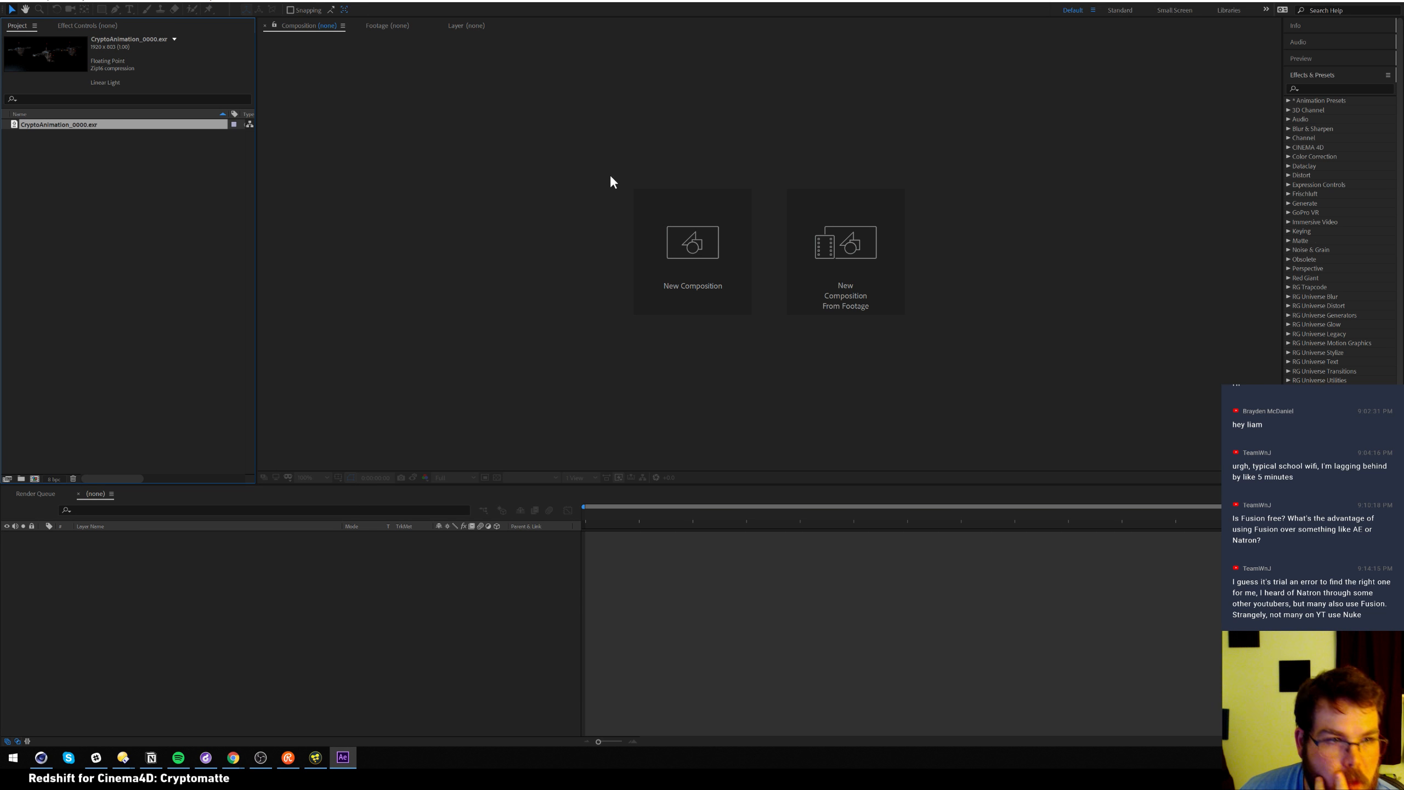
{"action": "left_click_drag", "start_coordinate": [56, 332], "coordinate": [34, 479]}
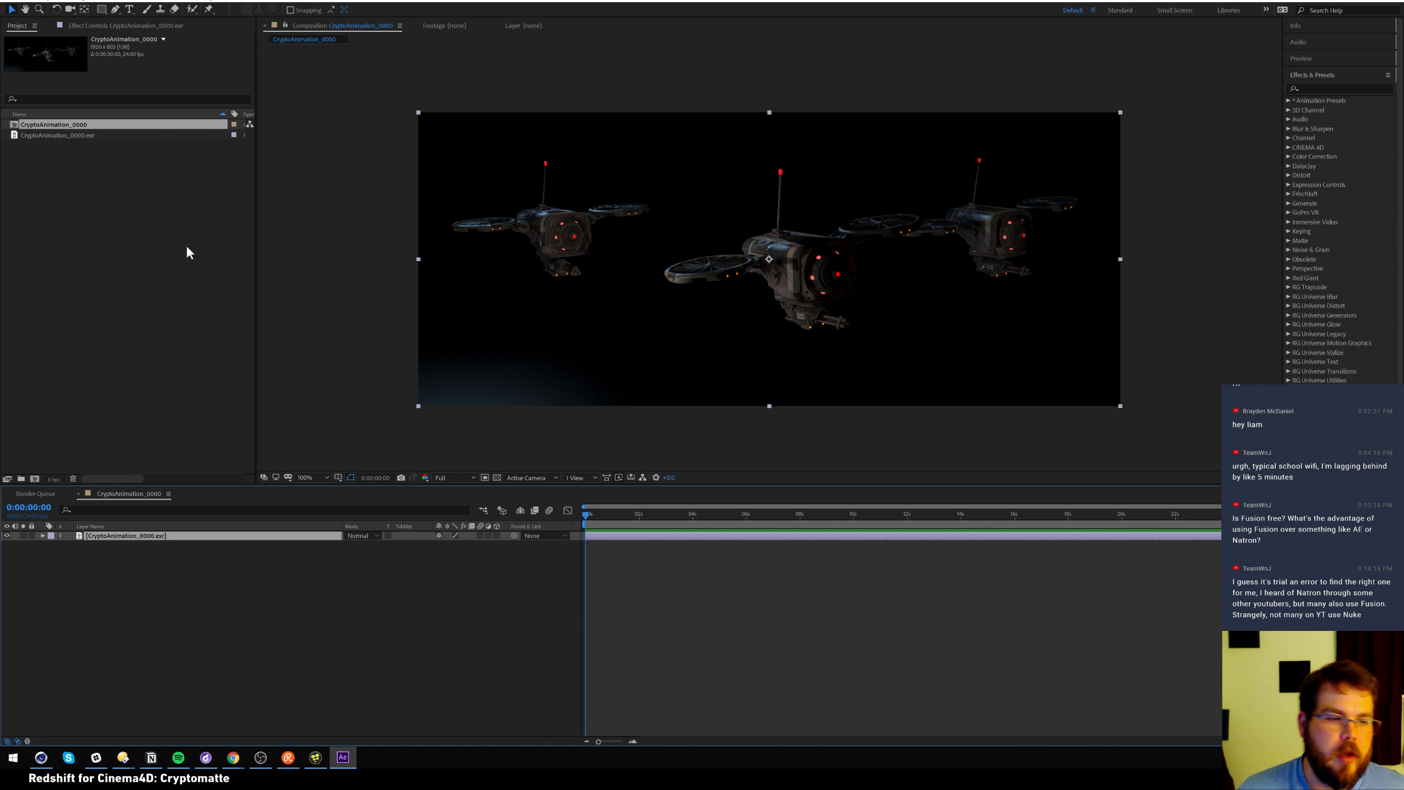
Import the first Cryptomatte AOV EXR frame and layer it above the render in the comp
{"action": "double_click", "coordinate": [70, 206]}
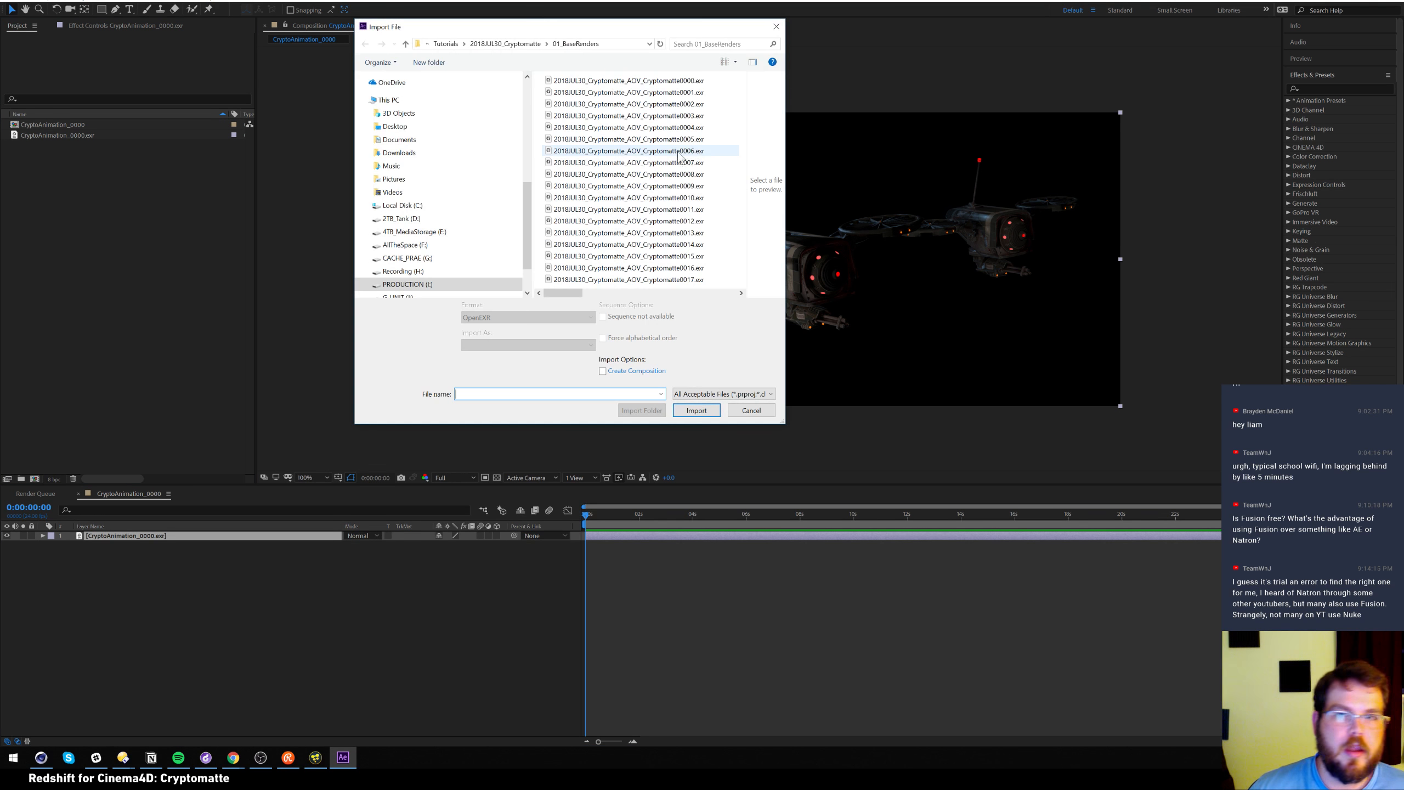
{"action": "left_click", "coordinate": [684, 81]}
{"action": "left_click", "coordinate": [696, 410]}
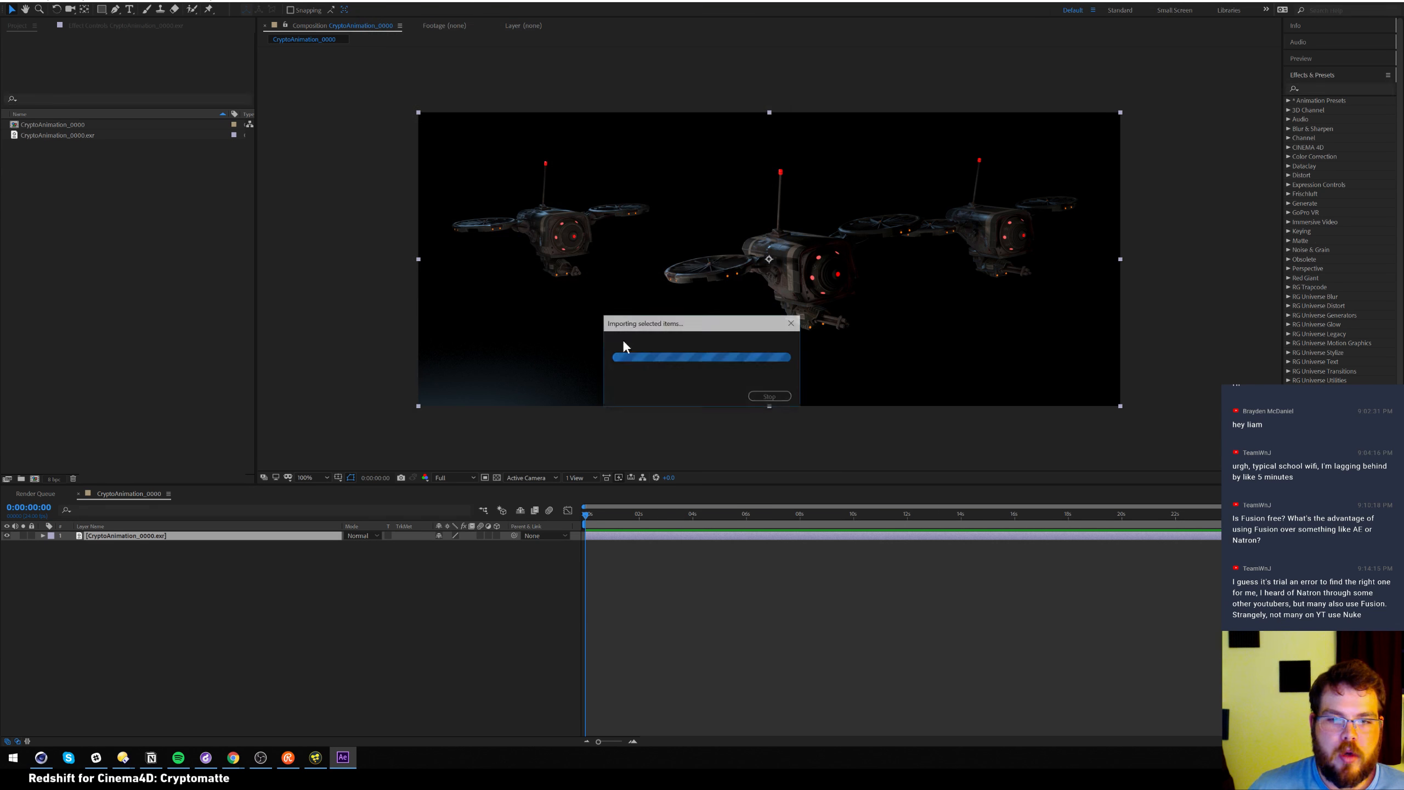
{"action": "left_click_drag", "start_coordinate": [81, 127], "coordinate": [157, 531]}
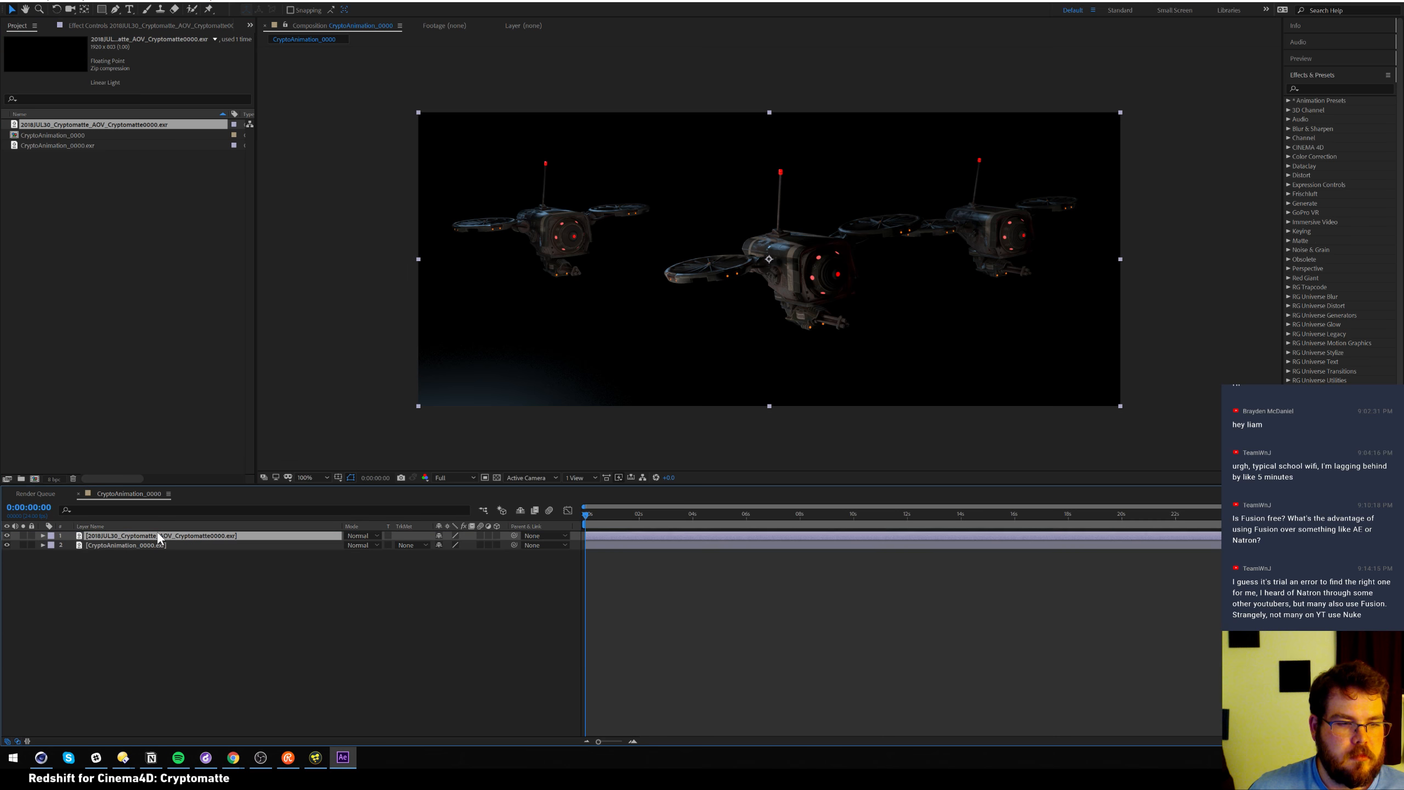
Apply the Cryptomatte effect to the top Cryptomatte EXR layer
{"action": "left_click", "coordinate": [131, 3]}
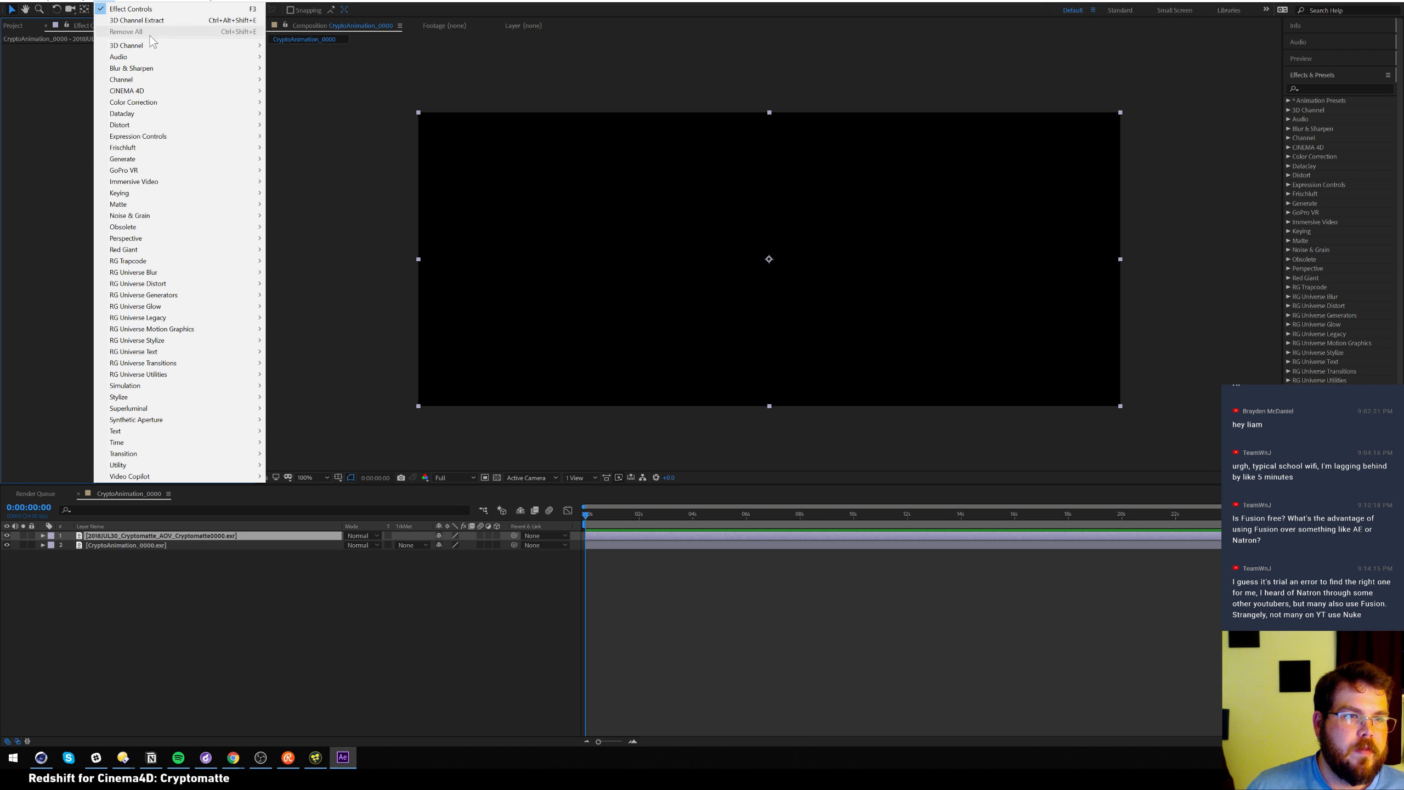
{"action": "mouse_move", "coordinate": [218, 47]}
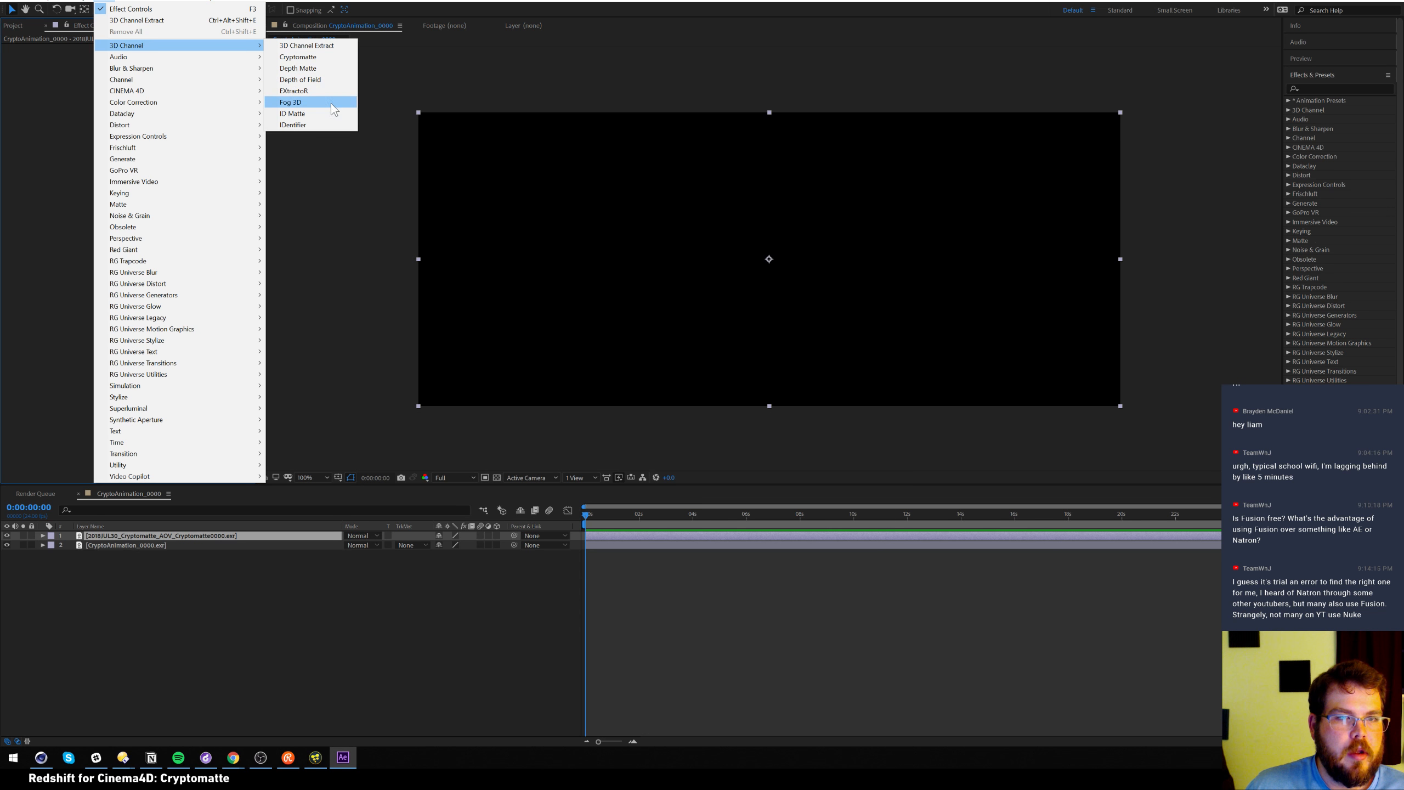
{"action": "left_click", "coordinate": [325, 57]}
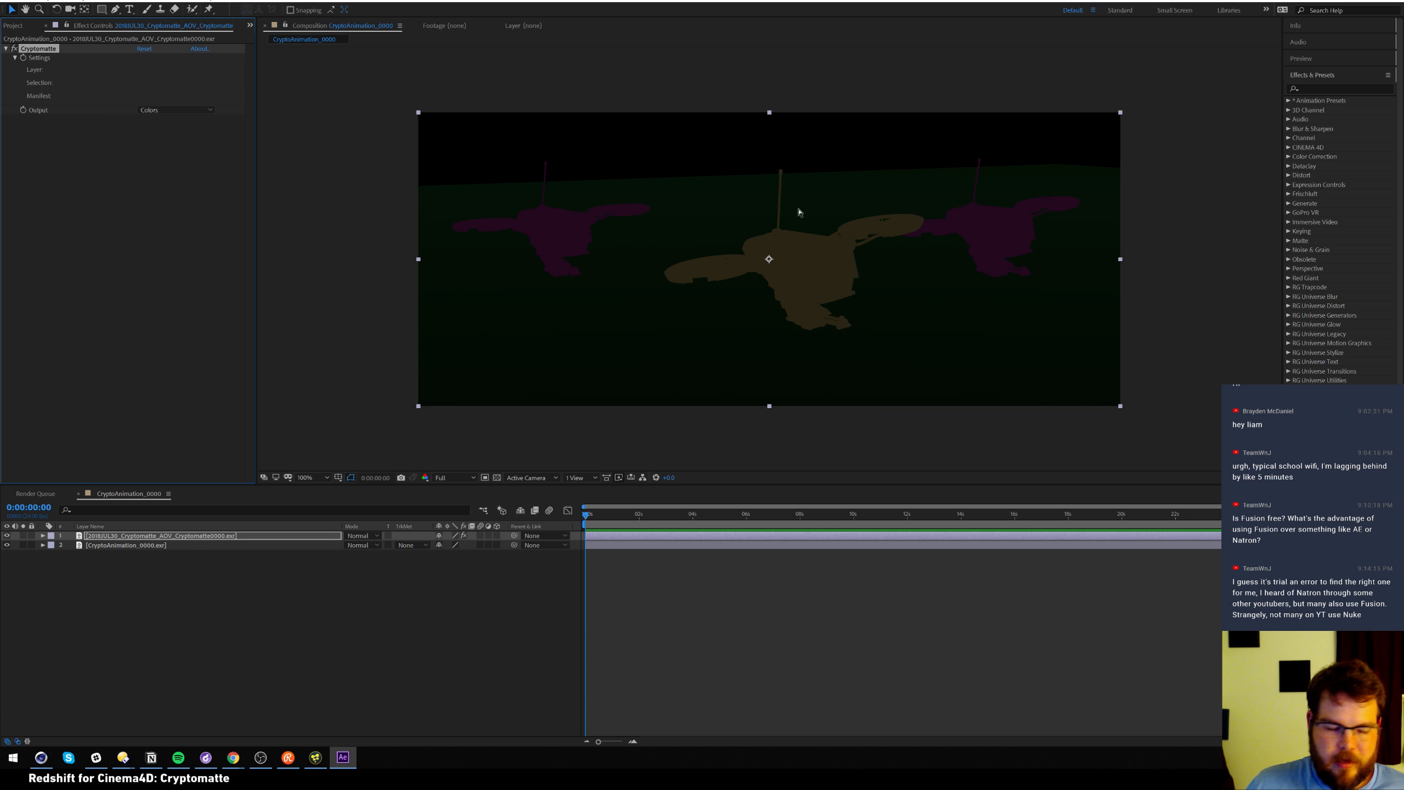
Pick objects in the viewer until only the centre drone is selected in the matte
{"action": "left_click", "coordinate": [813, 271]}
{"action": "left_click", "coordinate": [977, 243]}
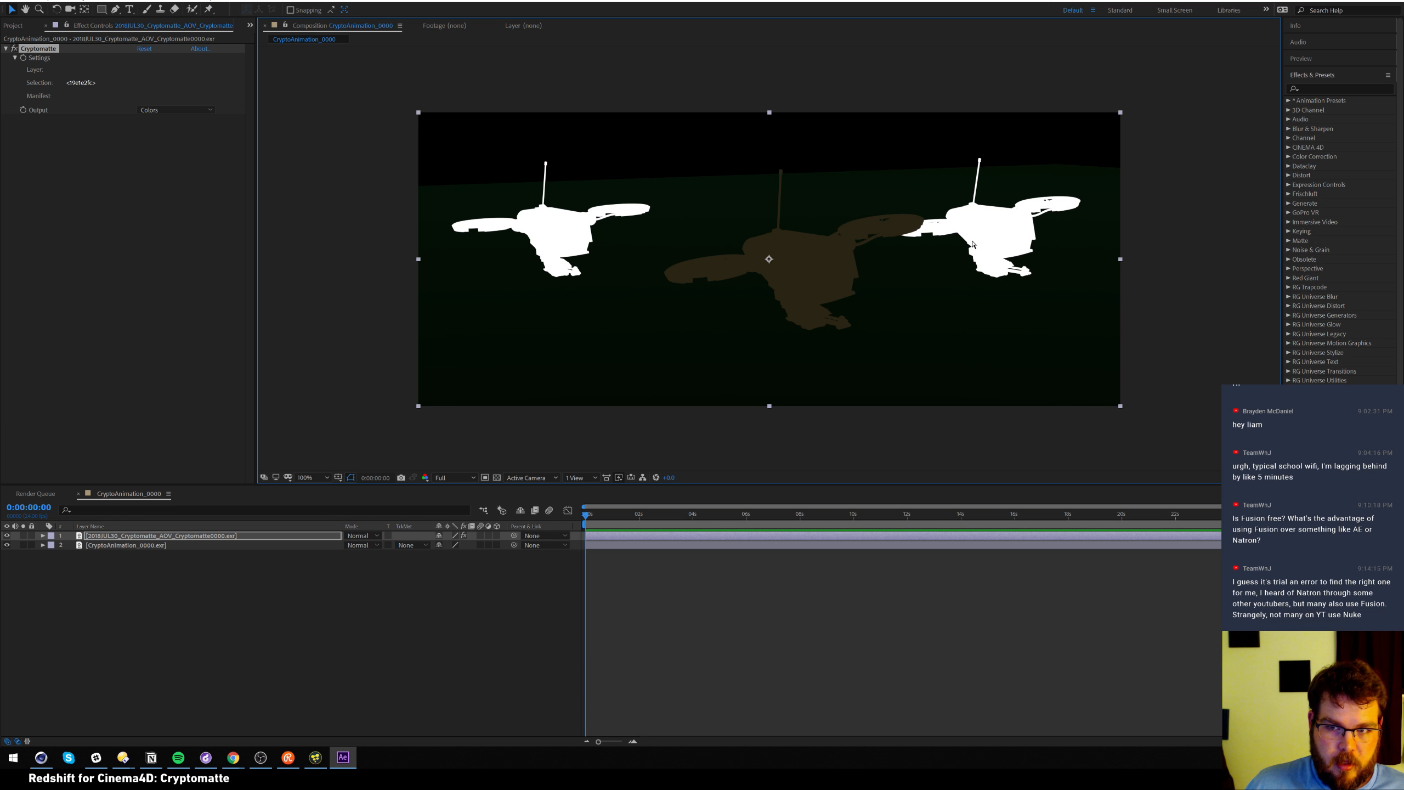
{"action": "left_click", "coordinate": [619, 353]}
{"action": "left_click", "coordinate": [823, 278], "text": "shift"}
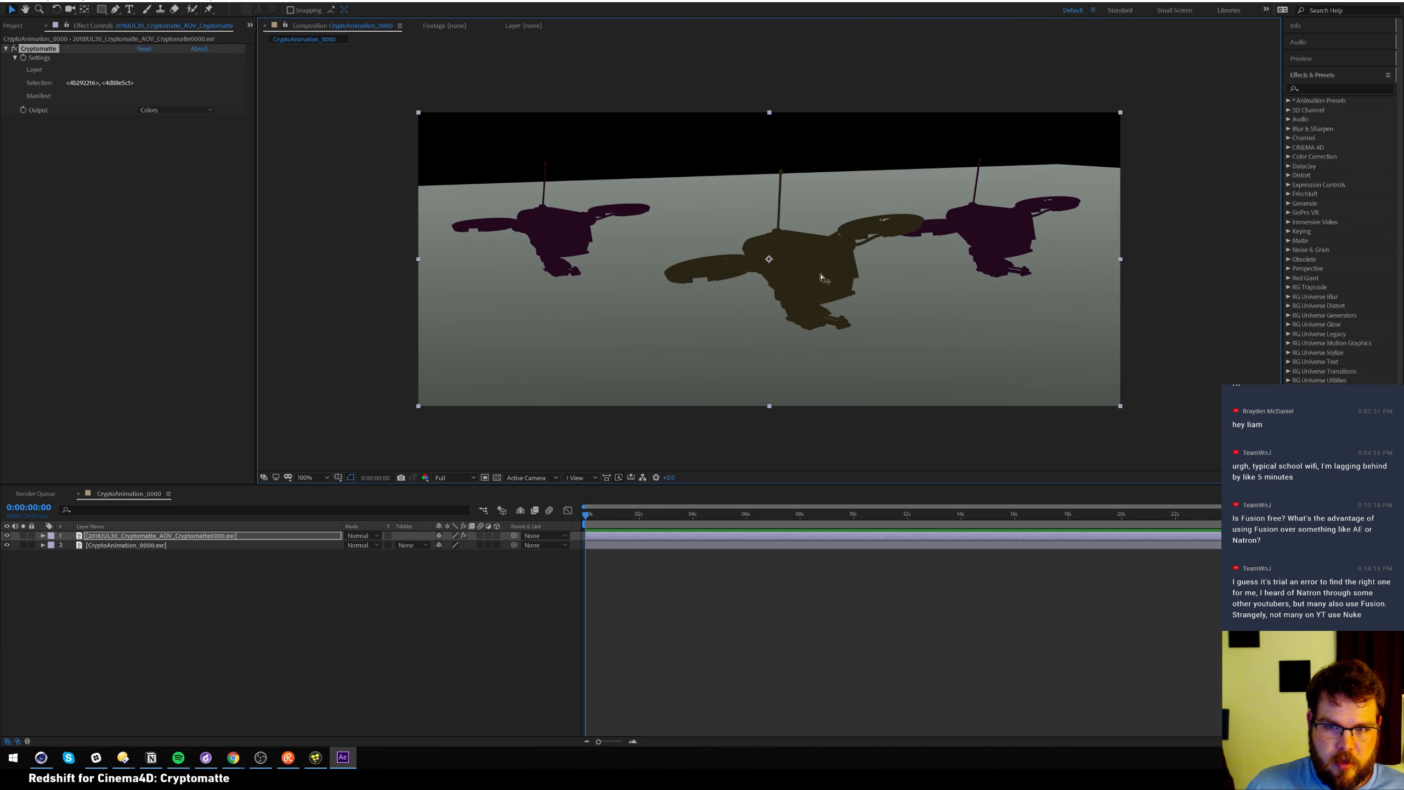
{"action": "left_click", "coordinate": [907, 303]}
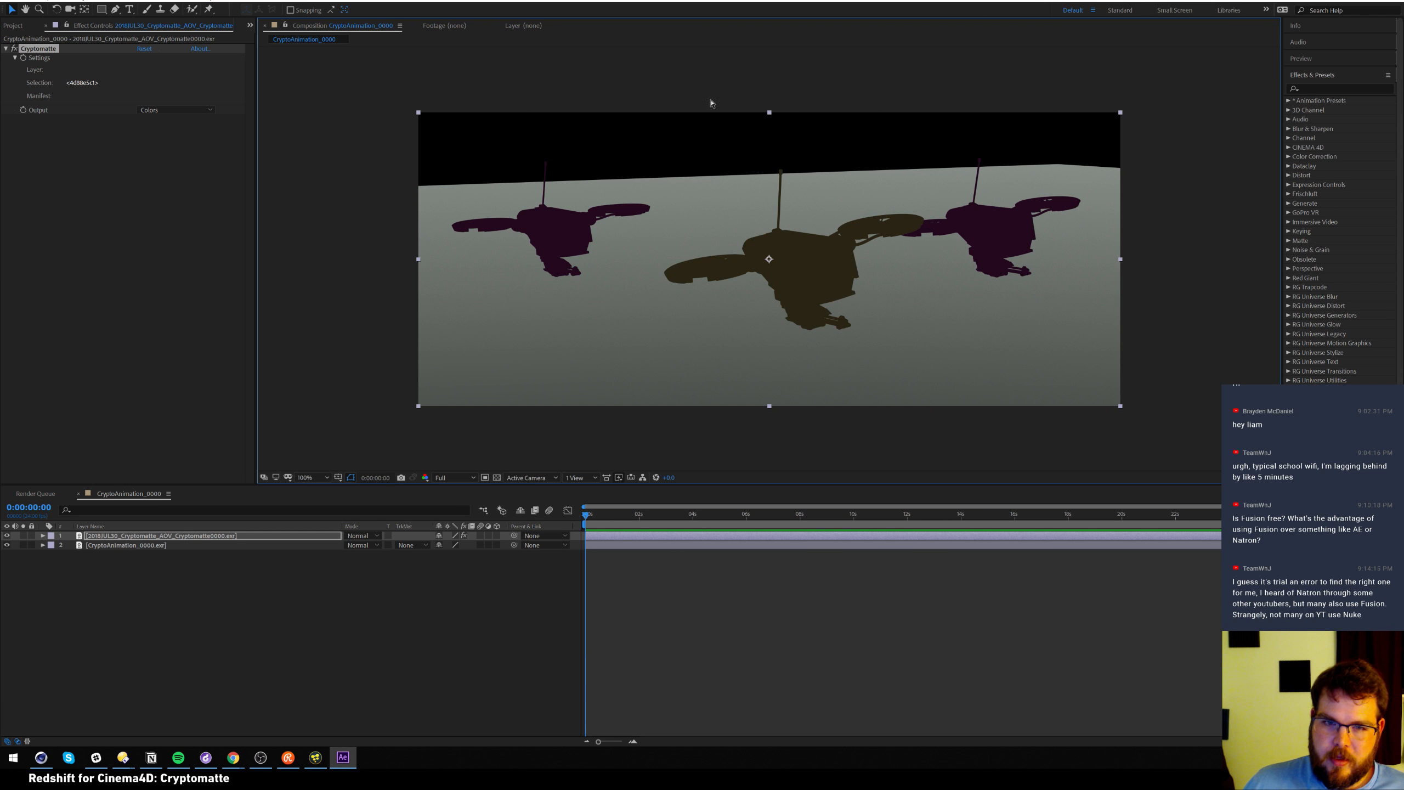
{"action": "left_click", "coordinate": [834, 243], "text": "shift"}
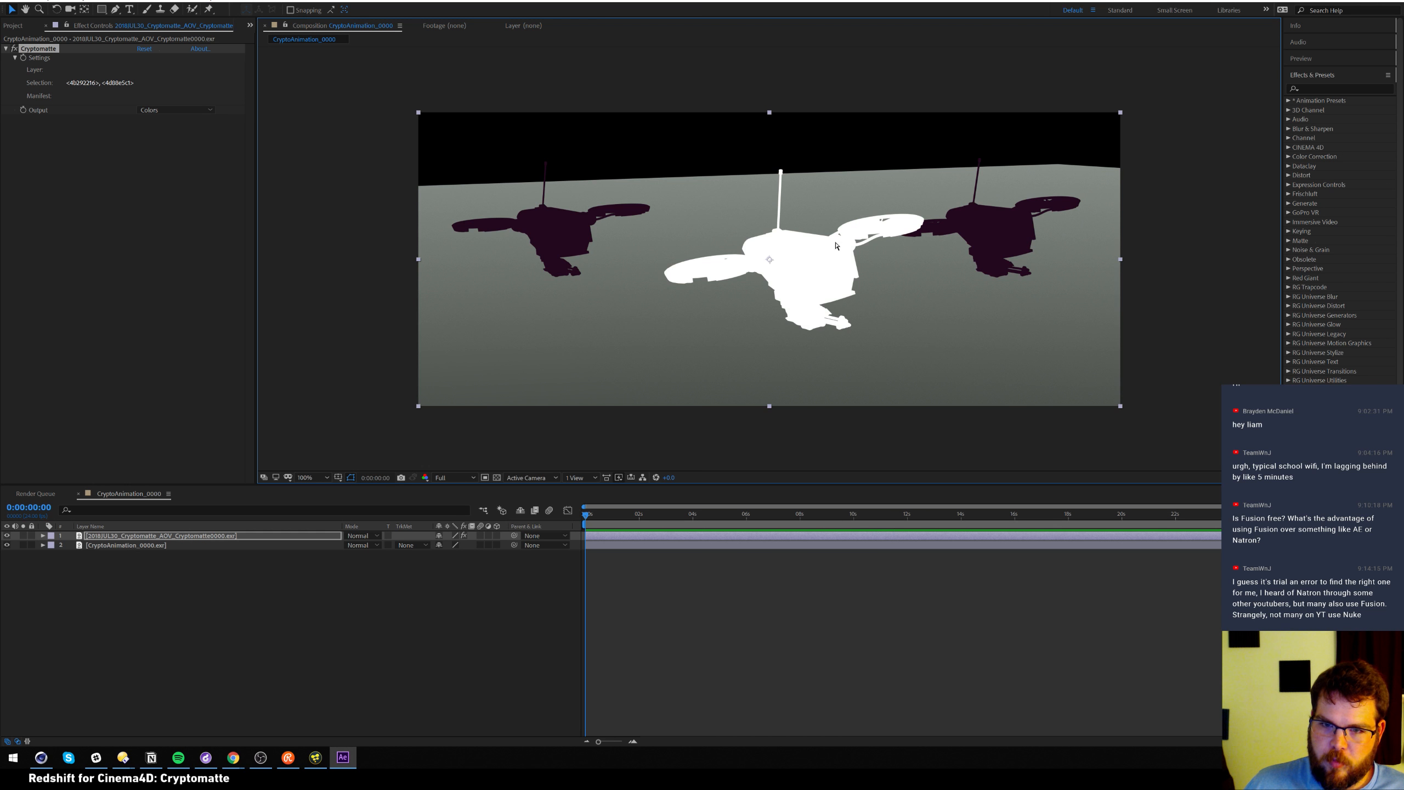
{"action": "left_click", "coordinate": [891, 271], "text": "alt"}
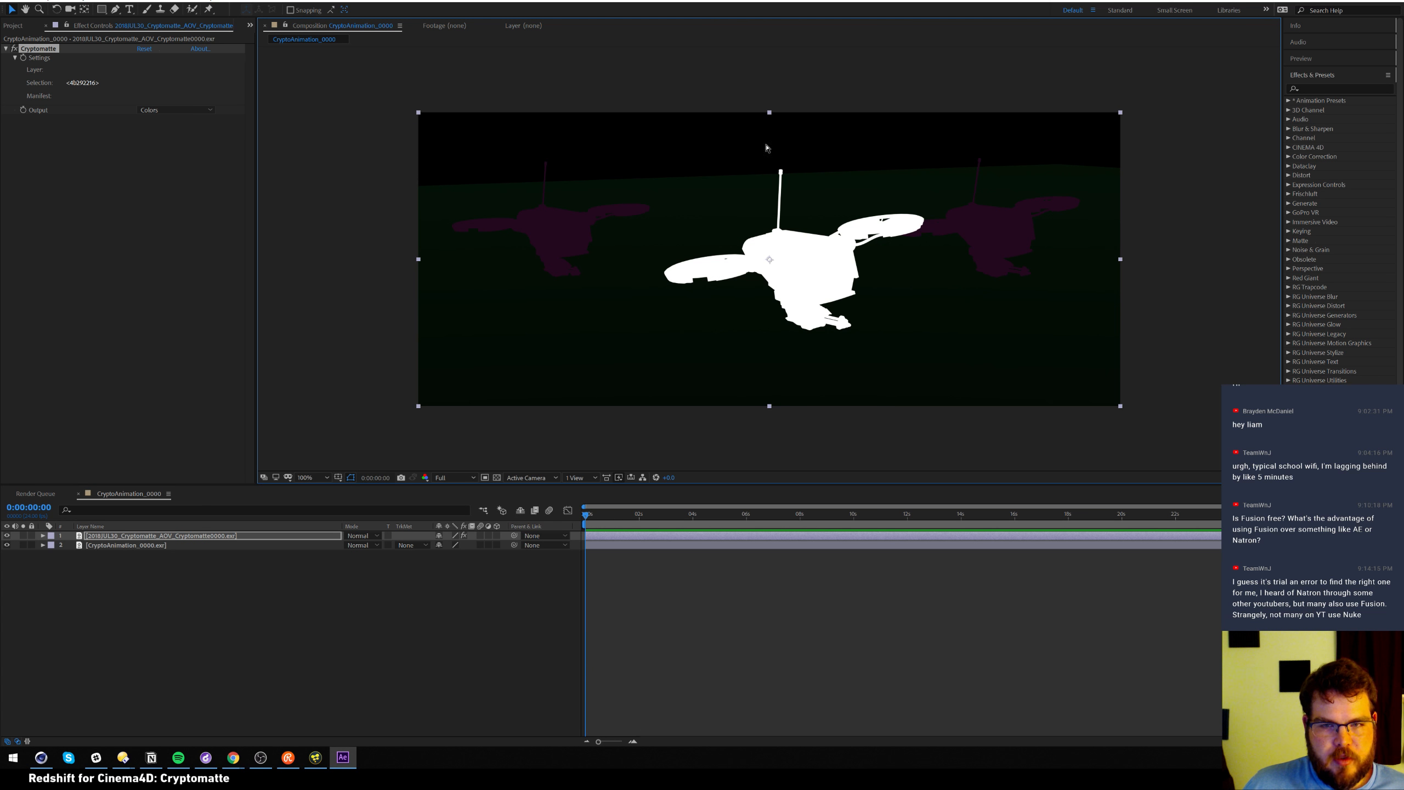
Set the render layer's track matte to Luma Matte, check each layer, then switch to Fusion
{"action": "left_click", "coordinate": [408, 544]}
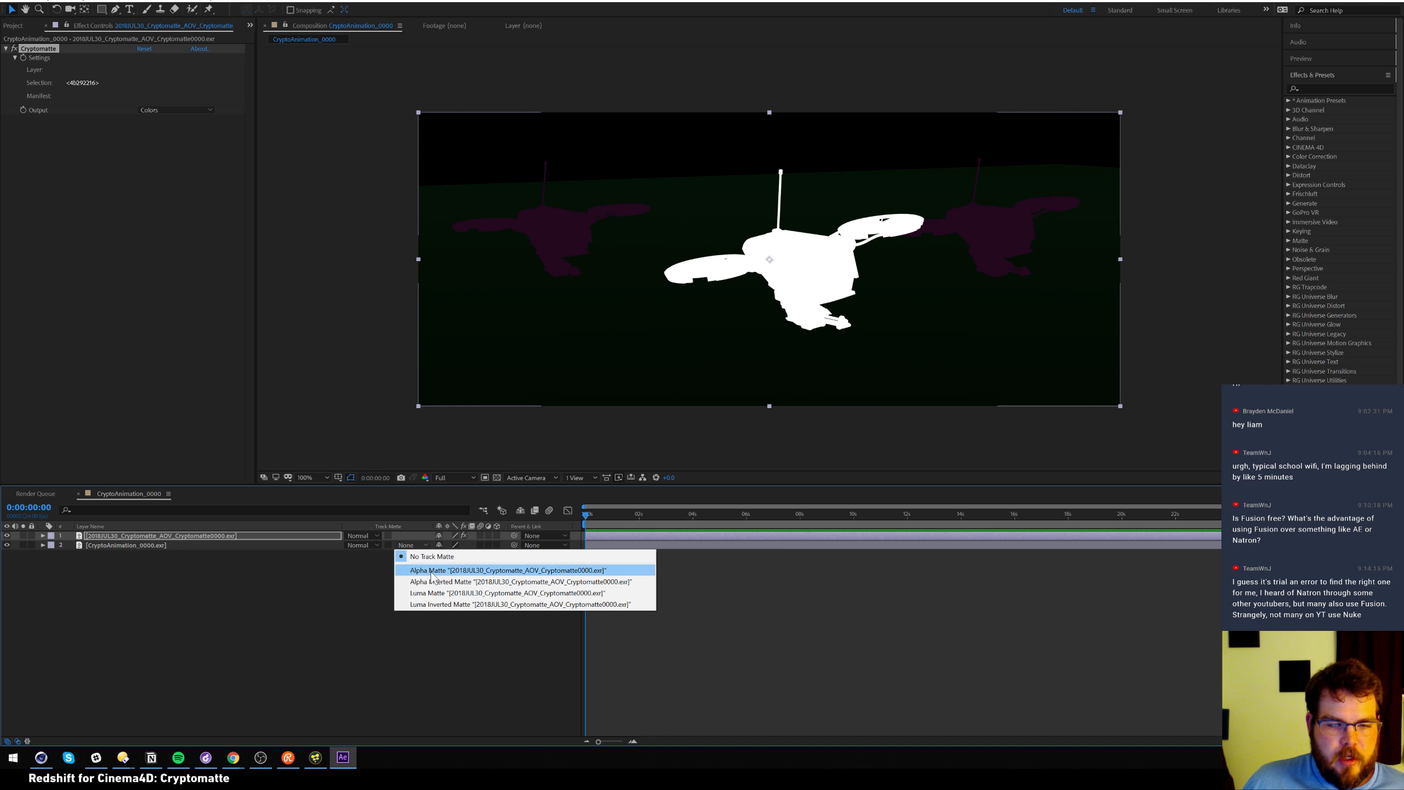
{"action": "left_click", "coordinate": [475, 592]}
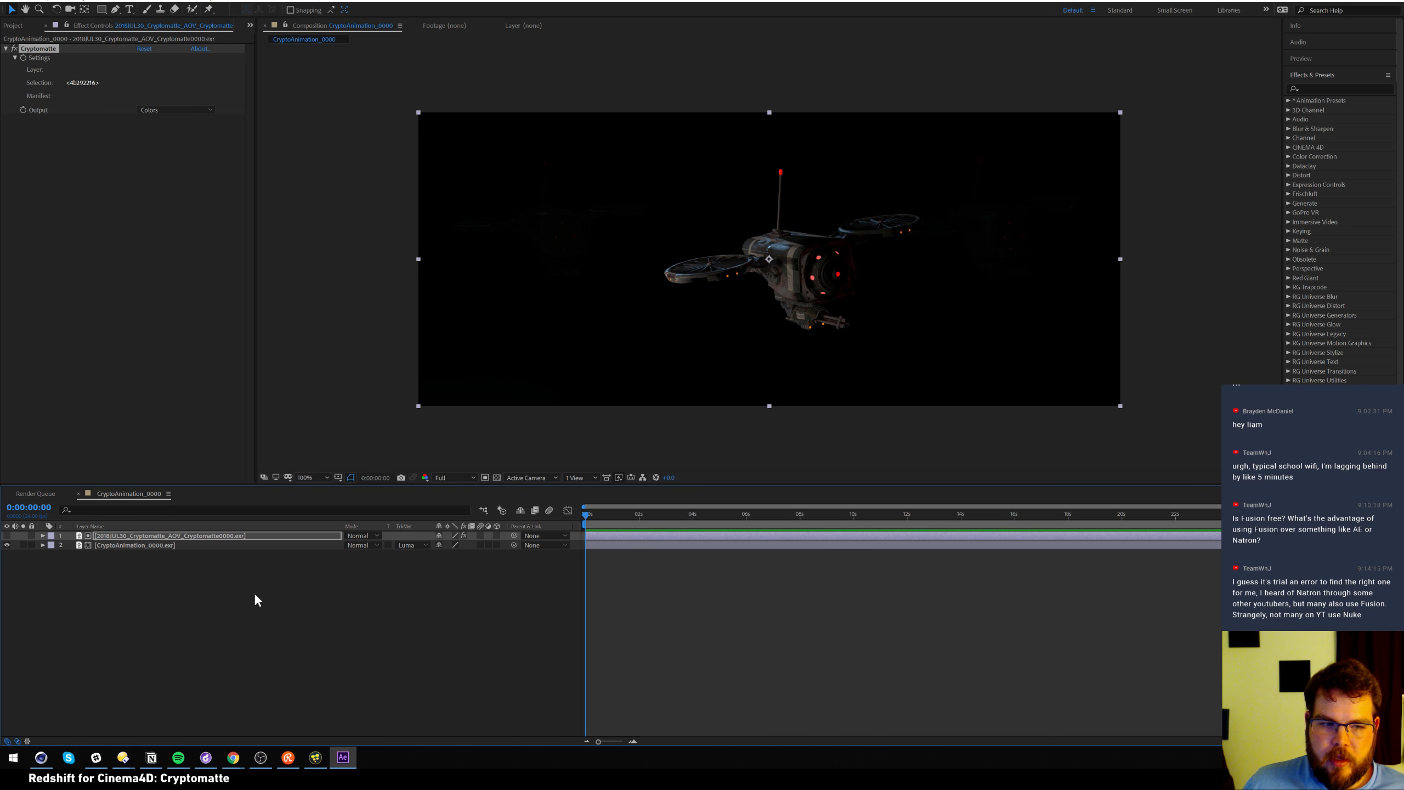
{"action": "left_click", "coordinate": [278, 544]}
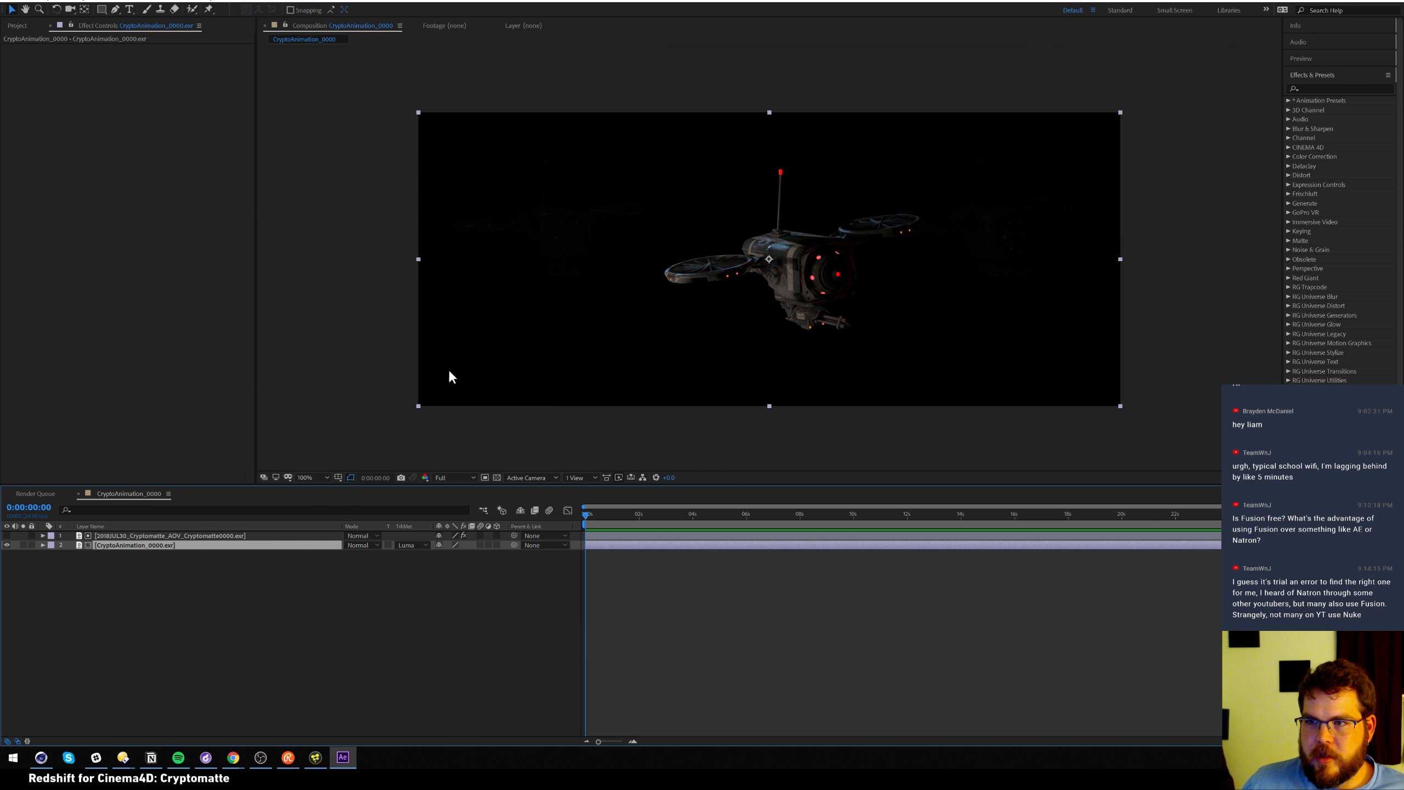
{"action": "left_click", "coordinate": [252, 536]}
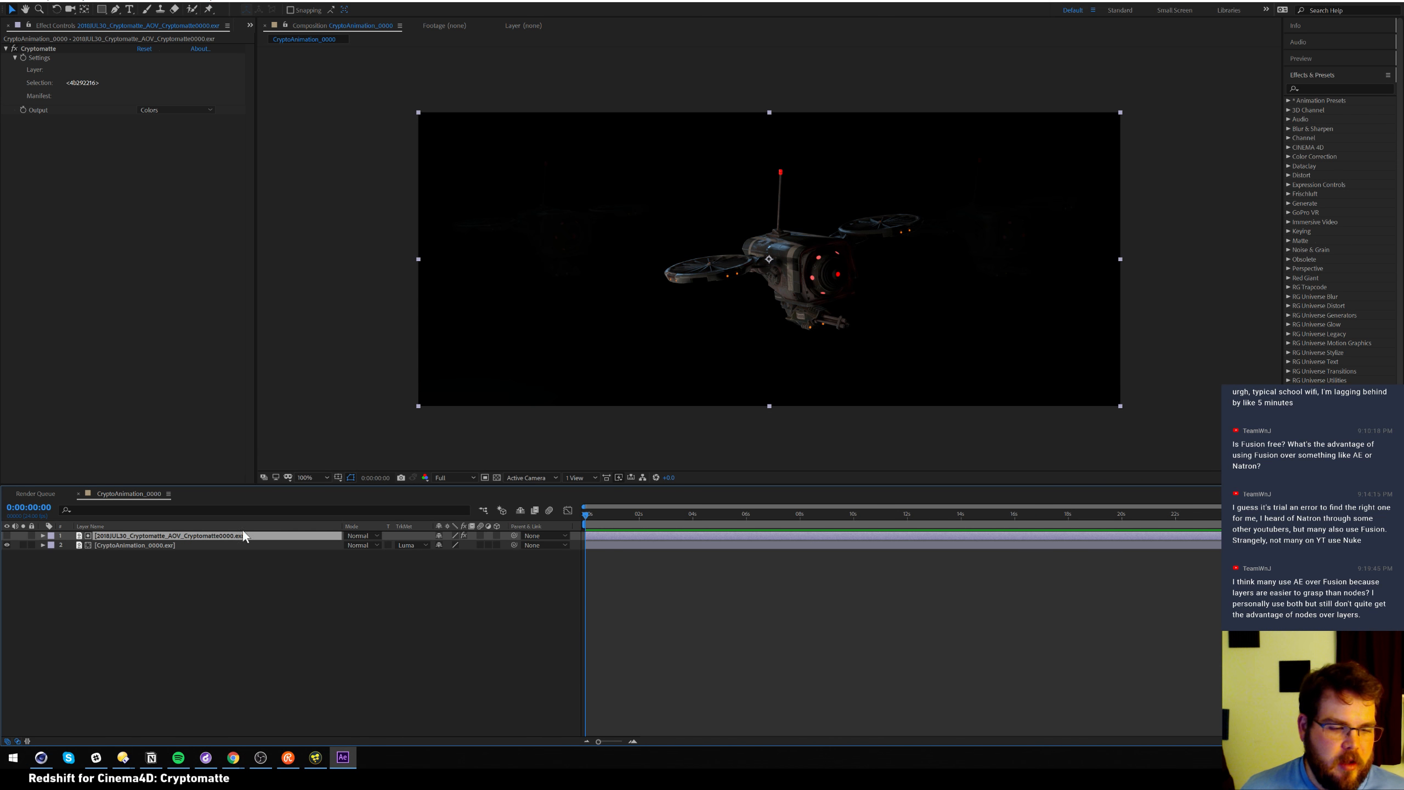
{"action": "left_click", "coordinate": [316, 759]}
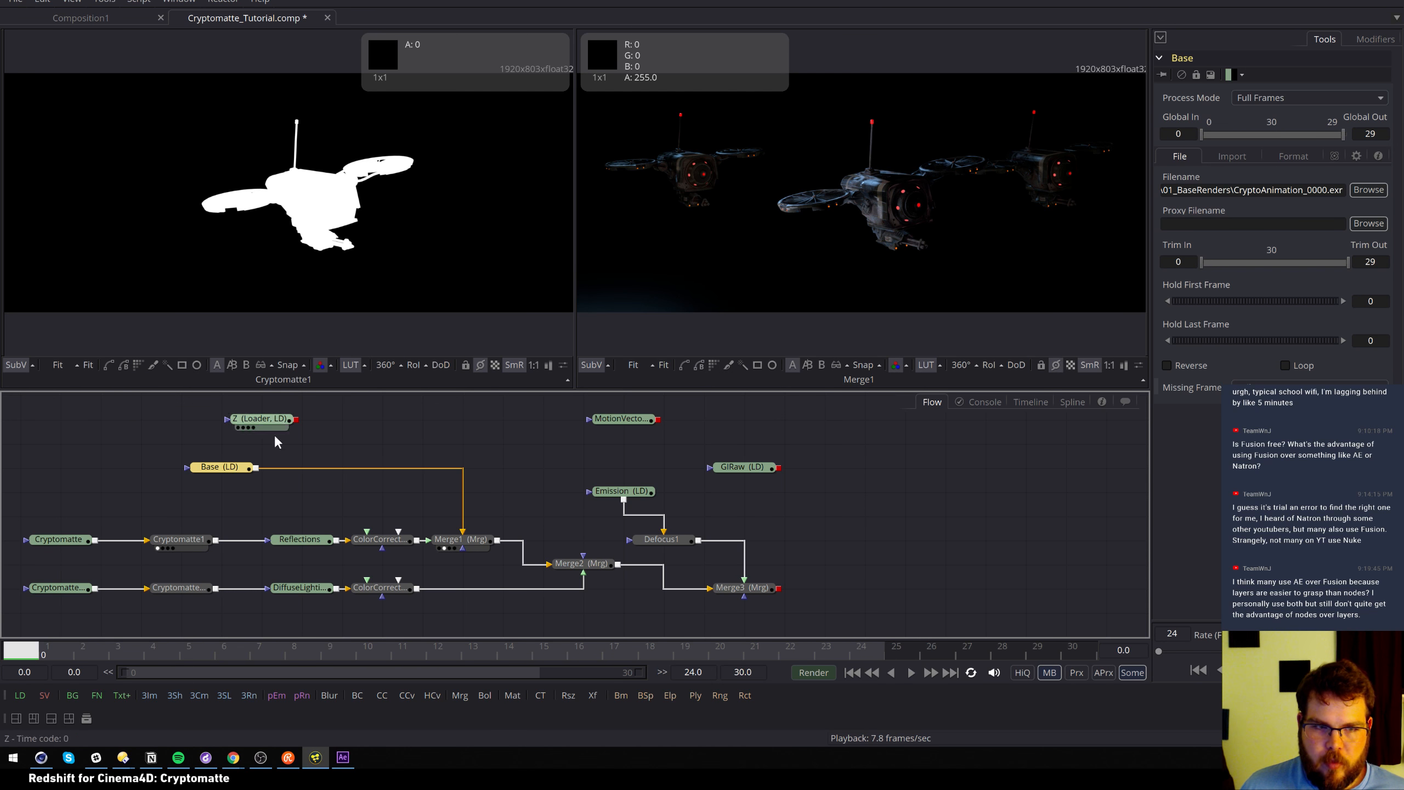
Move the Base loader left, compare the Cryptomatte loaders, and delete the duplicate side-drones loader
{"action": "left_click_drag", "start_coordinate": [236, 474], "coordinate": [197, 476]}
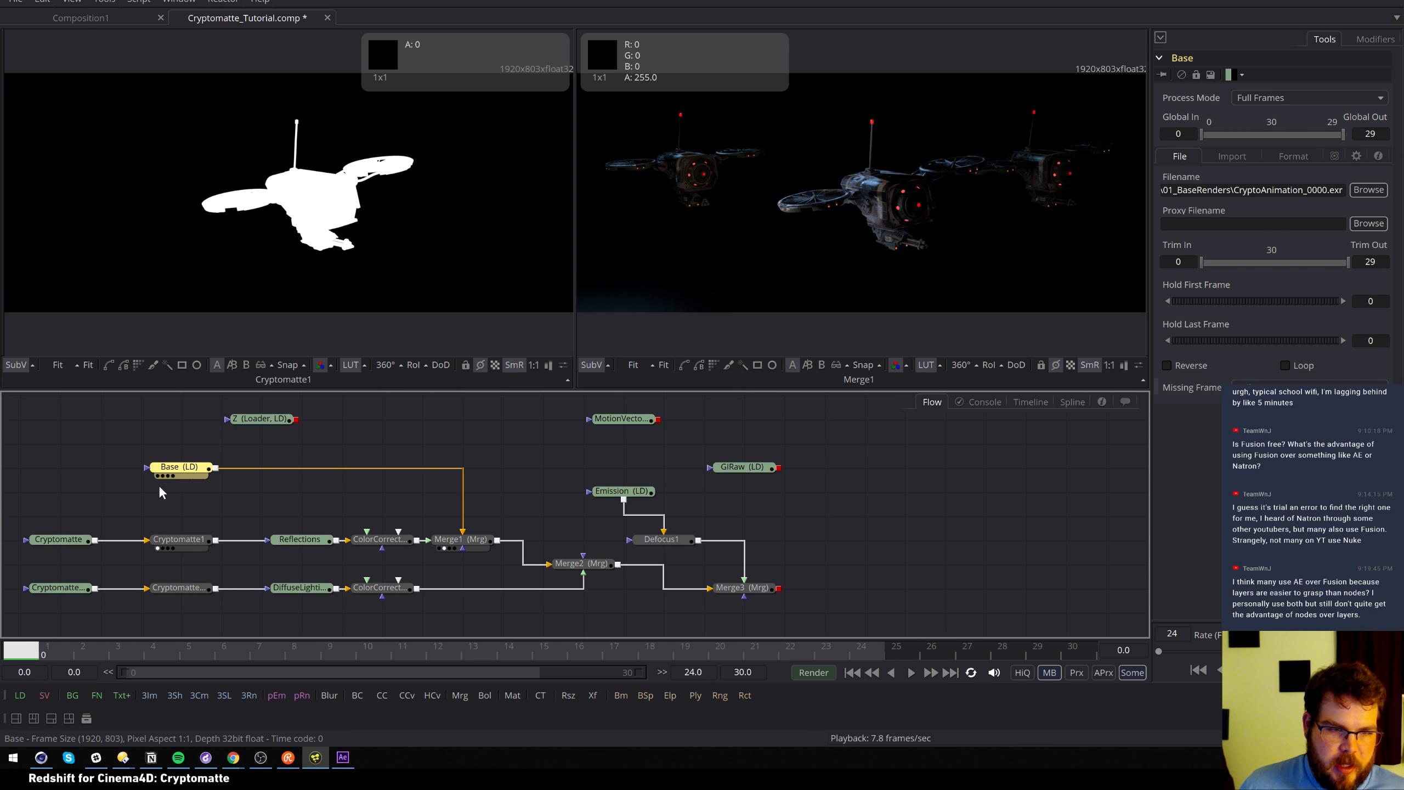
{"action": "left_click", "coordinate": [71, 542]}
{"action": "key", "text": "1"}
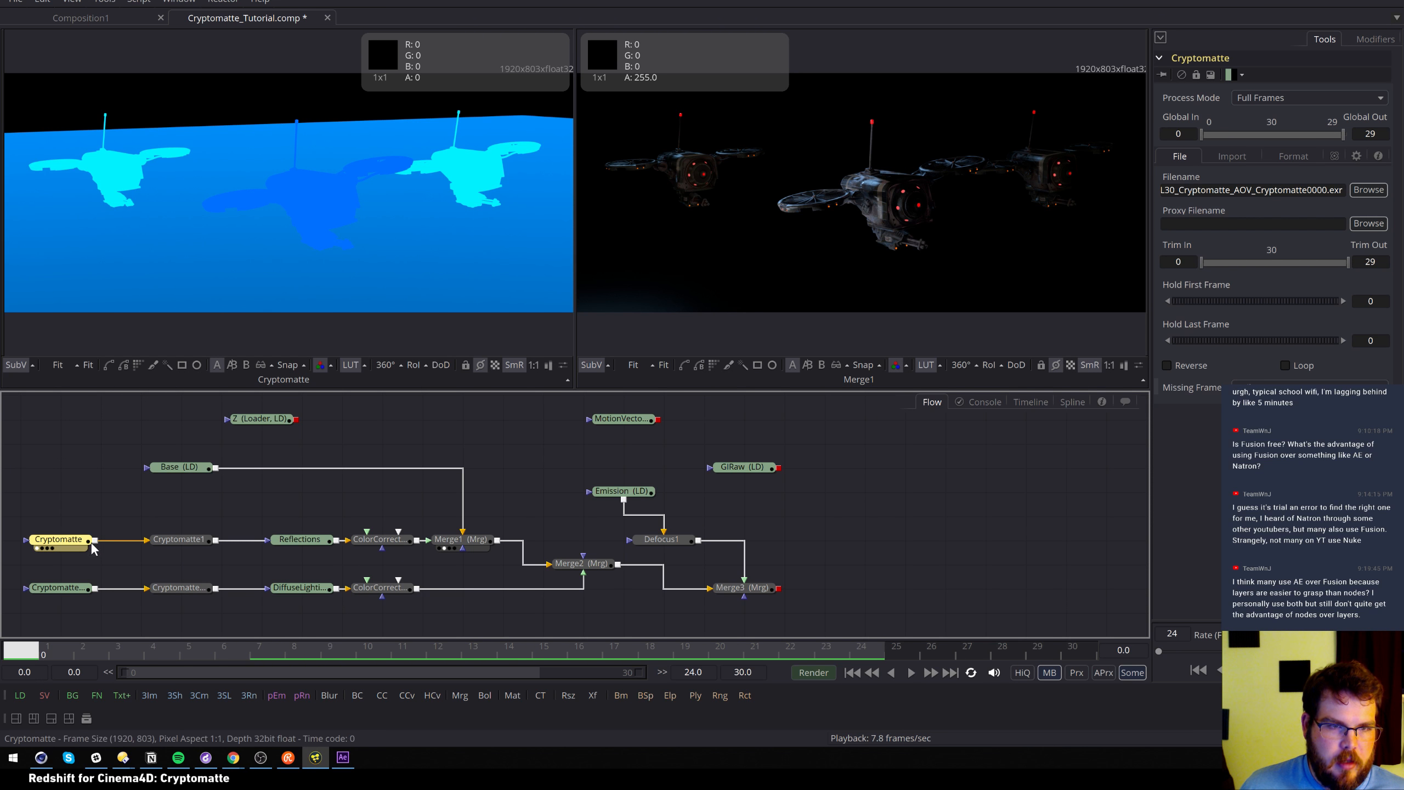
{"action": "left_click", "coordinate": [72, 587]}
{"action": "key", "text": "1"}
{"action": "left_click_drag", "start_coordinate": [115, 614], "coordinate": [40, 572]}
{"action": "key", "text": "Delete"}
{"action": "left_click", "coordinate": [72, 541]}
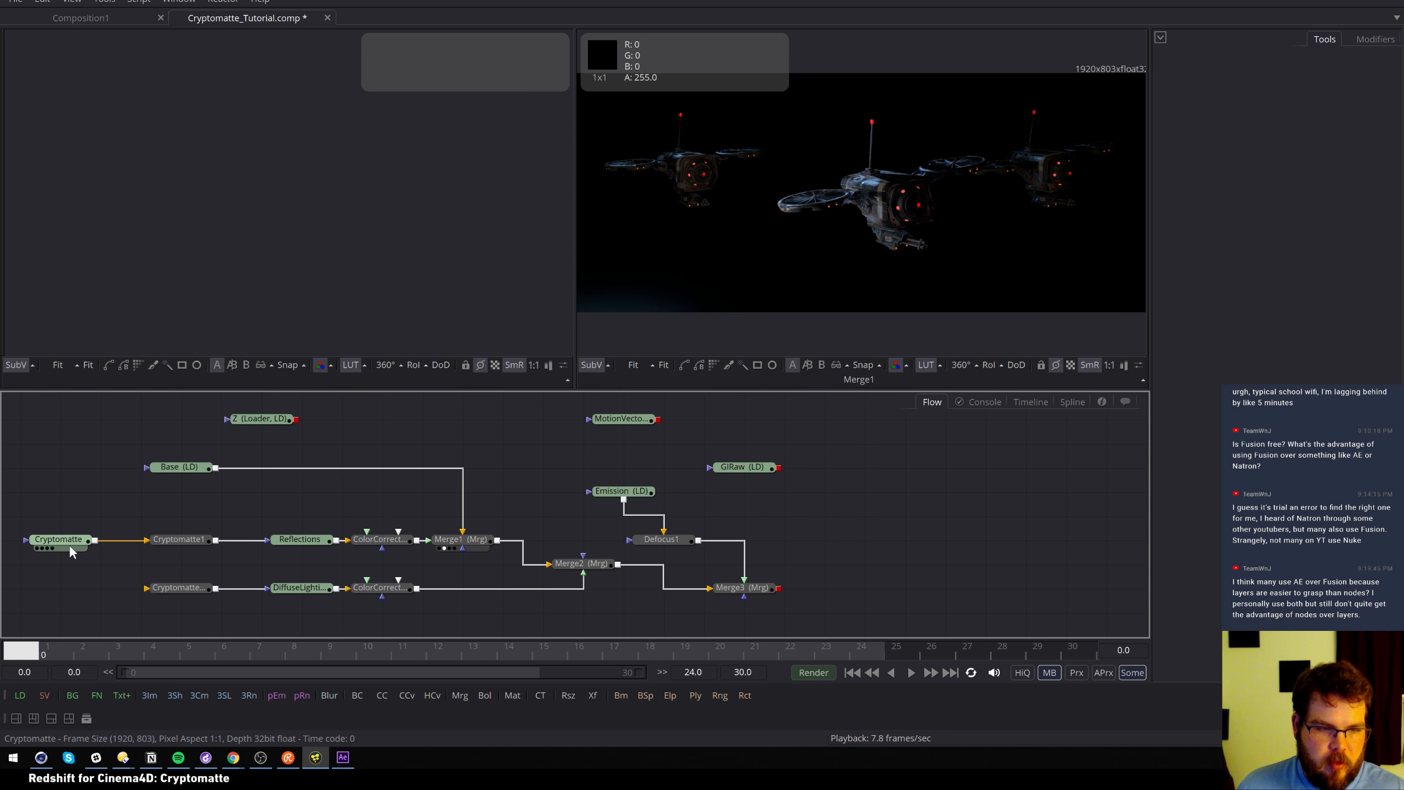
{"action": "key", "text": "1"}
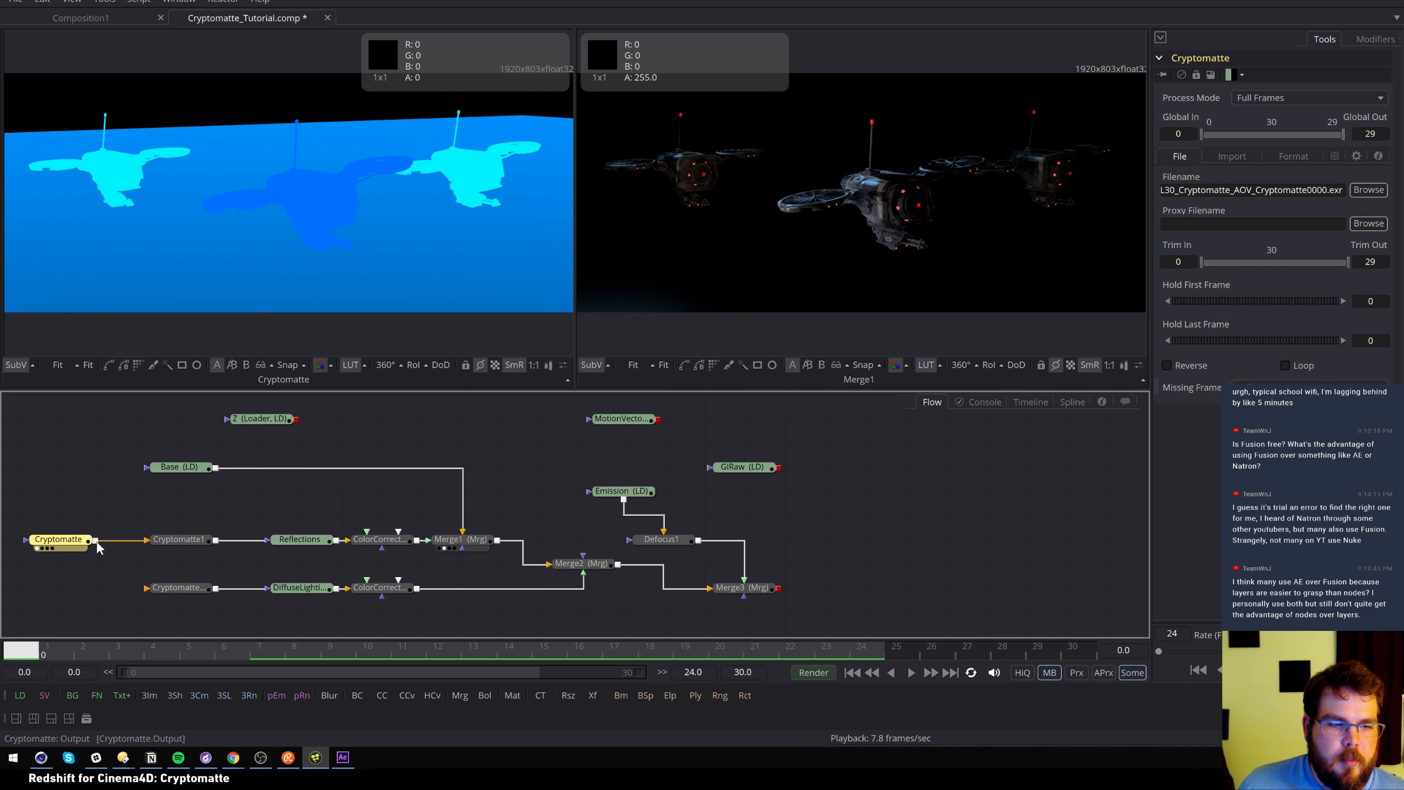
Wire the remaining Cryptomatte loader into Cryptomatte1_1 and compare the Cryptomatte1 and Cryptomatte1_1 outputs
{"action": "left_click_drag", "start_coordinate": [95, 540], "coordinate": [147, 590]}
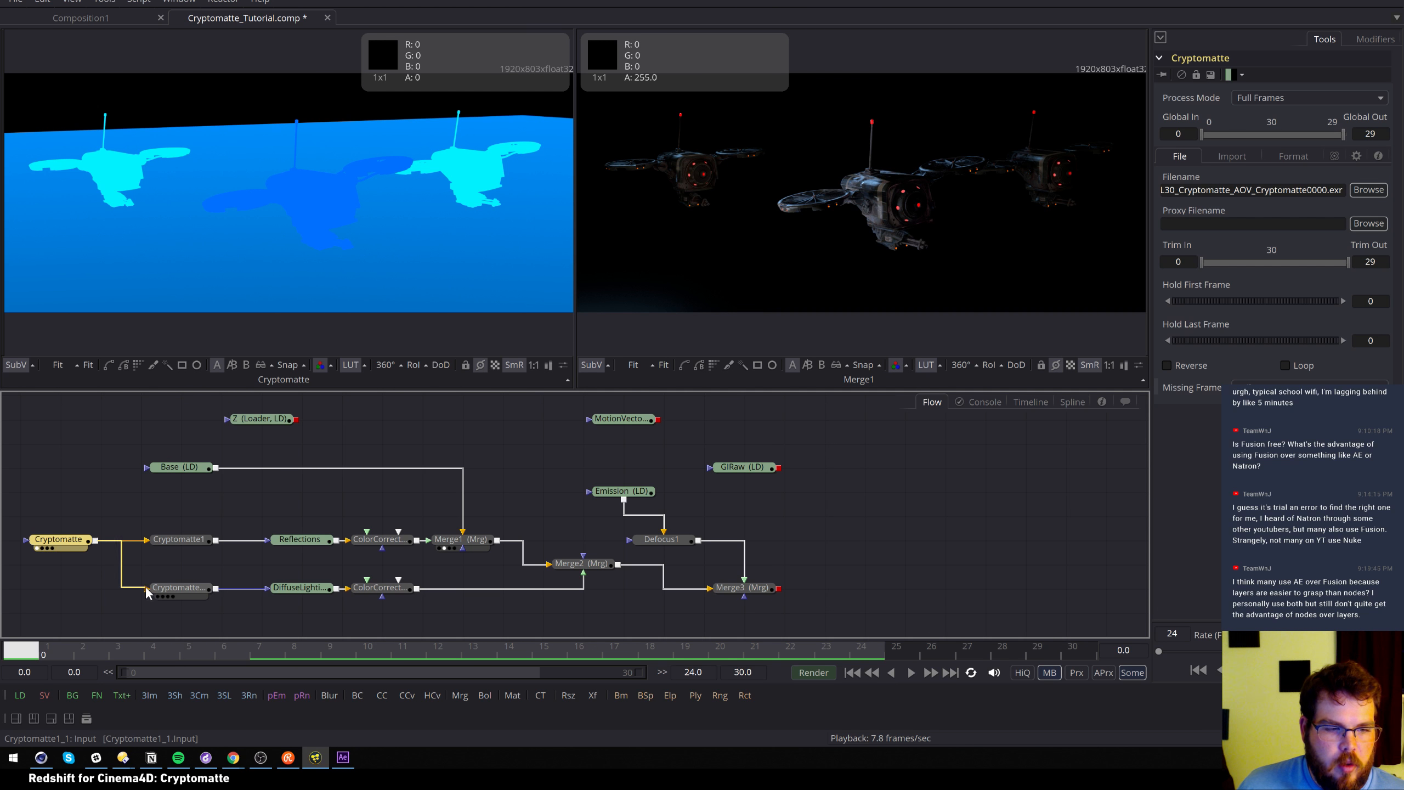
{"action": "left_click", "coordinate": [194, 588]}
{"action": "key", "text": "1"}
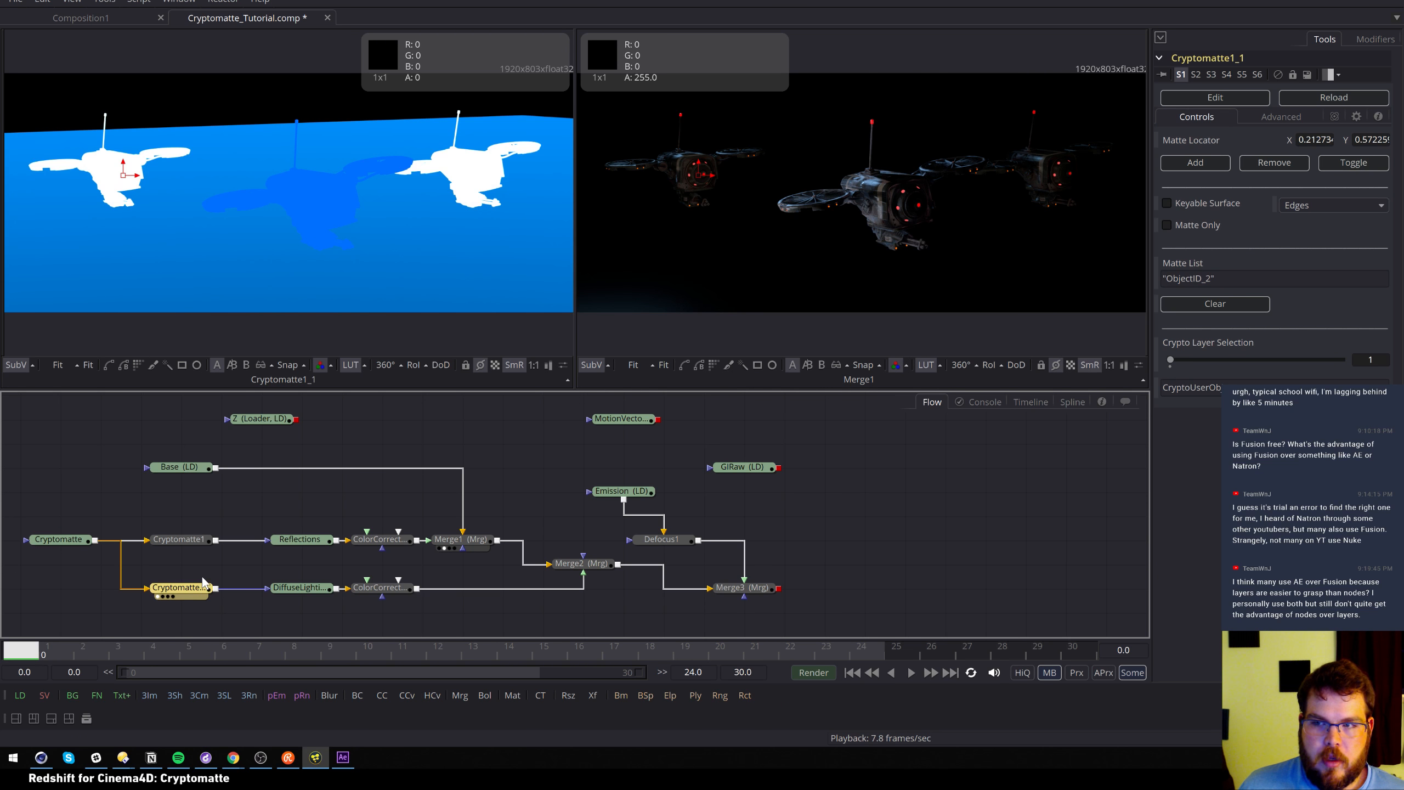
{"action": "left_click", "coordinate": [182, 542]}
{"action": "key", "text": "1"}
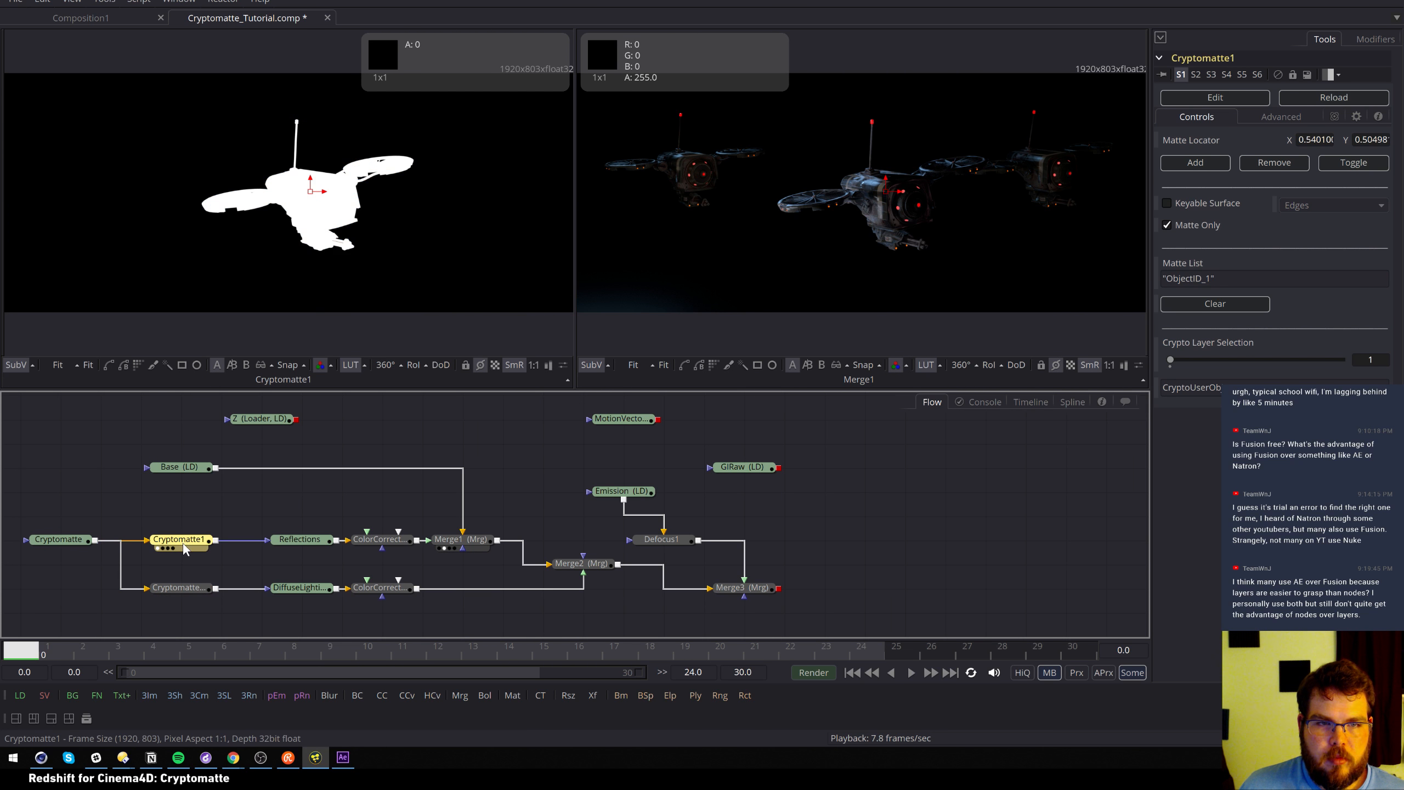
{"action": "left_click", "coordinate": [191, 588]}
{"action": "key", "text": "1"}
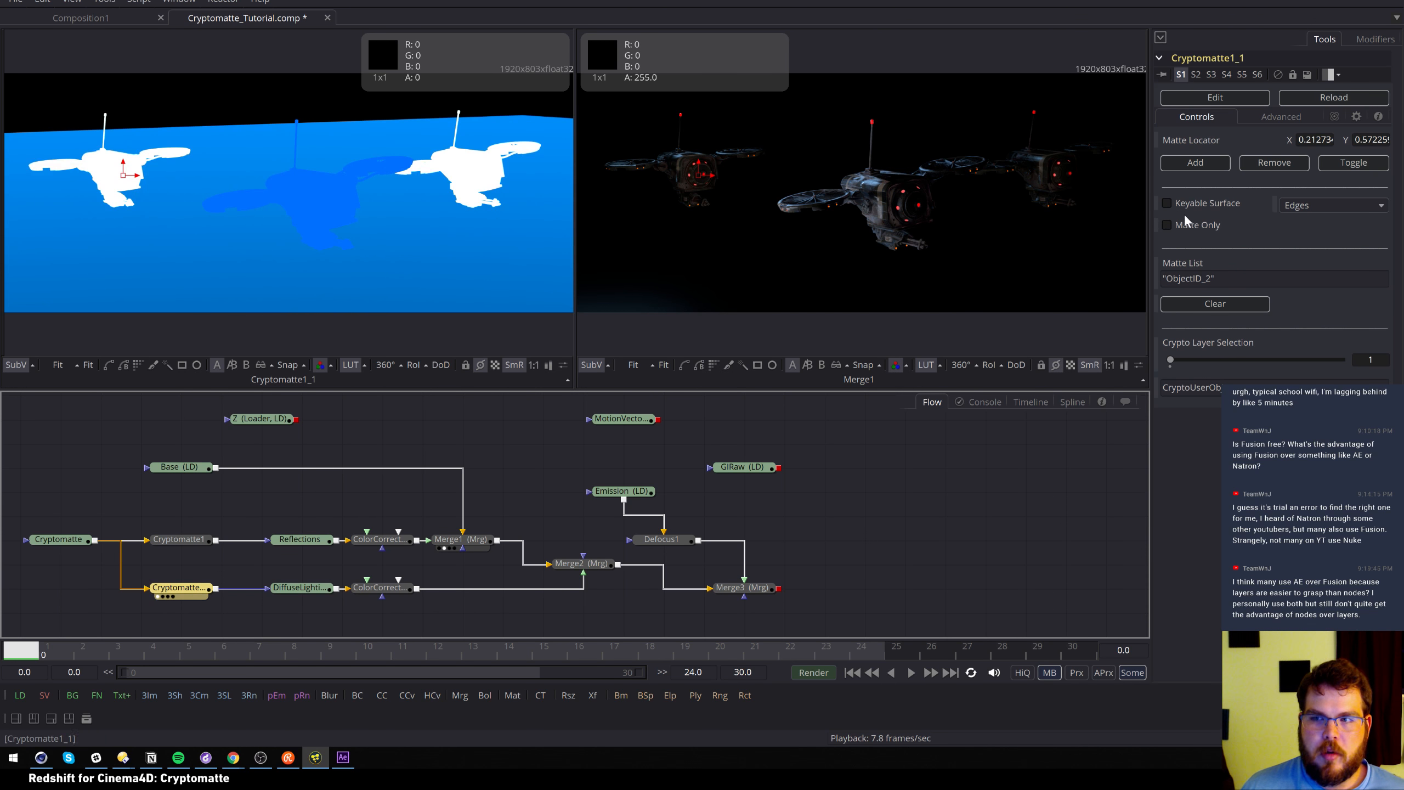
Enable Matte Only on Cryptomatte1_1 and view the DiffuseLighting pass in viewer 2
{"action": "left_click_drag", "start_coordinate": [334, 589], "coordinate": [294, 591]}
{"action": "left_click", "coordinate": [293, 590]}
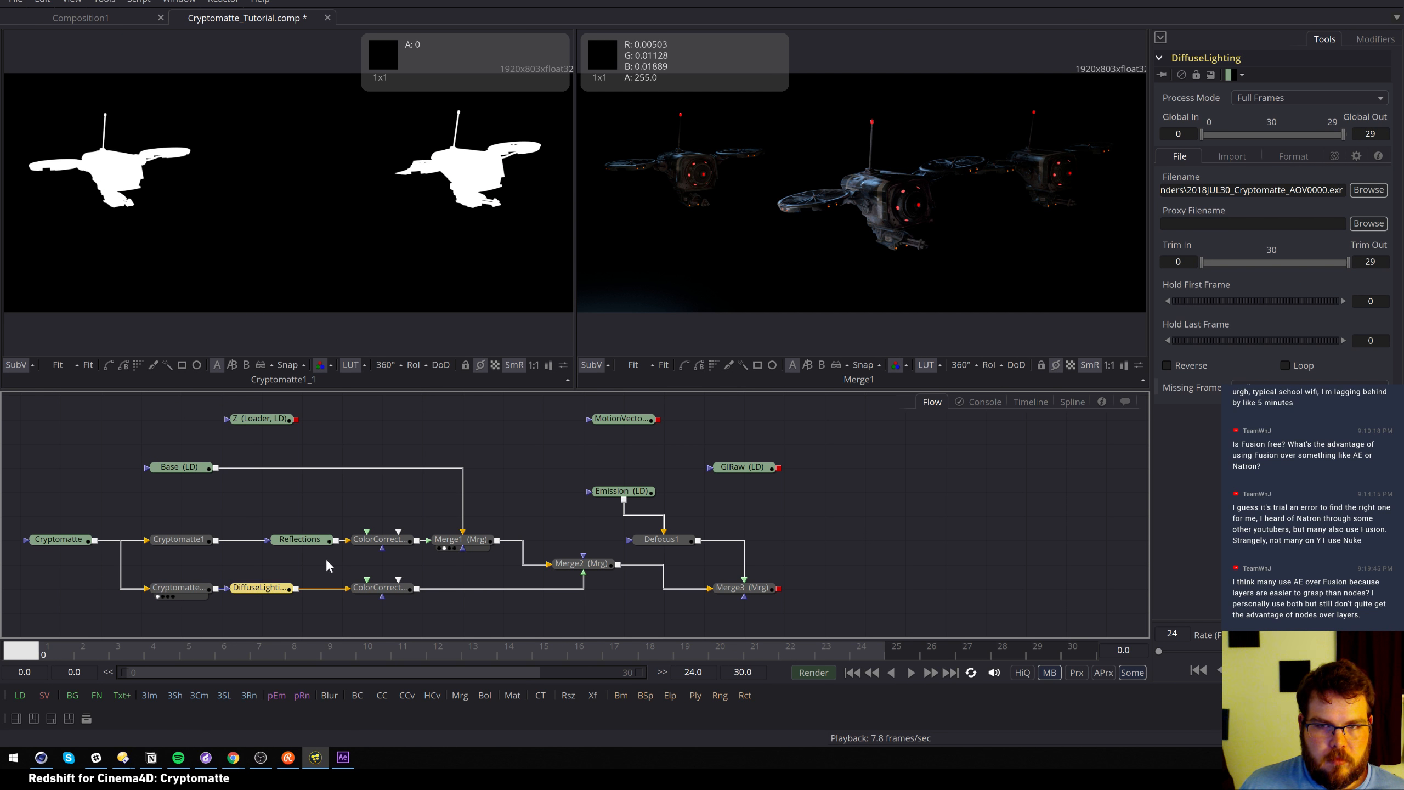
{"action": "key", "text": "2"}
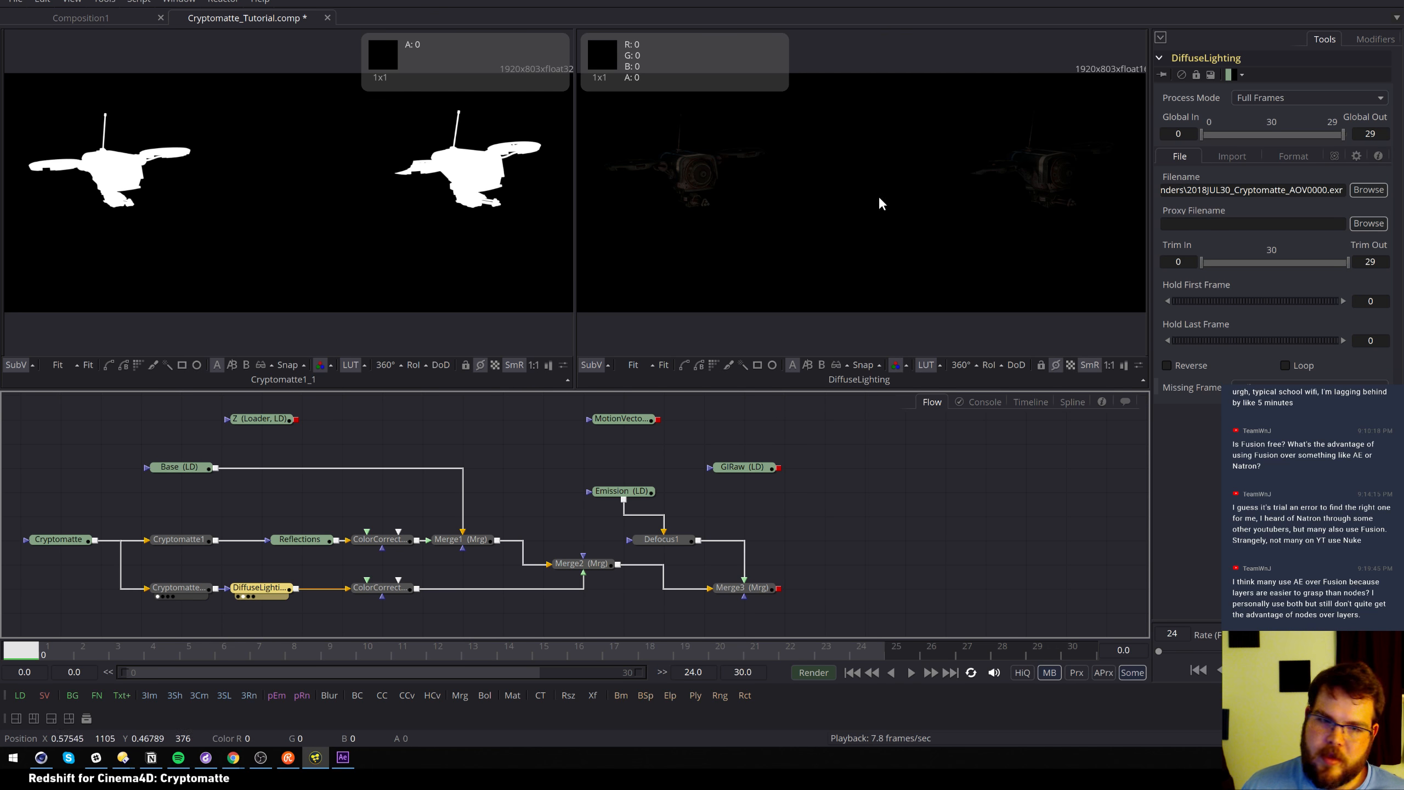
View the lower colour corrector, then the Merge2 composite, in viewer 2
{"action": "left_click", "coordinate": [397, 587]}
{"action": "key", "text": "2"}
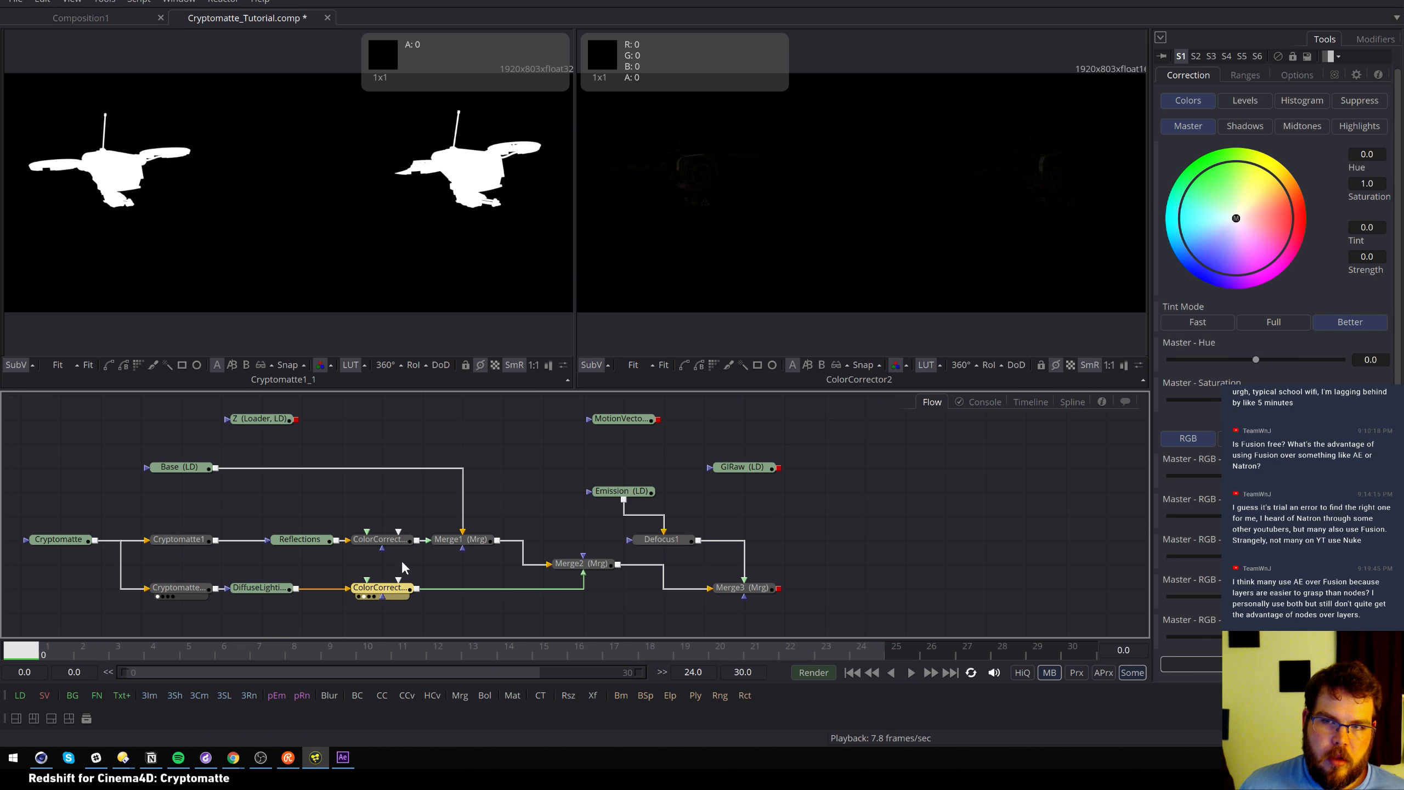
{"action": "left_click", "coordinate": [578, 565]}
{"action": "key", "text": "2"}
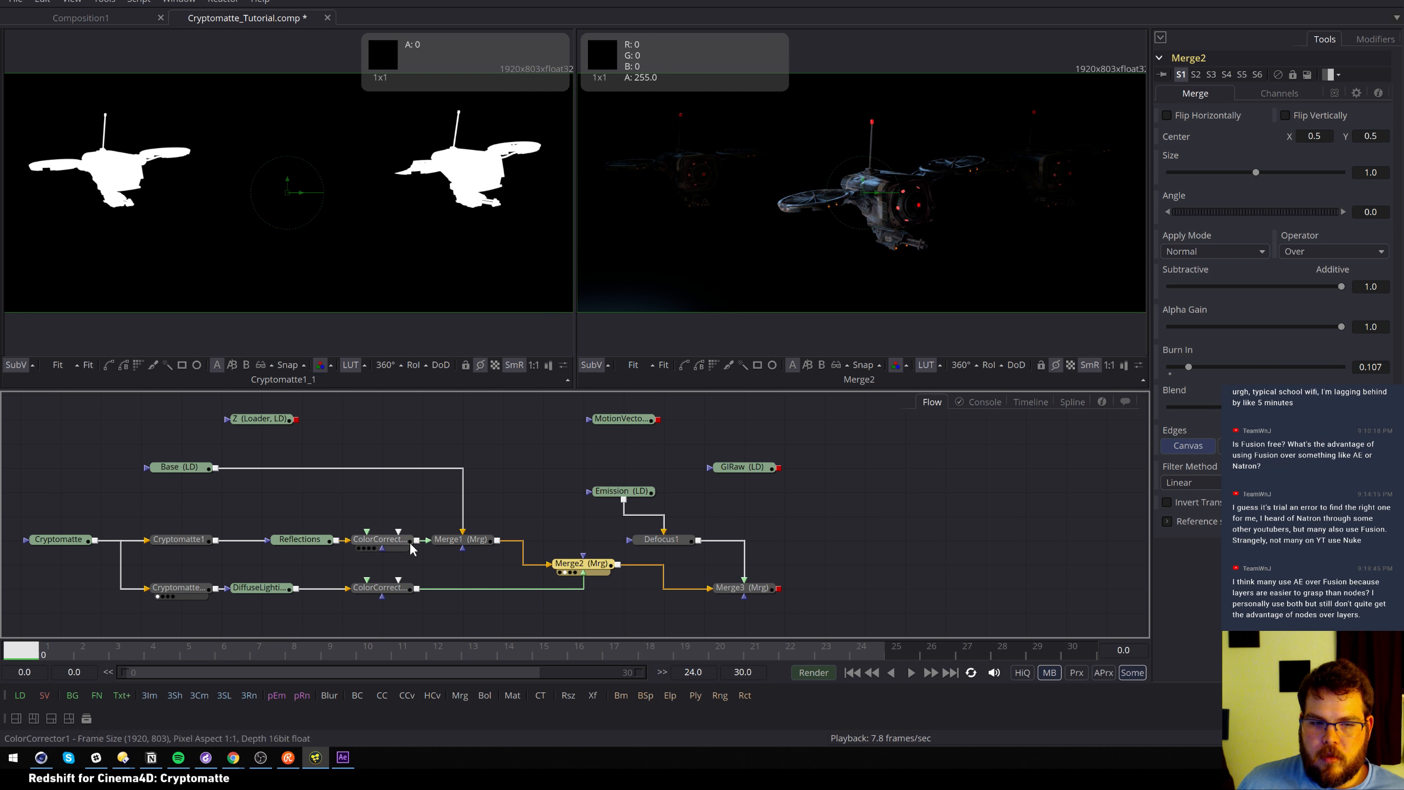
Pull ColorCorrector2 off its link and reinsert it between DiffuseLighting and Merge2
{"action": "left_click_drag", "start_coordinate": [394, 602], "coordinate": [403, 639], "text": "shift"}
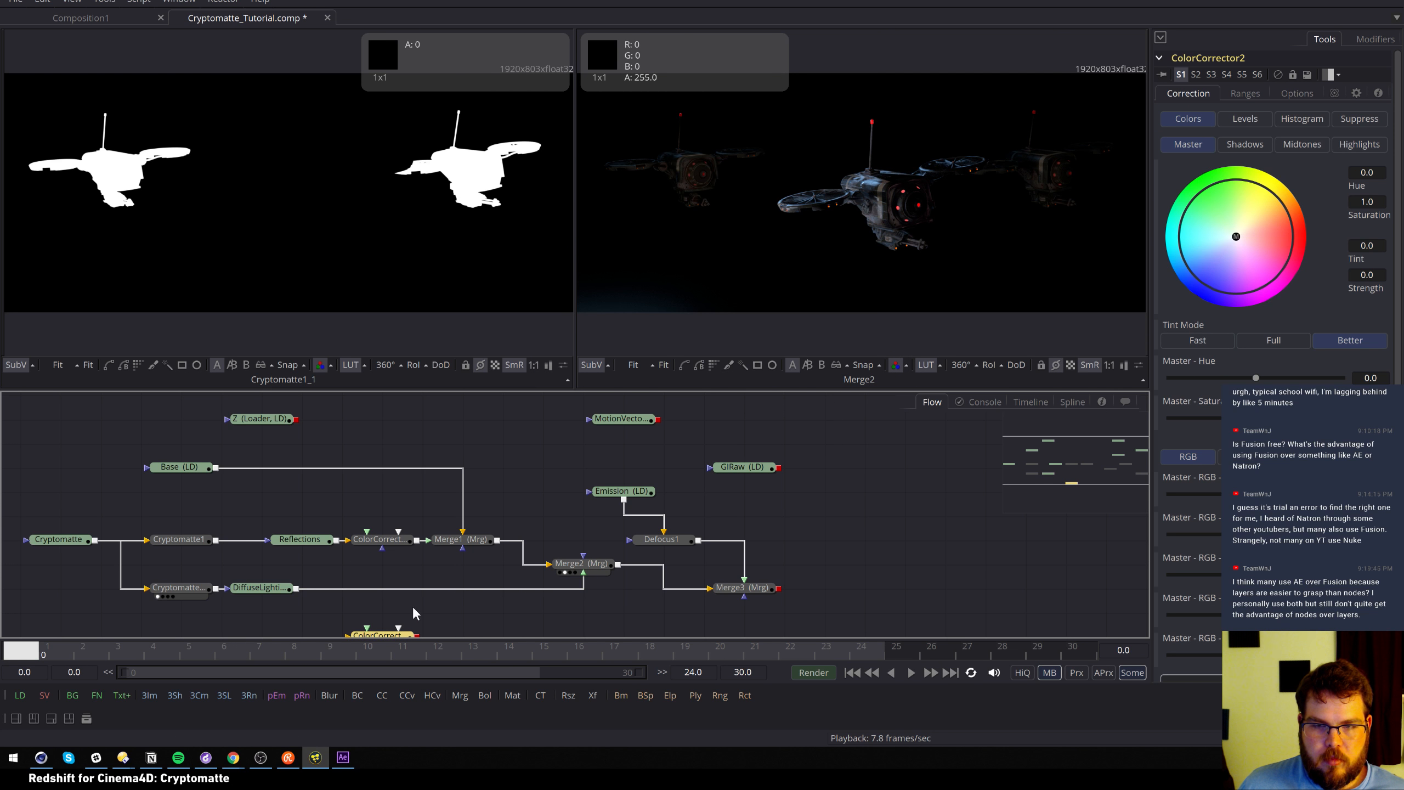
{"action": "left_click_drag", "start_coordinate": [392, 636], "coordinate": [395, 616]}
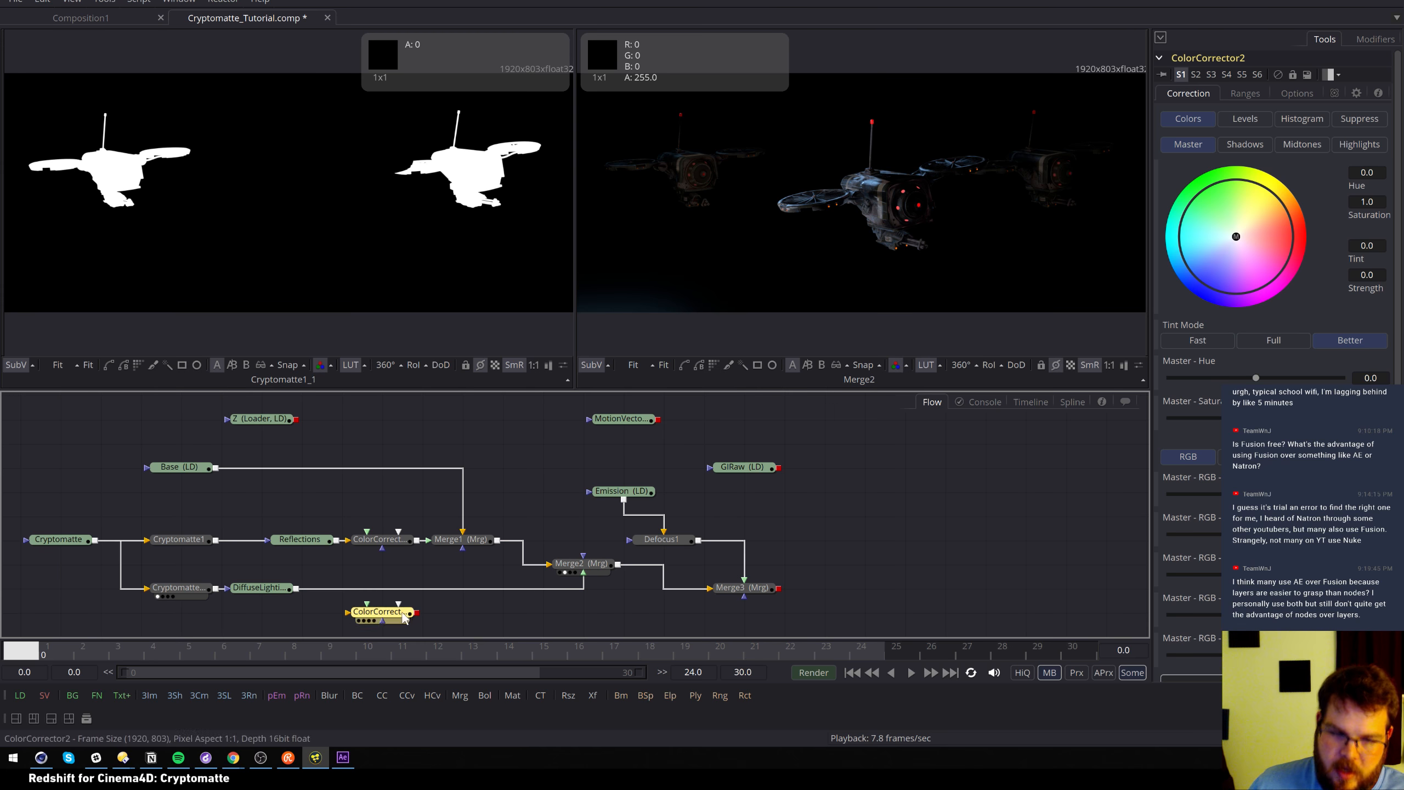
{"action": "left_click_drag", "start_coordinate": [382, 611], "coordinate": [383, 588]}
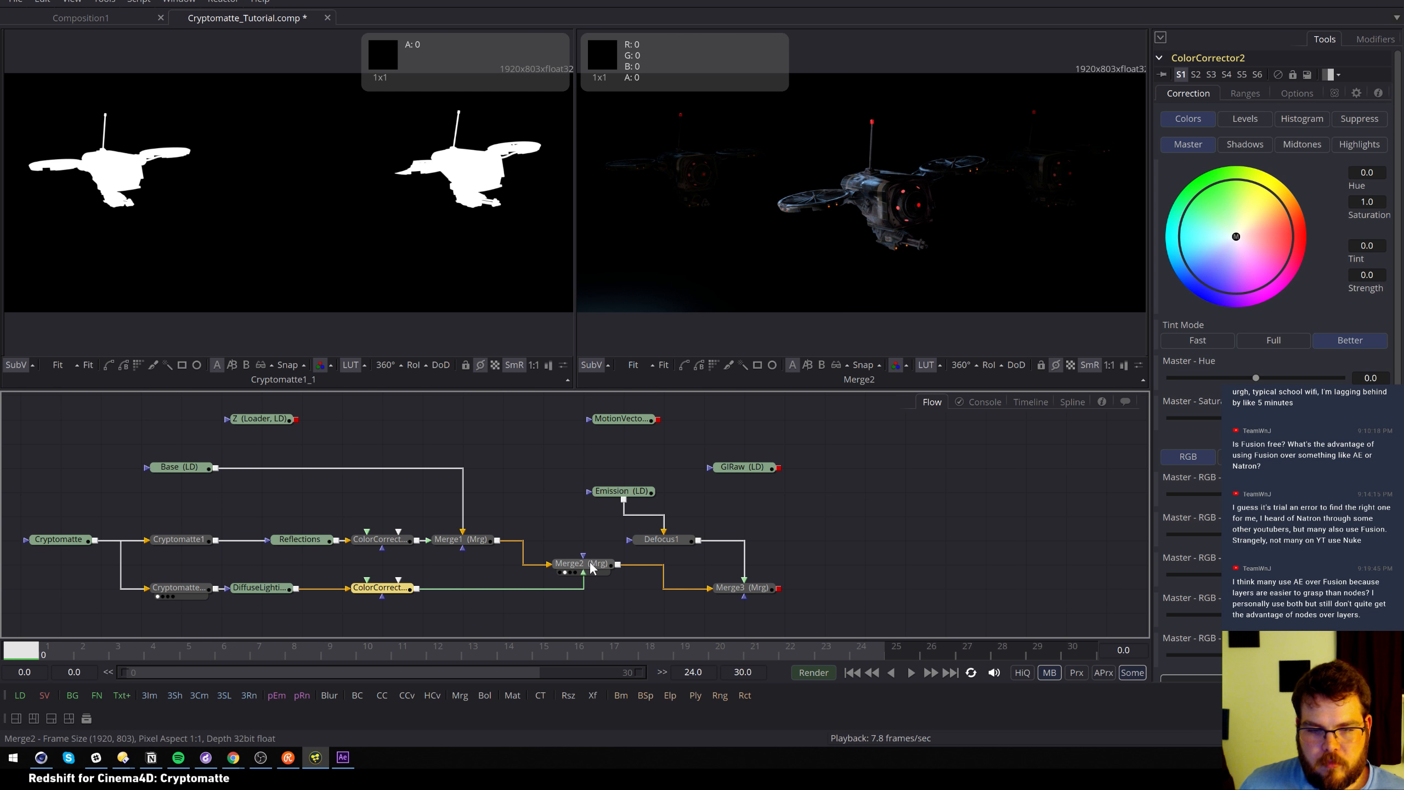
Leave Fusion's Recent Files unopened, select Merge1, and switch to the Cinema 4D drone scene
{"action": "left_click", "coordinate": [16, 2]}
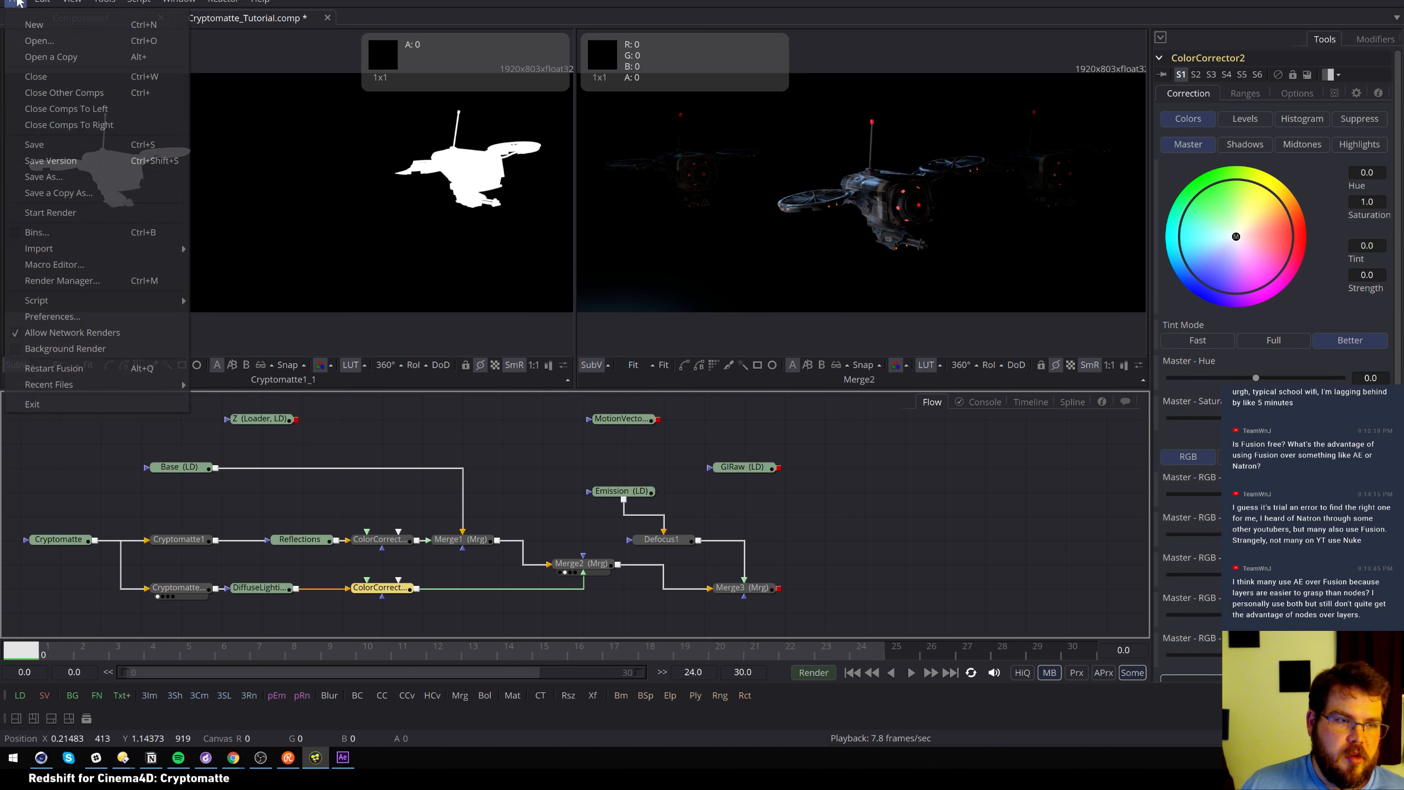
{"action": "left_click", "coordinate": [99, 348]}
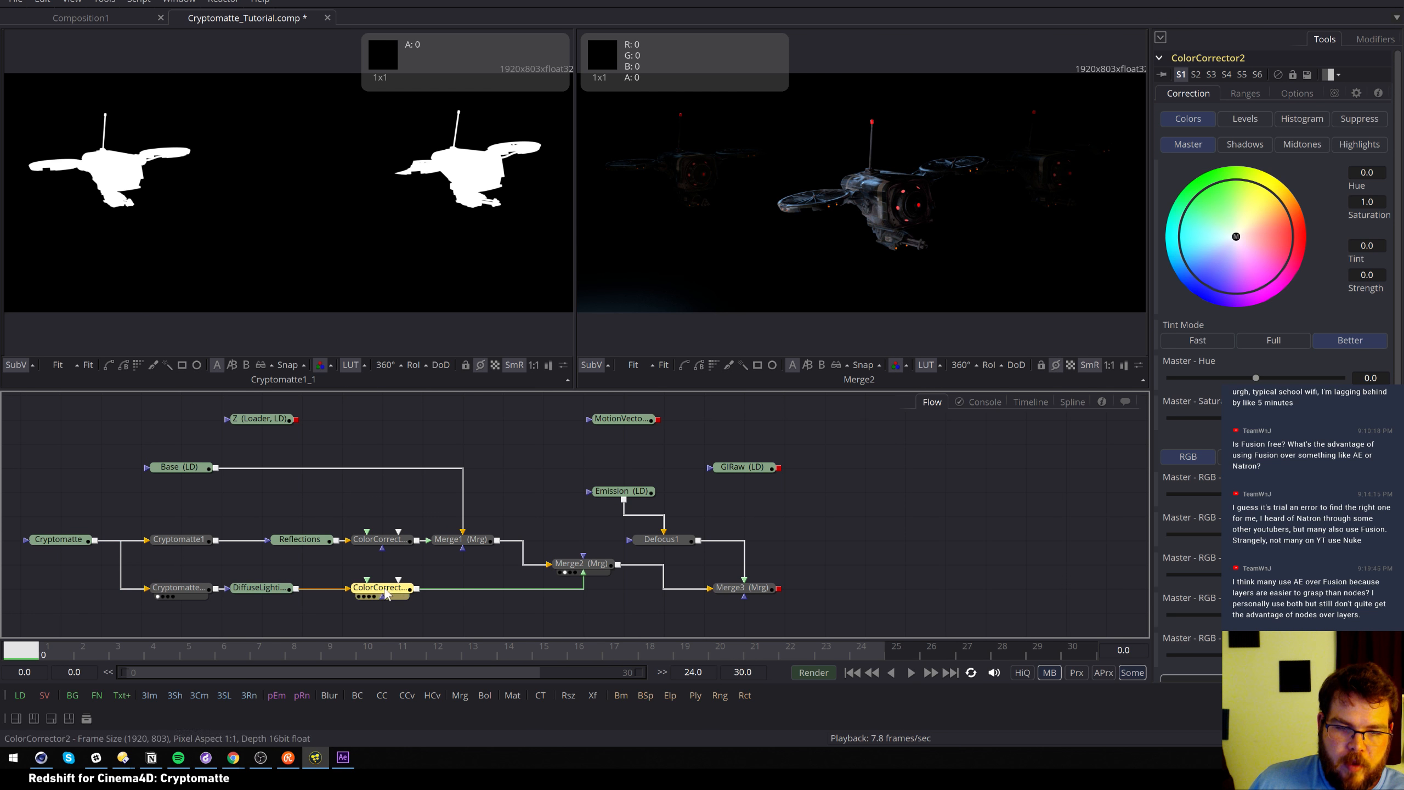
{"action": "left_click", "coordinate": [478, 541]}
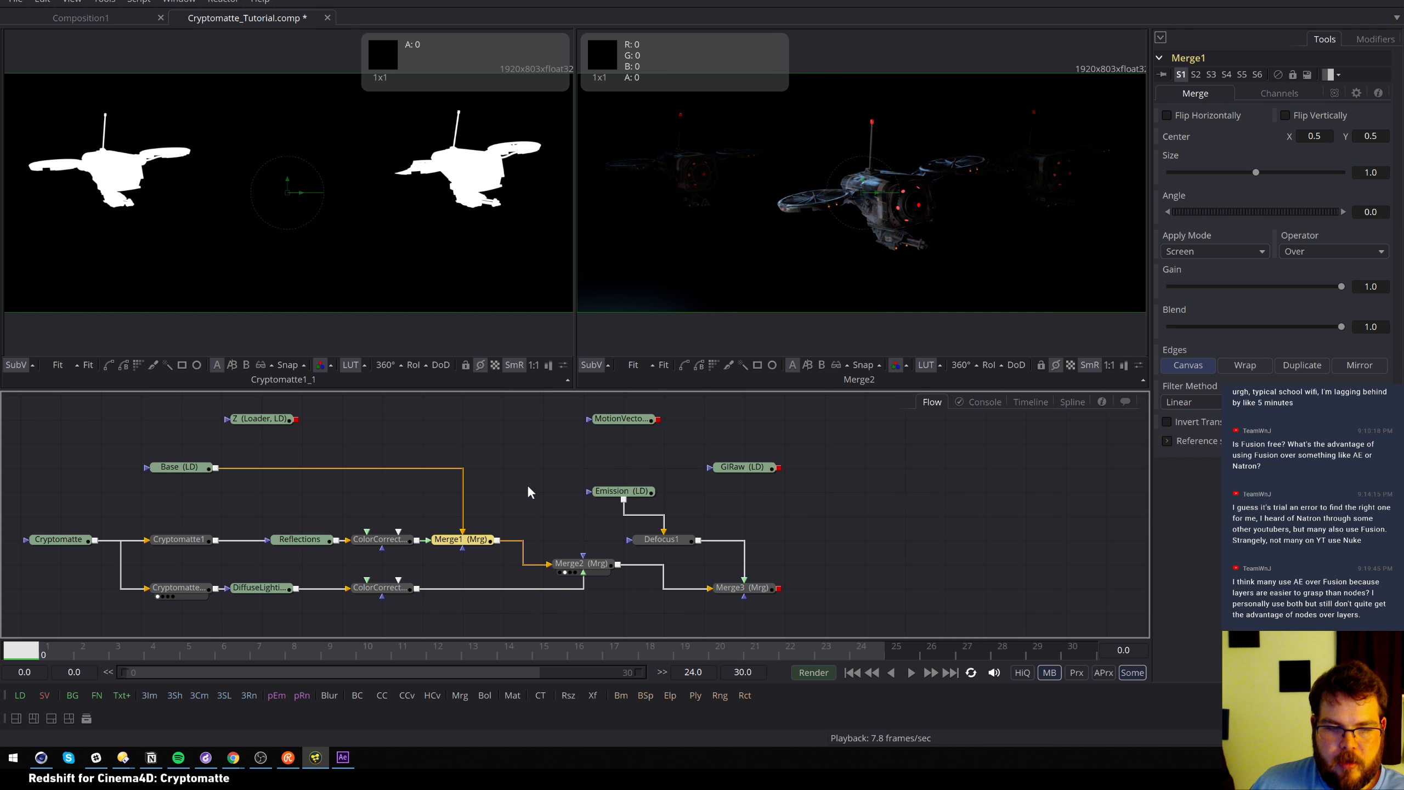
{"action": "left_click", "coordinate": [15, 2]}
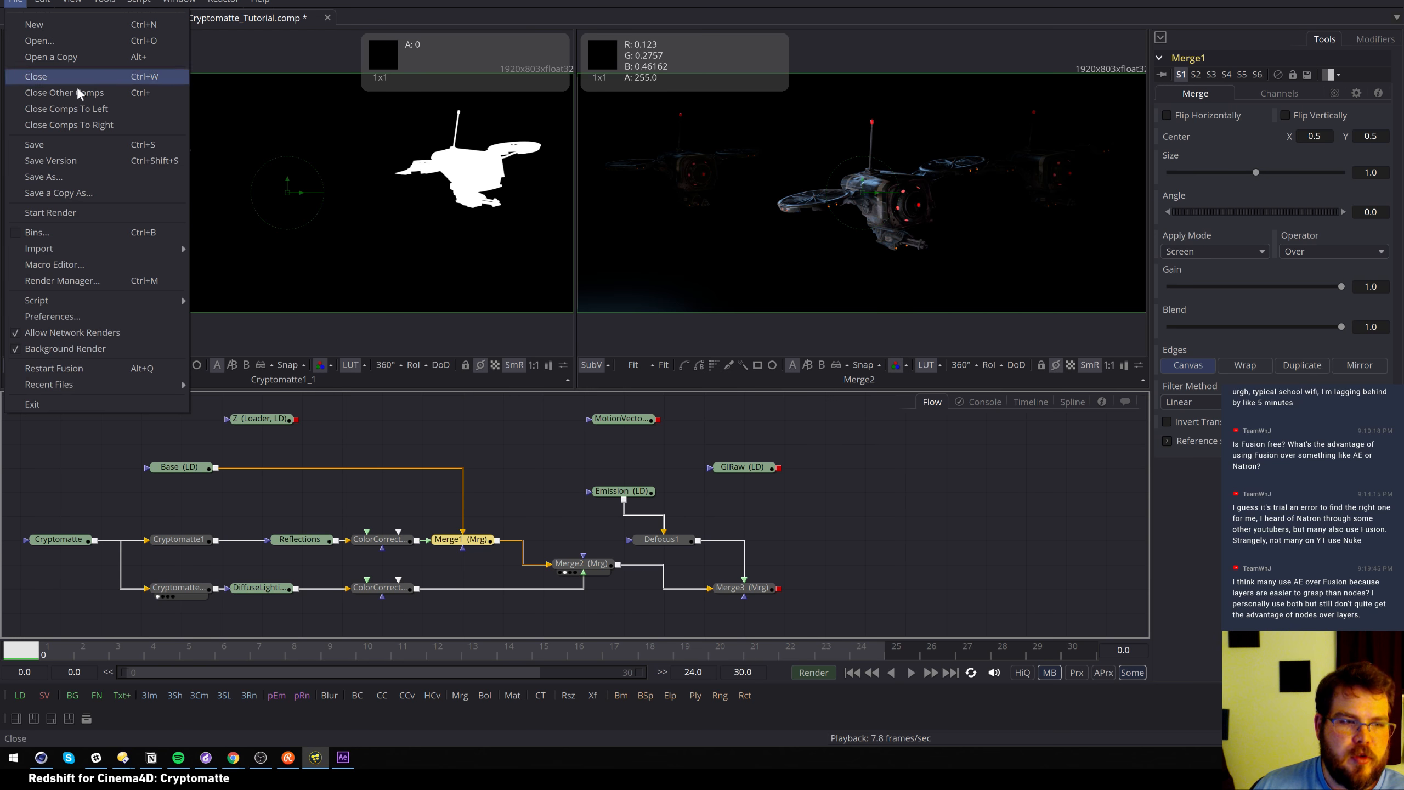
{"action": "mouse_move", "coordinate": [118, 387]}
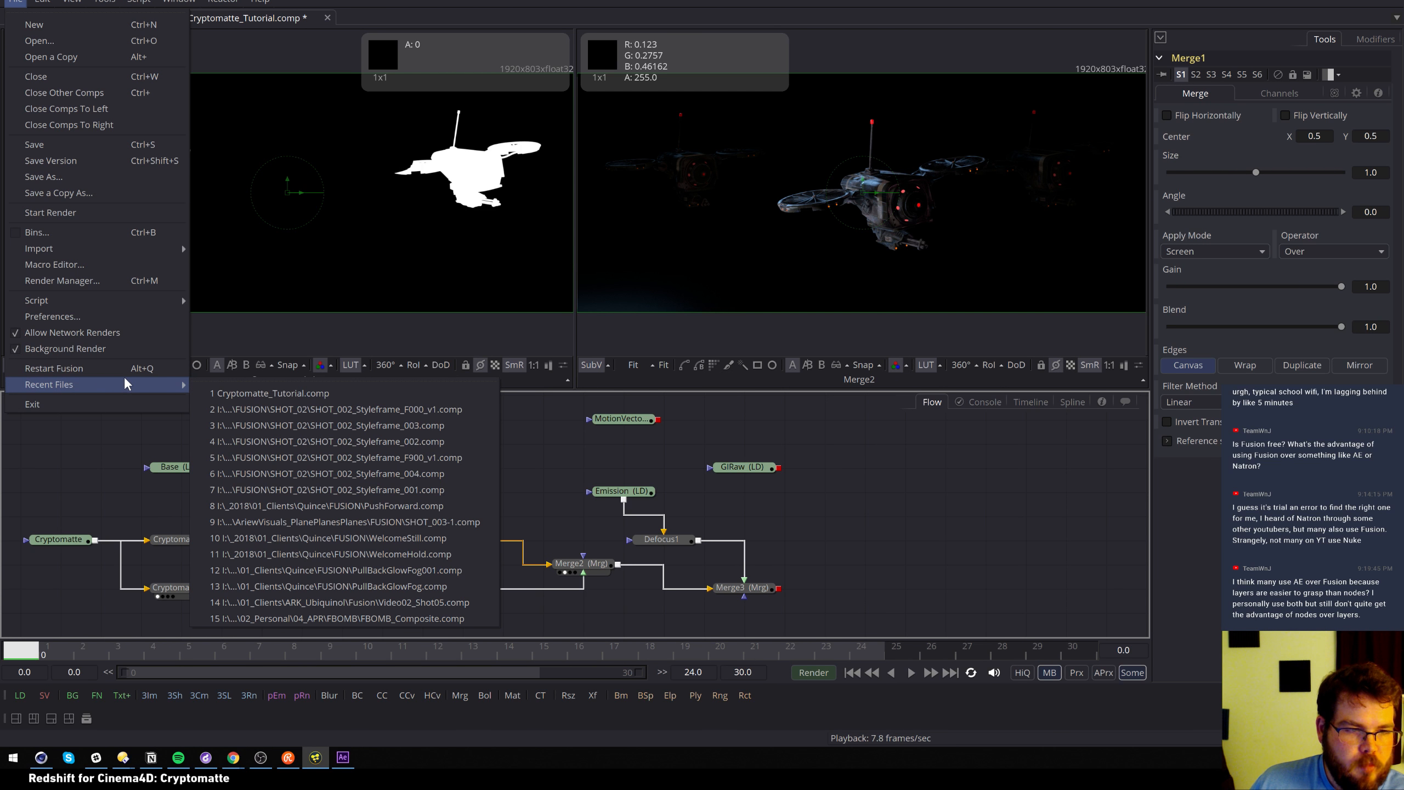
{"action": "key", "text": "Escape"}
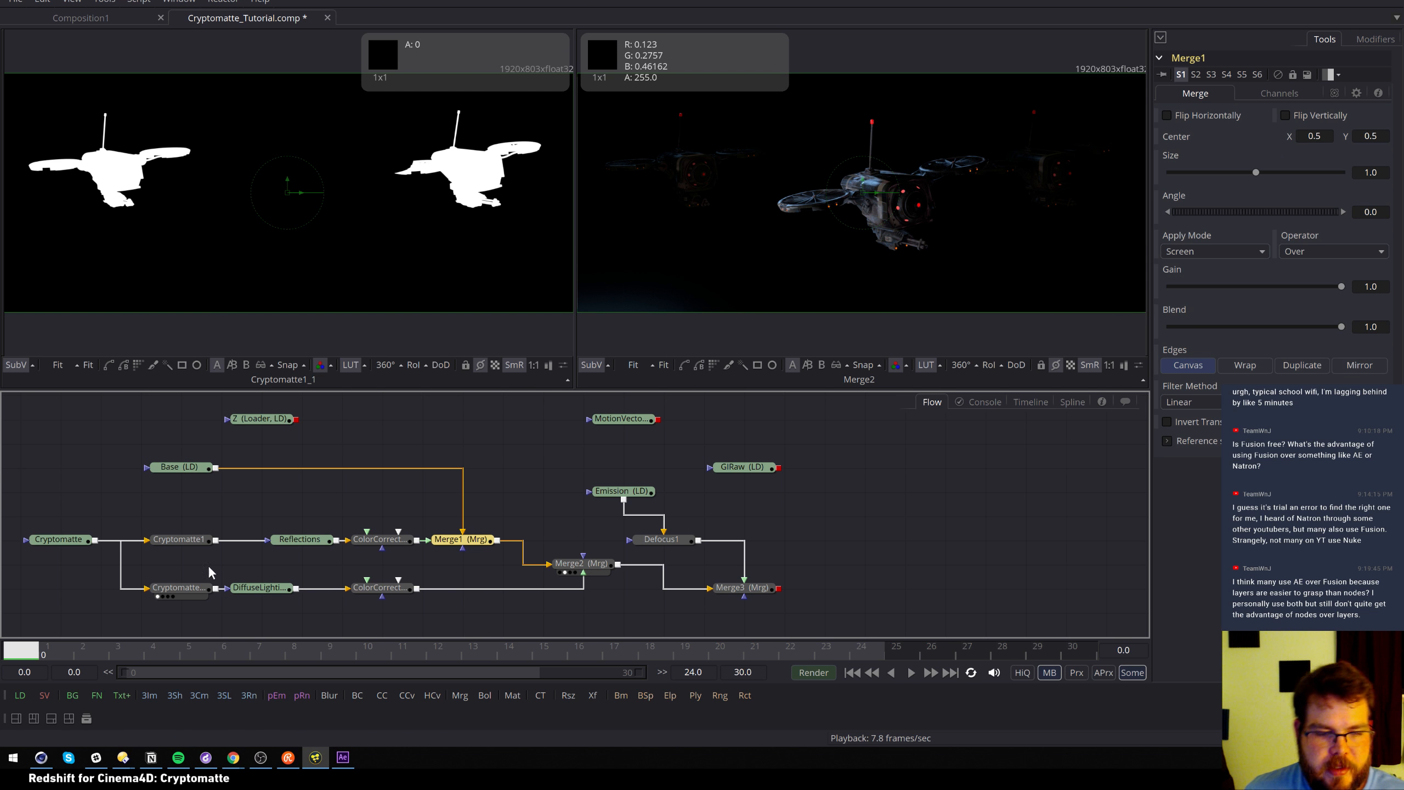
{"action": "left_click", "coordinate": [44, 763]}
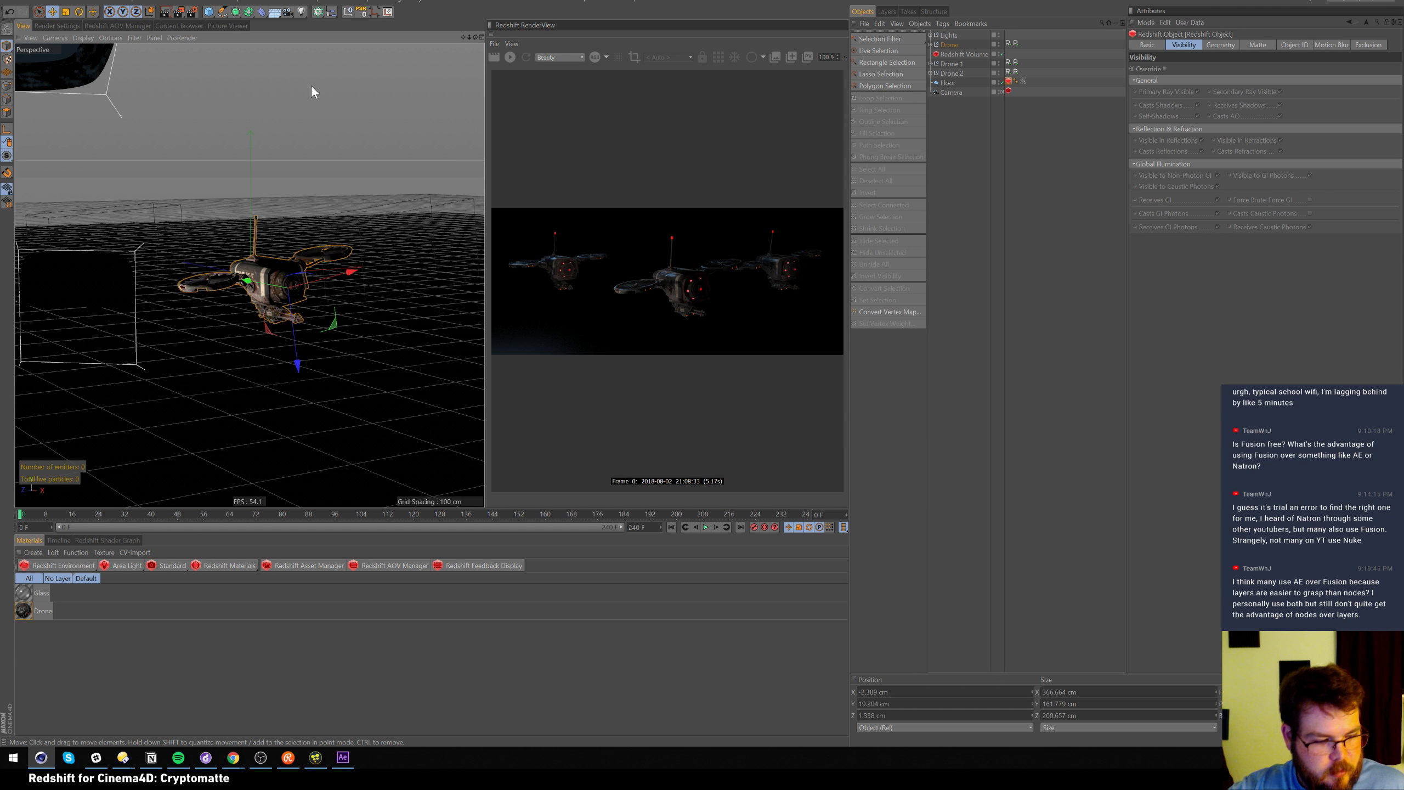
Start a new empty project and add a Plane scaled up to fill the view
{"action": "left_click", "coordinate": [13, 2]}
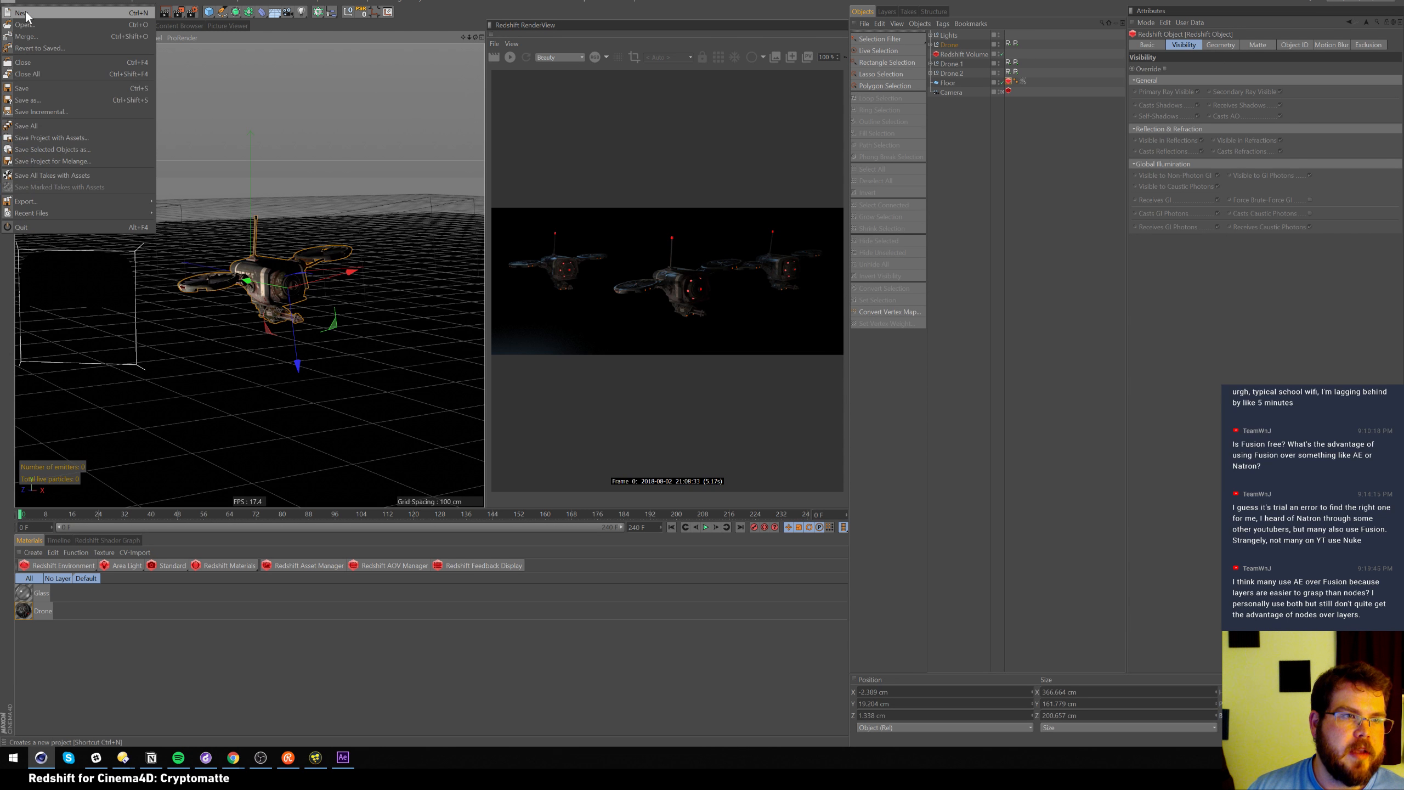
{"action": "left_click", "coordinate": [29, 14]}
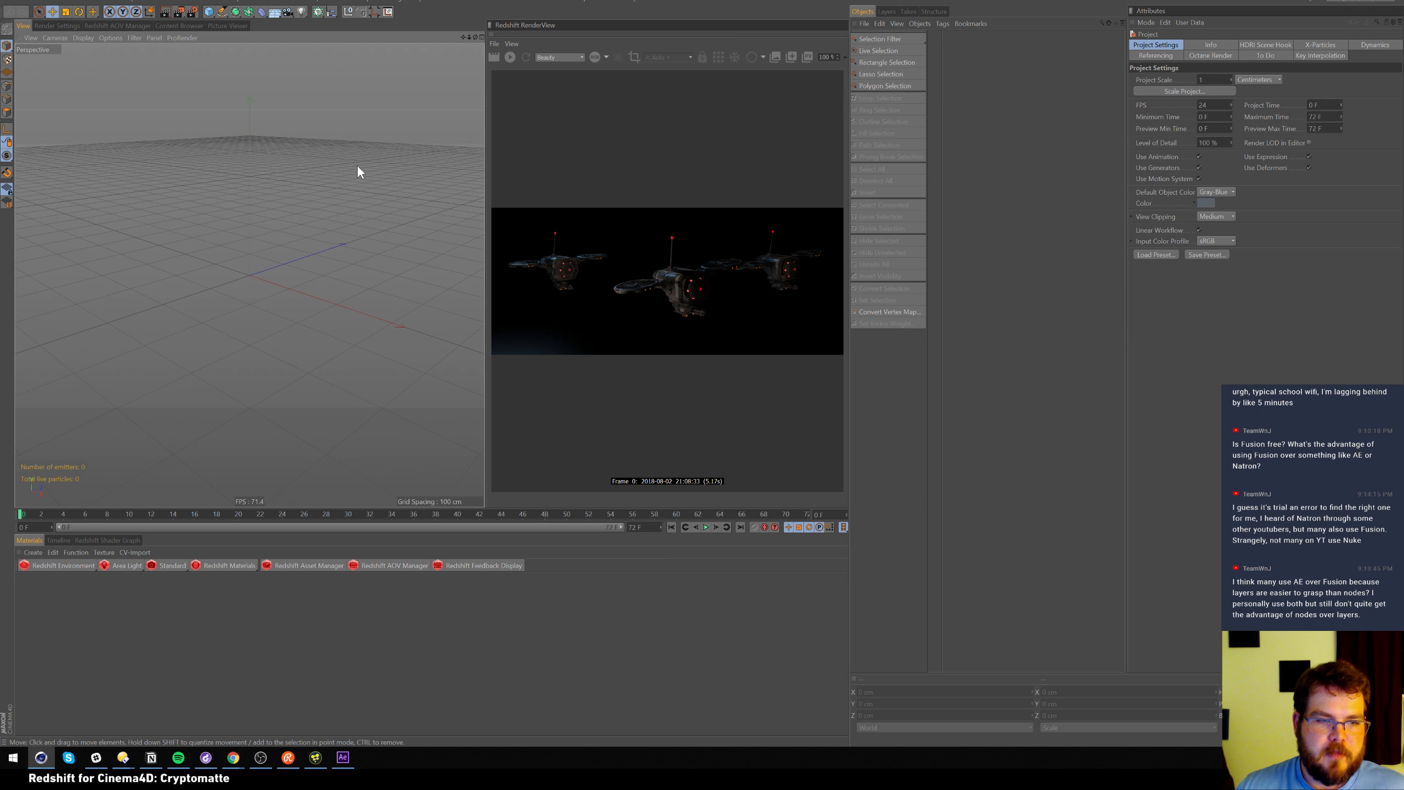
{"action": "left_click", "coordinate": [208, 12]}
{"action": "left_click", "coordinate": [290, 36]}
{"action": "key", "text": "t"}
{"action": "left_click_drag", "start_coordinate": [239, 360], "coordinate": [695, 342]}
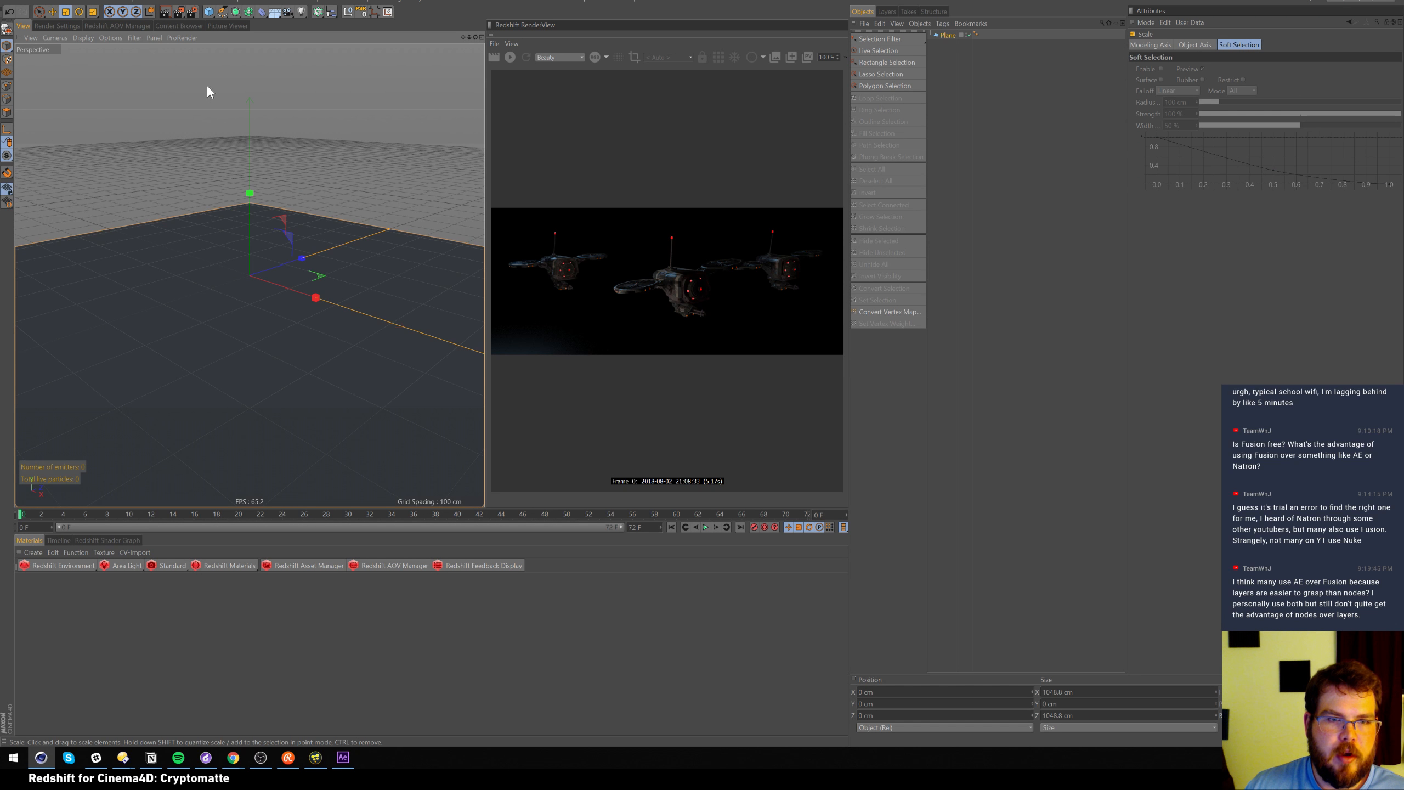
{"action": "left_click", "coordinate": [275, 622]}
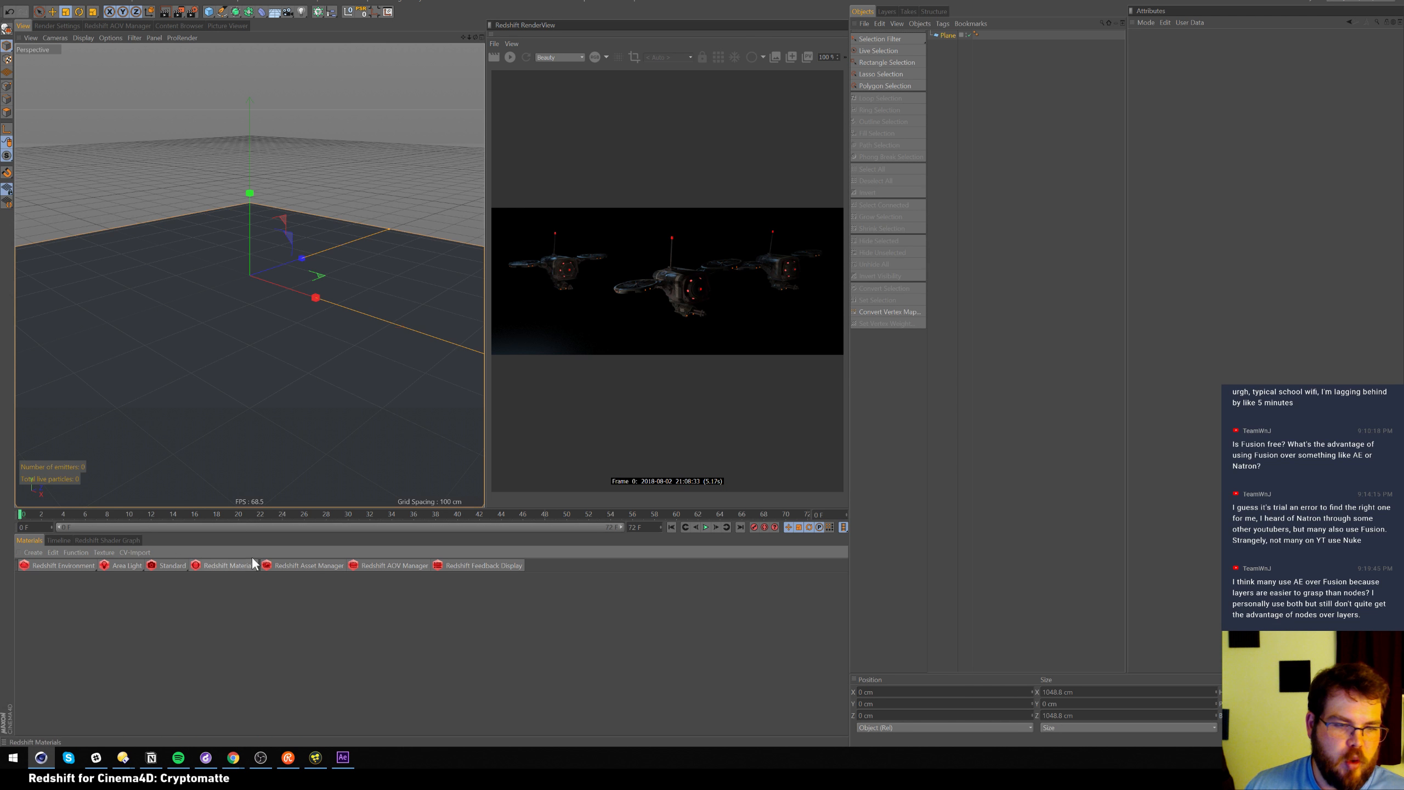
Drag the GrittyCerammy material from the Content Browser onto the Plane
{"action": "left_click", "coordinate": [176, 25]}
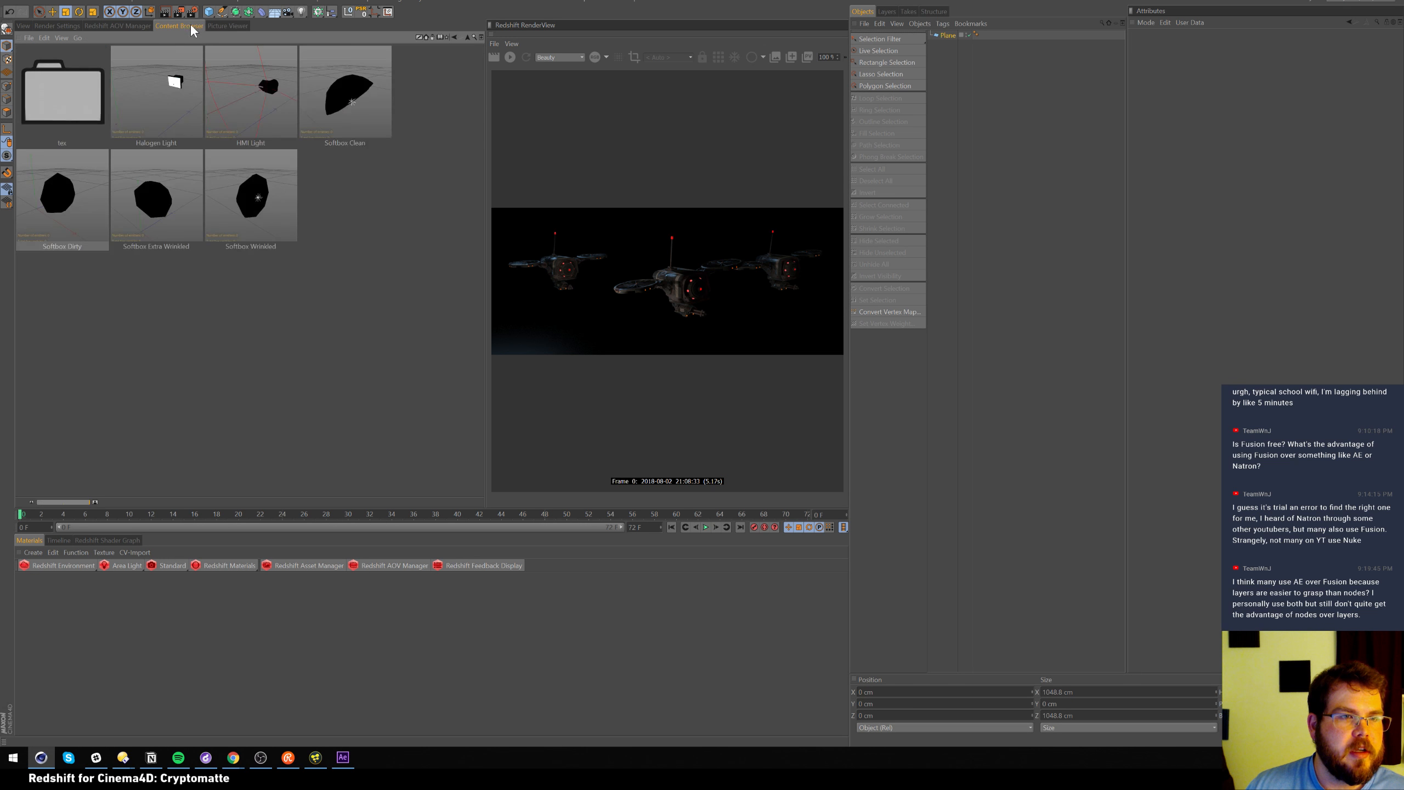
{"action": "left_click", "coordinate": [467, 38]}
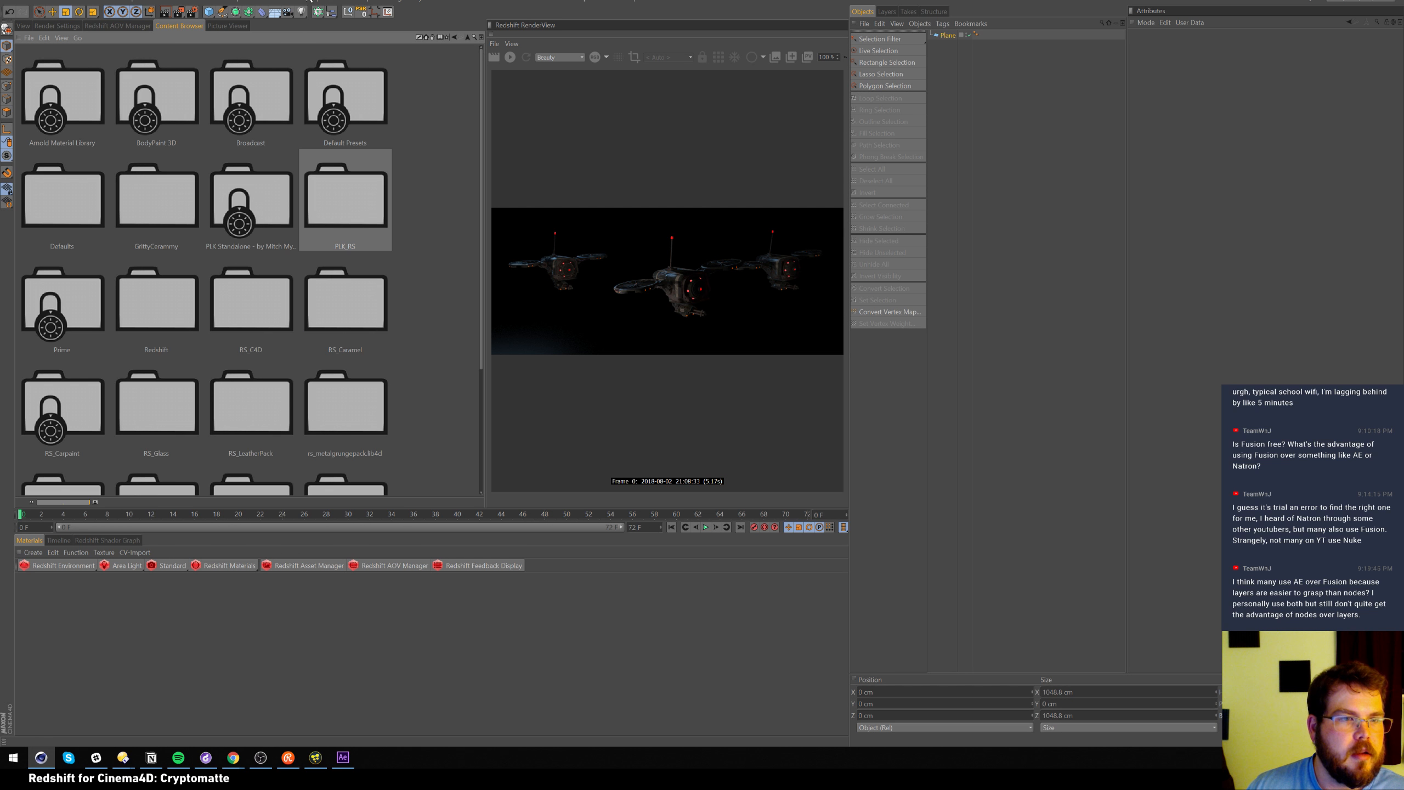
{"action": "double_click", "coordinate": [181, 196]}
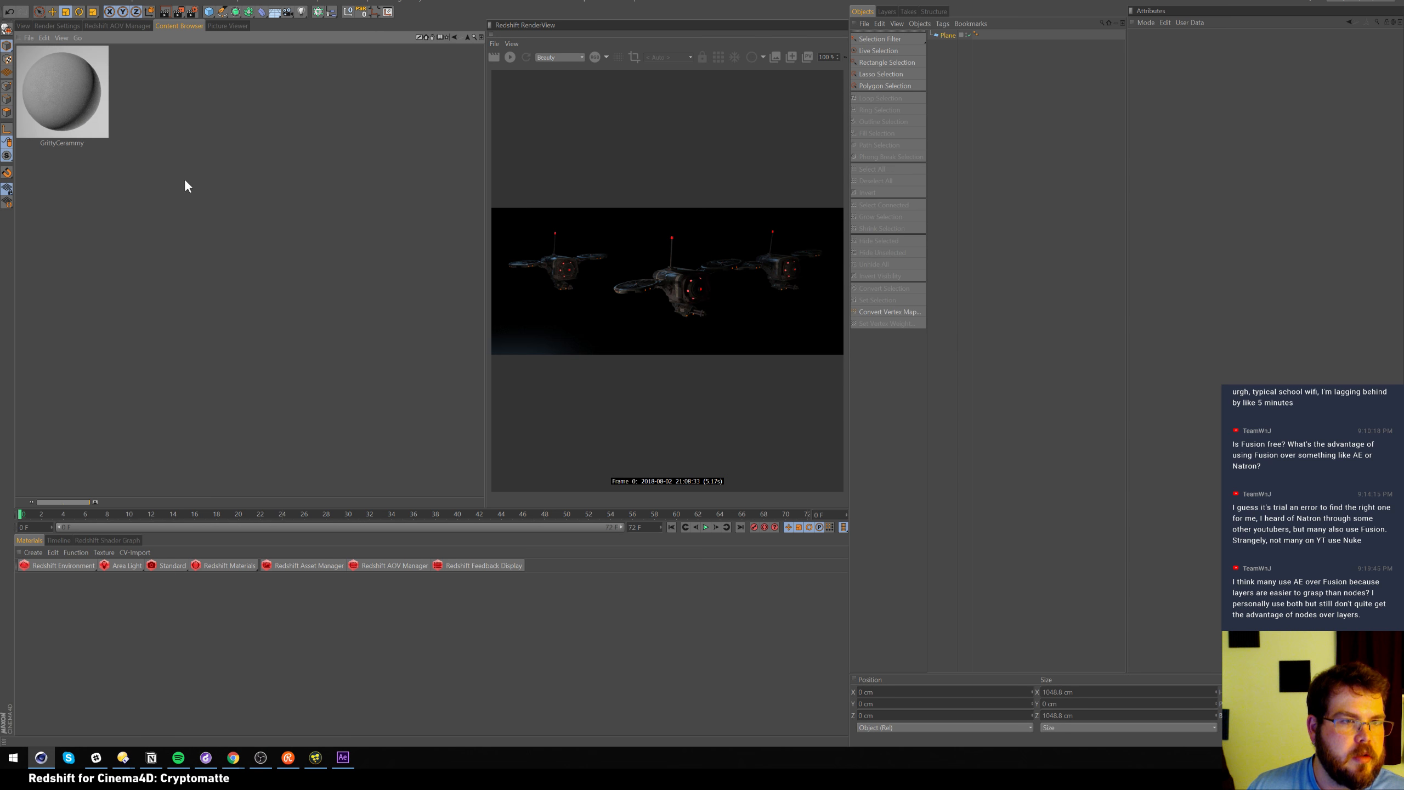
{"action": "left_click_drag", "start_coordinate": [68, 87], "coordinate": [956, 35]}
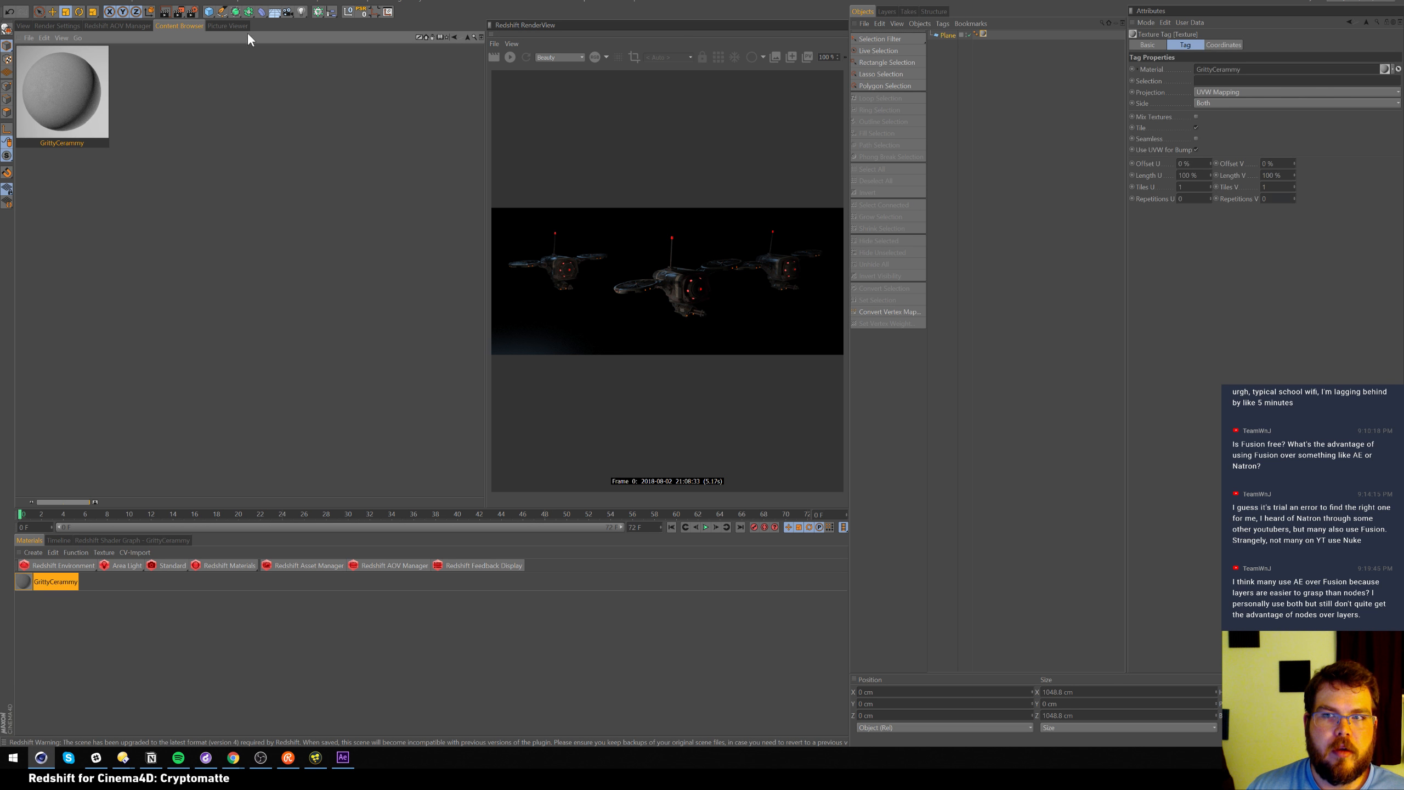
{"action": "left_click", "coordinate": [30, 27]}
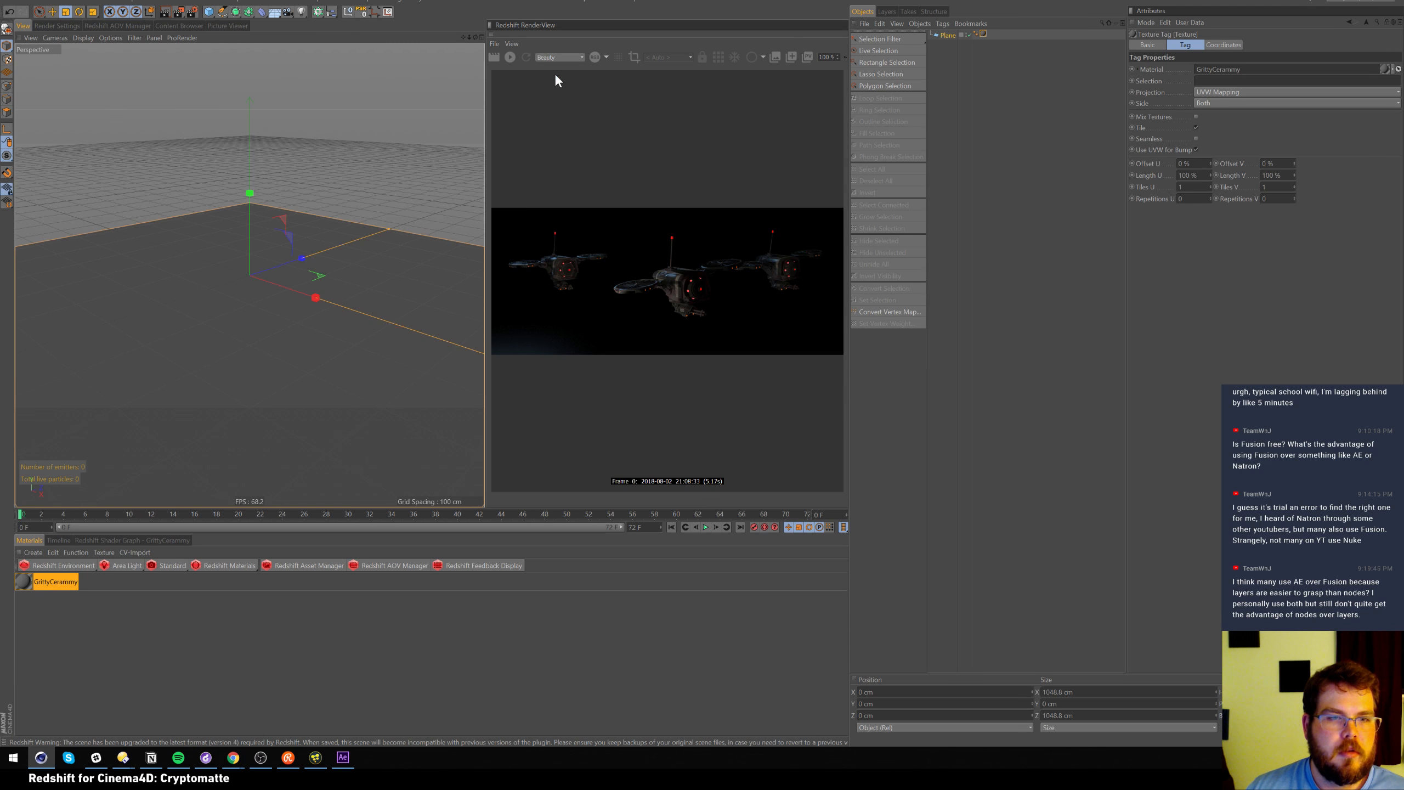
Add an RS Area Light and position it high above the plane
{"action": "left_click", "coordinate": [122, 565]}
{"action": "key", "text": "e"}
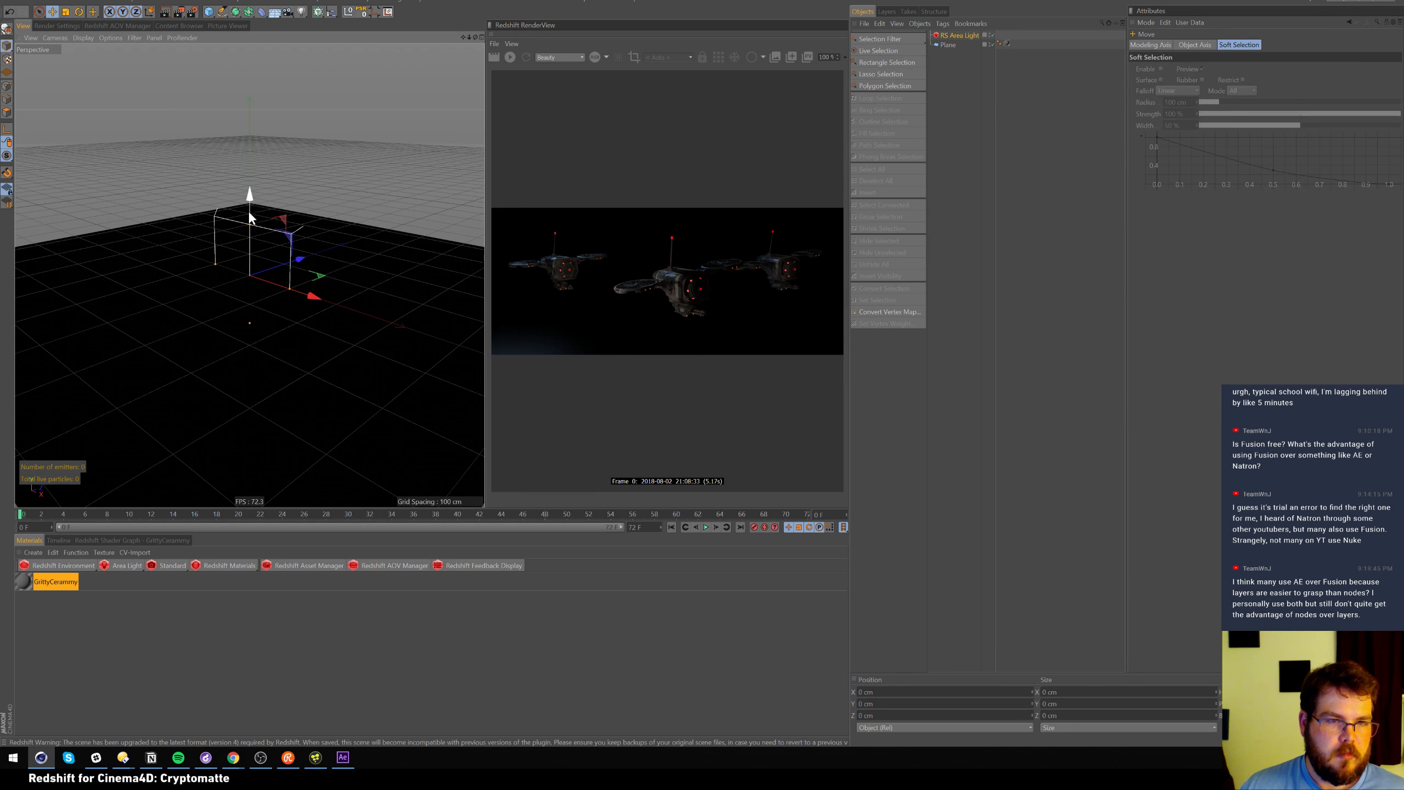
{"action": "left_click_drag", "start_coordinate": [249, 215], "coordinate": [256, 123]}
{"action": "left_click_drag", "start_coordinate": [298, 186], "coordinate": [129, 156]}
{"action": "key", "text": "r"}
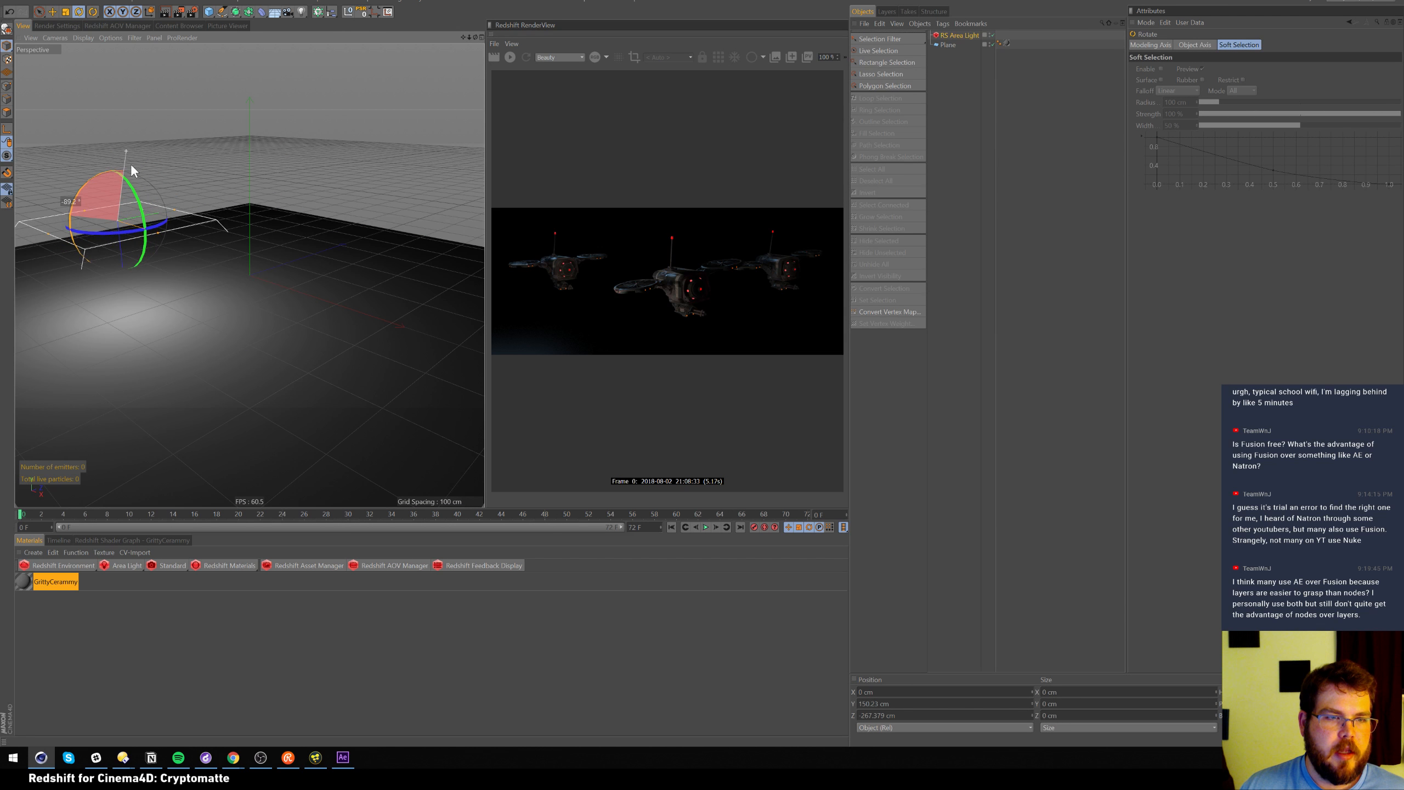
{"action": "key", "text": "e"}
{"action": "left_click_drag", "start_coordinate": [128, 286], "coordinate": [119, 203]}
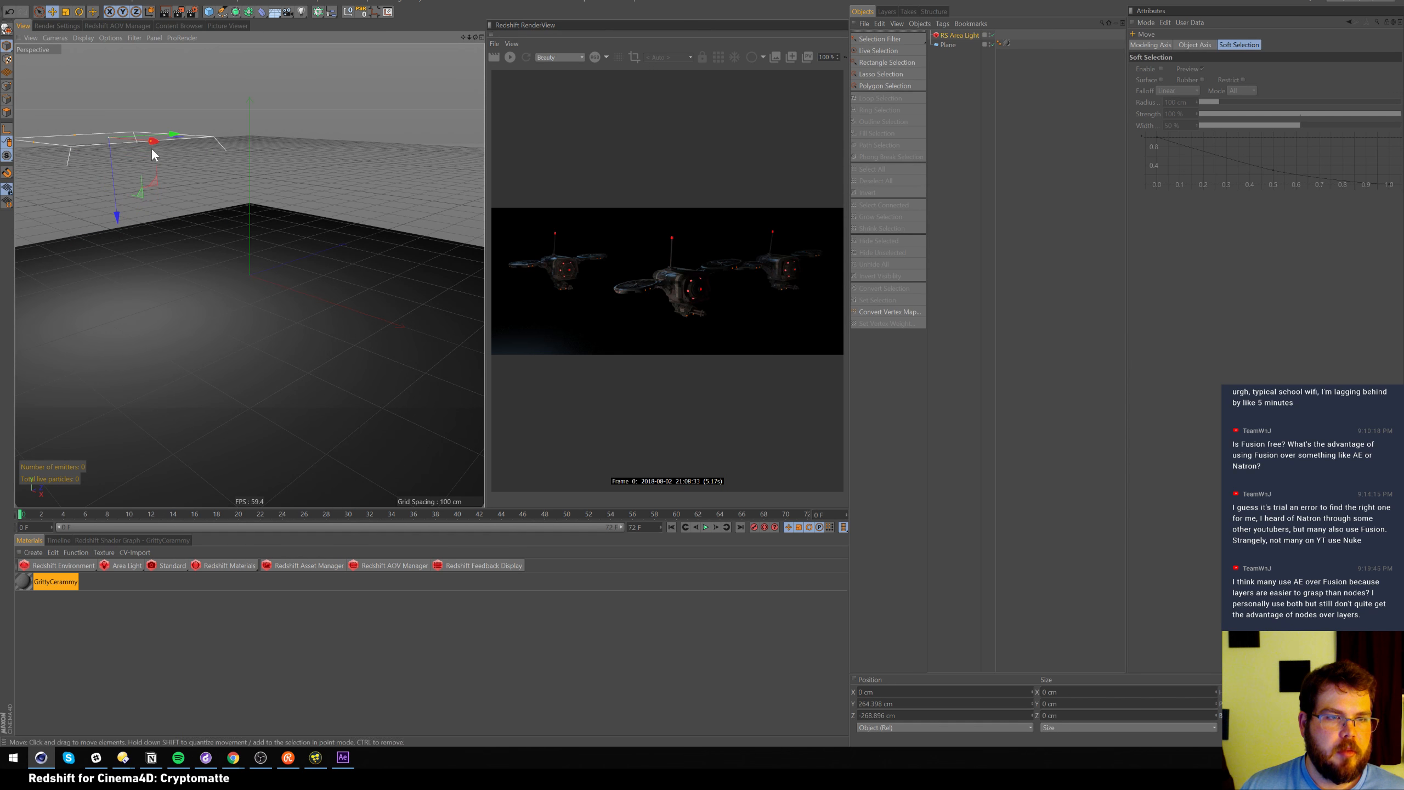
{"action": "left_click_drag", "start_coordinate": [133, 138], "coordinate": [232, 163]}
{"action": "middle_click_drag", "start_coordinate": [196, 208], "coordinate": [170, 266], "text": "alt"}
{"action": "right_click_drag", "start_coordinate": [170, 266], "coordinate": [199, 260], "text": "alt"}
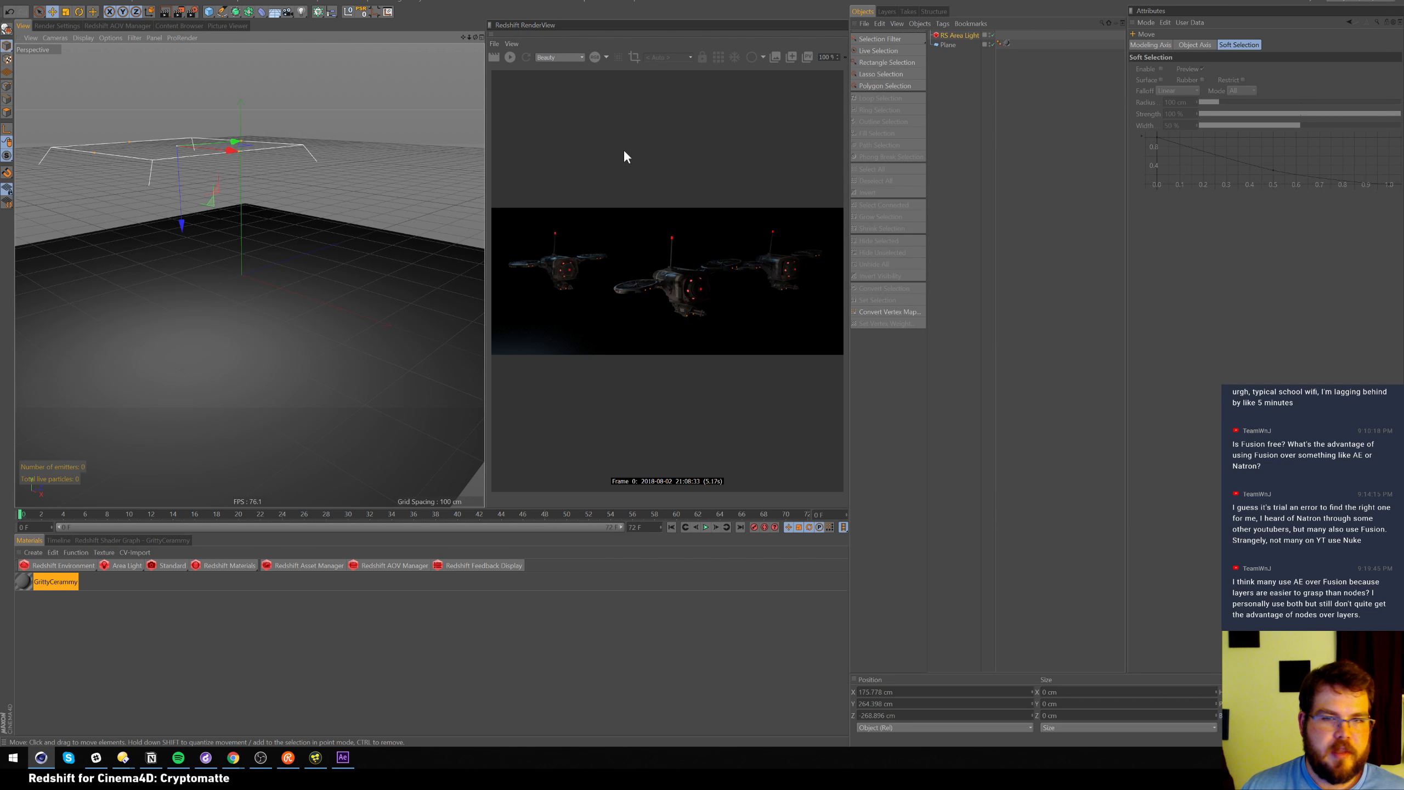
Render the scene in RenderView and browse for an image texture for the area light
{"action": "left_click", "coordinate": [510, 57]}
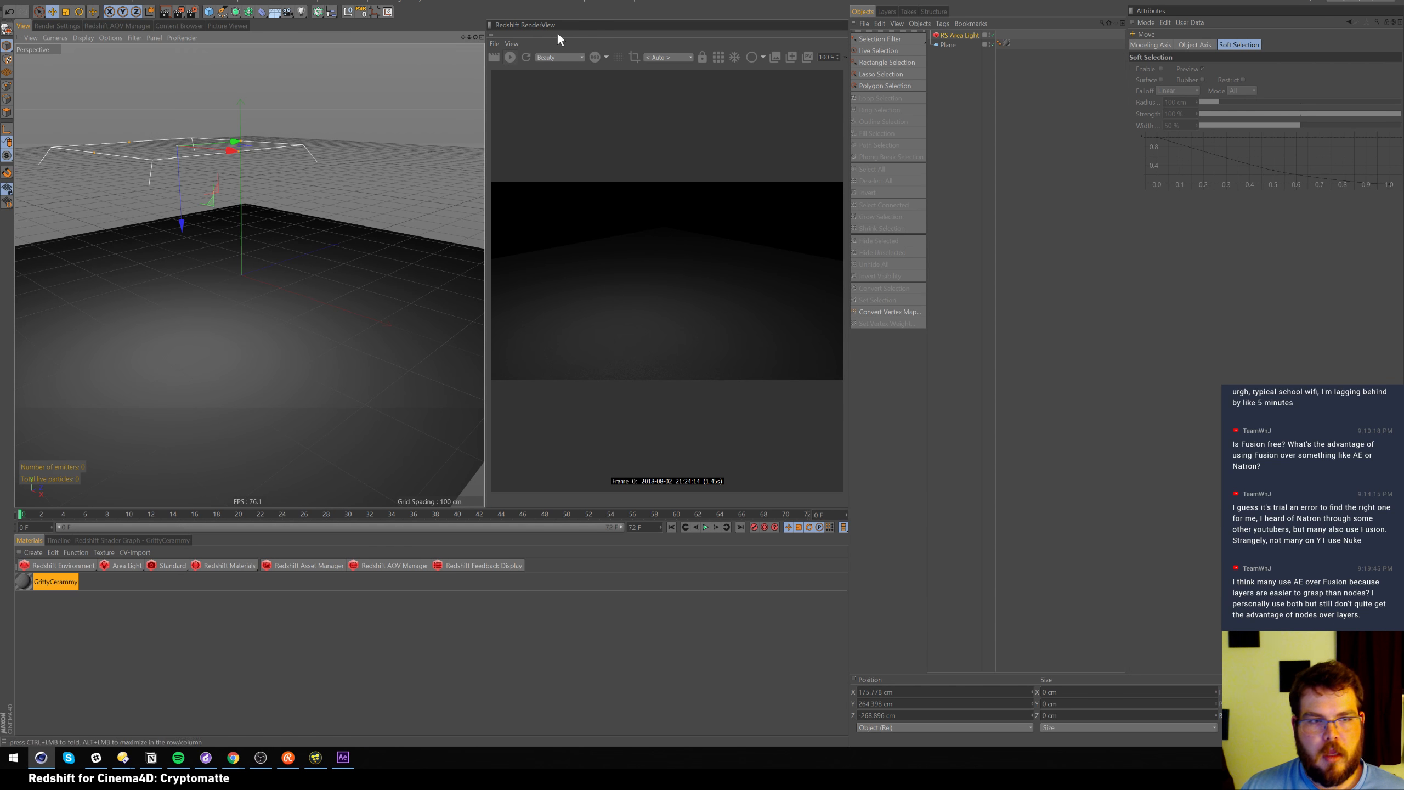
{"action": "middle_click_drag", "start_coordinate": [301, 208], "coordinate": [335, 200], "text": "alt"}
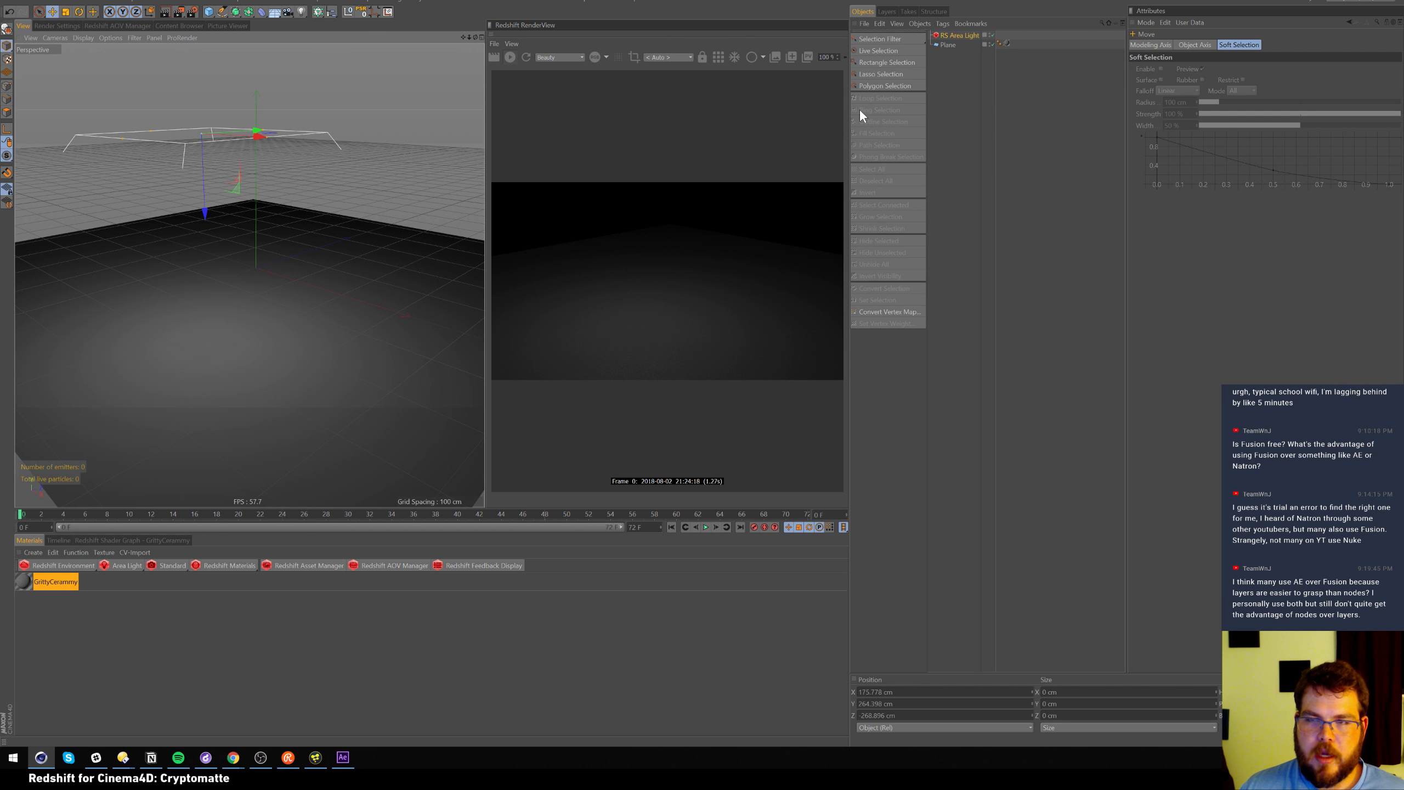
{"action": "left_click", "coordinate": [957, 37]}
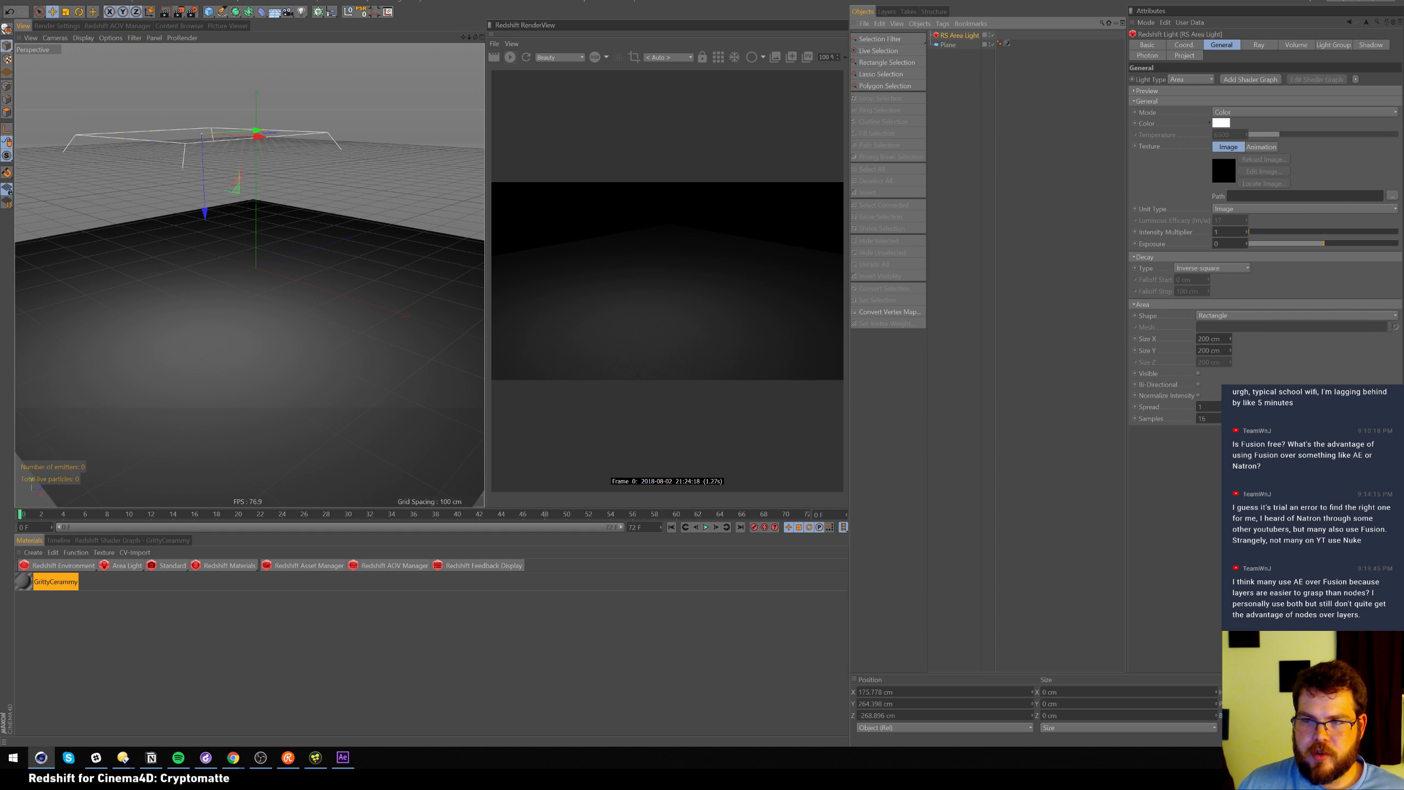
{"action": "left_click", "coordinate": [1391, 197]}
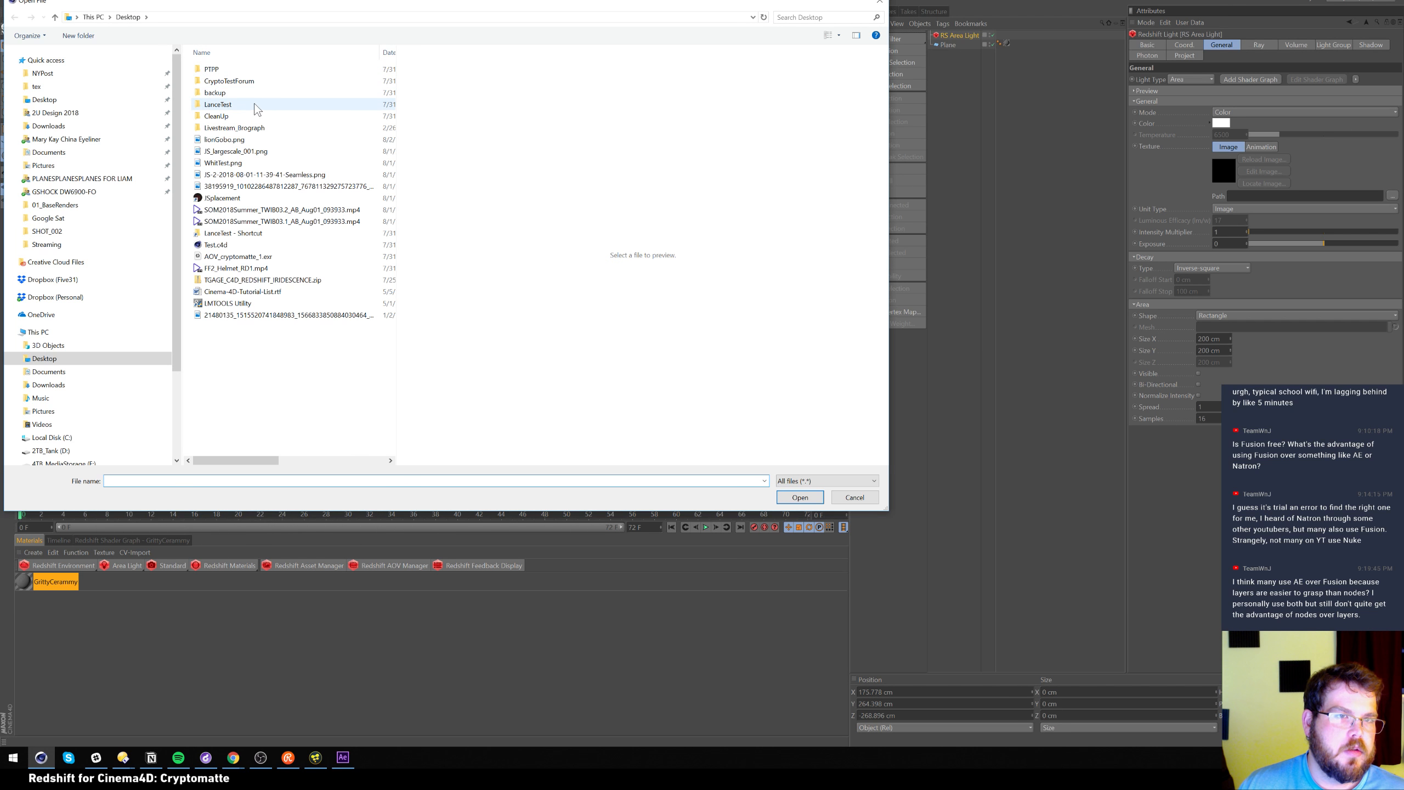
Load LogoGobo.png from Livestream_Brograph/20180802 as the area light's texture
{"action": "left_click", "coordinate": [231, 141]}
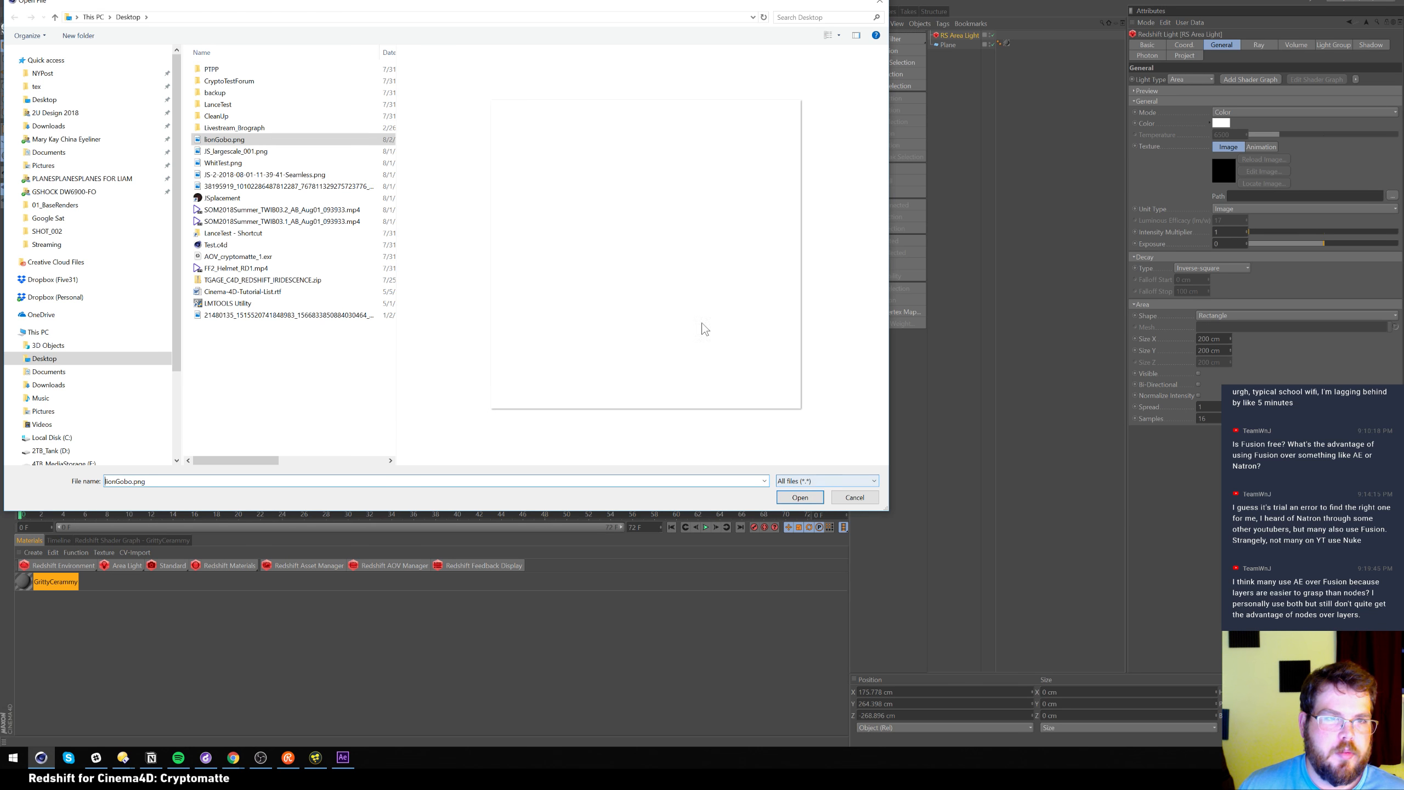
{"action": "double_click", "coordinate": [263, 128]}
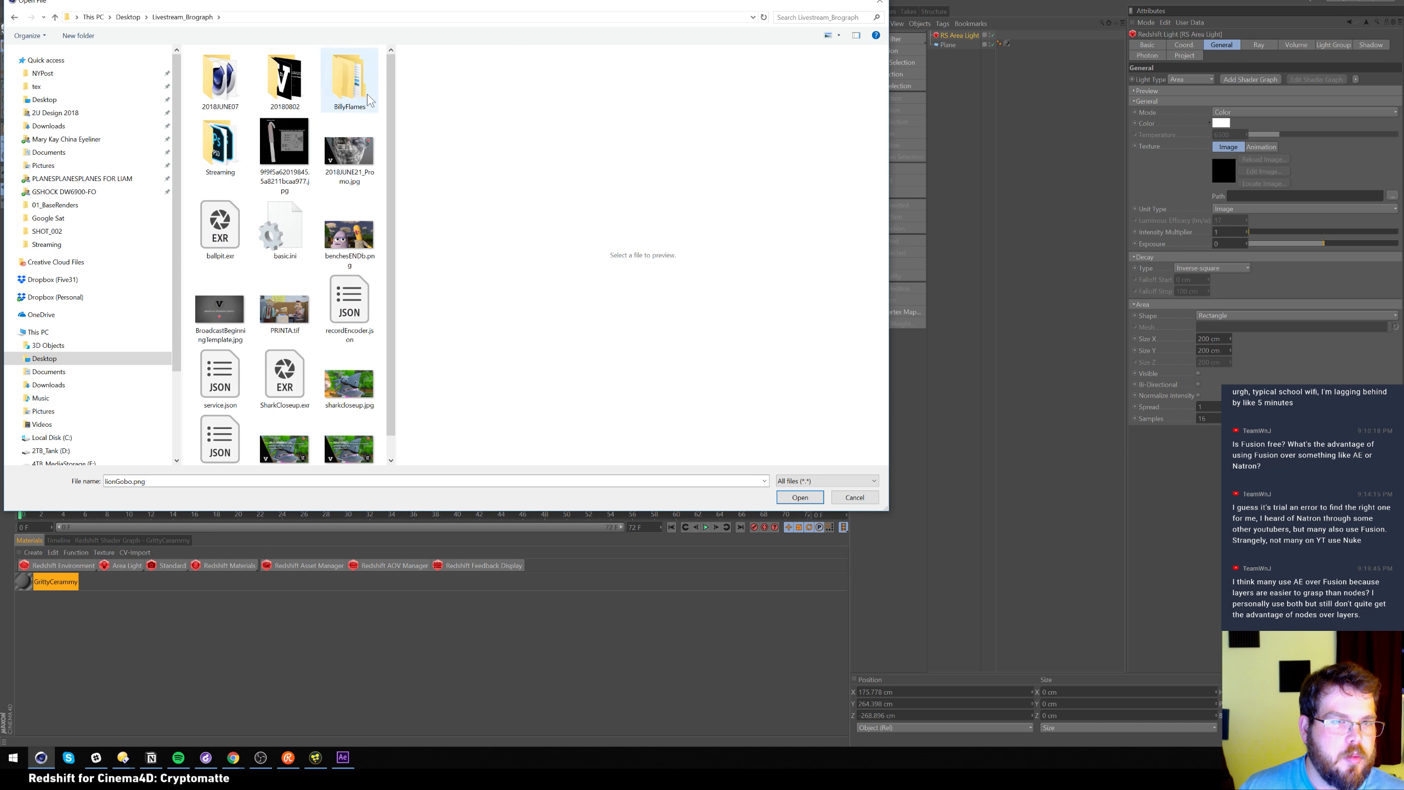
{"action": "double_click", "coordinate": [286, 82]}
{"action": "double_click", "coordinate": [234, 76]}
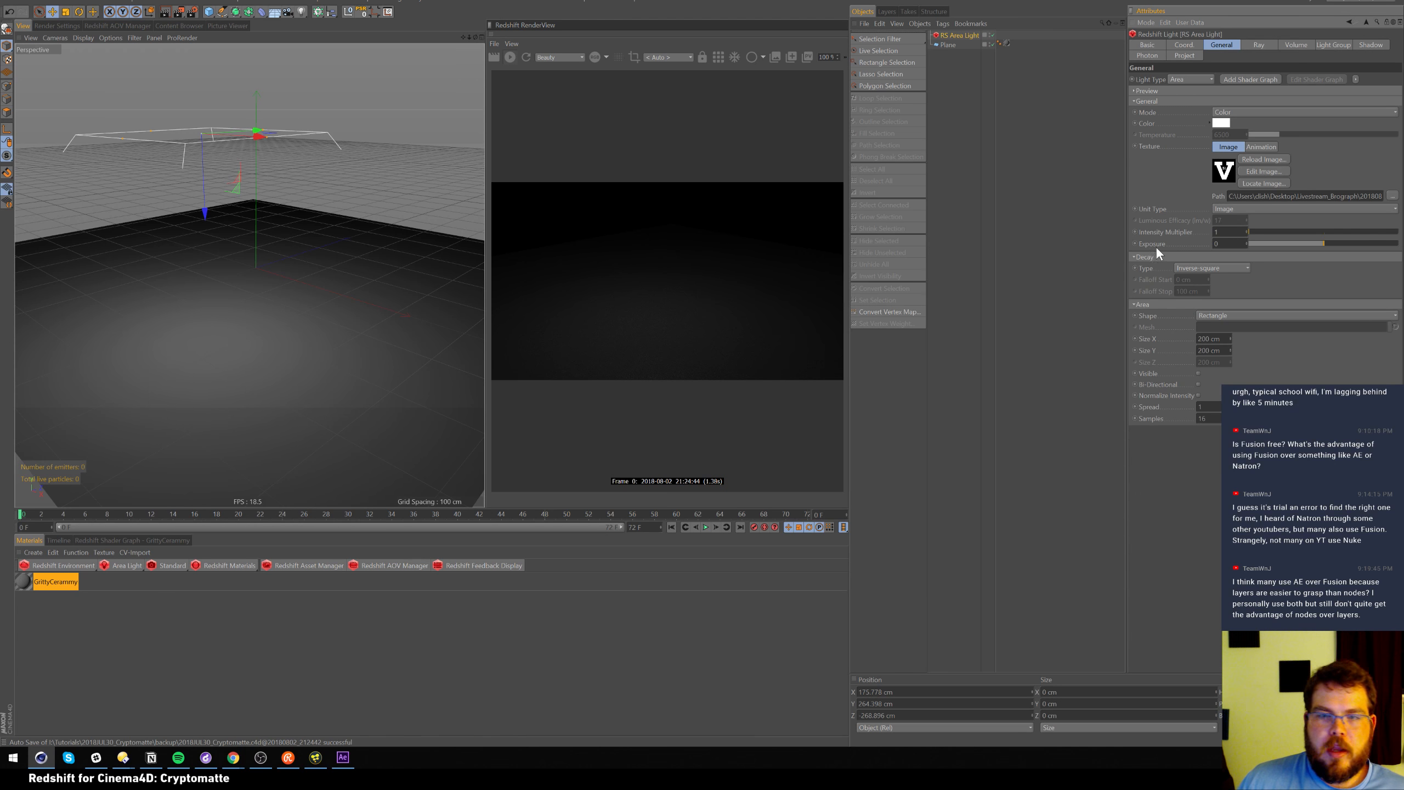
Re-render and lower the light's Spread to 0 for a crisp V logo
{"action": "left_click", "coordinate": [510, 59]}
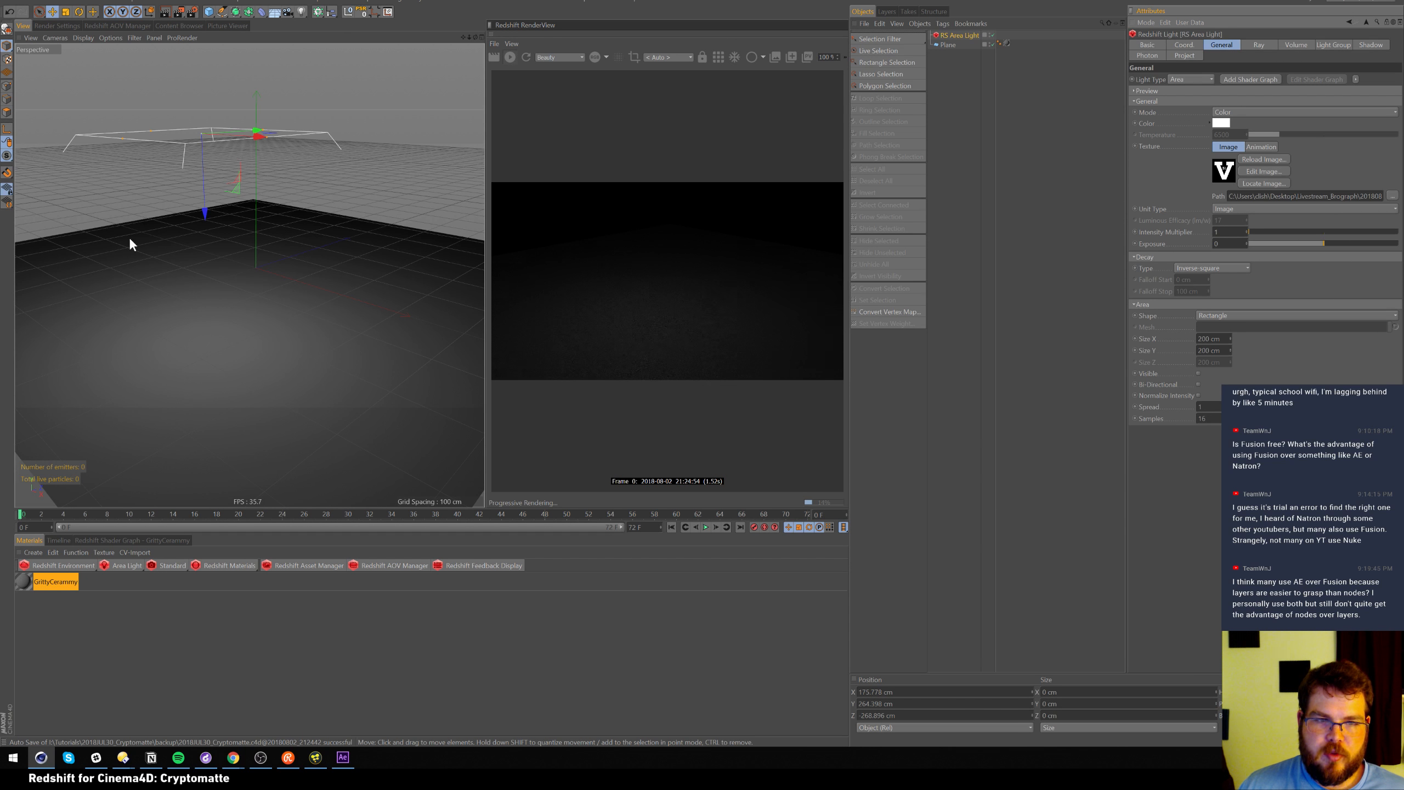
{"action": "left_click", "coordinate": [1349, 406]}
{"action": "left_click_drag", "start_coordinate": [1278, 406], "coordinate": [1232, 406]}
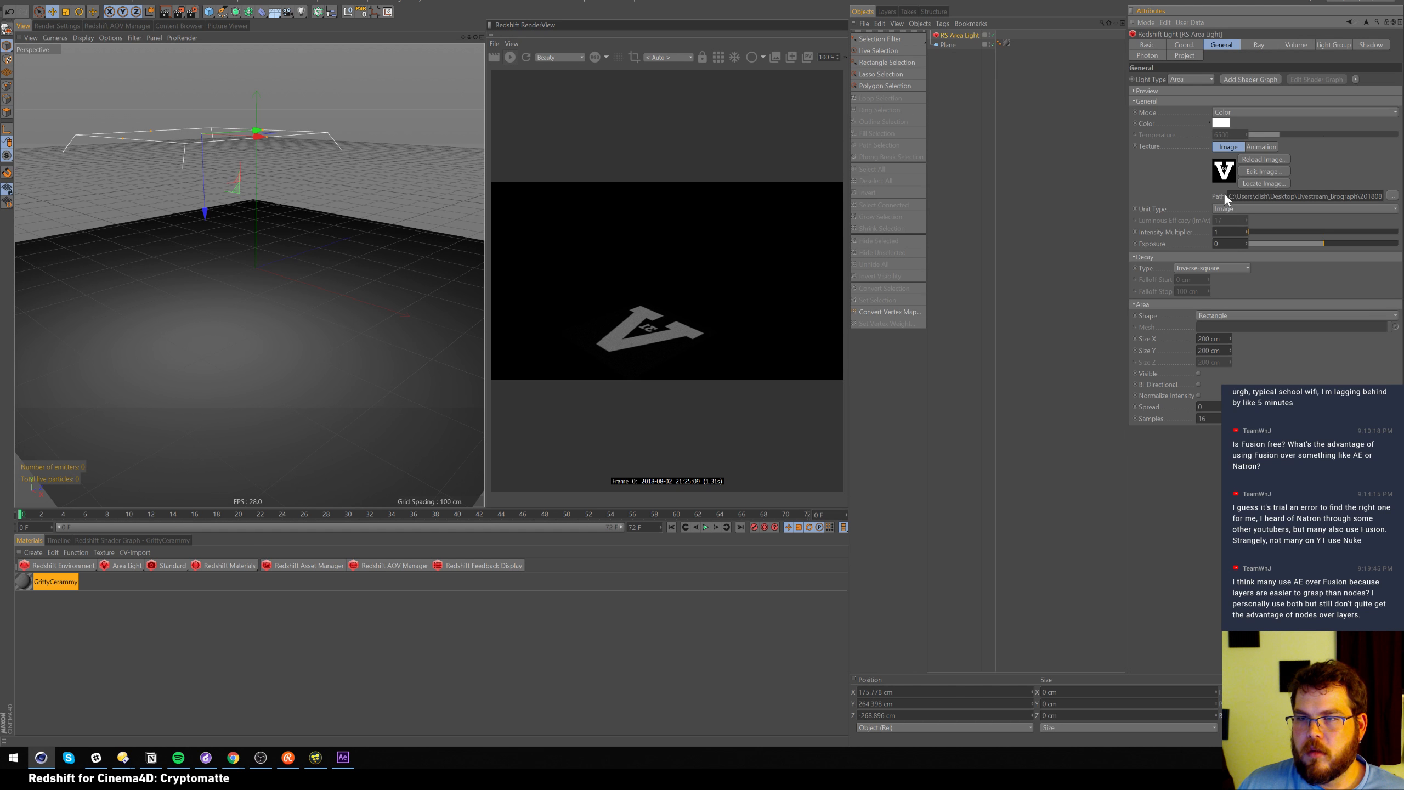
Create an RS Physical light material, apply it to the RS Area Light, and open its Shader Graph
{"action": "left_click", "coordinate": [223, 565]}
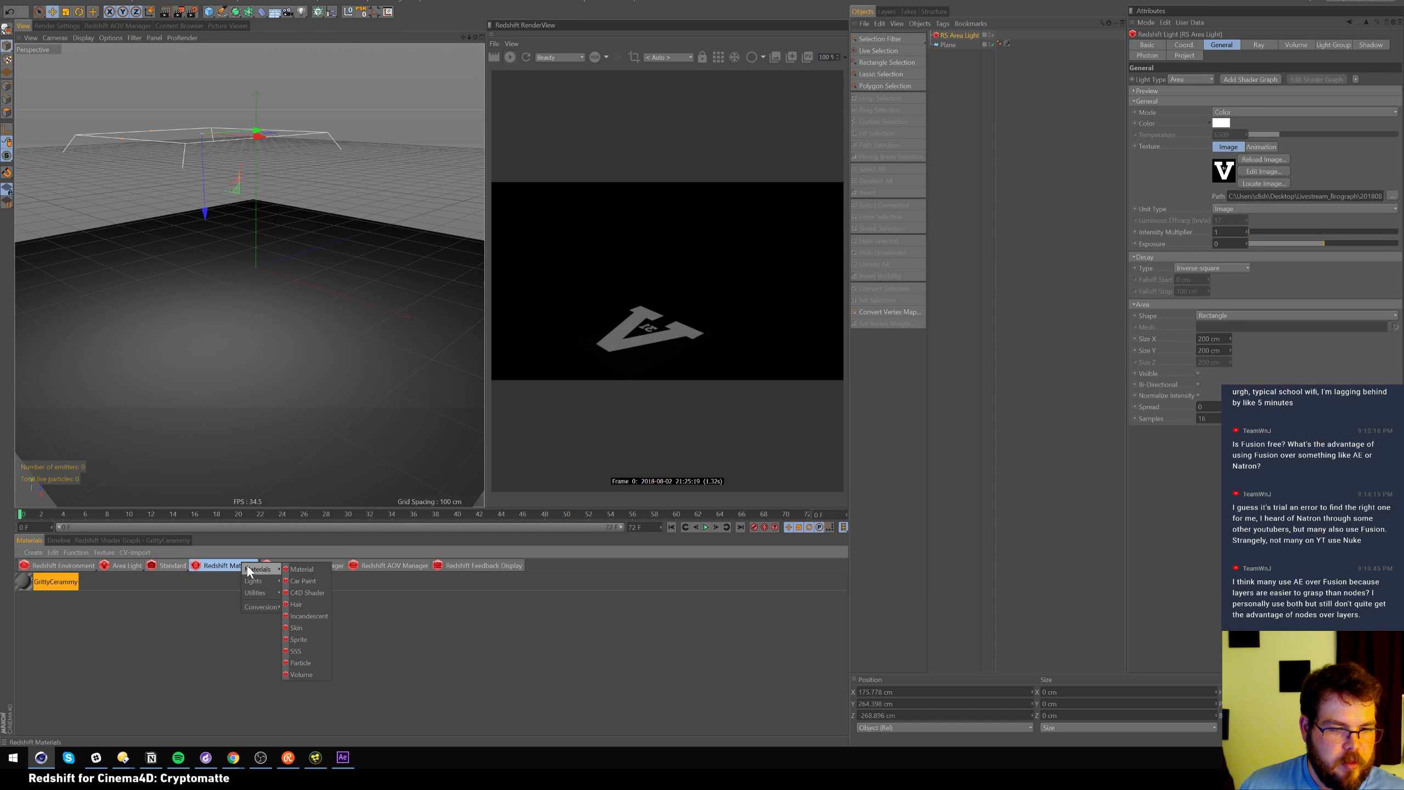
{"action": "left_click", "coordinate": [288, 581]}
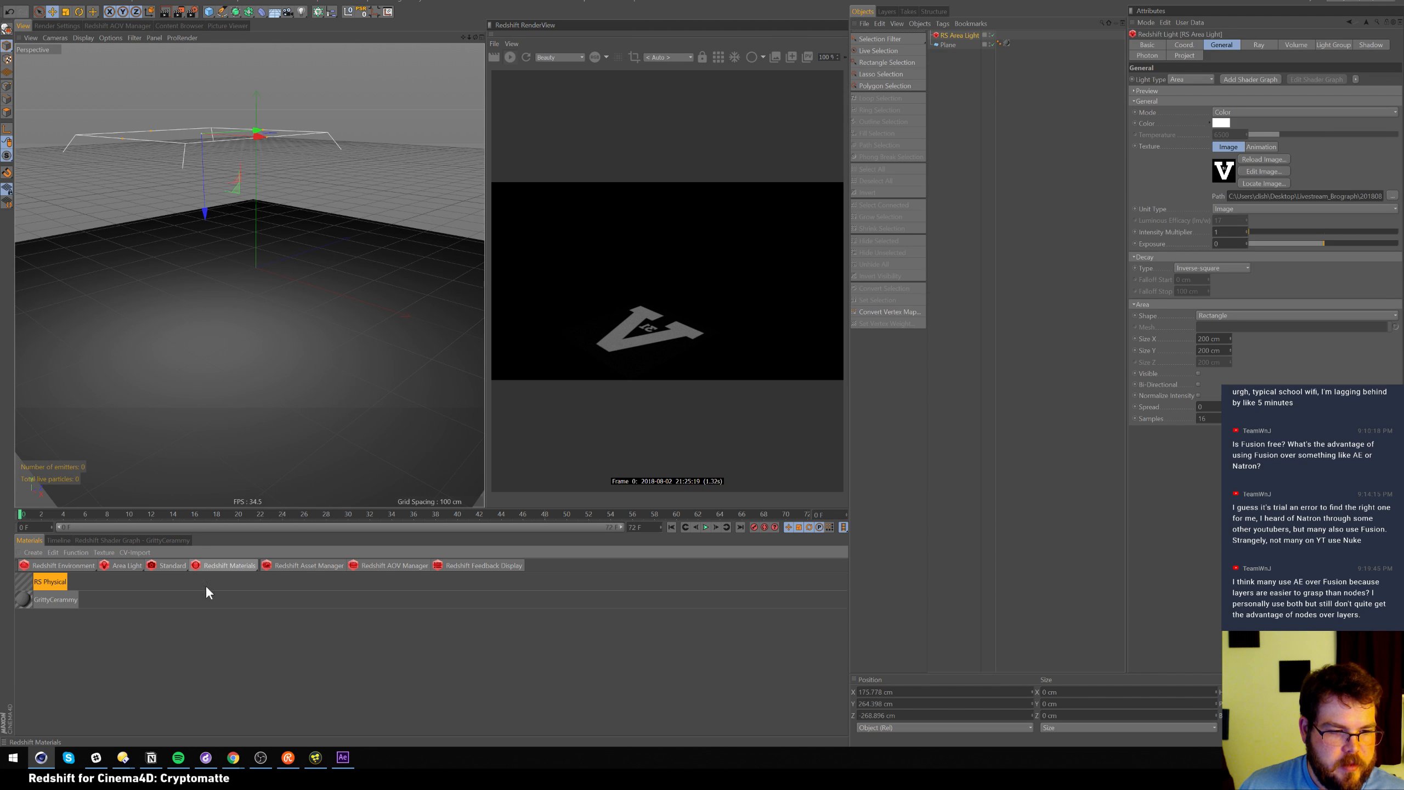
{"action": "left_click_drag", "start_coordinate": [33, 581], "coordinate": [972, 36]}
{"action": "left_click", "coordinate": [119, 539]}
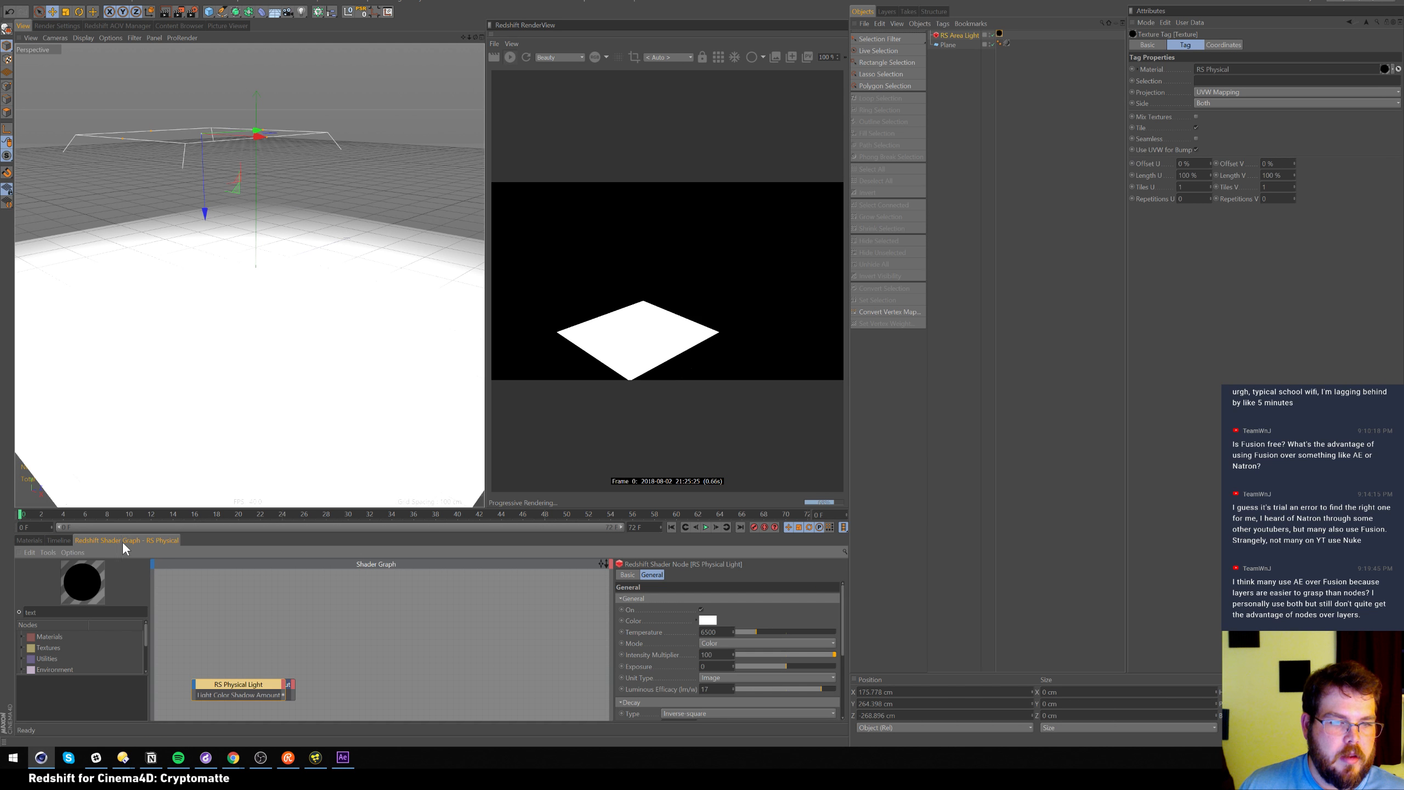
Enlarge the shader graph and spread out the RS Physical Light and Output nodes
{"action": "left_click", "coordinate": [233, 663]}
{"action": "left_click_drag", "start_coordinate": [270, 683], "coordinate": [356, 640]}
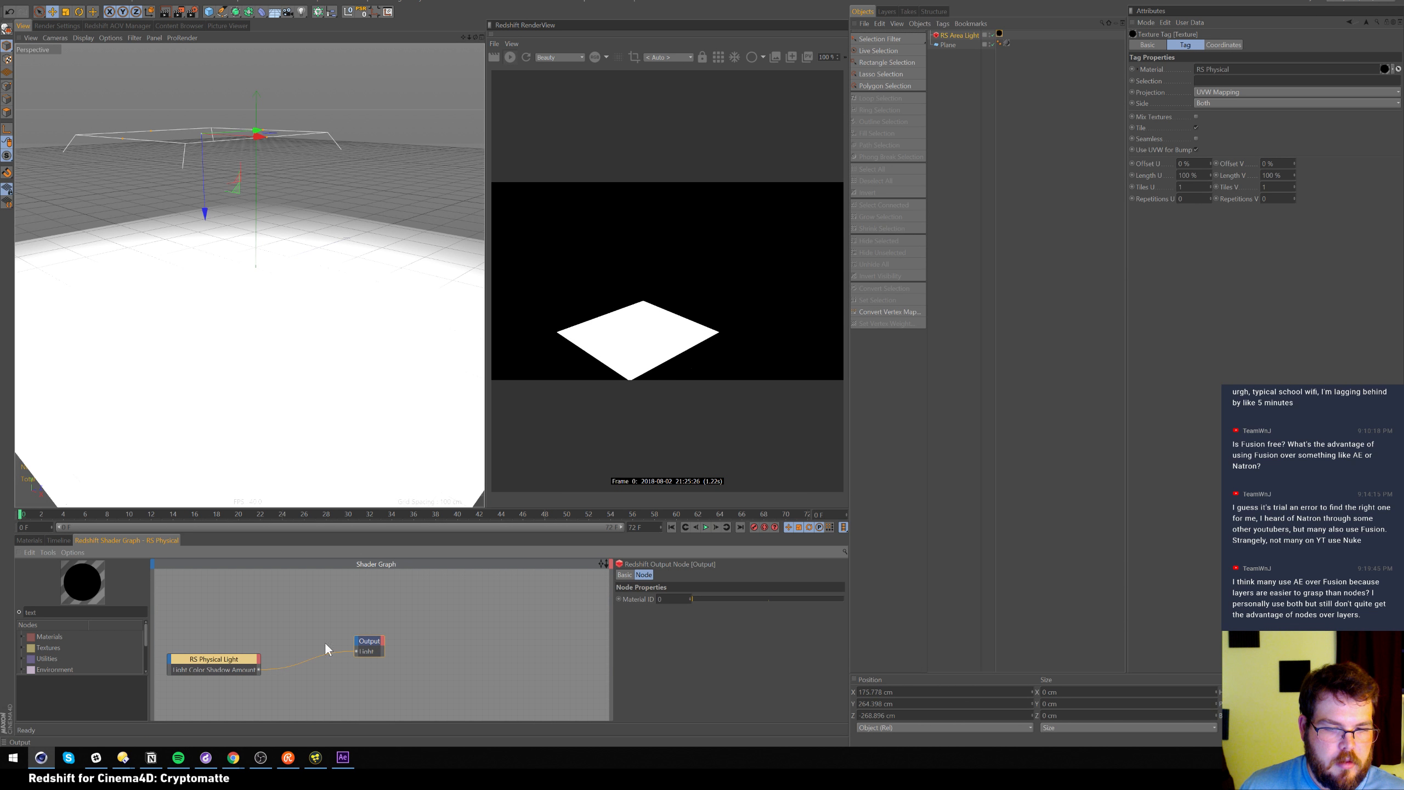
{"action": "left_click_drag", "start_coordinate": [230, 666], "coordinate": [257, 623]}
{"action": "left_click_drag", "start_coordinate": [366, 642], "coordinate": [403, 636]}
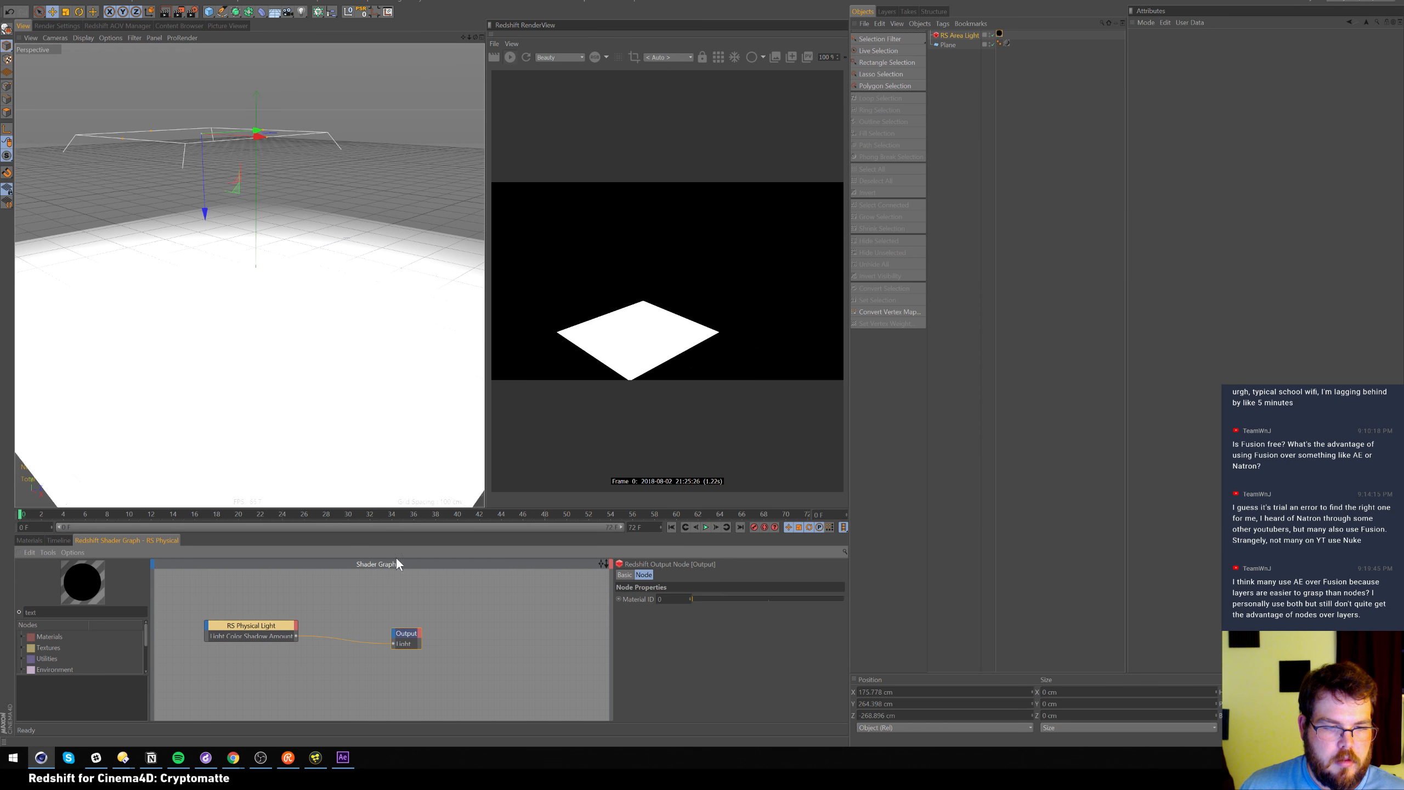
{"action": "left_click_drag", "start_coordinate": [392, 524], "coordinate": [393, 338]}
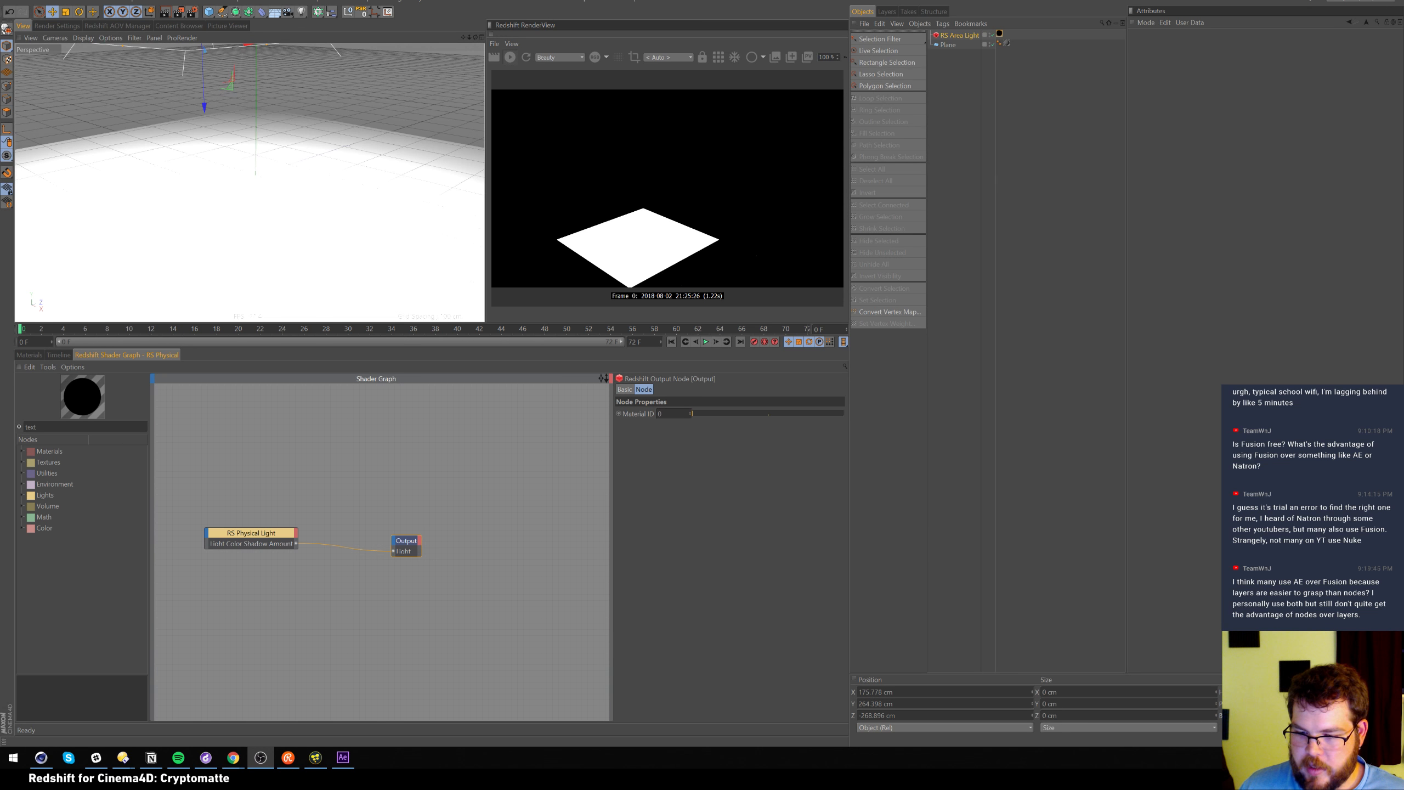
{"action": "key", "text": "alt+Tab"}
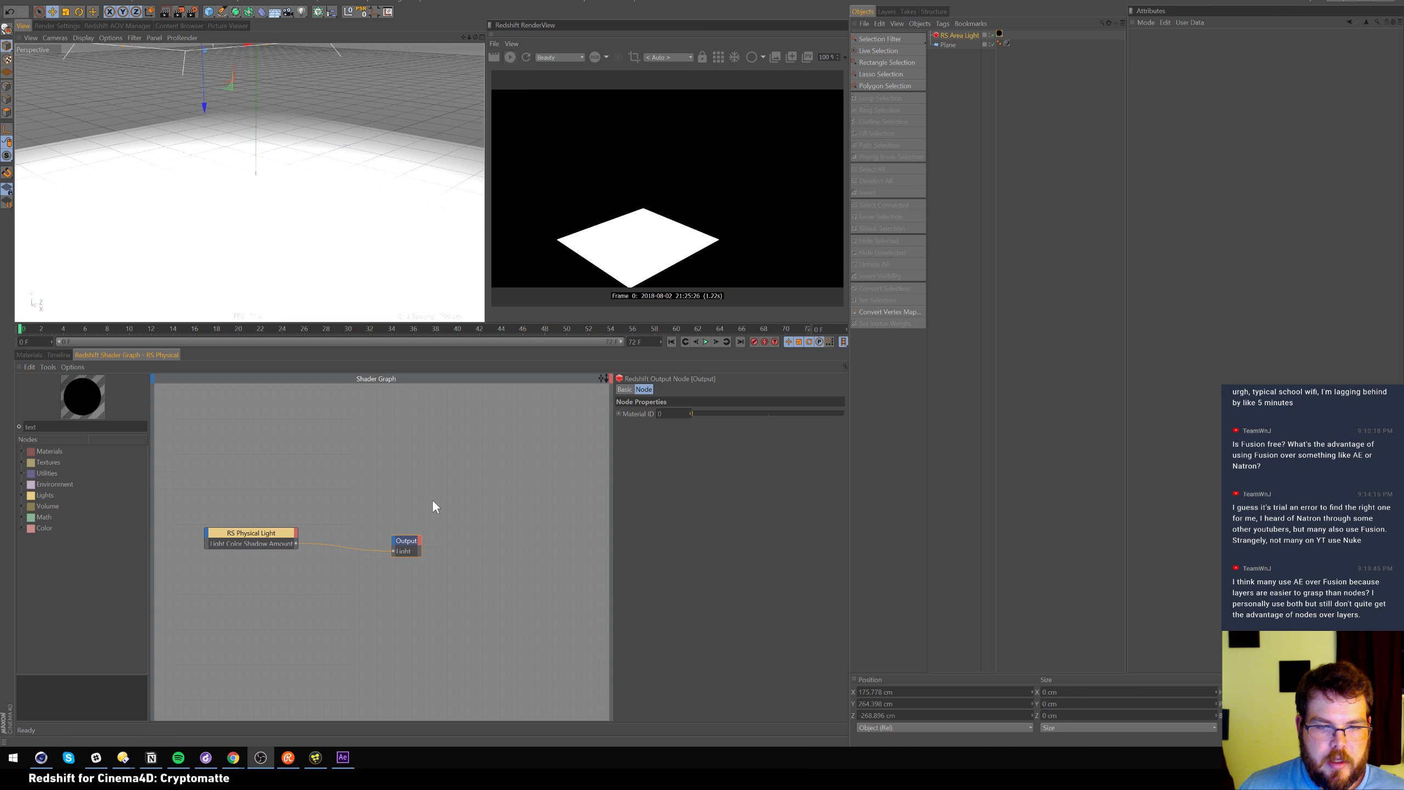
{"action": "left_click_drag", "start_coordinate": [406, 542], "coordinate": [470, 525]}
{"action": "left_click_drag", "start_coordinate": [274, 532], "coordinate": [346, 508]}
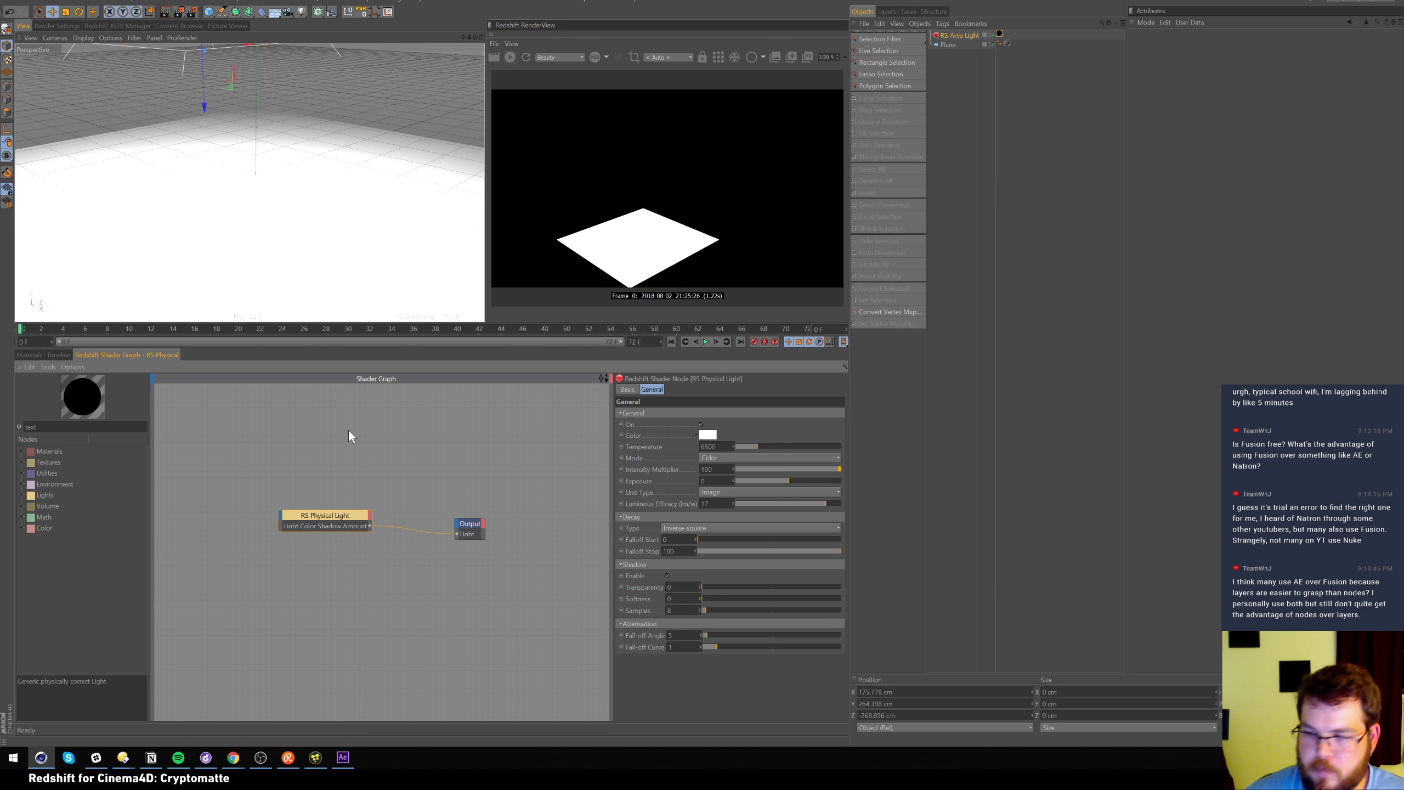
{"action": "left_click_drag", "start_coordinate": [329, 525], "coordinate": [312, 529]}
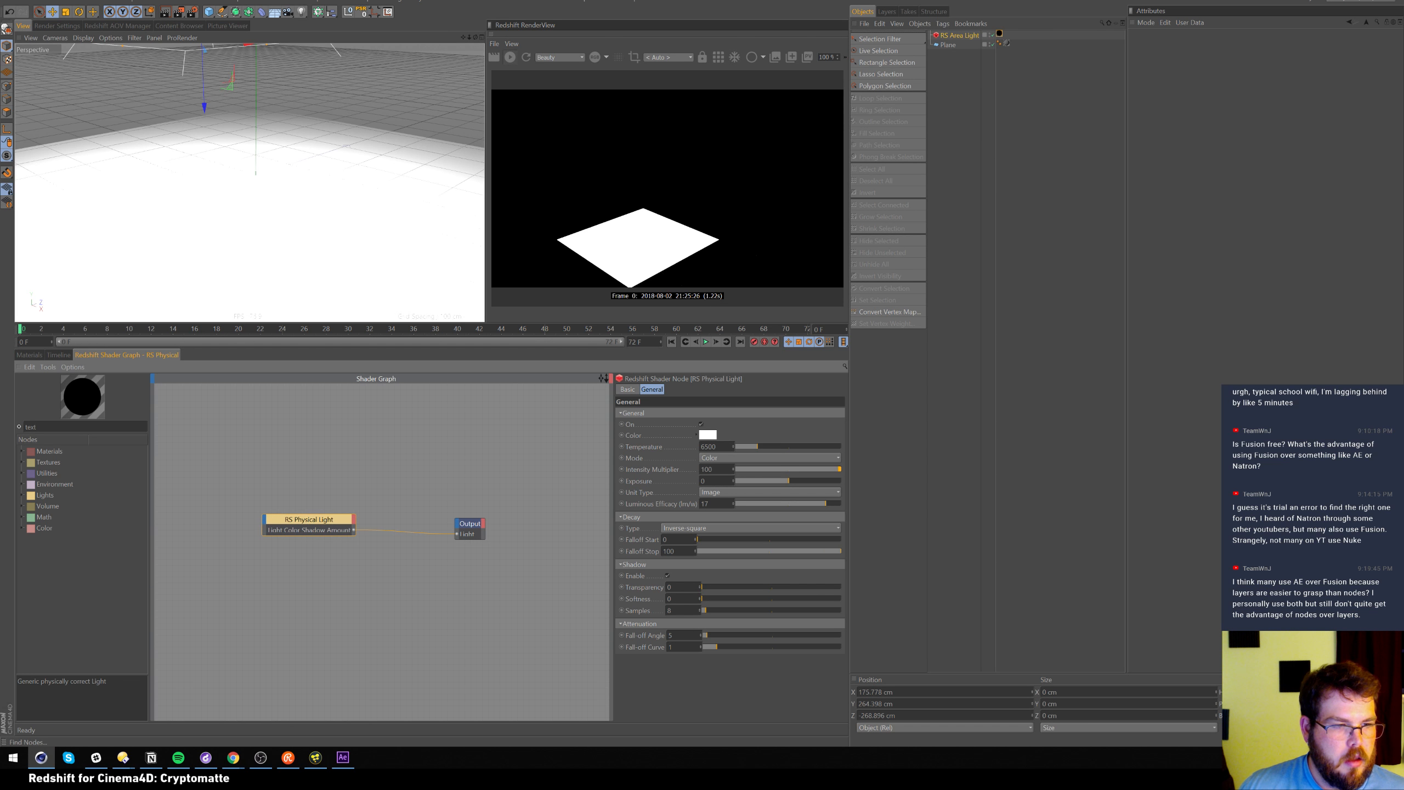
Add an RS Texture node to the graph from the node search
{"action": "left_click", "coordinate": [945, 37]}
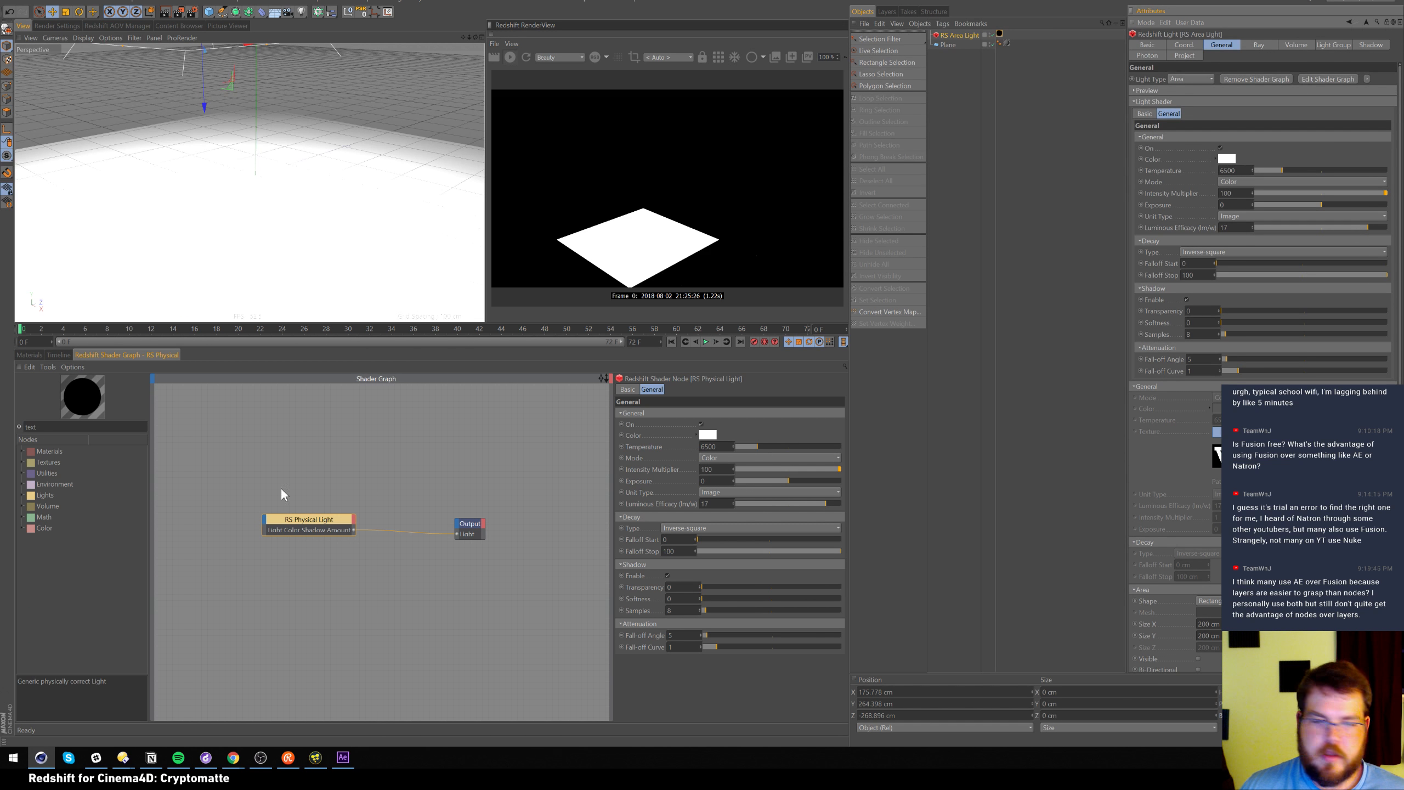
{"action": "type", "text": "t"}
{"action": "key", "text": "BackSpace"}
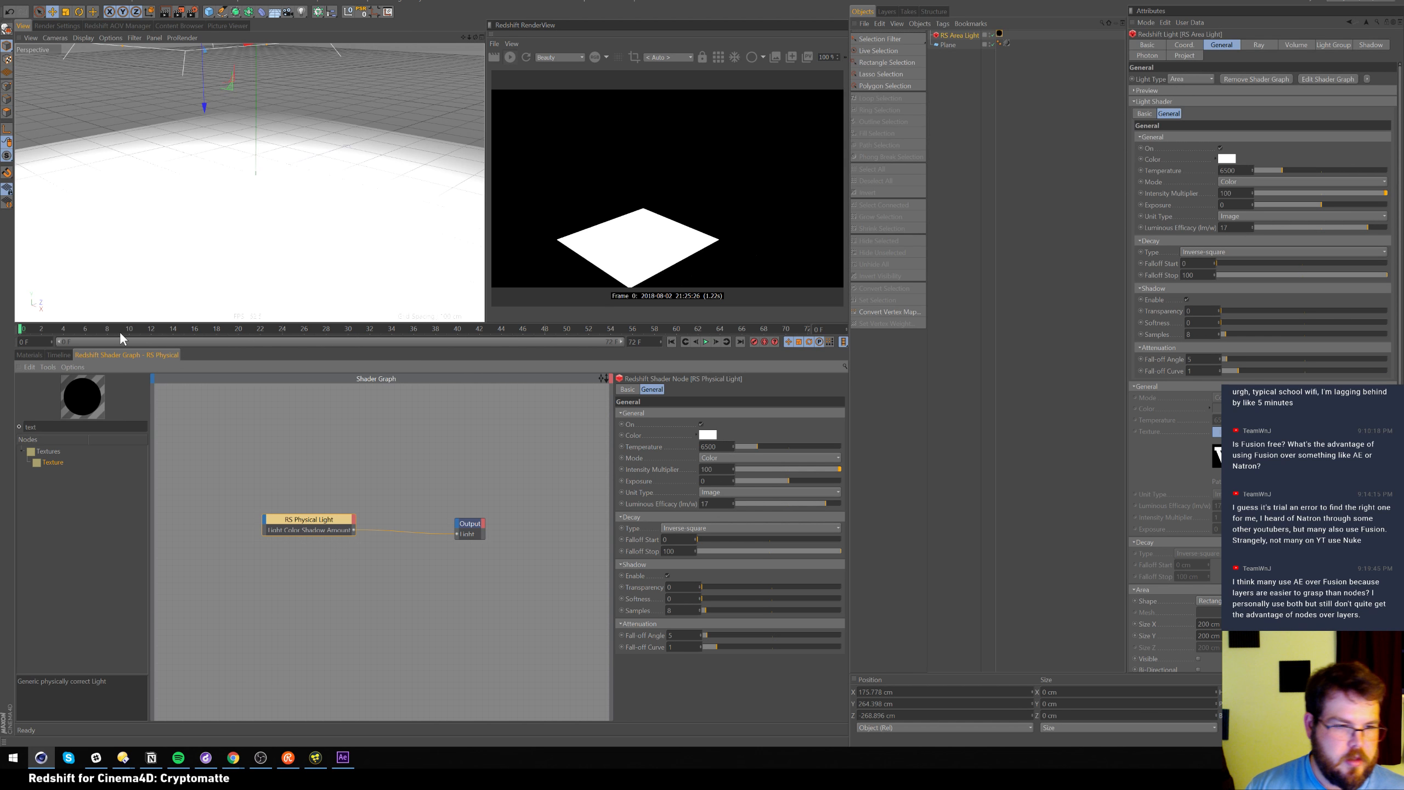
{"action": "left_click_drag", "start_coordinate": [53, 462], "coordinate": [180, 532]}
Load LogoGobo.png into the RS Texture node and wire its colour output into the light
{"action": "left_click", "coordinate": [835, 473]}
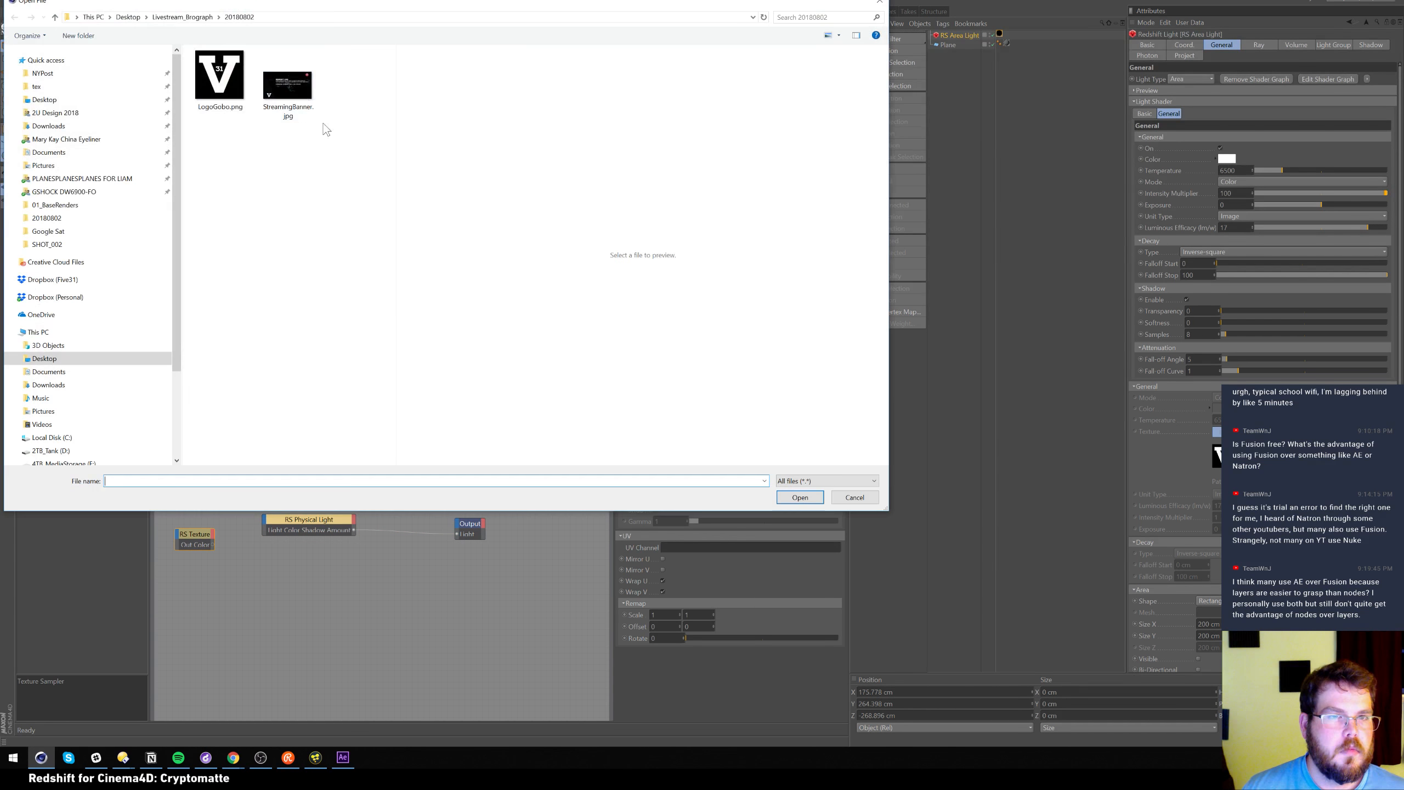
{"action": "double_click", "coordinate": [219, 77]}
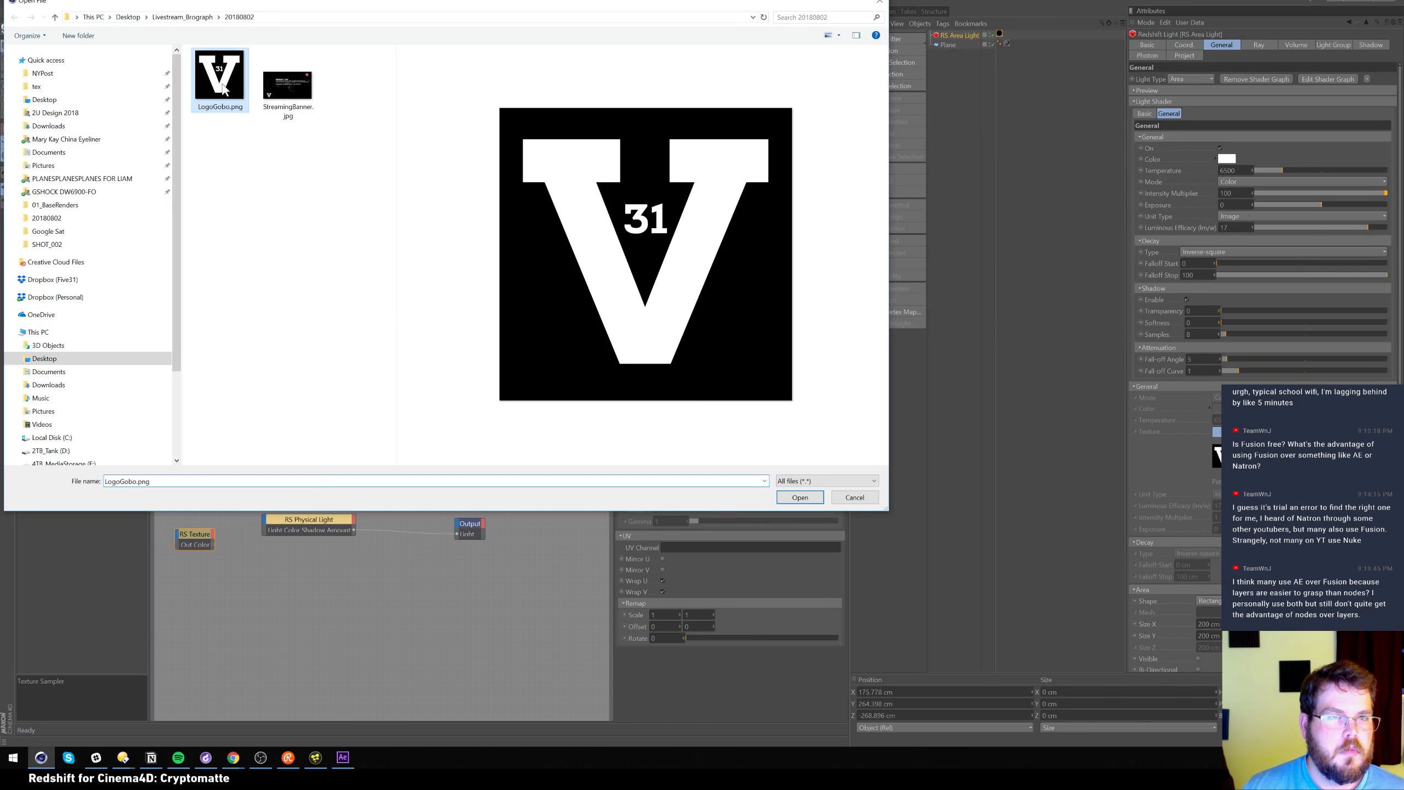
{"action": "left_click_drag", "start_coordinate": [213, 544], "coordinate": [373, 518]}
{"action": "left_click_drag", "start_coordinate": [196, 535], "coordinate": [228, 528]}
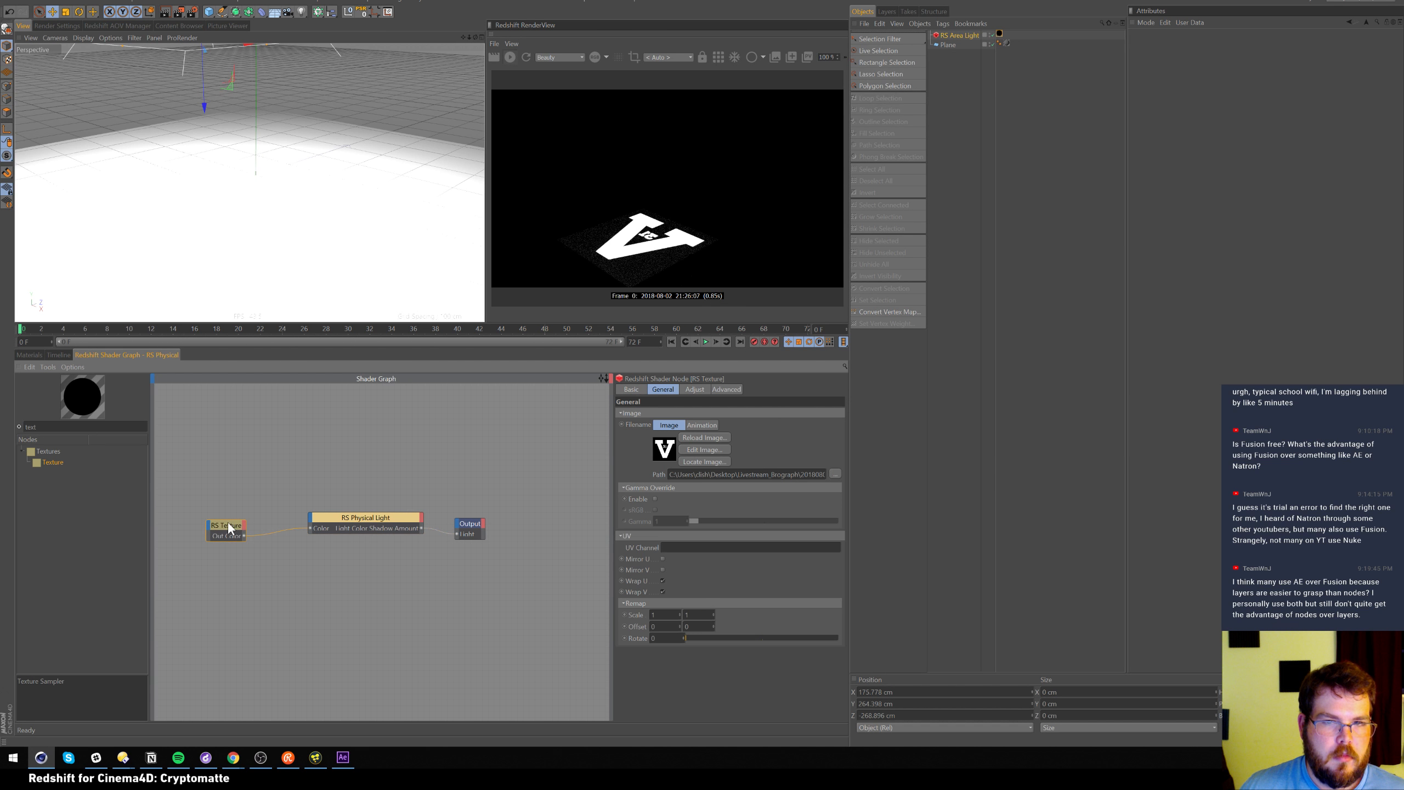
{"action": "left_click_drag", "start_coordinate": [59, 427], "coordinate": [0, 369]}
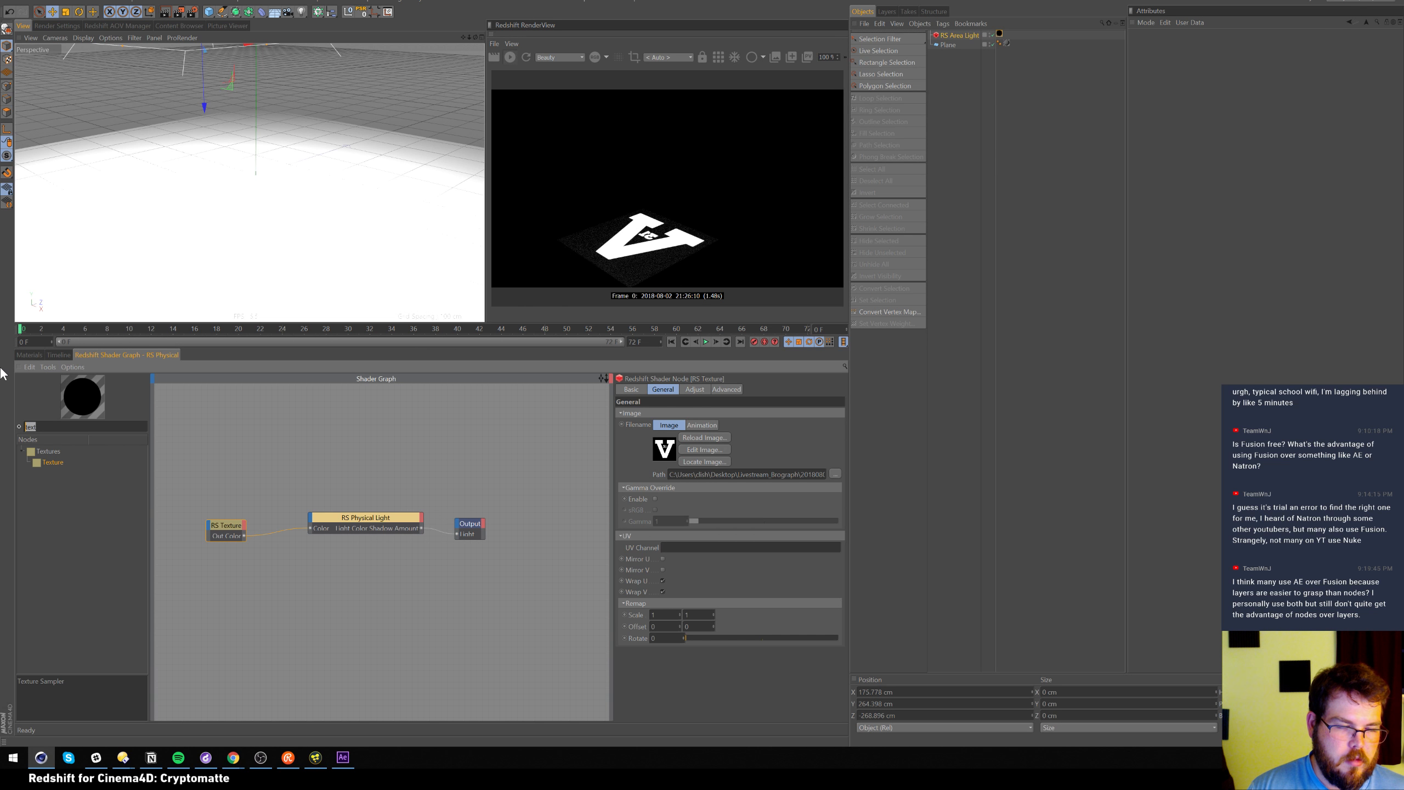
Turn on Mirror U and set the texture's Remap Scale U to -1
{"action": "left_click", "coordinate": [662, 558]}
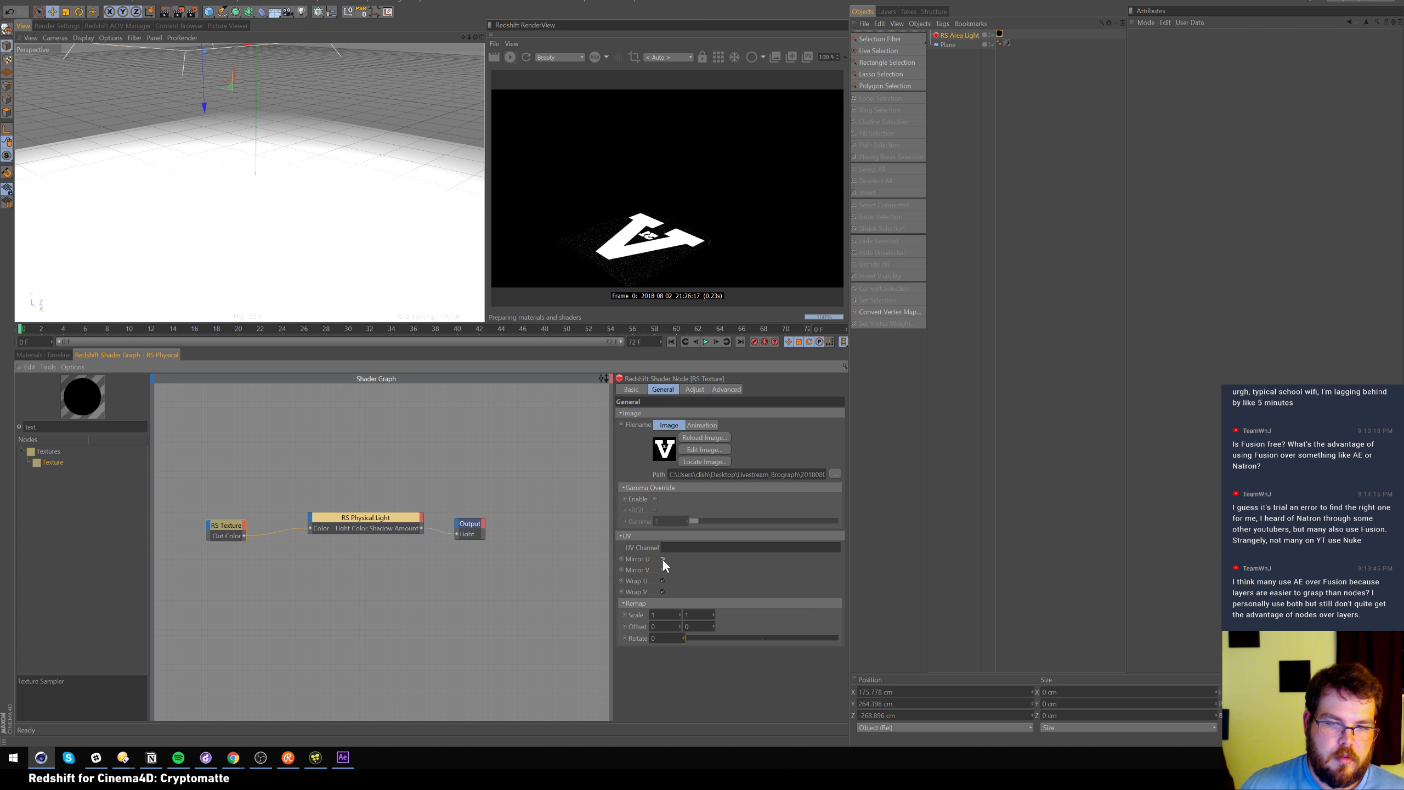
{"action": "left_click", "coordinate": [662, 569]}
{"action": "left_click", "coordinate": [664, 569]}
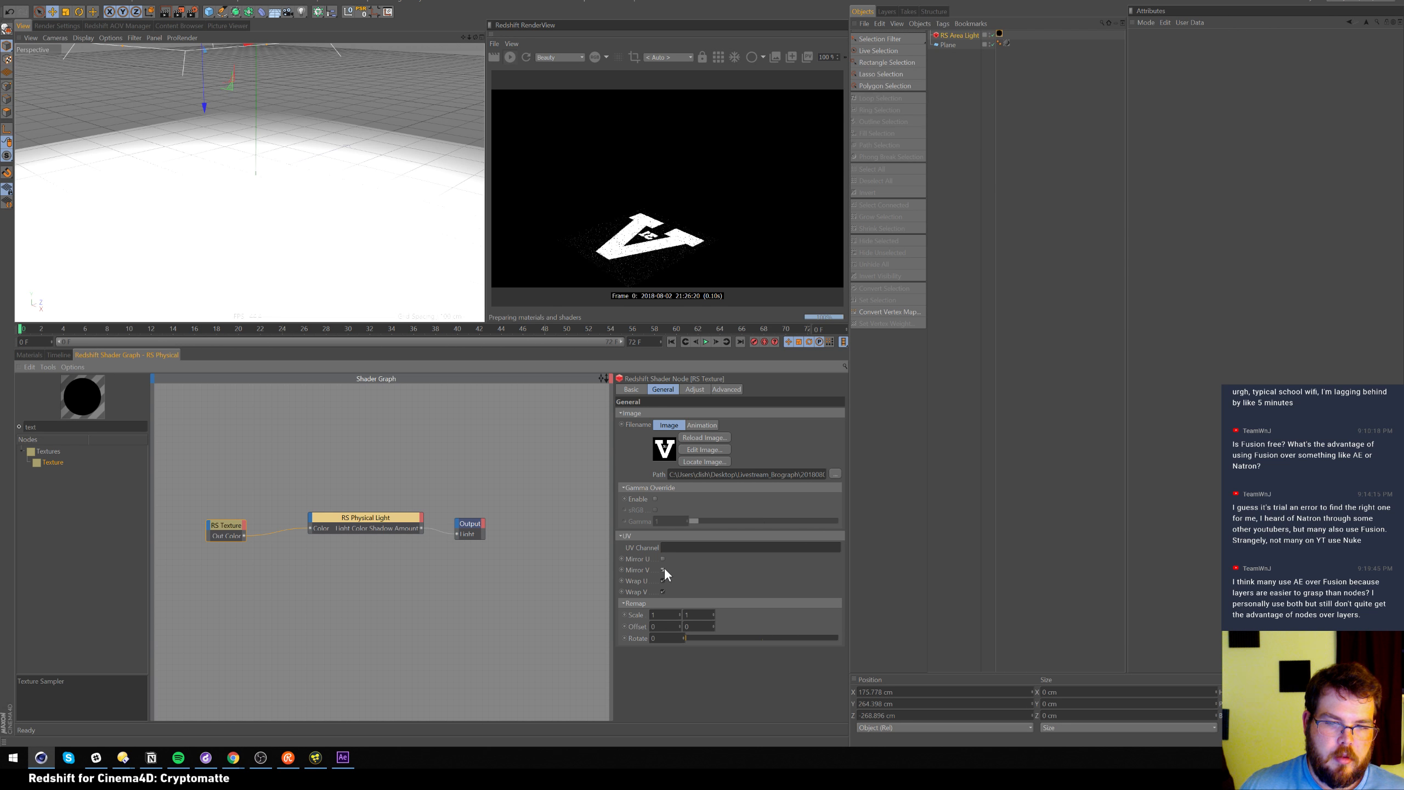
{"action": "left_click", "coordinate": [660, 614]}
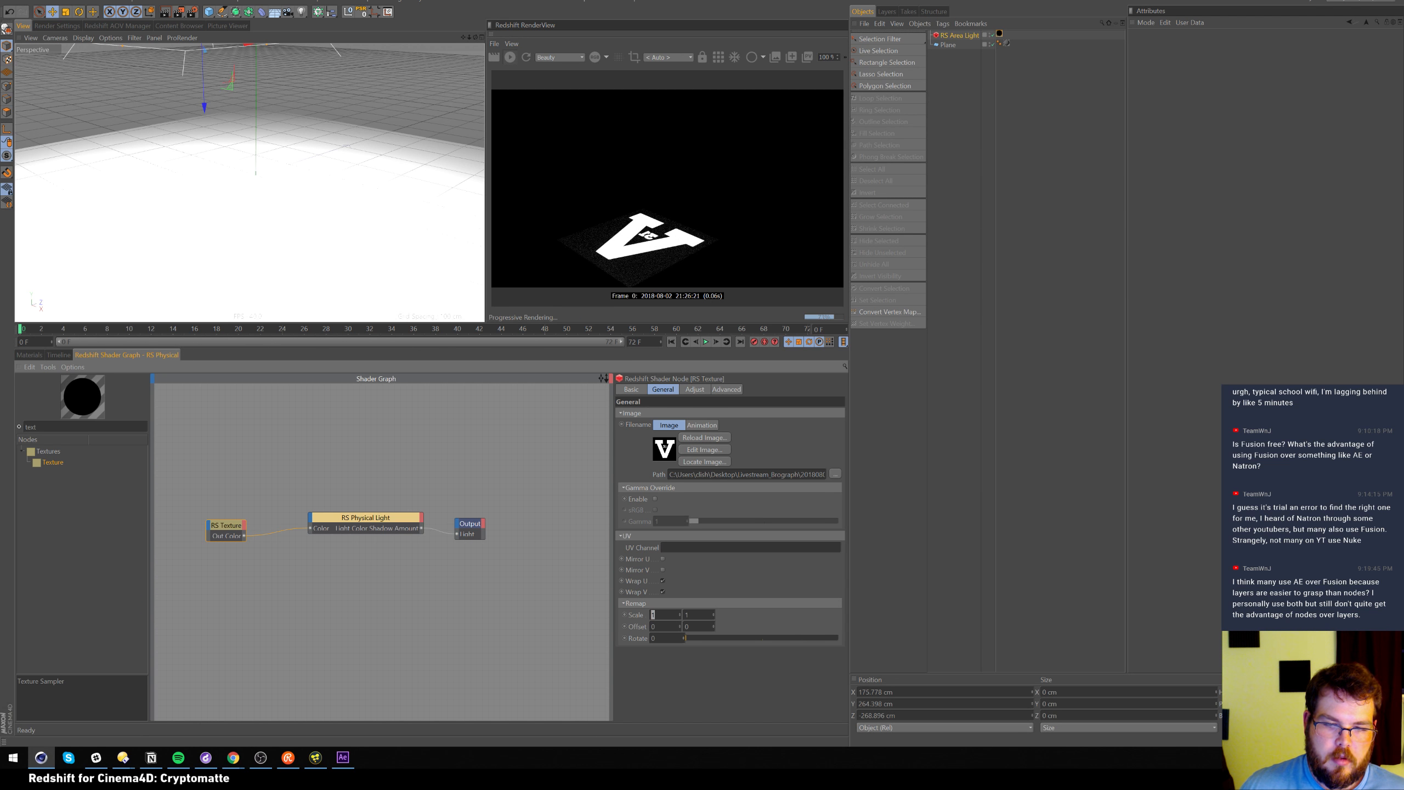
{"action": "type", "text": "-1"}
{"action": "key", "text": "Return"}
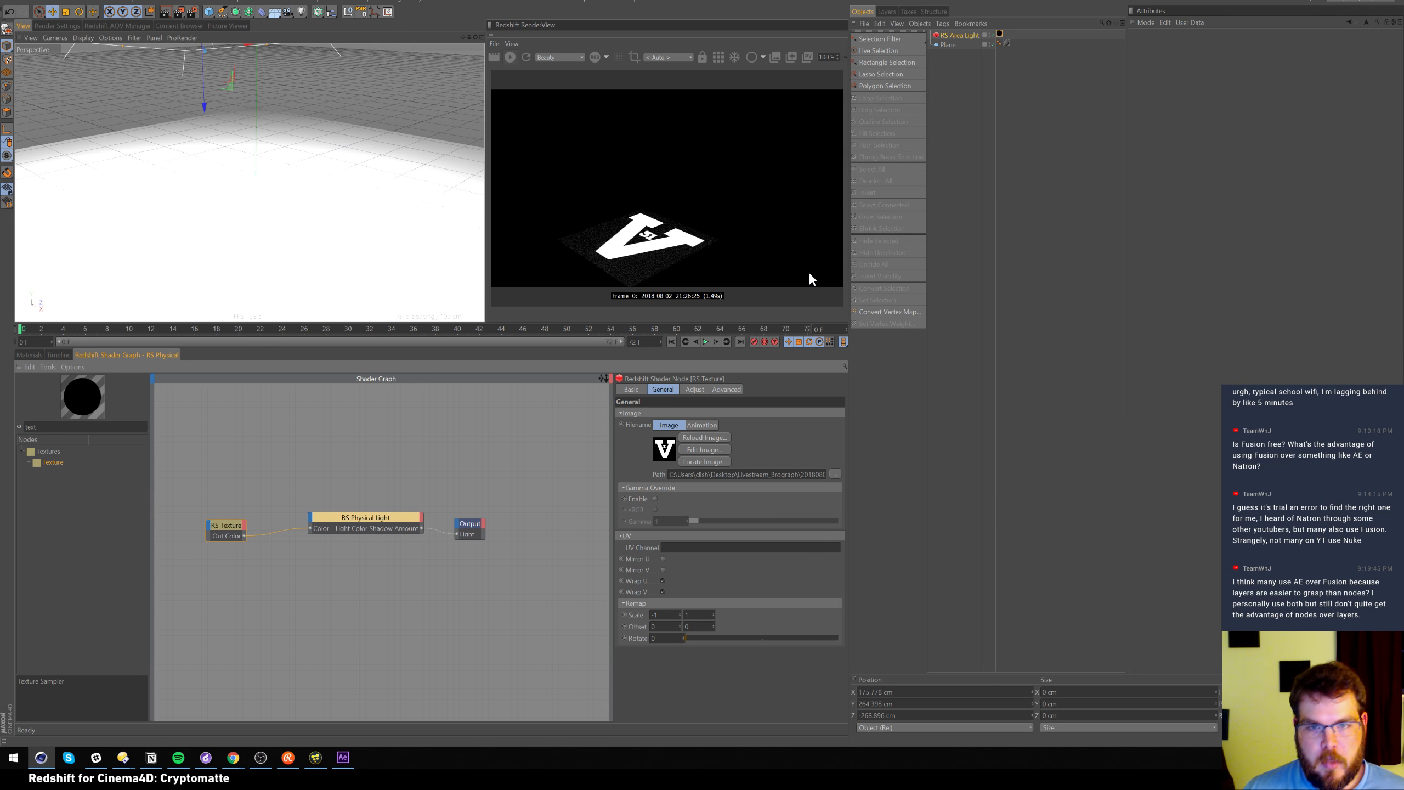
{"action": "left_click", "coordinate": [31, 355]}
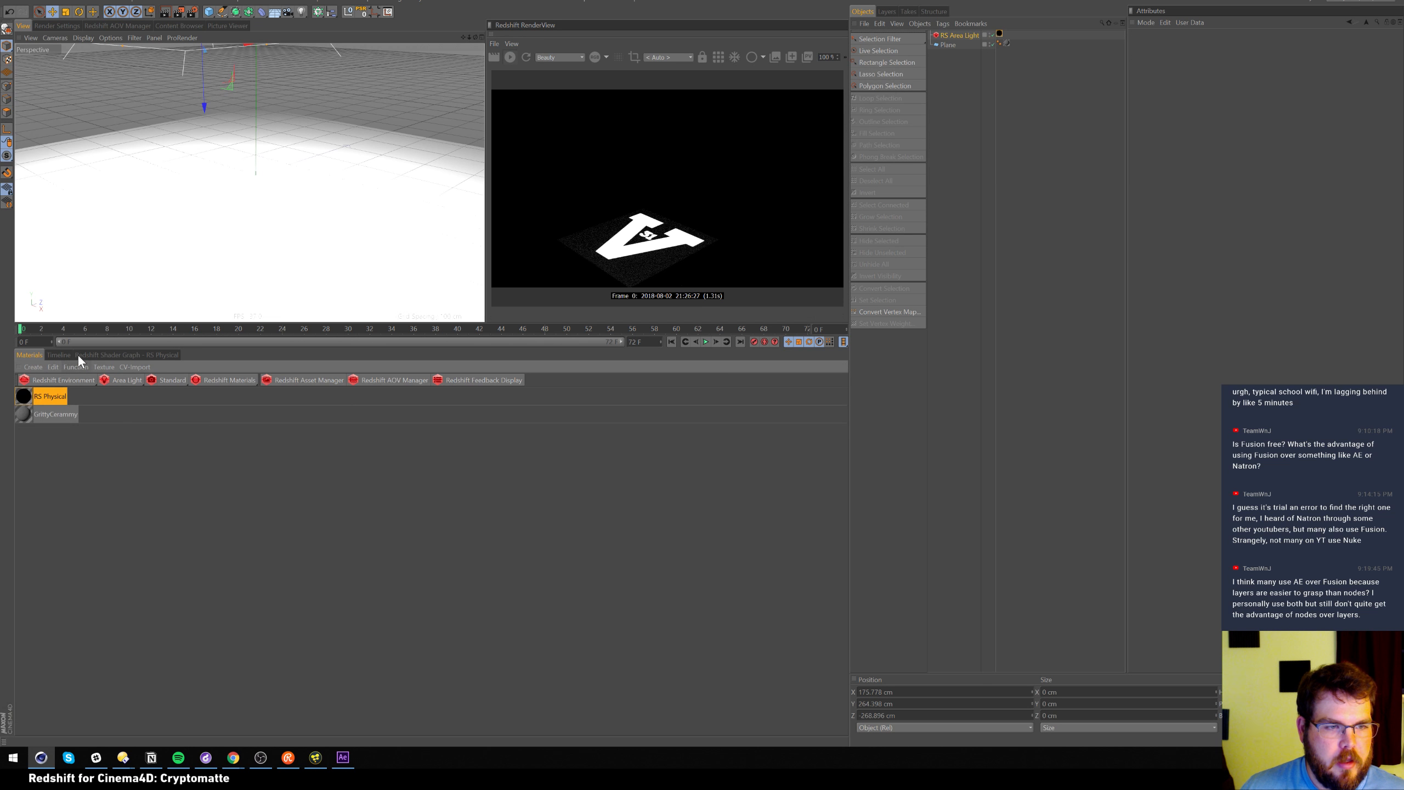
Keep the area light's Spread at 0 and add a Redshift Environment for fog
{"action": "left_click", "coordinate": [969, 36]}
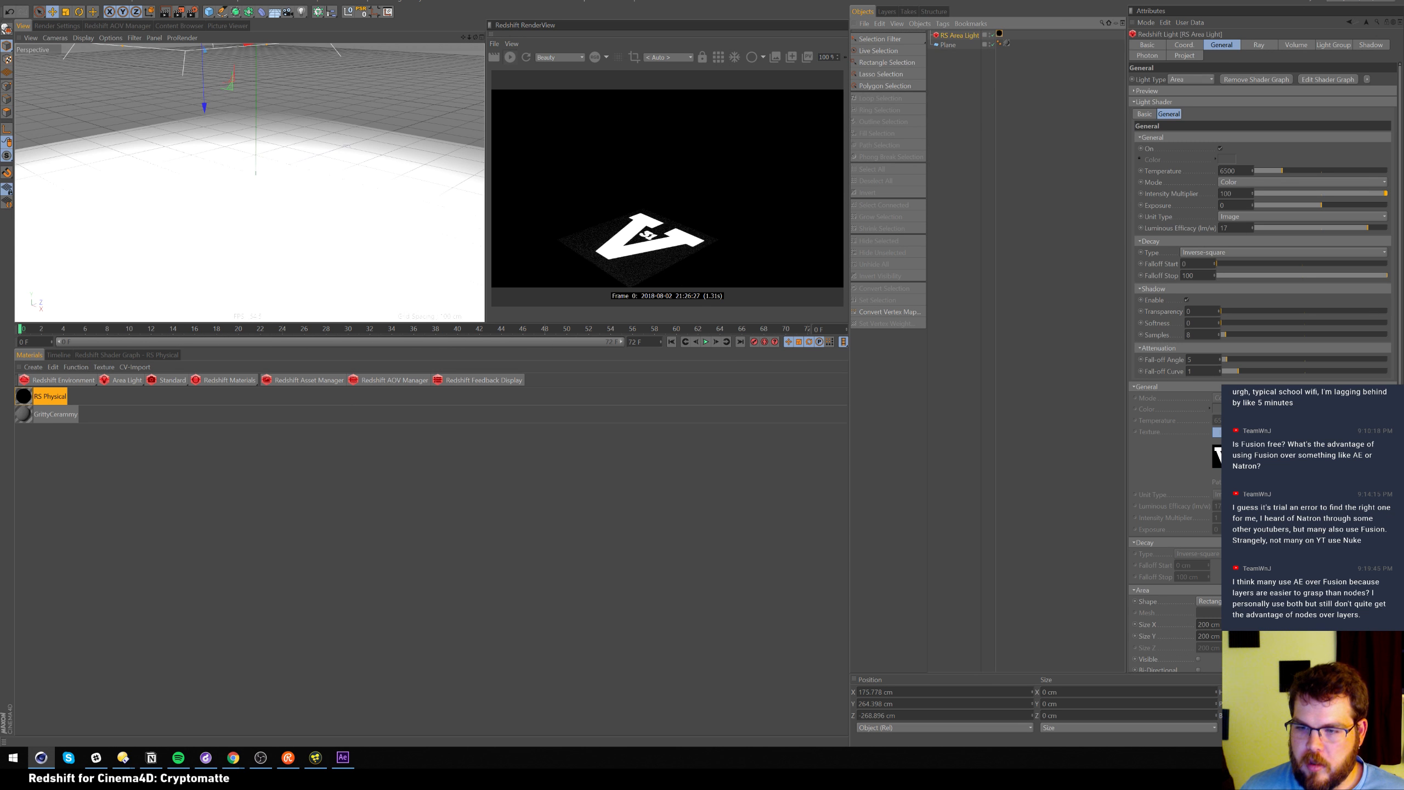
{"action": "scroll", "coordinate": [1260, 249], "scroll_direction": "down", "scroll_amount": 2}
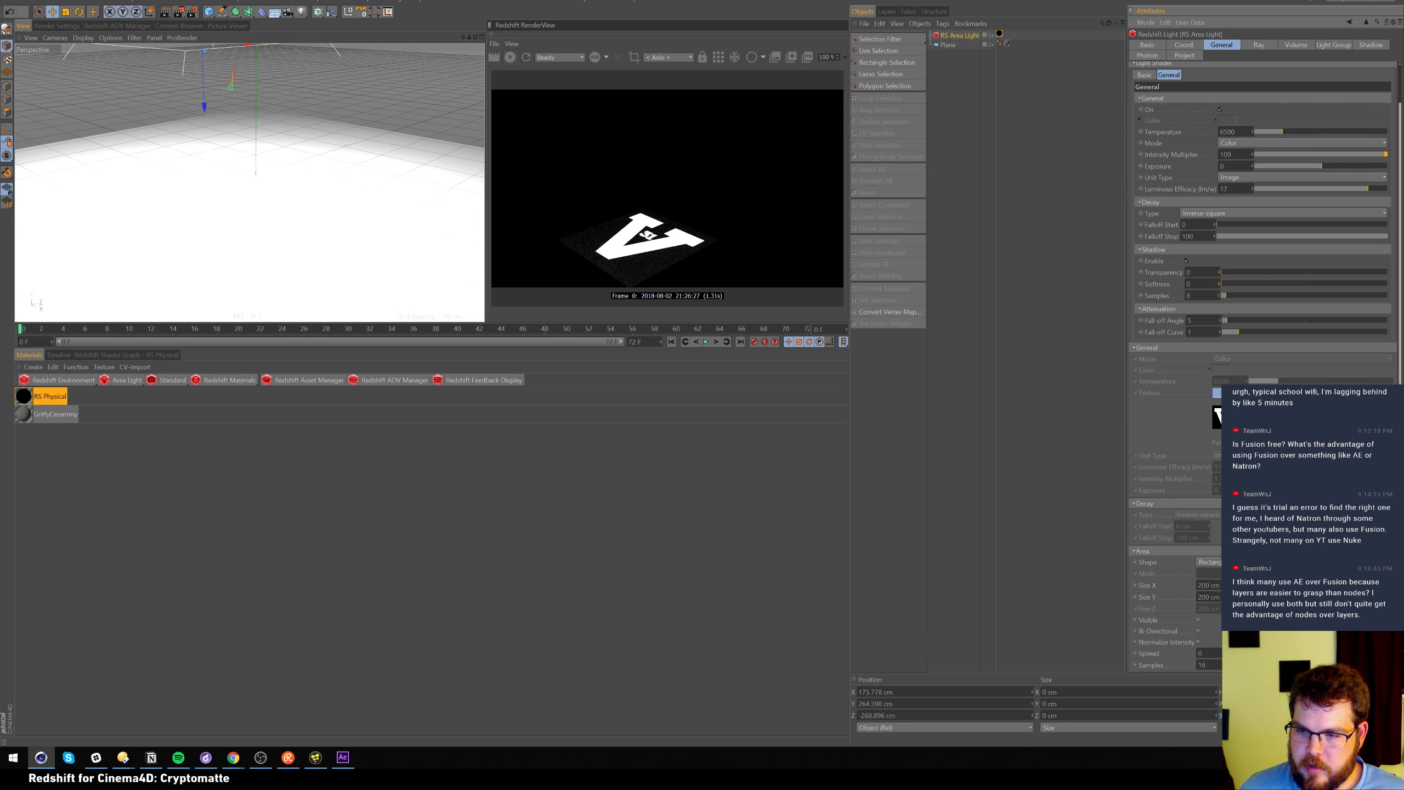
{"action": "mouse_move", "coordinate": [1232, 653]}
{"action": "left_mouse_down"}
{"action": "mouse_move", "coordinate": [1282, 653]}
{"action": "mouse_move", "coordinate": [1232, 653]}
{"action": "left_mouse_up"}
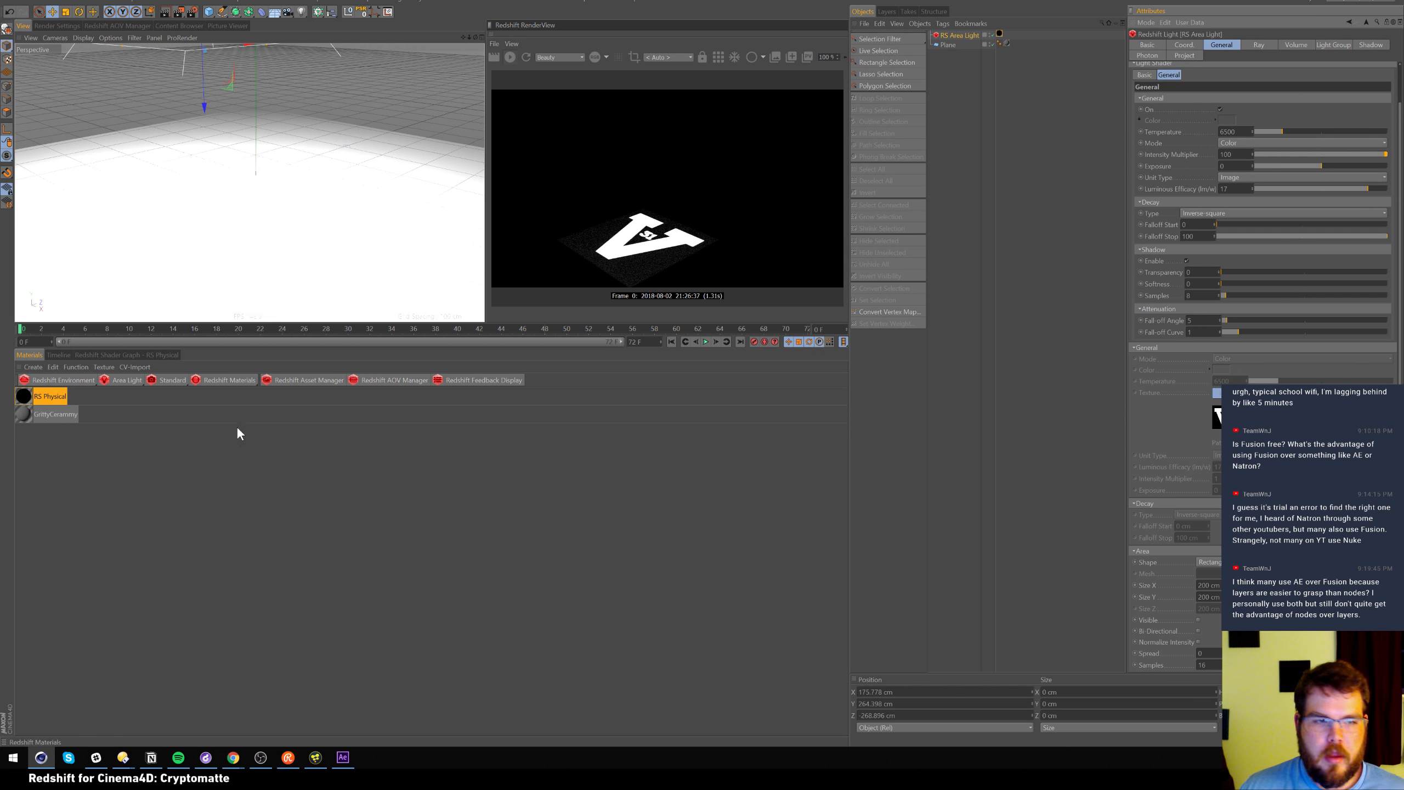
{"action": "left_click", "coordinate": [77, 378]}
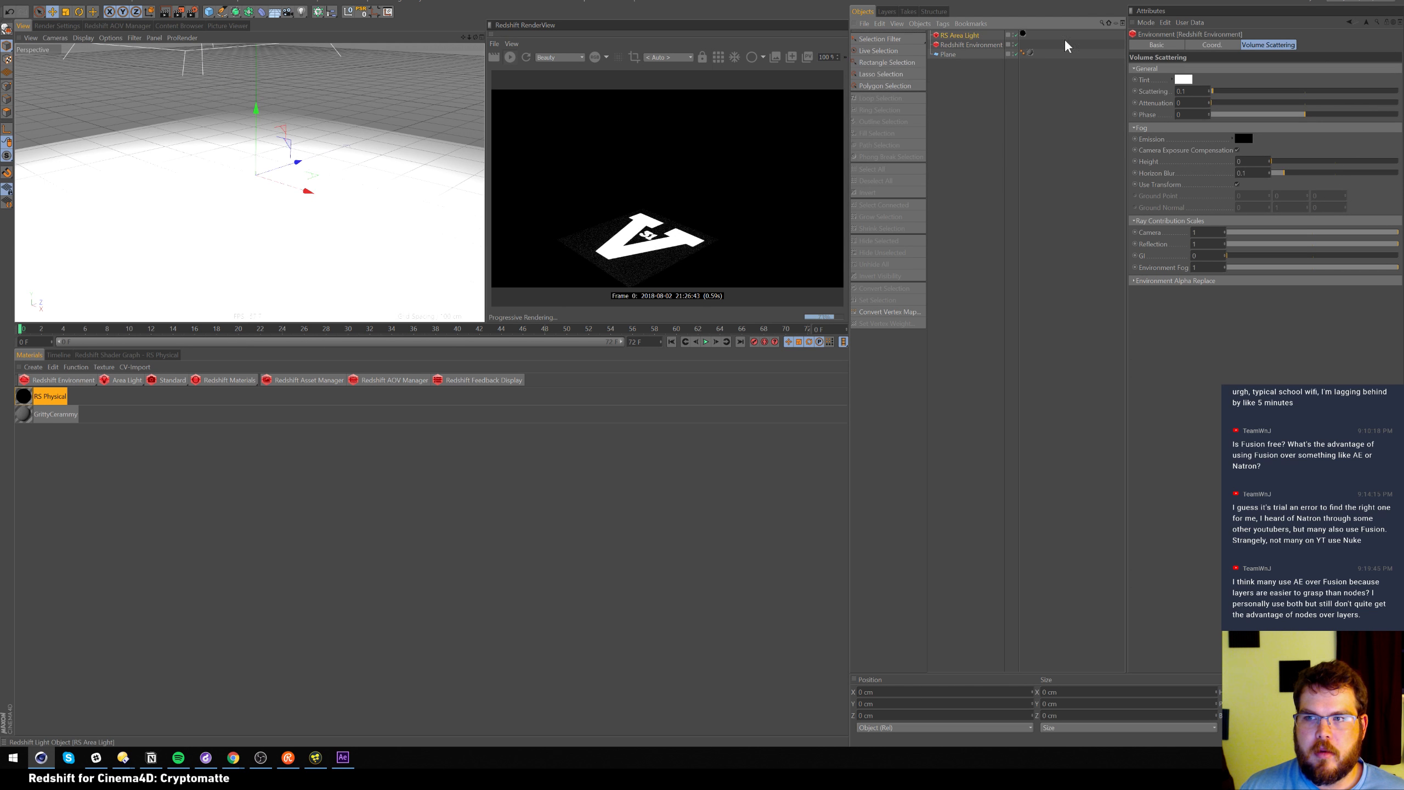
Set the RS Area Light's Volume Contribution Scale to 1
{"action": "left_click", "coordinate": [1013, 36]}
{"action": "left_click", "coordinate": [1289, 46]}
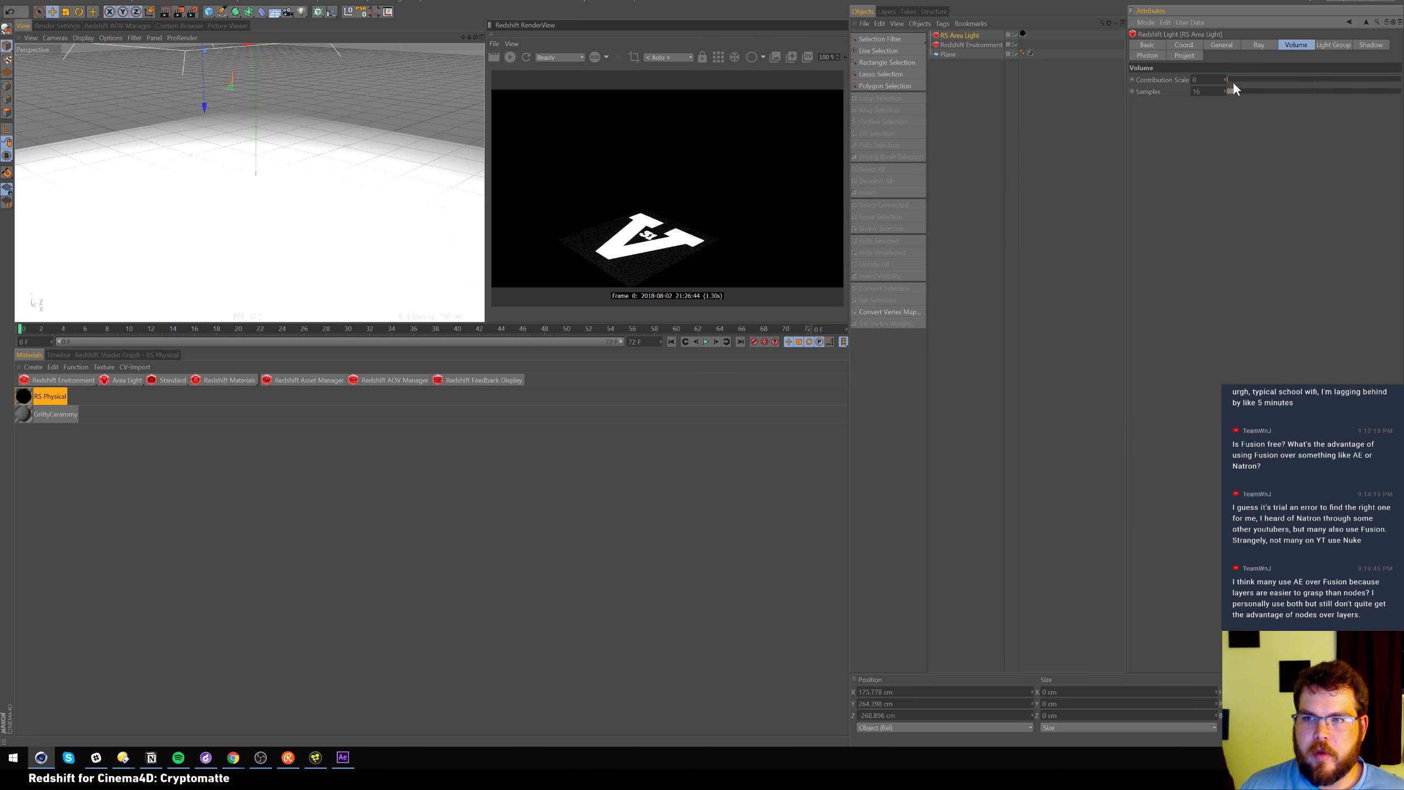
{"action": "left_click_drag", "start_coordinate": [1237, 79], "coordinate": [1395, 80]}
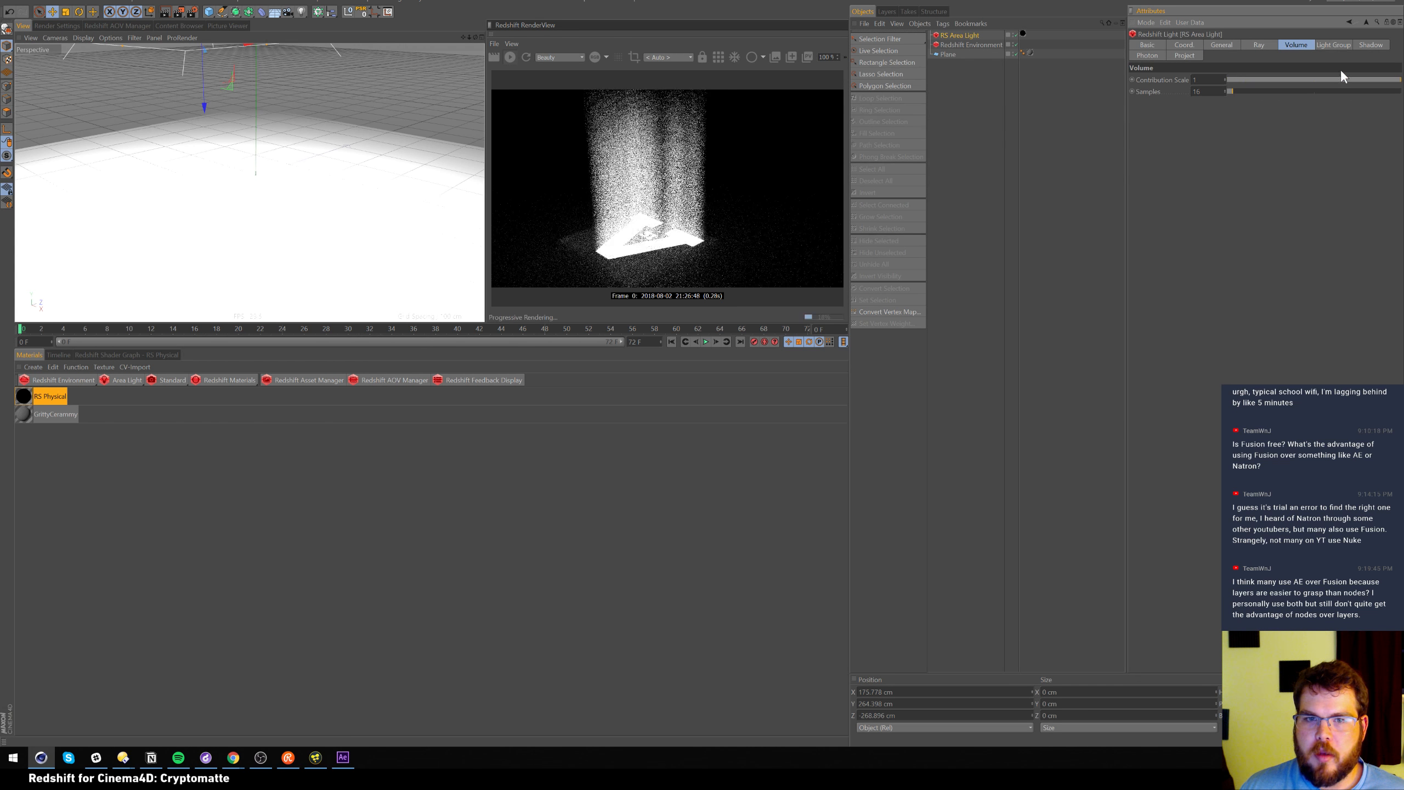
Tilt the RS Area Light and lift it about 150 cm higher
{"action": "scroll", "coordinate": [321, 219], "scroll_direction": "down", "scroll_amount": 5}
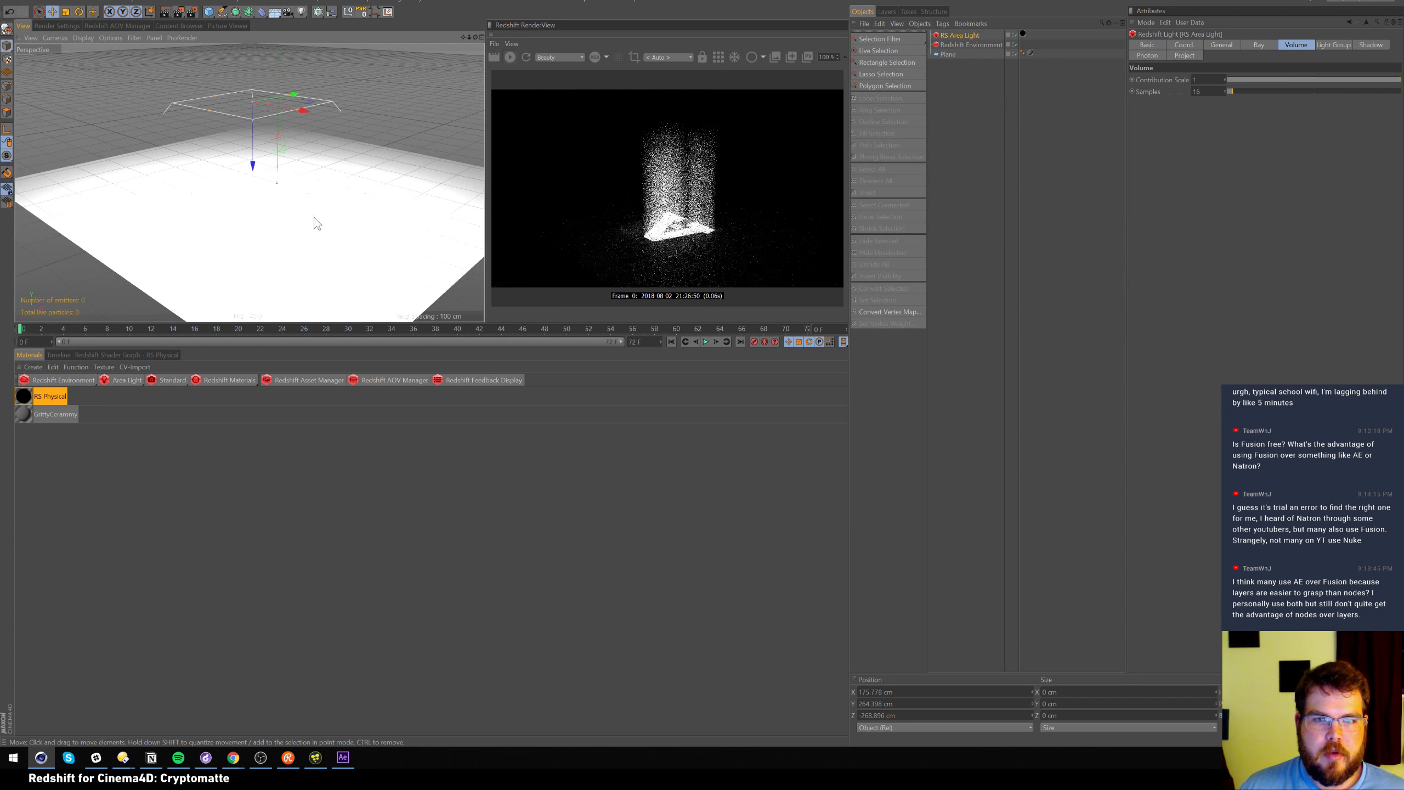
{"action": "left_click_drag", "start_coordinate": [313, 214], "coordinate": [304, 218], "text": "alt"}
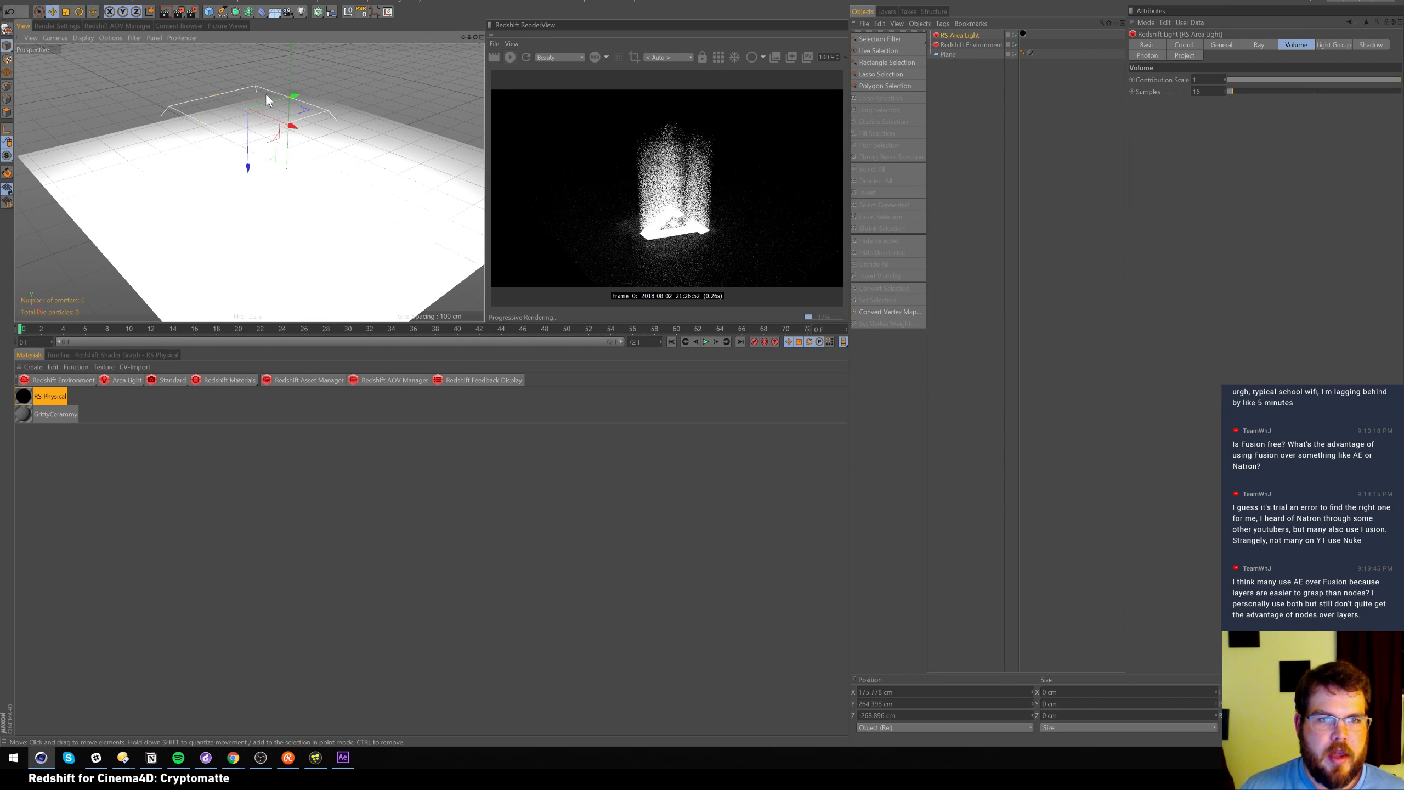
{"action": "key", "text": "r"}
{"action": "left_click_drag", "start_coordinate": [222, 90], "coordinate": [230, 104]}
{"action": "key", "text": "e"}
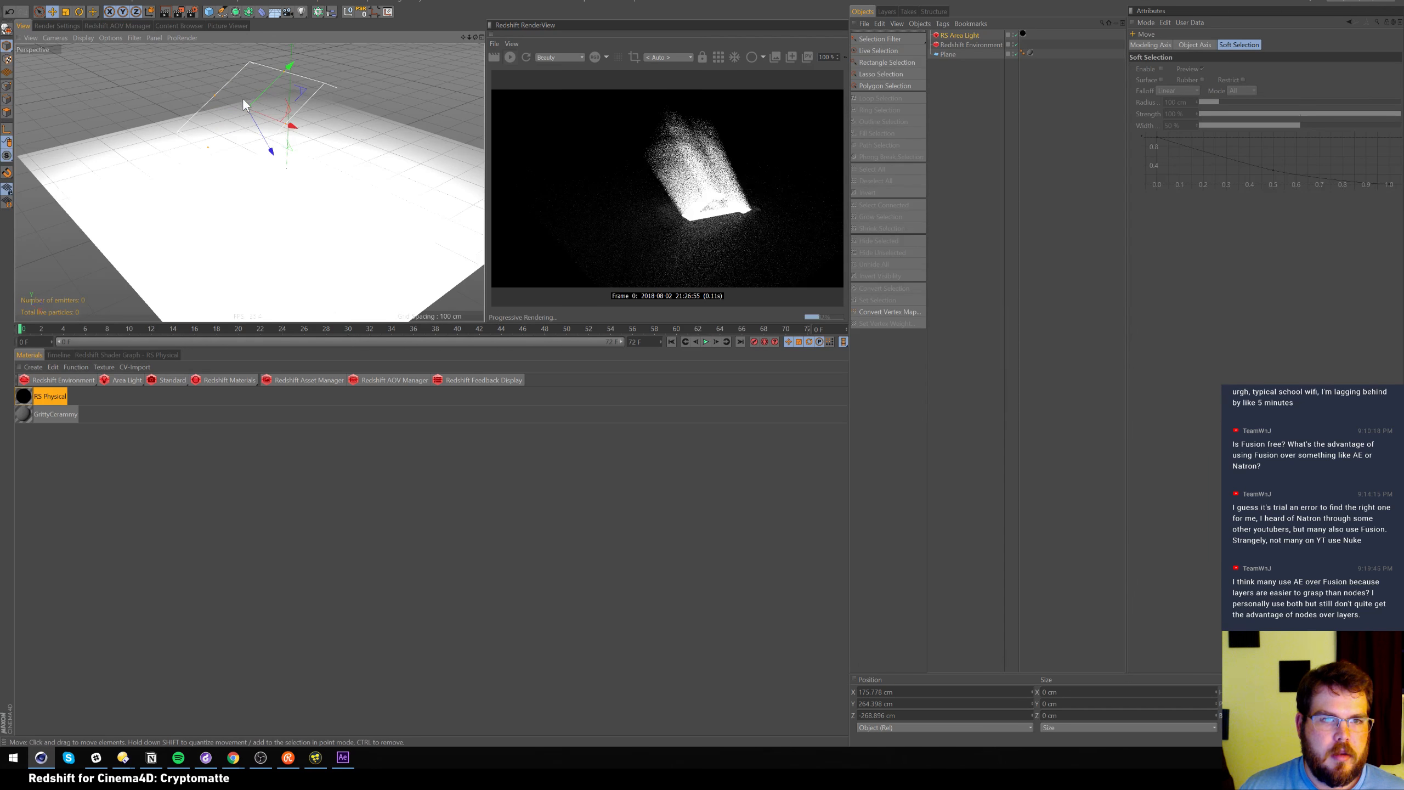
{"action": "left_click_drag", "start_coordinate": [277, 154], "coordinate": [191, 87]}
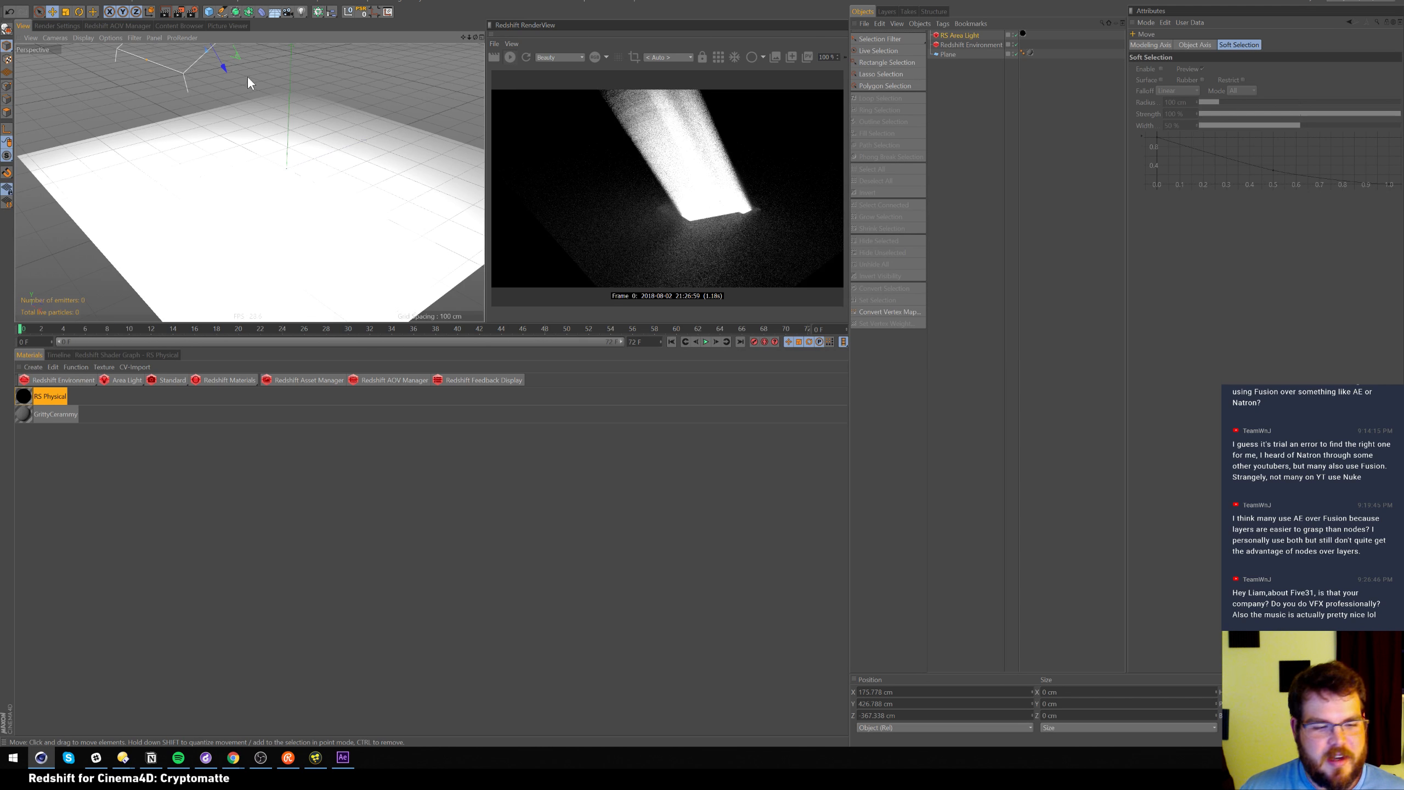
Briefly switch to the music player window and return to Cinema 4D
{"action": "key", "text": "alt+Tab"}
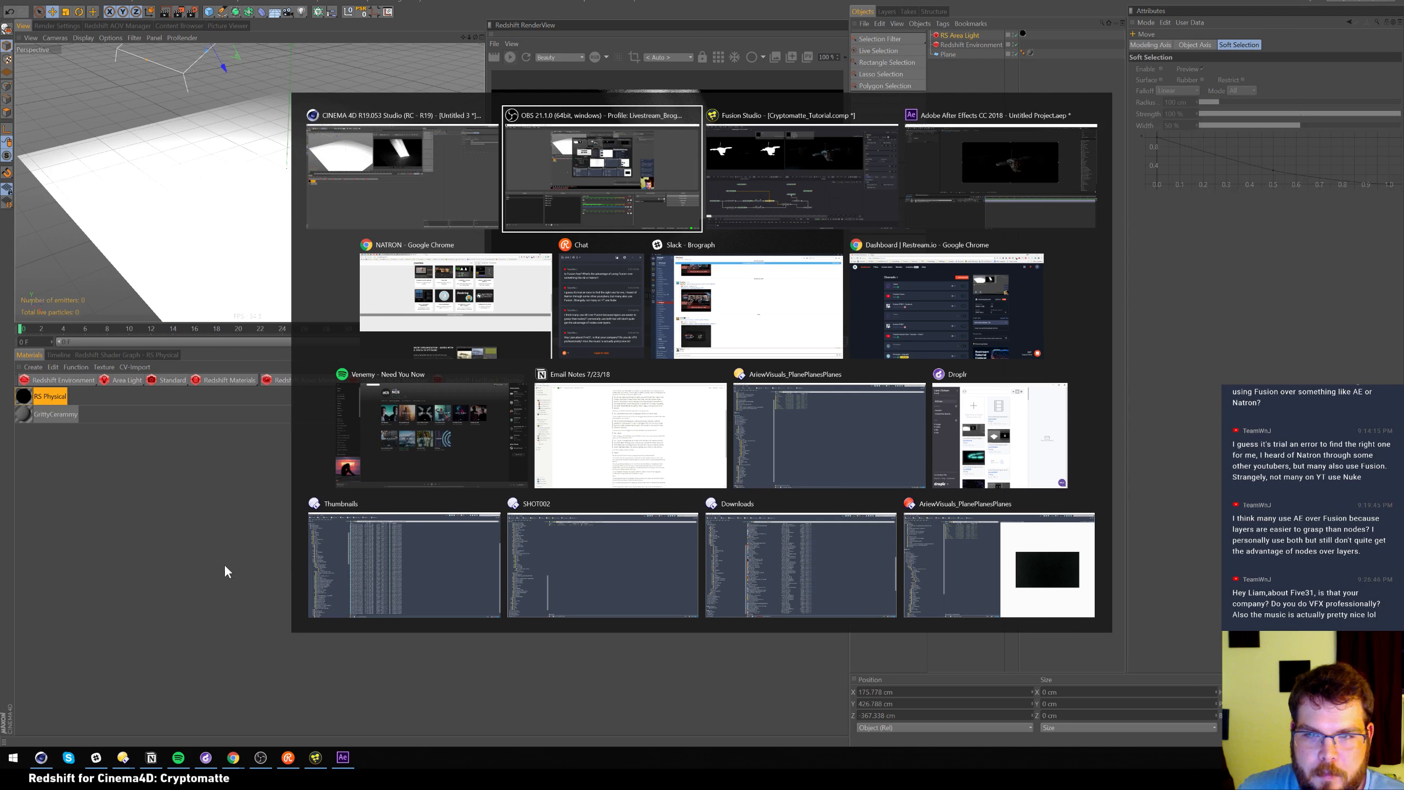
{"action": "left_click", "coordinate": [465, 455]}
{"action": "key", "text": "alt+Tab"}
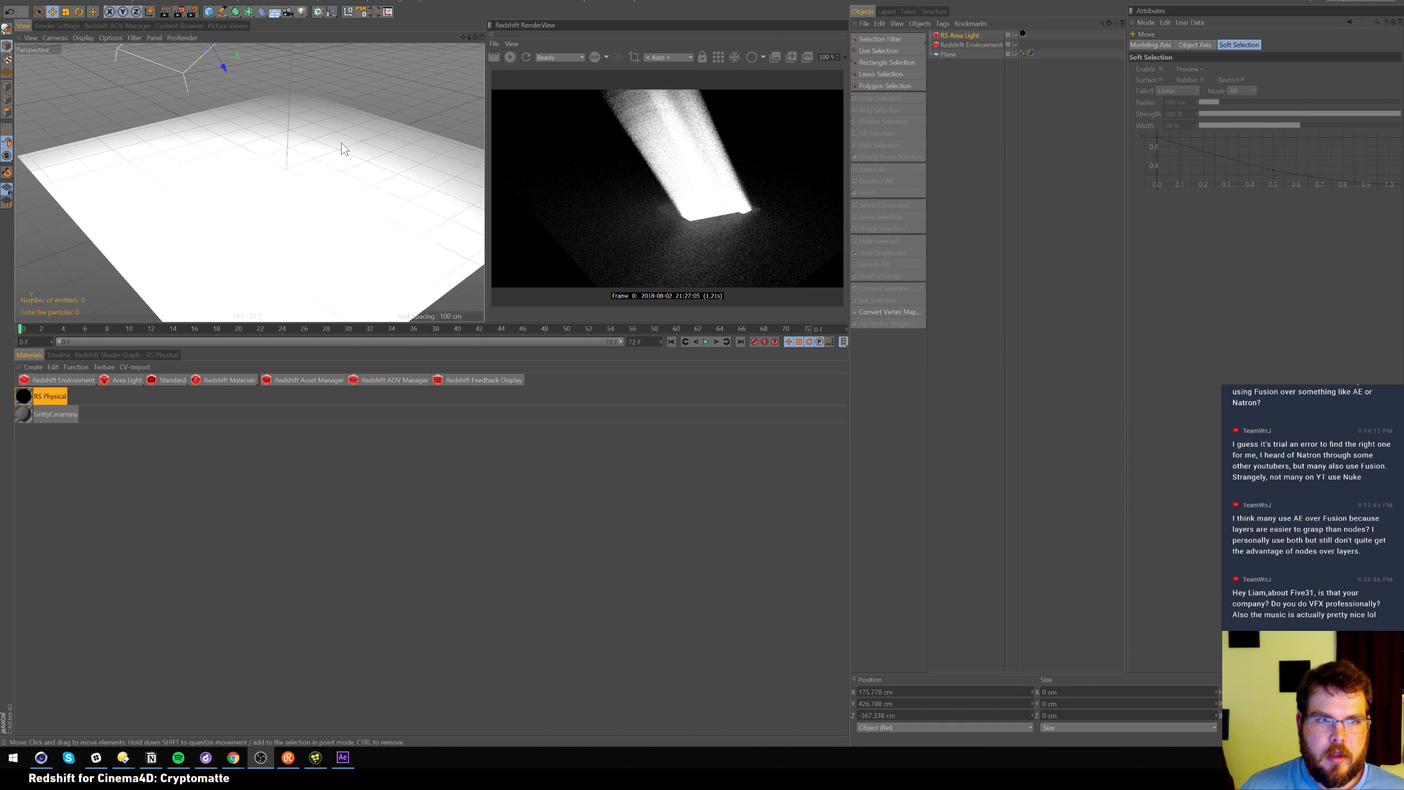
Raise the RS Area Light to Y 548.53 cm and edit the Redshift Environment's Scattering value
{"action": "left_click", "coordinate": [969, 62]}
{"action": "middle_click_drag", "start_coordinate": [277, 152], "coordinate": [271, 187], "text": "alt"}
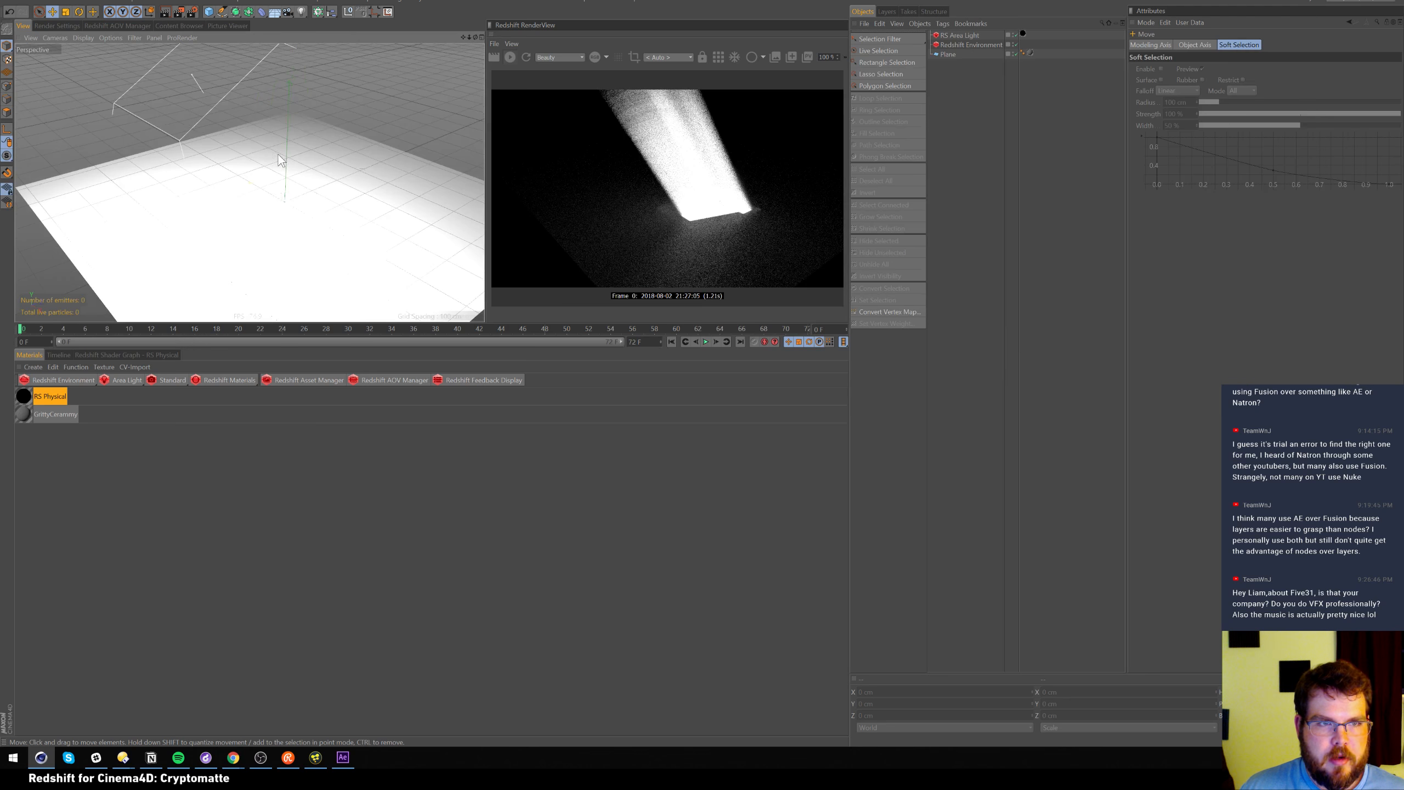
{"action": "right_click", "coordinate": [269, 211]}
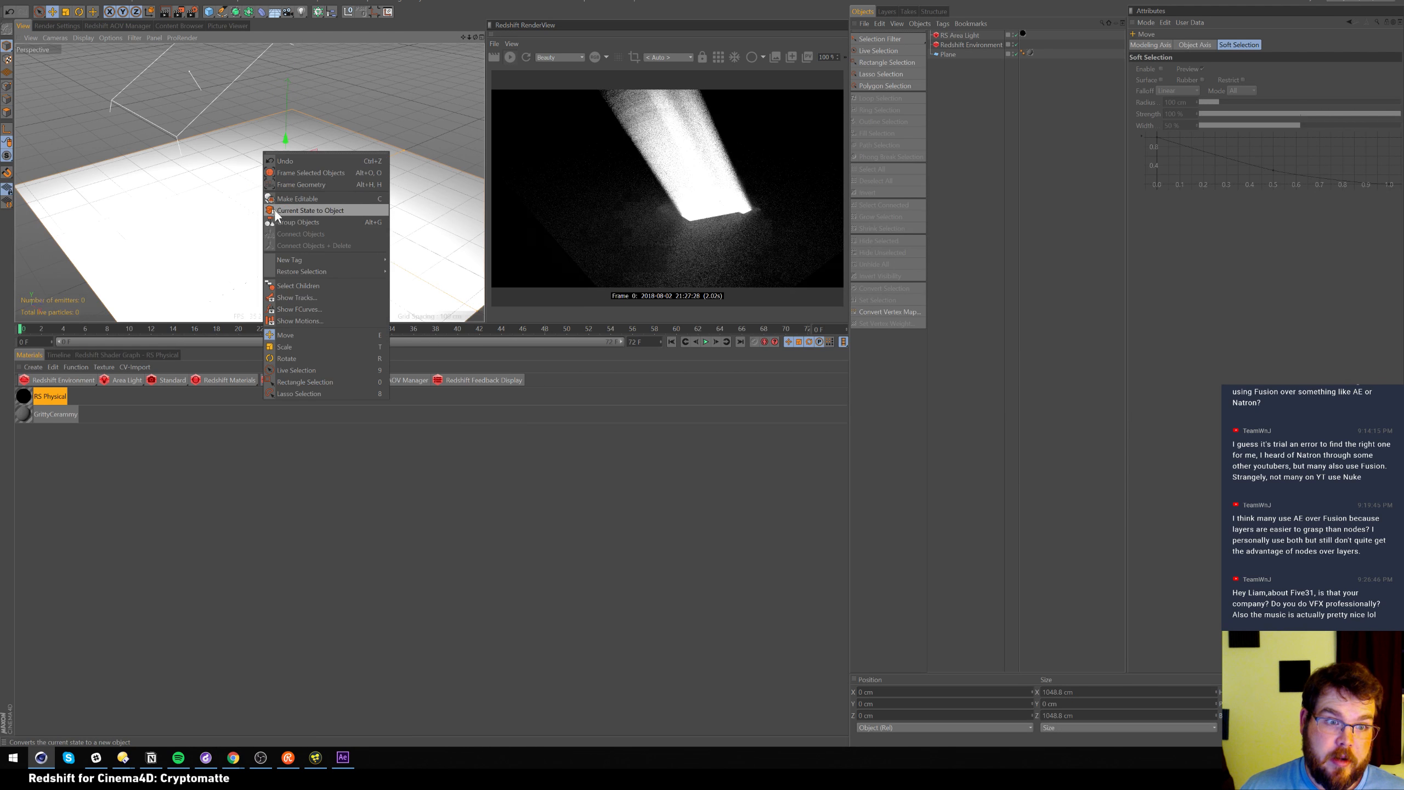
{"action": "left_click", "coordinate": [174, 187]}
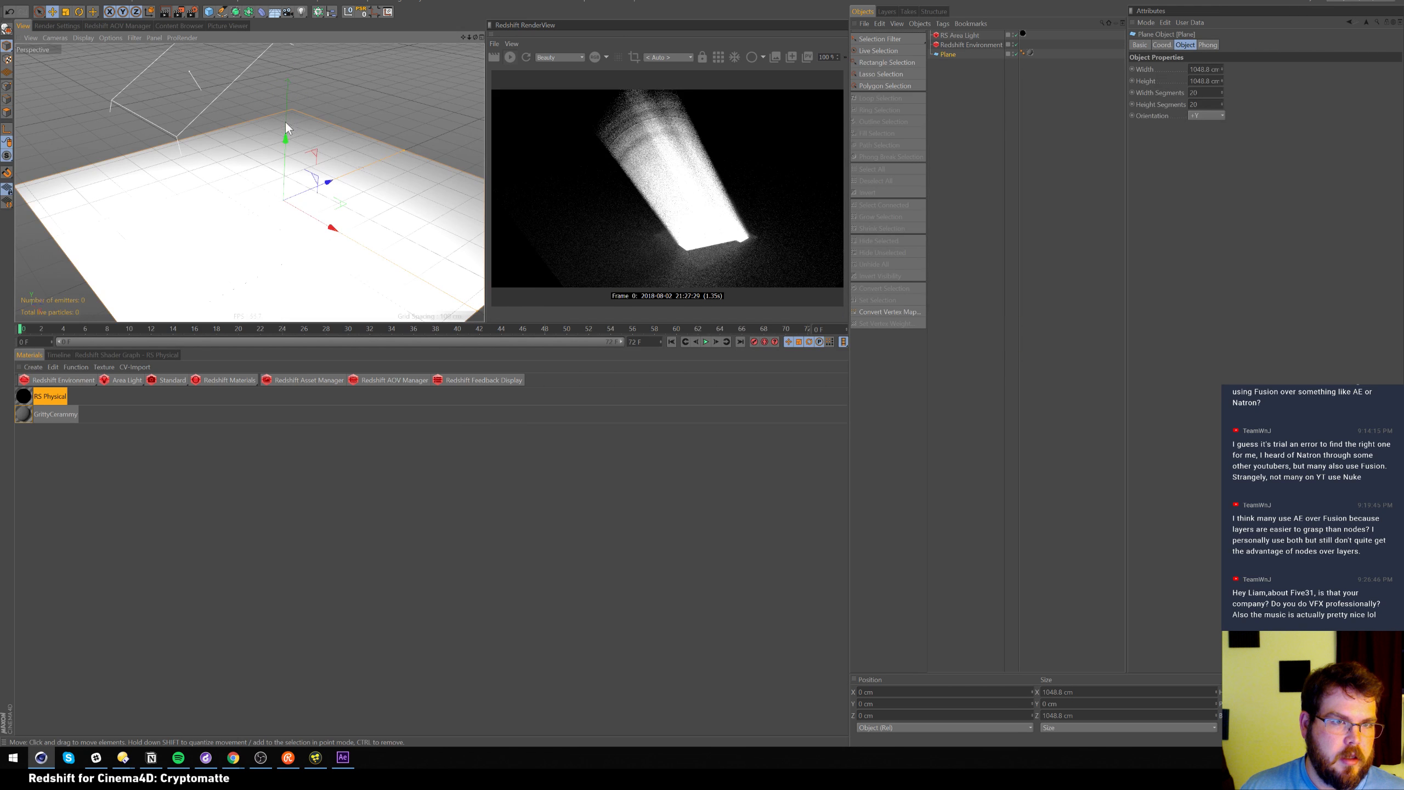
{"action": "left_click", "coordinate": [962, 35]}
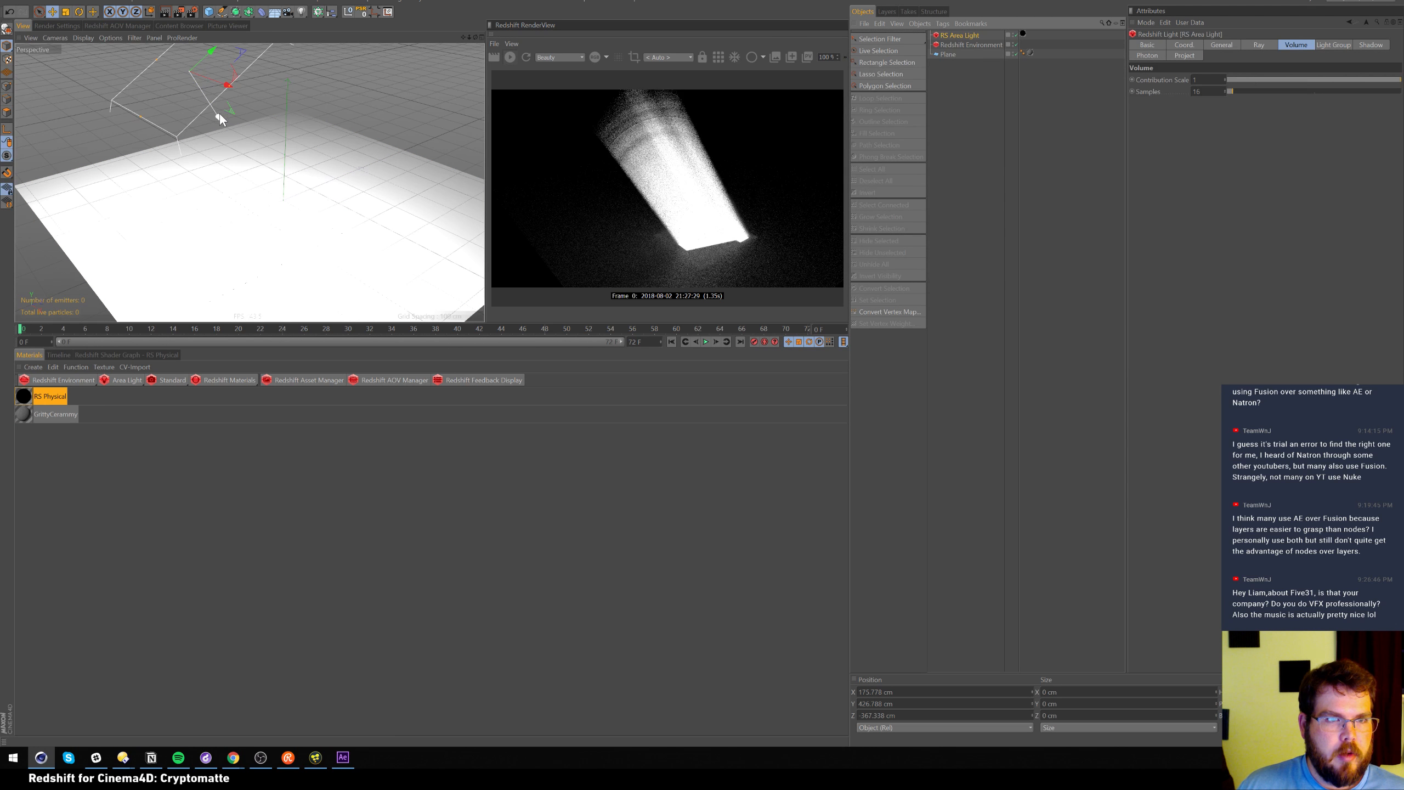
{"action": "left_click_drag", "start_coordinate": [220, 112], "coordinate": [139, 46]}
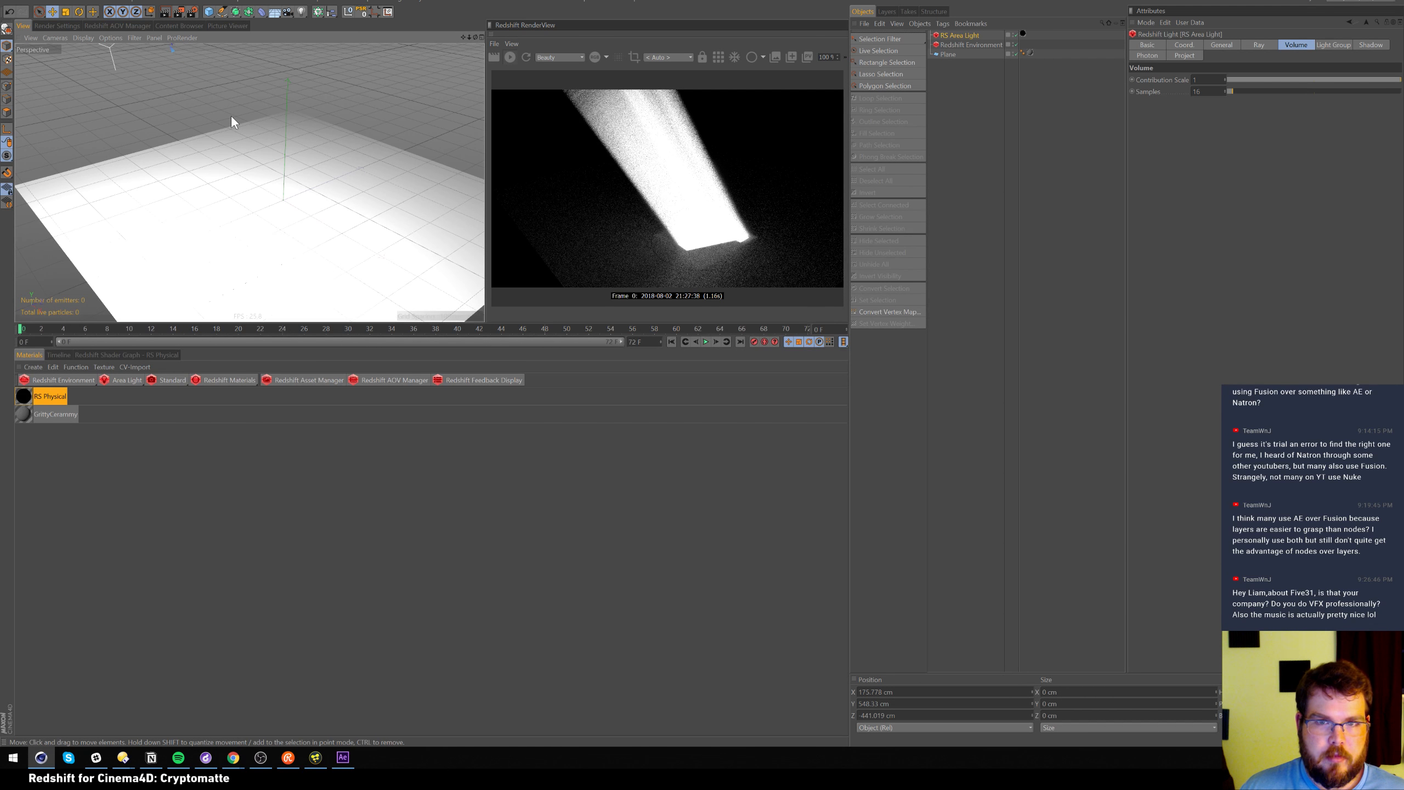
{"action": "left_click", "coordinate": [968, 44]}
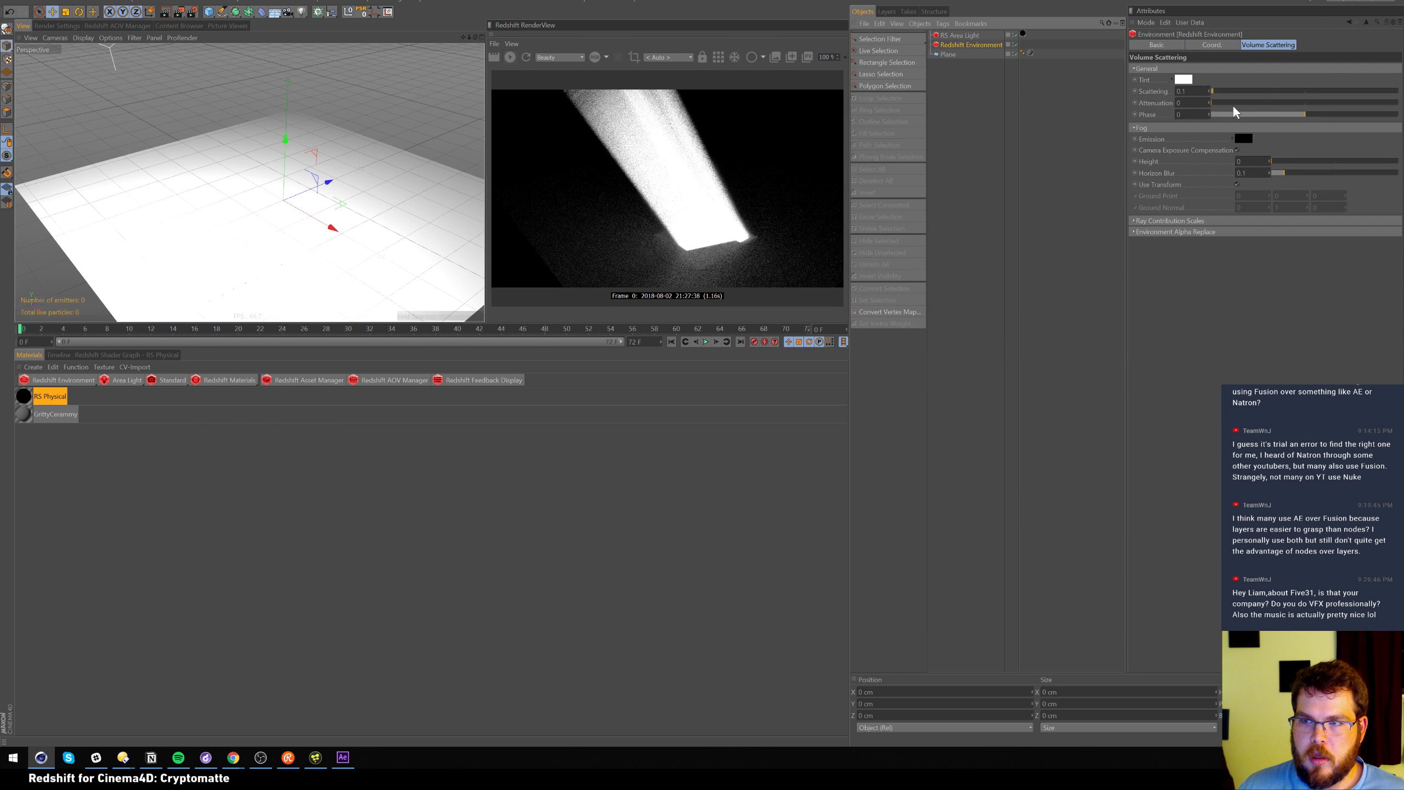
{"action": "left_click", "coordinate": [1180, 91]}
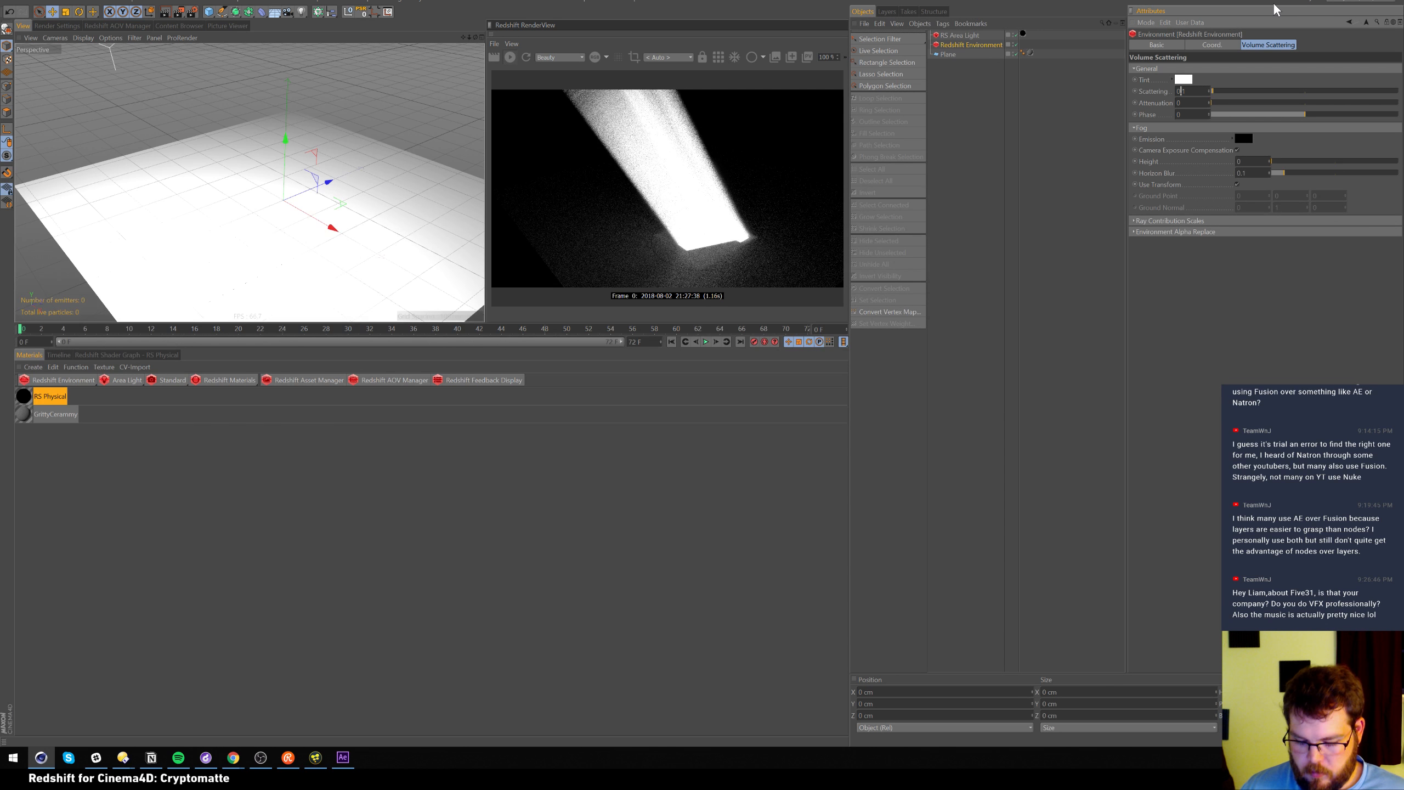
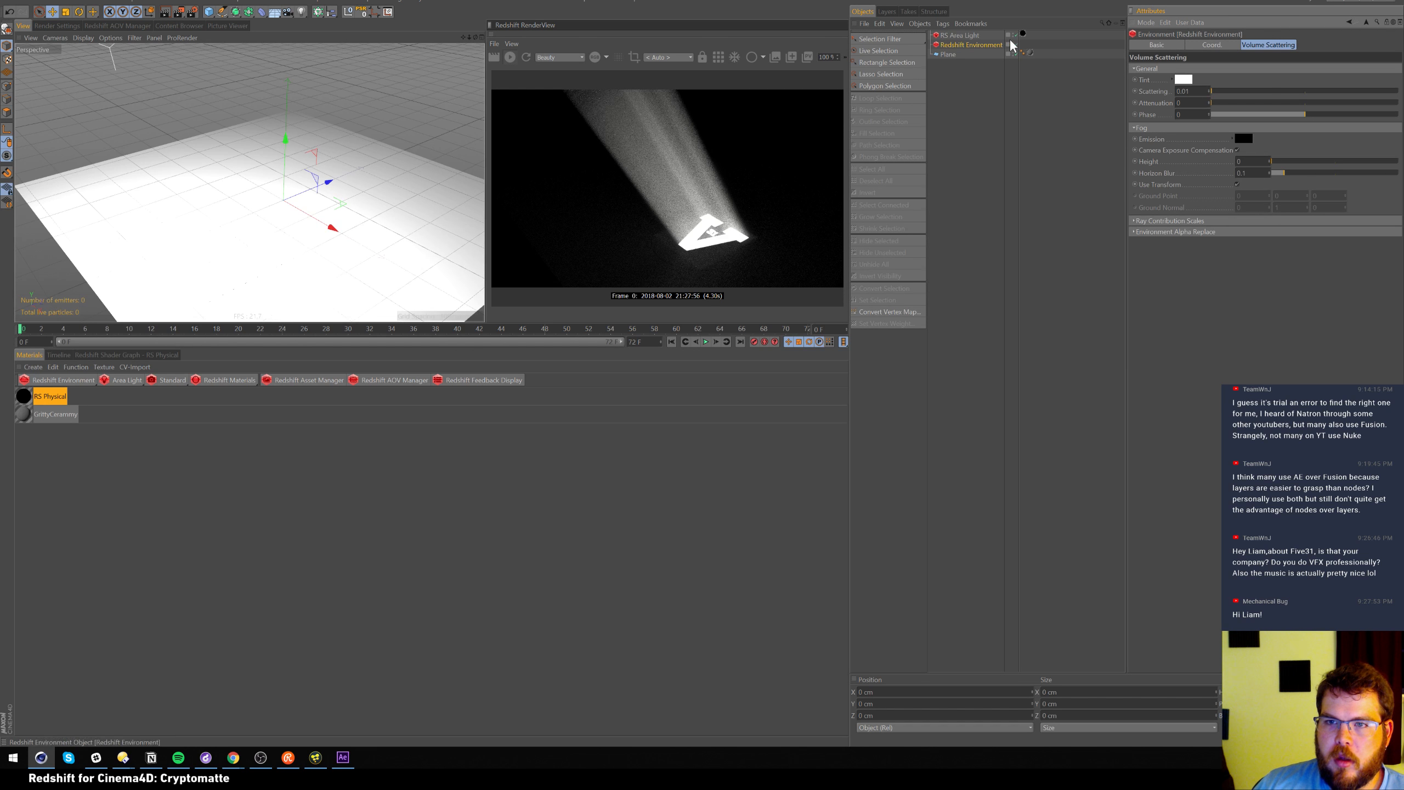
Replace the RS Area Light's texture tag with the RS Physical material
{"action": "left_click", "coordinate": [1024, 33]}
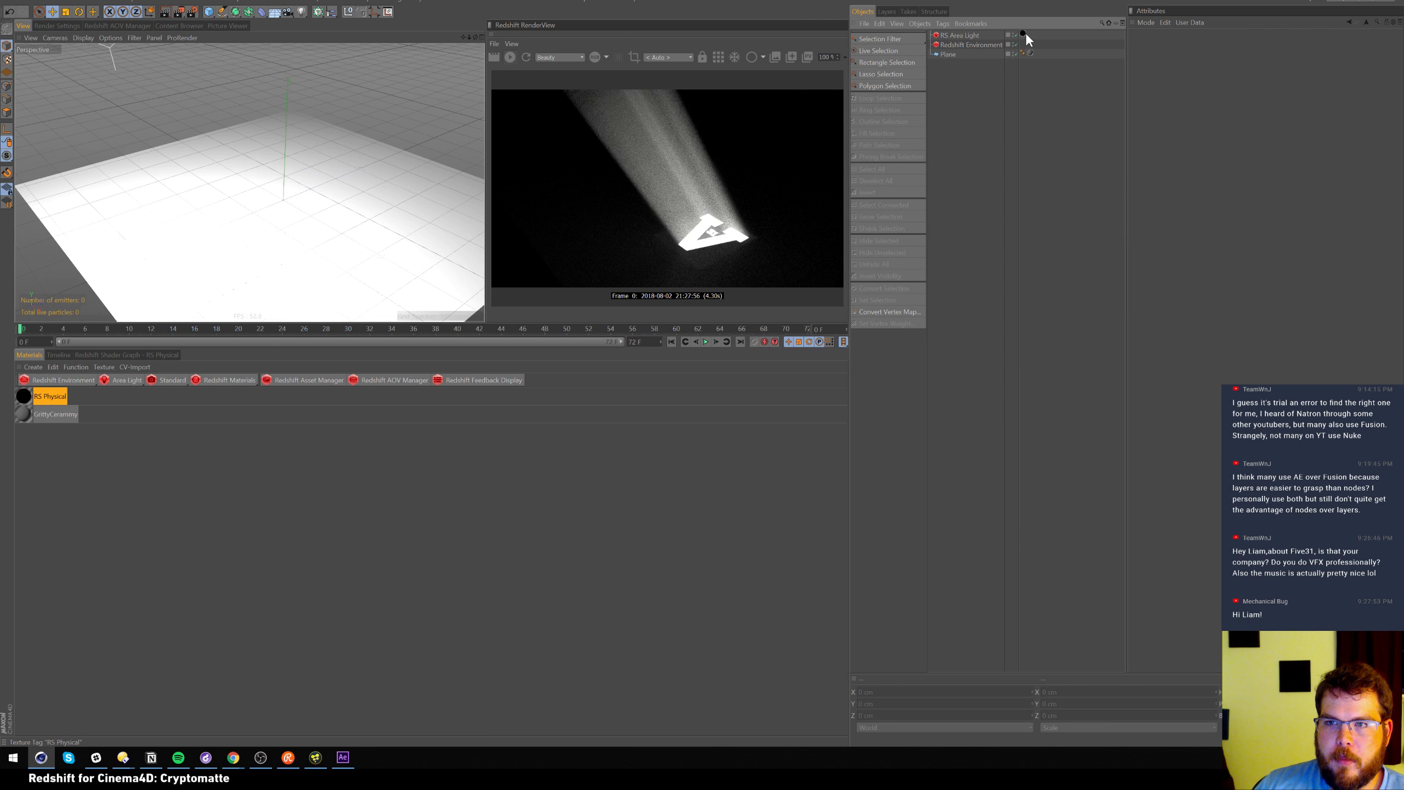
{"action": "key", "text": "Delete"}
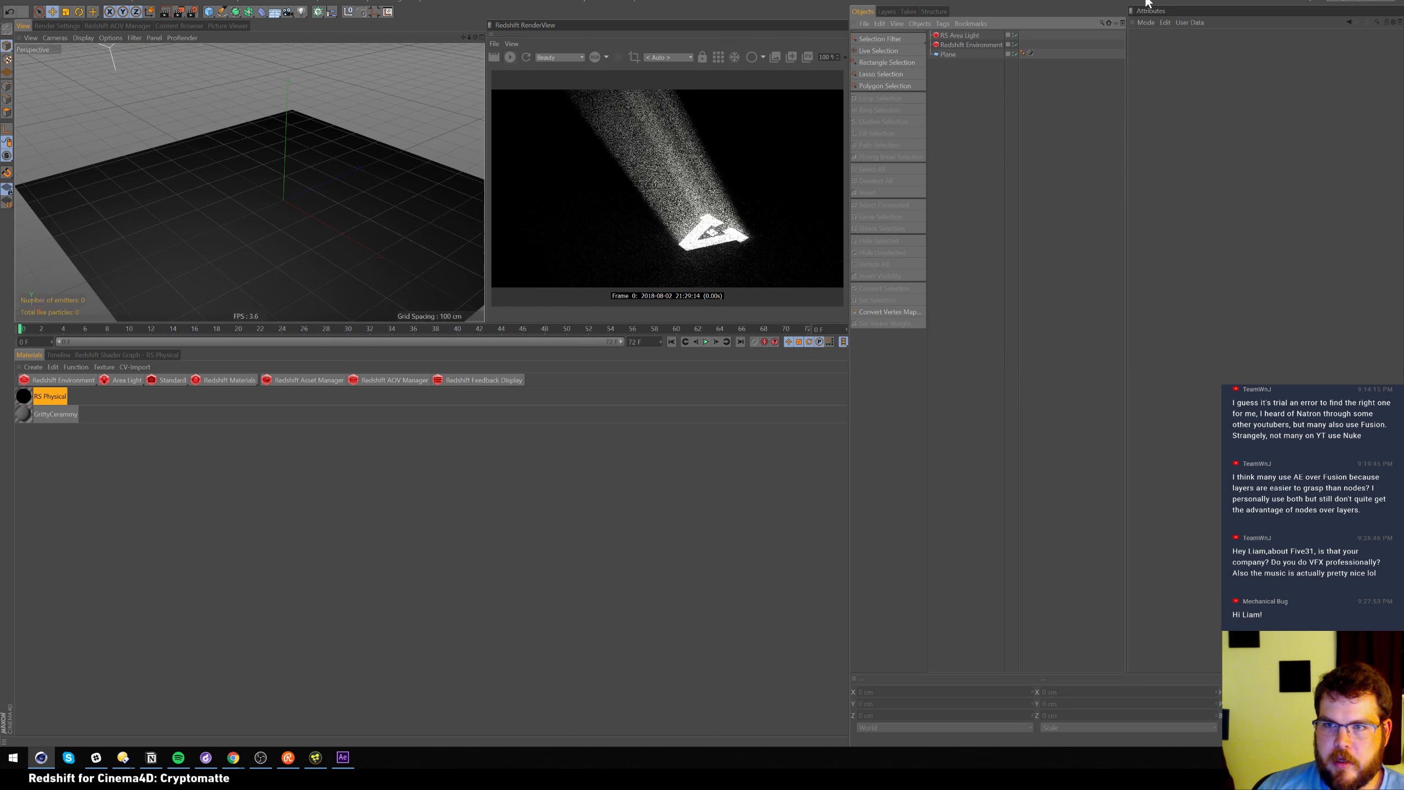
{"action": "left_click", "coordinate": [975, 34]}
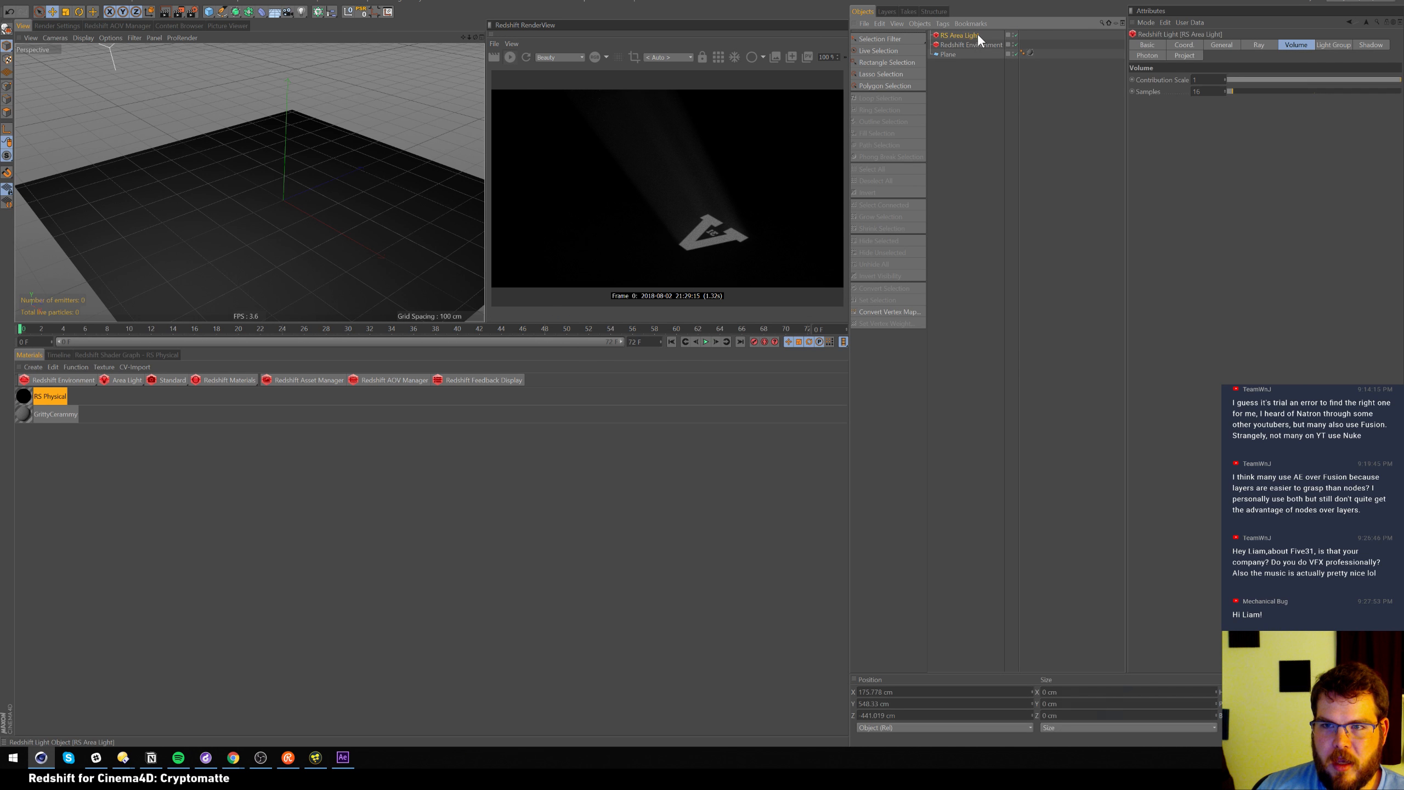
{"action": "left_click_drag", "start_coordinate": [23, 395], "coordinate": [974, 35]}
In the RS Physical shader graph, set the light's Intensity Multiplier to 8
{"action": "left_click", "coordinate": [23, 396]}
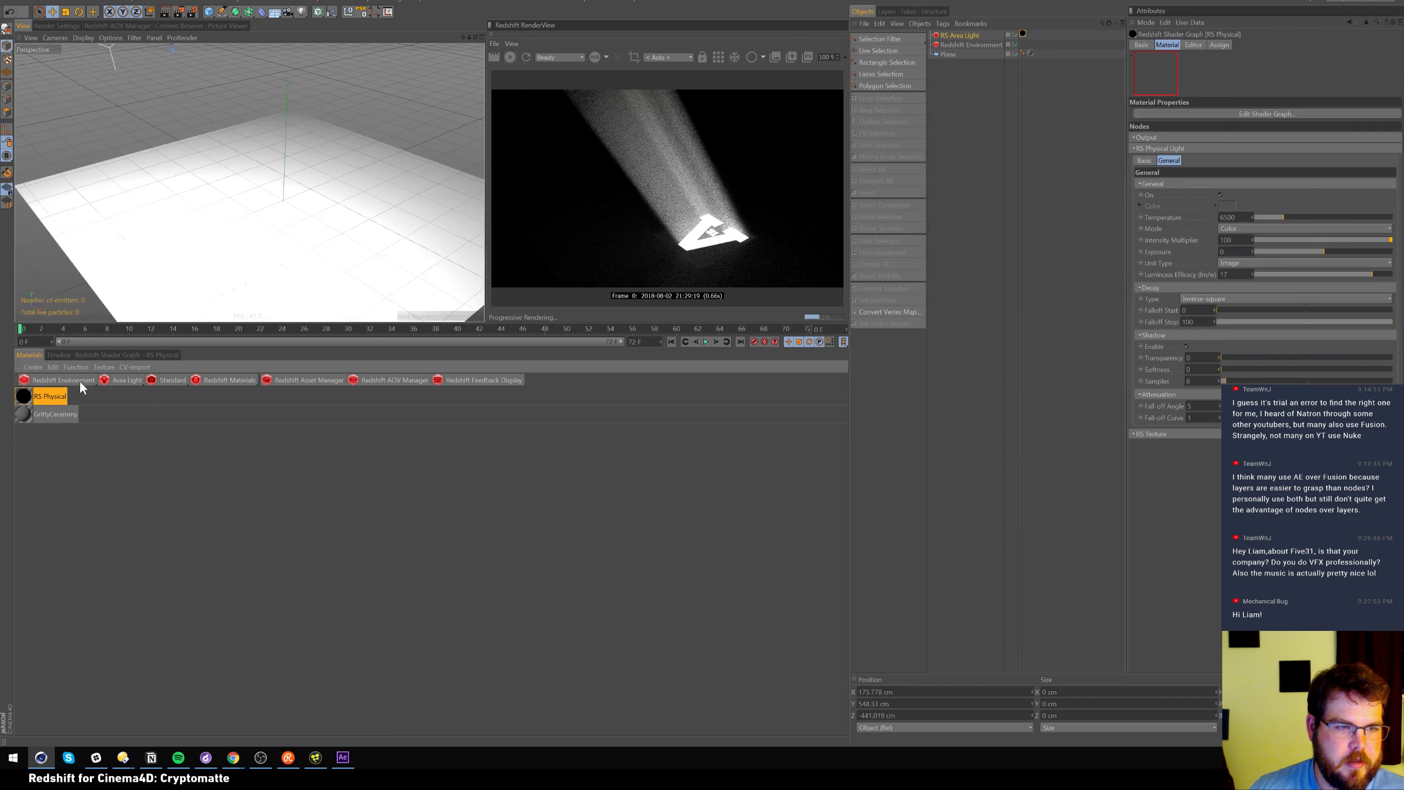
{"action": "left_click", "coordinate": [152, 354]}
{"action": "left_click_drag", "start_coordinate": [399, 520], "coordinate": [407, 525]}
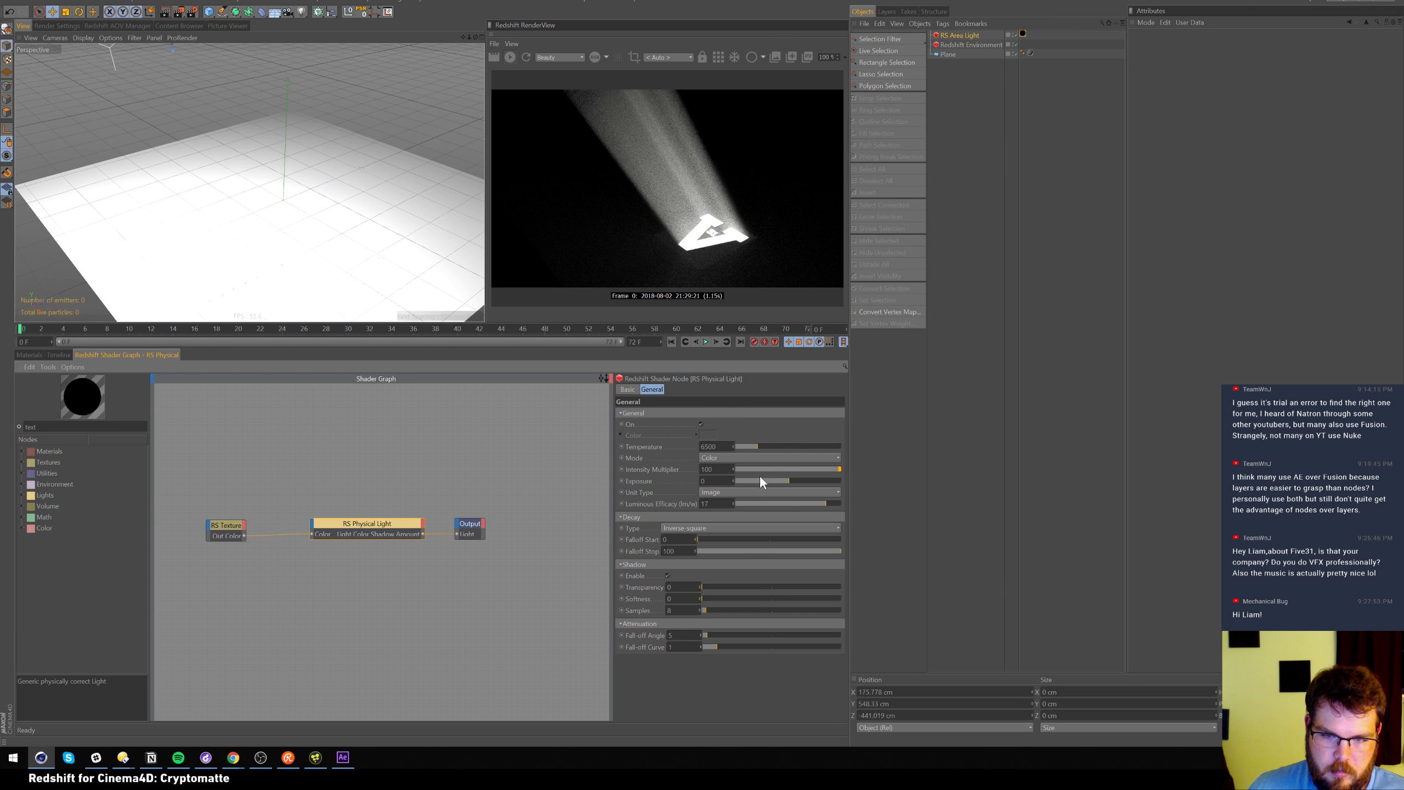
{"action": "left_click_drag", "start_coordinate": [717, 469], "coordinate": [618, 369]}
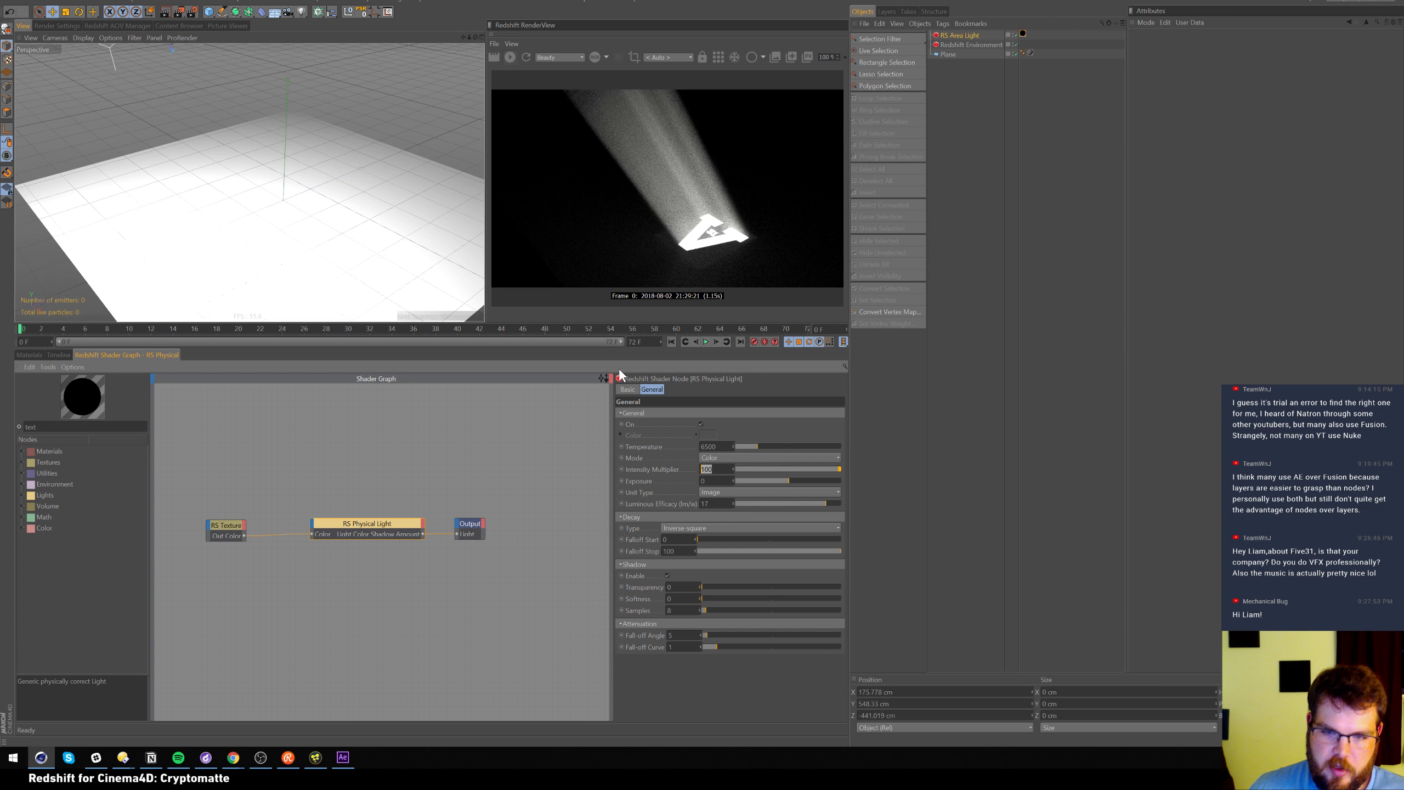
{"action": "type", "text": "1"}
{"action": "key", "text": "Return"}
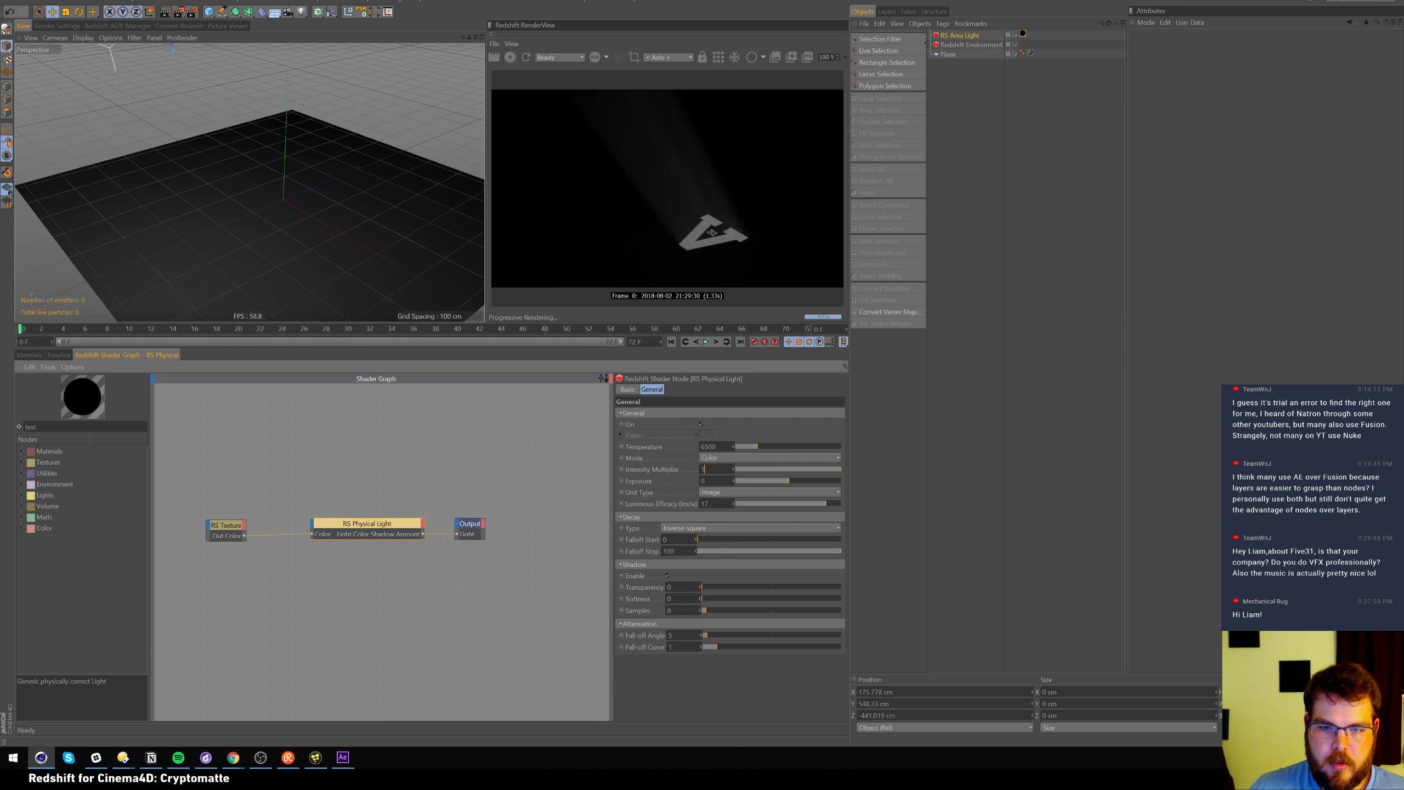
{"action": "type", "text": "8"}
{"action": "key", "text": "Return"}
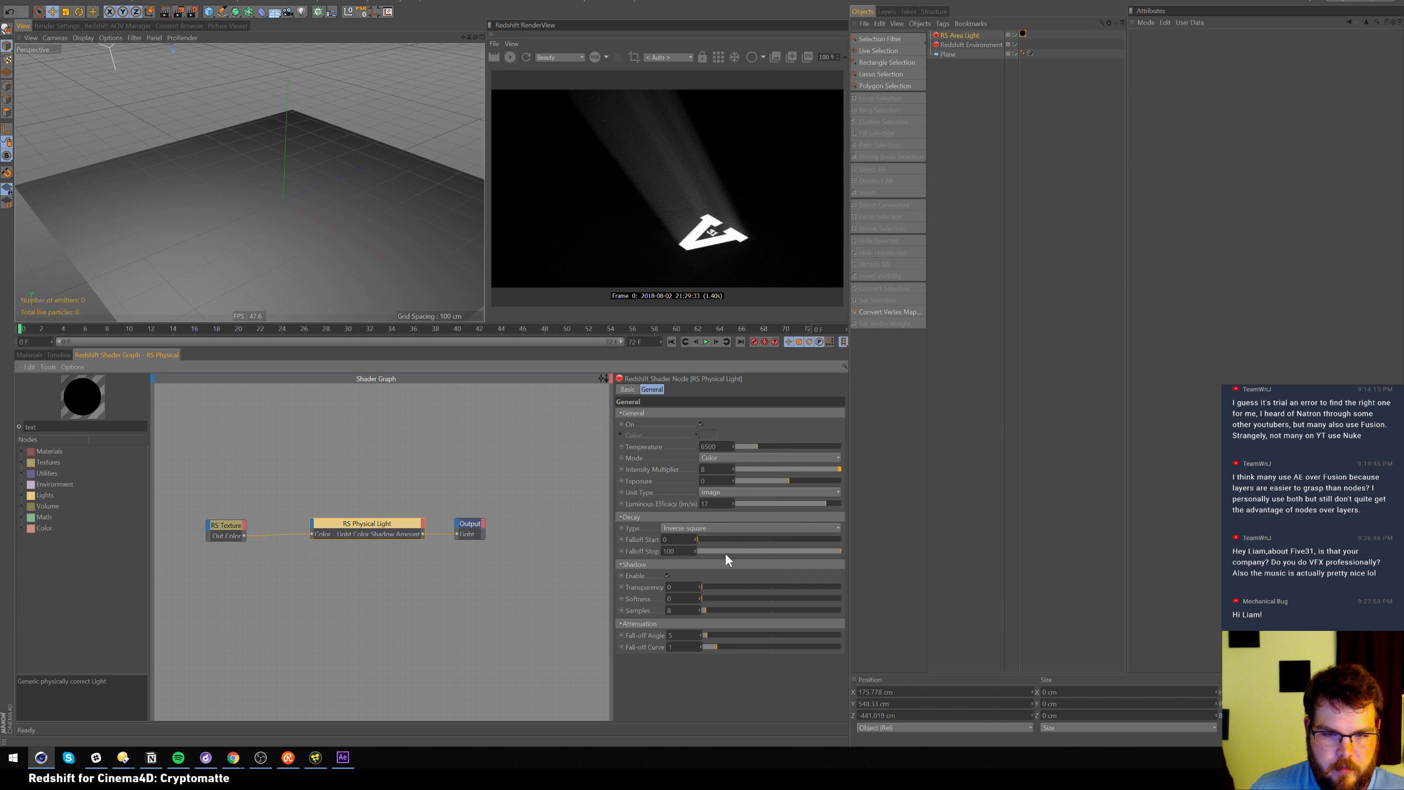
Shorten the fall-off stop distance and lower the colour temperature, keeping unit type Image
{"action": "left_click_drag", "start_coordinate": [777, 551], "coordinate": [905, 546]}
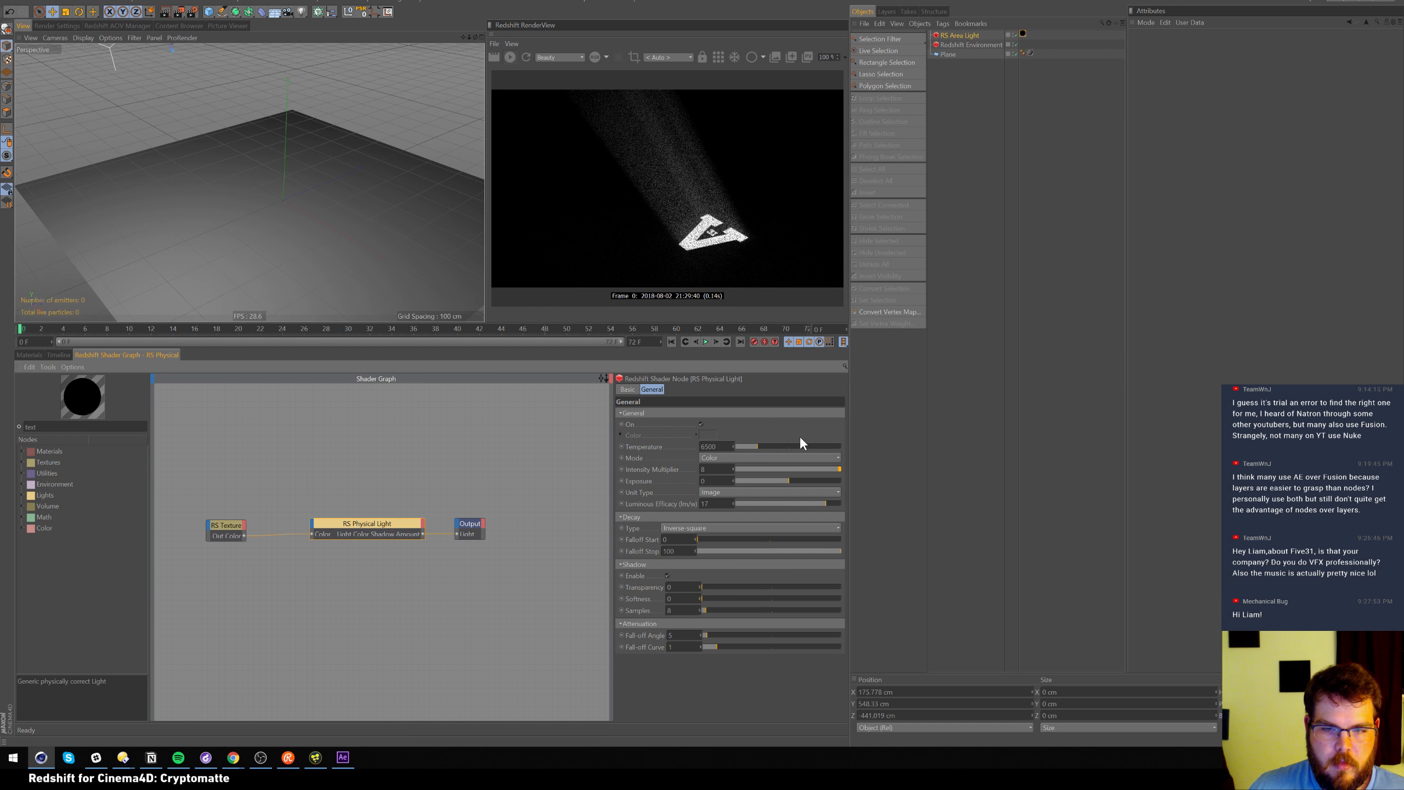
{"action": "mouse_move", "coordinate": [761, 443]}
{"action": "left_mouse_down"}
{"action": "mouse_move", "coordinate": [798, 444]}
{"action": "mouse_move", "coordinate": [747, 446]}
{"action": "left_mouse_up"}
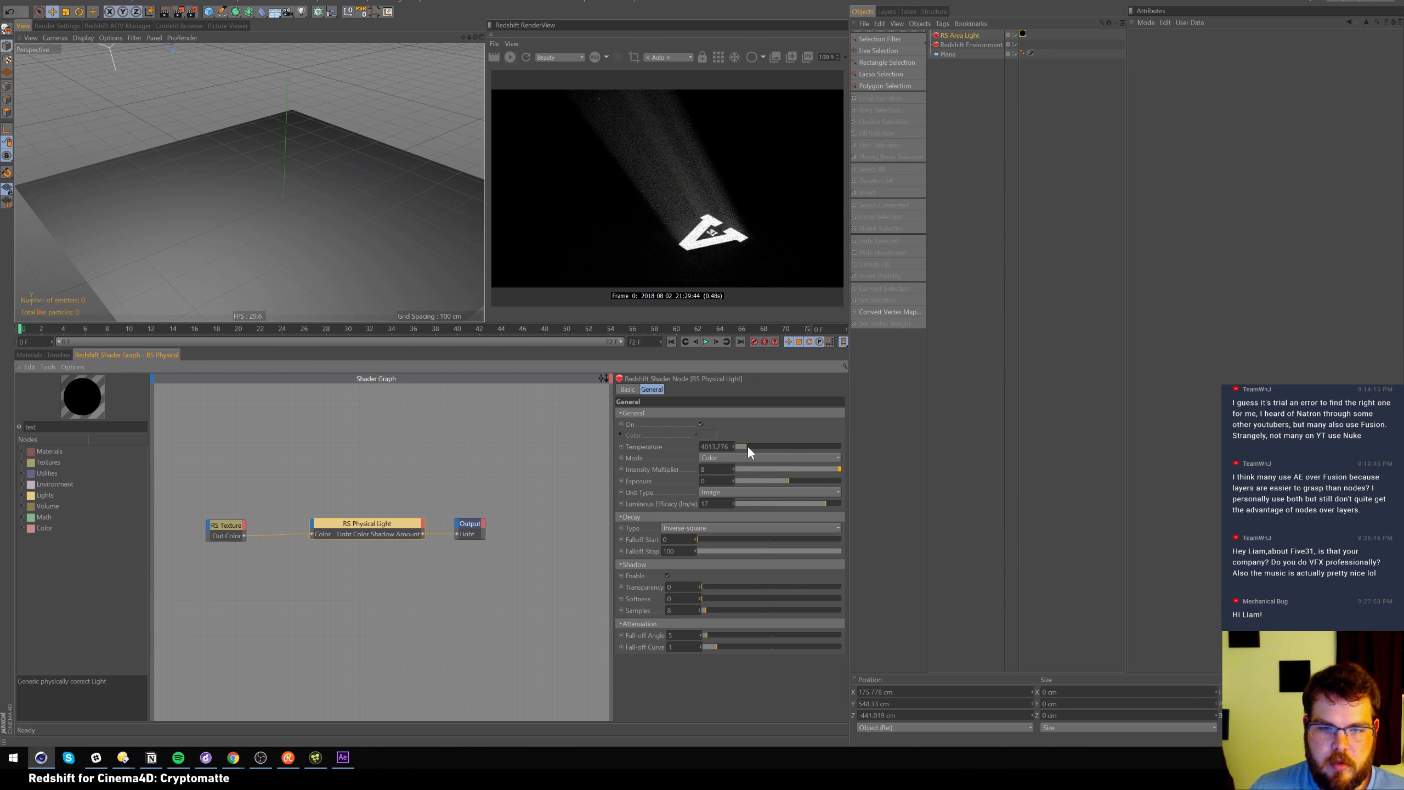
{"action": "left_click", "coordinate": [771, 488]}
{"action": "left_click", "coordinate": [774, 487]}
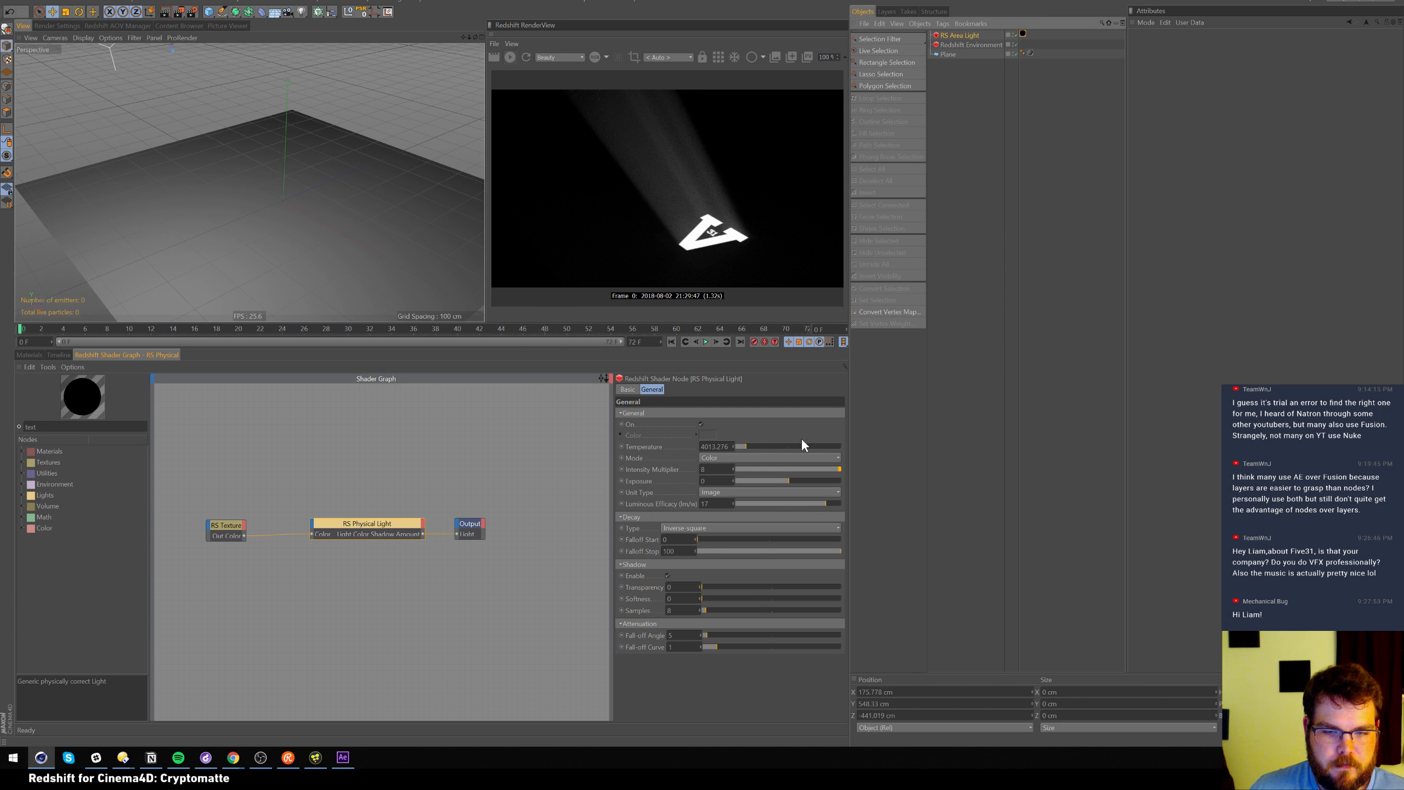
Set the fall-off angle to 9.18 and tune the fall-off curve
{"action": "left_click_drag", "start_coordinate": [727, 637], "coordinate": [840, 640]}
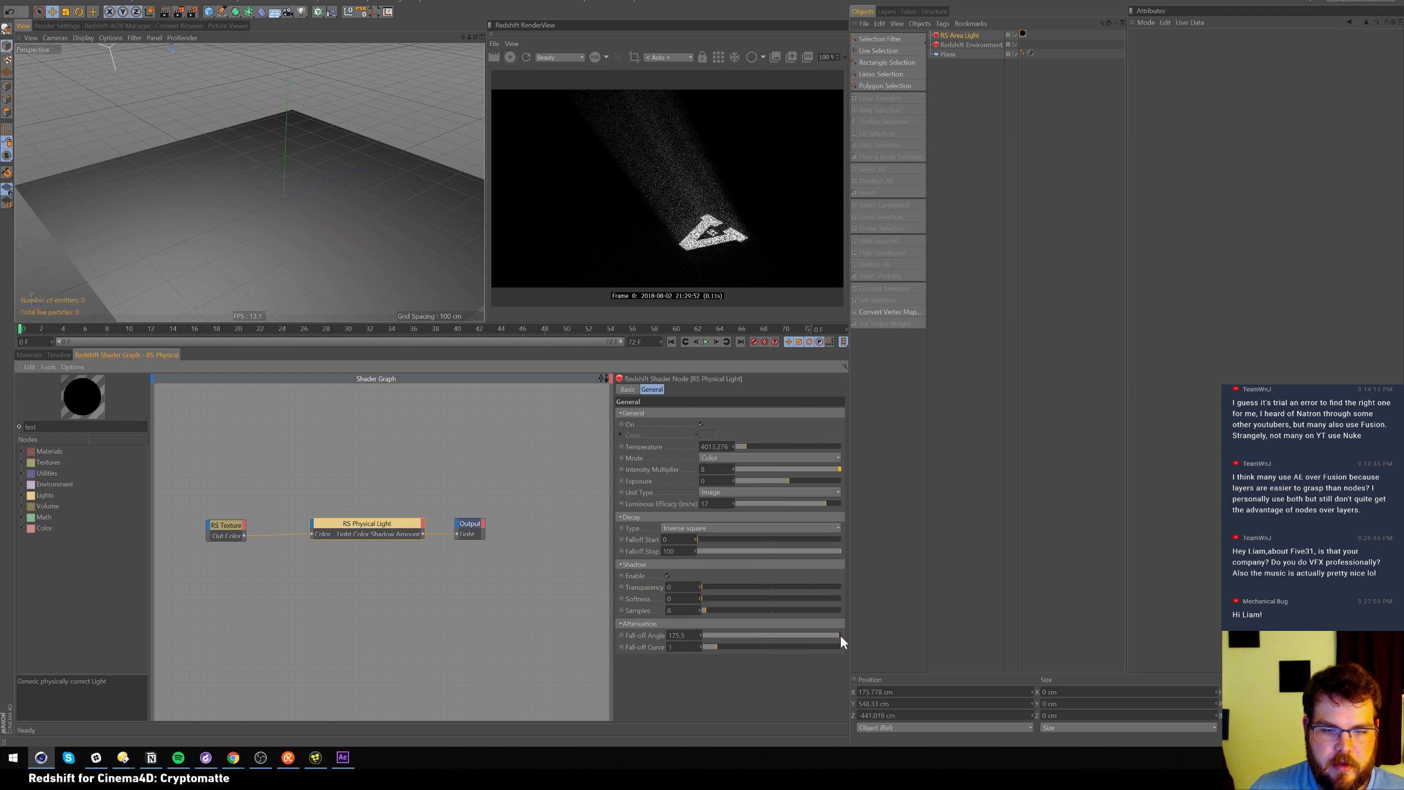
{"action": "left_click_drag", "start_coordinate": [723, 634], "coordinate": [711, 637]}
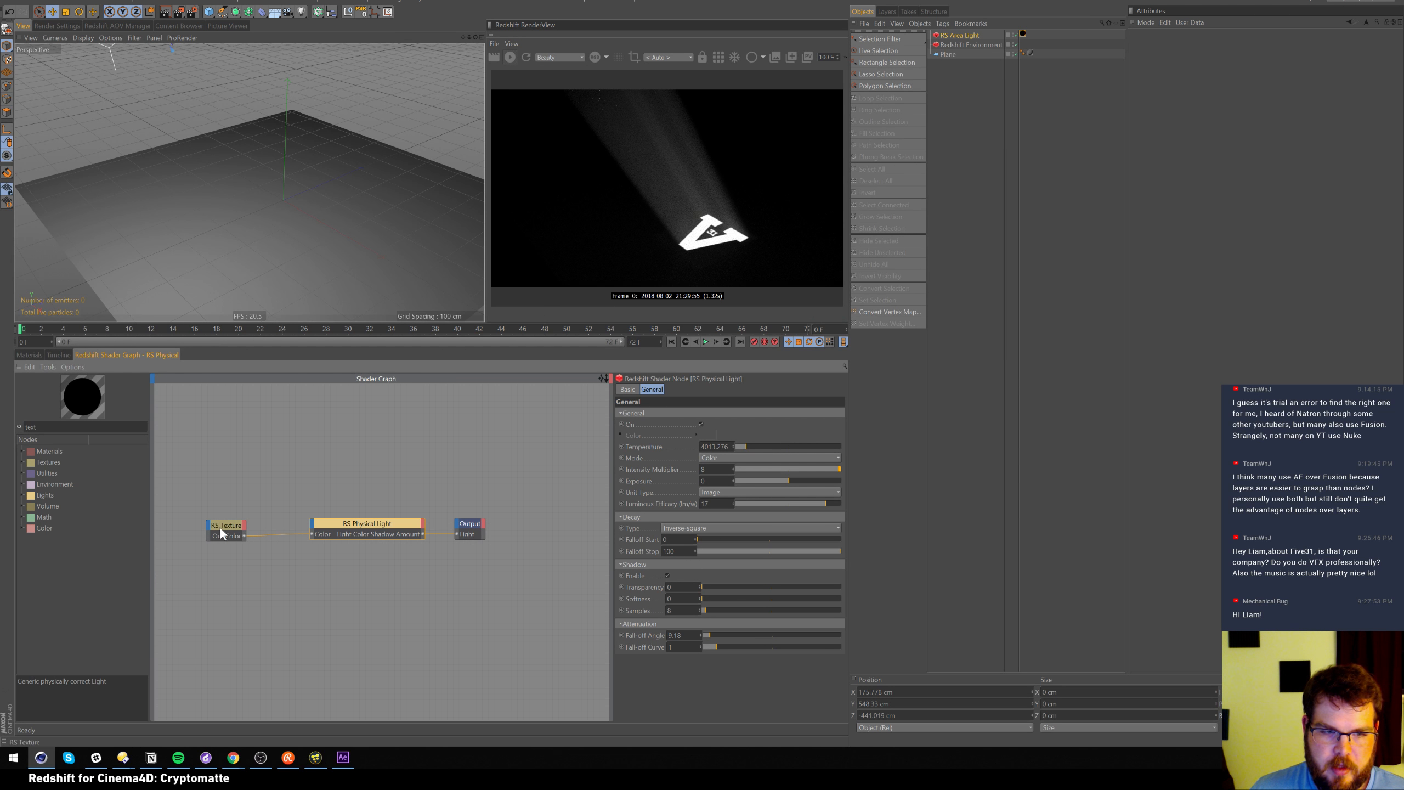
{"action": "left_click_drag", "start_coordinate": [727, 650], "coordinate": [837, 644]}
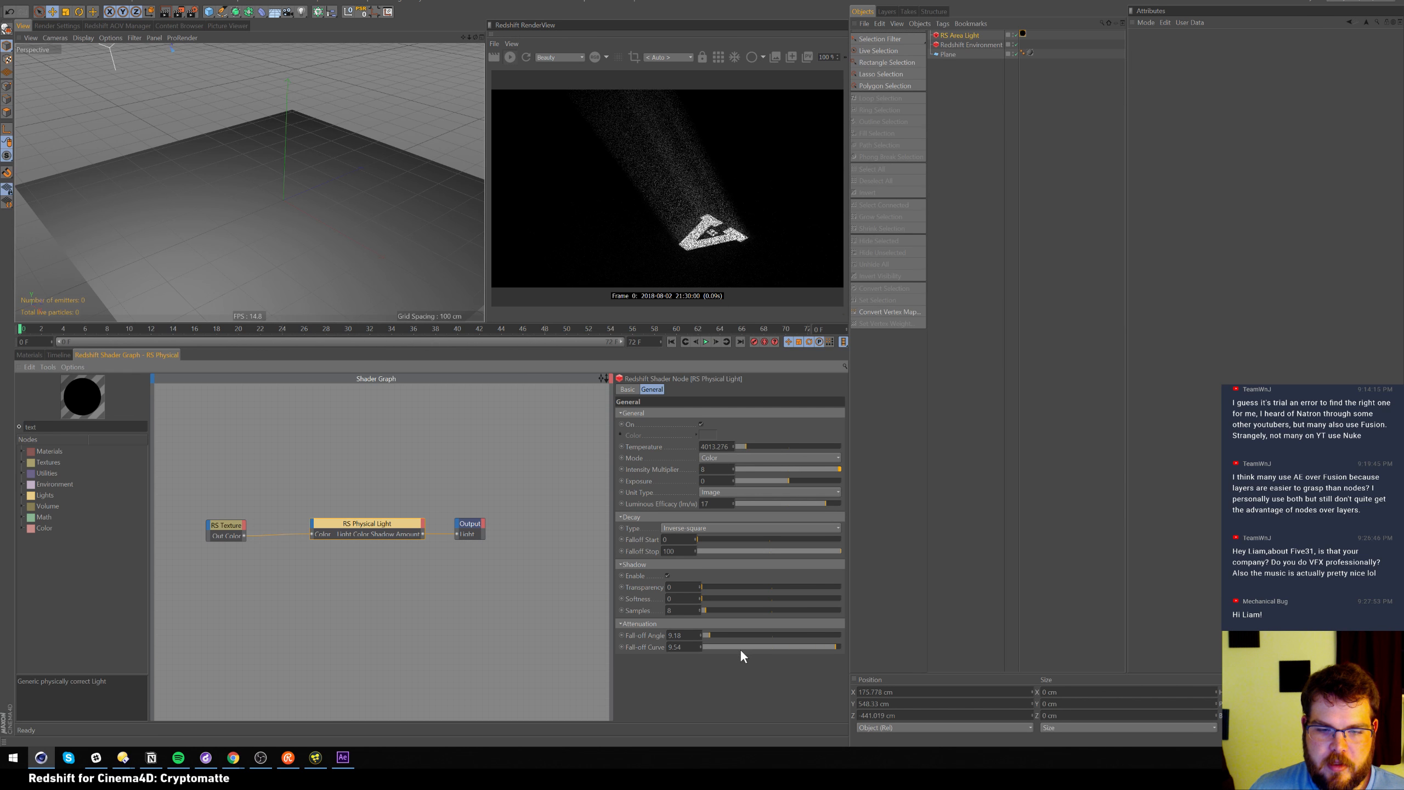
{"action": "left_click_drag", "start_coordinate": [715, 648], "coordinate": [739, 647]}
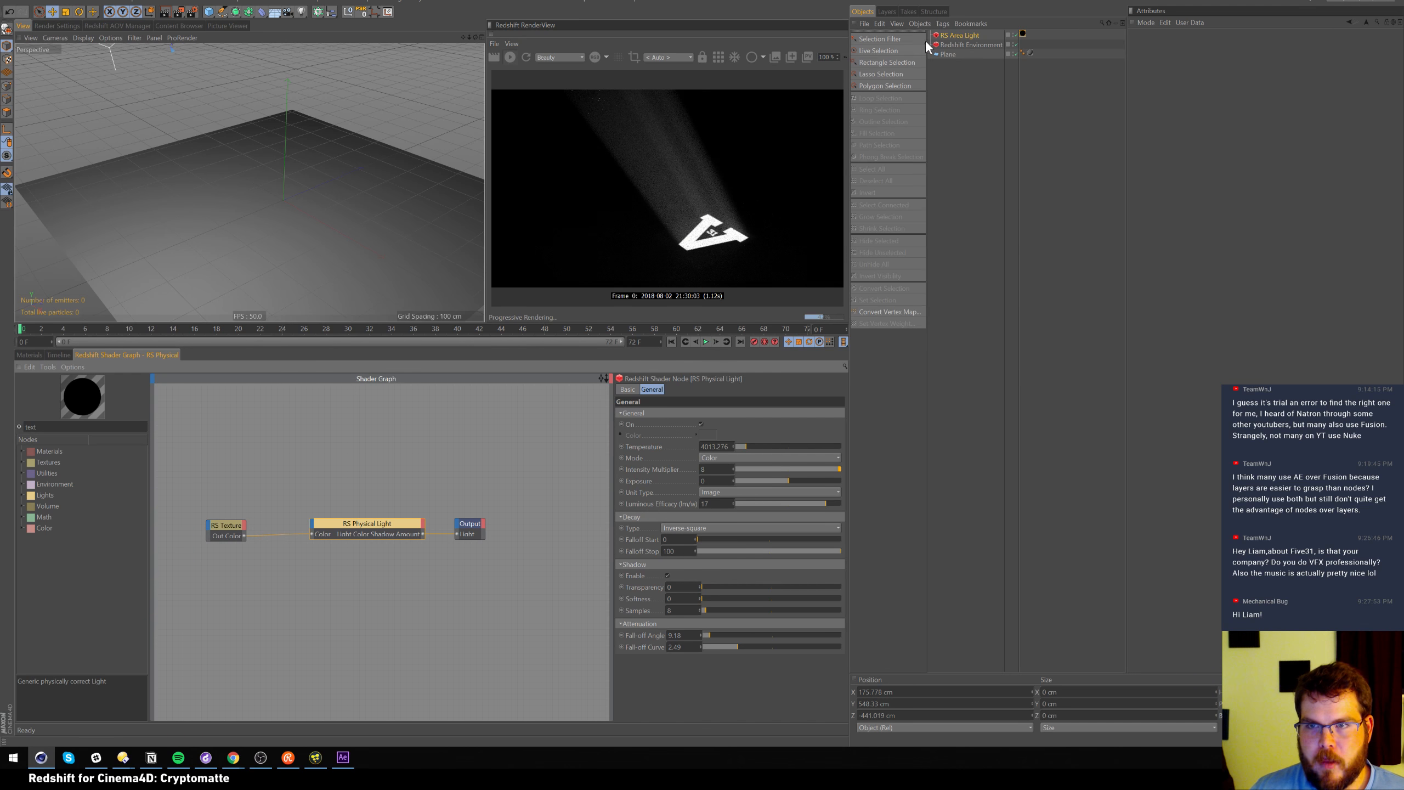
{"action": "left_click", "coordinate": [957, 36]}
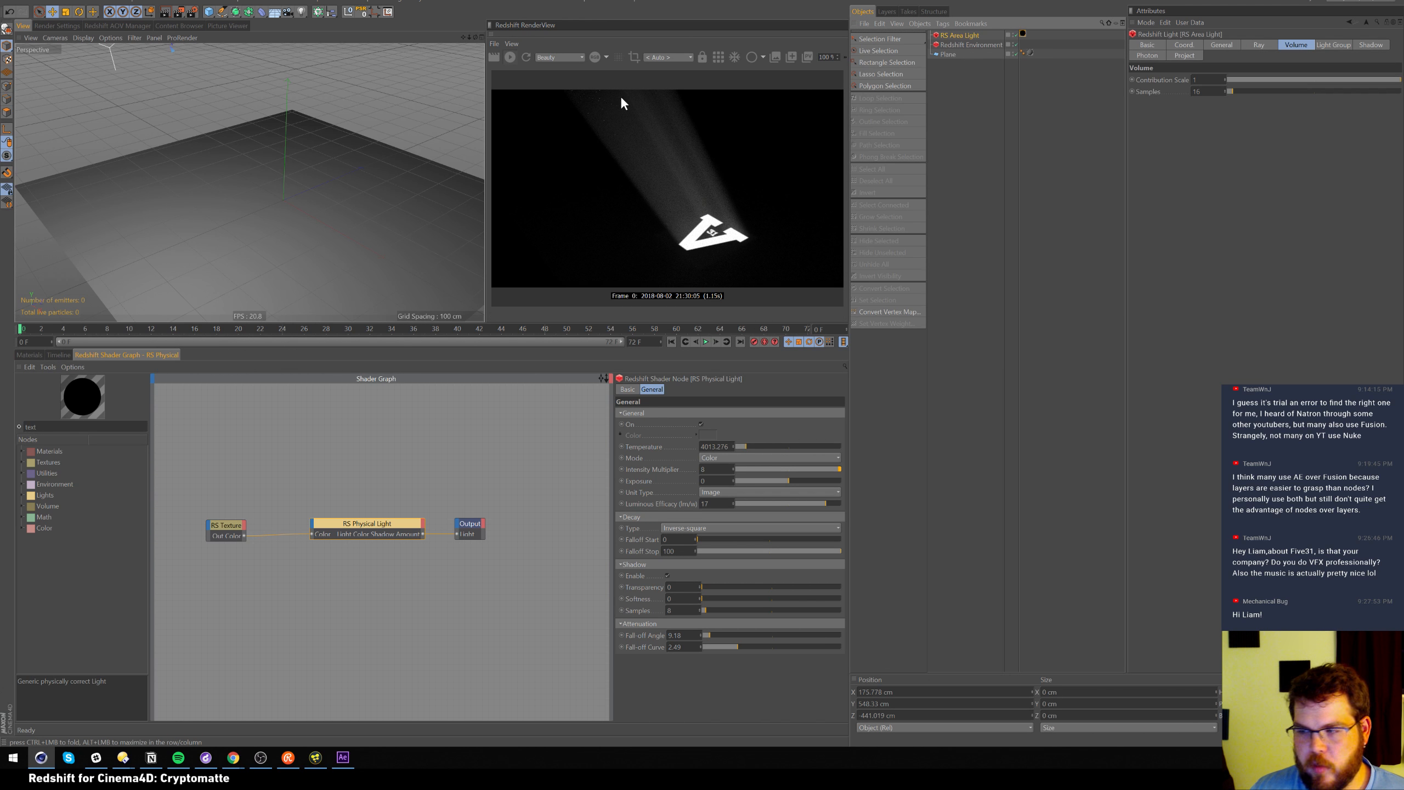
Return the bottom panel from the shader graph to the Materials list
{"action": "left_click", "coordinate": [26, 354]}
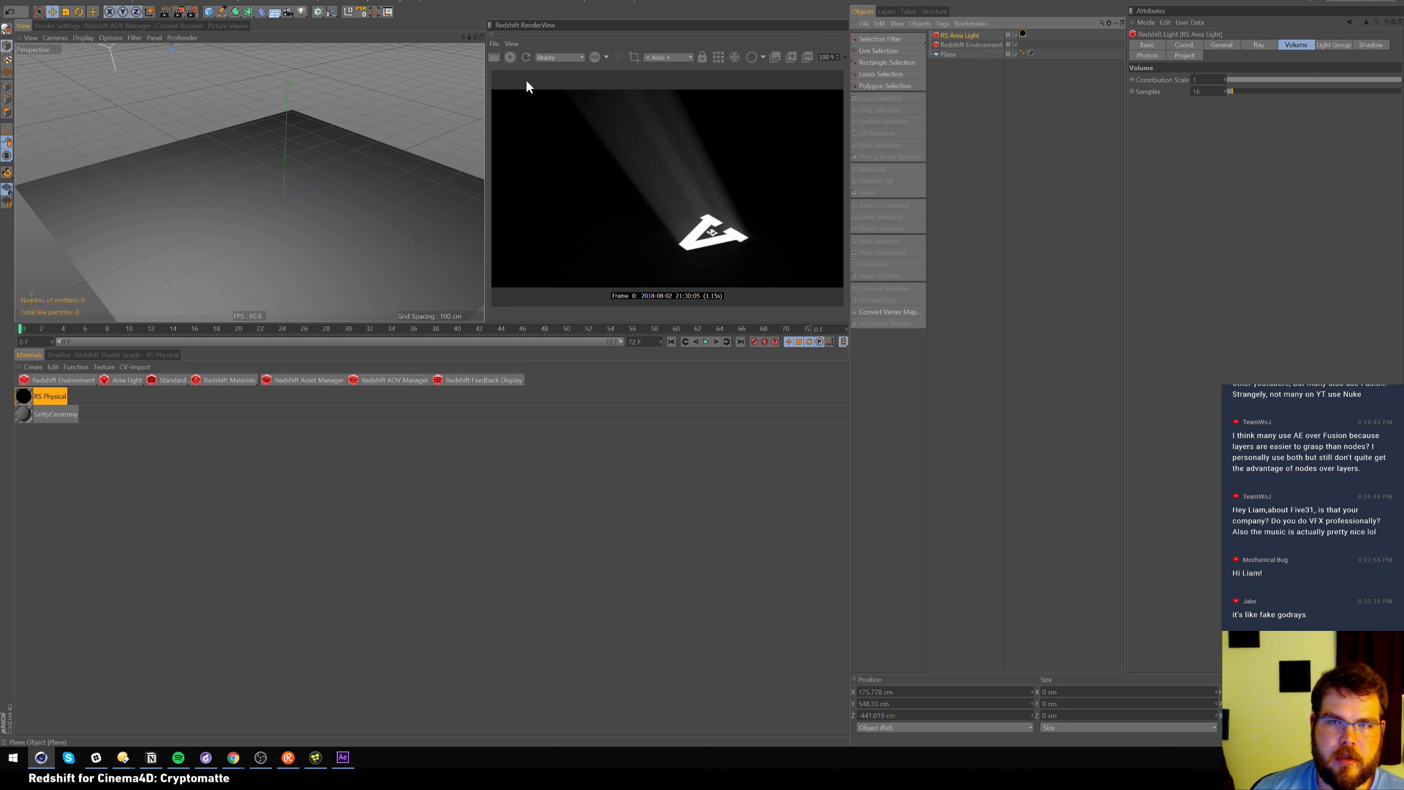
Open Forest_C_Tree_10.fbx from E:\02_3D\_MODELS\_Nature\LowPoly_Trees\Fbx\C_Trees
{"action": "left_click", "coordinate": [880, 39]}
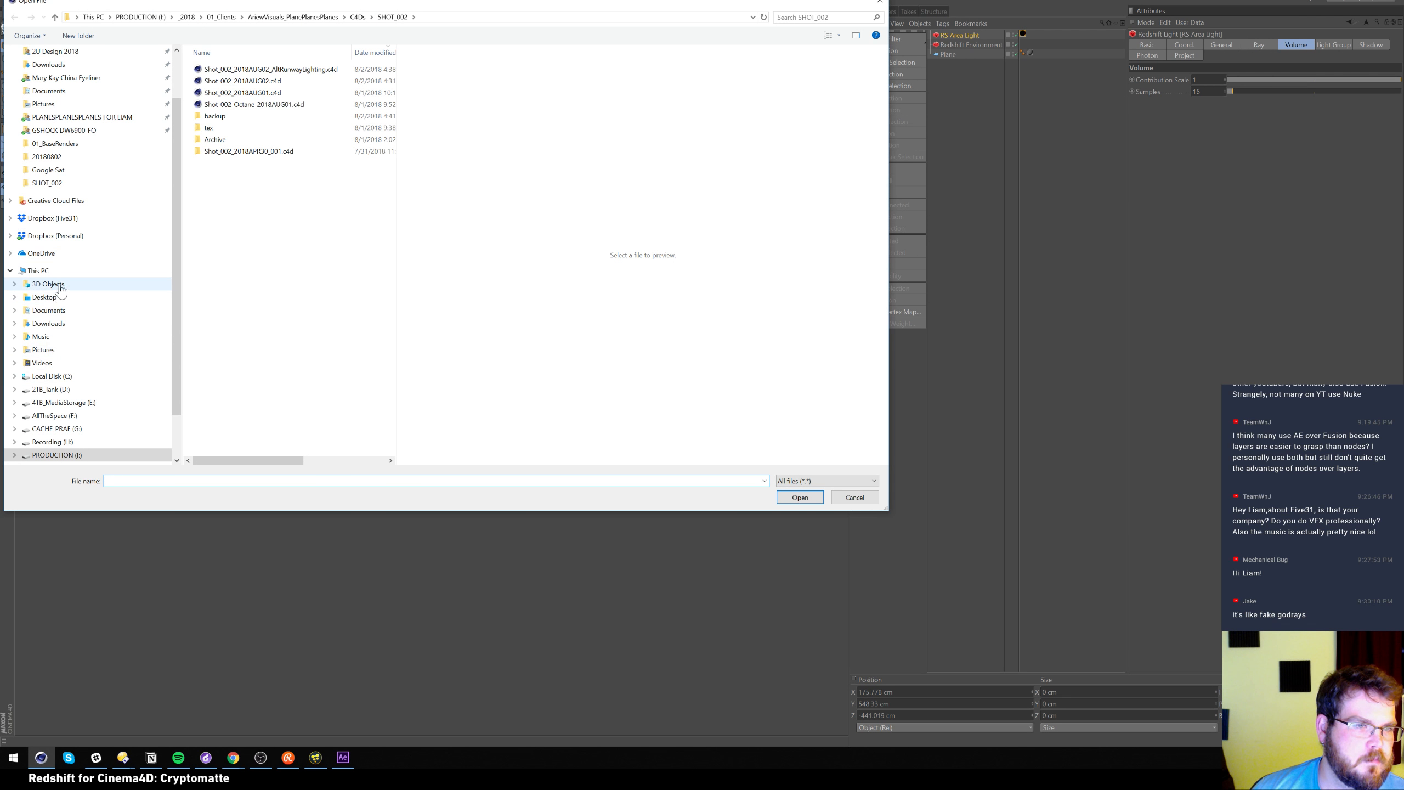
{"action": "left_click", "coordinate": [66, 403]}
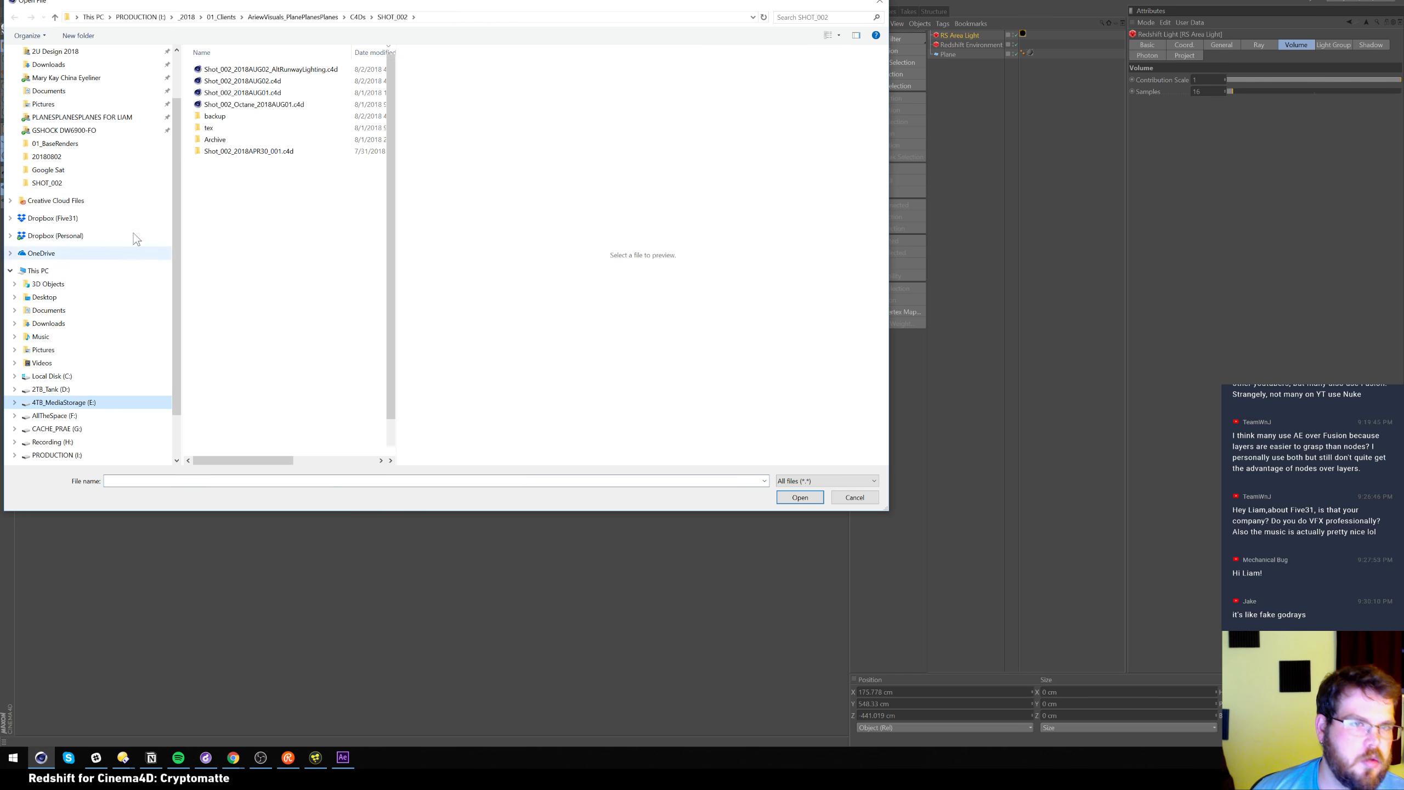
{"action": "double_click", "coordinate": [266, 132]}
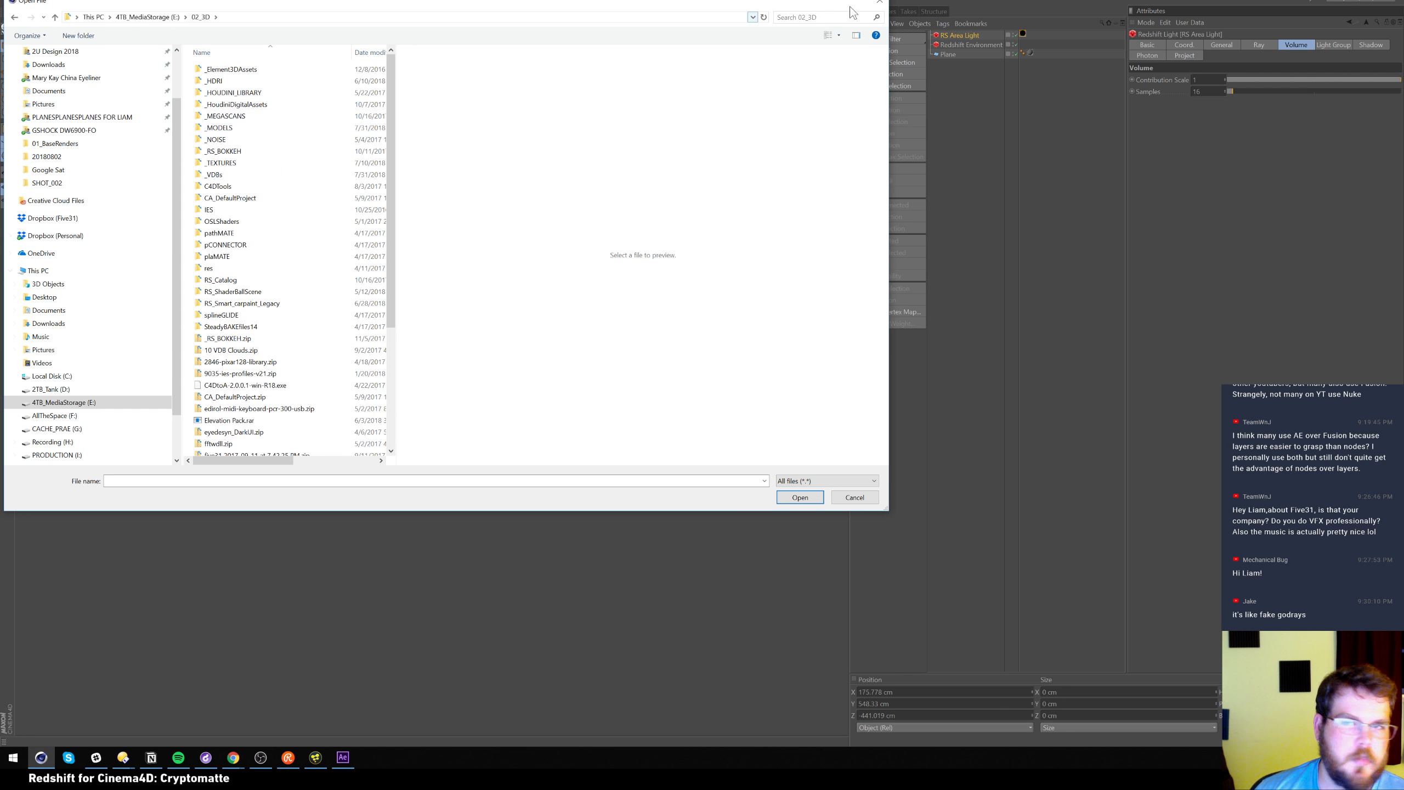
{"action": "double_click", "coordinate": [244, 131]}
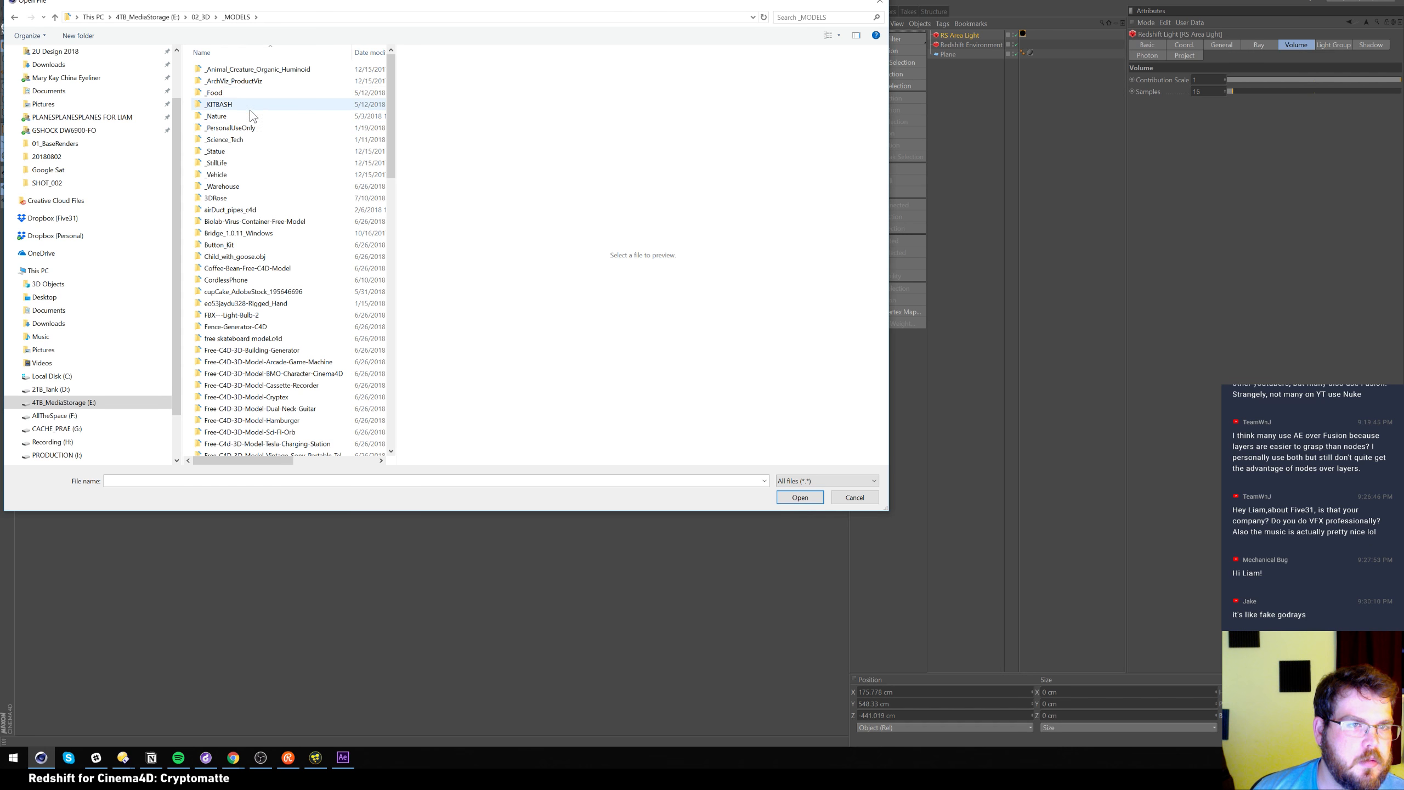
{"action": "double_click", "coordinate": [246, 117]}
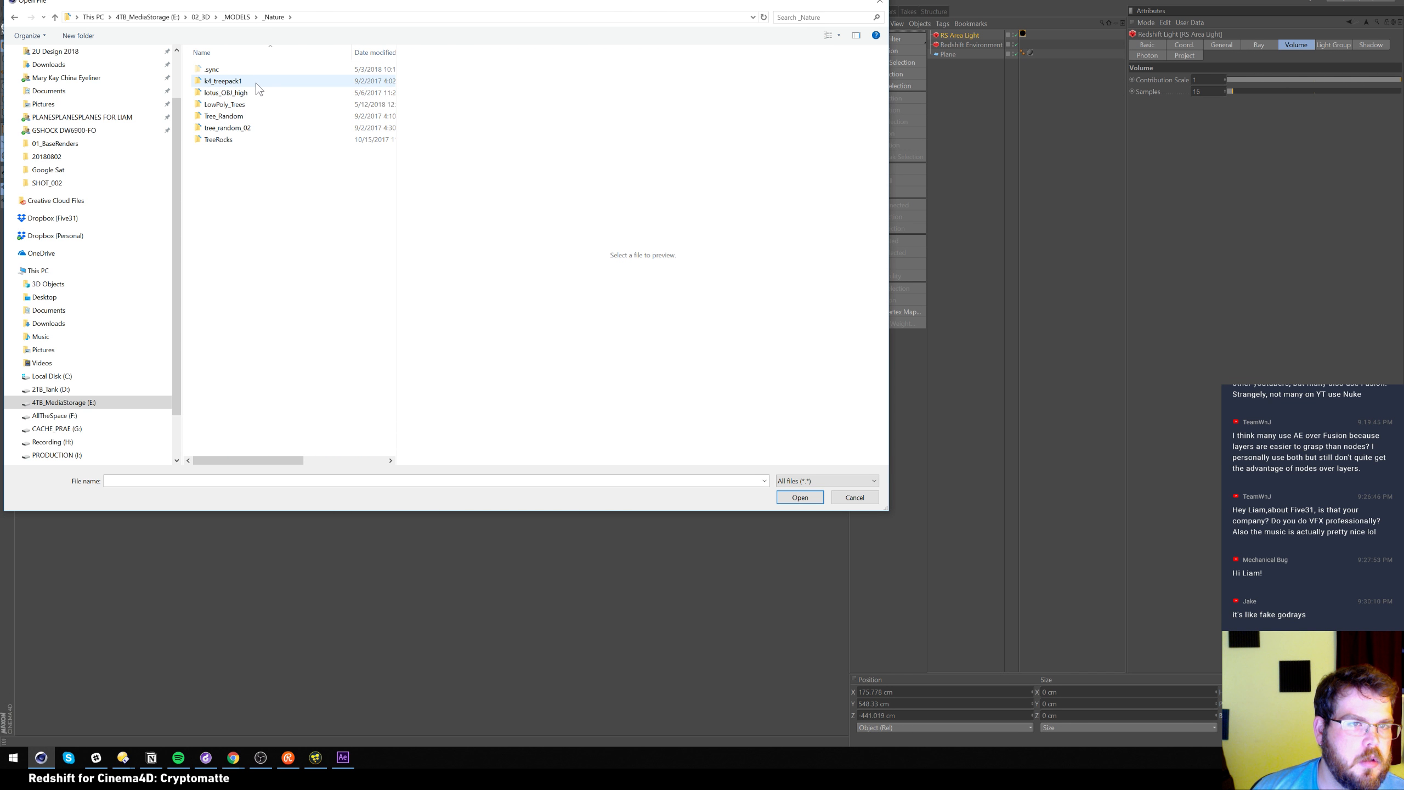
{"action": "double_click", "coordinate": [210, 106]}
{"action": "left_click", "coordinate": [211, 105]}
{"action": "double_click", "coordinate": [210, 93]}
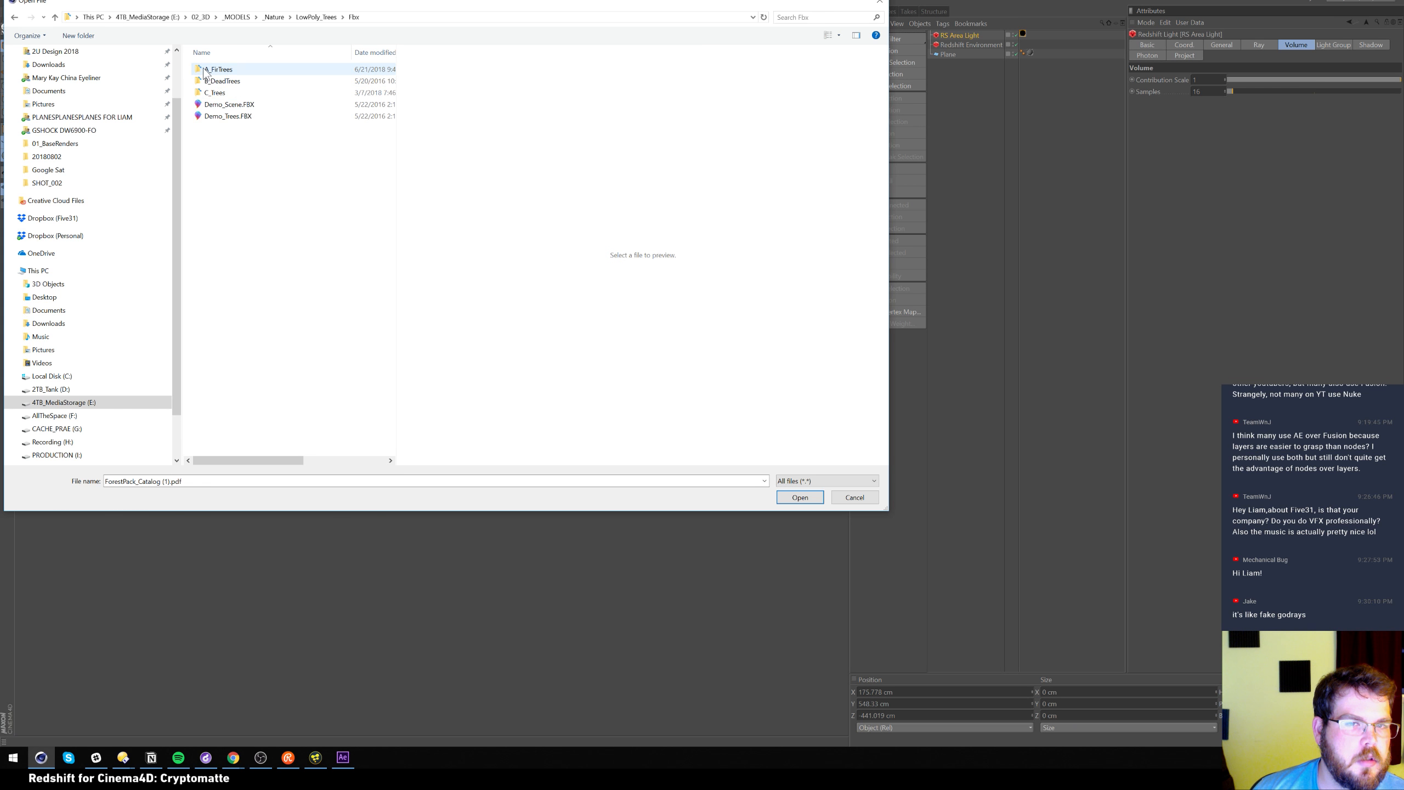
{"action": "double_click", "coordinate": [216, 92]}
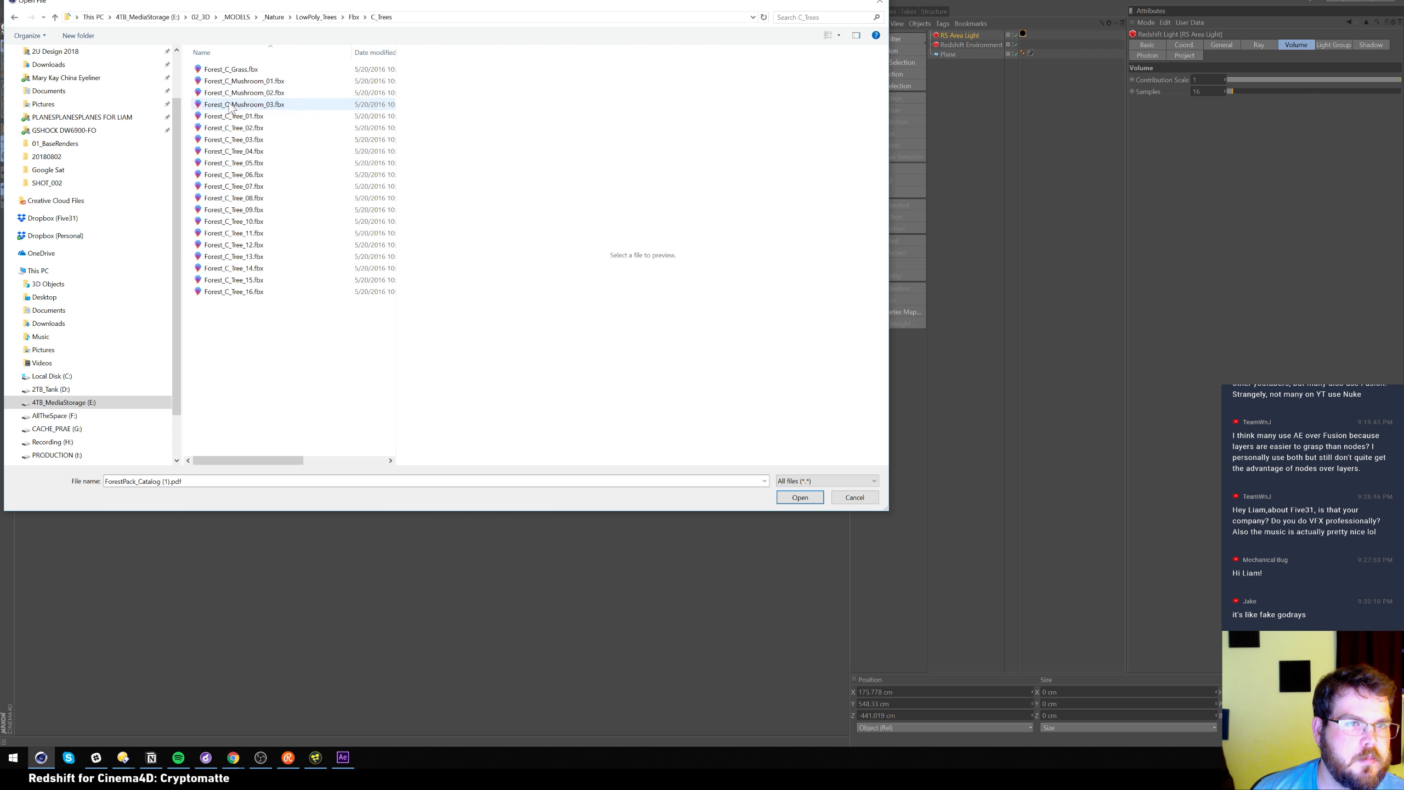
{"action": "left_click", "coordinate": [248, 221]}
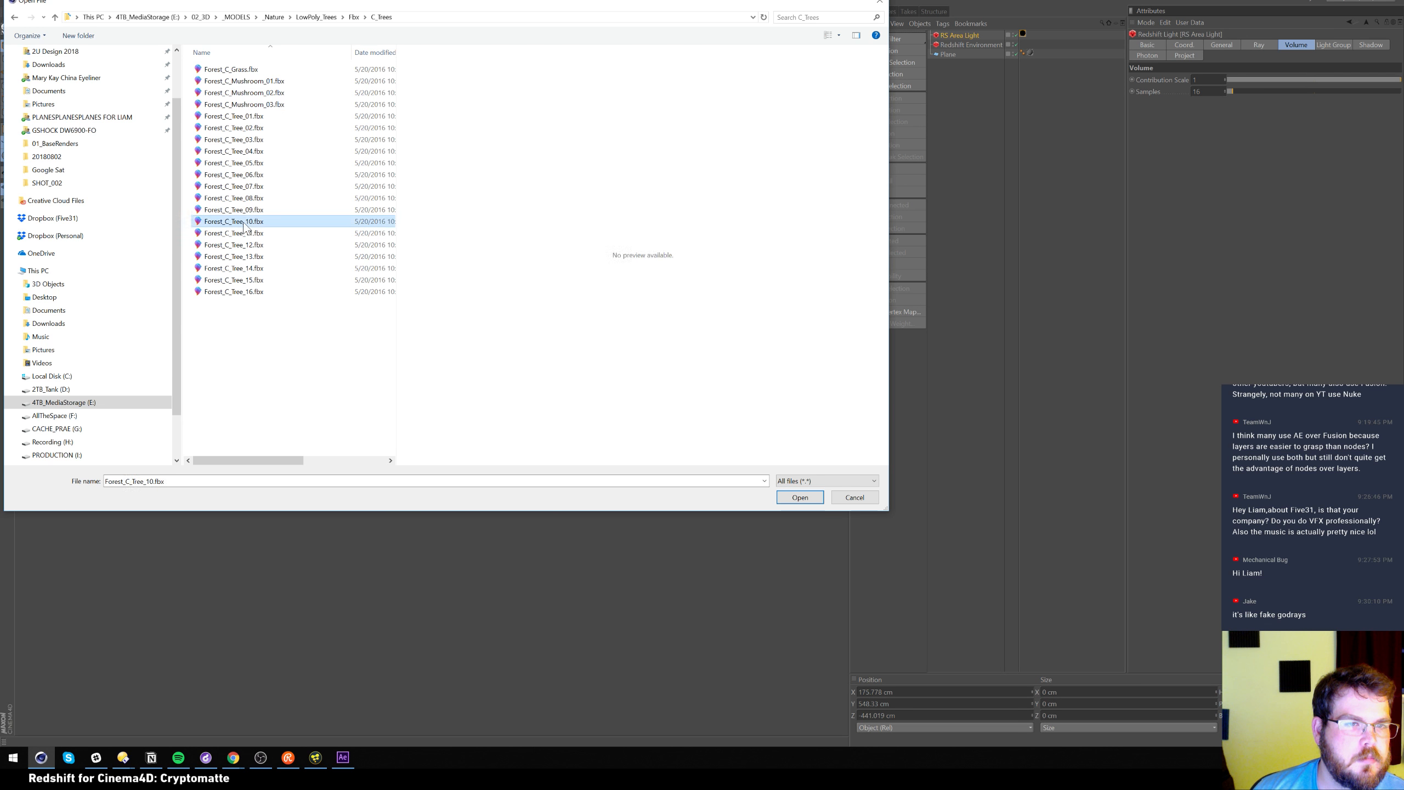
{"action": "left_click", "coordinate": [800, 497]}
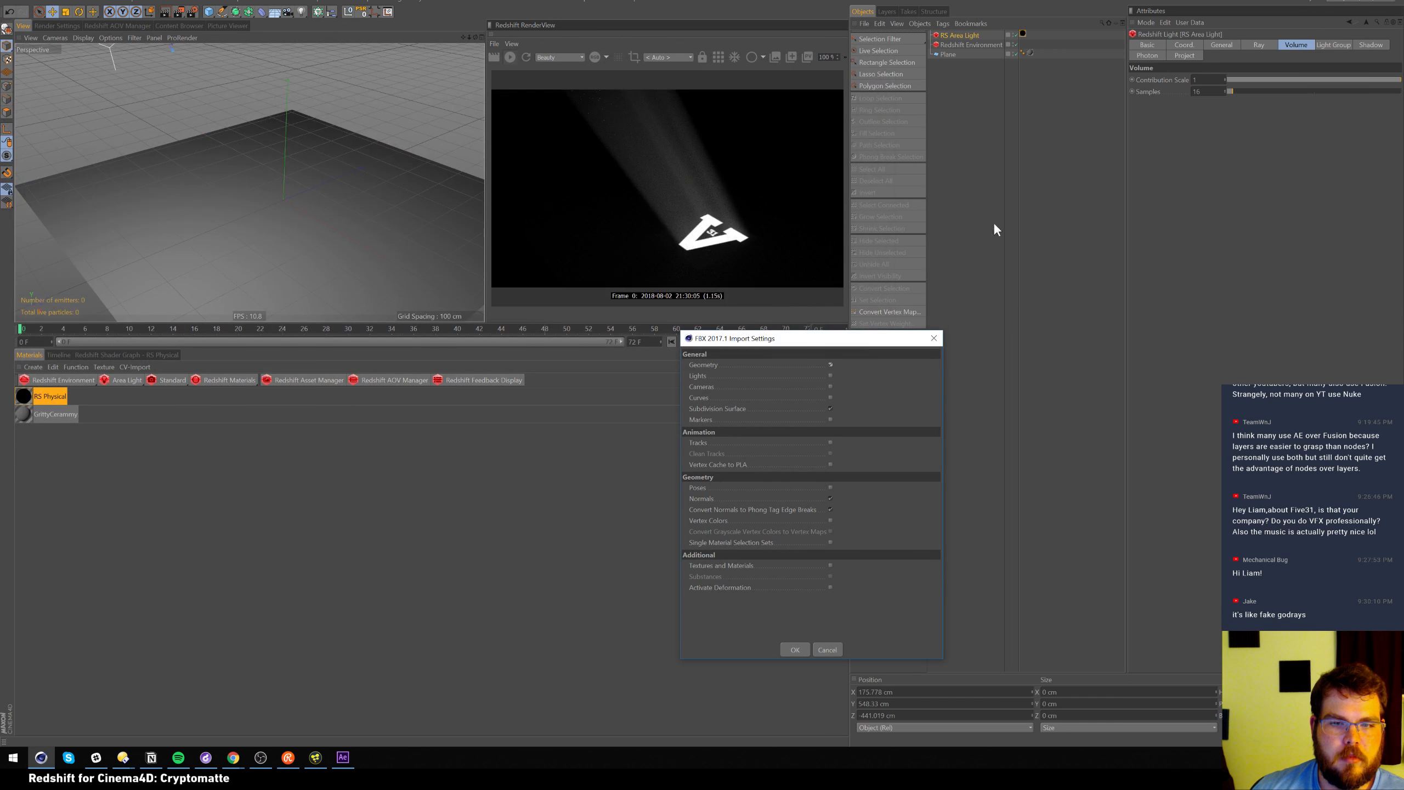
Accept the FBX import, pause the render and reframe the view around the tree
{"action": "left_click", "coordinate": [798, 650]}
{"action": "mouse_move", "coordinate": [283, 168]}
{"action": "right_mouse_down", "text": "alt"}
{"action": "mouse_move", "coordinate": [255, 177]}
{"action": "mouse_move", "coordinate": [267, 168]}
{"action": "right_mouse_up", "text": "alt"}
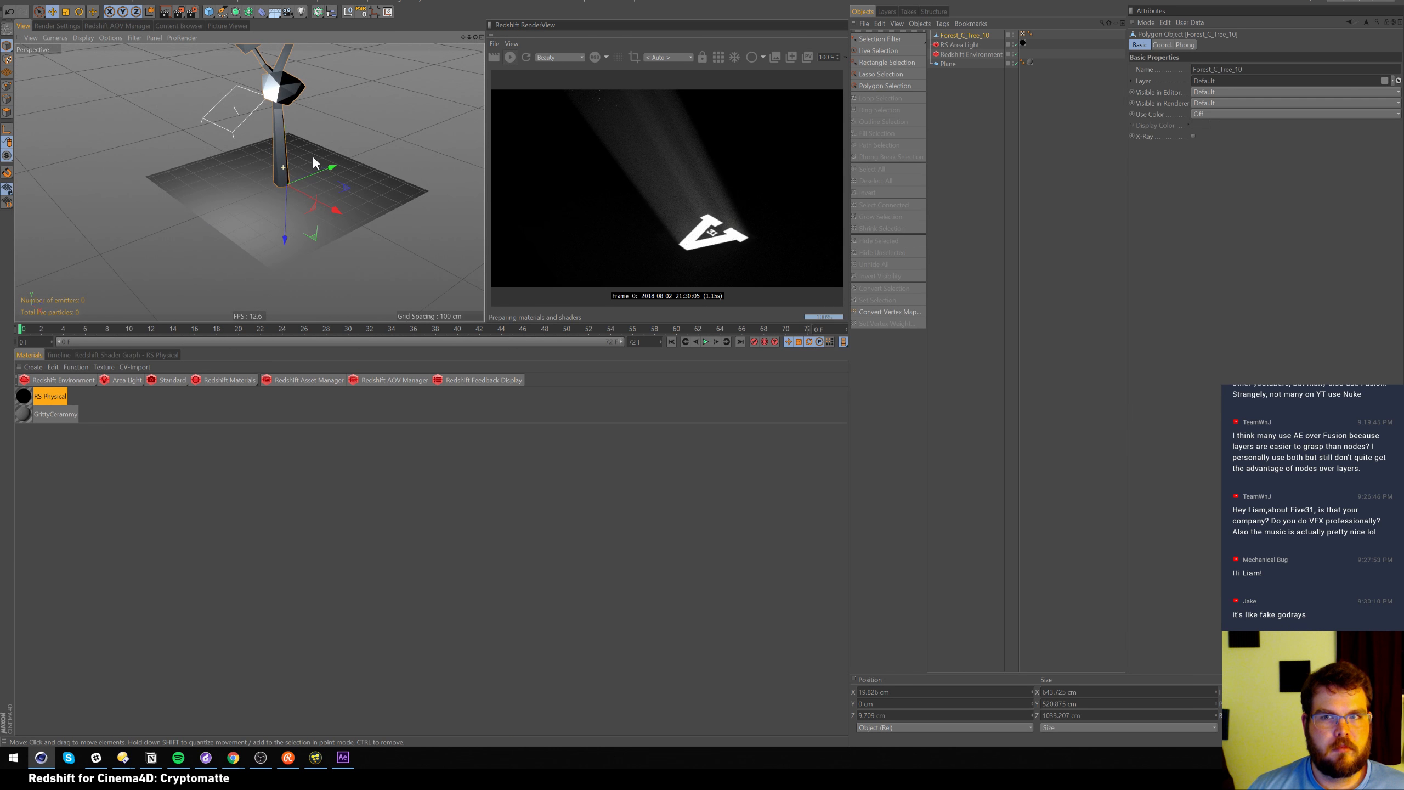
{"action": "left_click", "coordinate": [510, 57]}
{"action": "middle_click_drag", "start_coordinate": [298, 161], "coordinate": [305, 188], "text": "alt"}
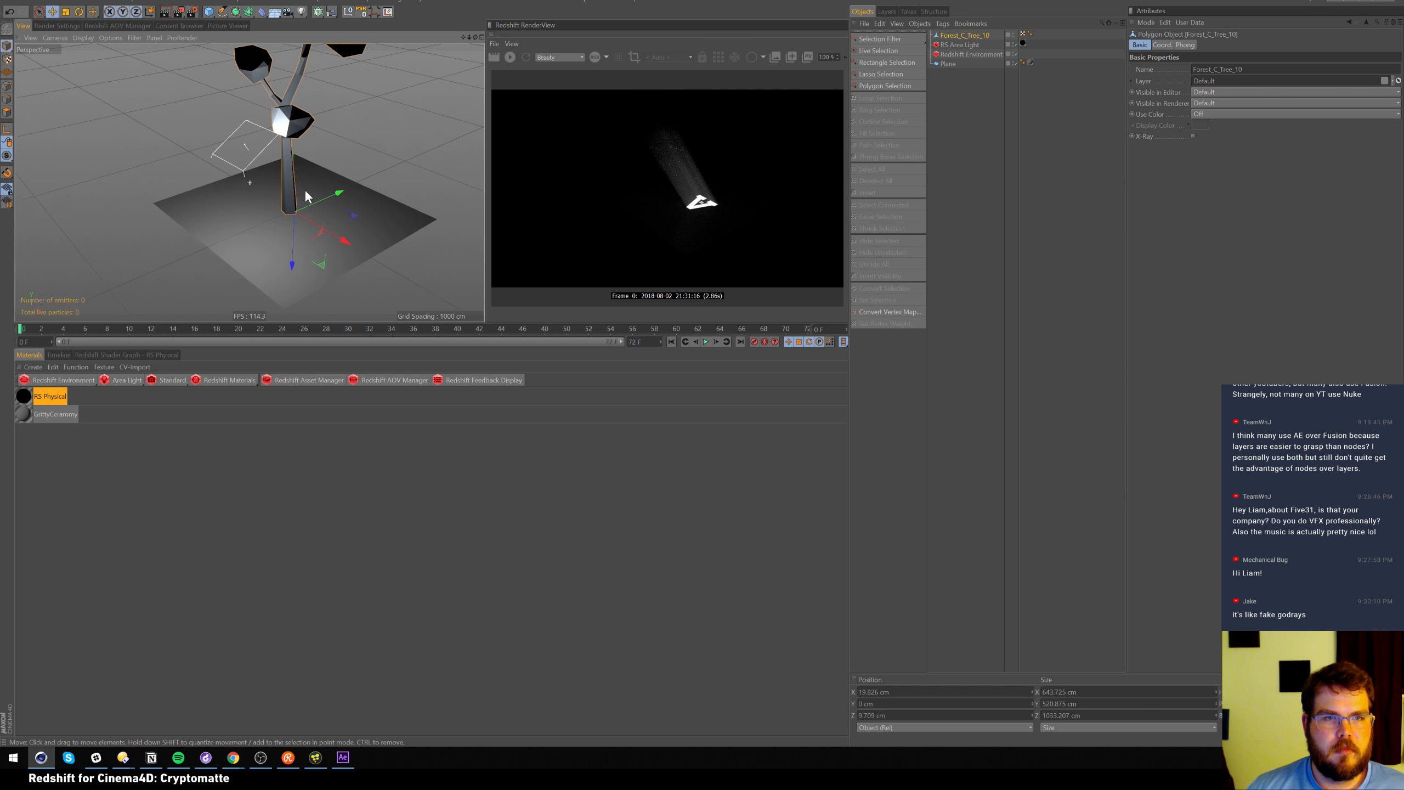
{"action": "left_click_drag", "start_coordinate": [388, 110], "coordinate": [323, 178]}
{"action": "key", "text": "ctrl+z"}
{"action": "key", "text": "t"}
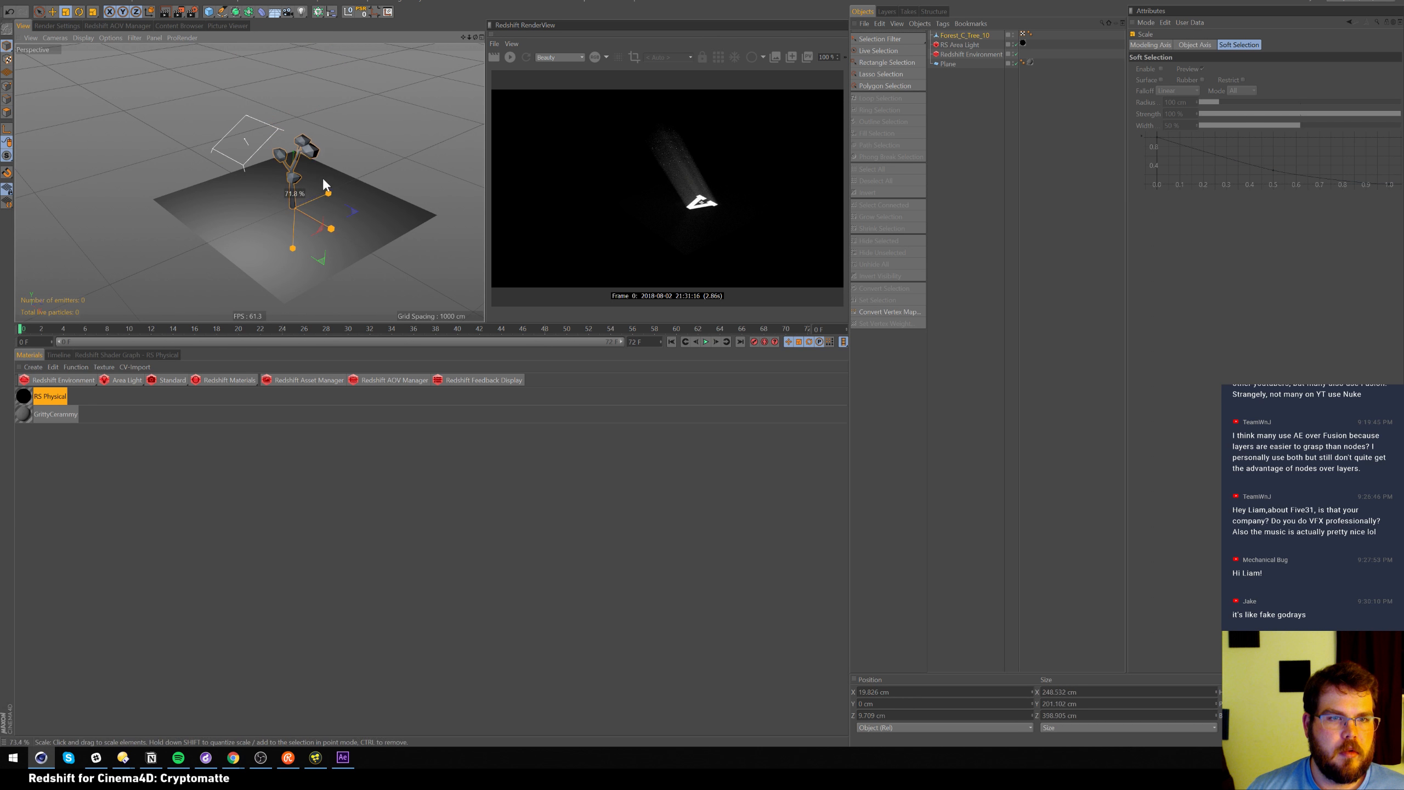
Clear the RS Area Light's texture path, then select Forest_C_Tree_10
{"action": "left_click", "coordinate": [1023, 43]}
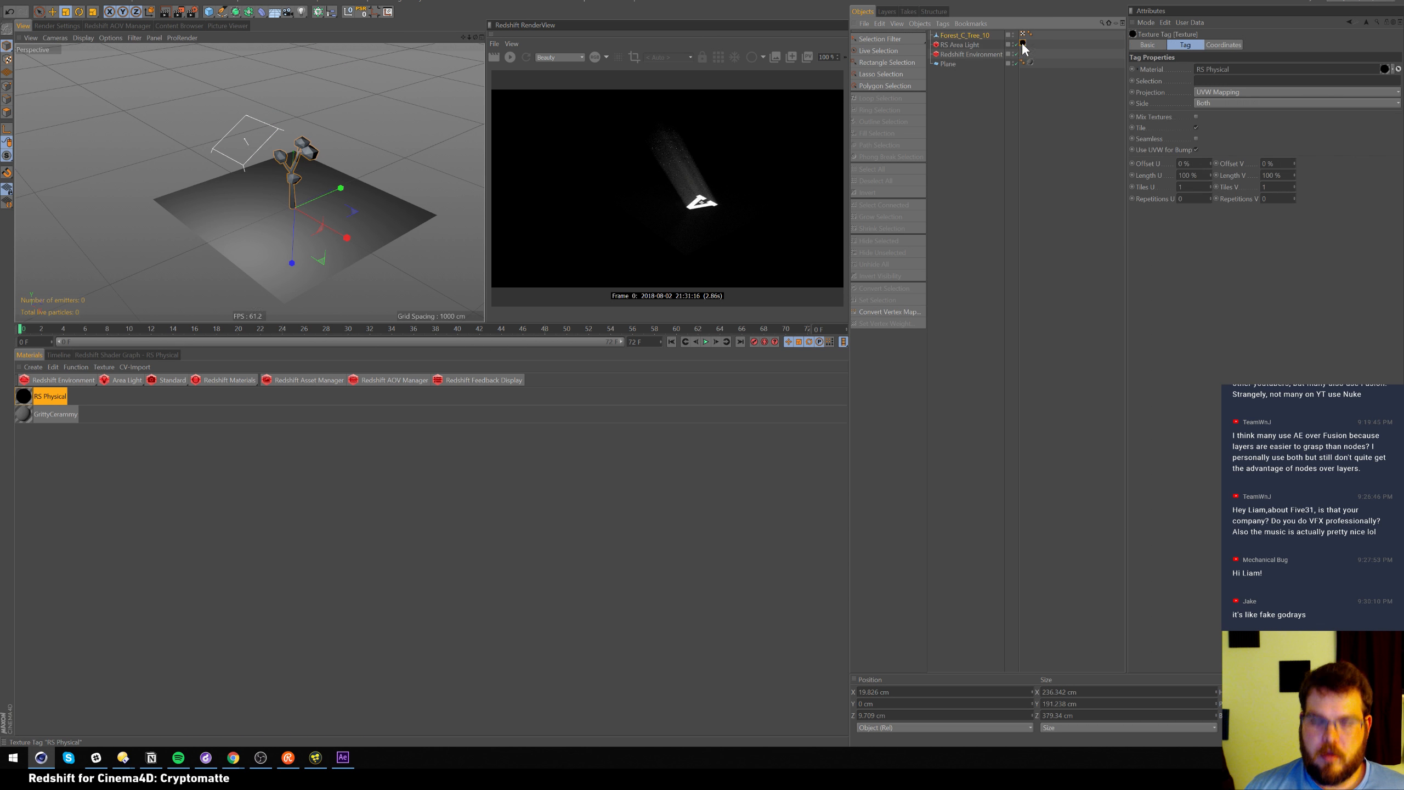
{"action": "left_click", "coordinate": [962, 43]}
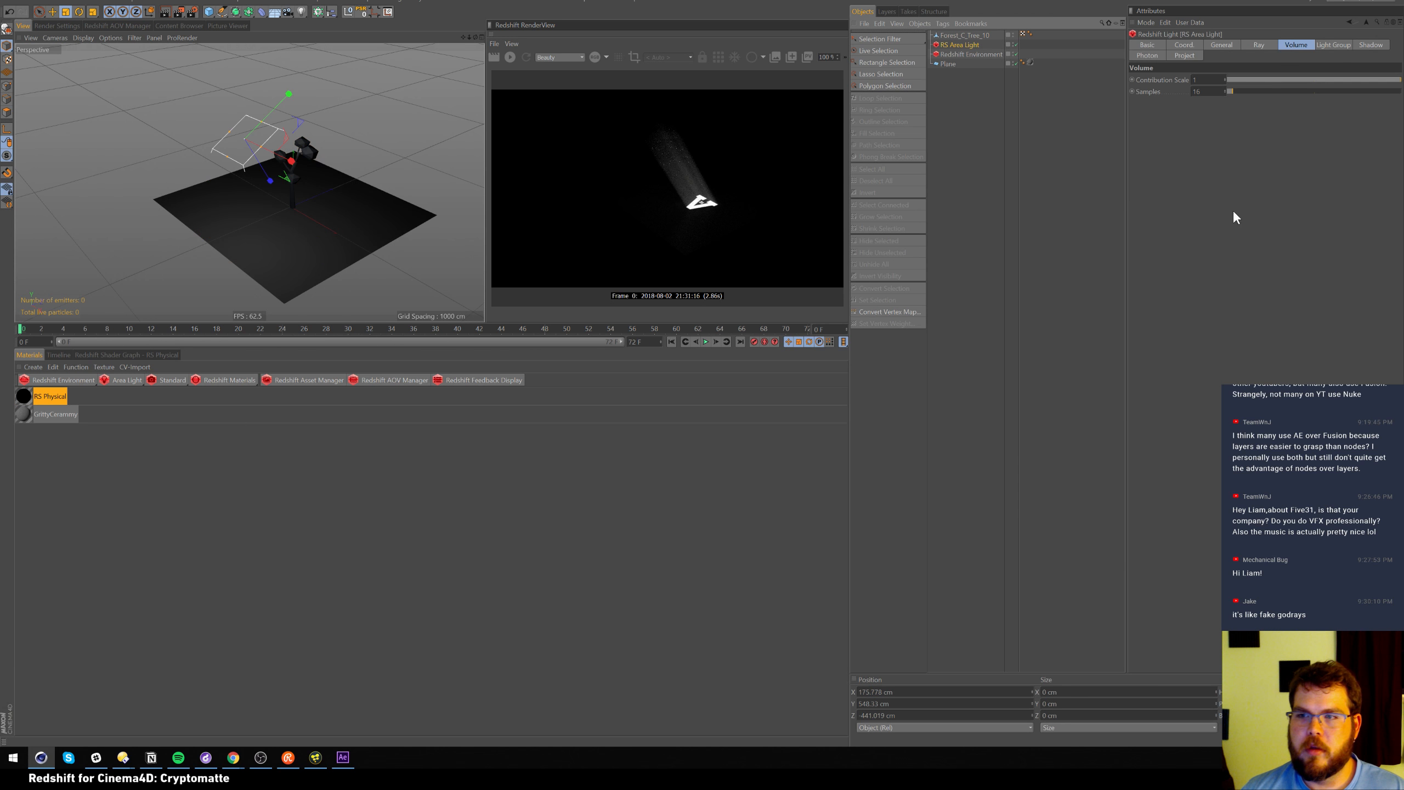
{"action": "left_click", "coordinate": [1220, 45]}
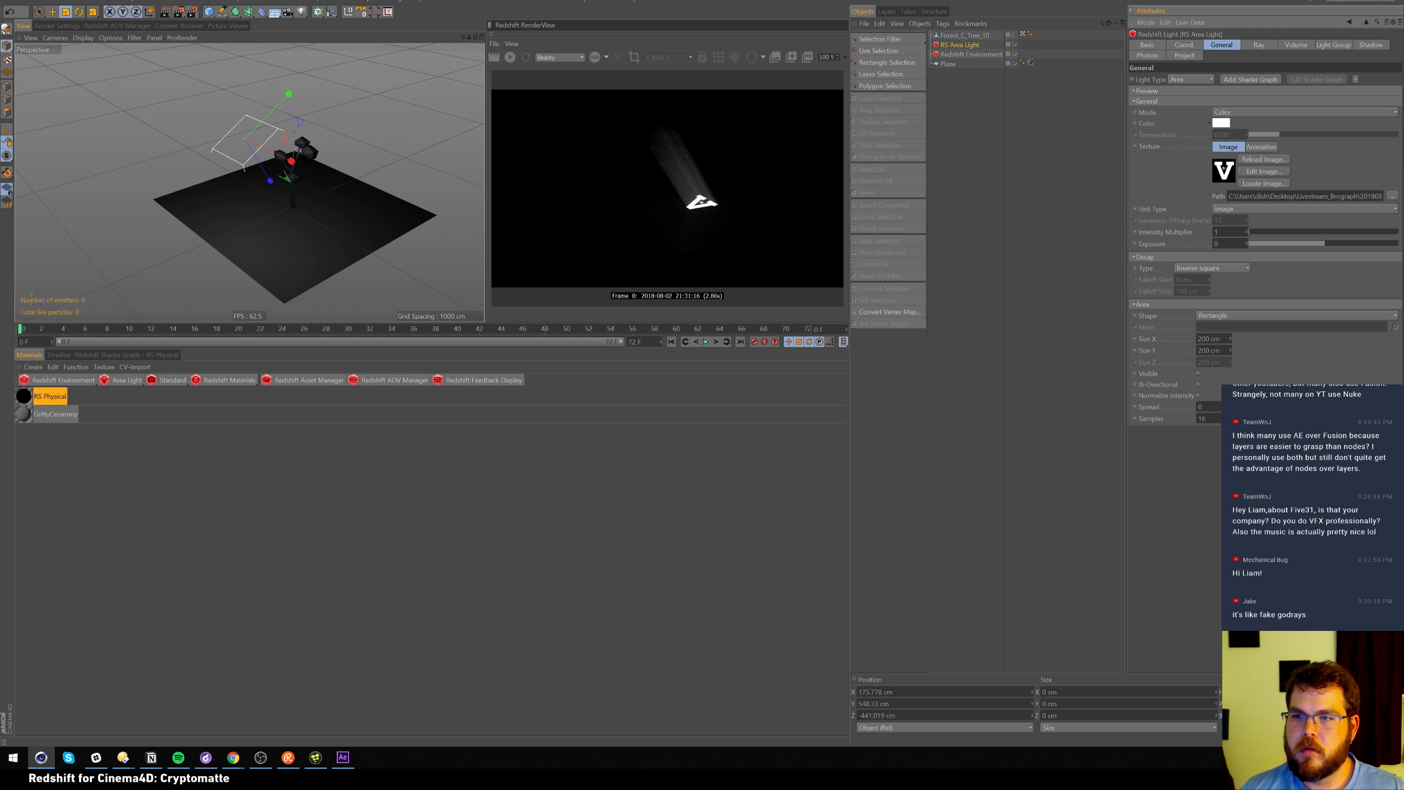
{"action": "key", "text": "ctrl+a"}
{"action": "key", "text": "BackSpace"}
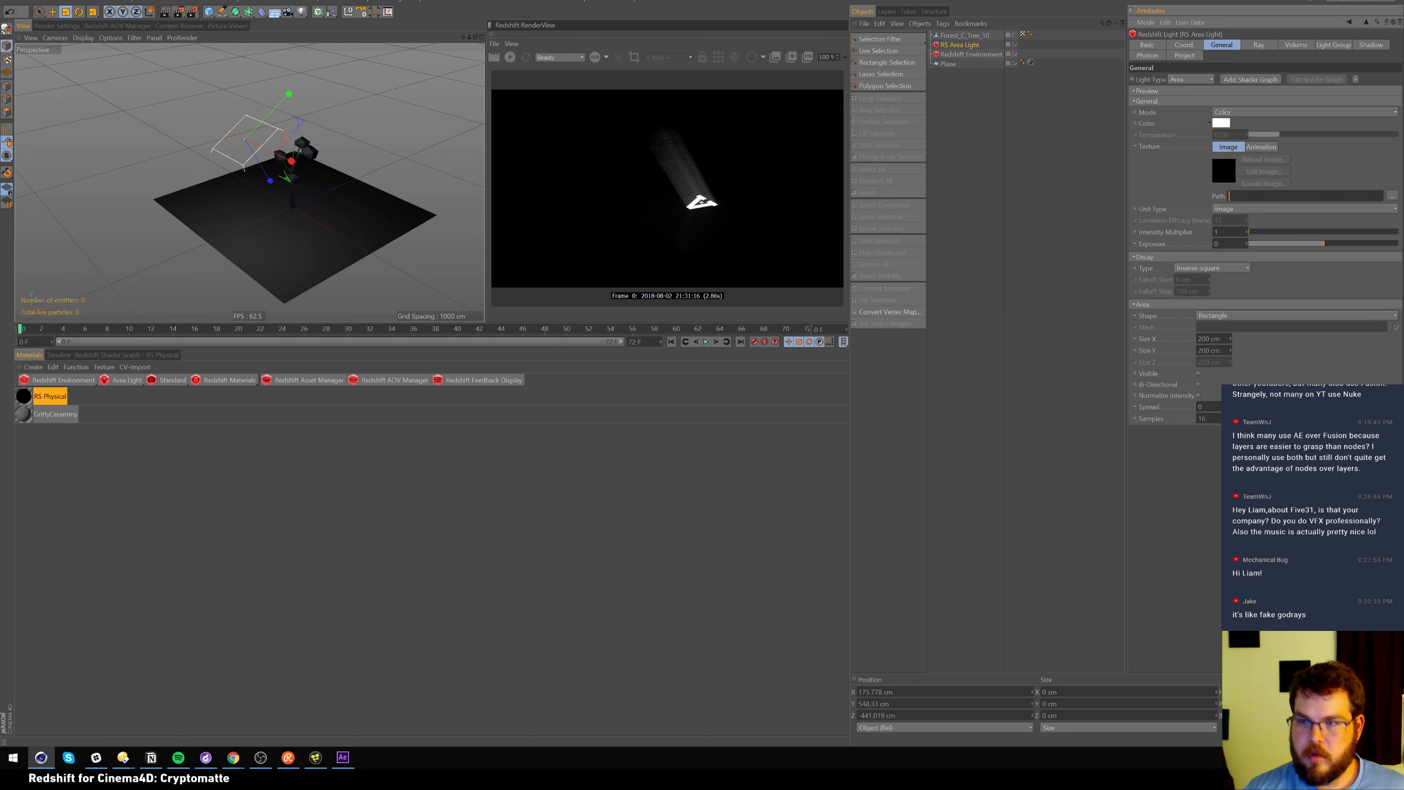
{"action": "left_click", "coordinate": [1040, 125]}
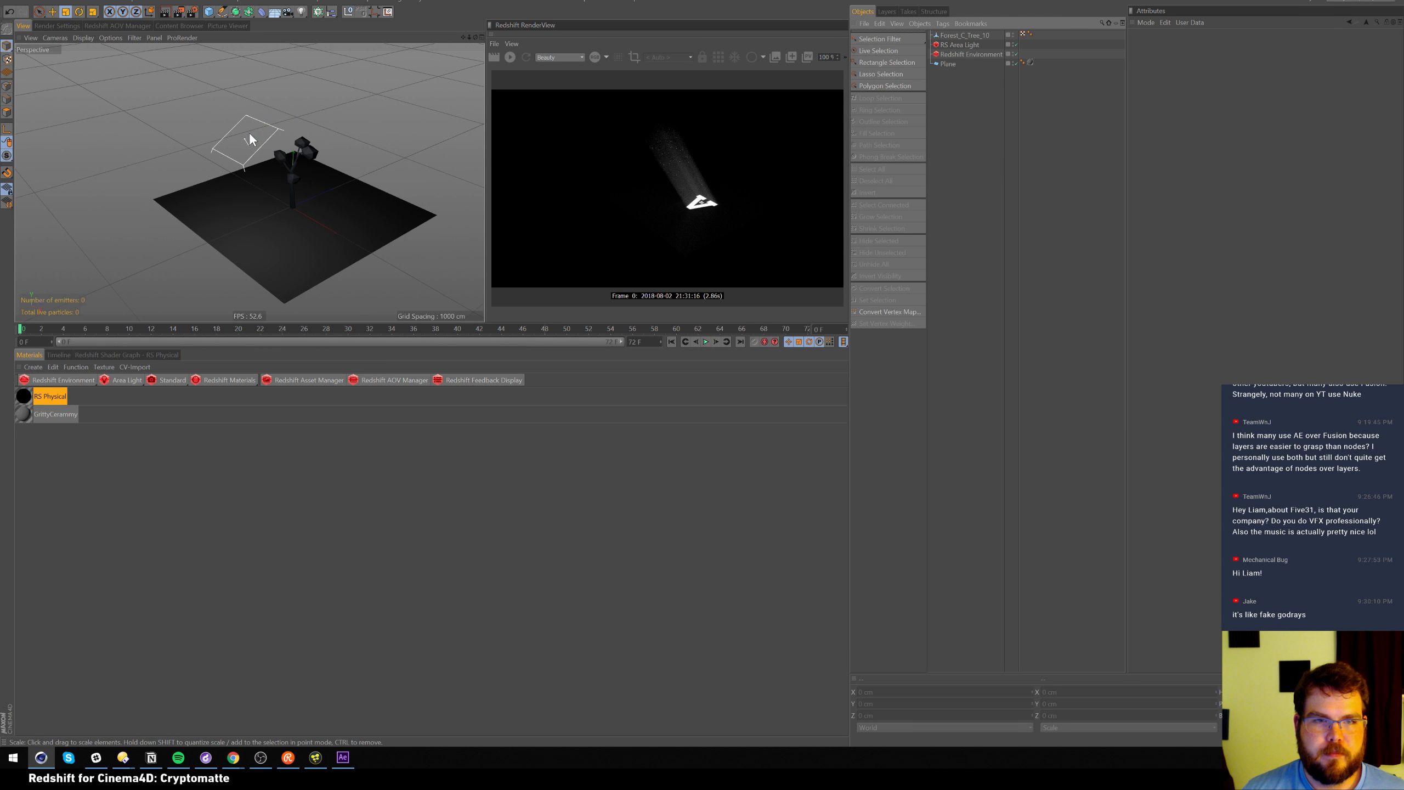
{"action": "left_click", "coordinate": [973, 36]}
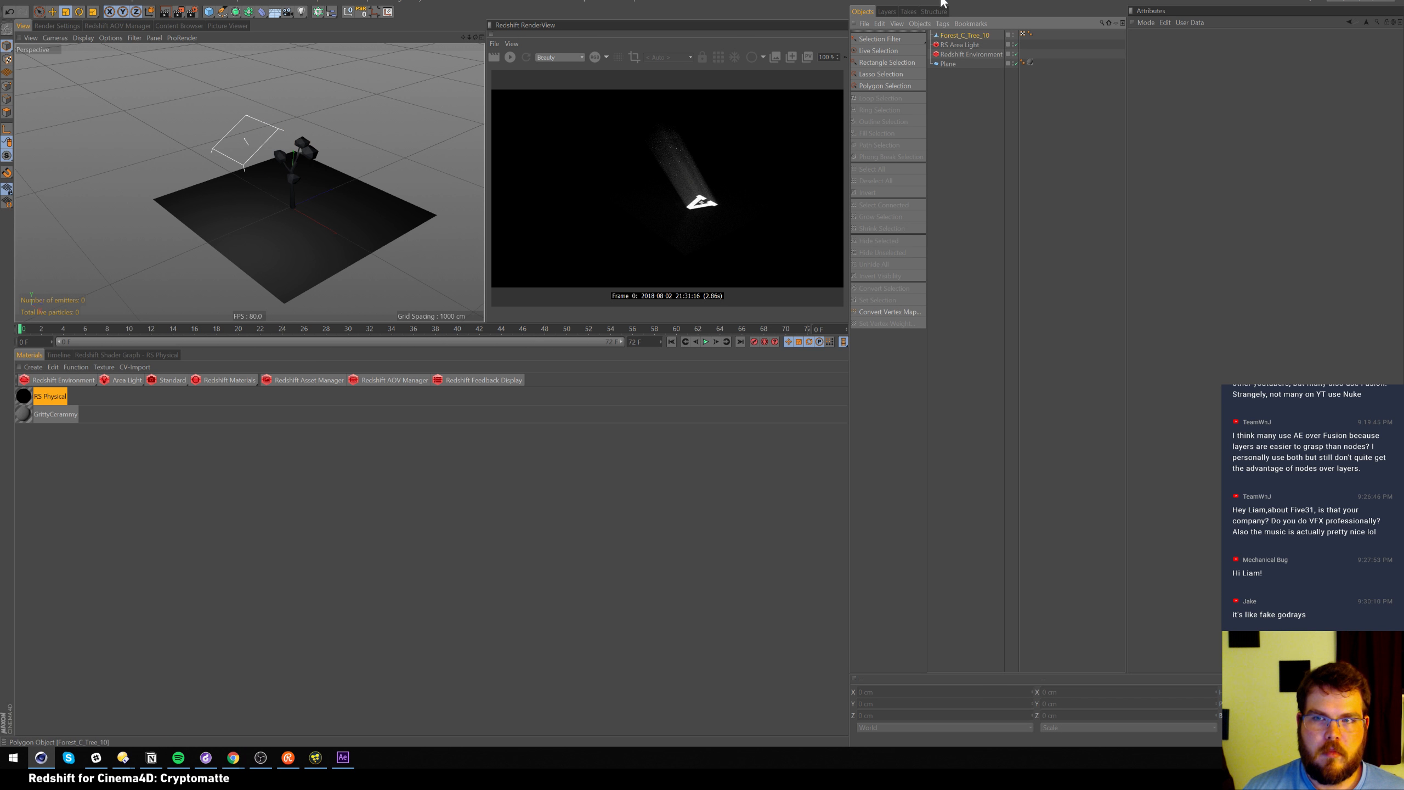
Put the tree in a Cloner with a Random effector, Radial mode, radius 217 cm
{"action": "left_click", "coordinate": [317, 11], "text": "alt"}
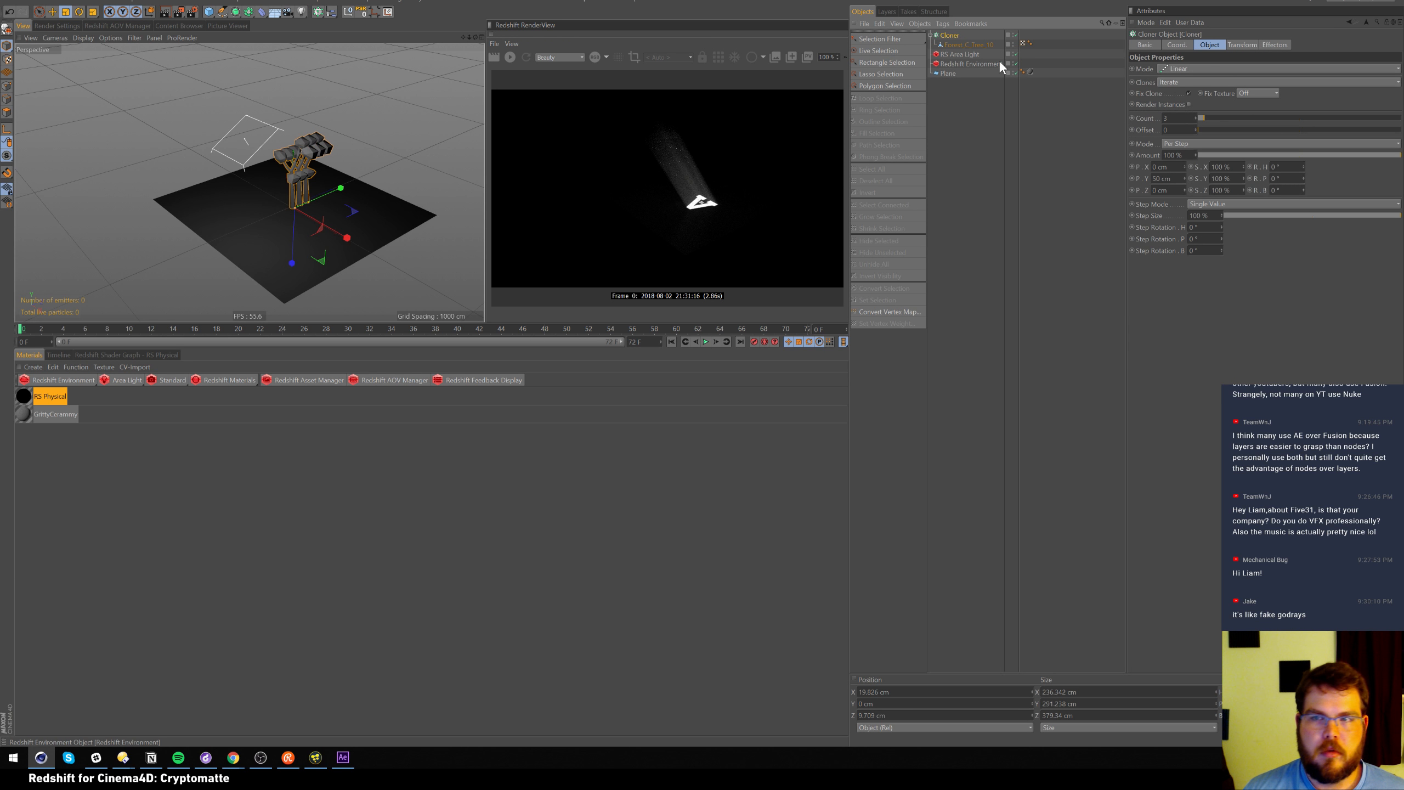
{"action": "left_click", "coordinate": [331, 12]}
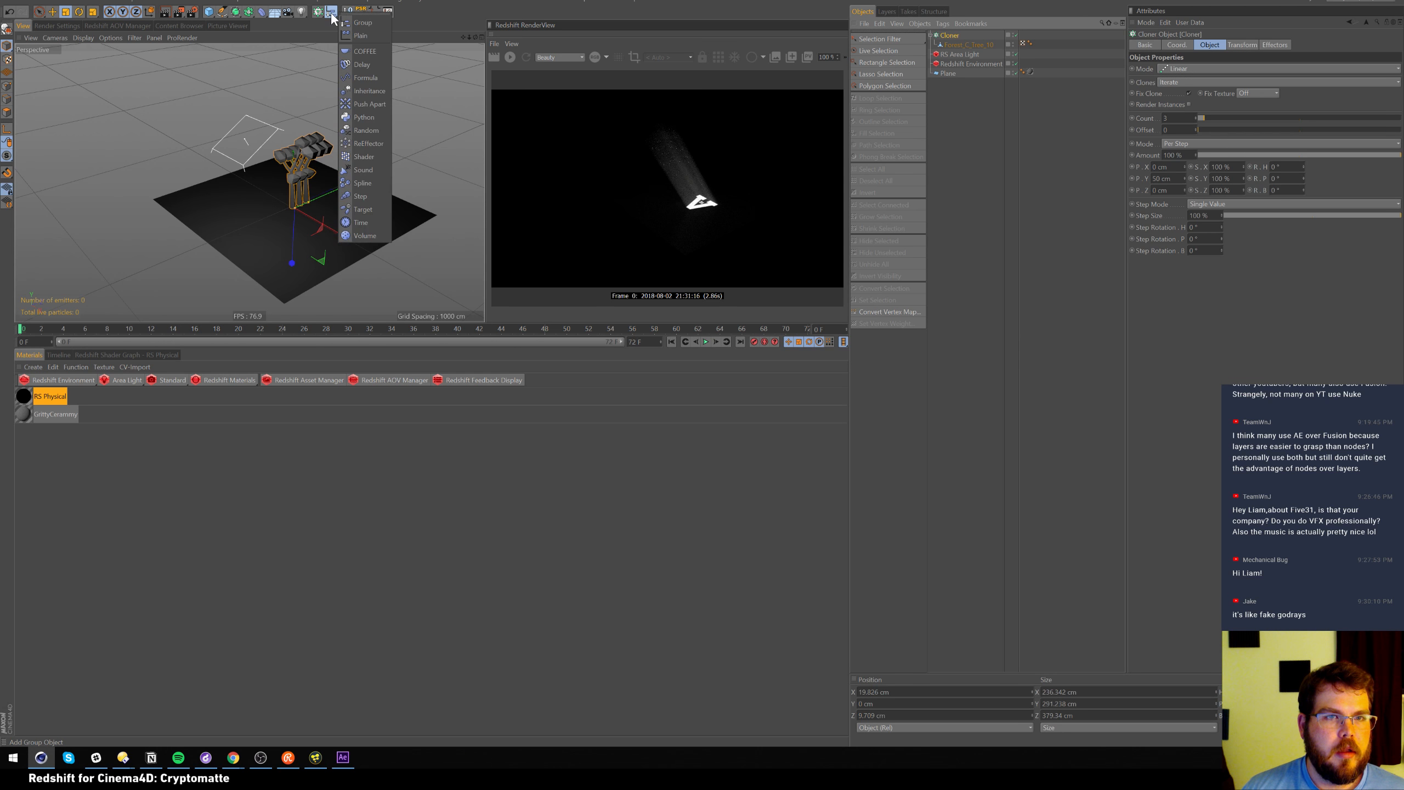
{"action": "left_click", "coordinate": [370, 130]}
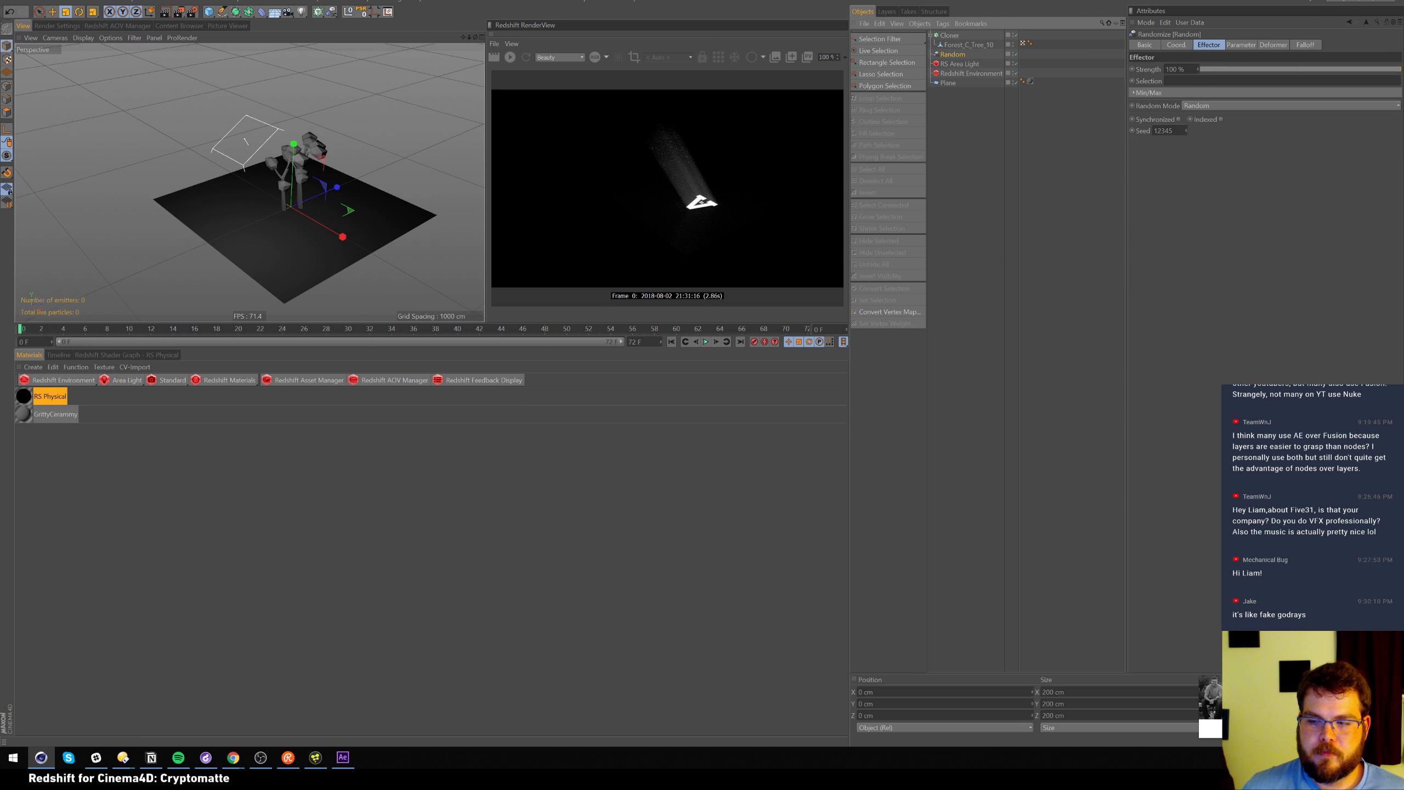
{"action": "left_click", "coordinate": [949, 35]}
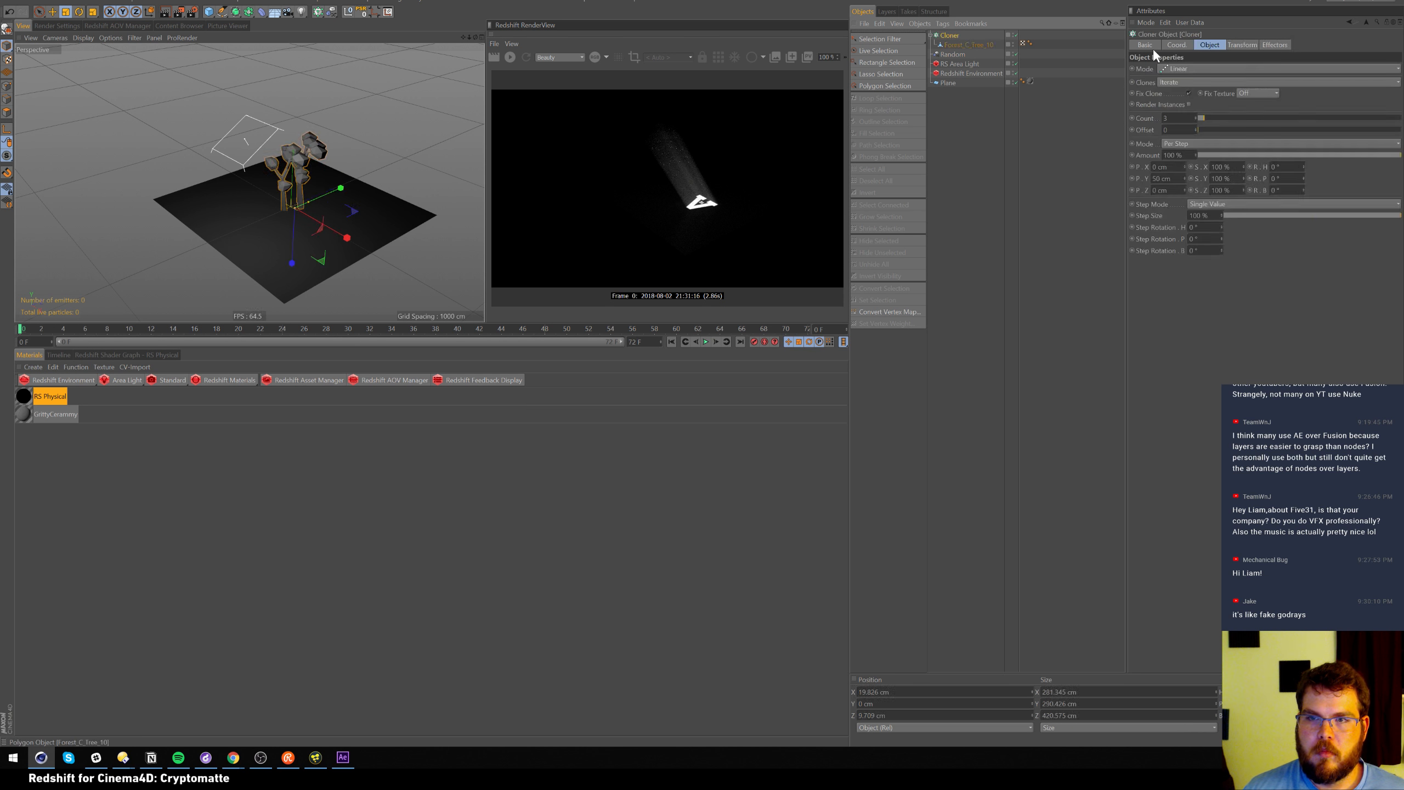
{"action": "left_click", "coordinate": [1205, 68]}
{"action": "left_click", "coordinate": [1202, 105]}
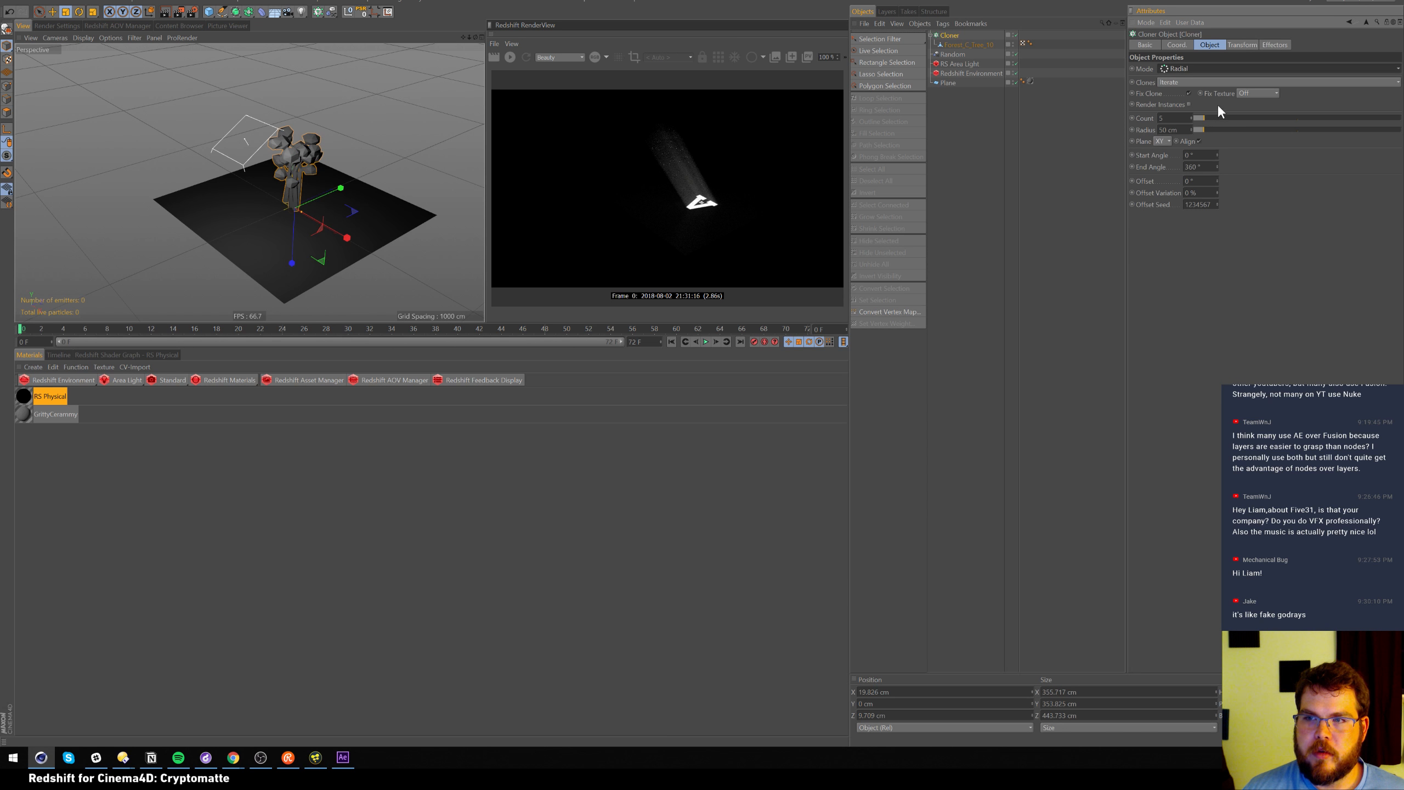
{"action": "left_click_drag", "start_coordinate": [1209, 128], "coordinate": [1238, 129]}
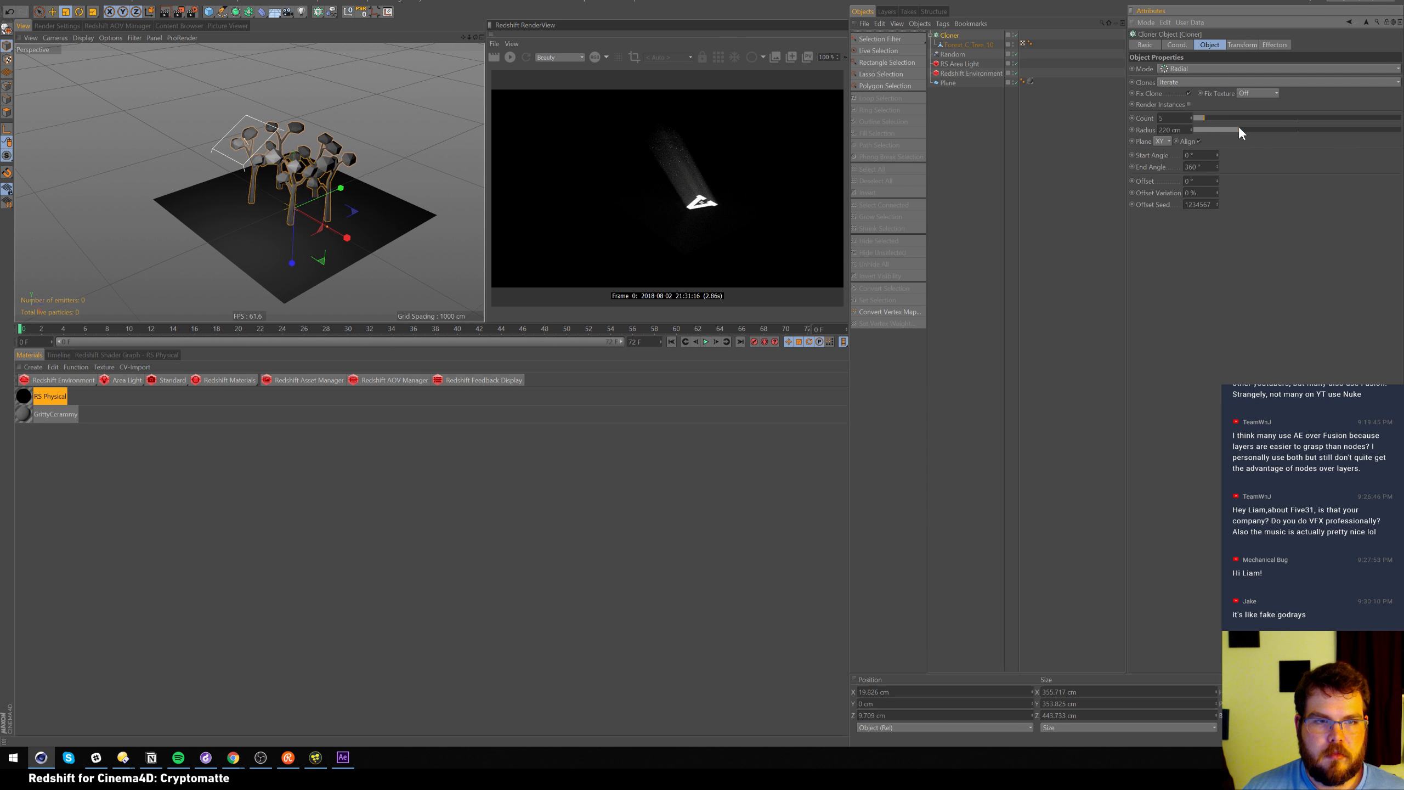
Set the Random effector's position offsets to P.X 208 cm, P.Z 0 and negative P.Y
{"action": "left_click", "coordinate": [952, 55]}
{"action": "left_click", "coordinate": [1241, 45]}
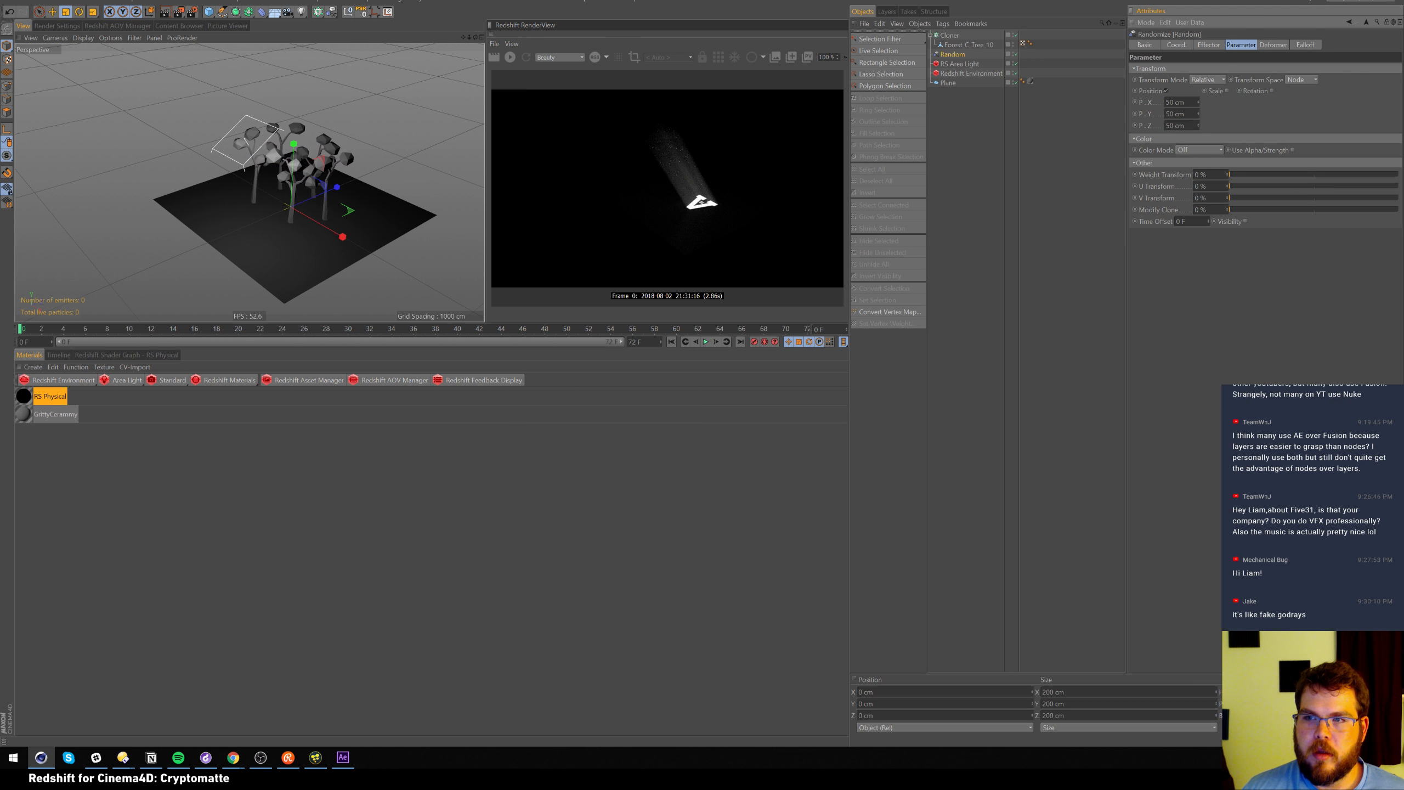
{"action": "left_click_drag", "start_coordinate": [1186, 114], "coordinate": [974, 69]}
{"action": "type", "text": "0"}
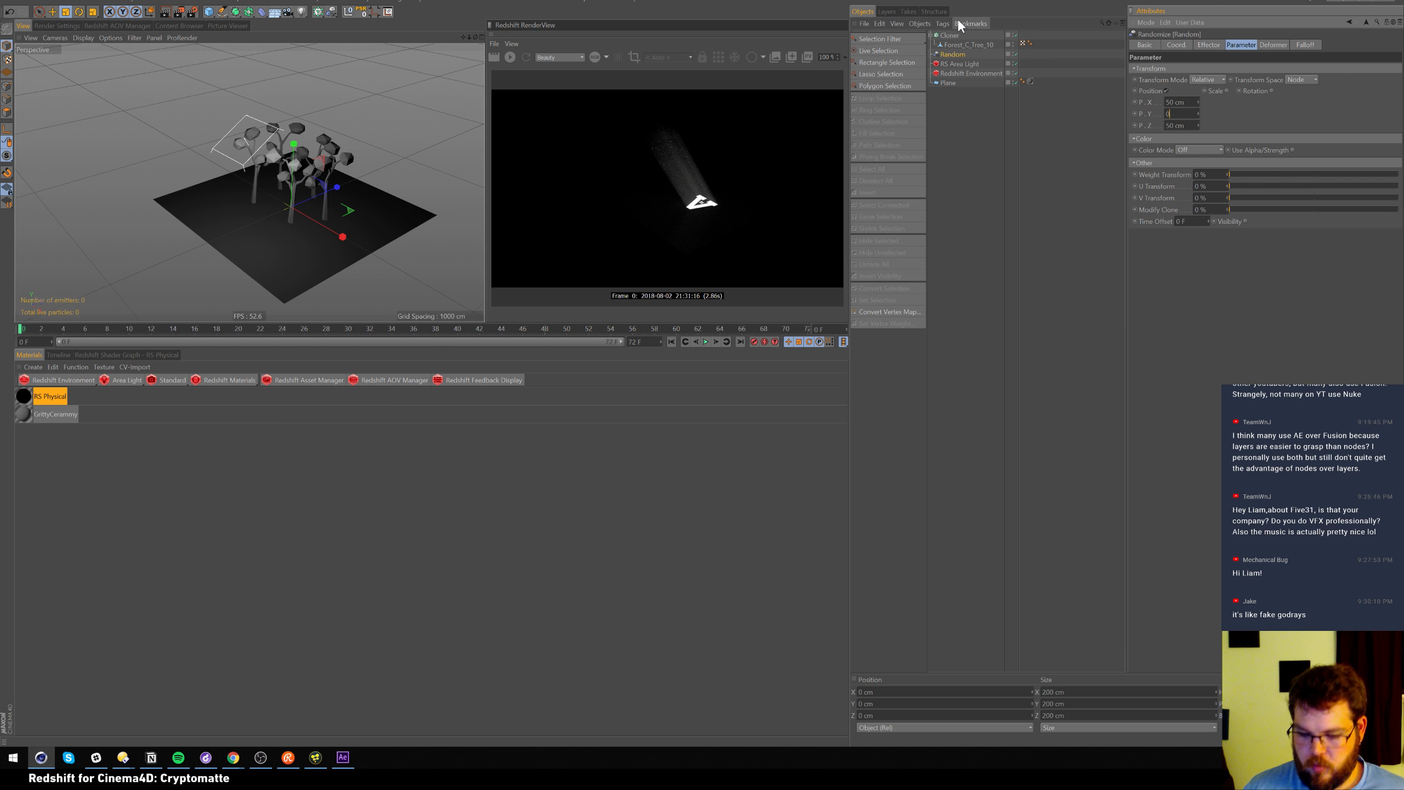
{"action": "key", "text": "Return"}
{"action": "mouse_move", "coordinate": [1198, 101]}
{"action": "left_mouse_down"}
{"action": "mouse_move", "coordinate": [1231, 22]}
{"action": "mouse_move", "coordinate": [1214, 59]}
{"action": "left_mouse_up"}
{"action": "mouse_move", "coordinate": [1196, 125]}
{"action": "left_mouse_down"}
{"action": "mouse_move", "coordinate": [1230, 28]}
{"action": "mouse_move", "coordinate": [1221, 48]}
{"action": "left_mouse_up"}
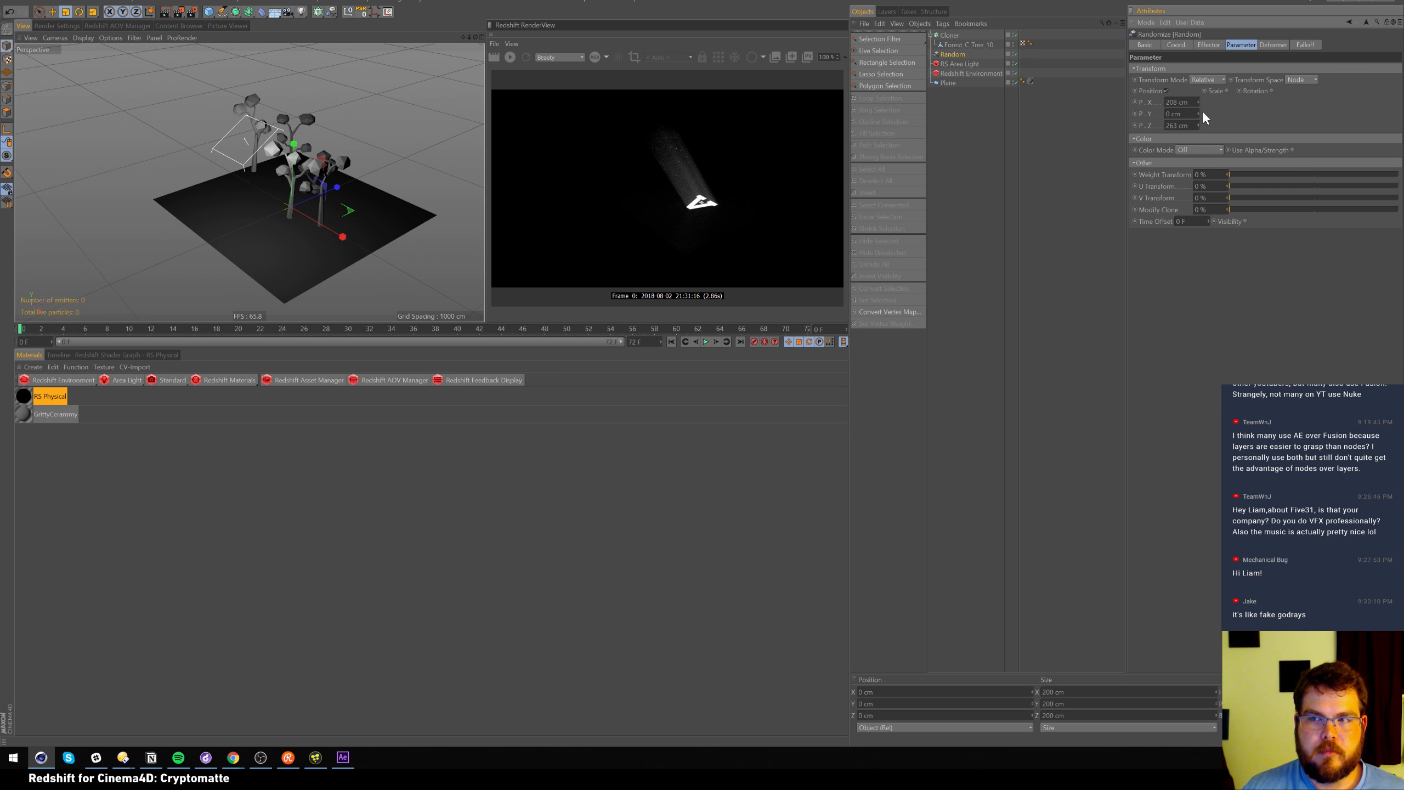
{"action": "double_click", "coordinate": [1187, 125]}
{"action": "type", "text": "0"}
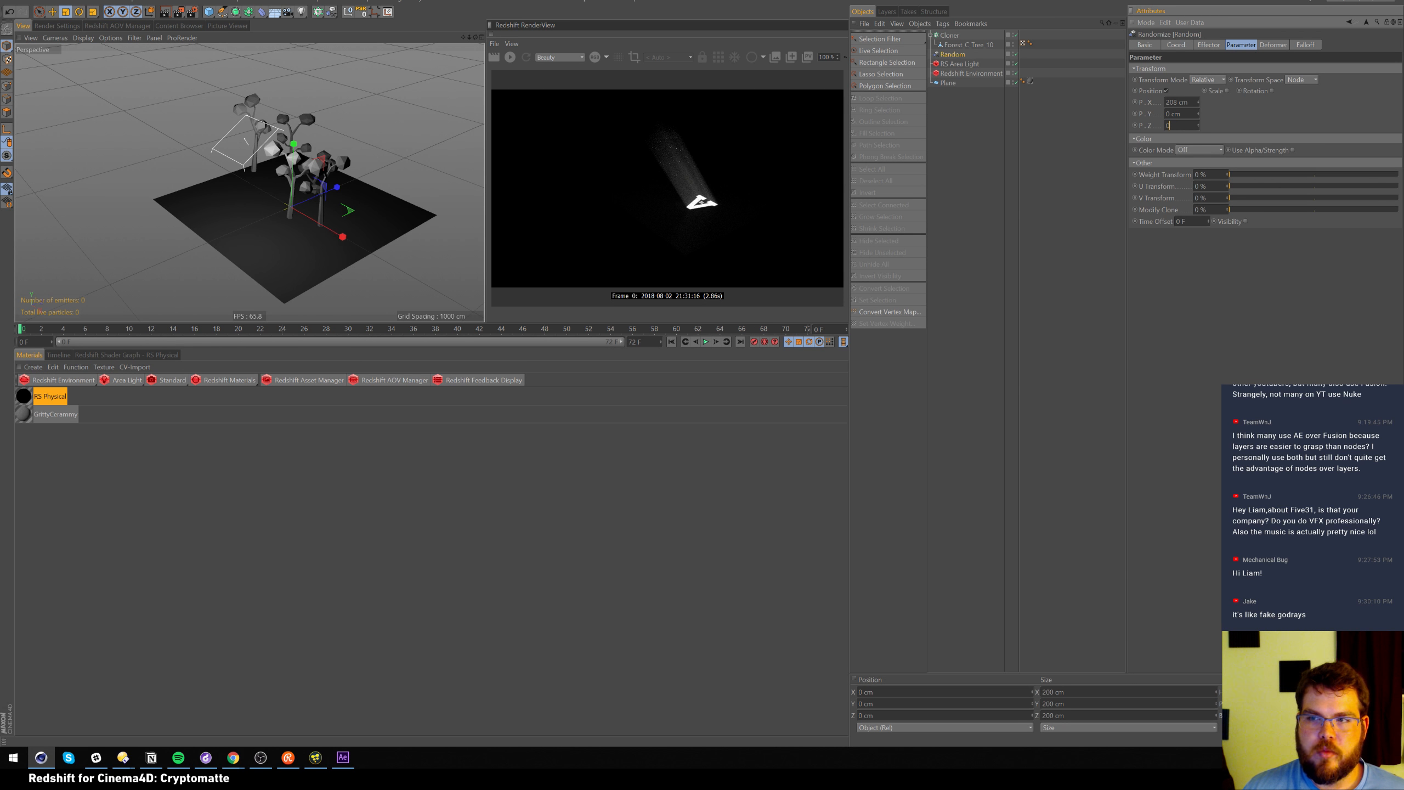
{"action": "key", "text": "Return"}
{"action": "mouse_move", "coordinate": [1198, 114]}
{"action": "left_mouse_down"}
{"action": "mouse_move", "coordinate": [1220, 57]}
{"action": "mouse_move", "coordinate": [1169, 175]}
{"action": "mouse_move", "coordinate": [1219, 128]}
{"action": "left_mouse_up"}
Enable uniform random scale of -0.3 on the Random effector
{"action": "left_click", "coordinate": [1226, 90]}
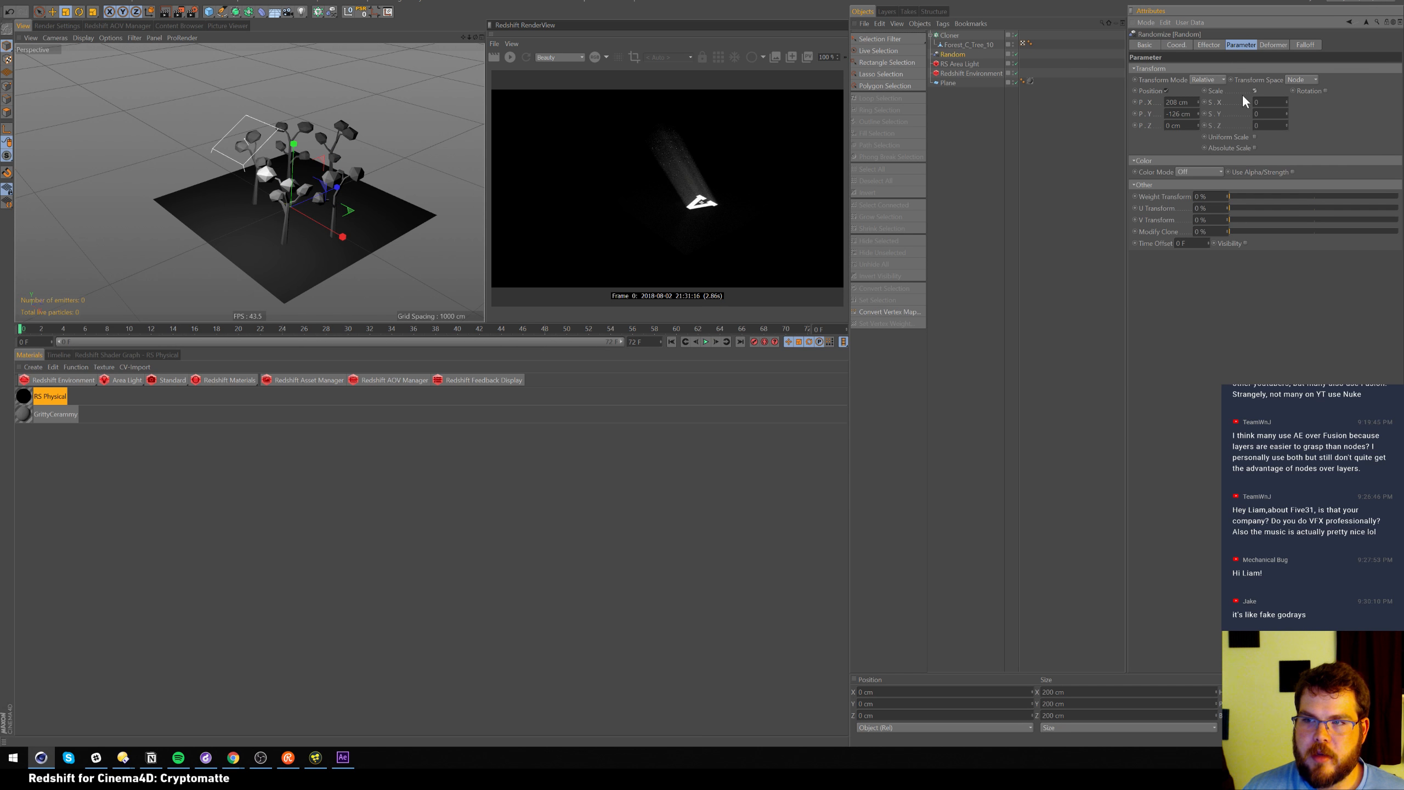
{"action": "left_click", "coordinate": [1255, 136]}
{"action": "left_click_drag", "start_coordinate": [1288, 102], "coordinate": [1285, 110]}
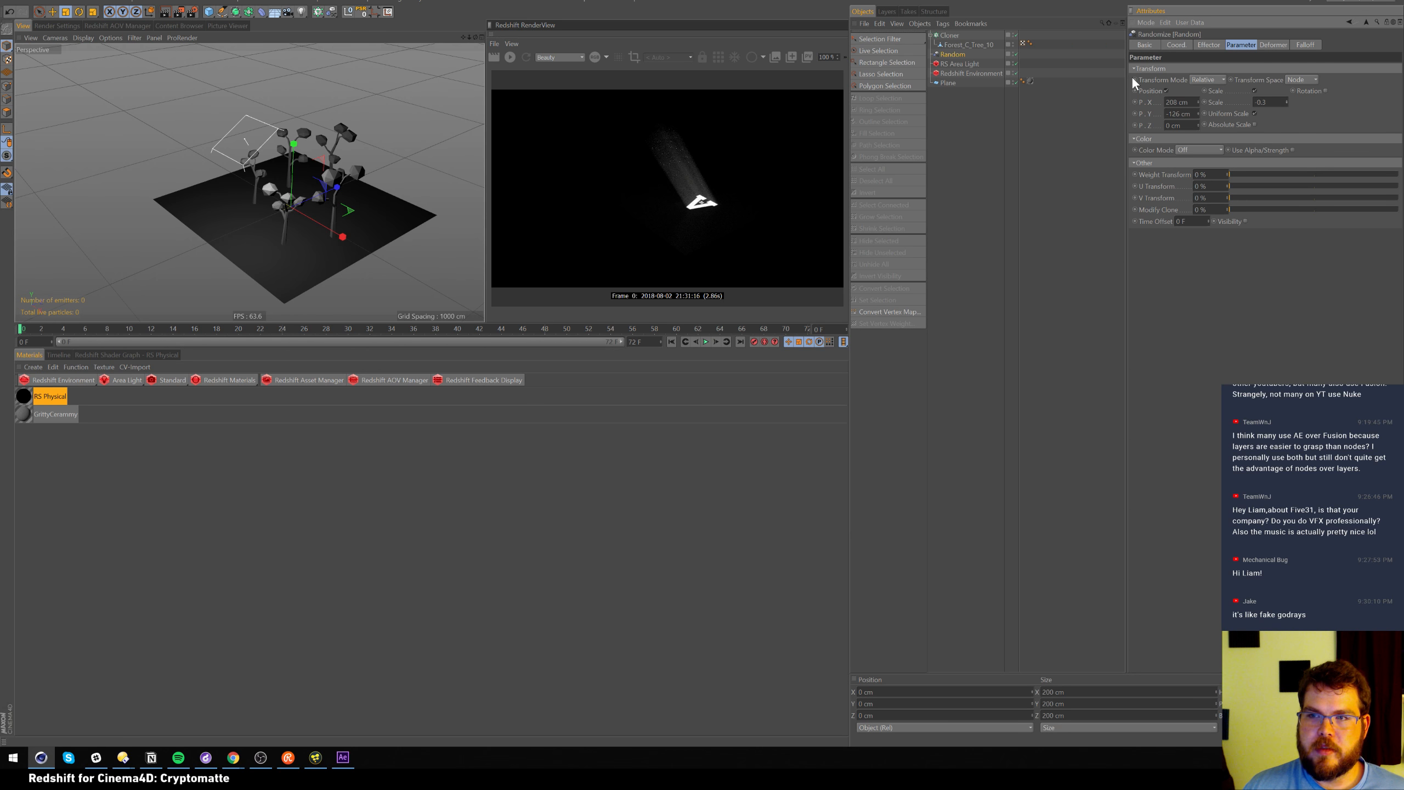
{"action": "left_click", "coordinate": [942, 34]}
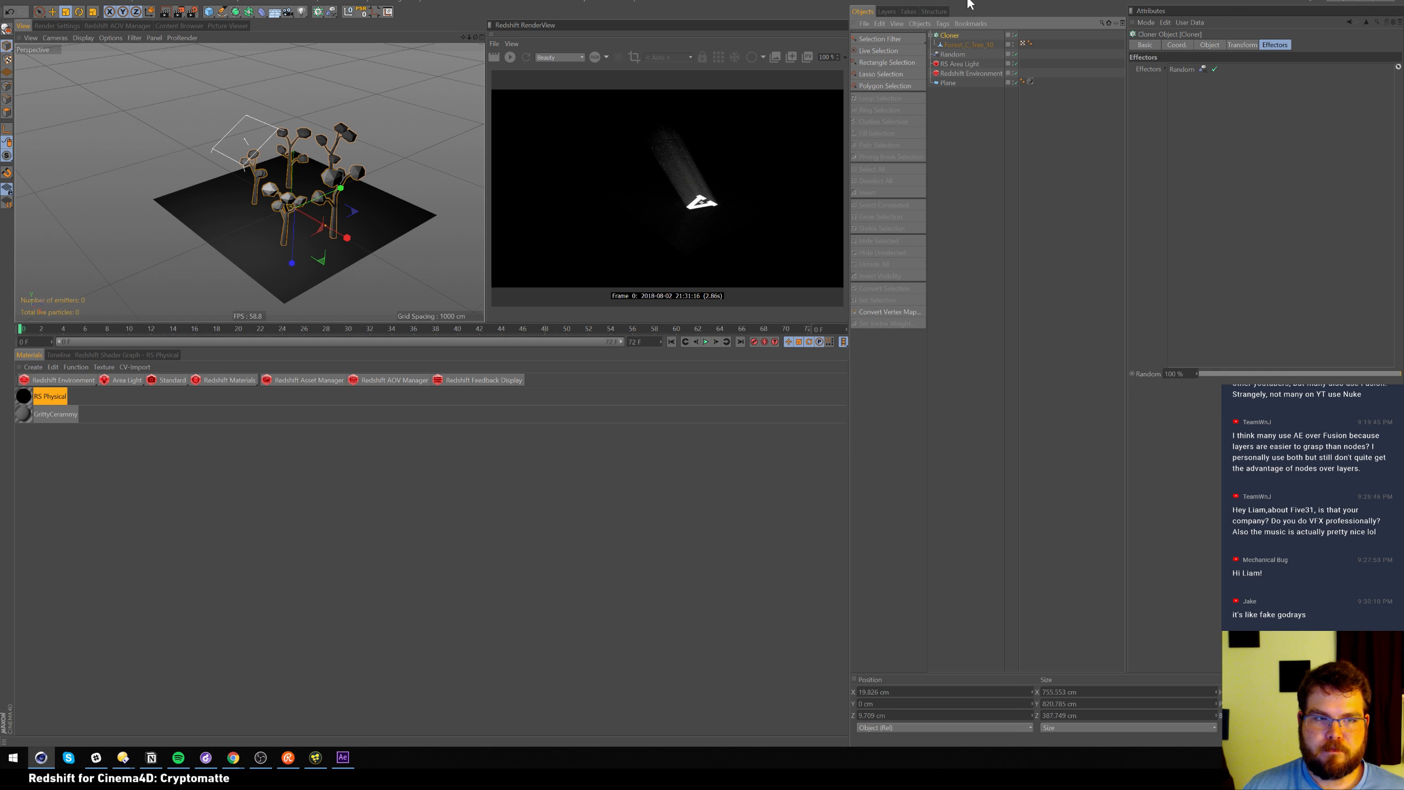
Scale the original Forest_C_Tree_10 up to about 405 cm, enlarging every clone
{"action": "left_click", "coordinate": [987, 139]}
{"action": "left_click", "coordinate": [510, 57]}
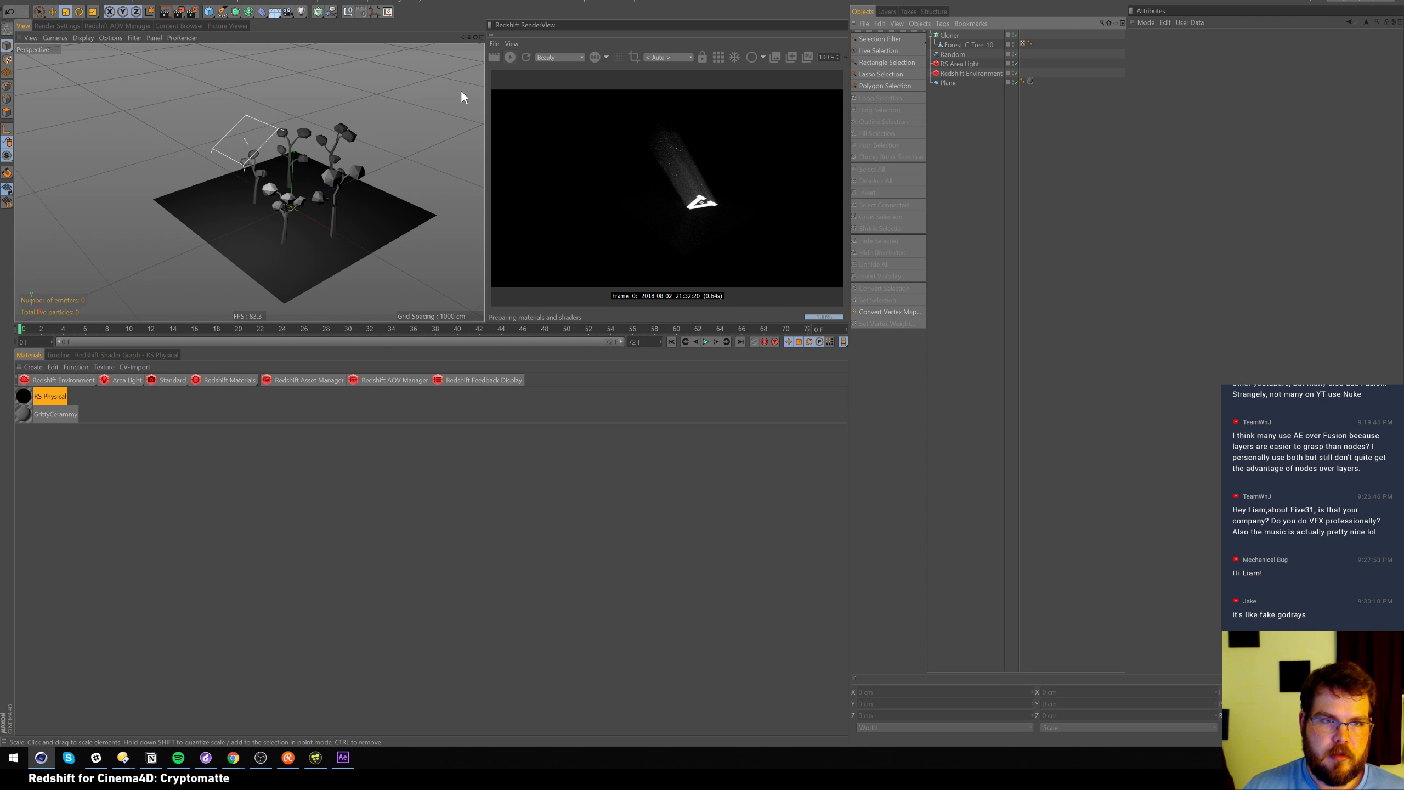
{"action": "scroll", "coordinate": [434, 152], "scroll_direction": "up", "scroll_amount": 6}
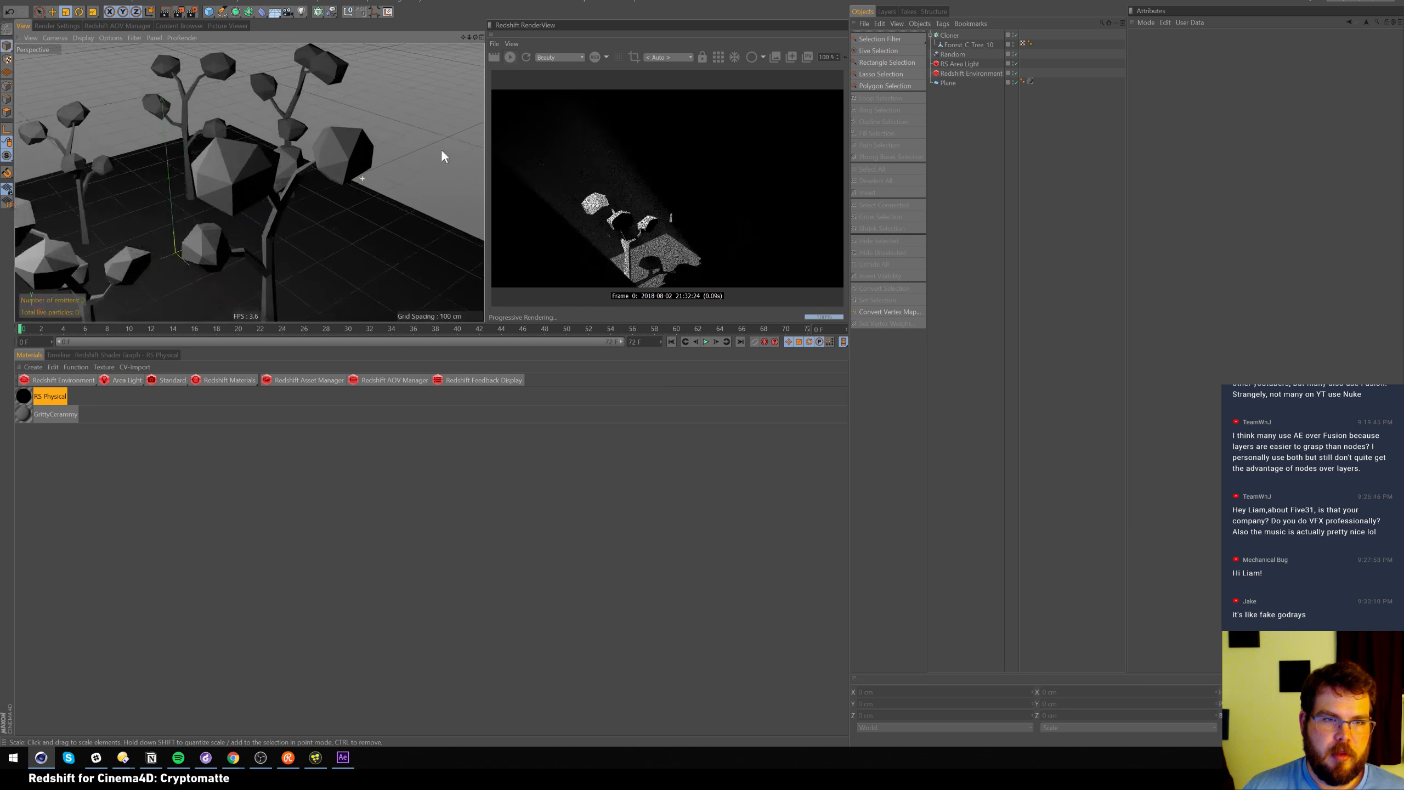
{"action": "scroll", "coordinate": [423, 155], "scroll_direction": "down", "scroll_amount": 5}
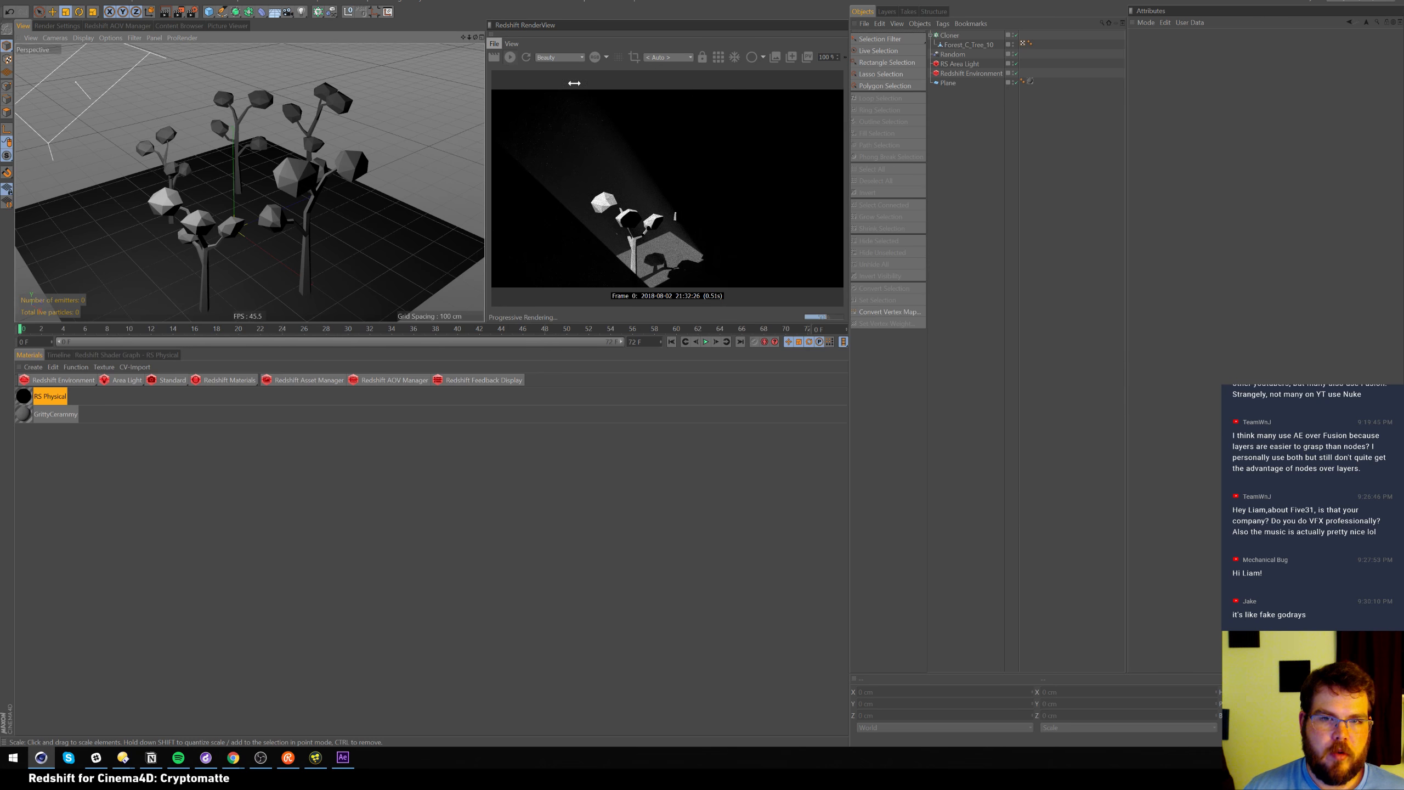
{"action": "left_click", "coordinate": [966, 45]}
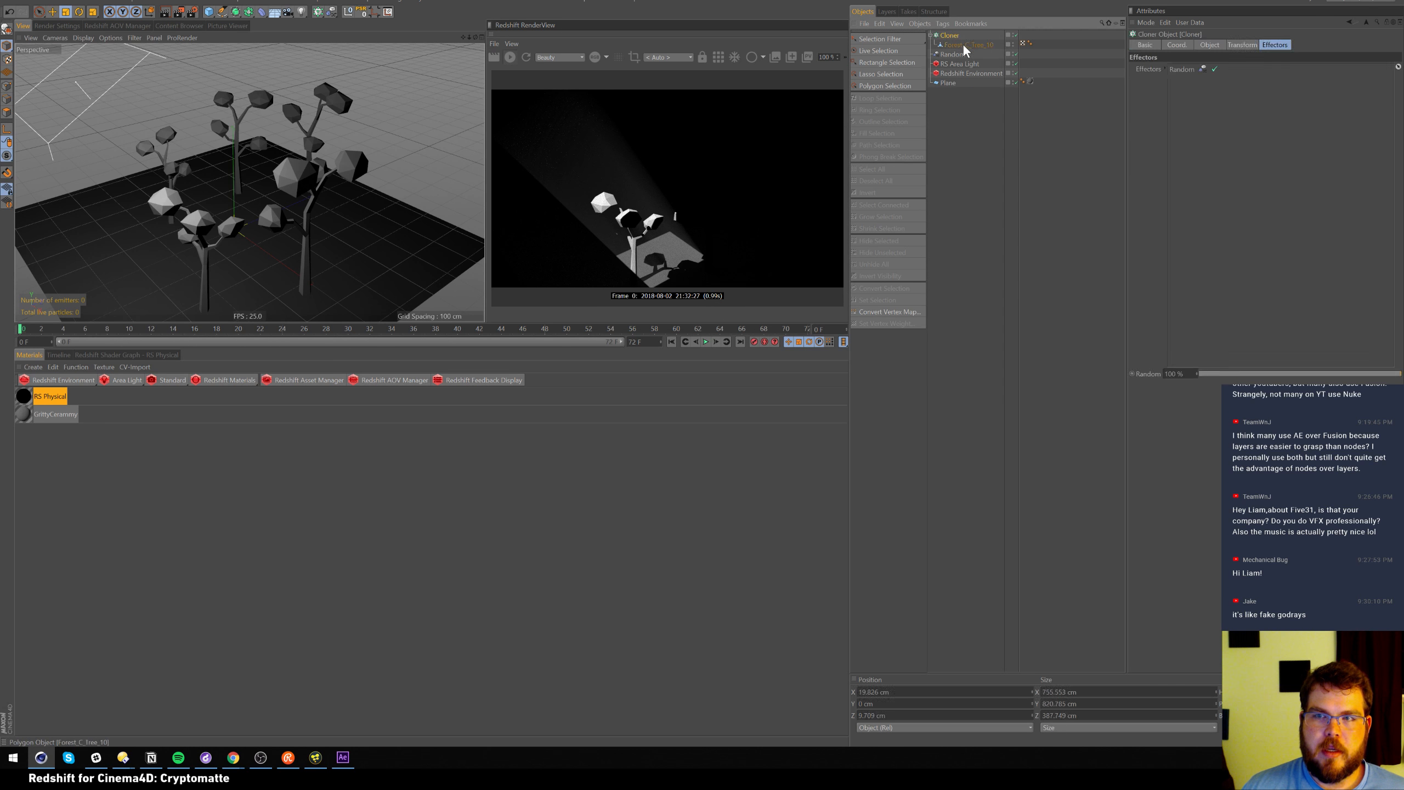
{"action": "key", "text": "t"}
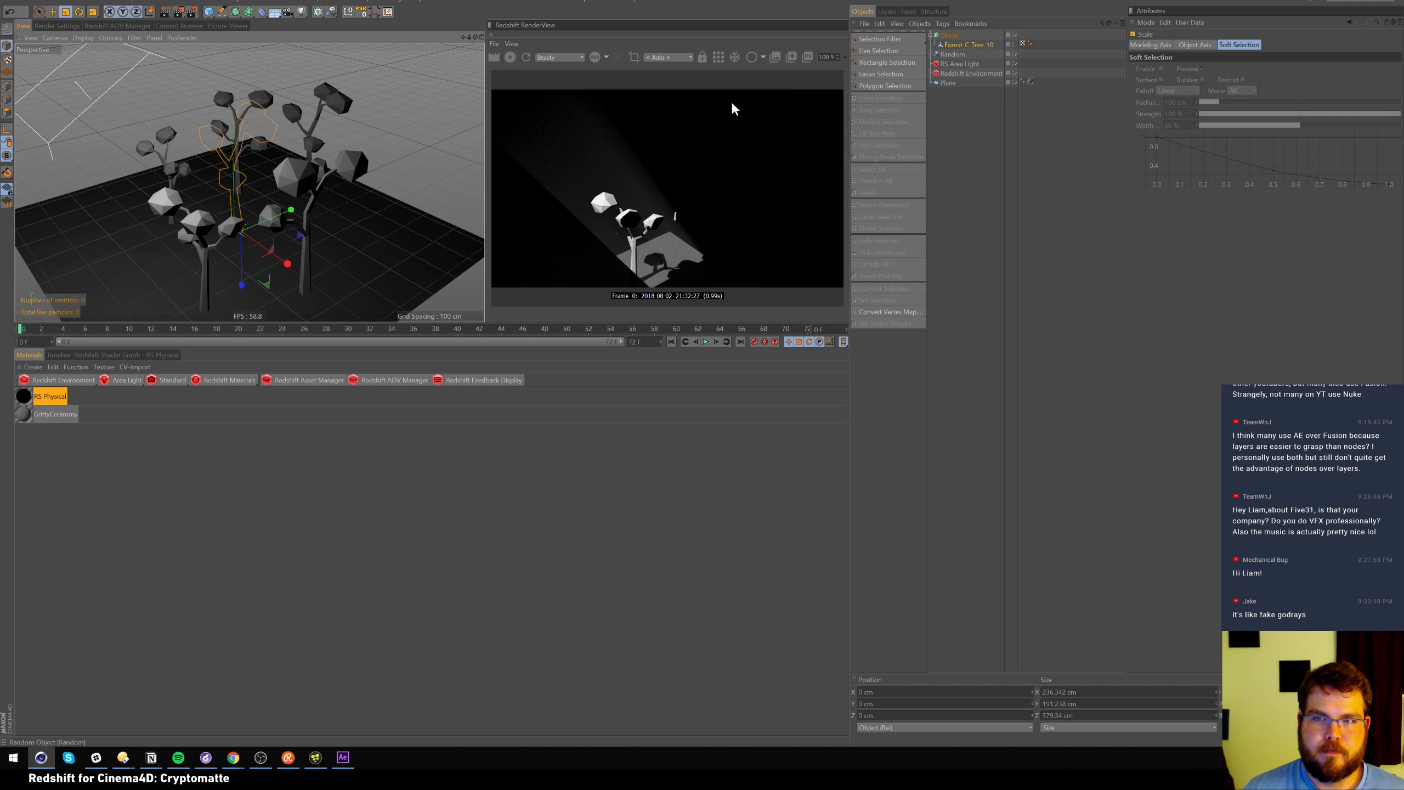
{"action": "mouse_move", "coordinate": [385, 185]}
{"action": "left_mouse_down"}
{"action": "mouse_move", "coordinate": [532, 73]}
{"action": "mouse_move", "coordinate": [395, 180]}
{"action": "left_mouse_up"}
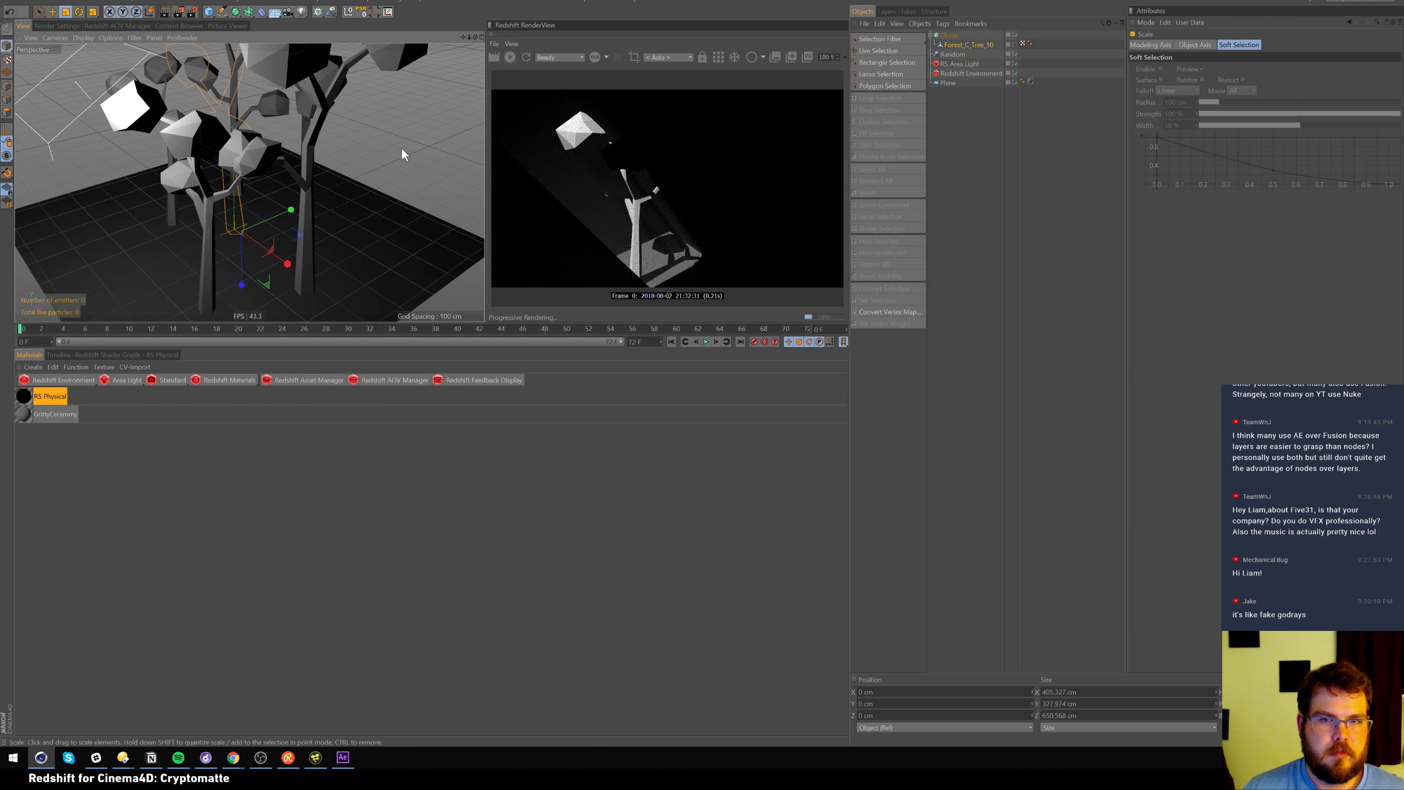
{"action": "left_click", "coordinate": [960, 63]}
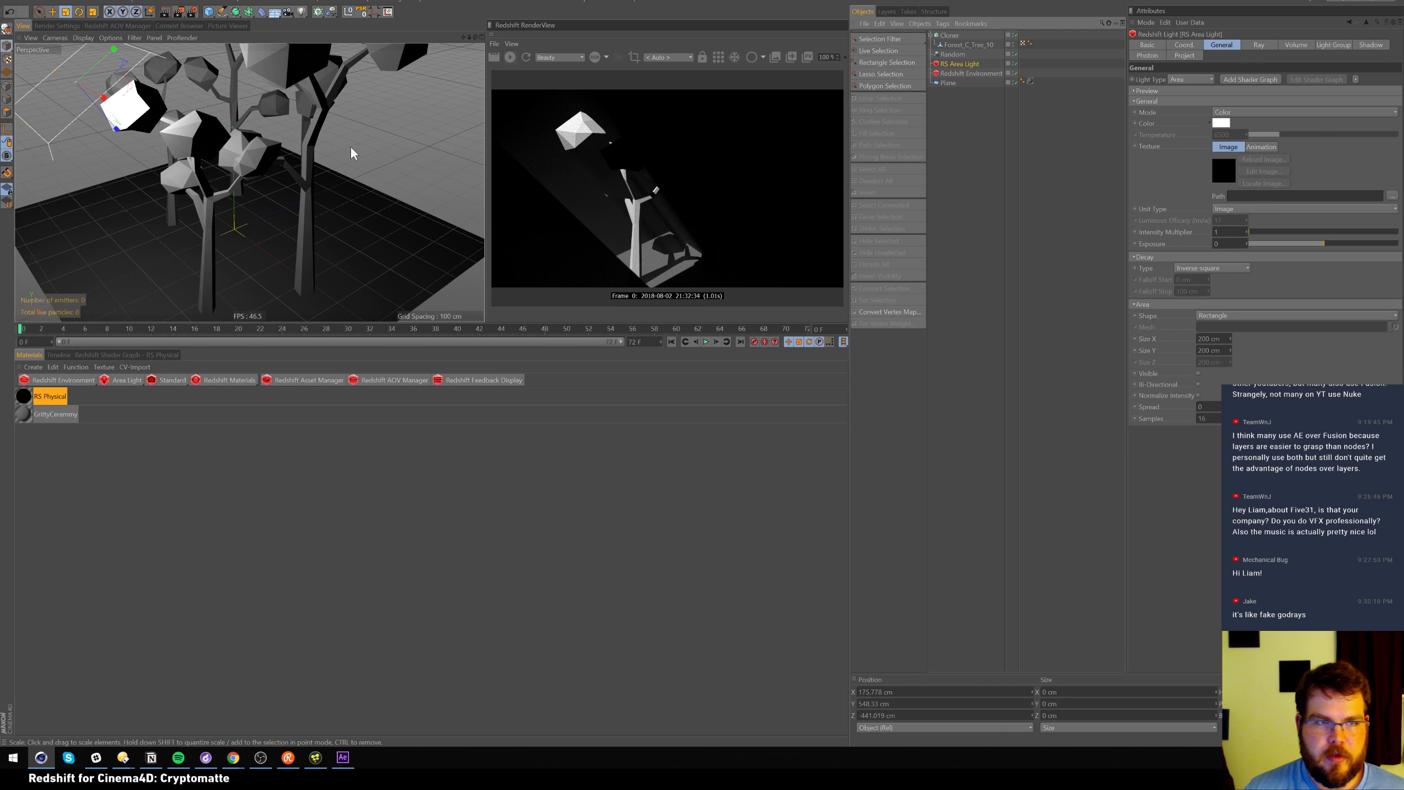
Shrink the RS Area Light, lift it above the trees and set its spread to 0.344
{"action": "scroll", "coordinate": [354, 147], "scroll_direction": "down", "scroll_amount": 6}
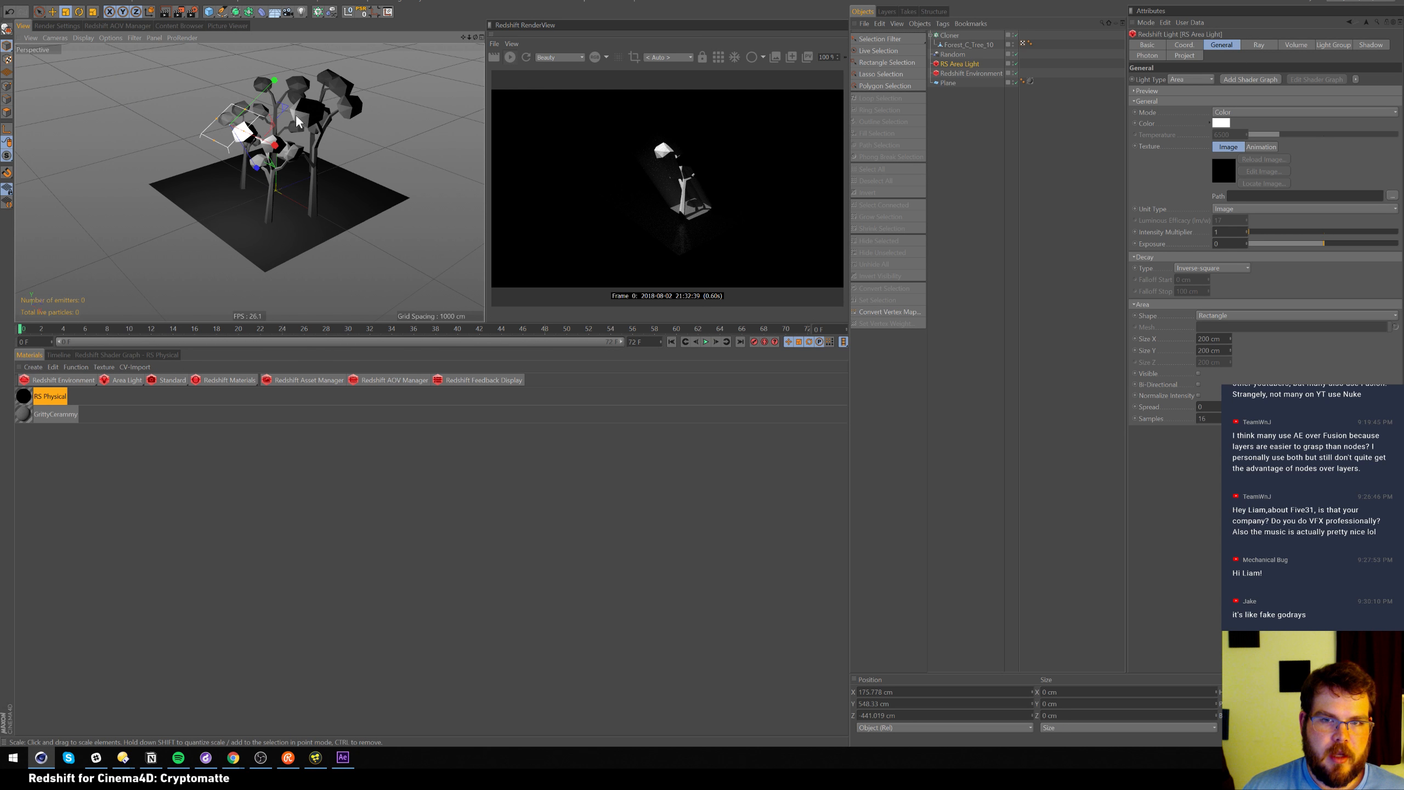
{"action": "scroll", "coordinate": [292, 116], "scroll_direction": "up", "scroll_amount": 5}
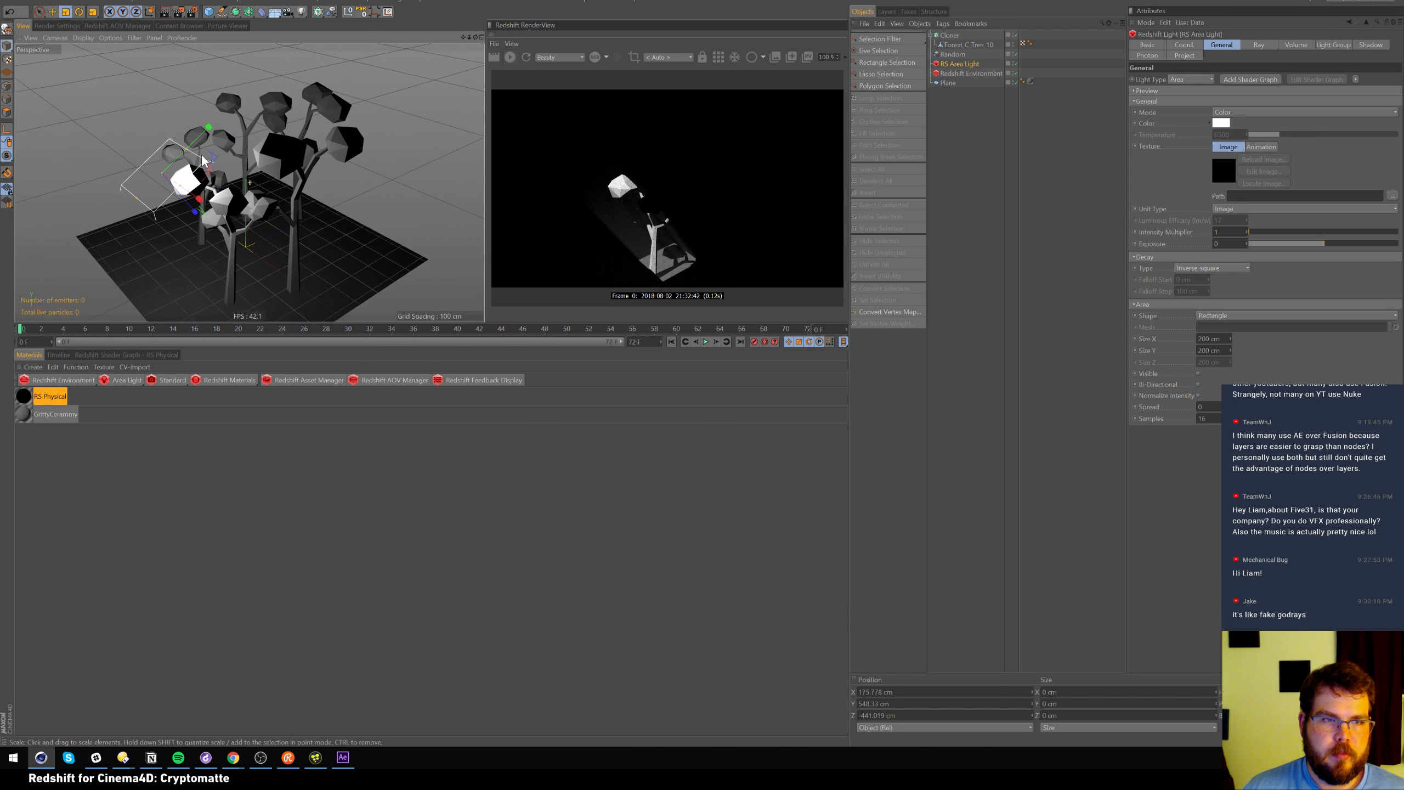
{"action": "key", "text": "t"}
{"action": "left_click_drag", "start_coordinate": [327, 148], "coordinate": [182, 146]}
{"action": "key", "text": "e"}
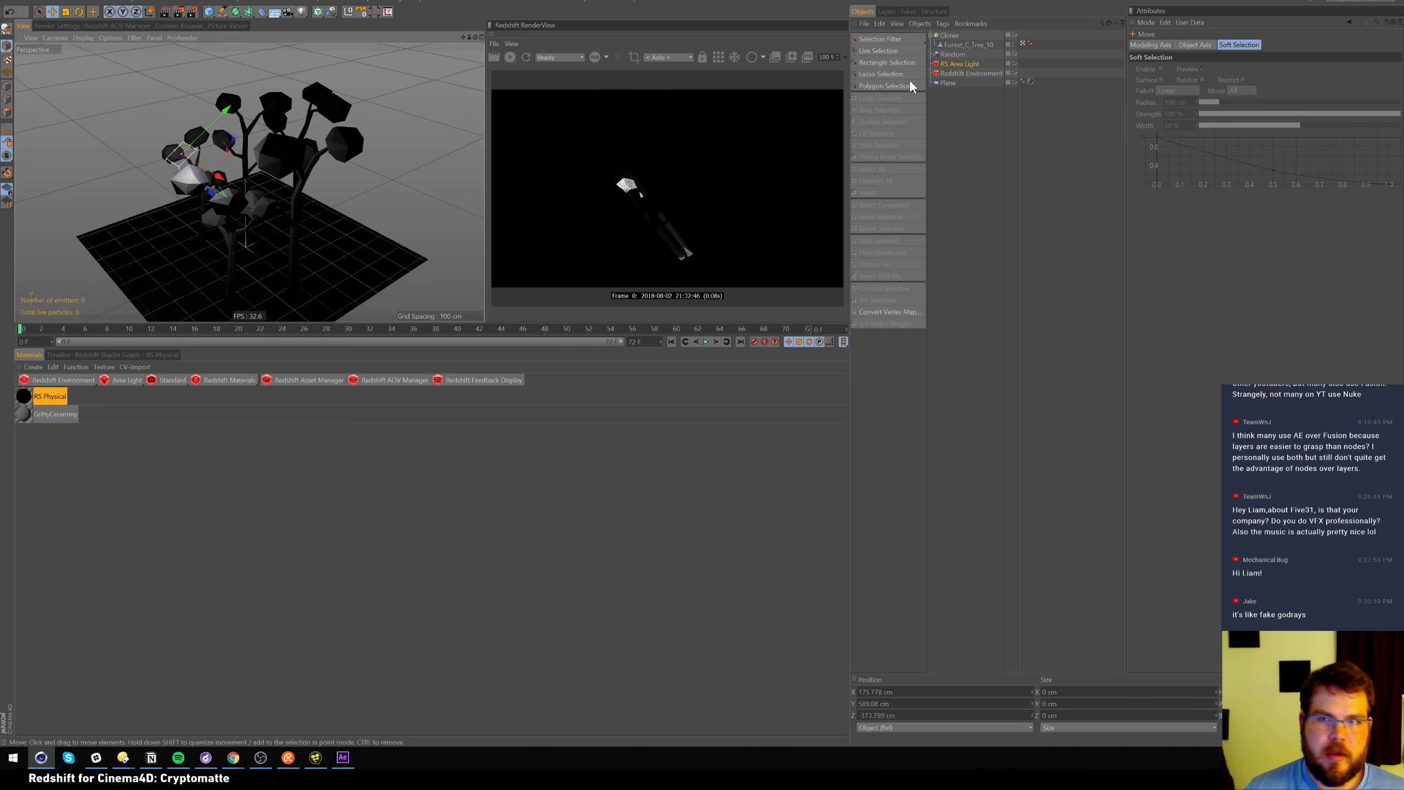
{"action": "left_click", "coordinate": [962, 64]}
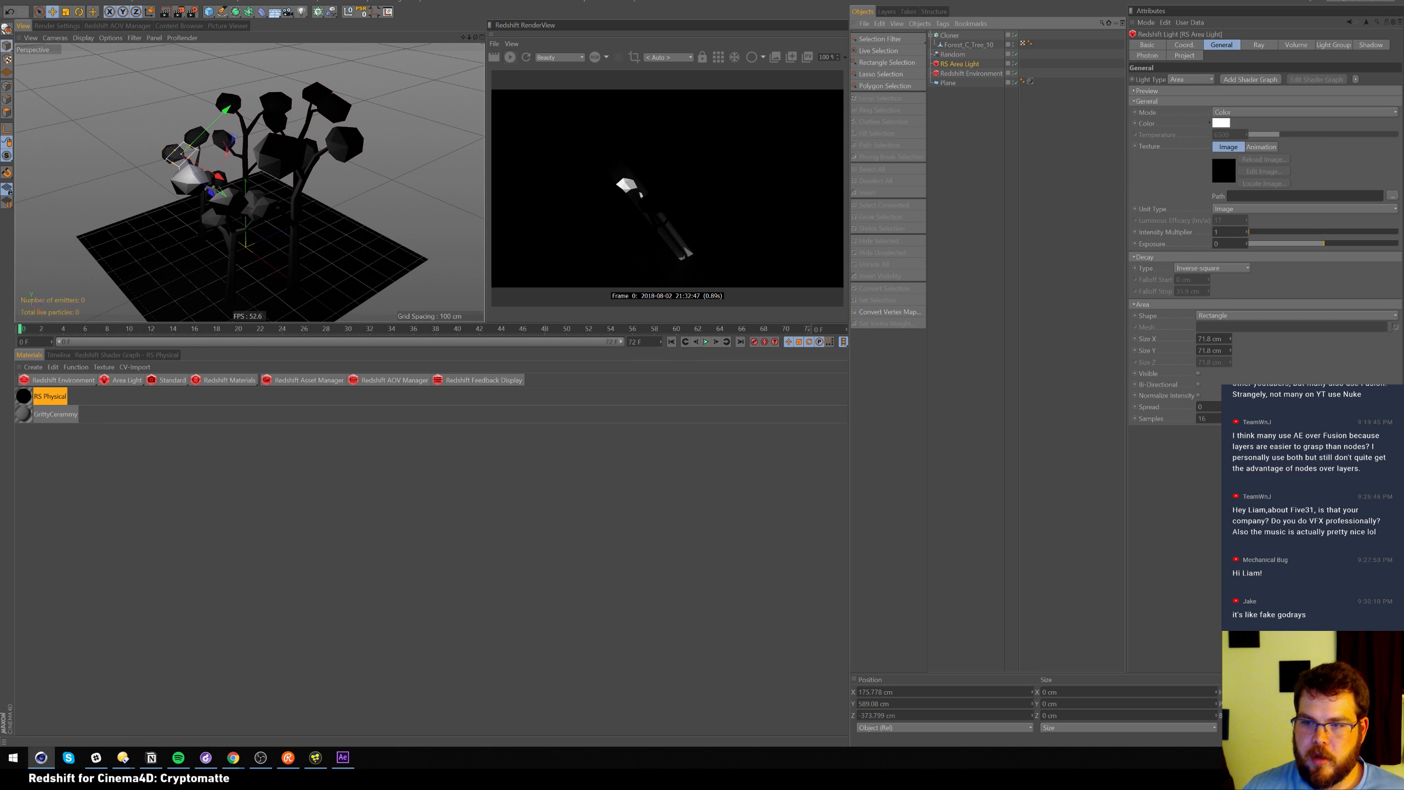
{"action": "left_click_drag", "start_coordinate": [1260, 406], "coordinate": [1362, 406]}
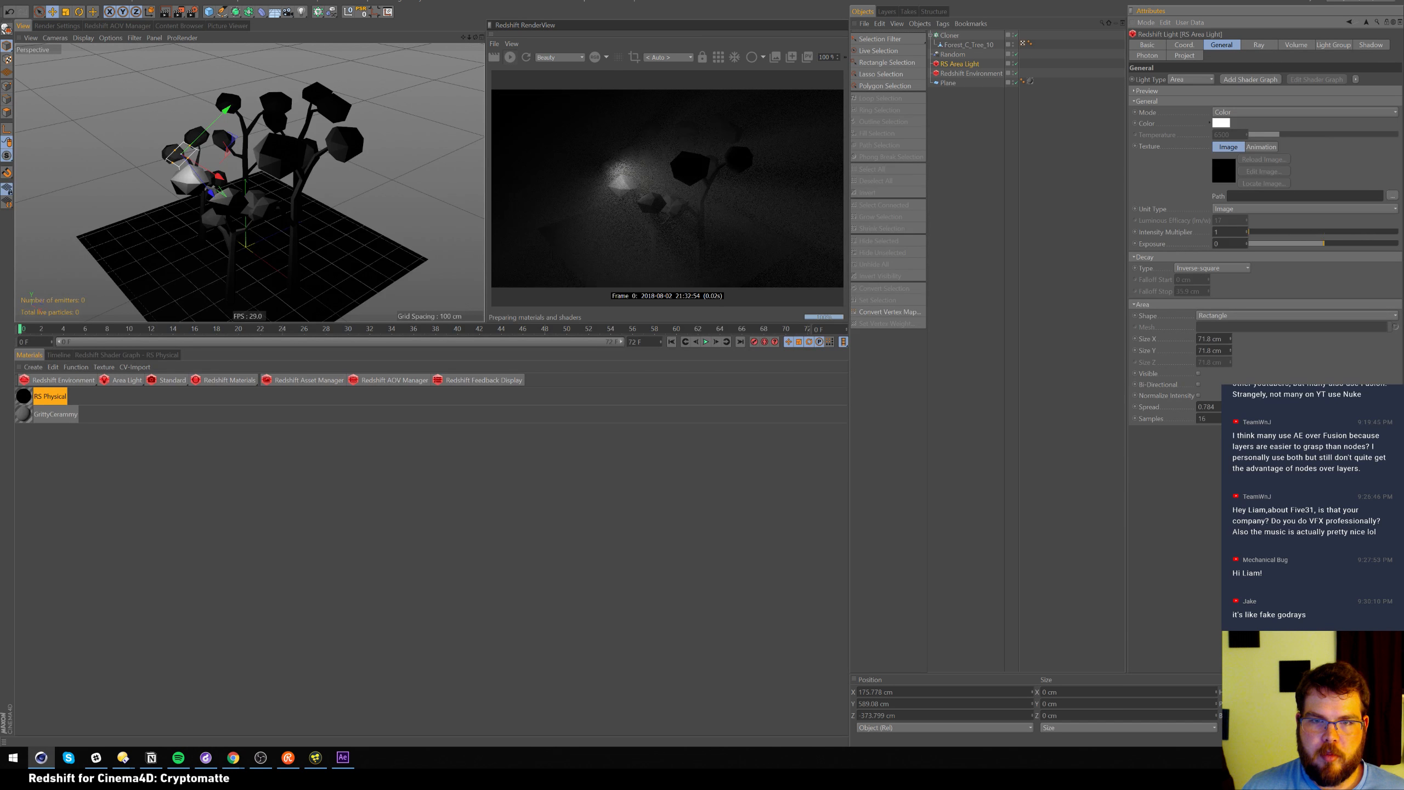
{"action": "left_click_drag", "start_coordinate": [328, 226], "coordinate": [240, 214], "text": "alt"}
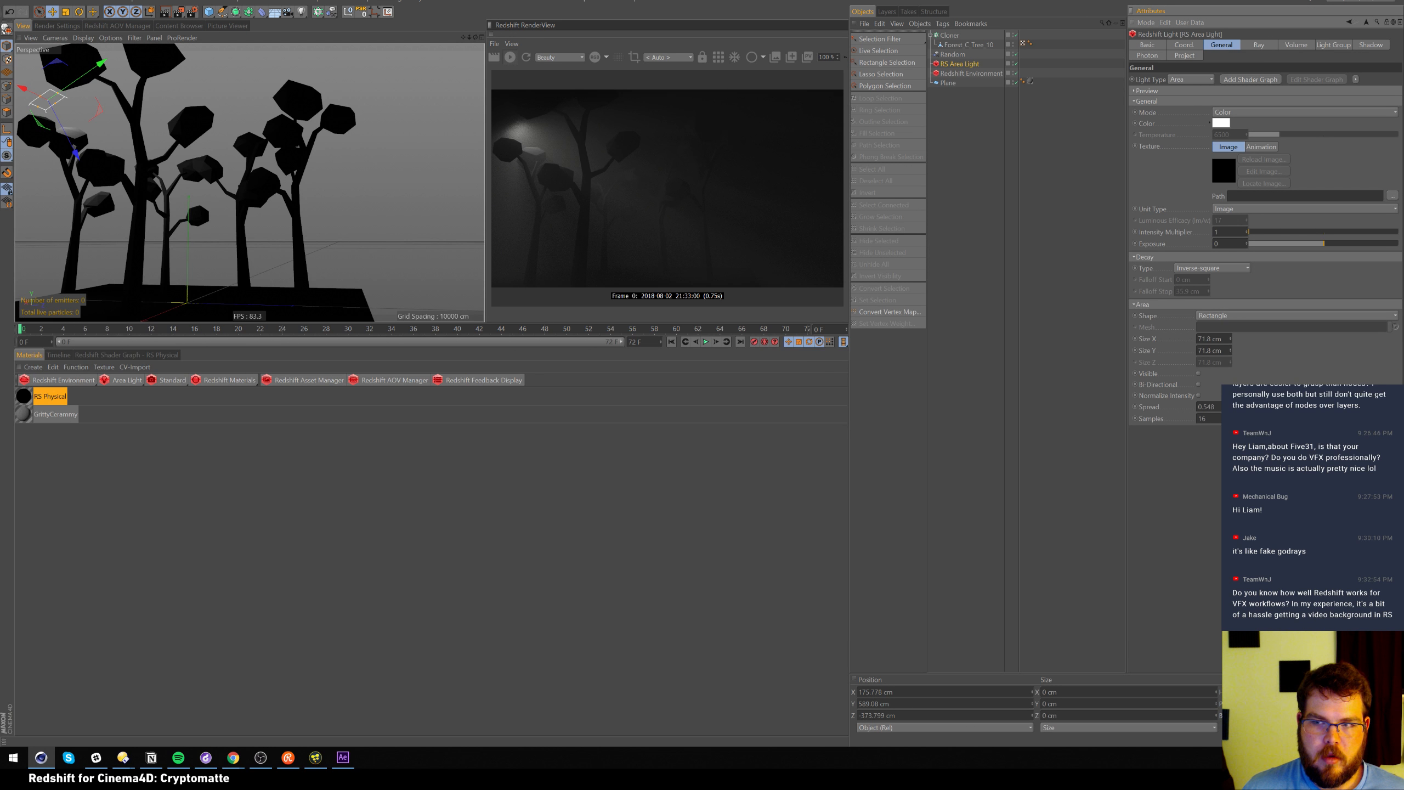
{"action": "left_click_drag", "start_coordinate": [1327, 406], "coordinate": [1316, 406]}
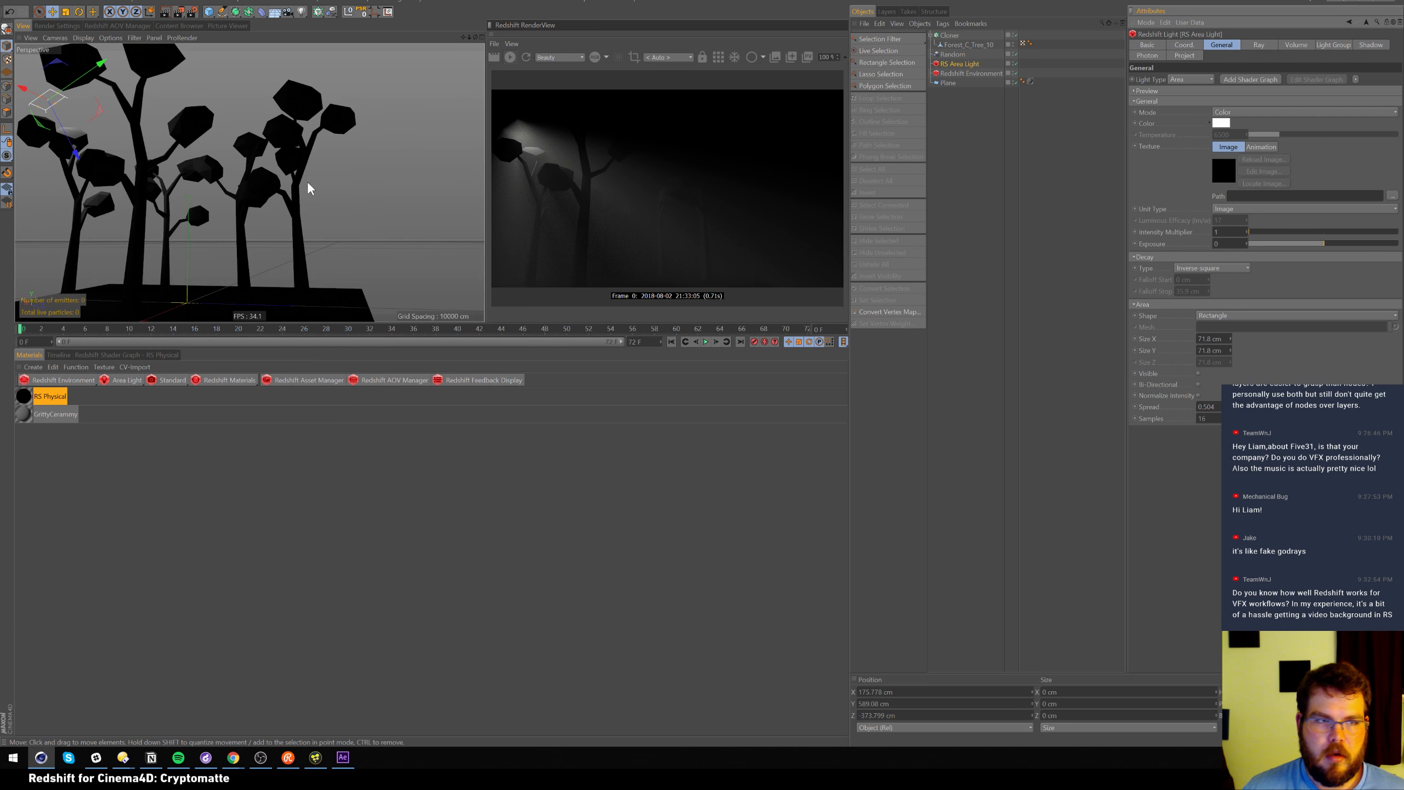
{"action": "left_click_drag", "start_coordinate": [63, 140], "coordinate": [5, 57]}
{"action": "left_click_drag", "start_coordinate": [1316, 406], "coordinate": [1277, 406]}
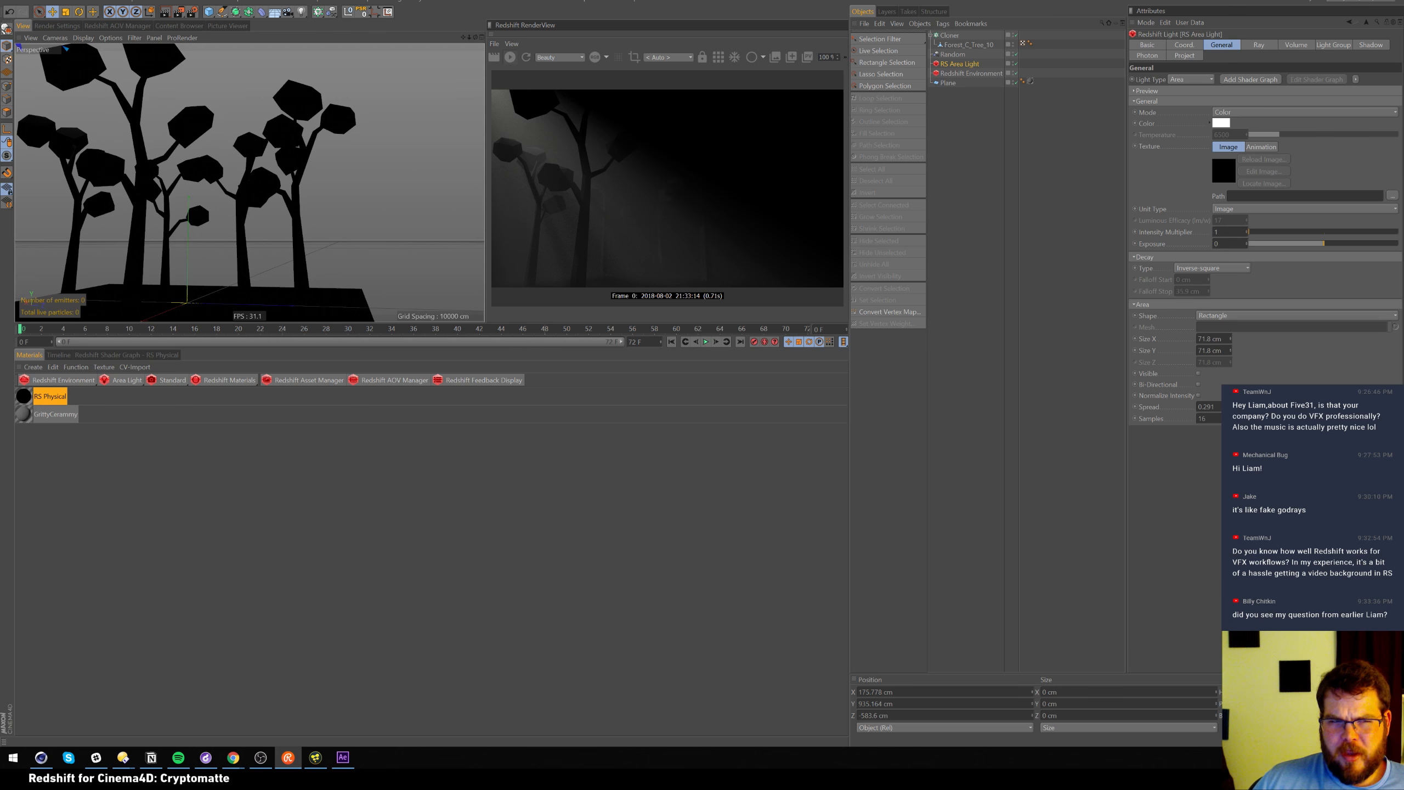
Return to Cinema 4D and switch to the Scale tool
{"action": "key", "text": "alt+Tab"}
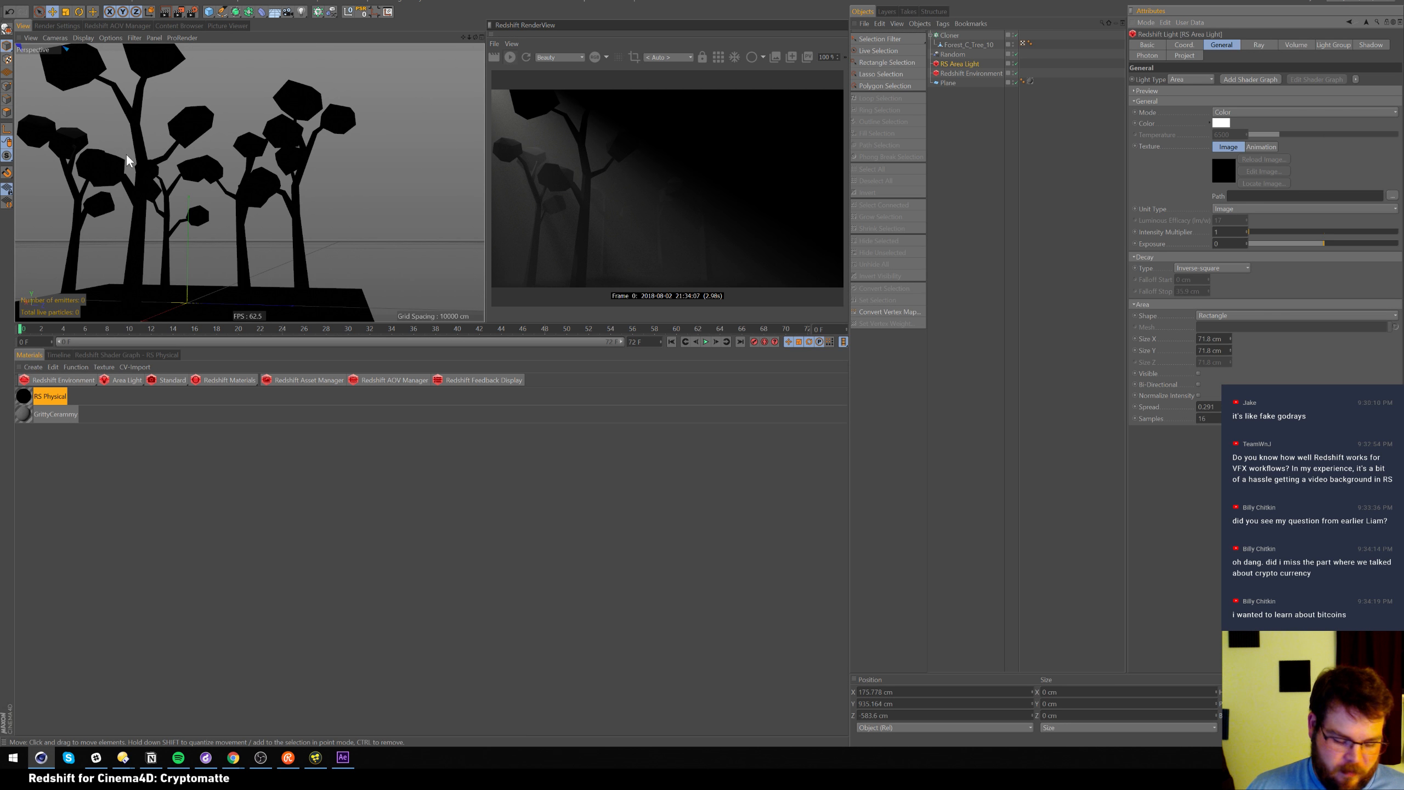
{"action": "key", "text": "t"}
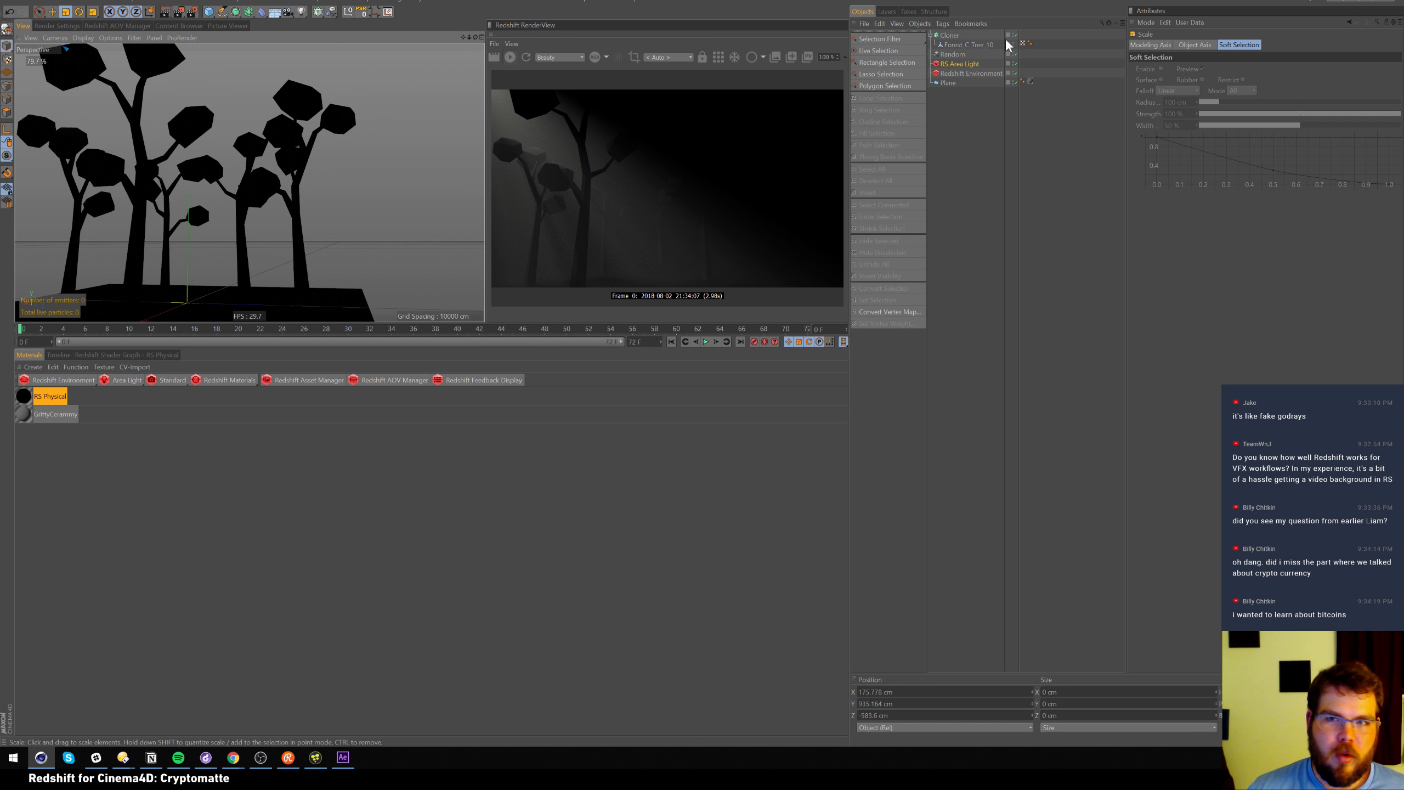
Set the RS Area Light's Size X and Y to 35 cm and restart the Redshift preview
{"action": "left_click", "coordinate": [964, 64]}
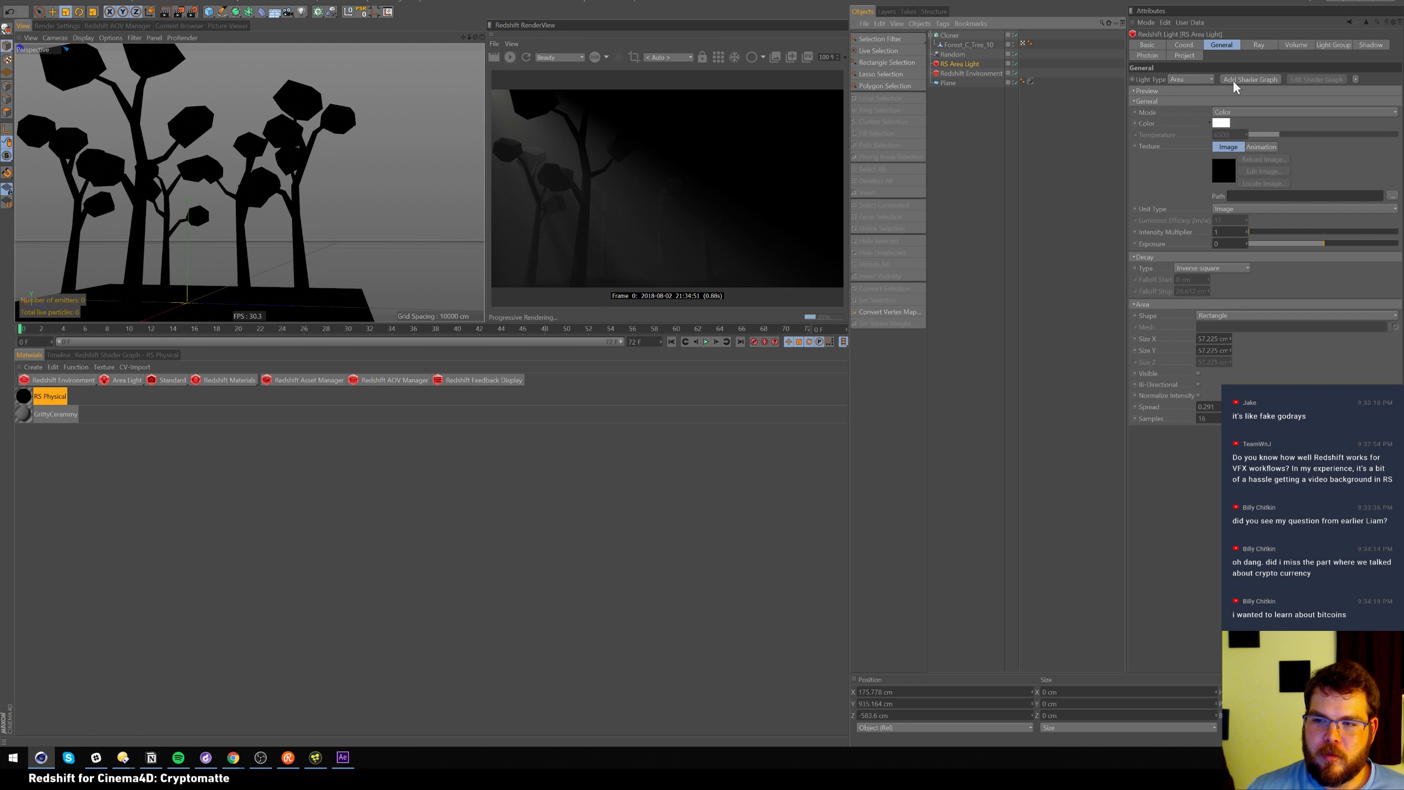
{"action": "double_click", "coordinate": [1212, 338]}
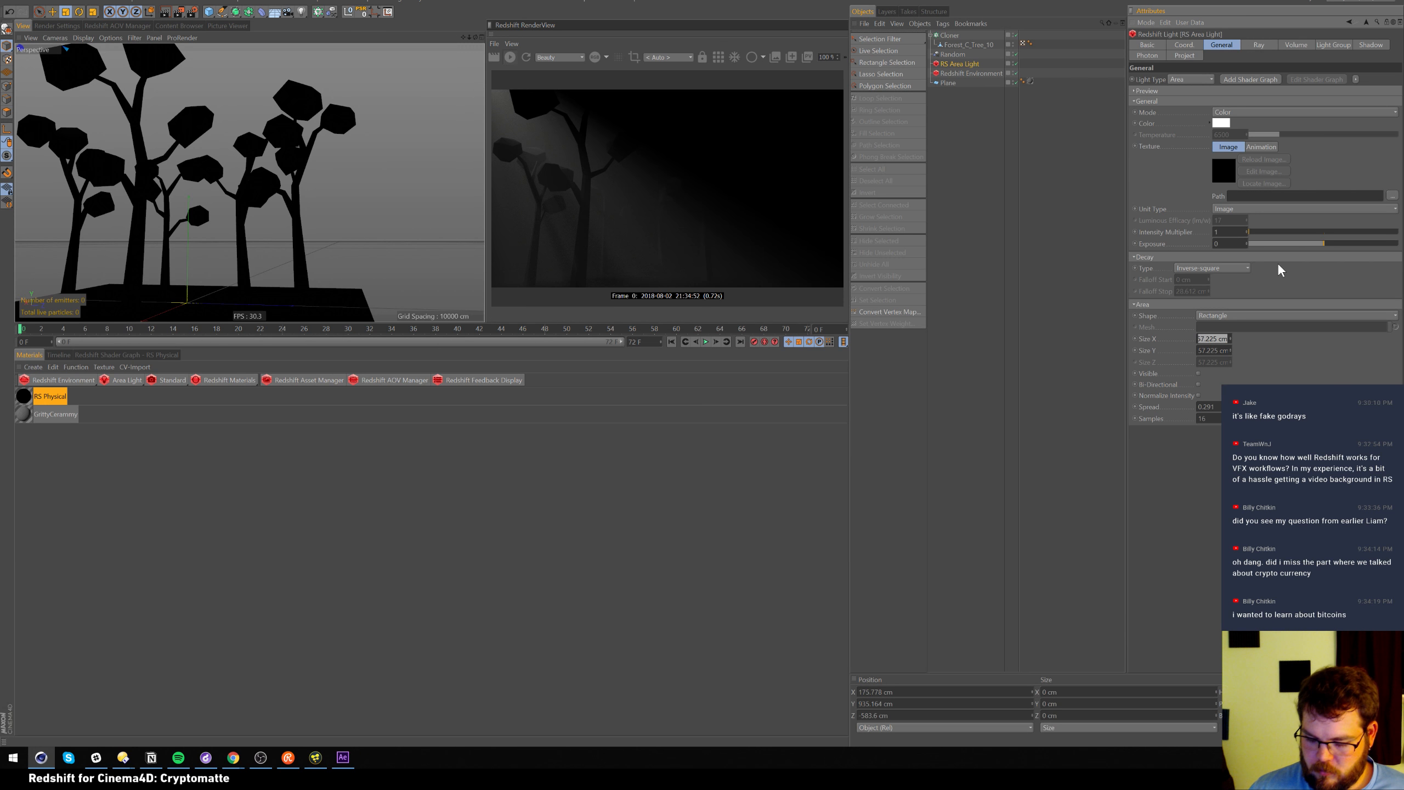
{"action": "type", "text": "35"}
{"action": "key", "text": "Tab"}
{"action": "type", "text": "35"}
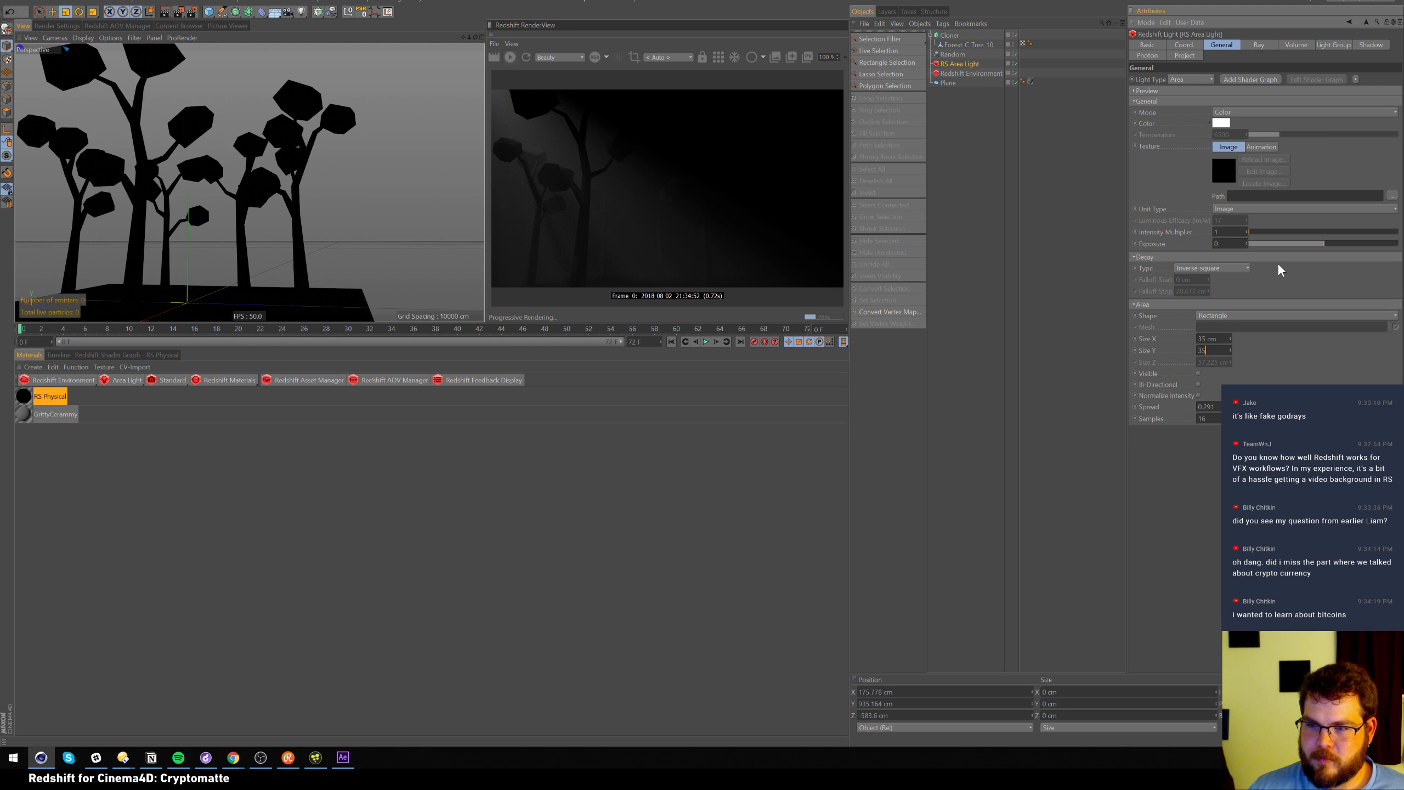
{"action": "key", "text": "Return"}
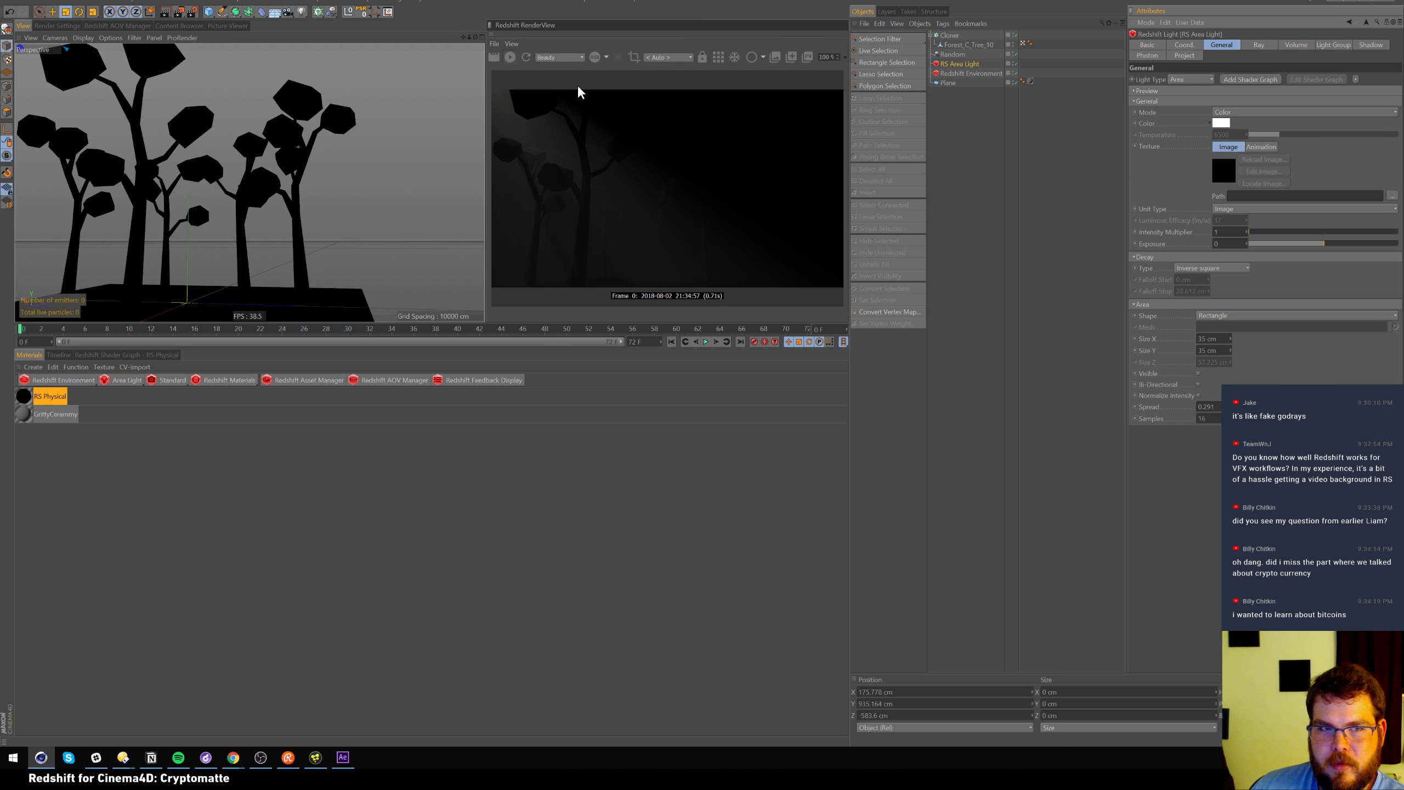
{"action": "left_click", "coordinate": [510, 58]}
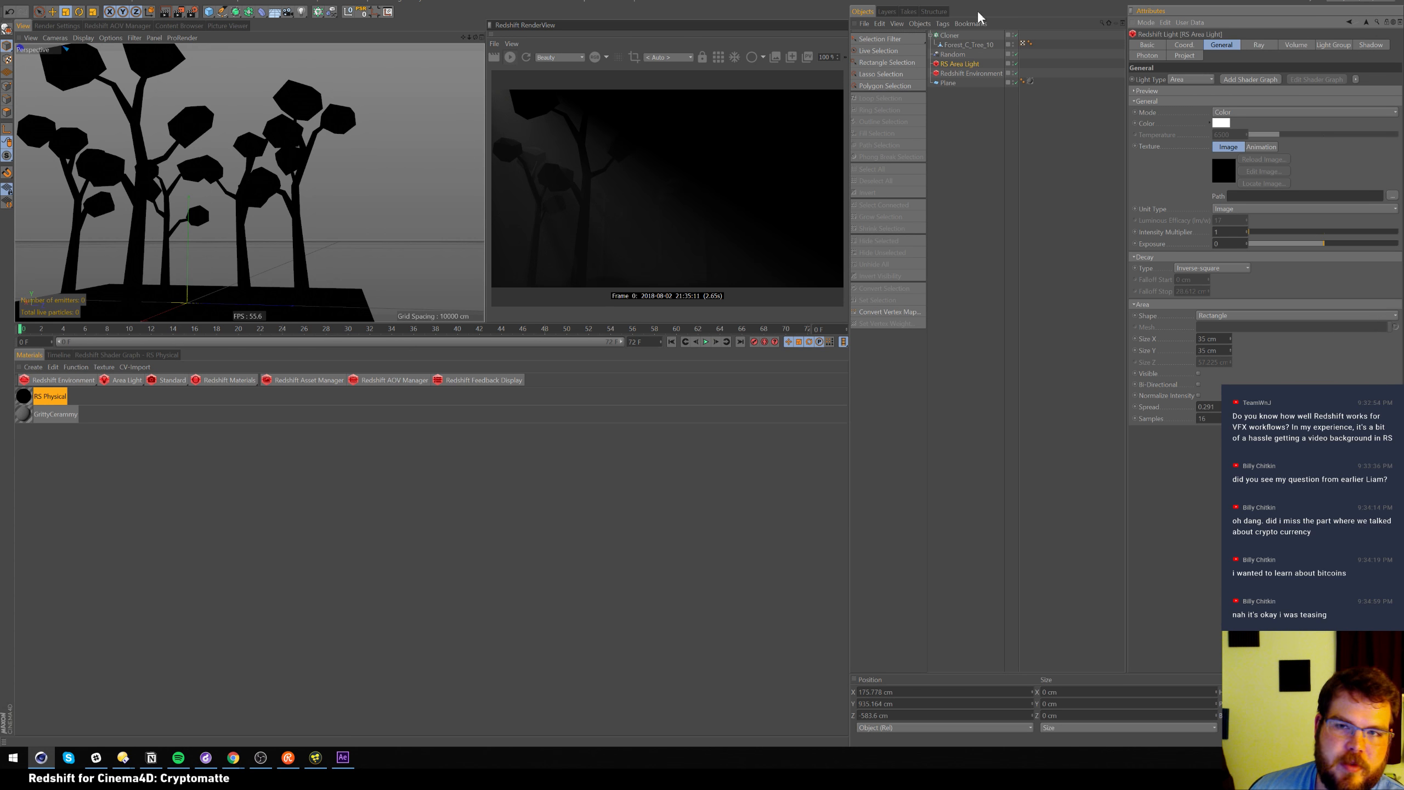
Delete only the RS Area Light and Redshift Environment, after undoing two broader deletions
{"action": "left_click_drag", "start_coordinate": [965, 105], "coordinate": [943, 37]}
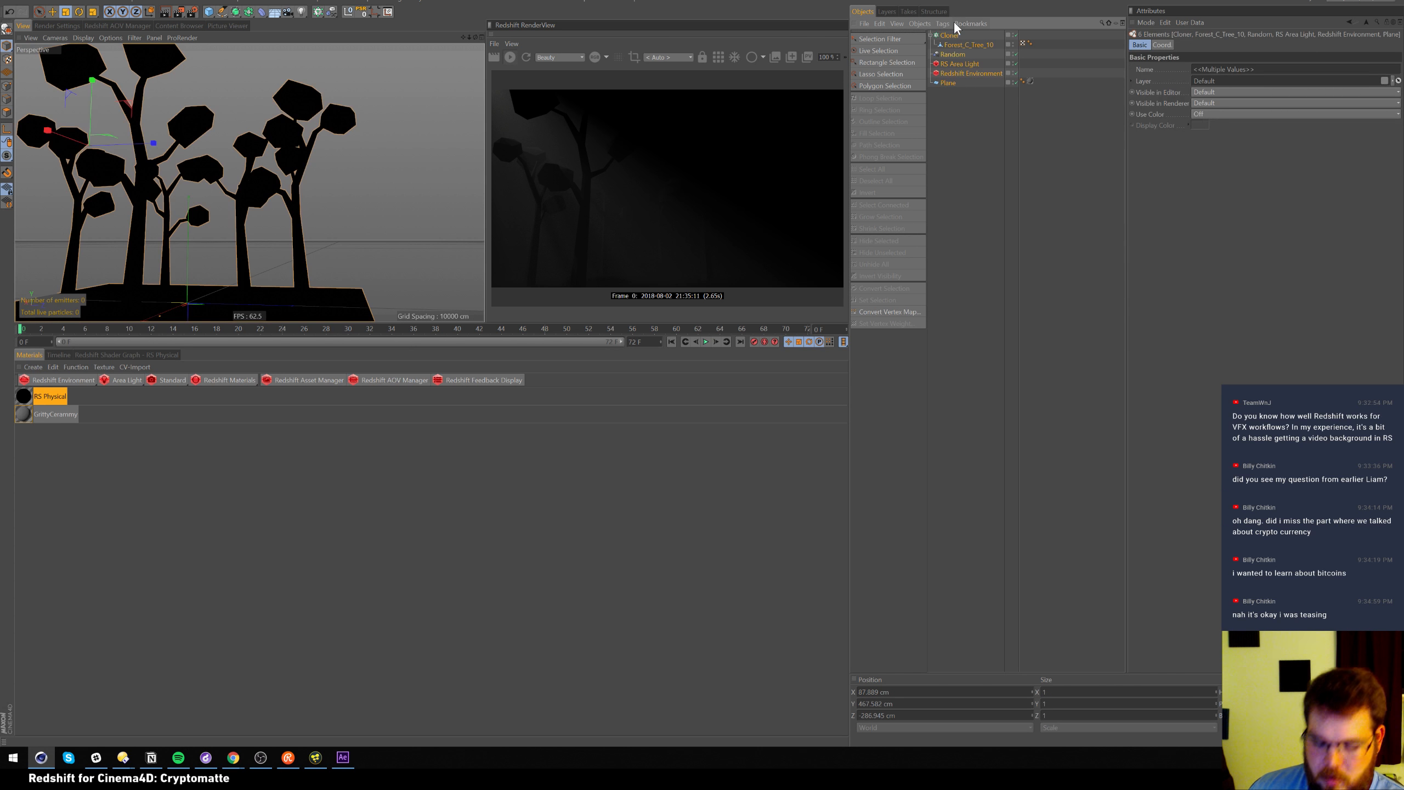
{"action": "key", "text": "Delete"}
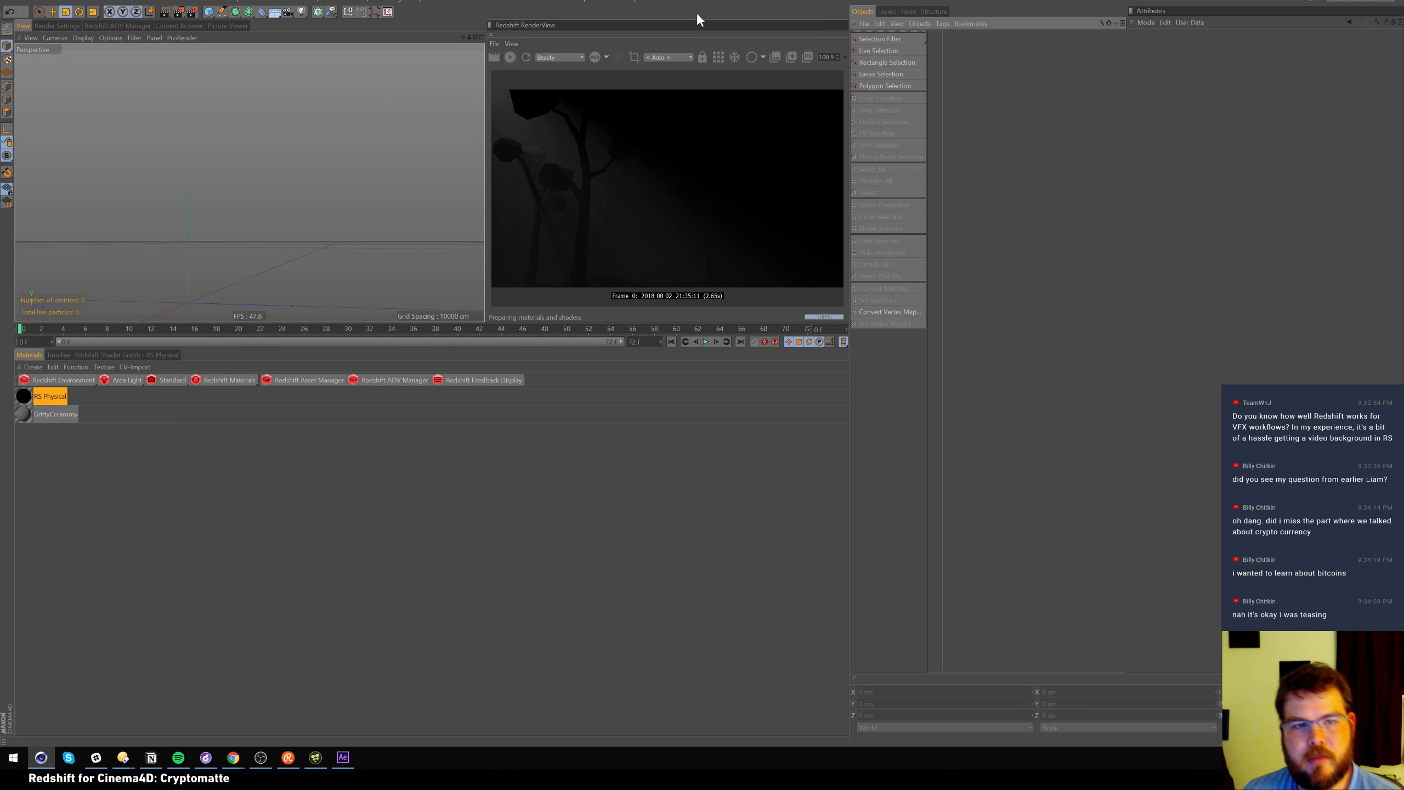
{"action": "key", "text": "ctrl+z"}
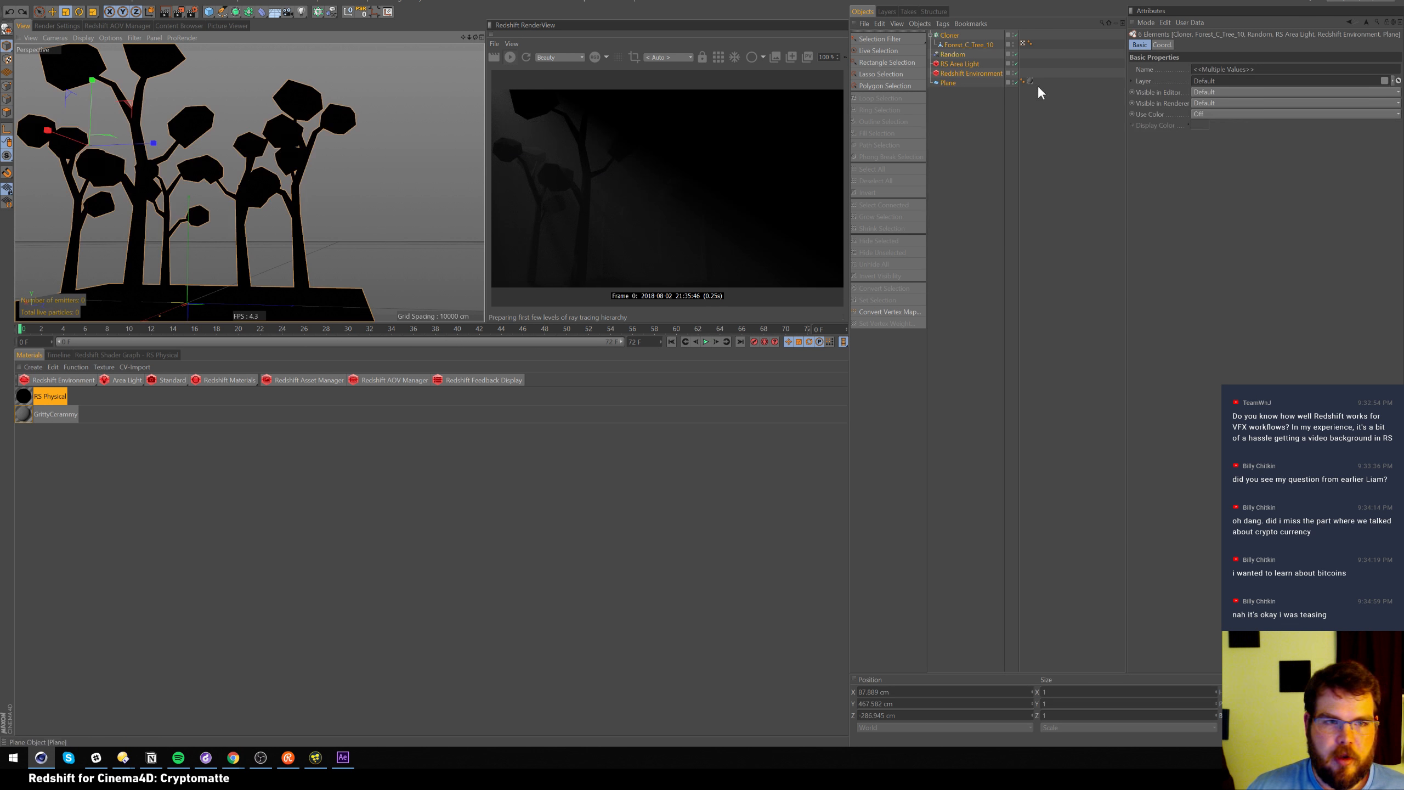
{"action": "left_click_drag", "start_coordinate": [968, 110], "coordinate": [953, 53]}
{"action": "key", "text": "Delete"}
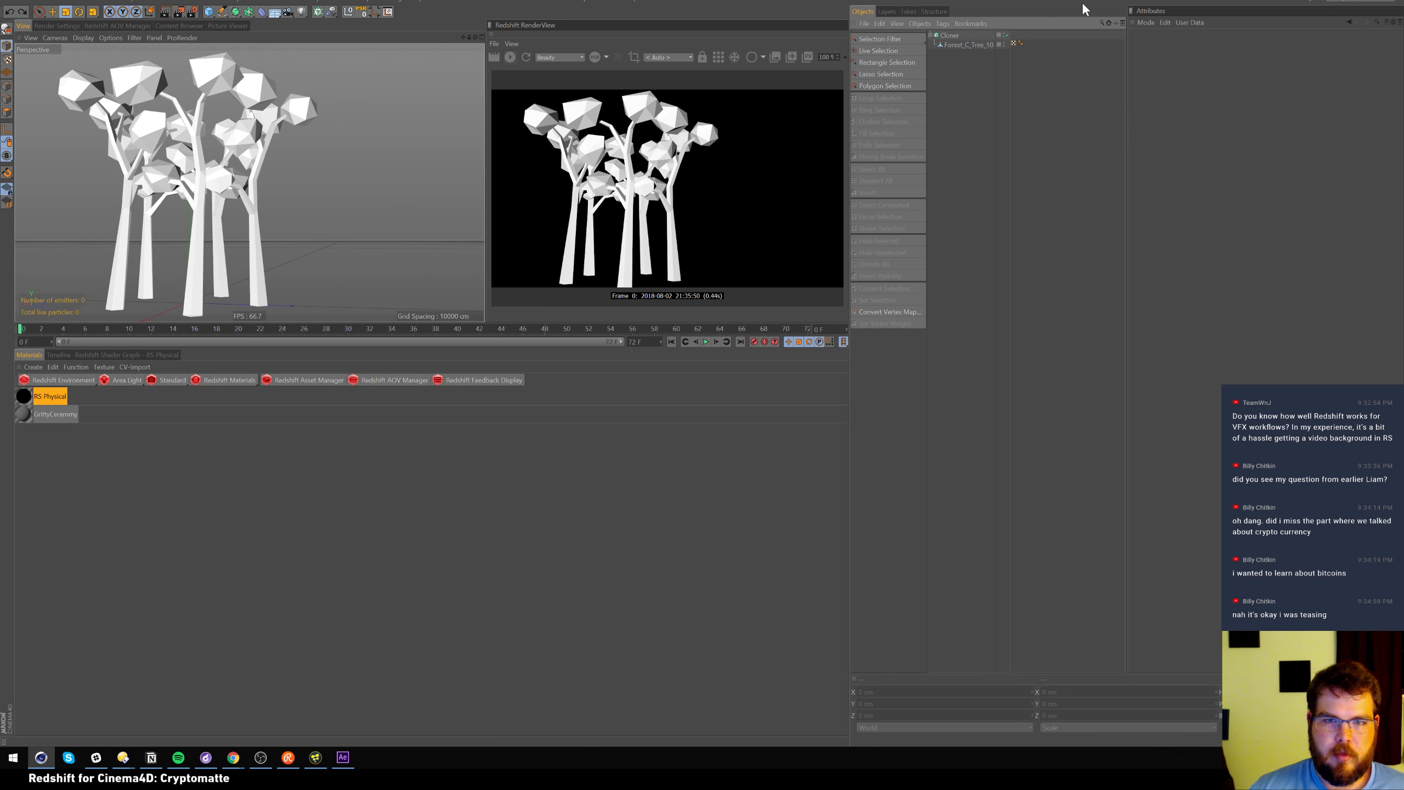
{"action": "key", "text": "ctrl+z"}
{"action": "left_click", "coordinate": [970, 73]}
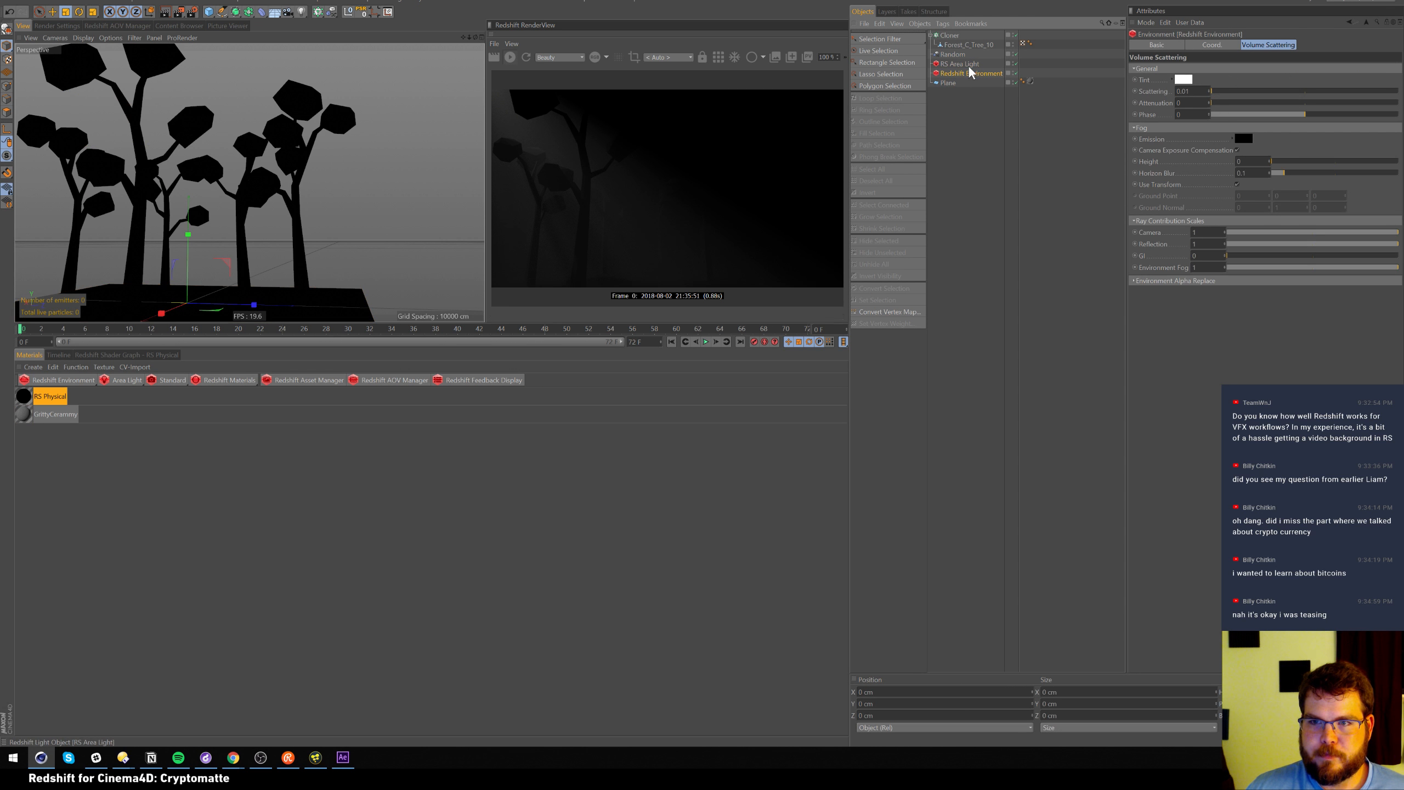
{"action": "left_click", "coordinate": [966, 64], "text": "ctrl"}
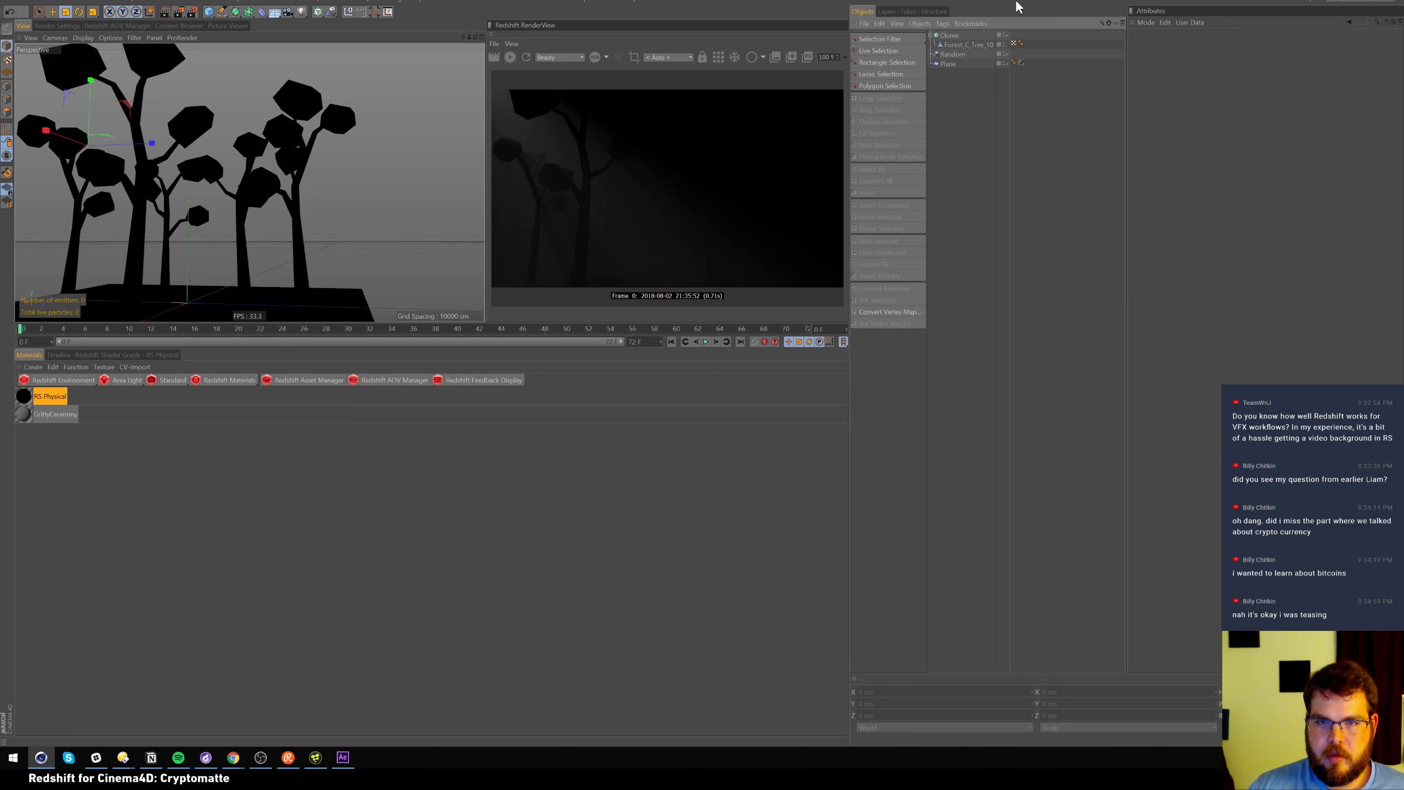
{"action": "key", "text": "Delete"}
Orbit and dolly the viewport to frame the white tree ring
{"action": "right_click_drag", "start_coordinate": [317, 149], "coordinate": [292, 153], "text": "alt"}
{"action": "mouse_move", "coordinate": [248, 161]}
{"action": "left_mouse_down", "text": "alt"}
{"action": "mouse_move", "coordinate": [241, 190]}
{"action": "mouse_move", "coordinate": [241, 138]}
{"action": "left_mouse_up", "text": "alt"}
{"action": "middle_click_drag", "start_coordinate": [241, 138], "coordinate": [239, 82], "text": "alt"}
{"action": "right_click_drag", "start_coordinate": [239, 83], "coordinate": [210, 83], "text": "alt"}
{"action": "middle_click_drag", "start_coordinate": [210, 82], "coordinate": [238, 191], "text": "alt"}
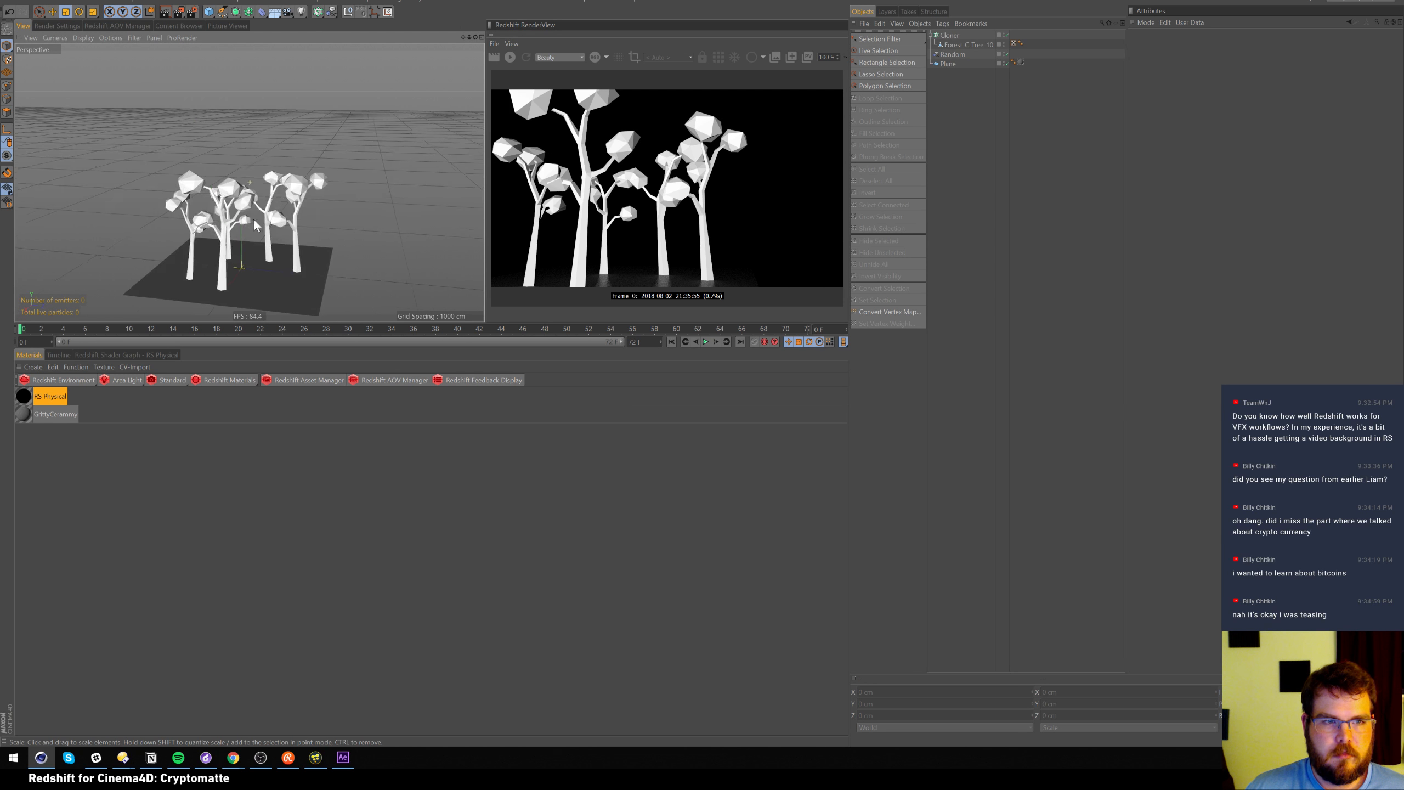
{"action": "middle_click_drag", "start_coordinate": [376, 180], "coordinate": [312, 144], "text": "alt"}
{"action": "right_click_drag", "start_coordinate": [312, 145], "coordinate": [360, 167], "text": "alt"}
{"action": "left_click_drag", "start_coordinate": [360, 167], "coordinate": [297, 186], "text": "alt"}
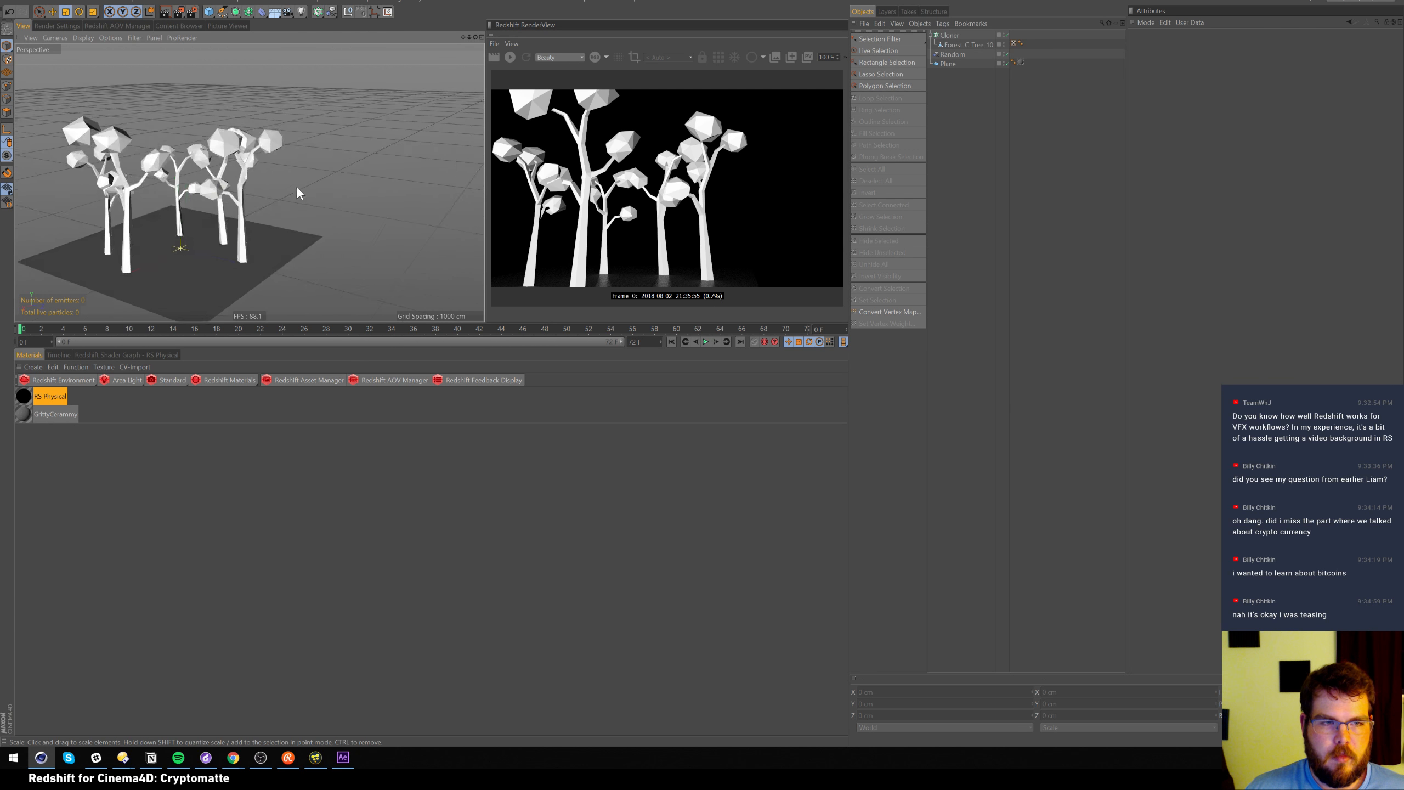
{"action": "middle_click_drag", "start_coordinate": [297, 186], "coordinate": [330, 176], "text": "alt"}
Scale the Plane down slightly to roughly 1041 cm per side
{"action": "left_click", "coordinate": [949, 64]}
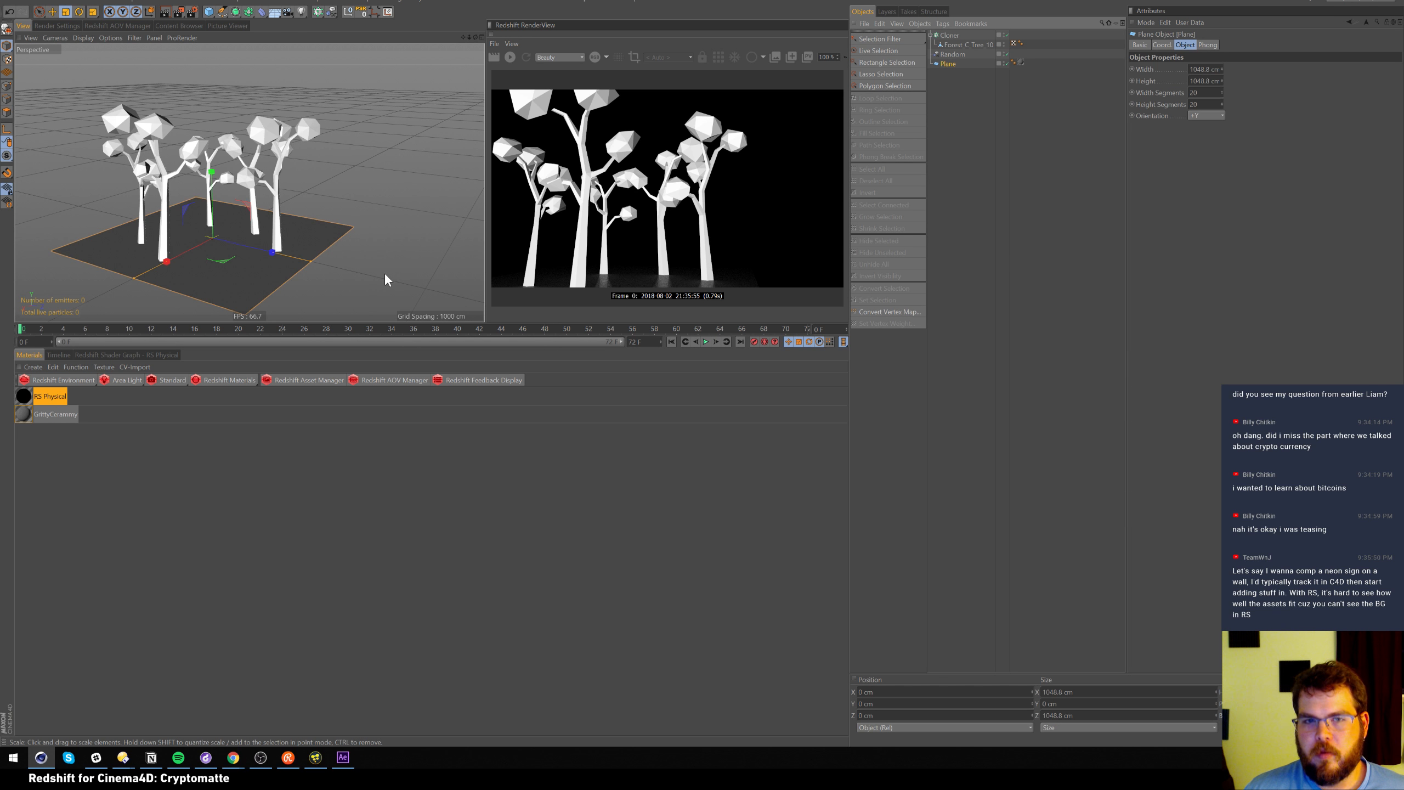
{"action": "left_click_drag", "start_coordinate": [382, 274], "coordinate": [373, 269]}
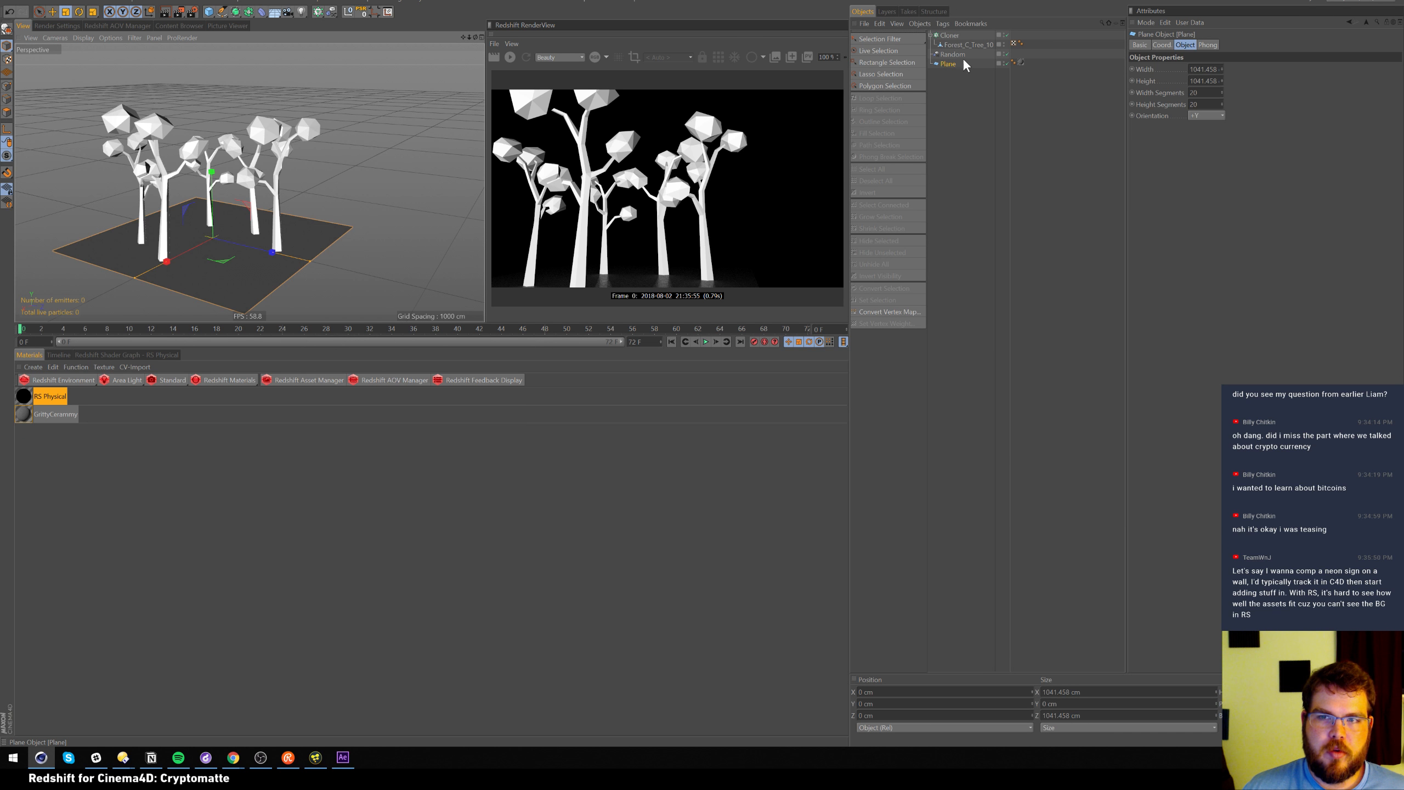
Make the plane 1920 × 1080 cm with +Z orientation and orbit to face it
{"action": "left_click", "coordinate": [1203, 69]}
{"action": "type", "text": "1"}
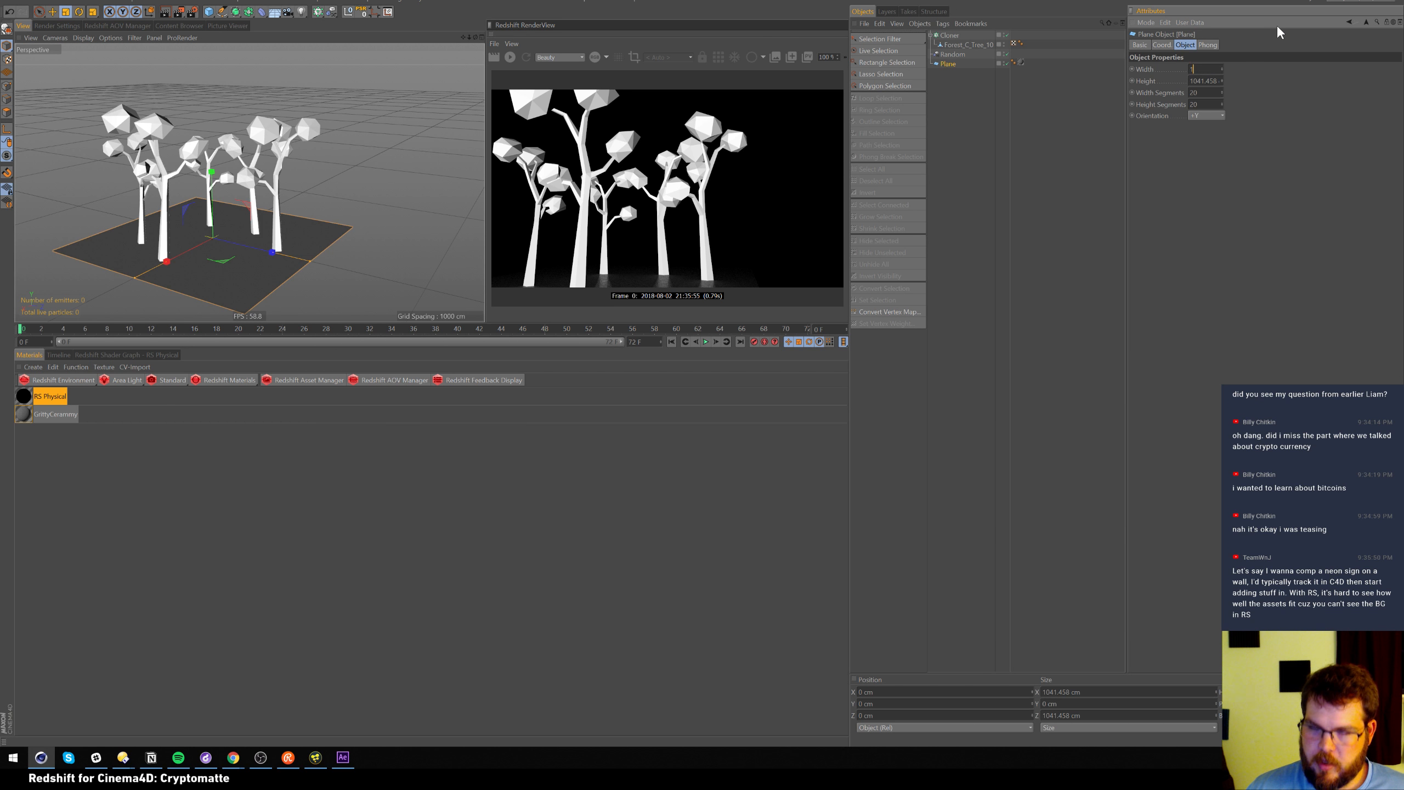
{"action": "type", "text": "920"}
{"action": "key", "text": "Tab"}
{"action": "type", "text": "1080"}
{"action": "key", "text": "Return"}
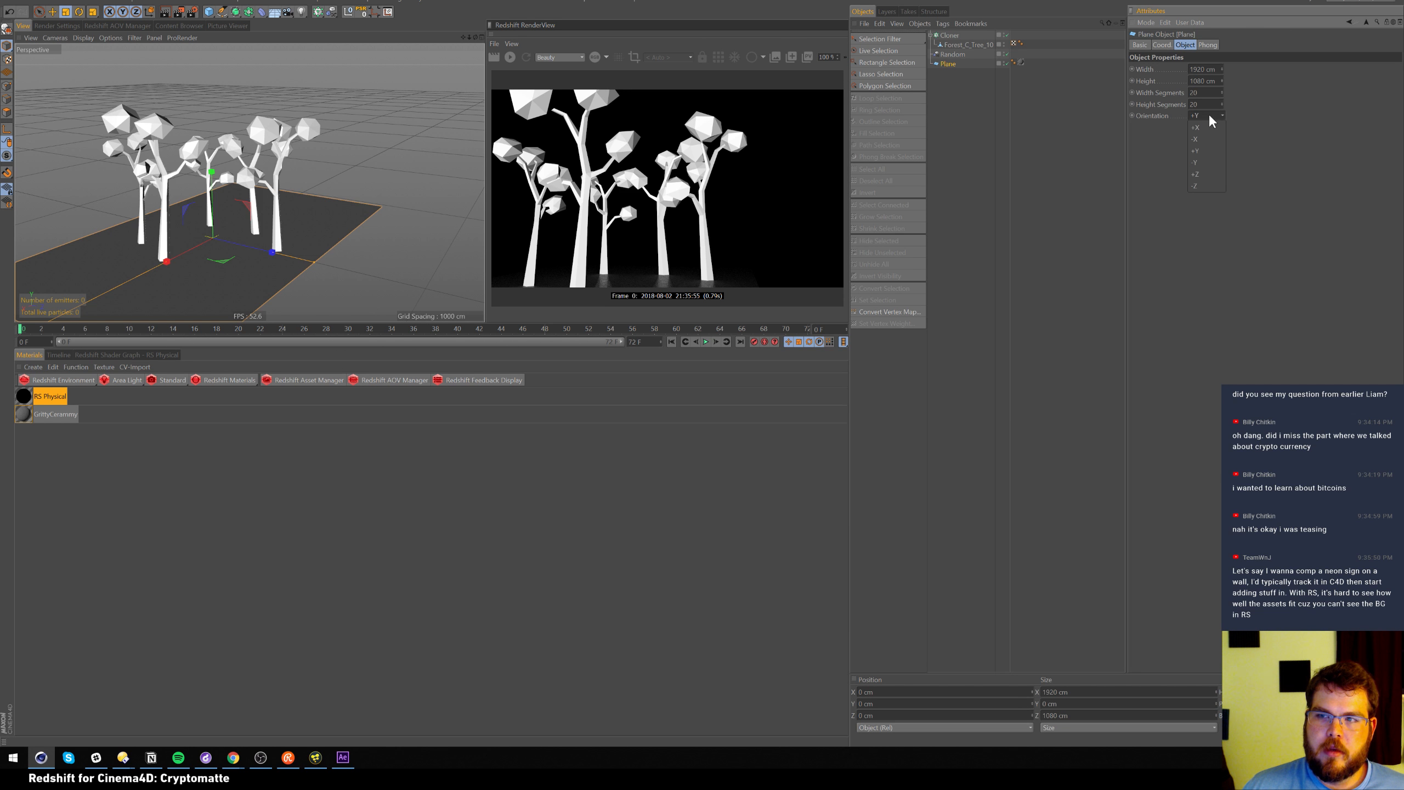
{"action": "left_click", "coordinate": [1195, 174]}
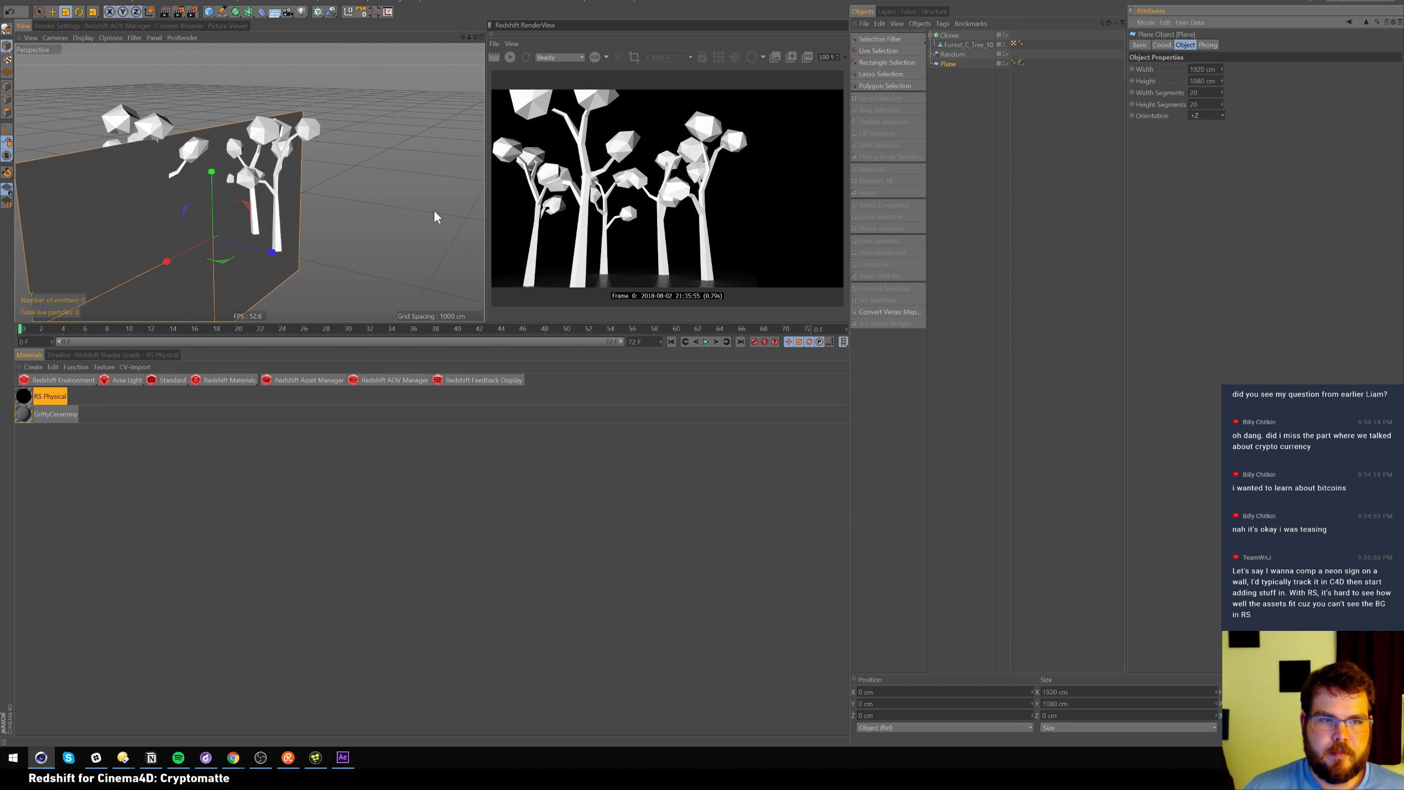
{"action": "left_click_drag", "start_coordinate": [420, 210], "coordinate": [311, 225], "text": "alt"}
{"action": "middle_click_drag", "start_coordinate": [258, 226], "coordinate": [270, 183], "text": "alt"}
{"action": "scroll", "coordinate": [292, 160], "scroll_direction": "down", "scroll_amount": 4}
{"action": "mouse_move", "coordinate": [276, 207]}
{"action": "left_mouse_down", "text": "alt"}
{"action": "mouse_move", "coordinate": [272, 181]}
{"action": "mouse_move", "coordinate": [277, 209]}
{"action": "left_mouse_up", "text": "alt"}
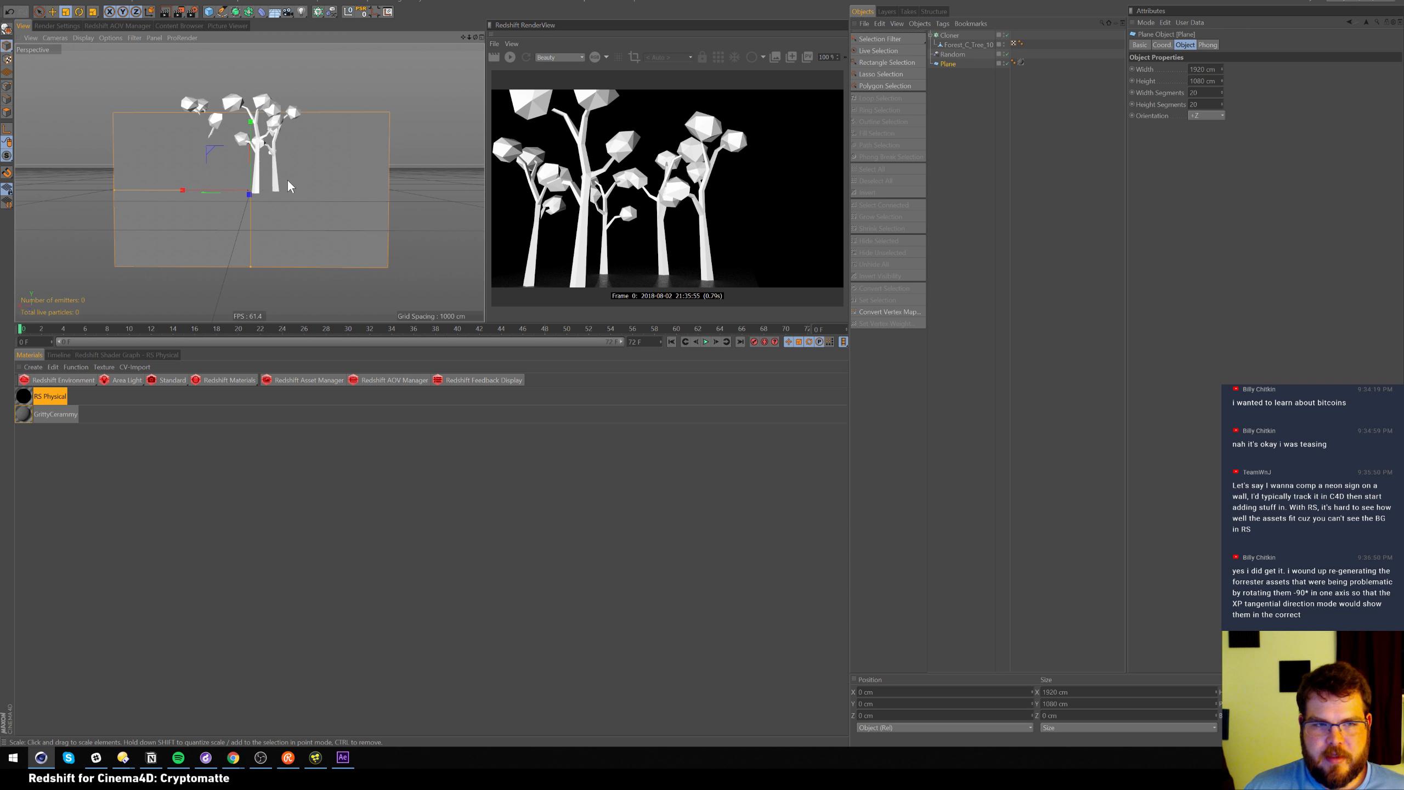
Move the plane back to Z −402 cm behind the trees and add a camera
{"action": "key", "text": "e"}
{"action": "left_click_drag", "start_coordinate": [266, 198], "coordinate": [259, 137], "text": "alt"}
{"action": "scroll", "coordinate": [204, 185], "scroll_direction": "up", "scroll_amount": 5}
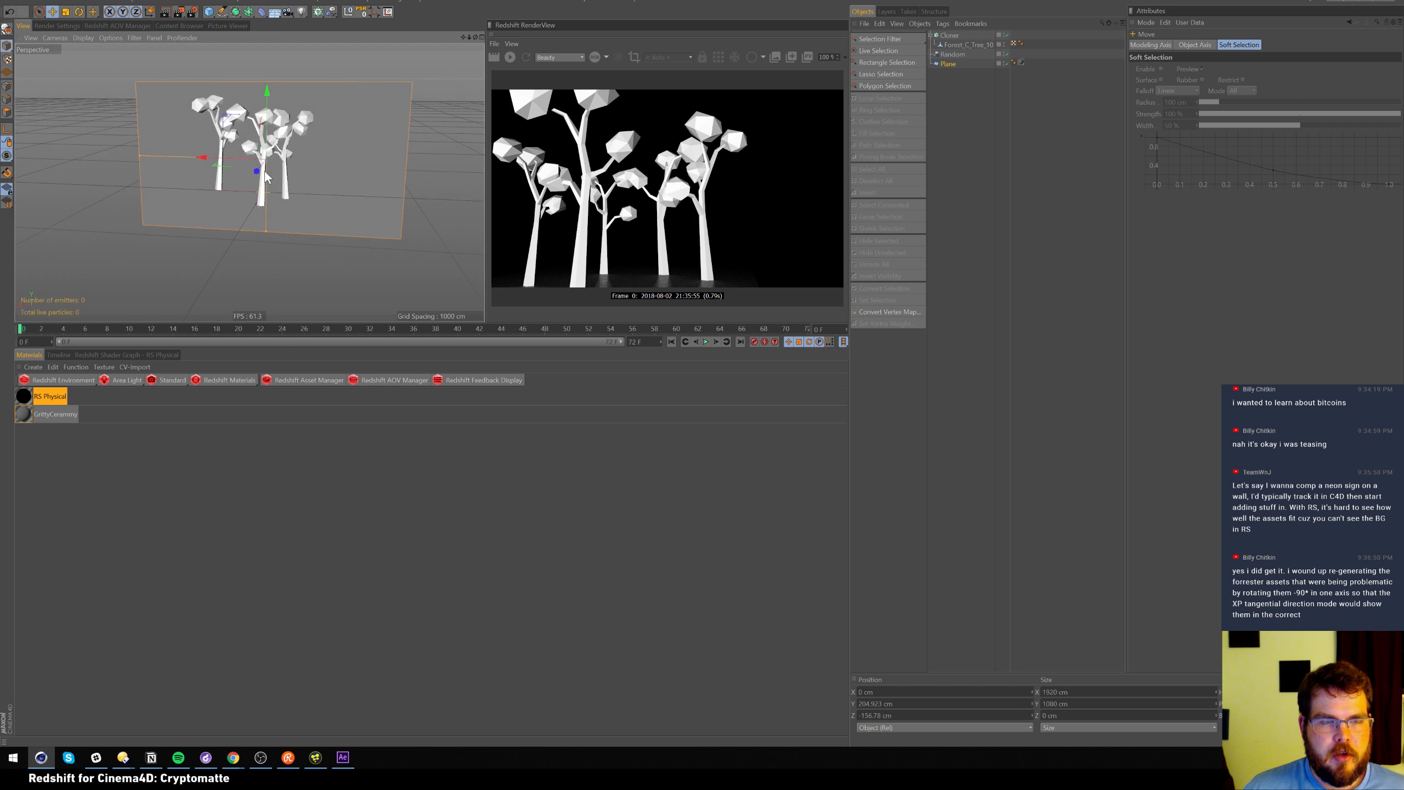
{"action": "scroll", "coordinate": [253, 168], "scroll_direction": "up", "scroll_amount": 2}
{"action": "left_click_drag", "start_coordinate": [255, 169], "coordinate": [219, 180], "text": "alt"}
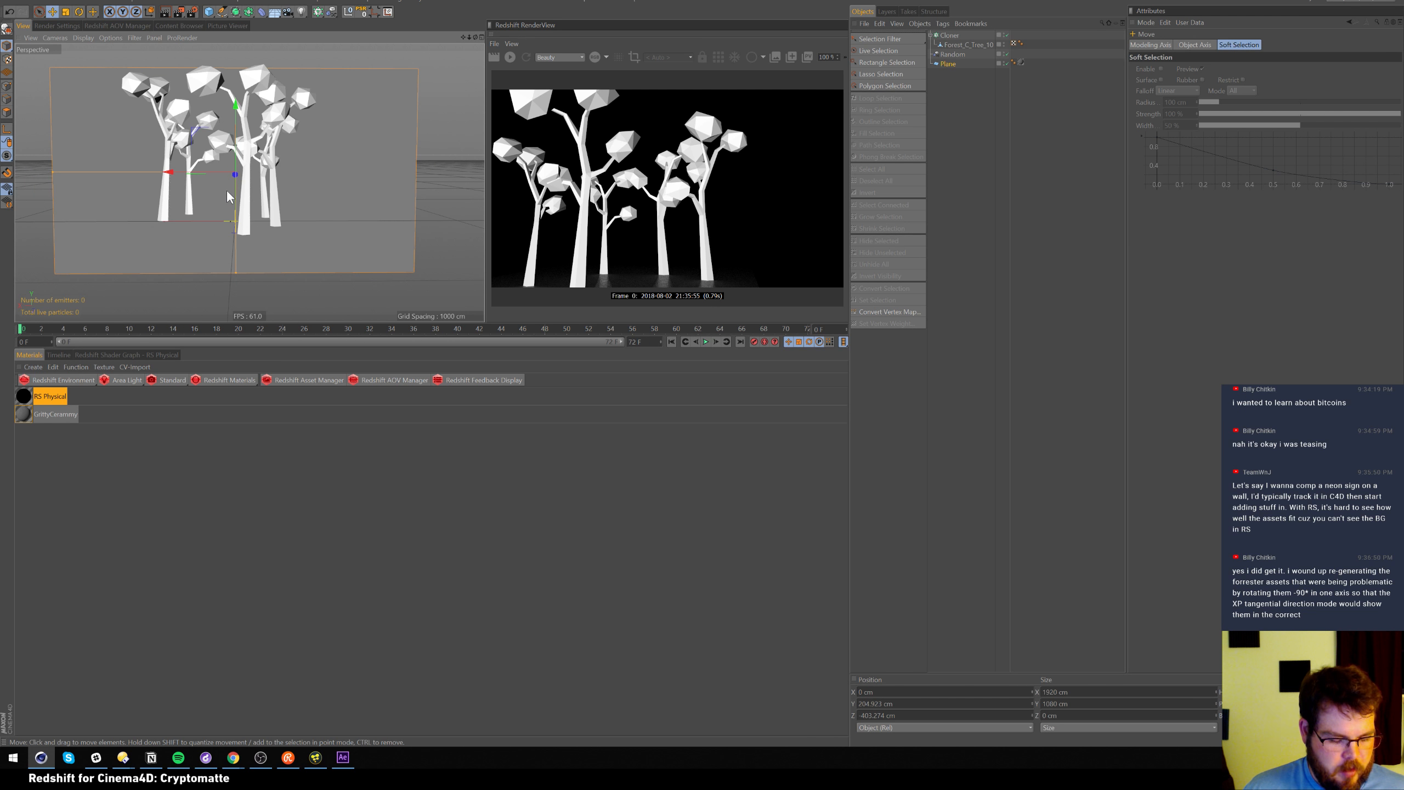
{"action": "scroll", "coordinate": [238, 178], "scroll_direction": "up", "scroll_amount": 1}
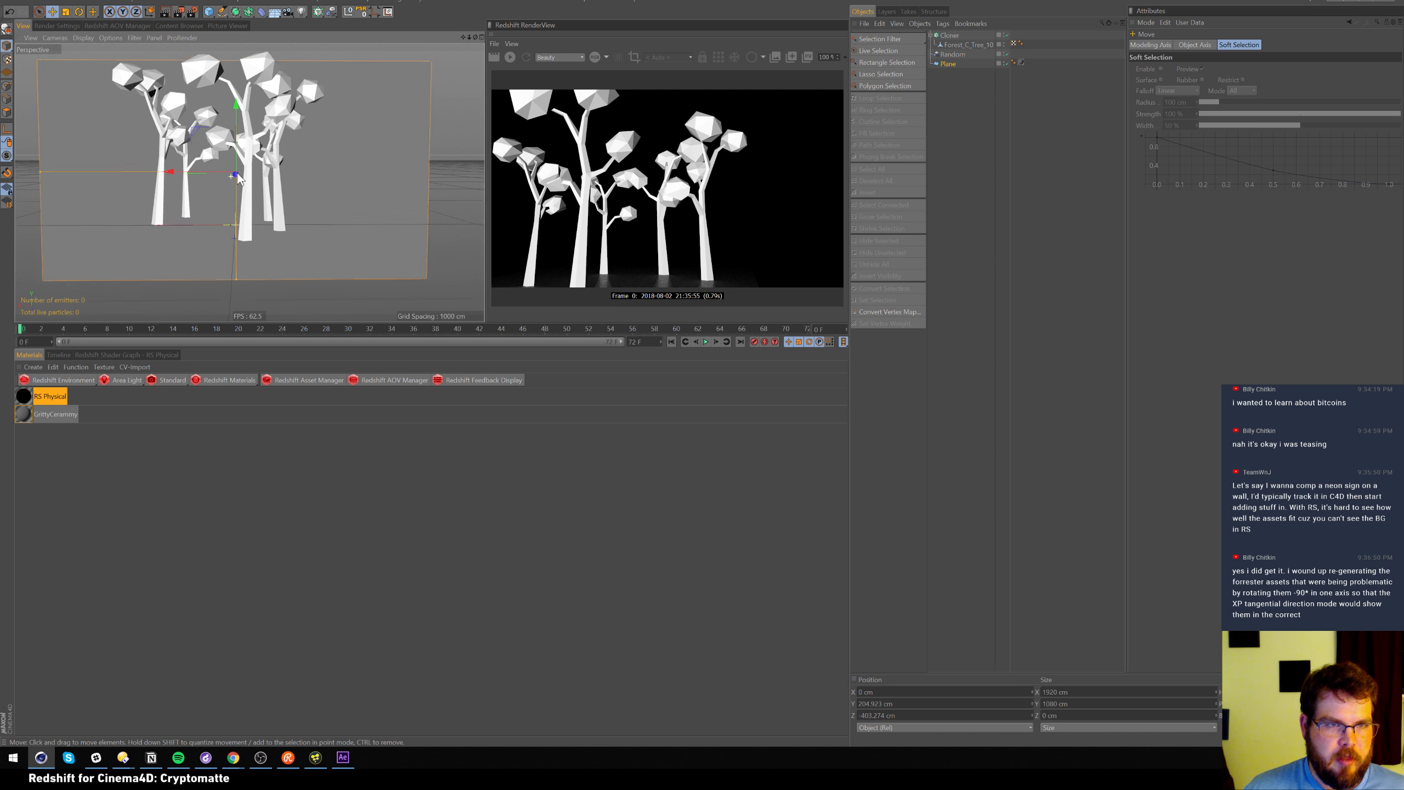
{"action": "scroll", "coordinate": [235, 178], "scroll_direction": "up", "scroll_amount": 4}
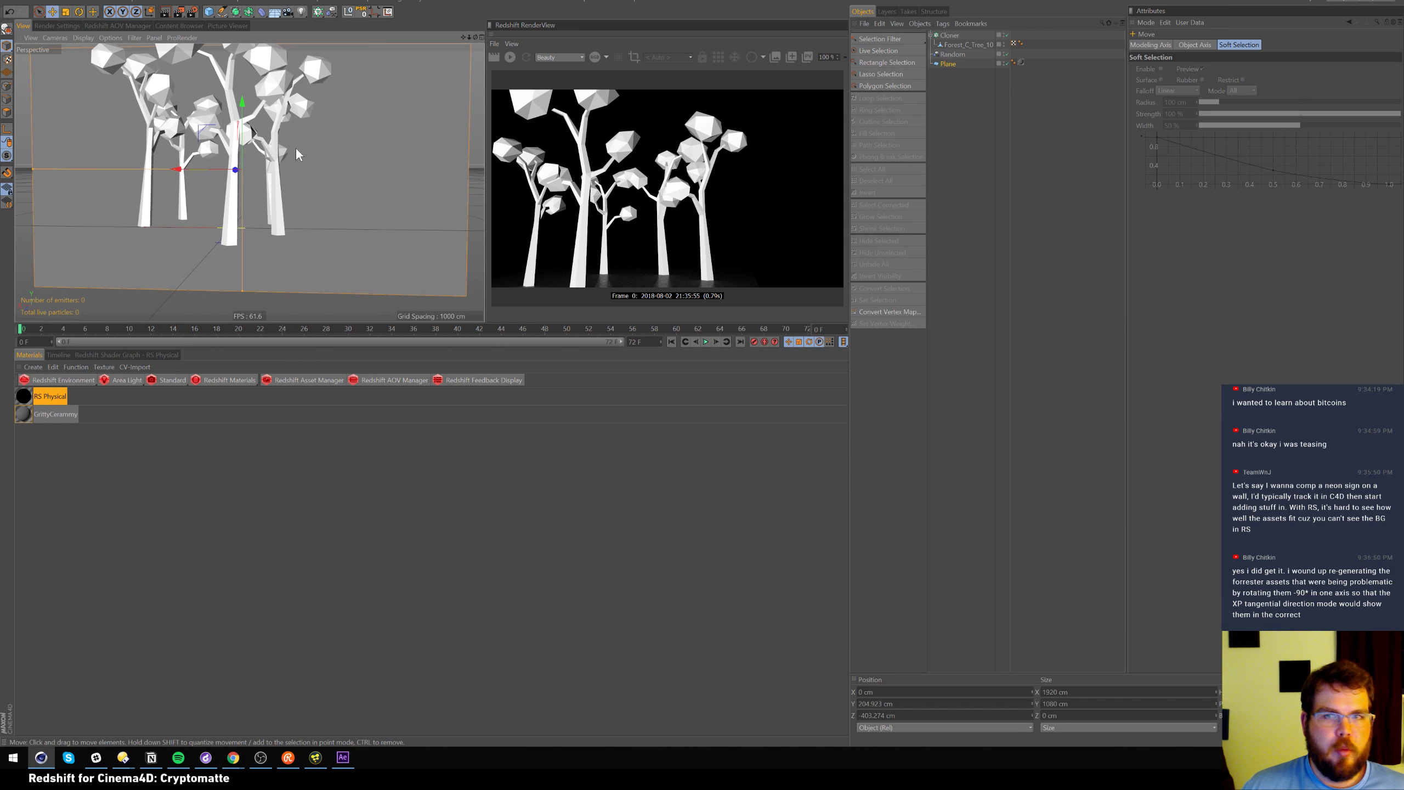
{"action": "left_click", "coordinate": [288, 11]}
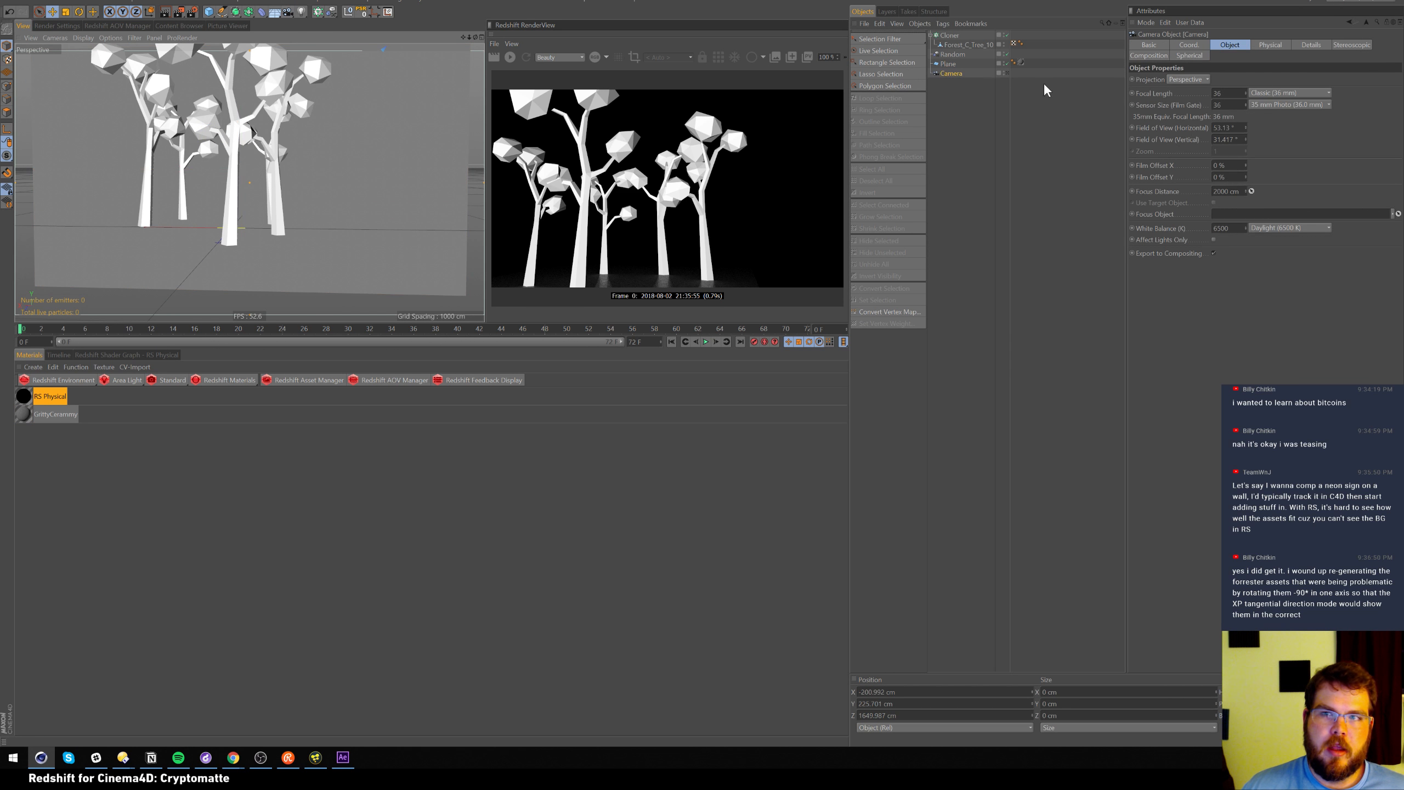
Look through the new camera and zero its position and heading/pitch rotation
{"action": "left_click", "coordinate": [1005, 73]}
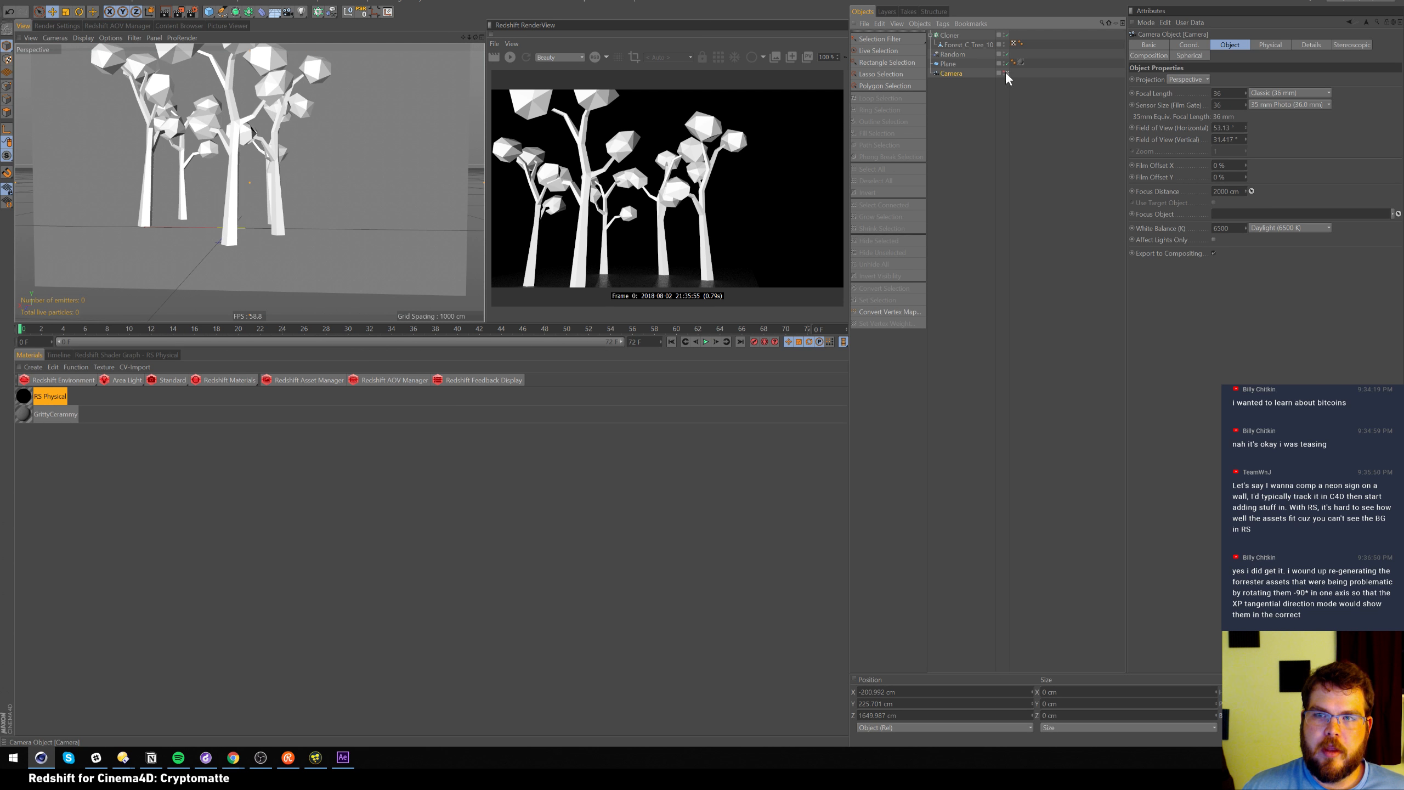
{"action": "left_click", "coordinate": [1189, 46]}
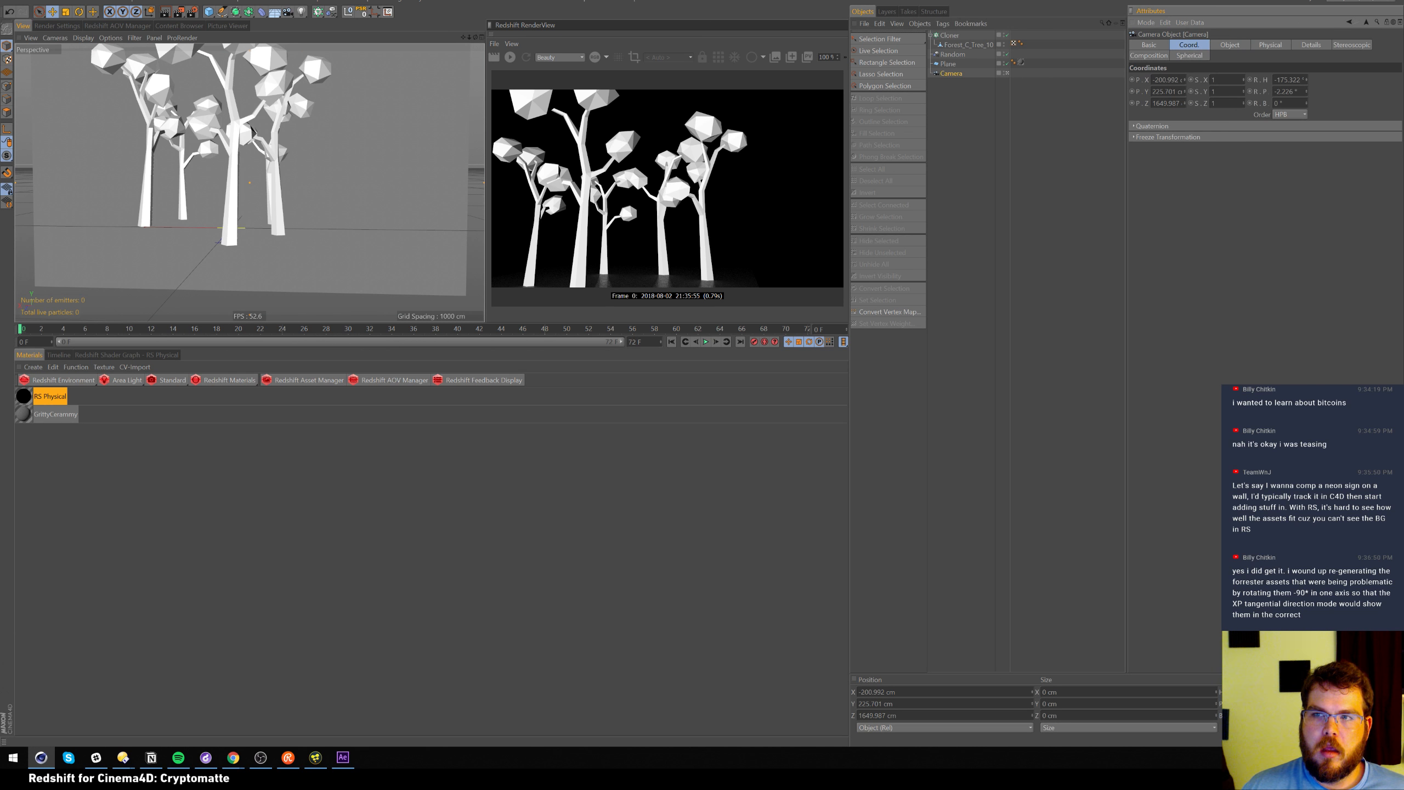
{"action": "key", "text": "ctrl+a"}
{"action": "type", "text": "0"}
{"action": "key", "text": "Tab"}
{"action": "type", "text": "0"}
{"action": "key", "text": "Tab"}
{"action": "type", "text": "0"}
{"action": "key", "text": "Tab"}
{"action": "key", "text": "shift+Tab"}
{"action": "key", "text": "shift+Tab"}
{"action": "key", "text": "shift+Tab"}
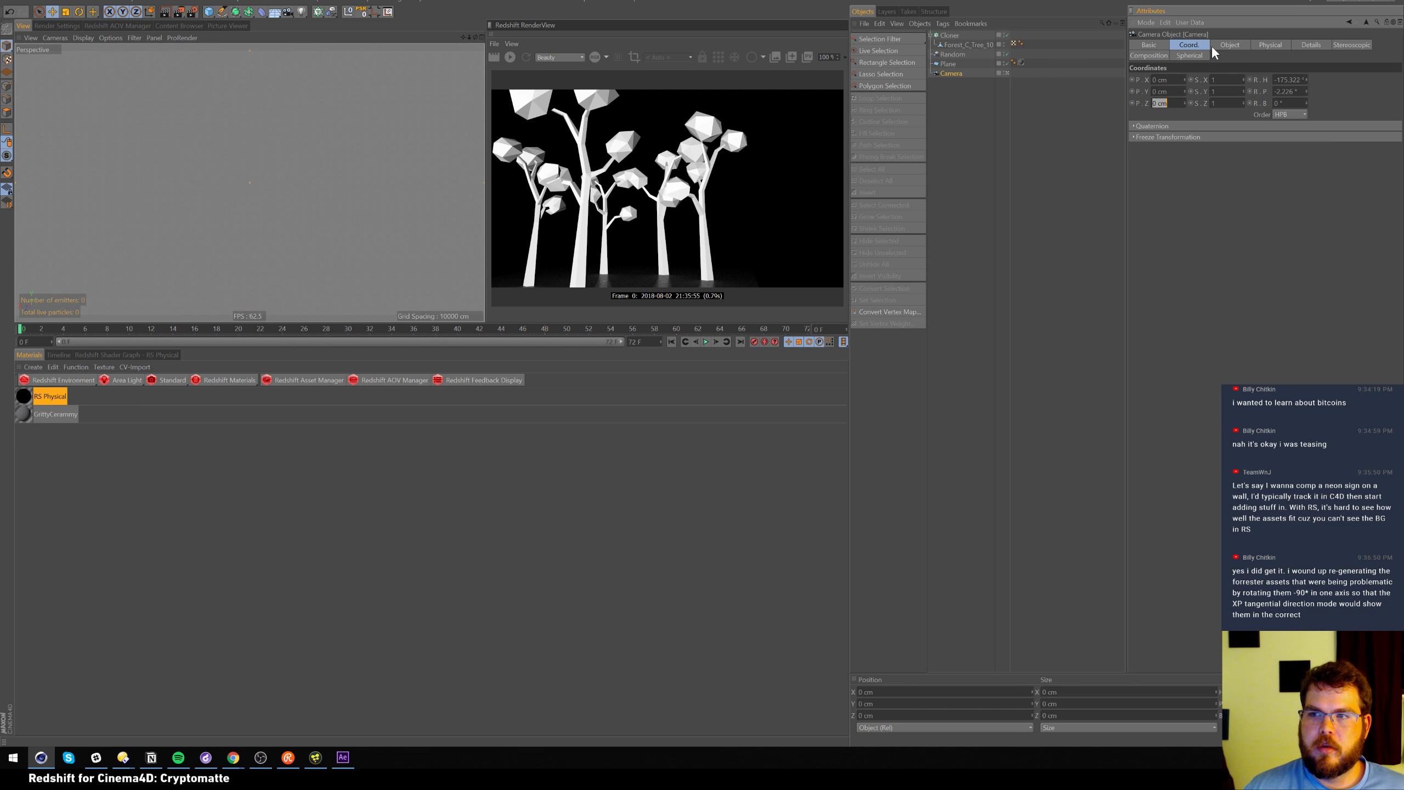
{"action": "key", "text": "Tab"}
{"action": "key", "text": "Tab"}
{"action": "key", "text": "Tab"}
{"action": "key", "text": "Tab"}
{"action": "key", "text": "Tab"}
{"action": "key", "text": "Tab"}
{"action": "type", "text": "0"}
{"action": "key", "text": "Tab"}
{"action": "type", "text": "0"}
{"action": "key", "text": "Return"}
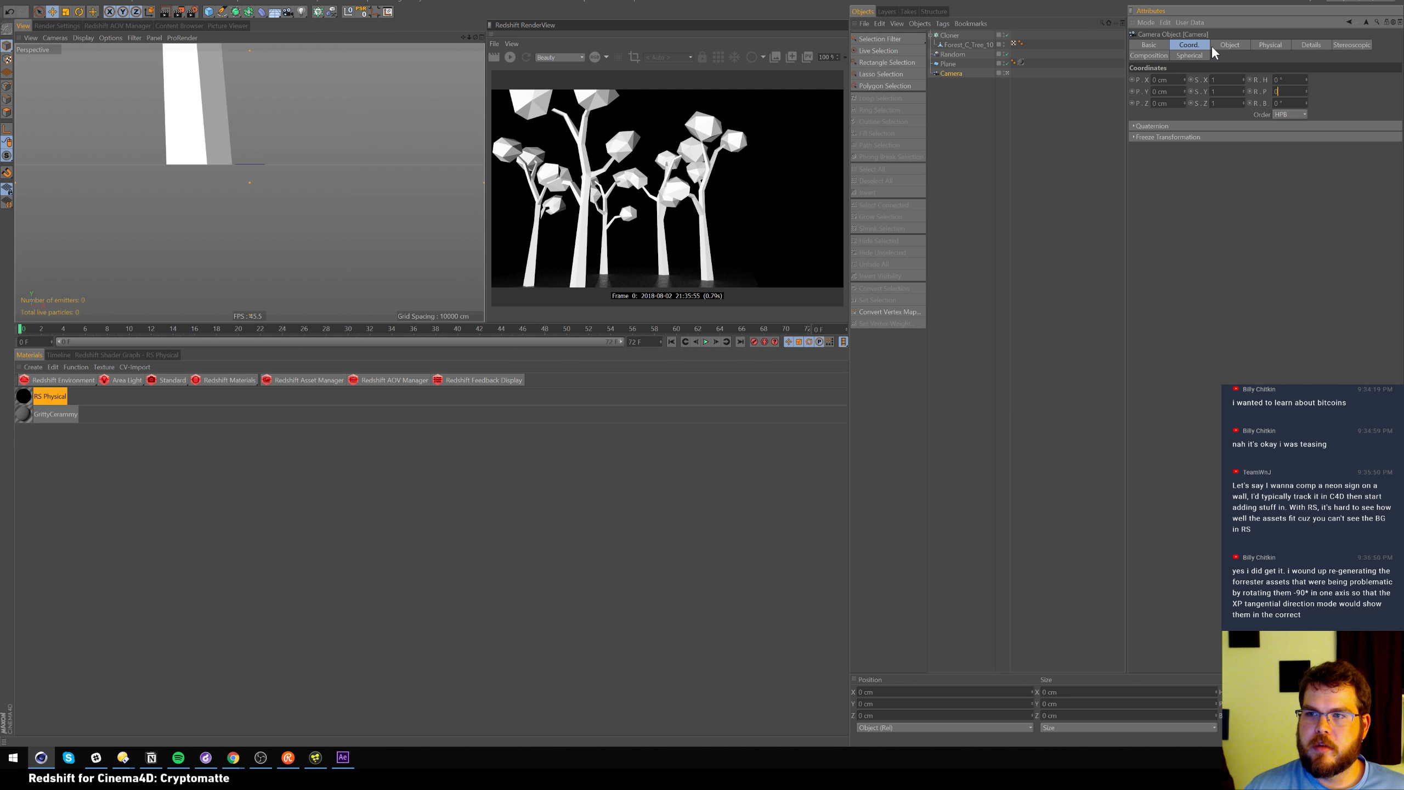
Set the camera's Z position to -1920 cm and bring up the Redshift material types
{"action": "double_click", "coordinate": [1160, 104]}
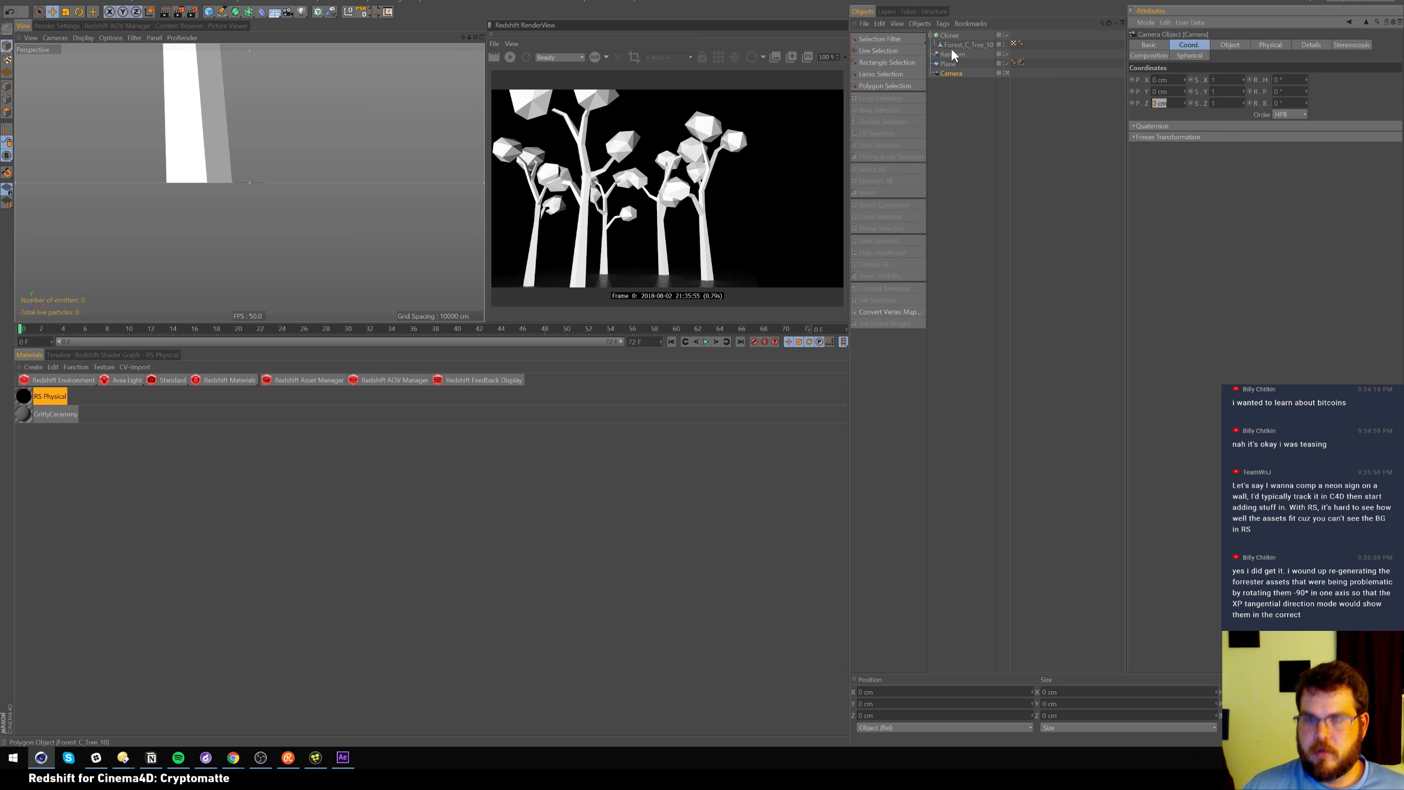
{"action": "type", "text": "-1920"}
{"action": "key", "text": "Return"}
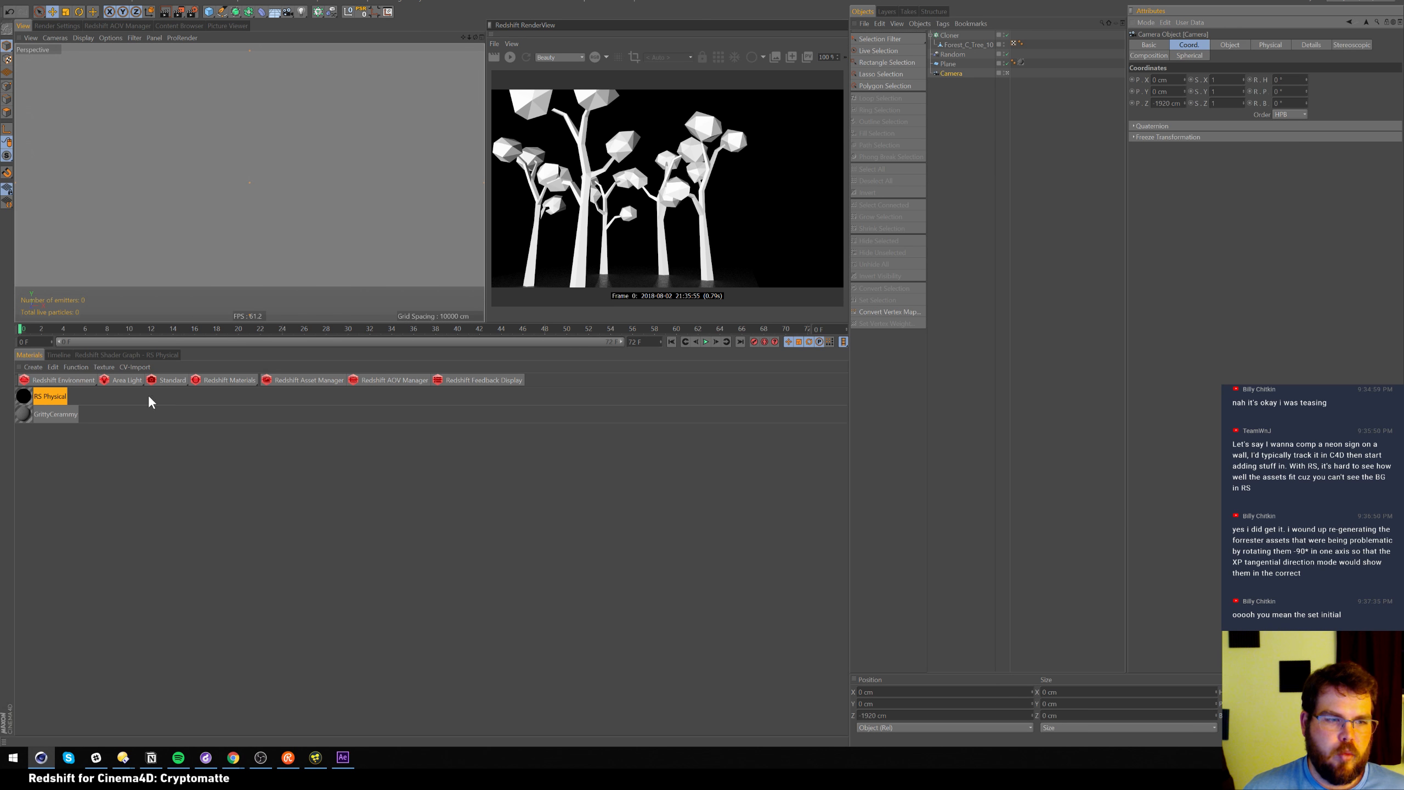
{"action": "left_click", "coordinate": [237, 381]}
{"action": "mouse_move", "coordinate": [271, 383]}
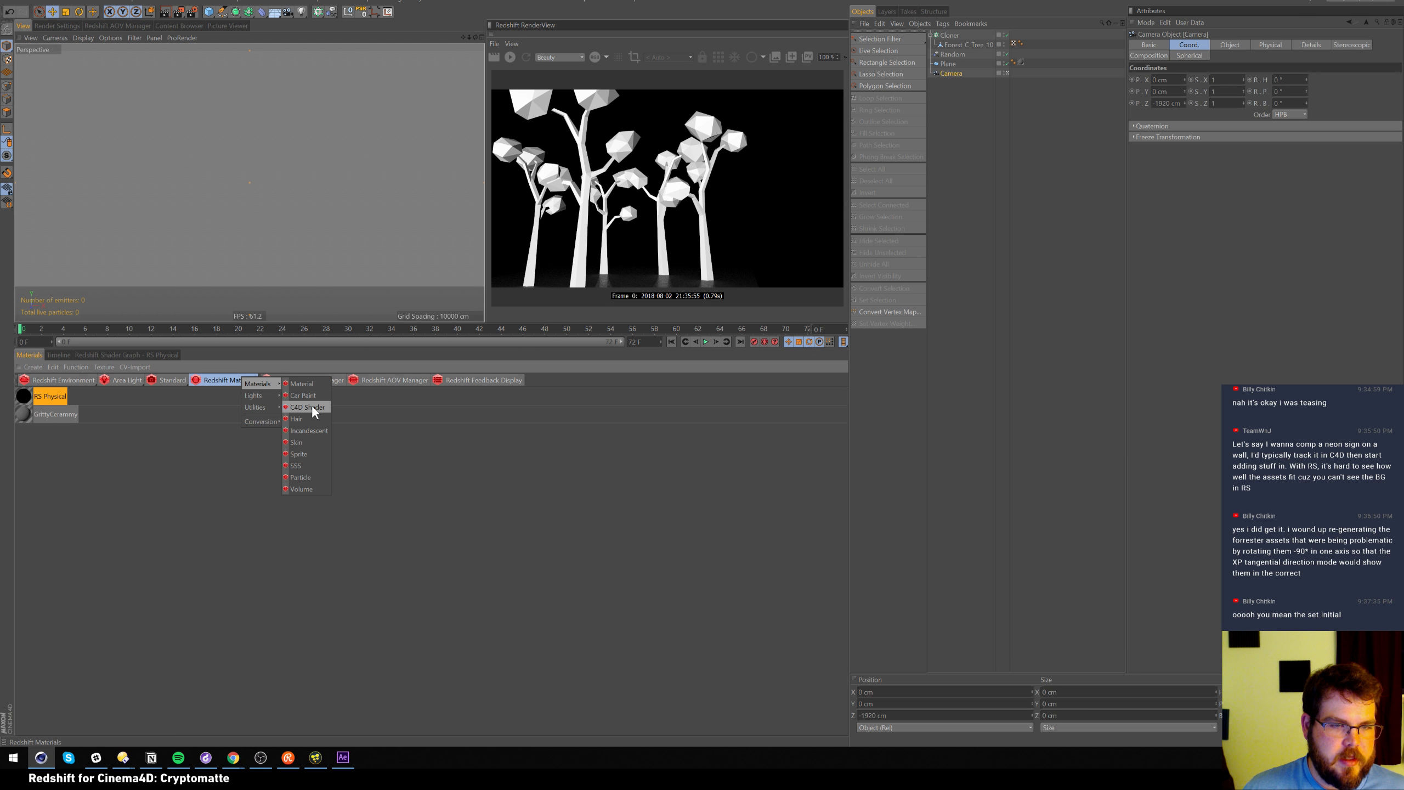
Create an RS Material, apply it to the Plane, and give it a bright red diffuse colour
{"action": "left_click", "coordinate": [302, 384]}
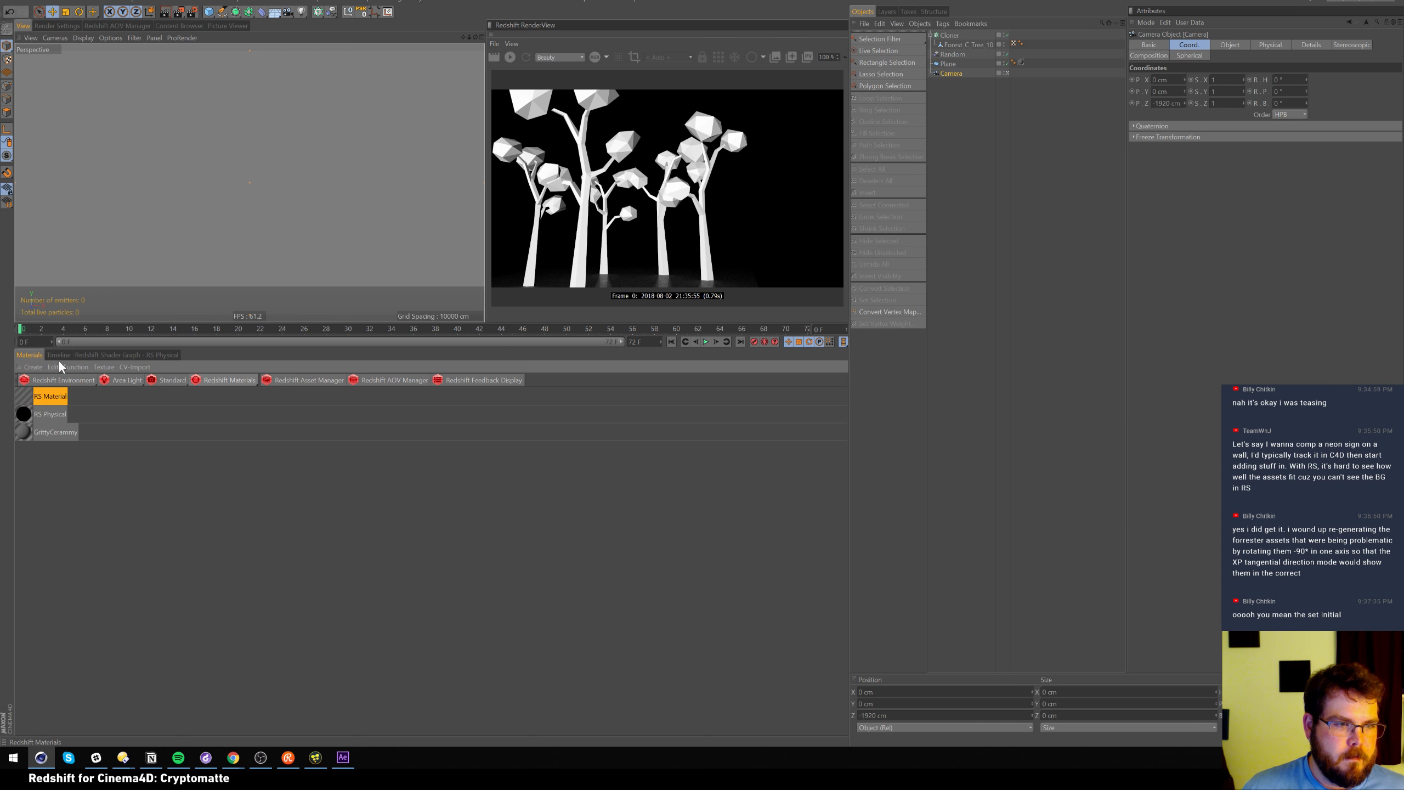
{"action": "left_click_drag", "start_coordinate": [24, 395], "coordinate": [950, 63]}
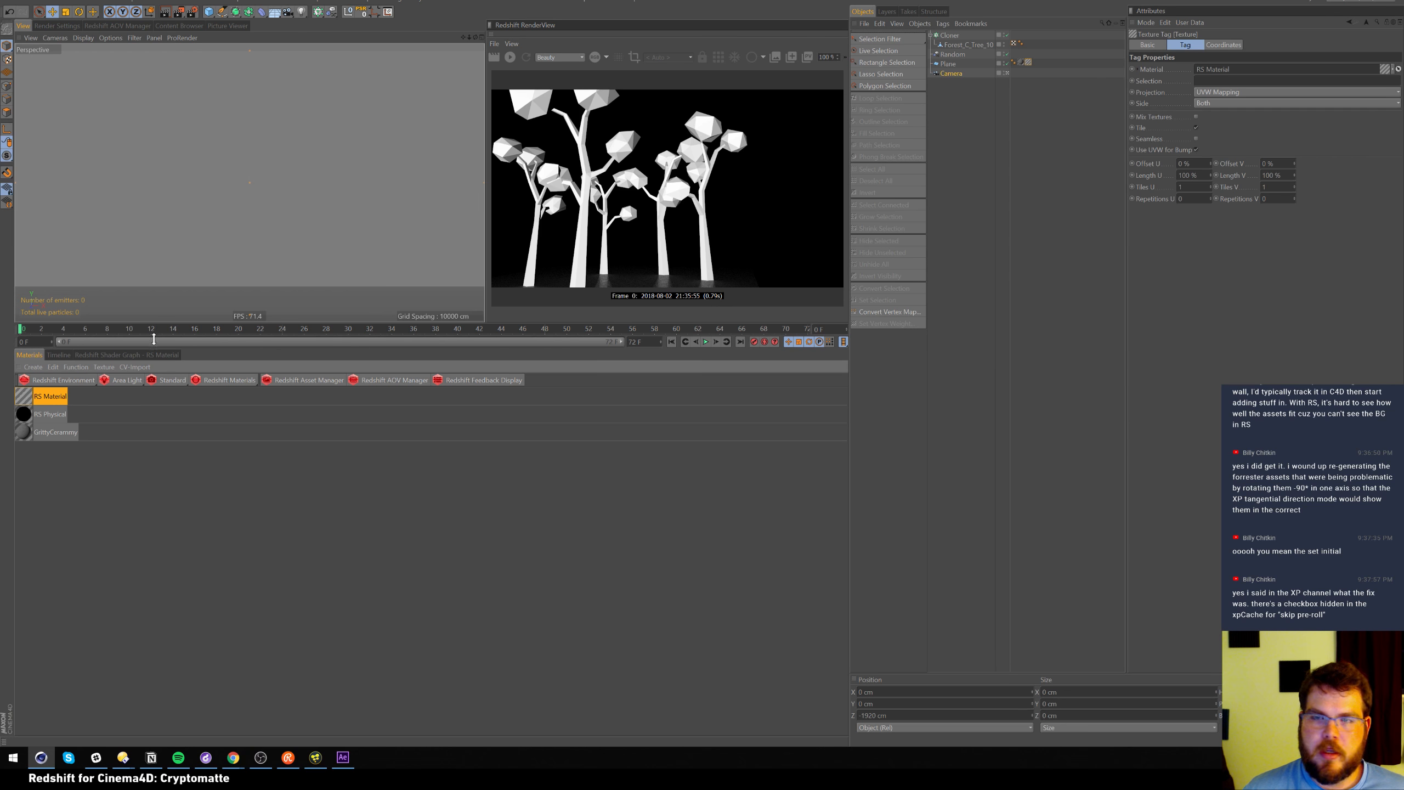
{"action": "left_click", "coordinate": [32, 395]}
{"action": "left_click", "coordinate": [1202, 216]}
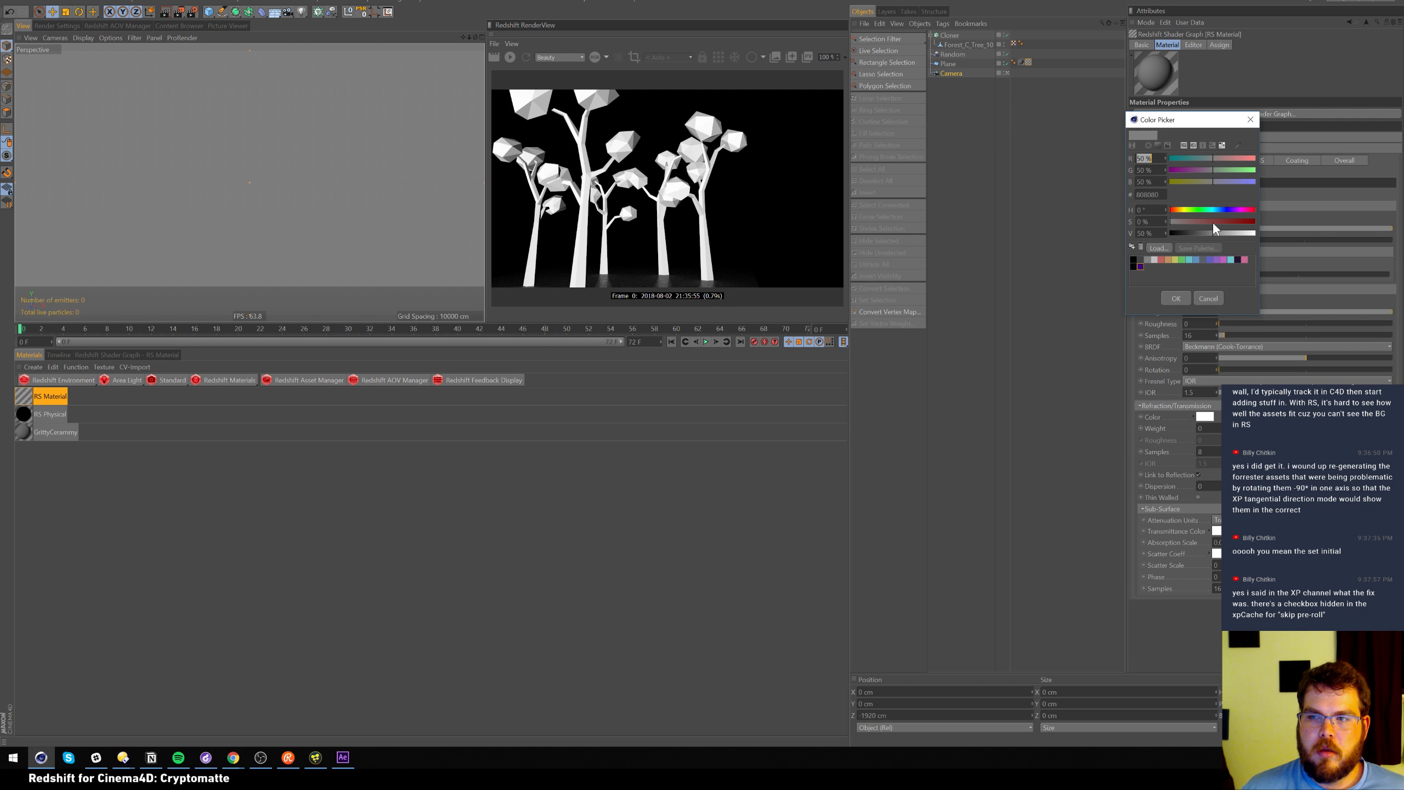
{"action": "left_click_drag", "start_coordinate": [1237, 235], "coordinate": [1254, 233]}
{"action": "left_click", "coordinate": [1176, 298]}
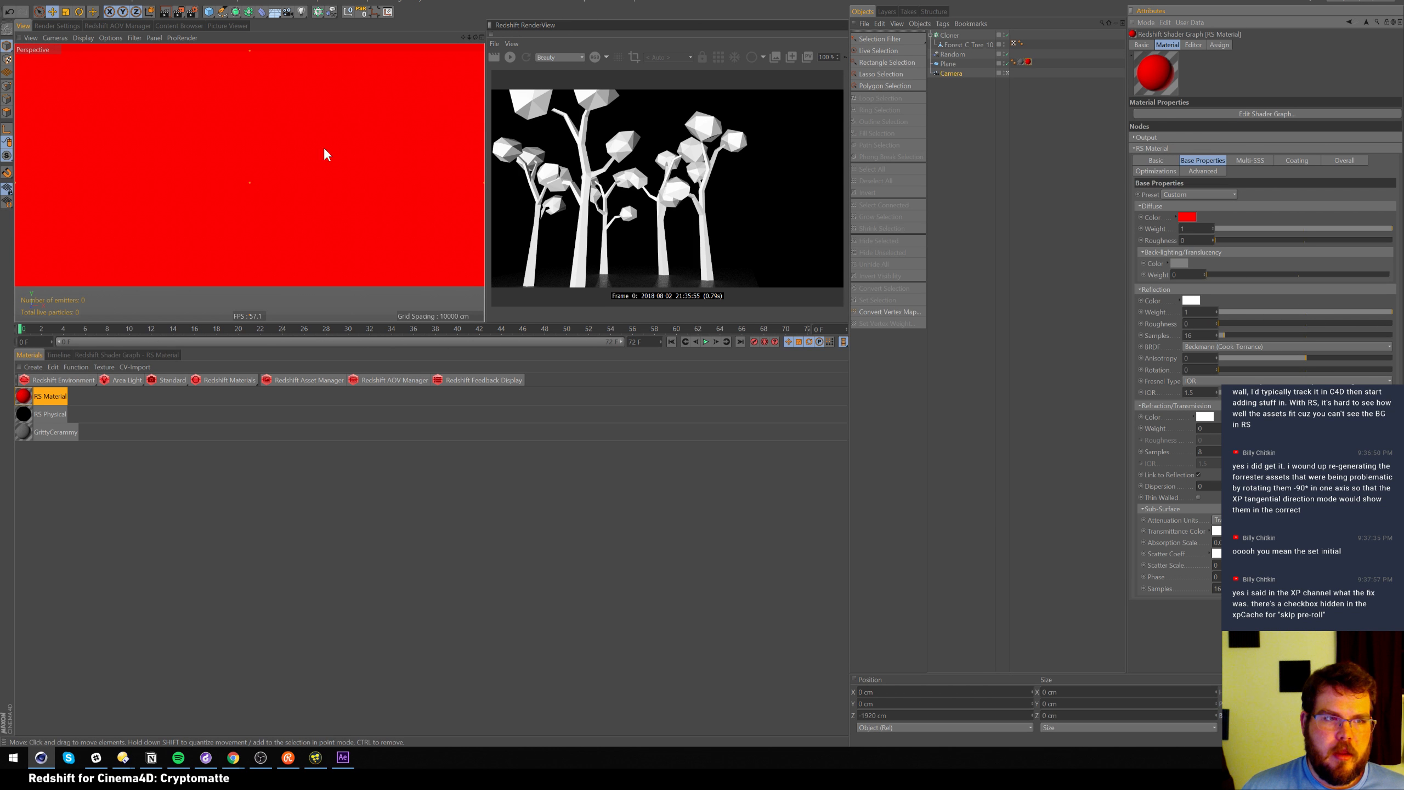
{"action": "left_click", "coordinate": [948, 65]}
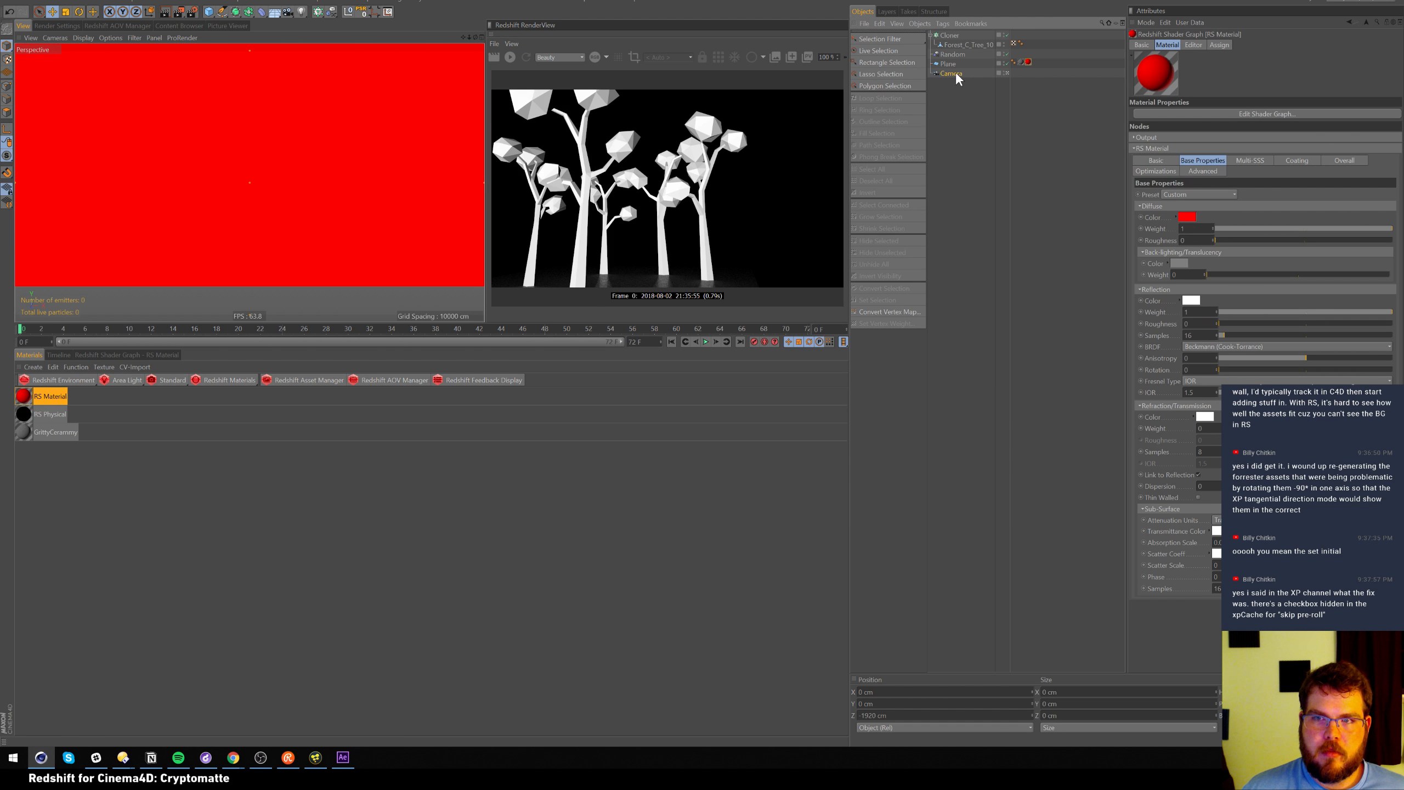
{"action": "left_click", "coordinate": [1169, 44]}
Set the Plane's Y and Z positions to 0 cm
{"action": "left_click", "coordinate": [1168, 69]}
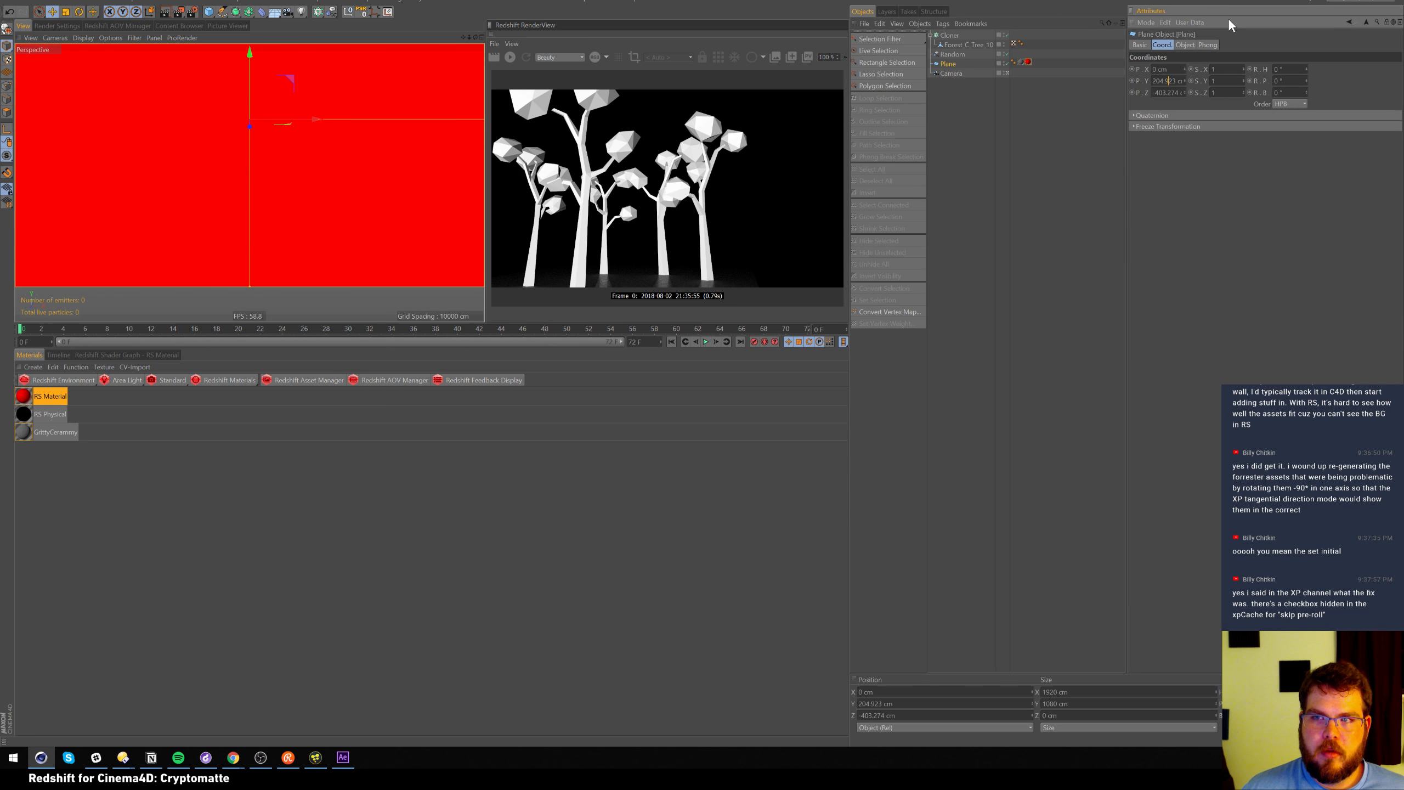
{"action": "key", "text": "Tab"}
{"action": "type", "text": "0"}
{"action": "key", "text": "Tab"}
{"action": "type", "text": "0"}
{"action": "key", "text": "Return"}
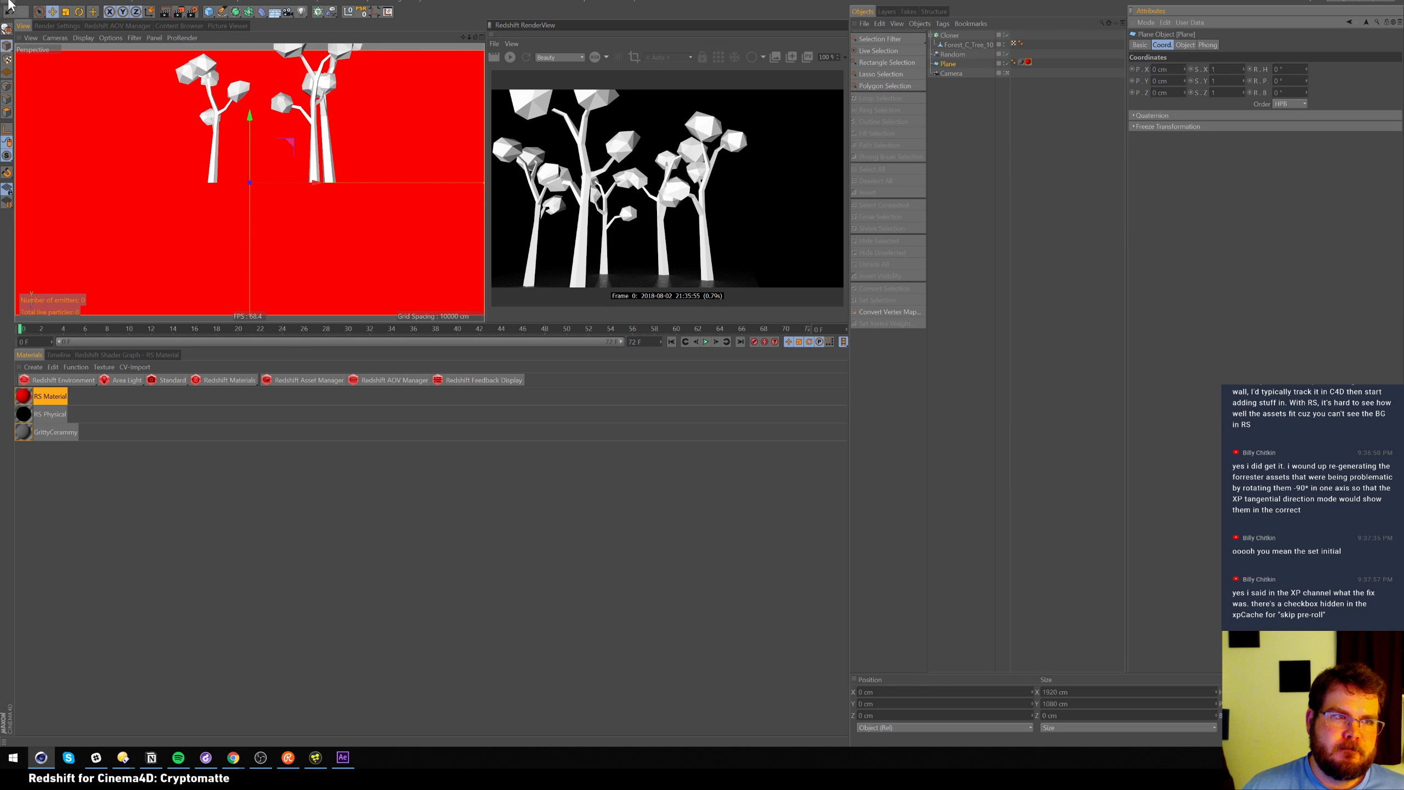
Open the red material's shader graph, shift its nodes right, and search for textures
{"action": "left_click", "coordinate": [1028, 61]}
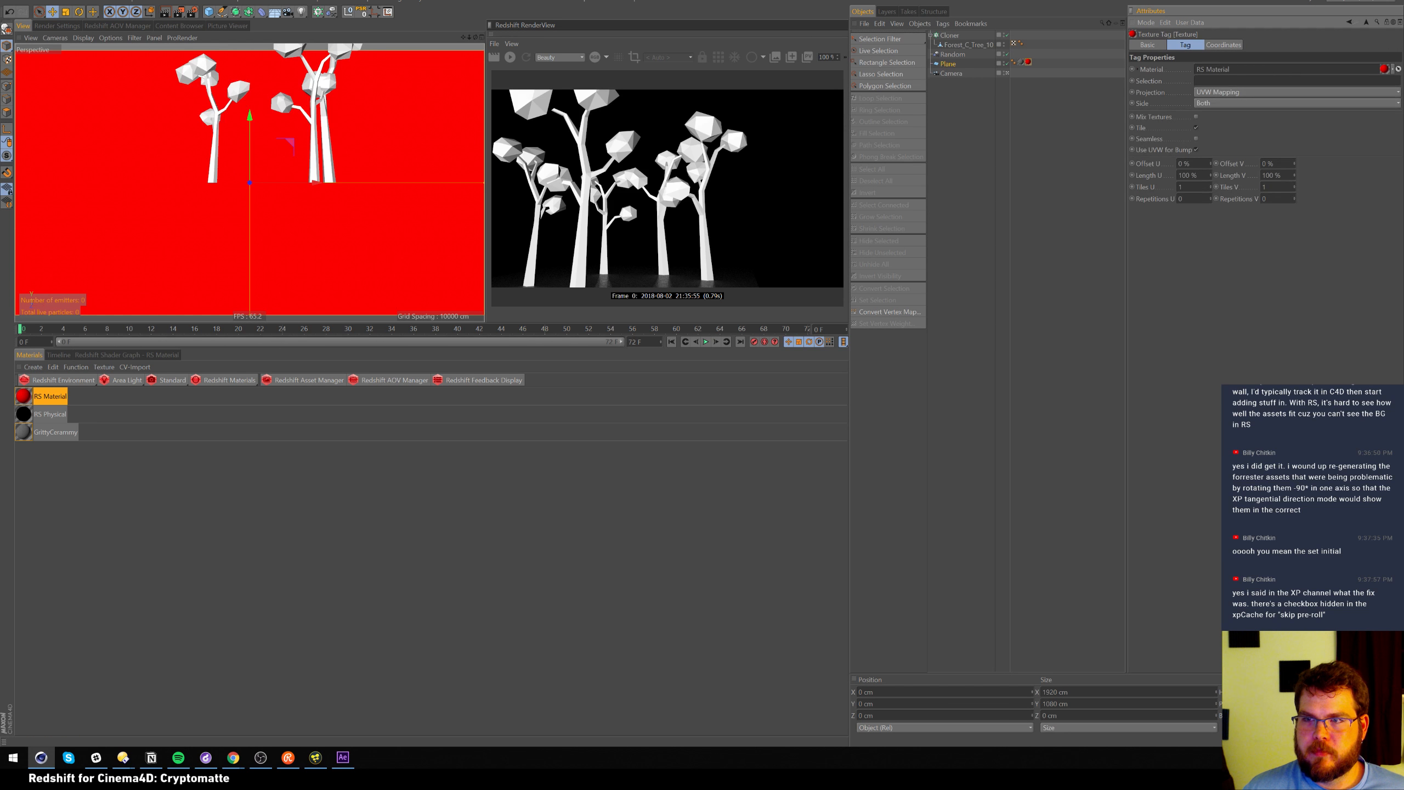
{"action": "left_click", "coordinate": [41, 400]}
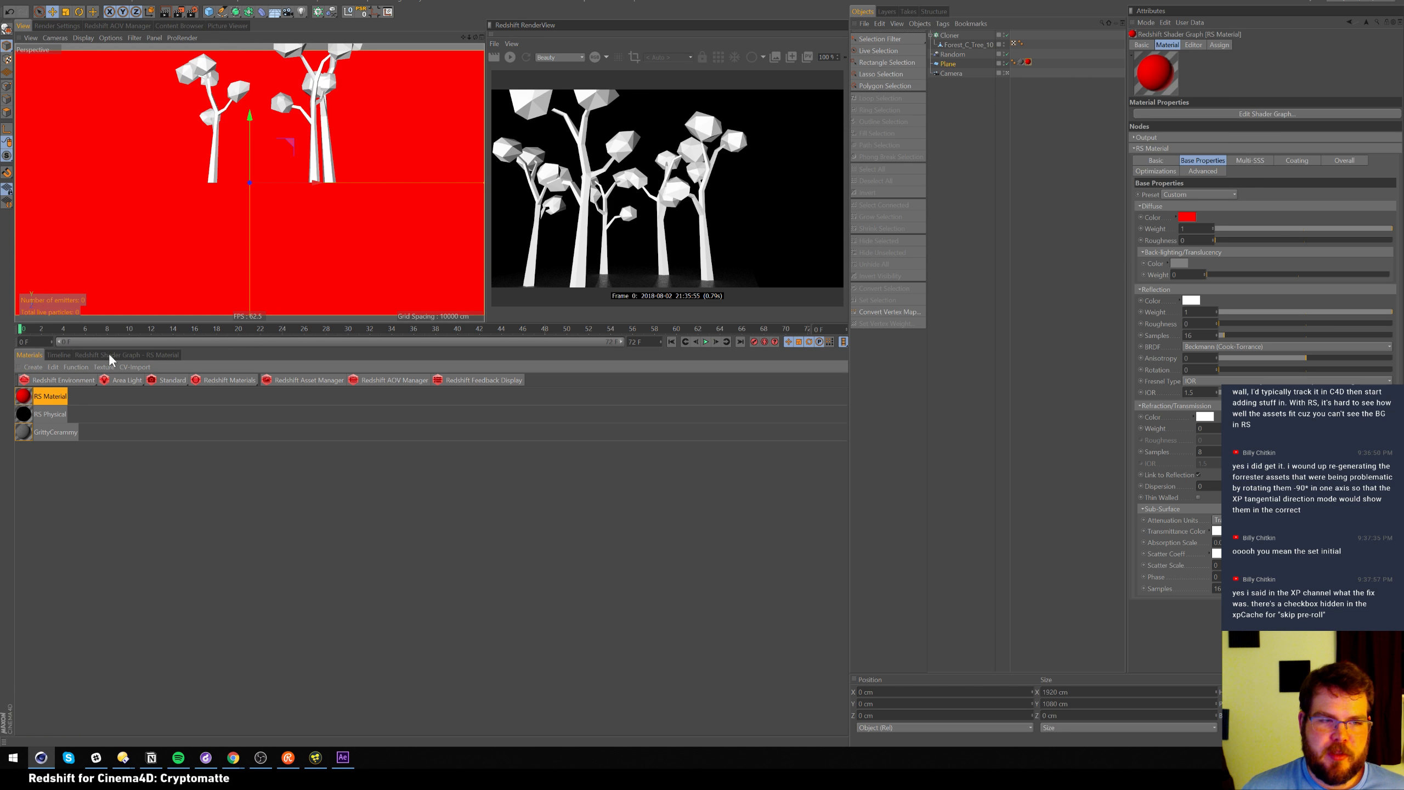
{"action": "left_click", "coordinate": [145, 352]}
{"action": "left_click_drag", "start_coordinate": [378, 550], "coordinate": [160, 462]}
{"action": "left_click_drag", "start_coordinate": [225, 501], "coordinate": [308, 494]}
{"action": "left_click", "coordinate": [85, 427]}
Add an RS Texture node to the shader graph via the 'text' search
{"action": "type", "text": "text"}
{"action": "left_click_drag", "start_coordinate": [52, 462], "coordinate": [228, 515]}
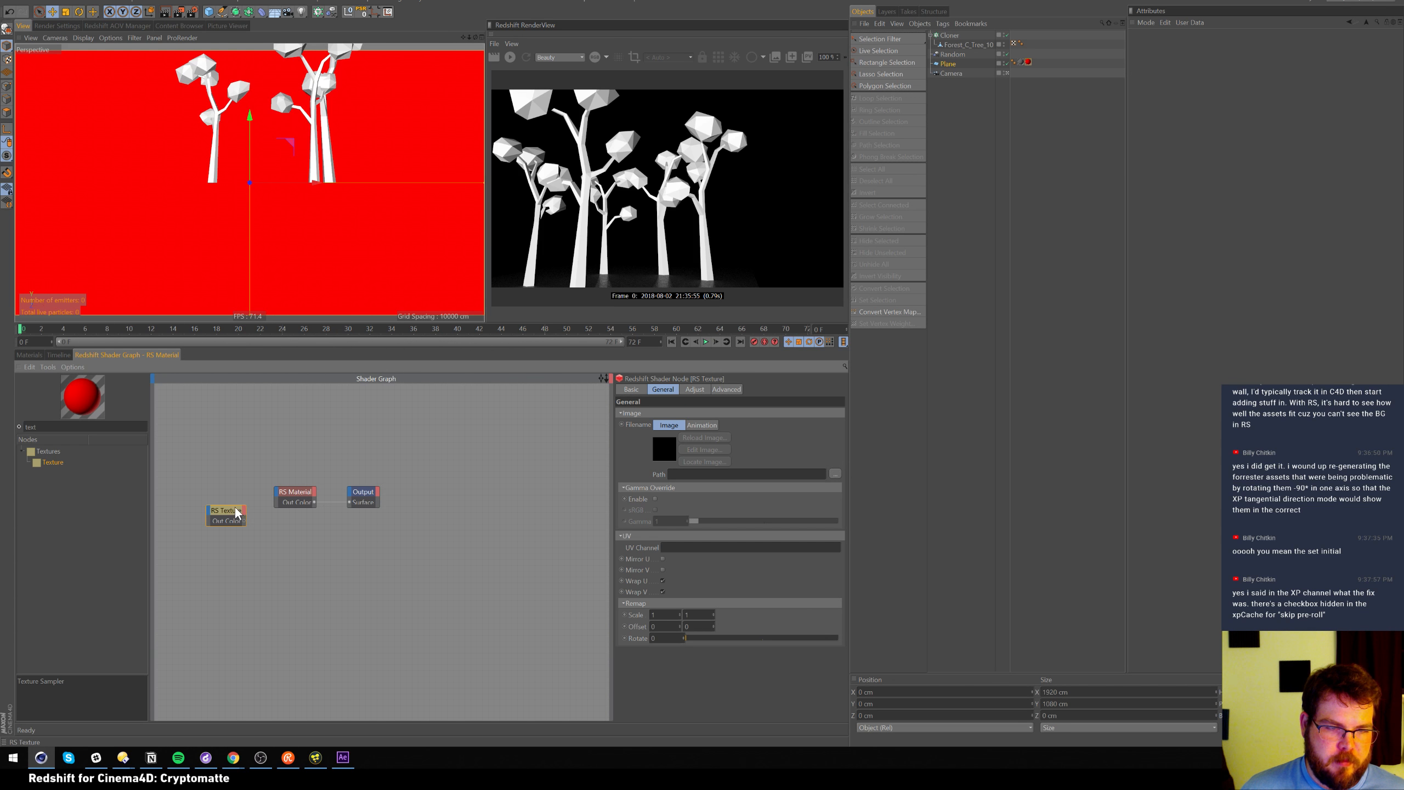
{"action": "left_click_drag", "start_coordinate": [237, 510], "coordinate": [214, 484]}
Load RSTutorial_Cryptomatte.mp4 from Tutorials/2018JUL30_Cryptomatte into the texture node
{"action": "left_click", "coordinate": [834, 474]}
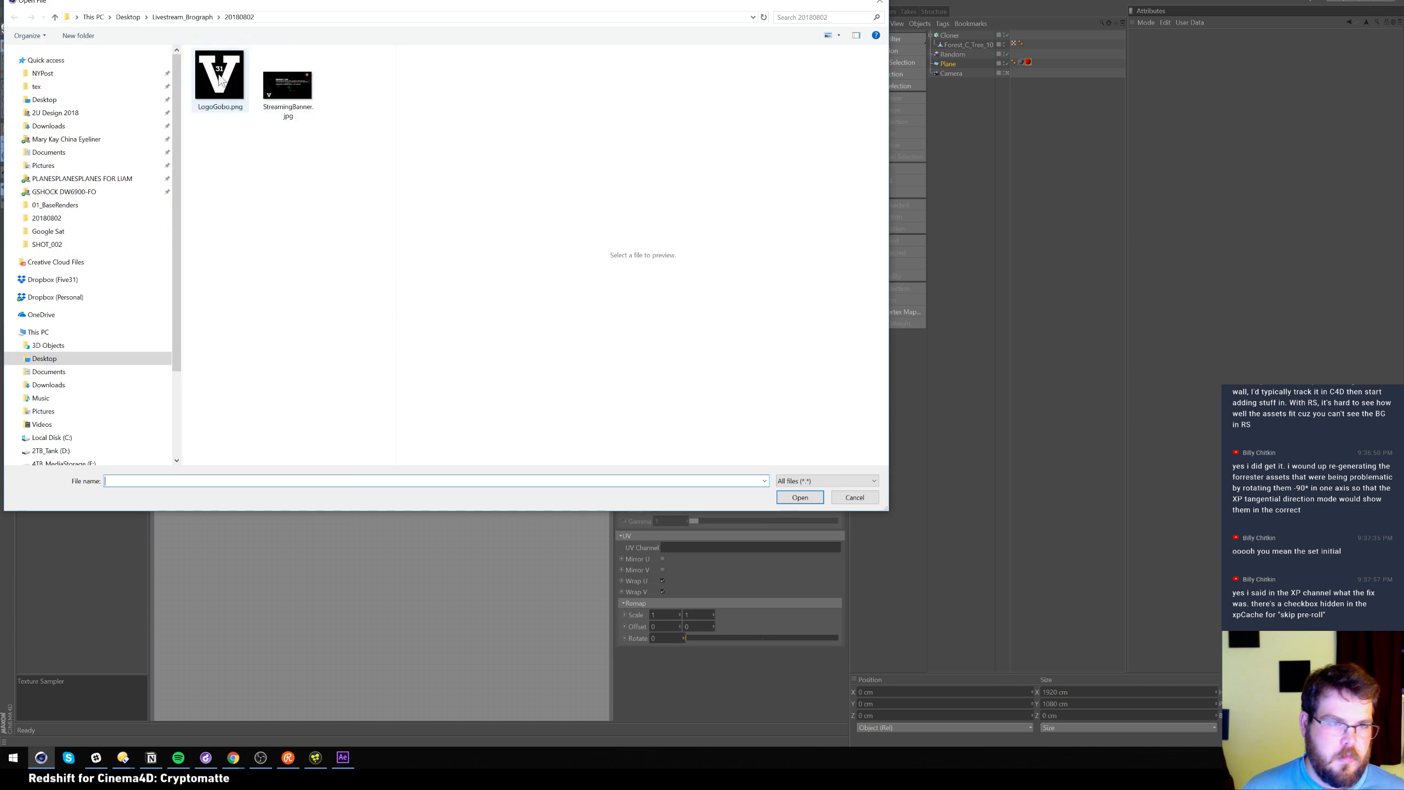
{"action": "left_click_drag", "start_coordinate": [179, 164], "coordinate": [170, 249]}
{"action": "left_click", "coordinate": [56, 402]}
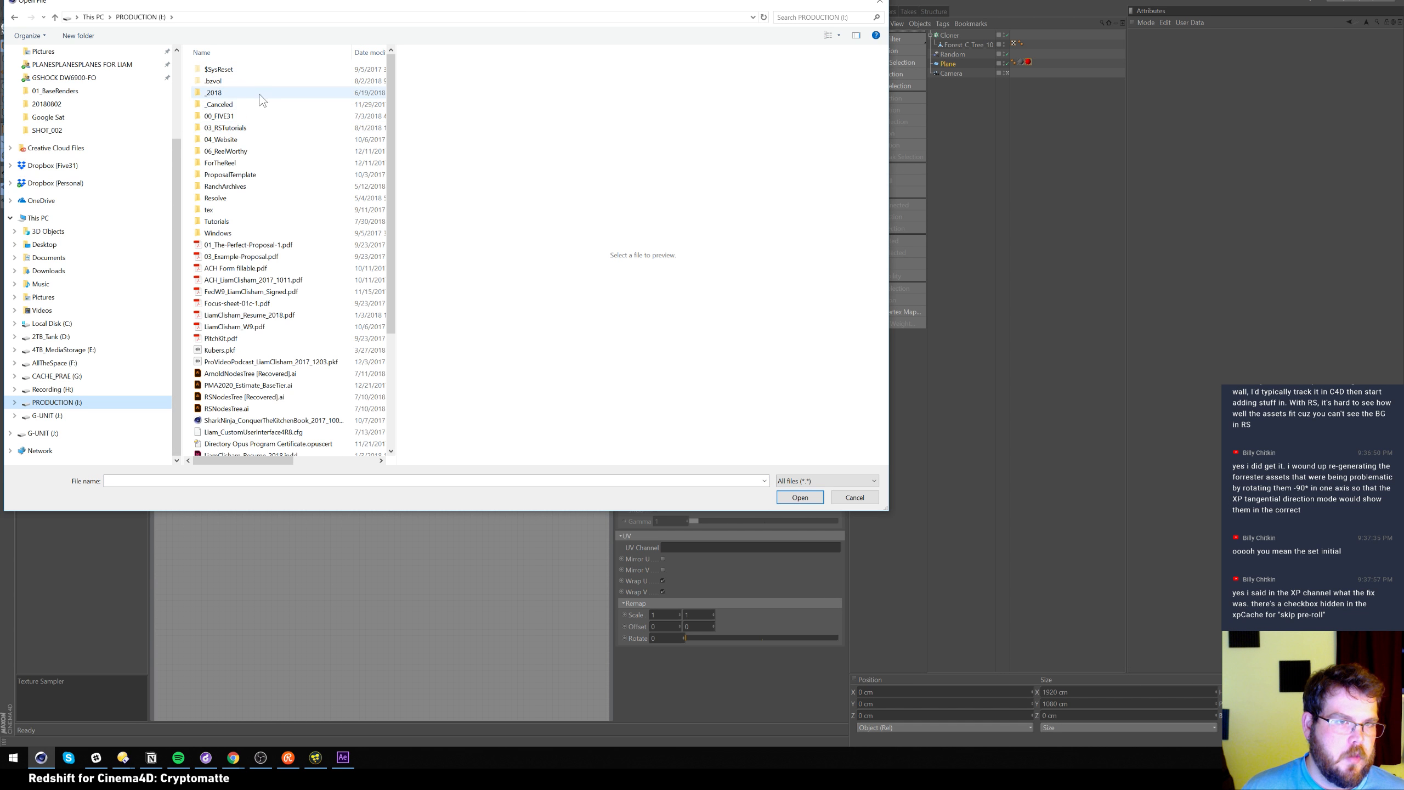
{"action": "double_click", "coordinate": [226, 222]}
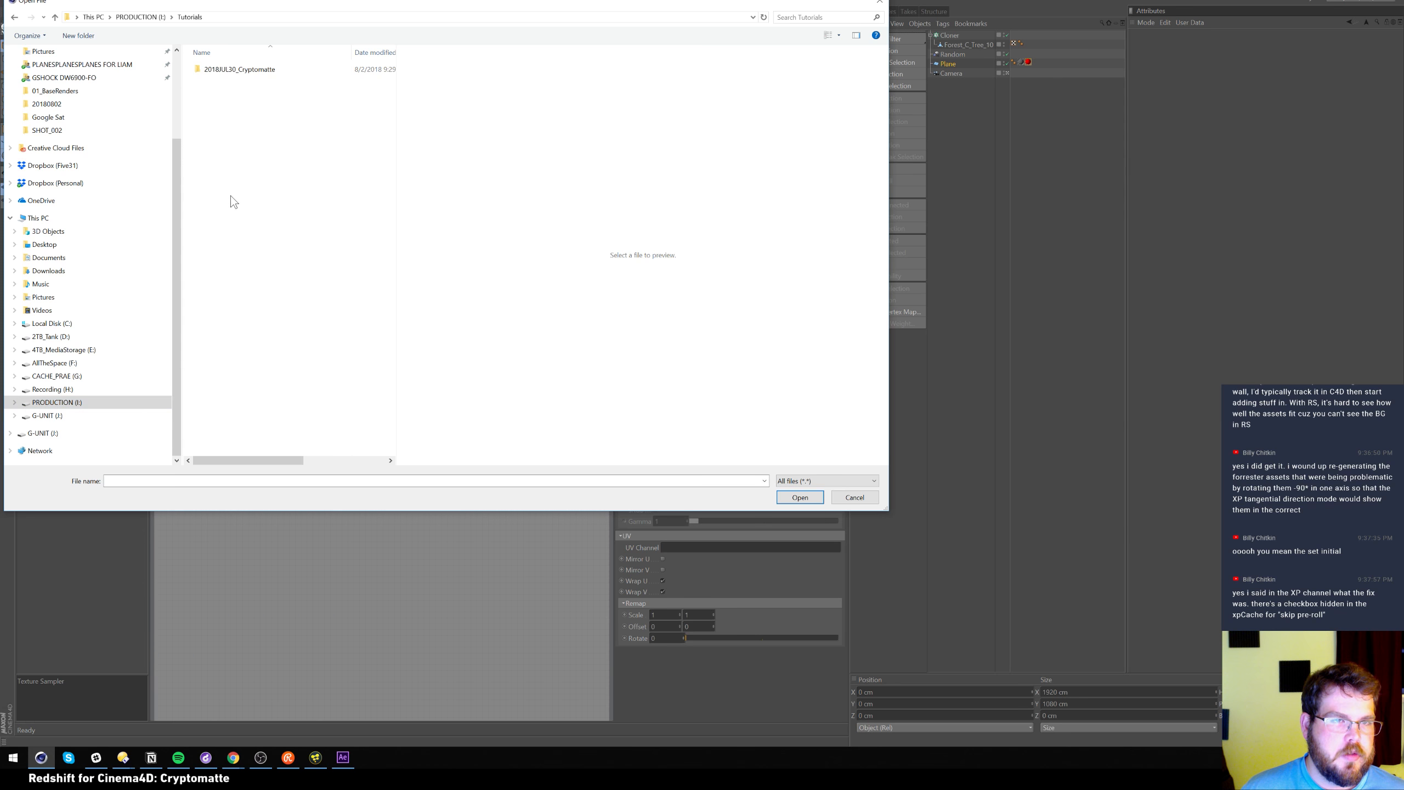
{"action": "double_click", "coordinate": [260, 71]}
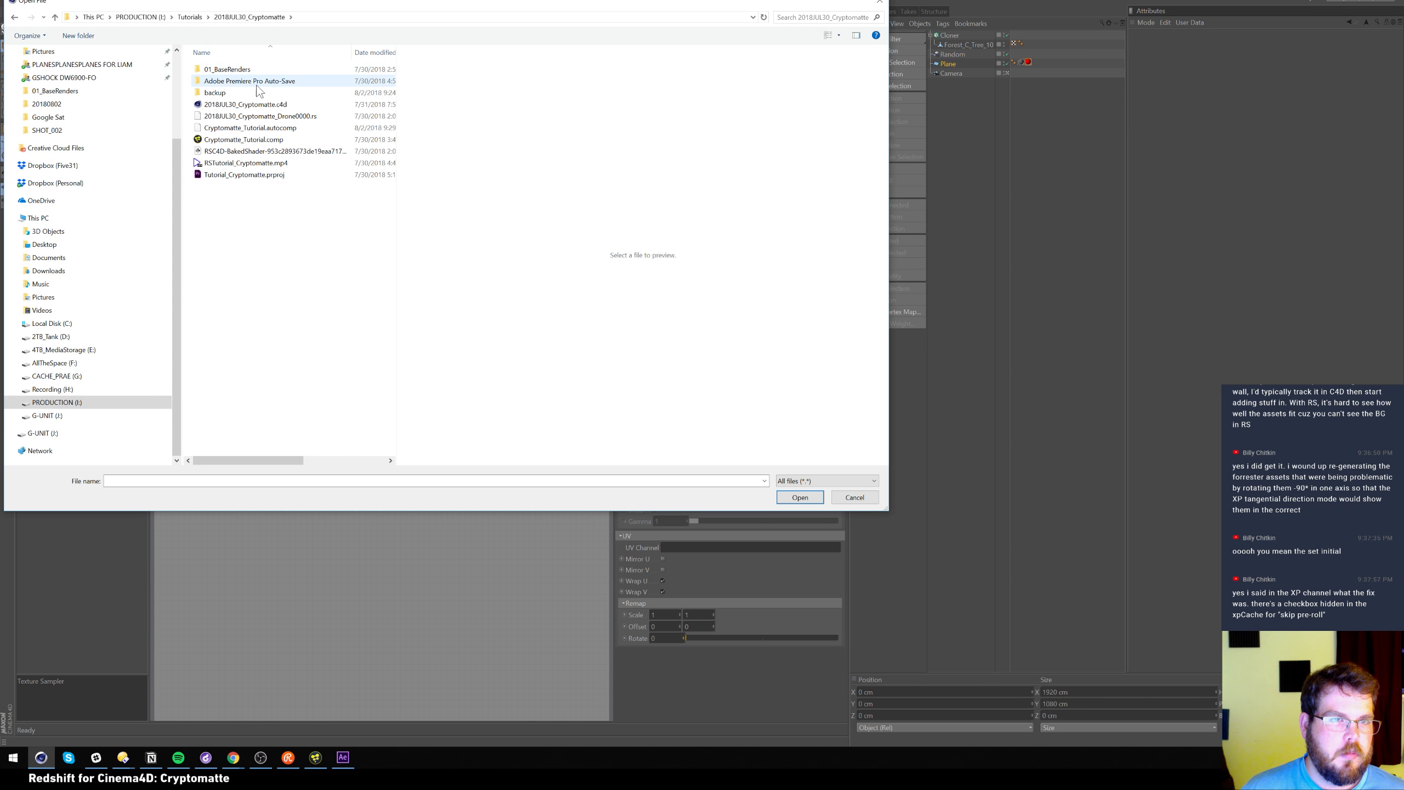
{"action": "double_click", "coordinate": [247, 162]}
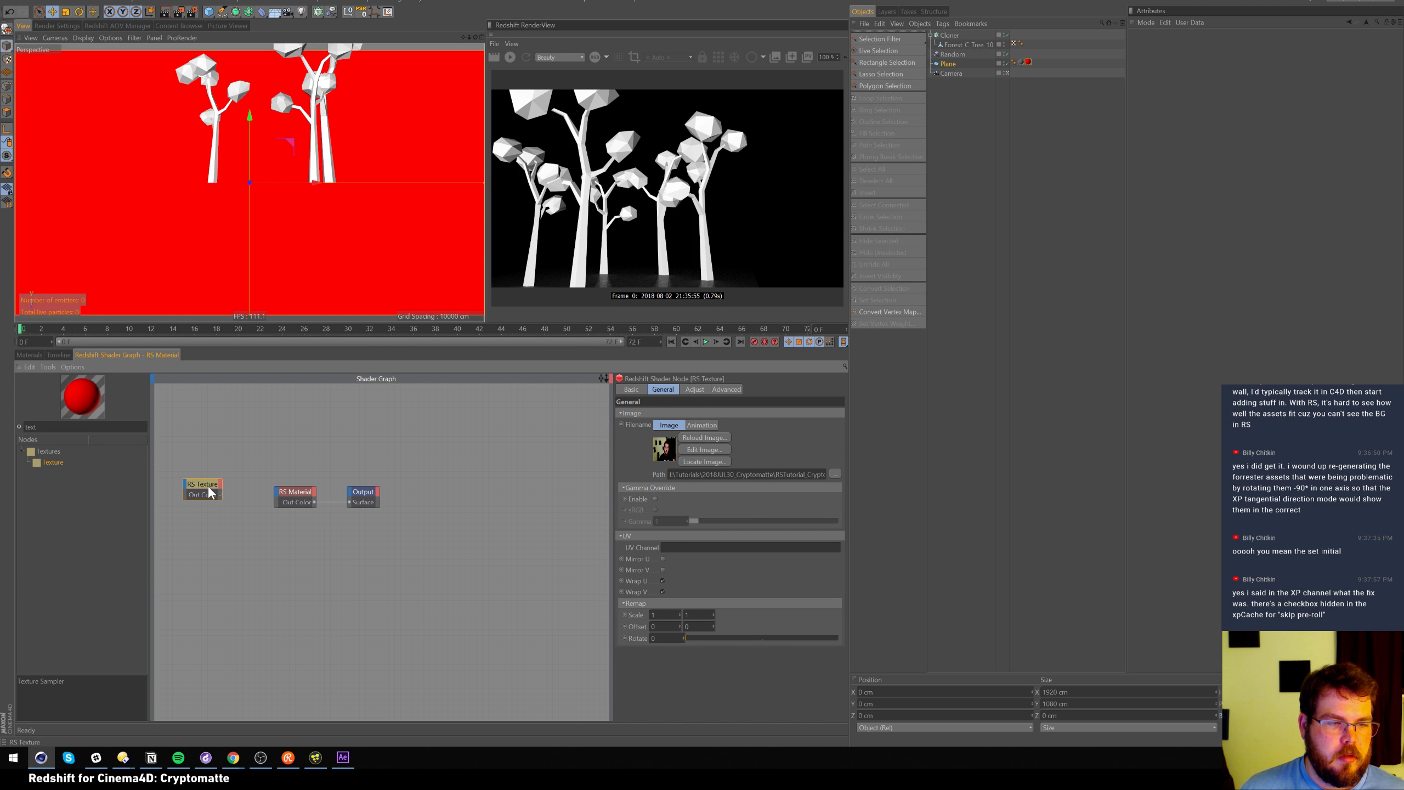
Connect the RS Texture's Out Color to the material's Diffuse Color
{"action": "left_click_drag", "start_coordinate": [279, 498], "coordinate": [278, 494]}
{"action": "mouse_move", "coordinate": [312, 500]}
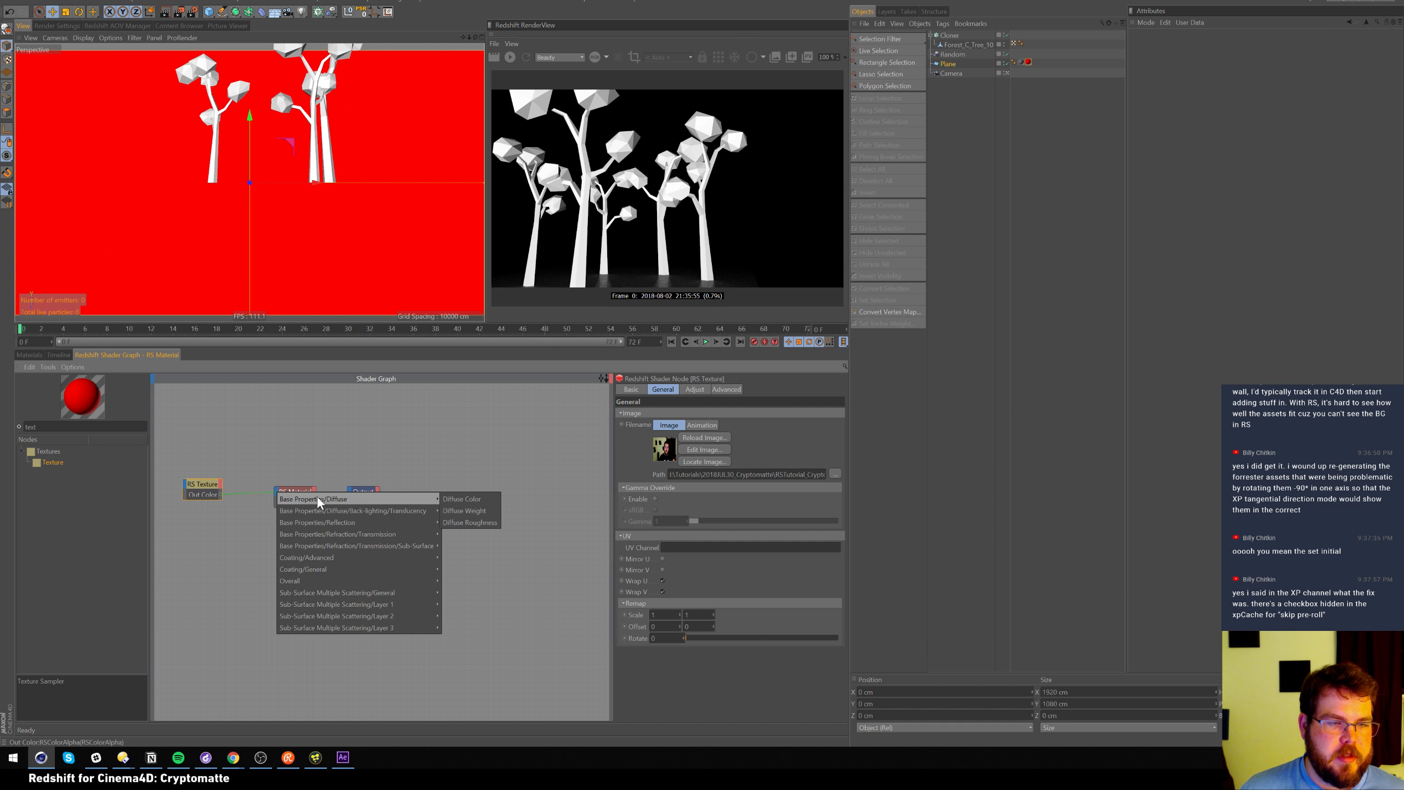
{"action": "left_click", "coordinate": [471, 499]}
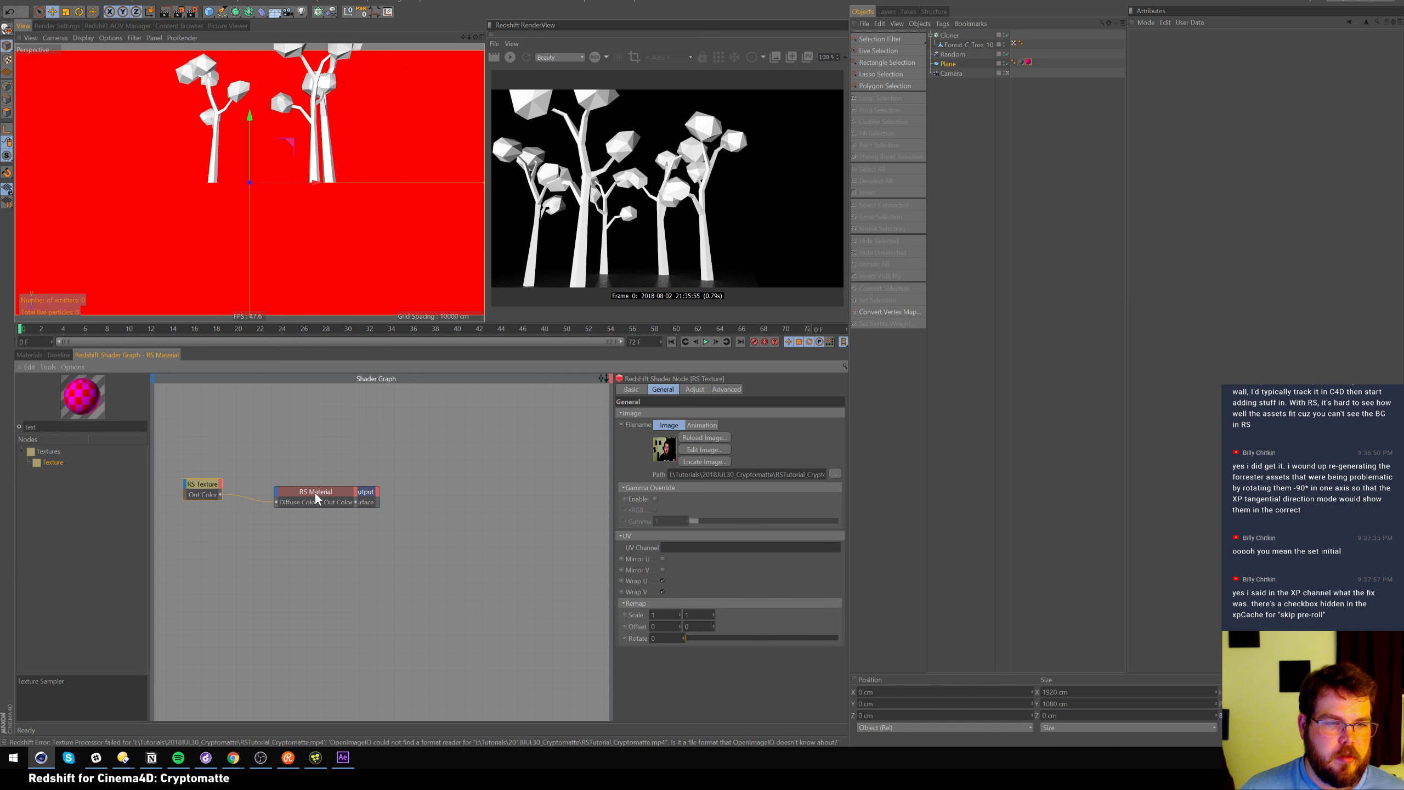
{"action": "left_click_drag", "start_coordinate": [312, 496], "coordinate": [288, 492]}
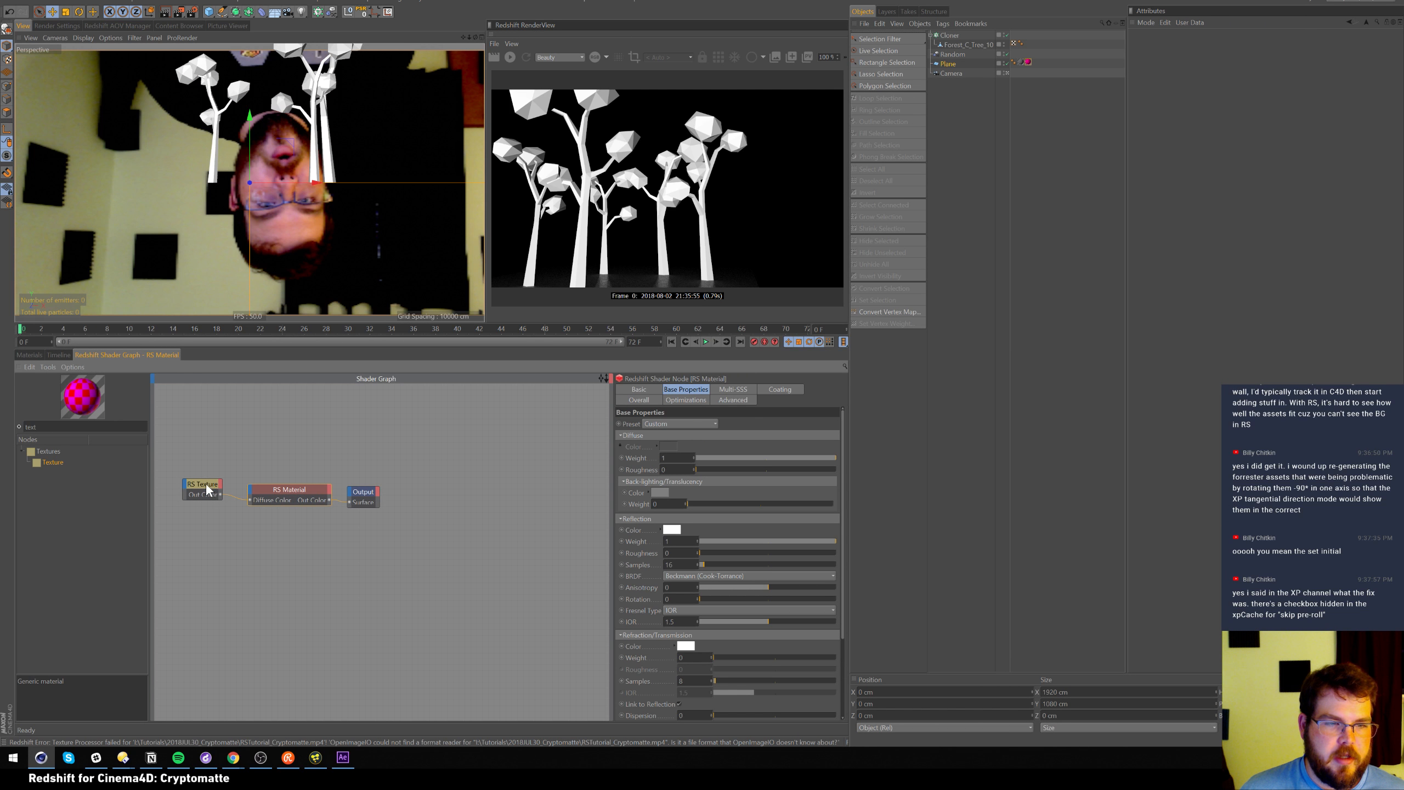
Set the Plane's orientation to -Z
{"action": "left_click", "coordinate": [946, 64]}
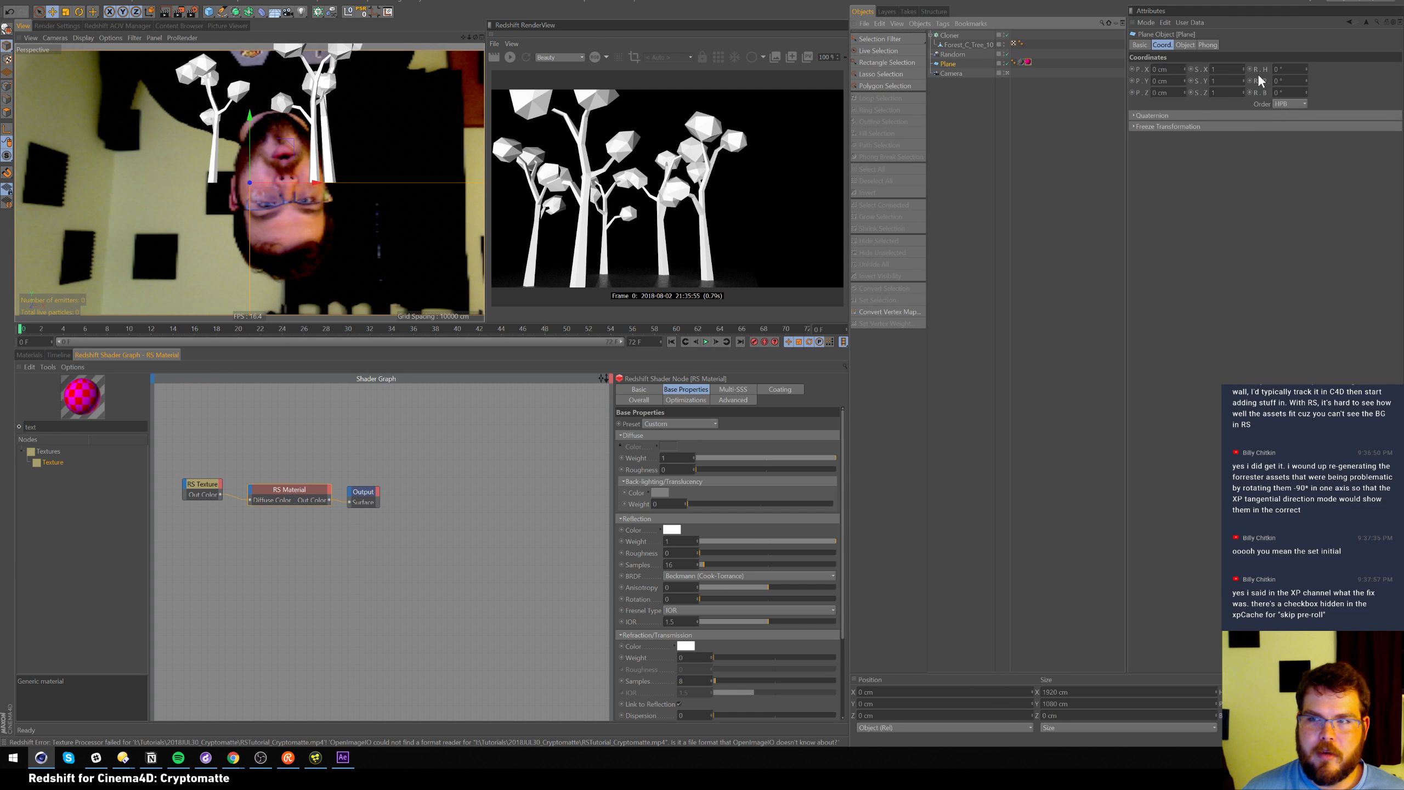
{"action": "left_click", "coordinate": [1184, 45]}
{"action": "left_click", "coordinate": [1207, 116]}
{"action": "left_click", "coordinate": [1208, 186]}
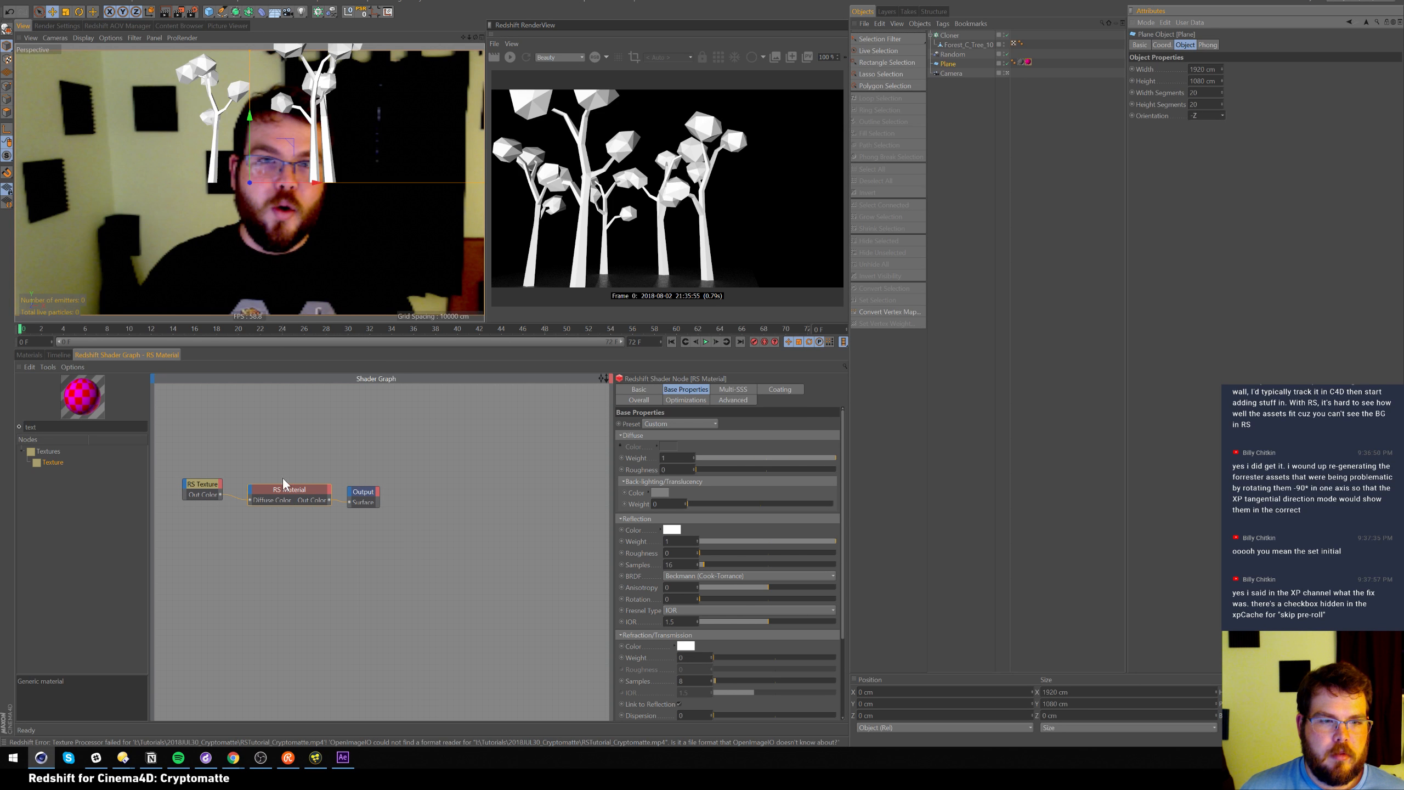
Set the texture's Animation Mode to Simple and detect the video's frame range
{"action": "left_click", "coordinate": [191, 490]}
{"action": "left_click", "coordinate": [706, 425]}
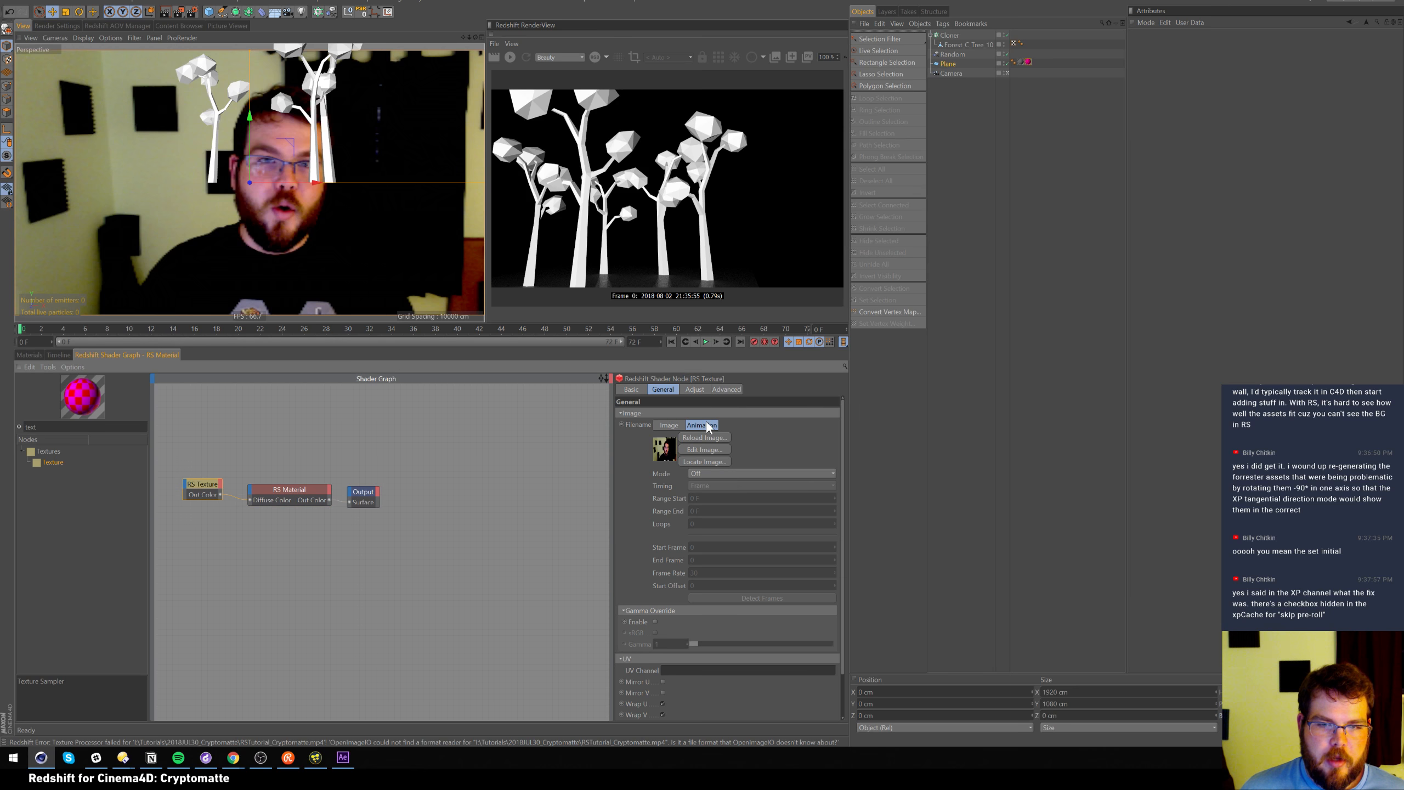
{"action": "left_click", "coordinate": [759, 473]}
{"action": "left_click", "coordinate": [753, 485]}
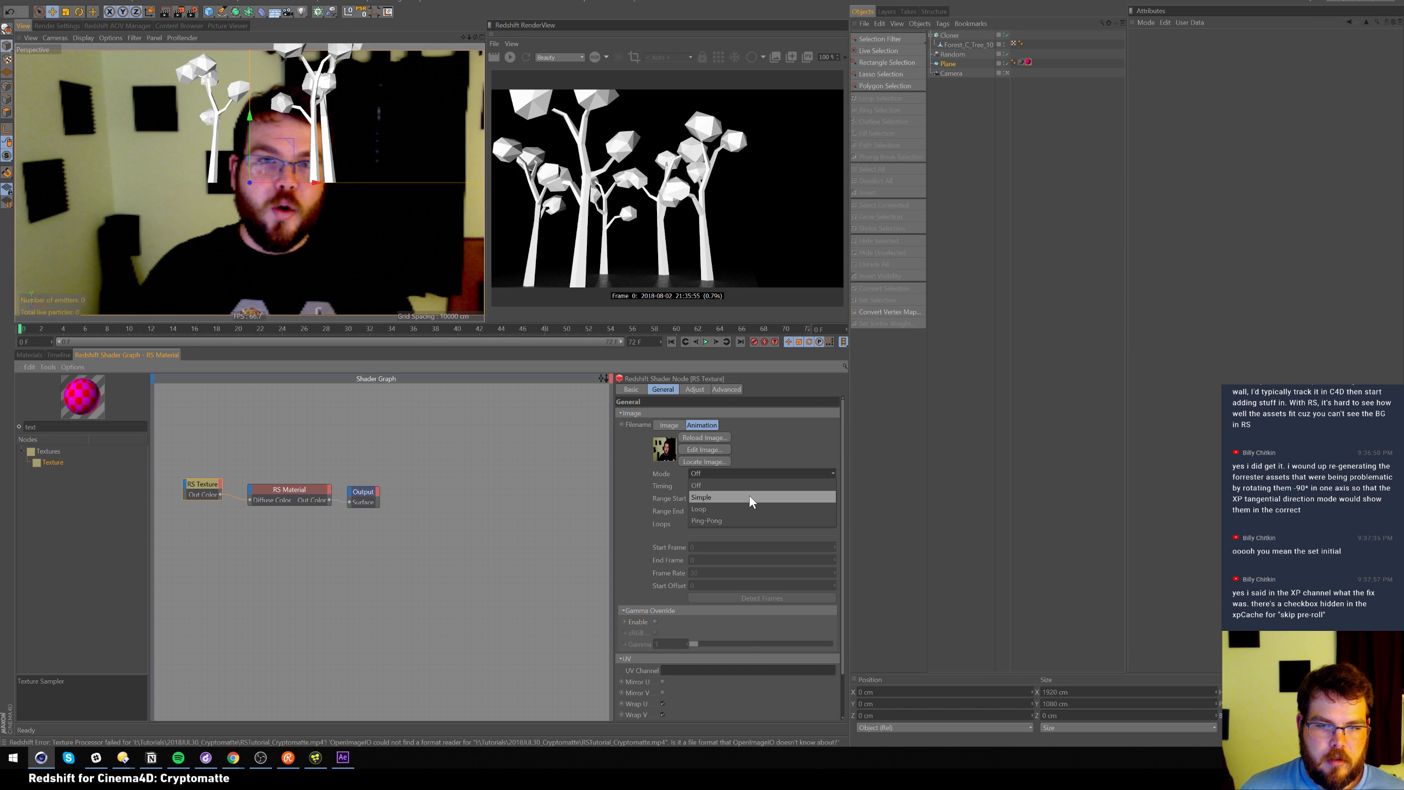
{"action": "left_click", "coordinate": [769, 597]}
{"action": "left_click", "coordinate": [759, 598]}
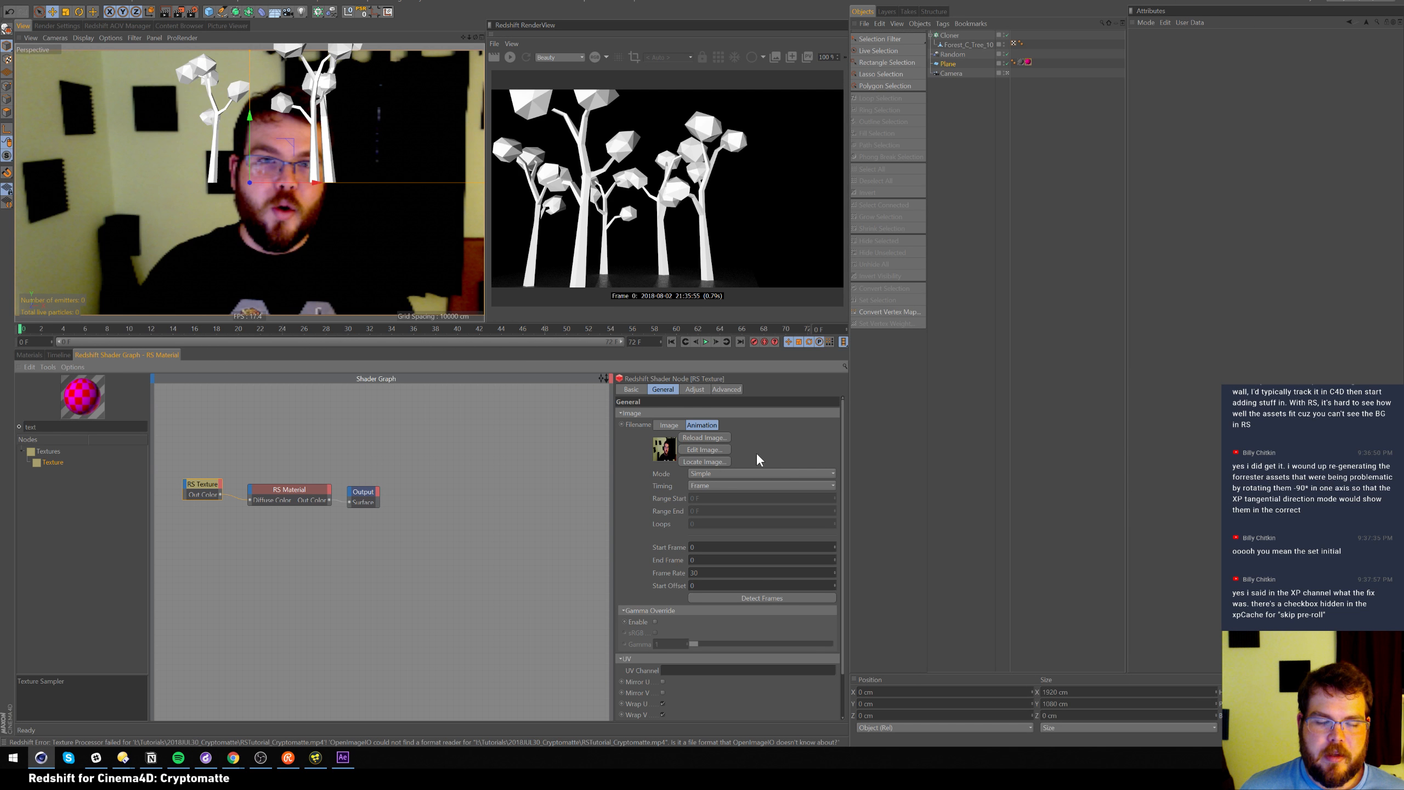
{"action": "left_click", "coordinate": [668, 427]}
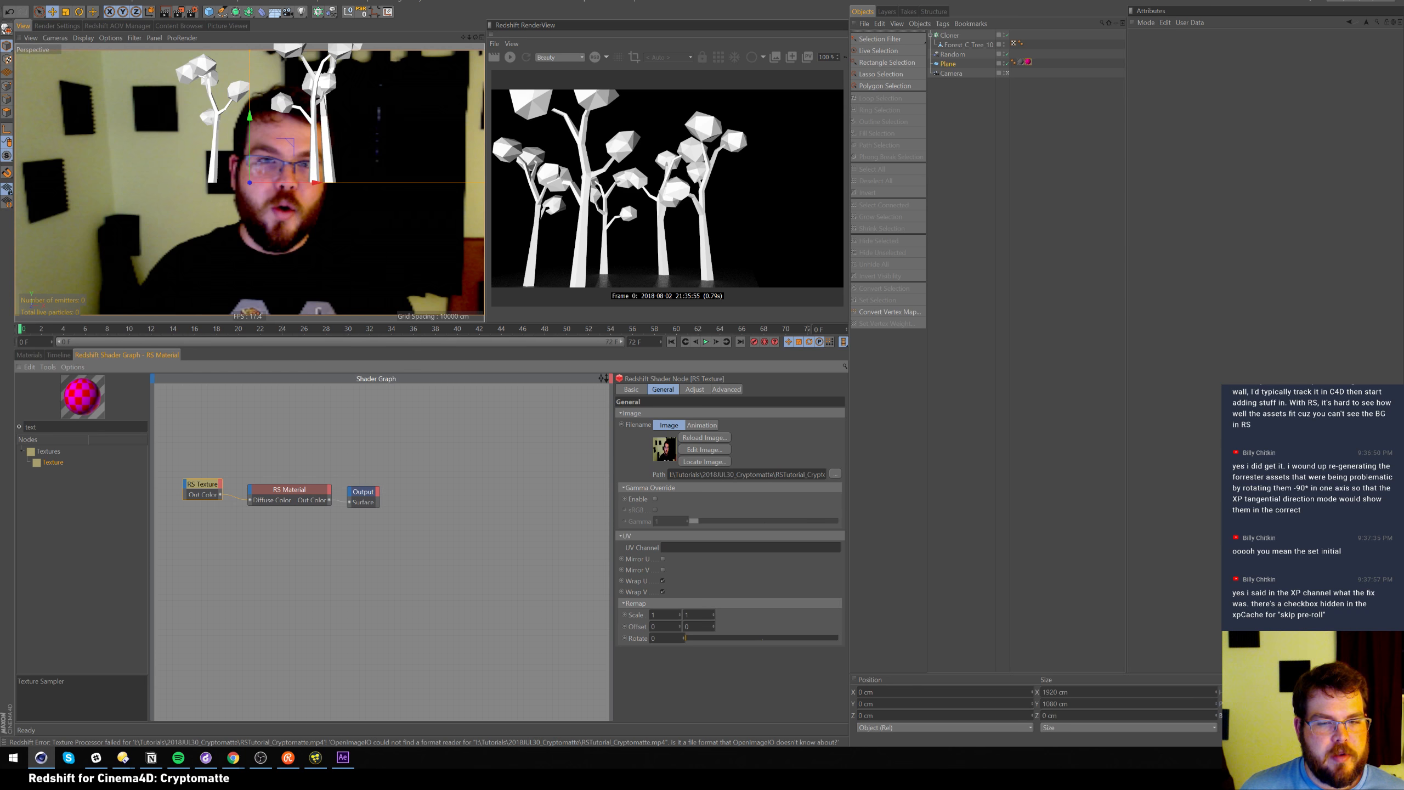
Scrub the timeline across frames 8, 4 and 0 and re-render the scene
{"action": "left_click_drag", "start_coordinate": [61, 330], "coordinate": [16, 332]}
{"action": "left_click", "coordinate": [509, 57]}
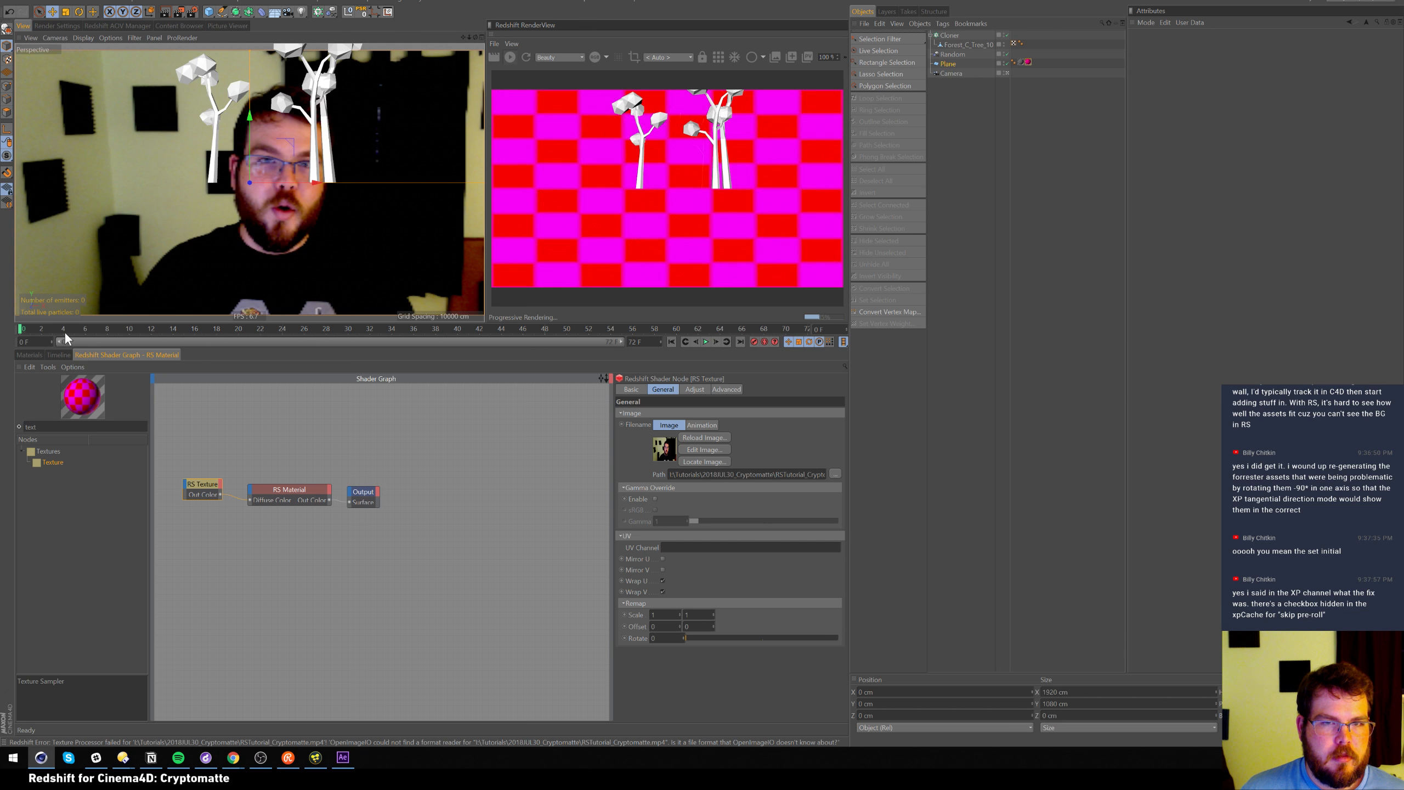
{"action": "left_click", "coordinate": [68, 329]}
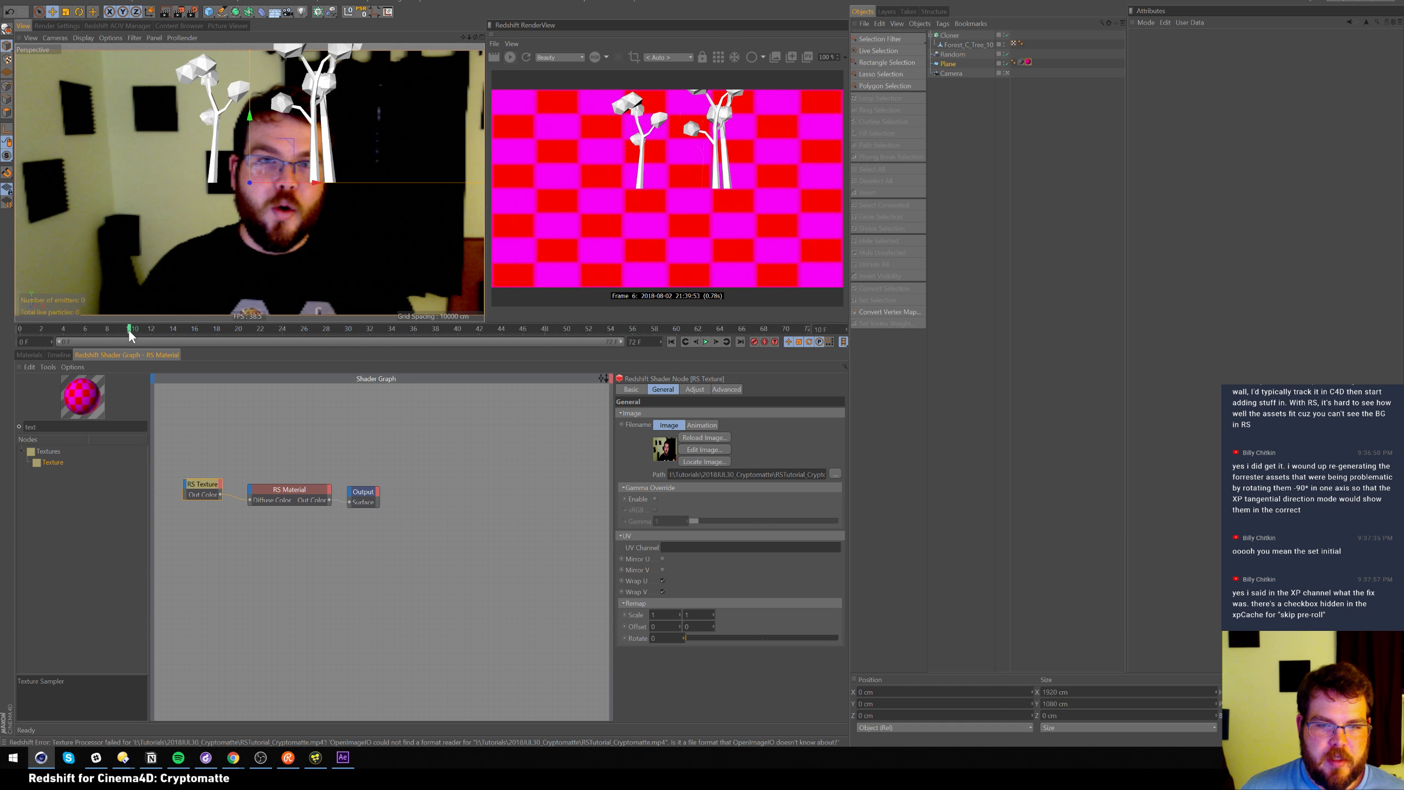
{"action": "left_click_drag", "start_coordinate": [107, 332], "coordinate": [5, 340]}
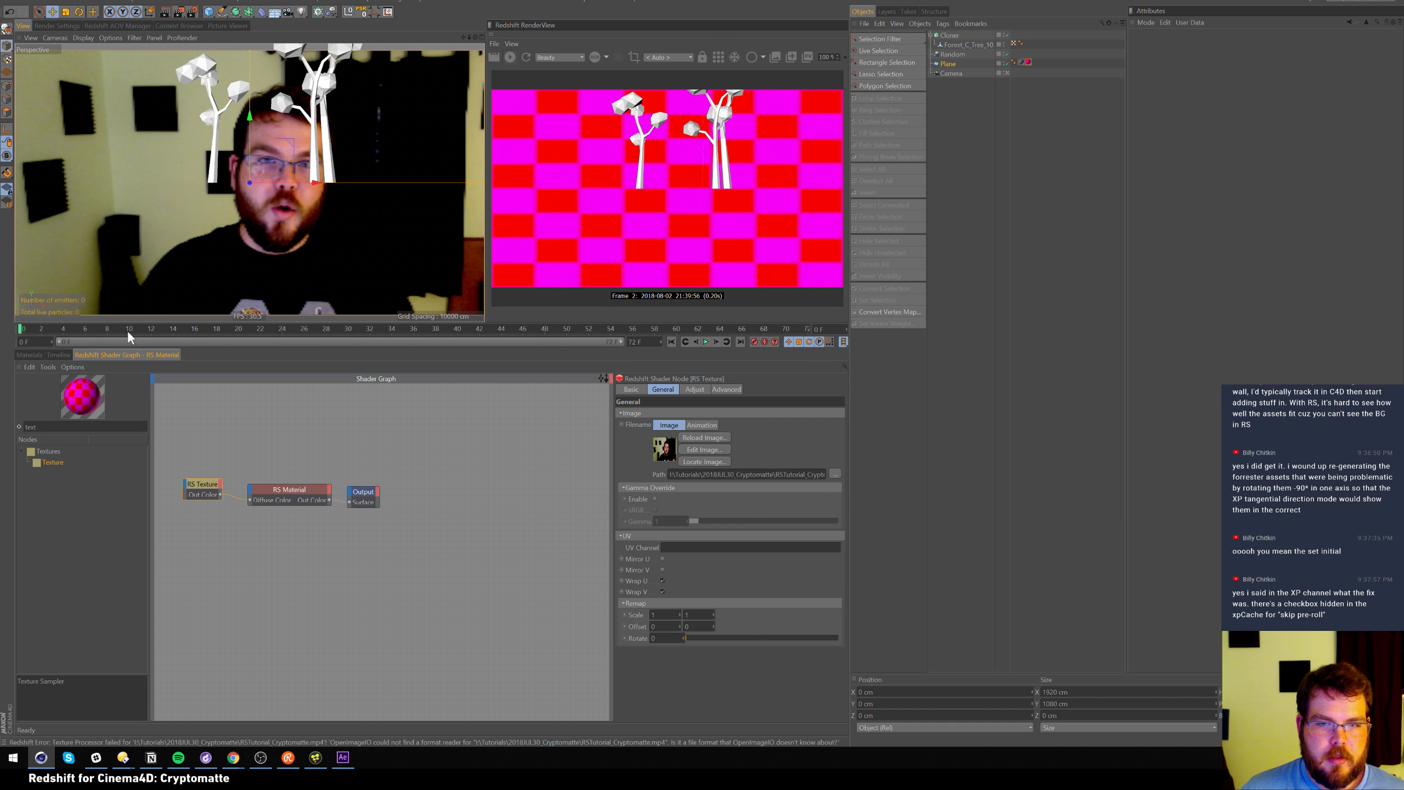
Load 01_BaseRenders/2018JUL30_Cryptomatte_AOV0000.exr into the RS Texture
{"action": "left_click", "coordinate": [835, 474]}
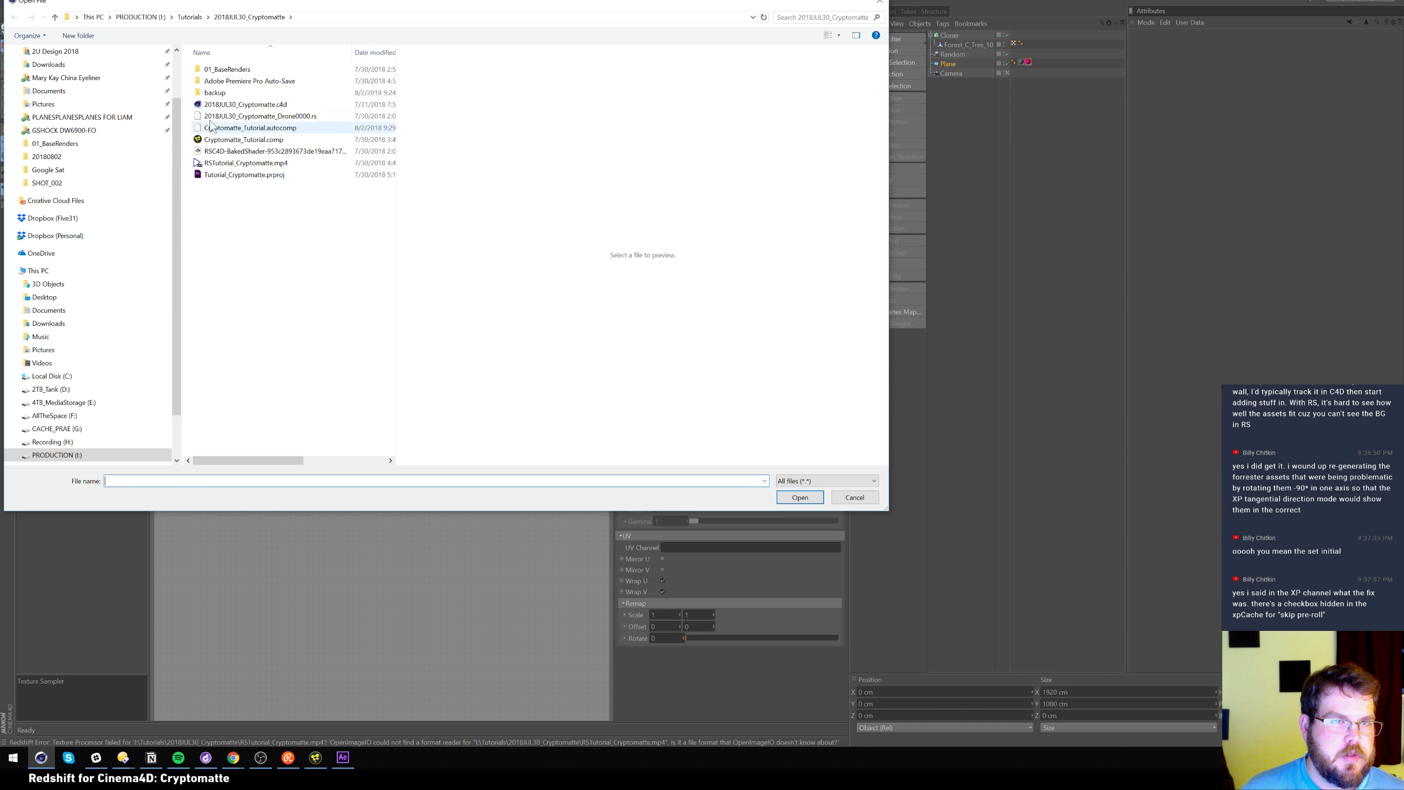
{"action": "double_click", "coordinate": [234, 69]}
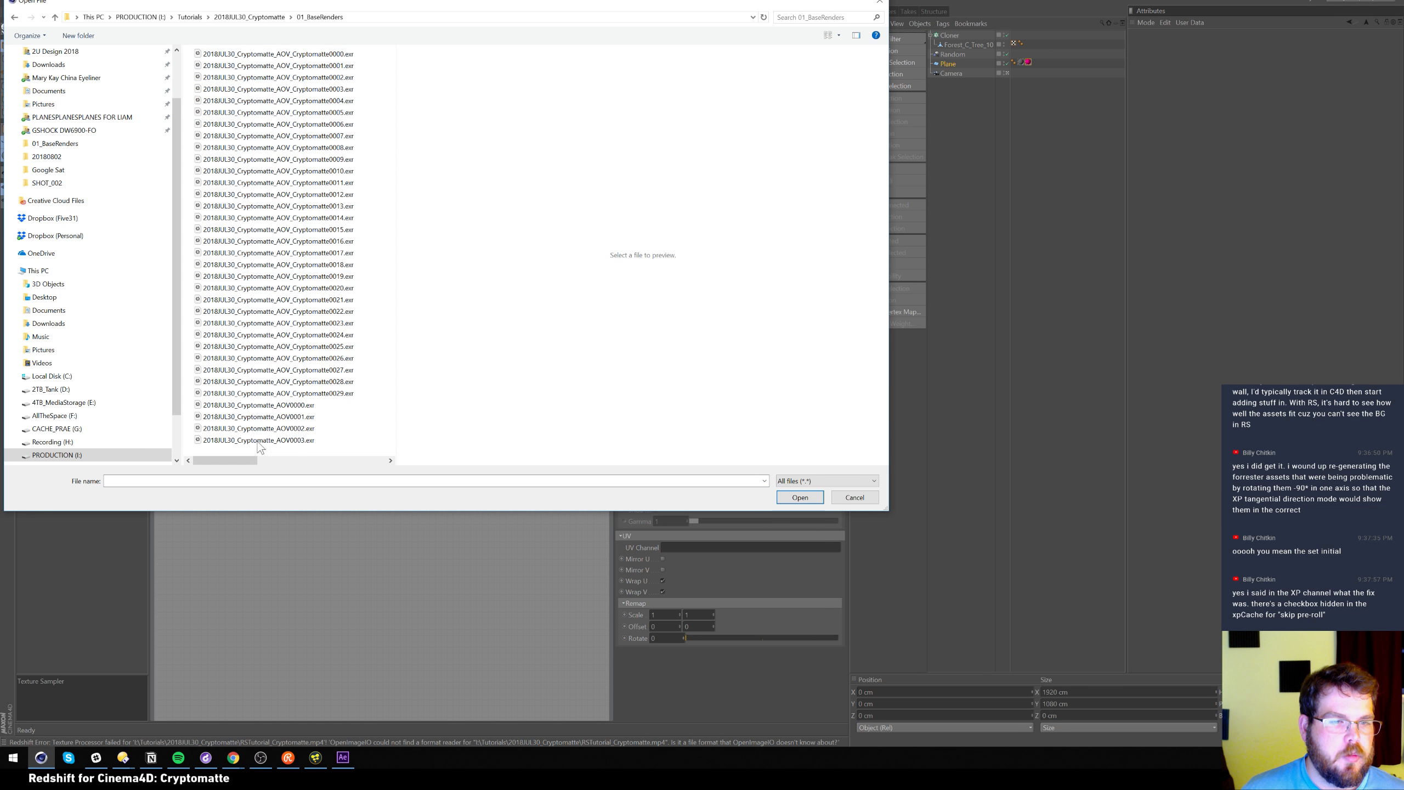
{"action": "left_click", "coordinate": [255, 406]}
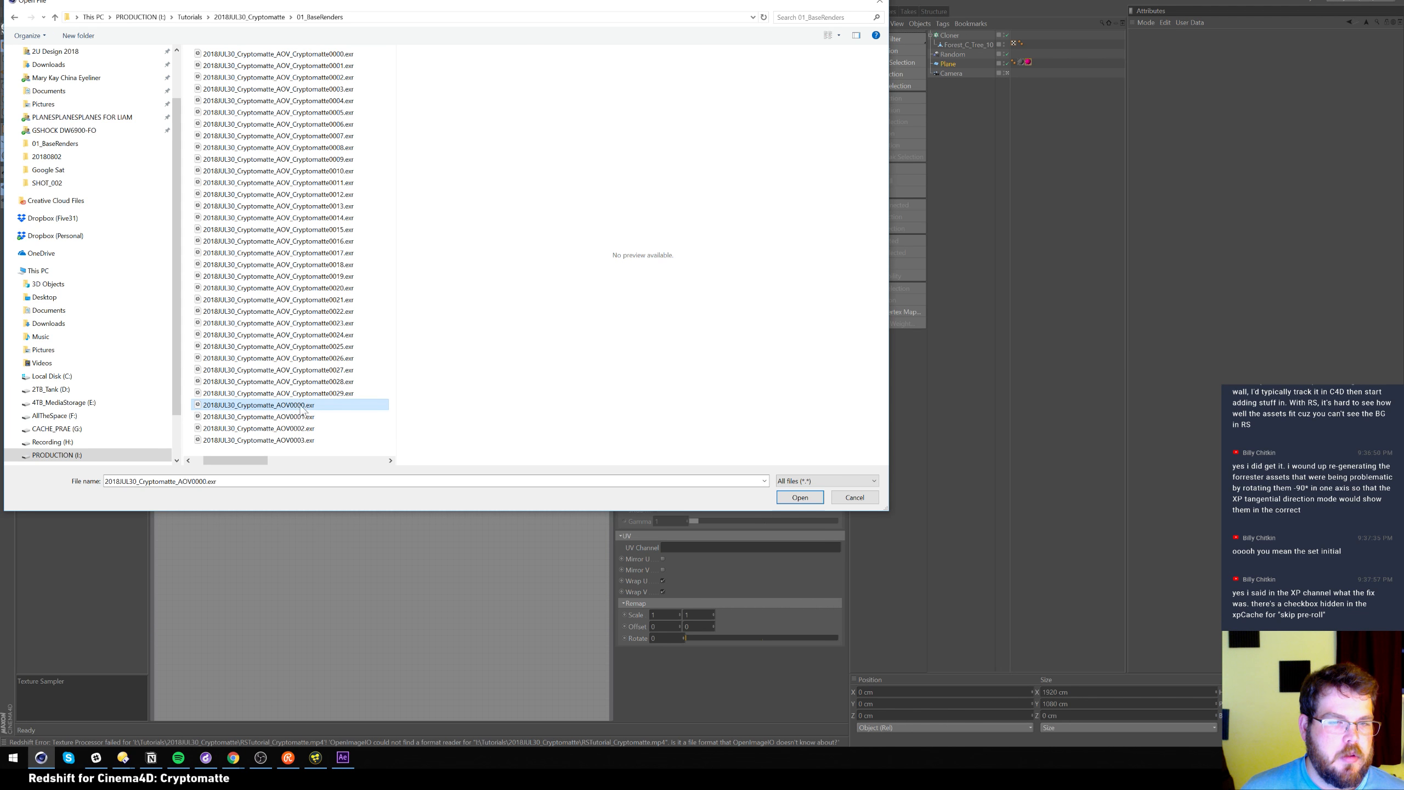
{"action": "left_click", "coordinate": [811, 498]}
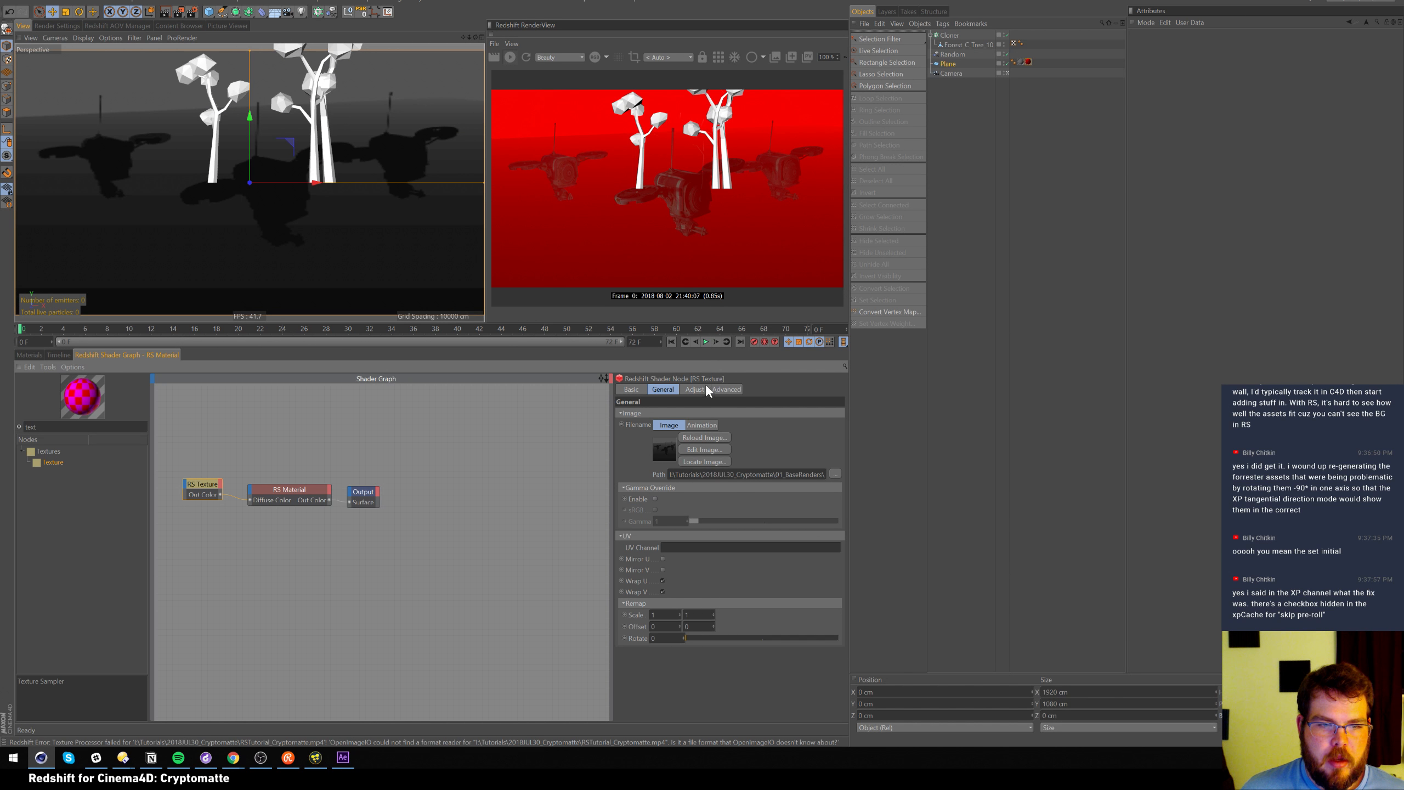
Delete the Plane's extra GrittyCeramany texture tag and move the Output node right
{"action": "left_click", "coordinate": [725, 390]}
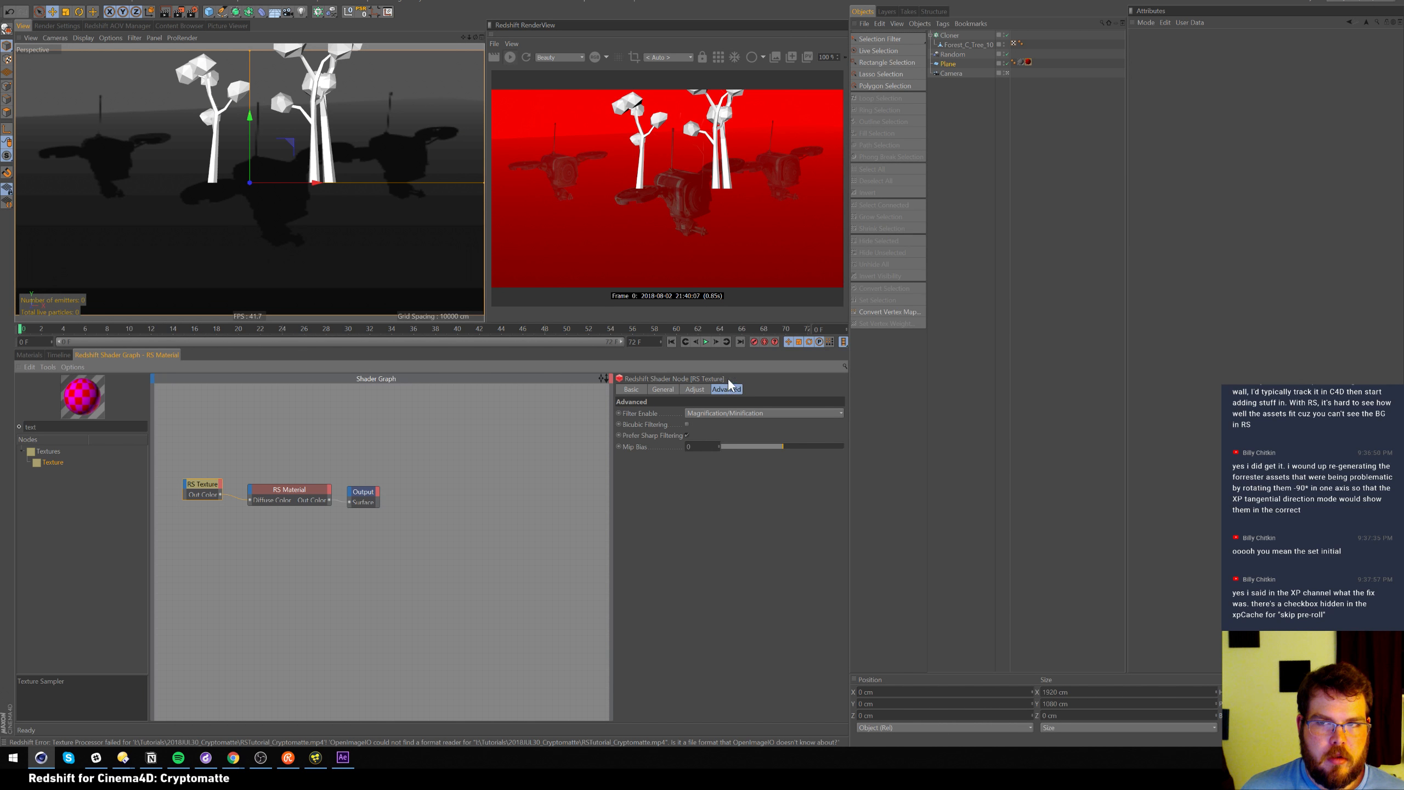
{"action": "left_click", "coordinate": [1023, 62]}
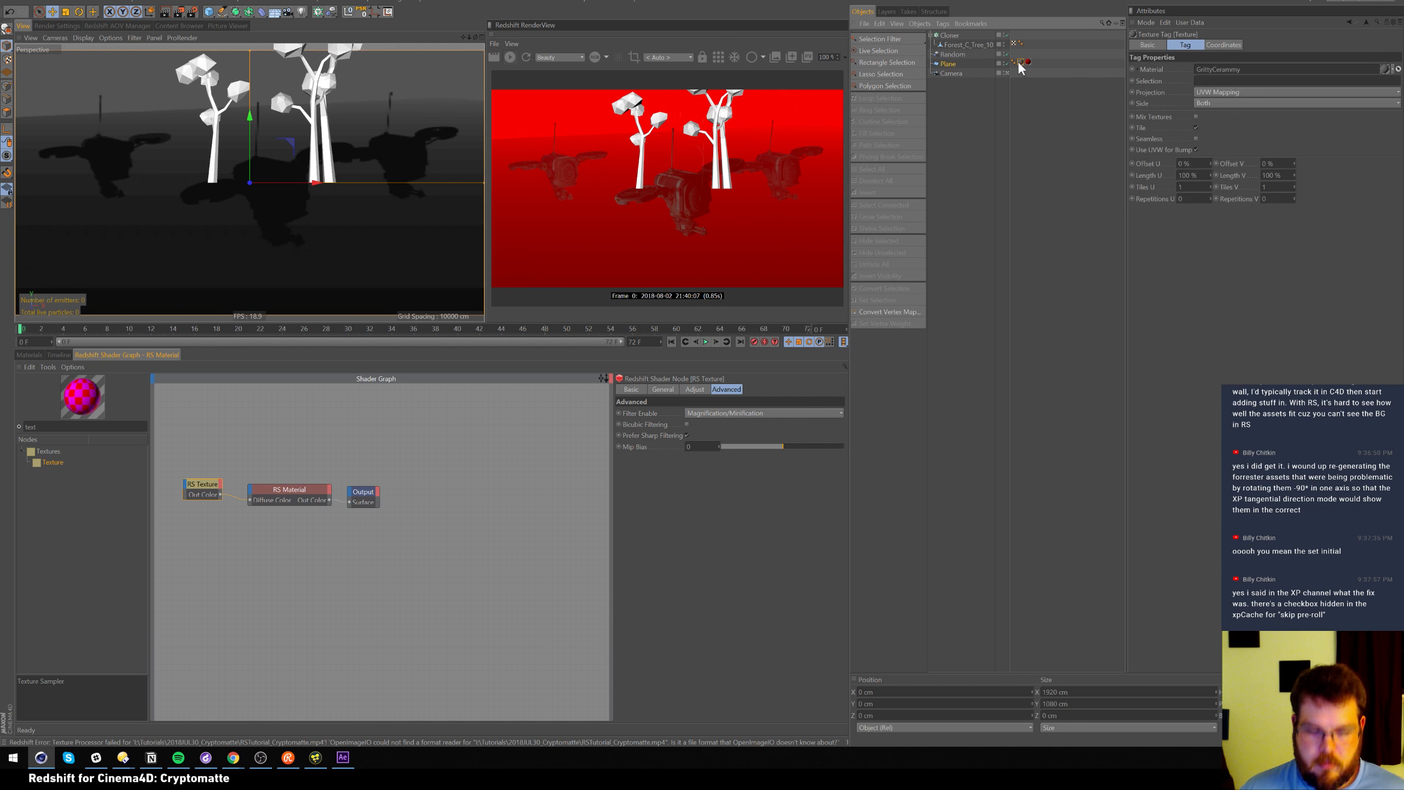
{"action": "key", "text": "Delete"}
{"action": "left_click", "coordinate": [1023, 62]}
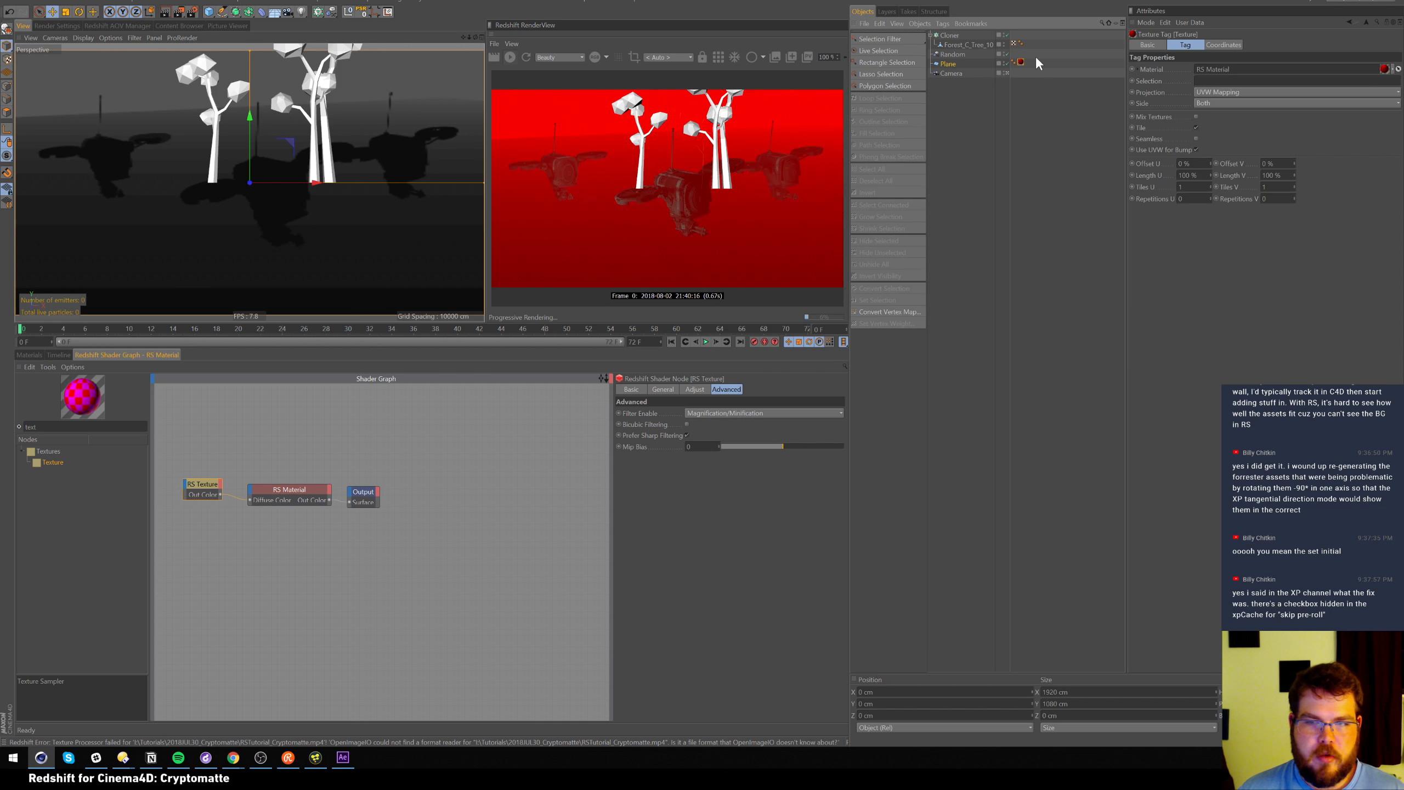
{"action": "left_click", "coordinate": [301, 491]}
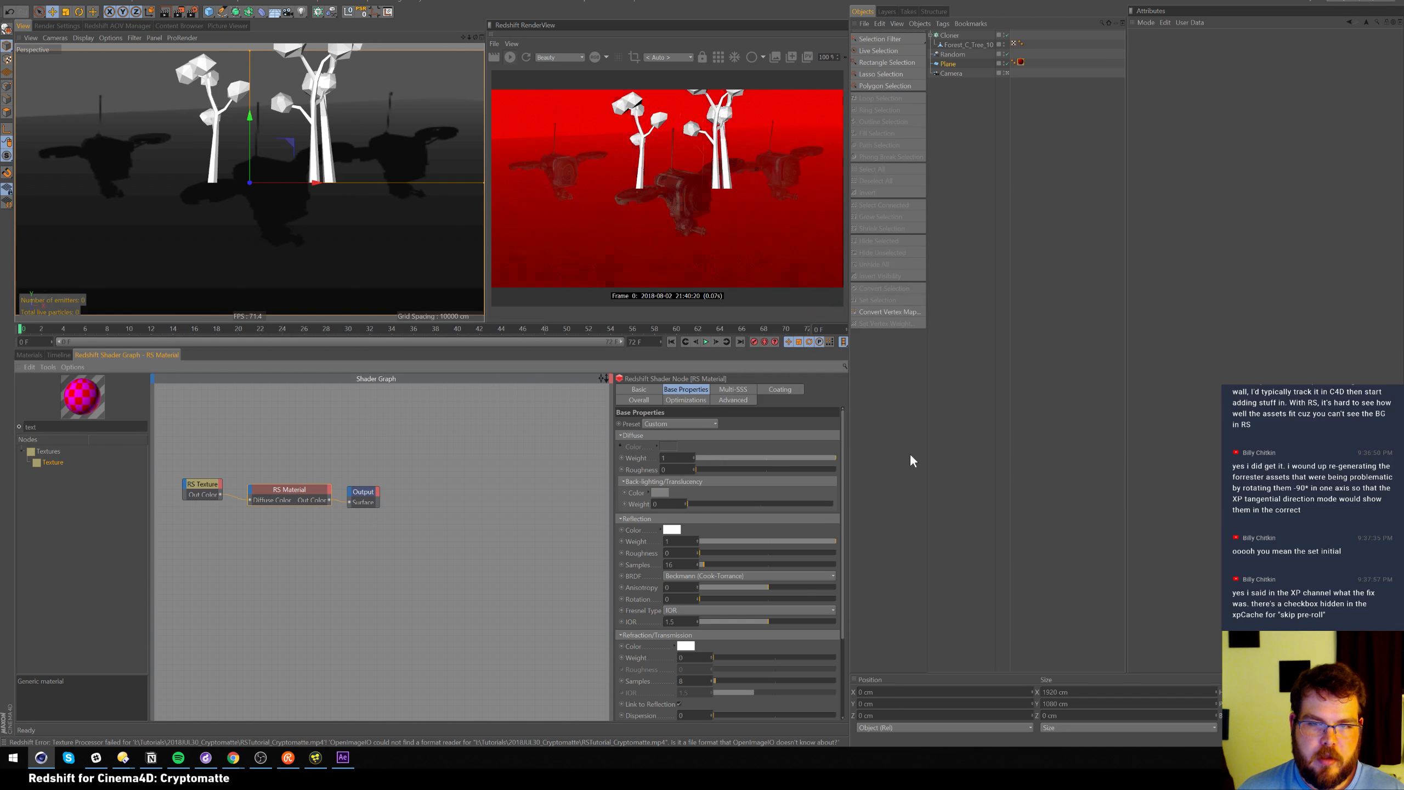
{"action": "left_click_drag", "start_coordinate": [359, 501], "coordinate": [412, 495]}
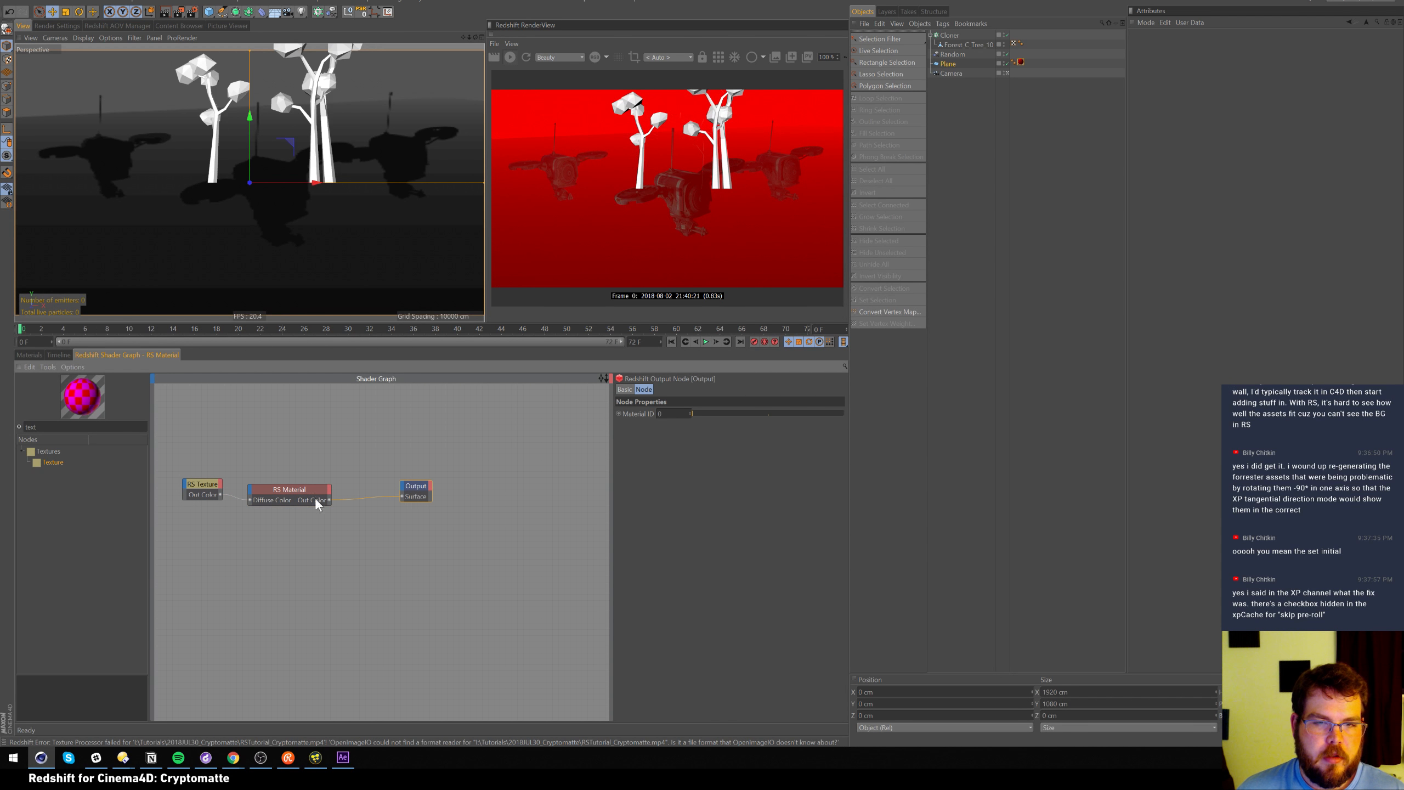
Set the RS Texture's filename to Animation and scrub frames 9–34 to check playback
{"action": "left_click", "coordinate": [209, 489]}
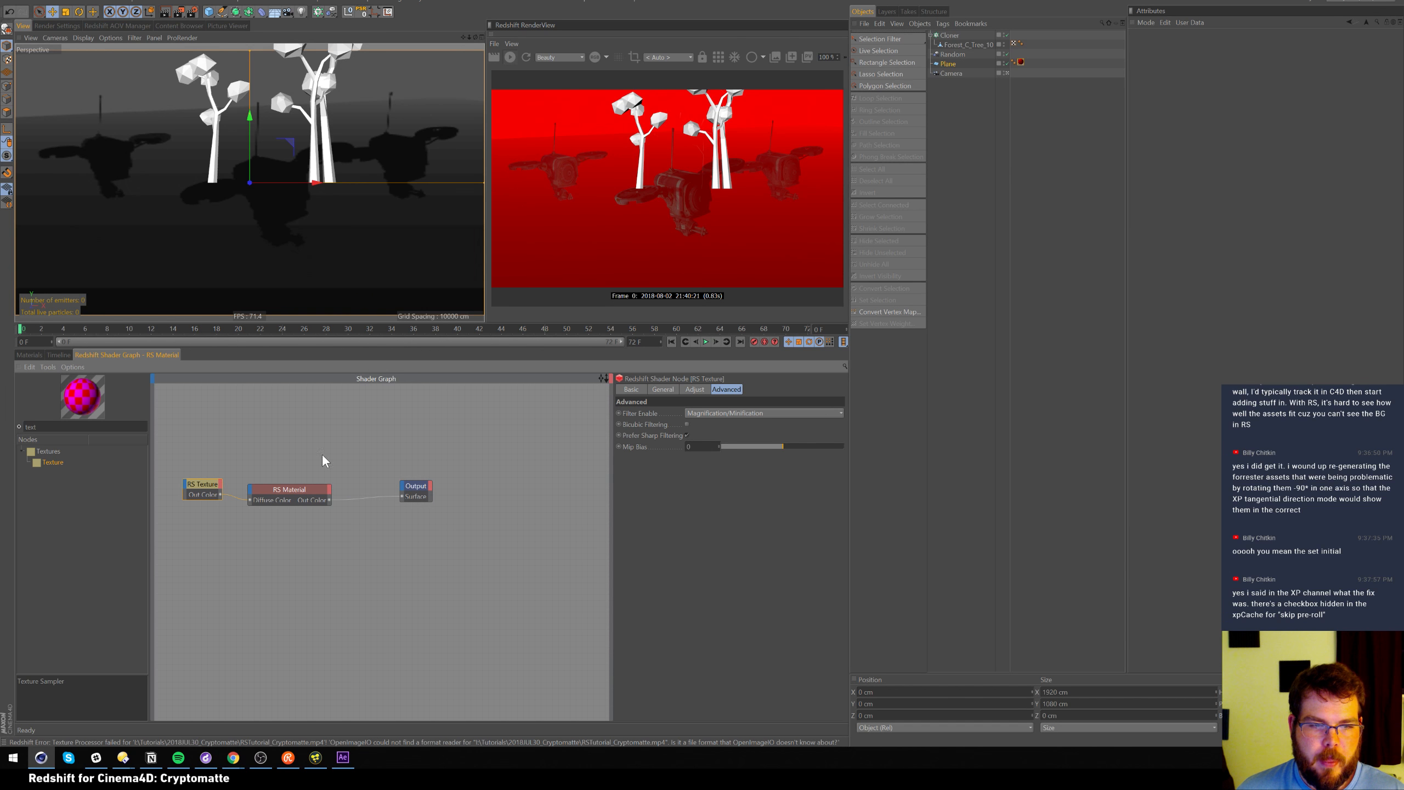
{"action": "left_click", "coordinate": [670, 389]}
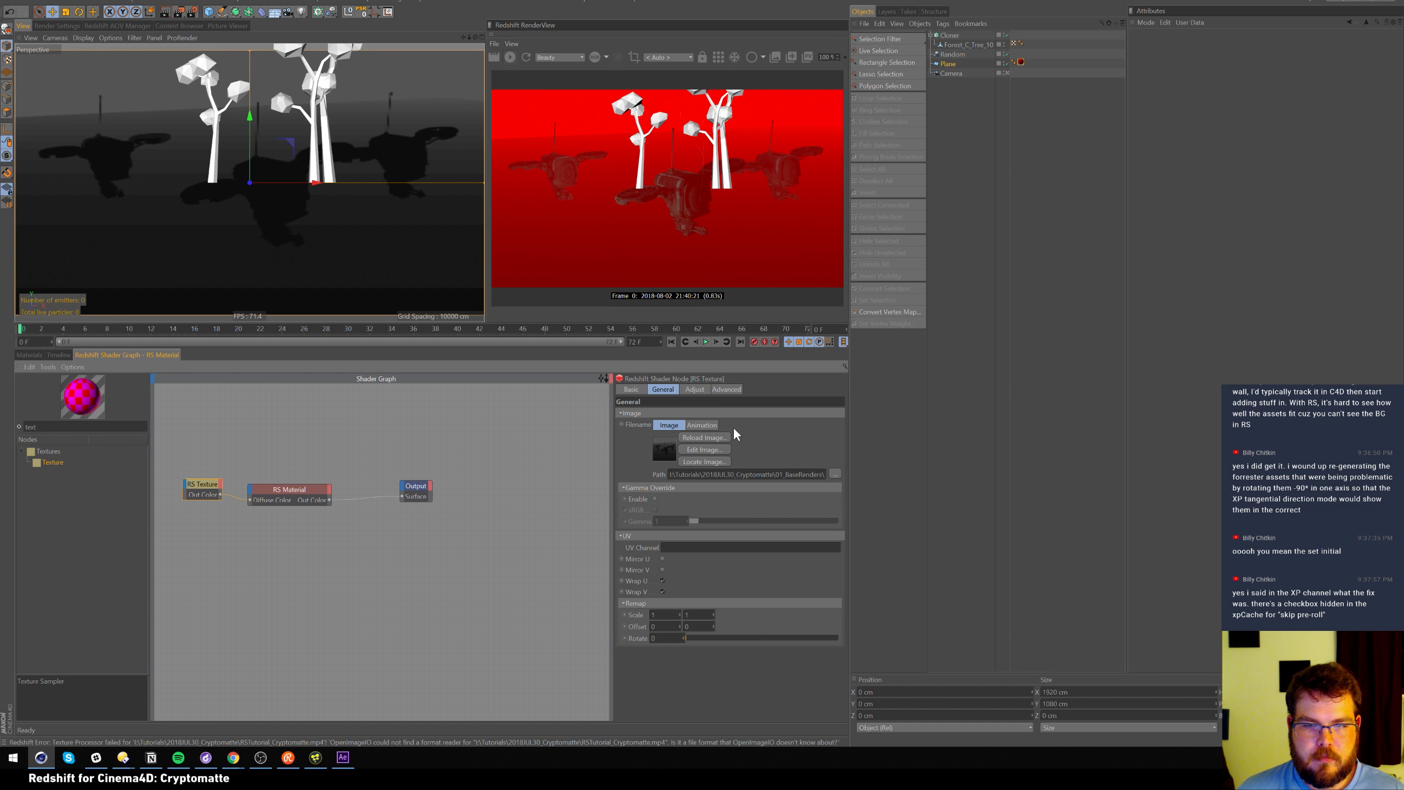
{"action": "left_click", "coordinate": [708, 425]}
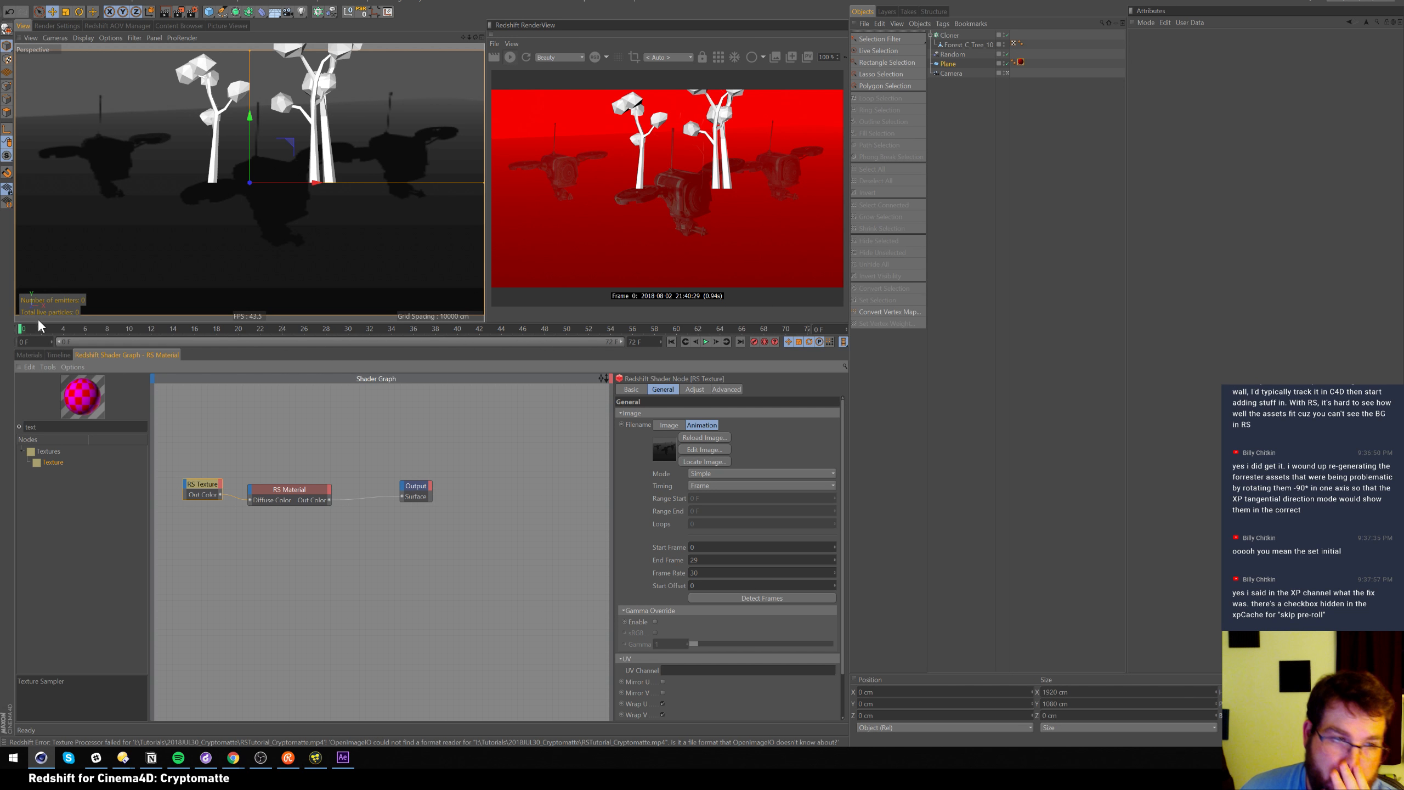
{"action": "left_click_drag", "start_coordinate": [39, 323], "coordinate": [138, 328]}
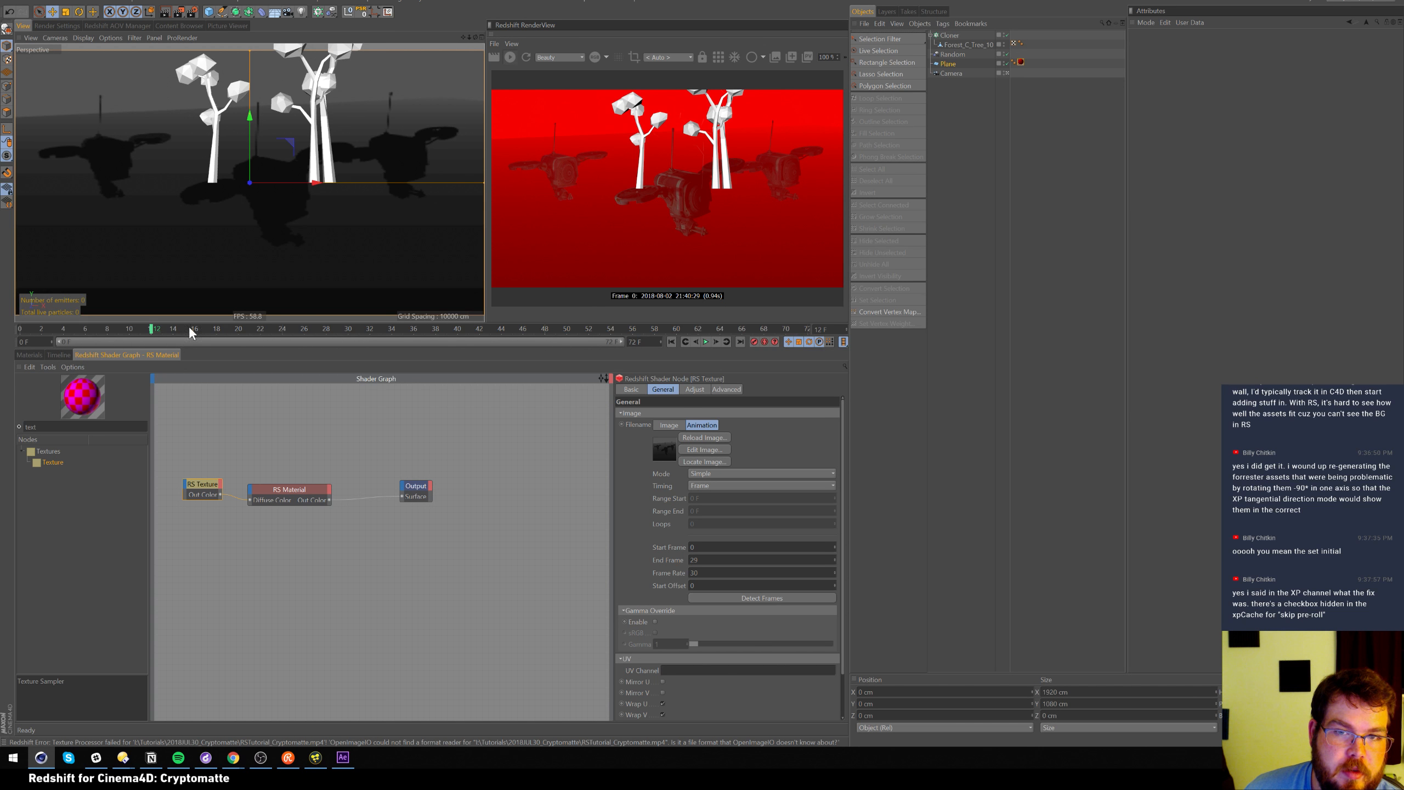
{"action": "left_click_drag", "start_coordinate": [325, 334], "coordinate": [238, 329]}
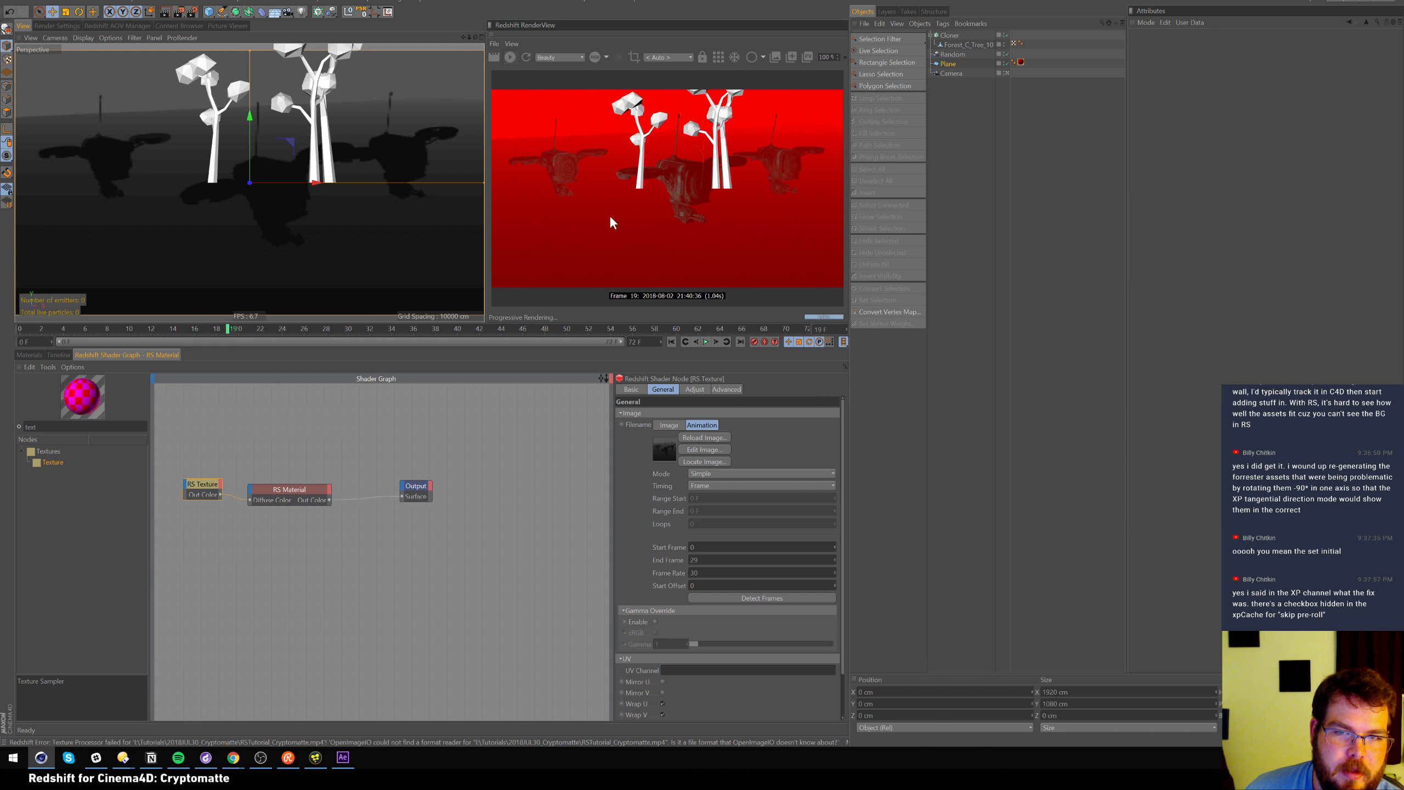
{"action": "left_click", "coordinate": [392, 330]}
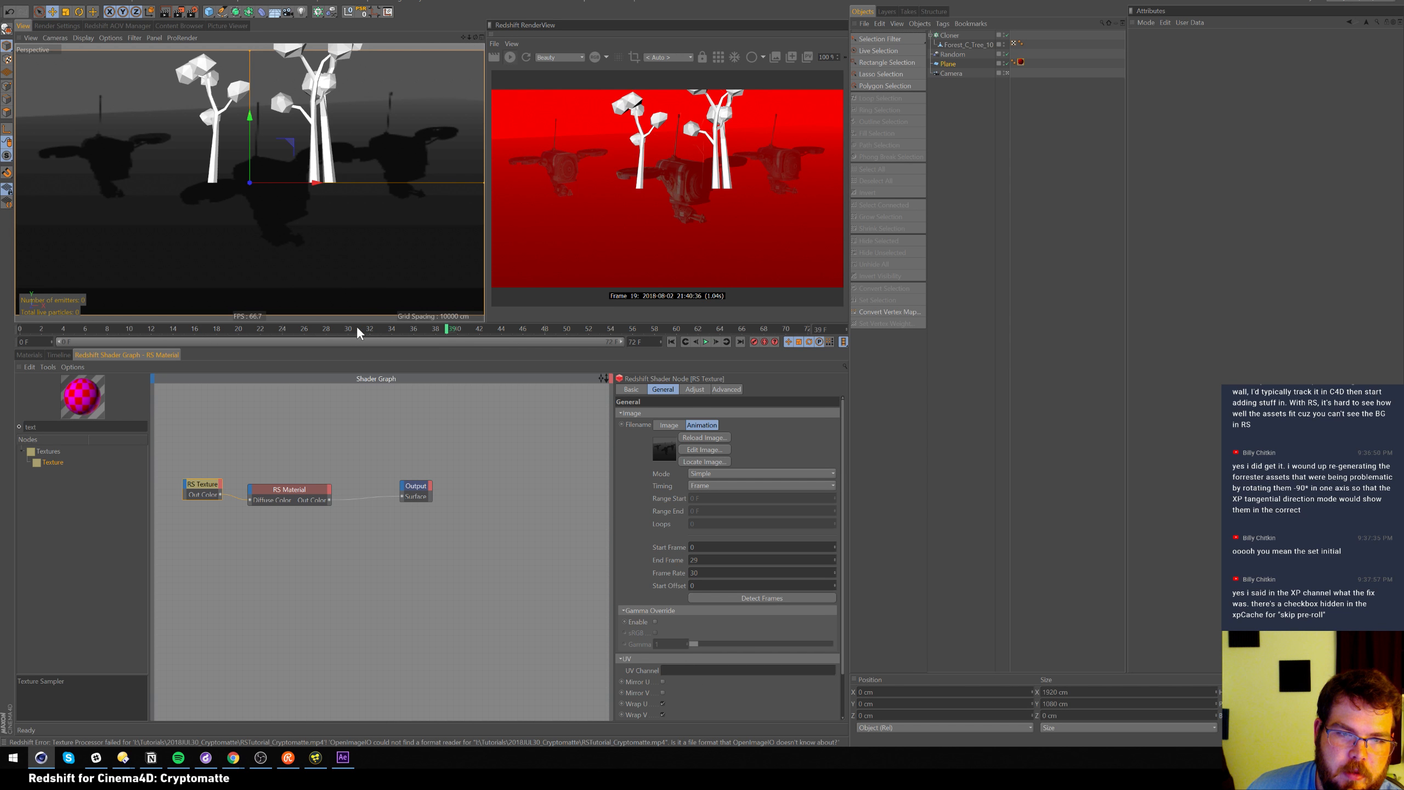
{"action": "left_click_drag", "start_coordinate": [270, 330], "coordinate": [20, 334]}
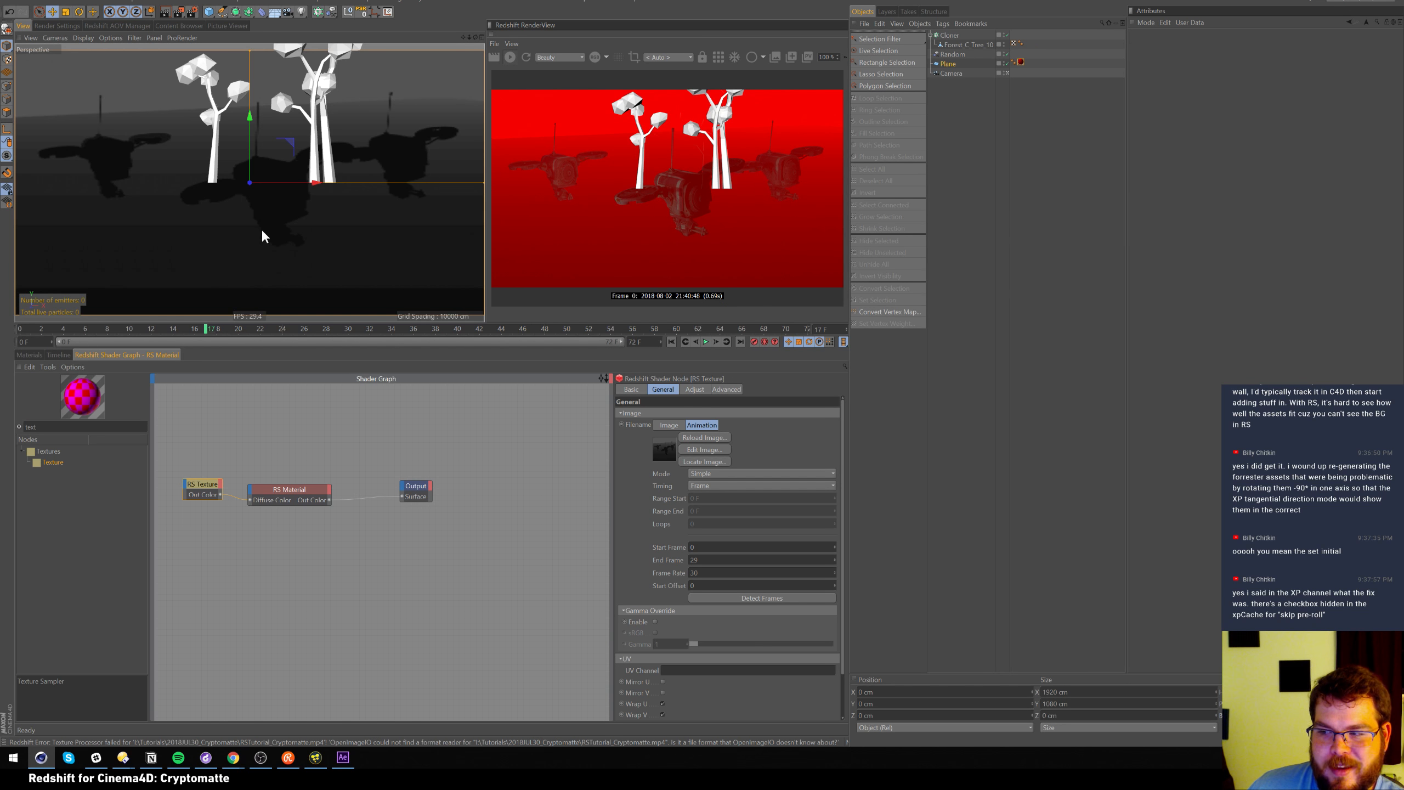
{"action": "left_click_drag", "start_coordinate": [221, 329], "coordinate": [313, 329]}
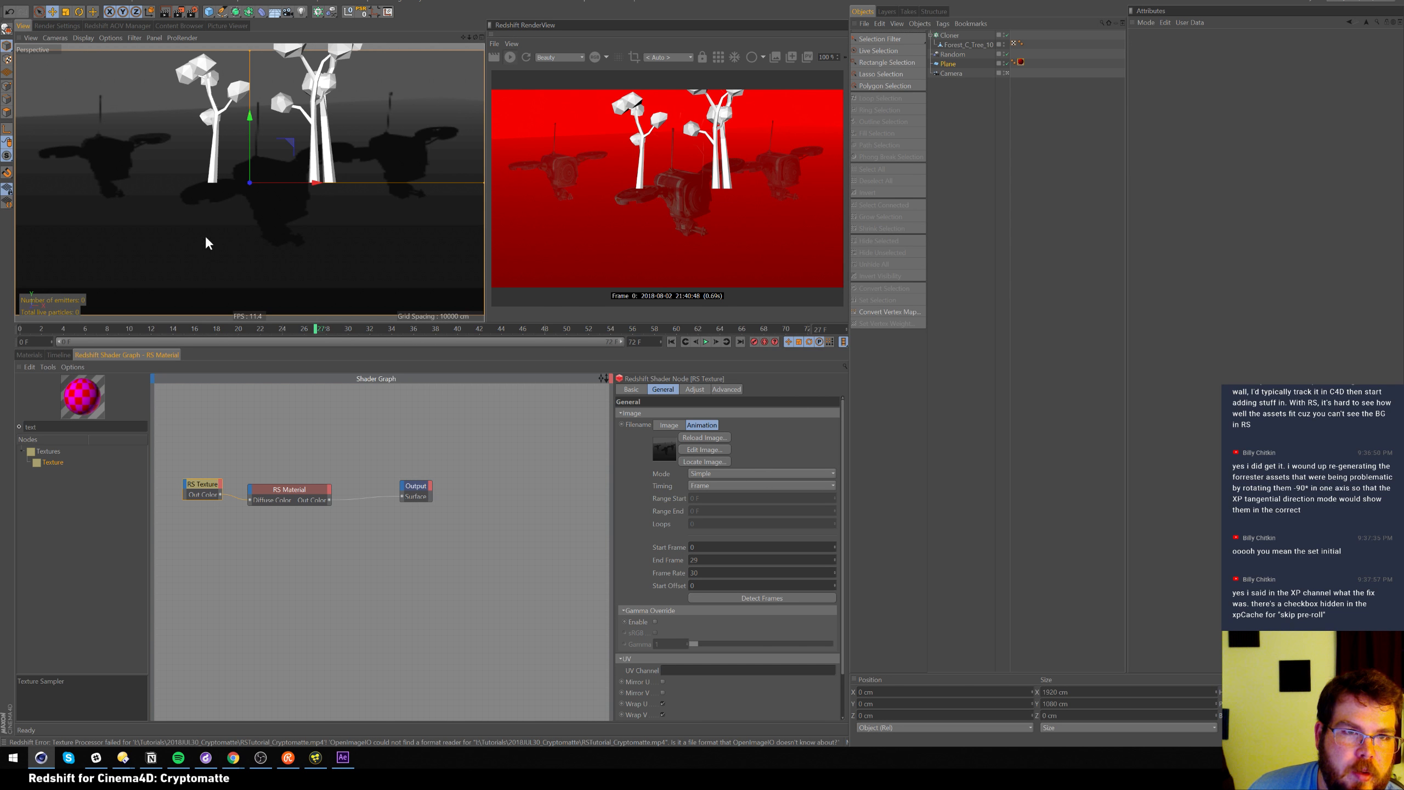
{"action": "left_click_drag", "start_coordinate": [24, 324], "coordinate": [163, 332]}
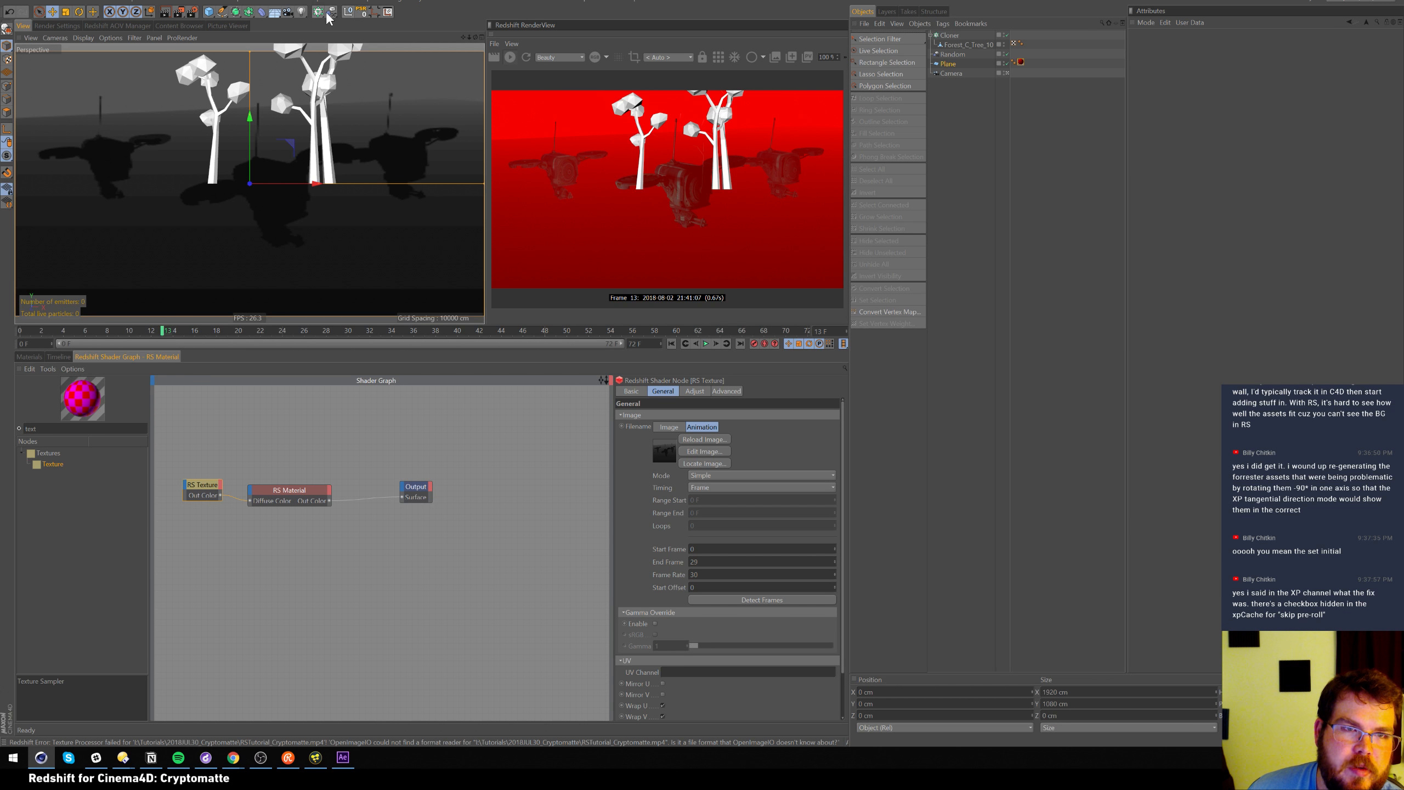
{"action": "left_click", "coordinate": [301, 13]}
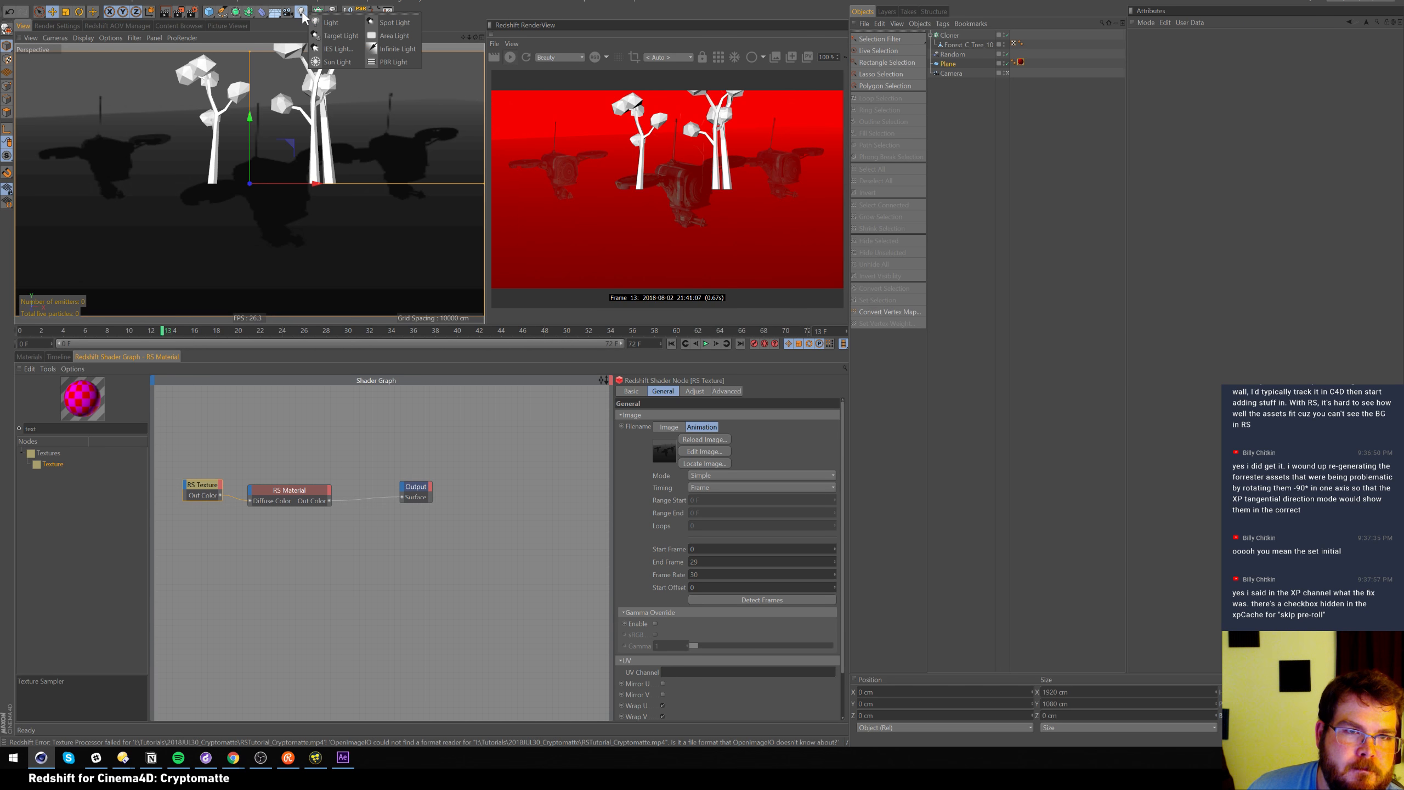
{"action": "left_click", "coordinate": [287, 12]}
{"action": "left_click", "coordinate": [273, 17]}
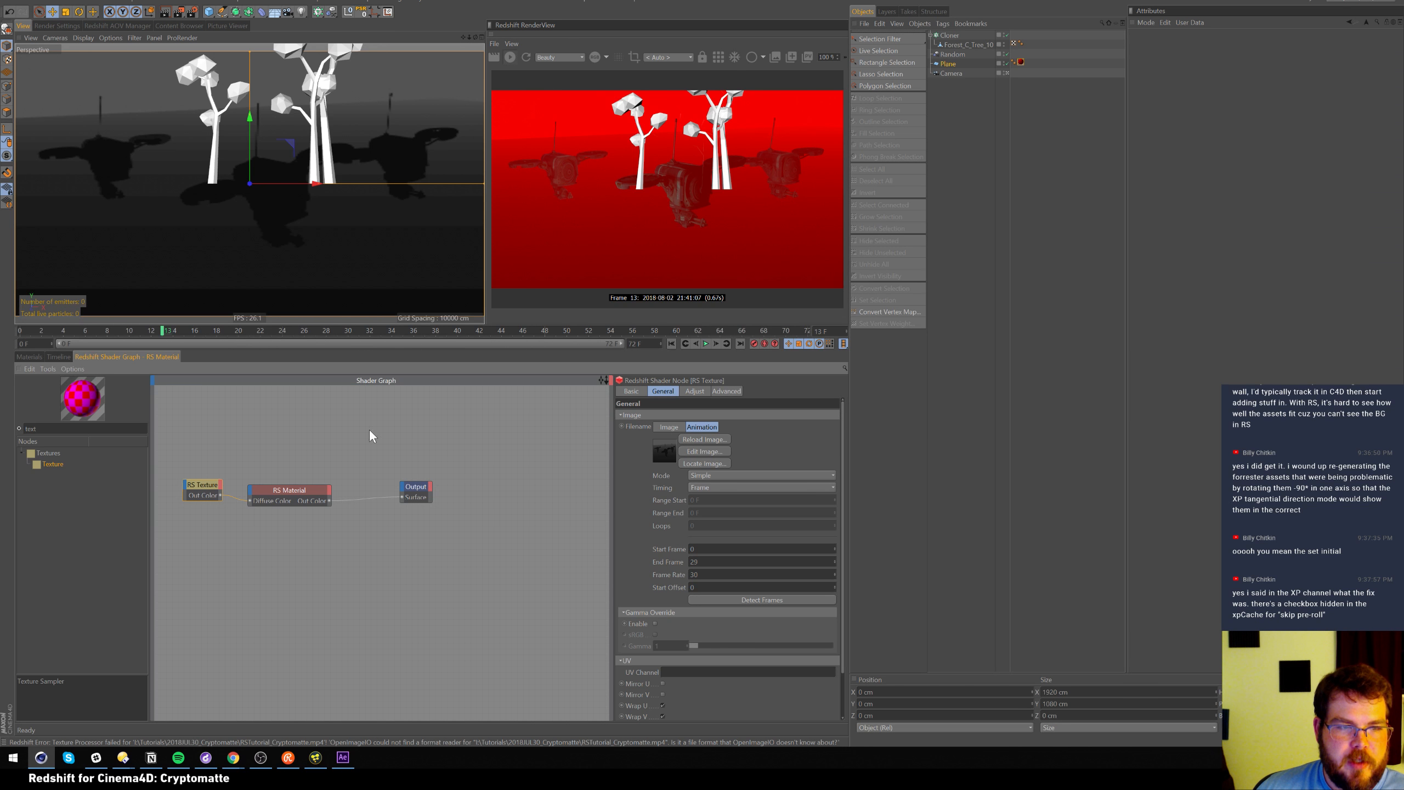
{"action": "left_click_drag", "start_coordinate": [180, 555], "coordinate": [228, 450]}
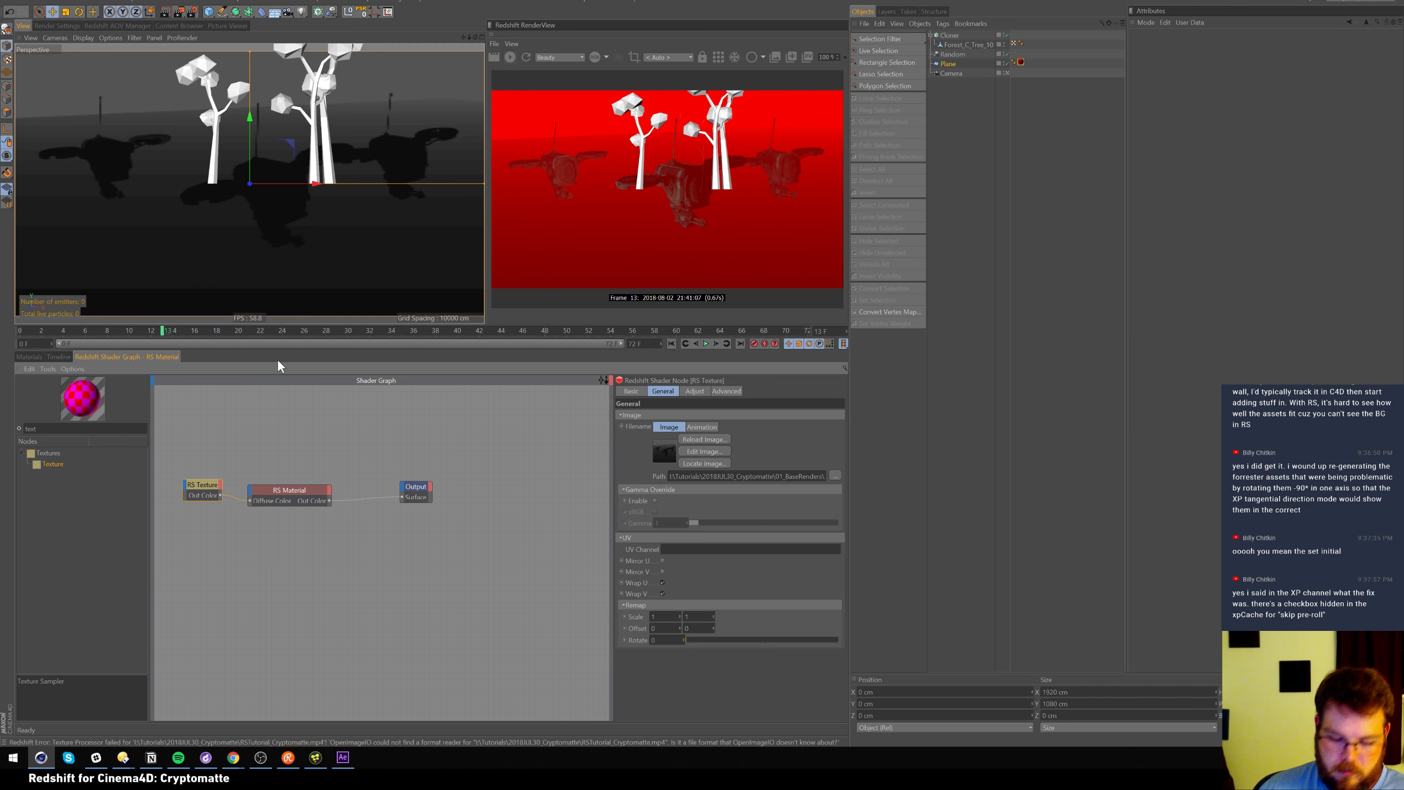
Remove the RS Texture node so the material is plain red, then delete every scene object
{"action": "key", "text": "Delete"}
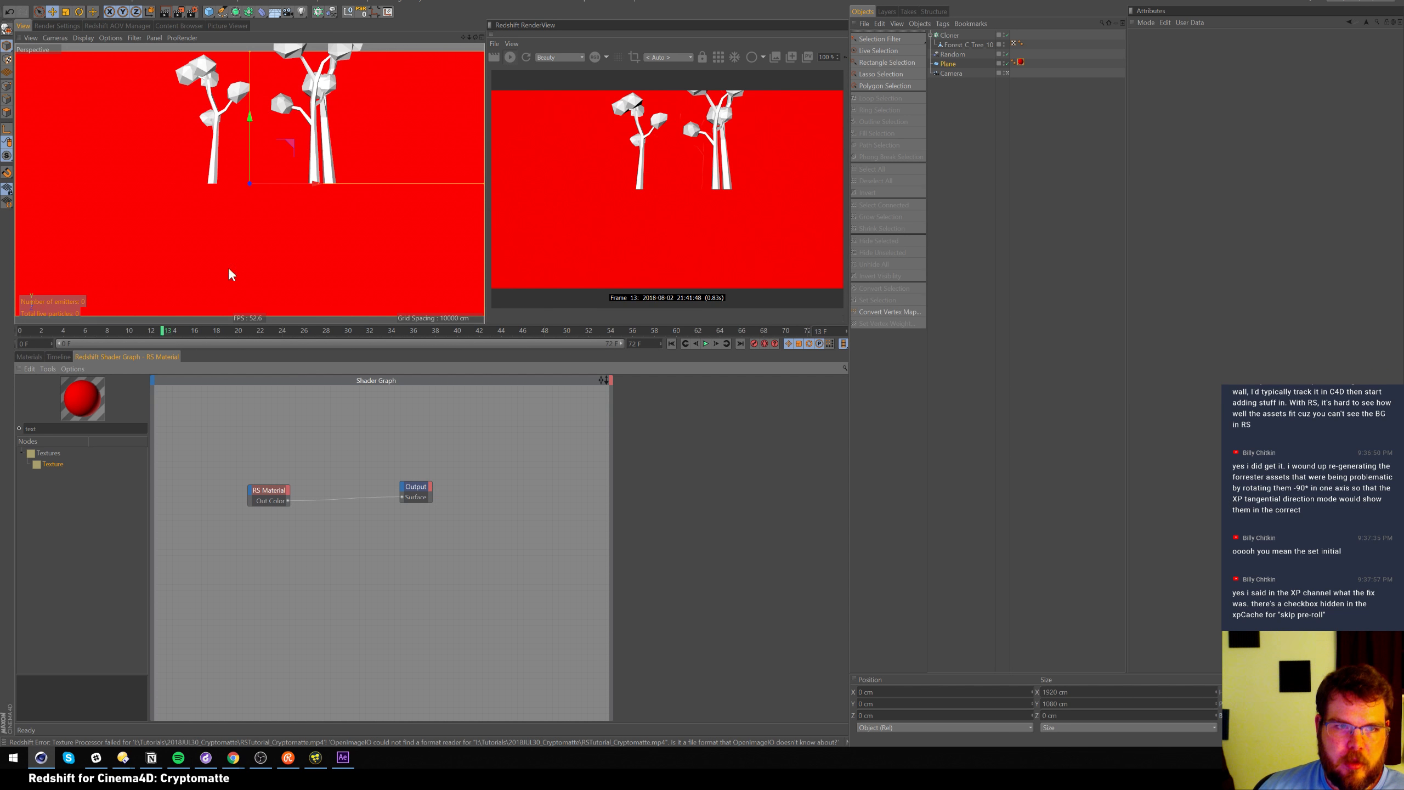
{"action": "left_click_drag", "start_coordinate": [965, 117], "coordinate": [943, 35]}
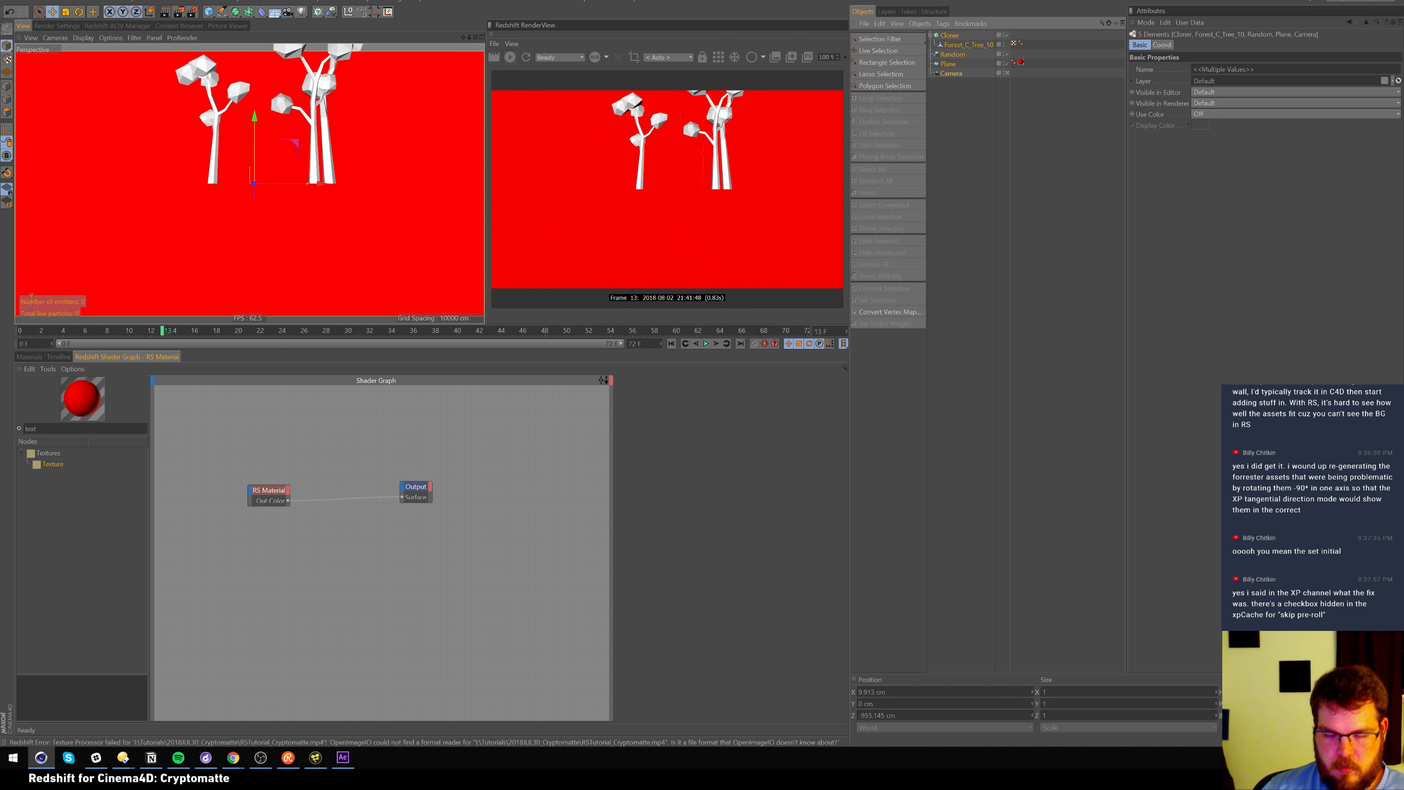
{"action": "key", "text": "Delete"}
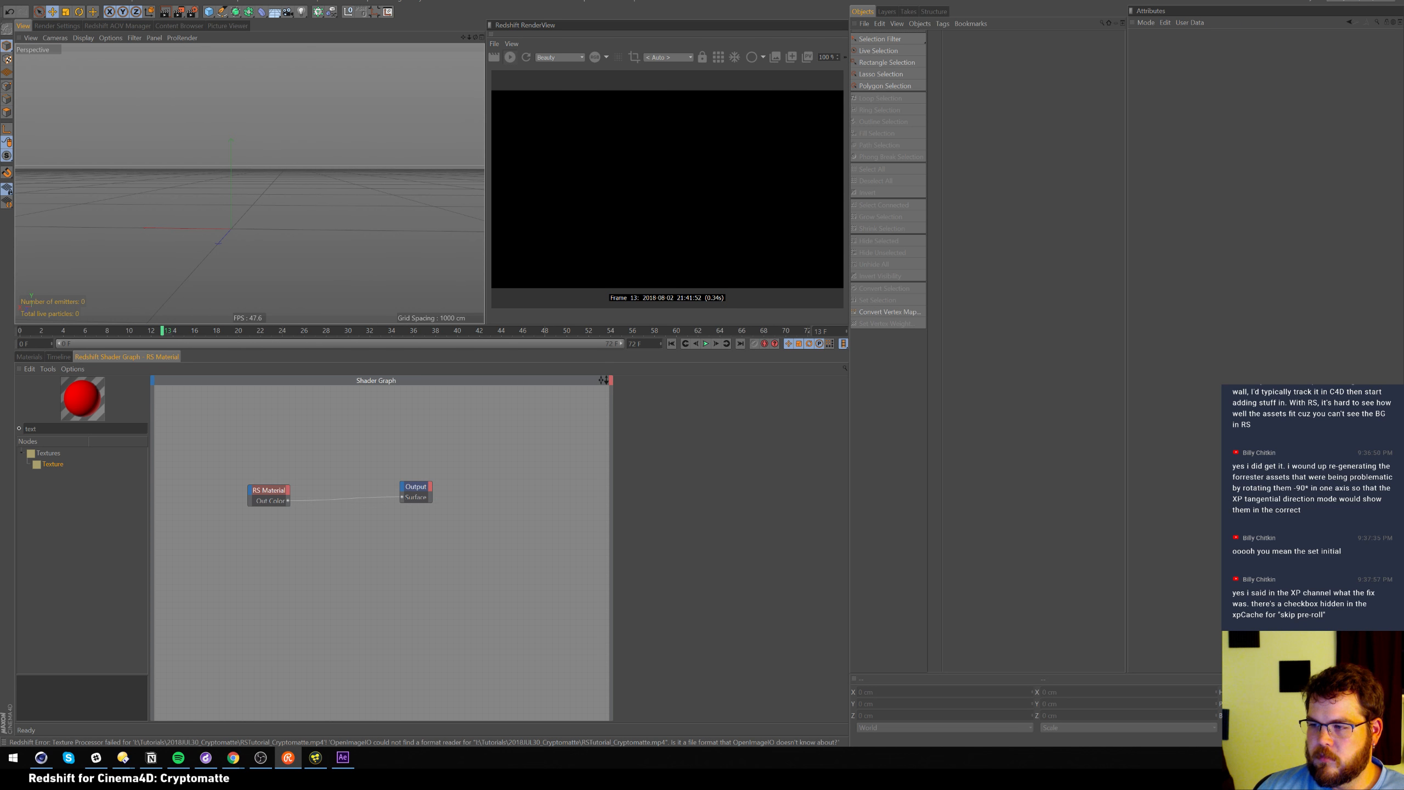
Re-render the empty scene, show the three materials under a taller viewport, and select RS Material
{"action": "left_click", "coordinate": [725, 209]}
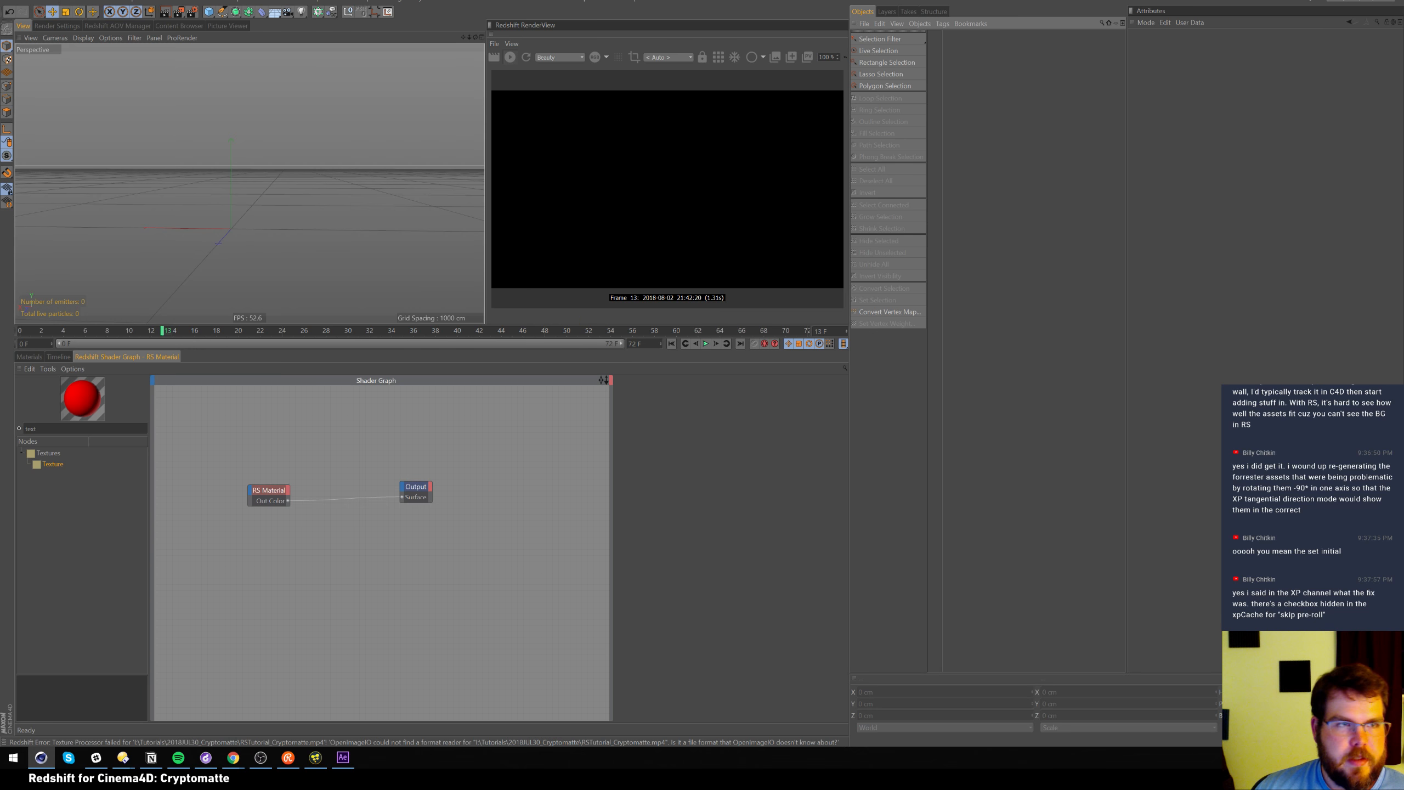
{"action": "left_click", "coordinate": [524, 57]}
{"action": "left_click", "coordinate": [31, 356]}
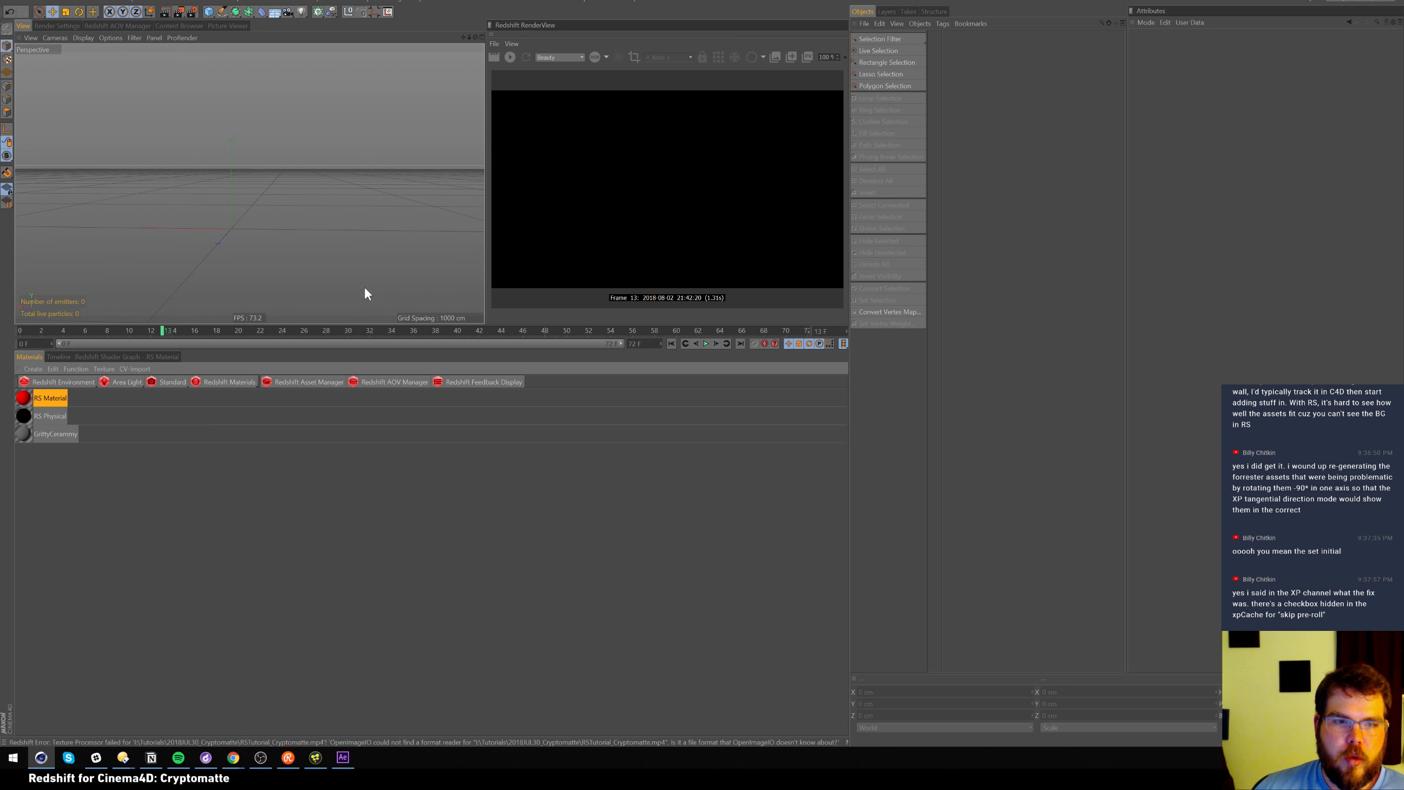
{"action": "left_click_drag", "start_coordinate": [415, 336], "coordinate": [383, 444]}
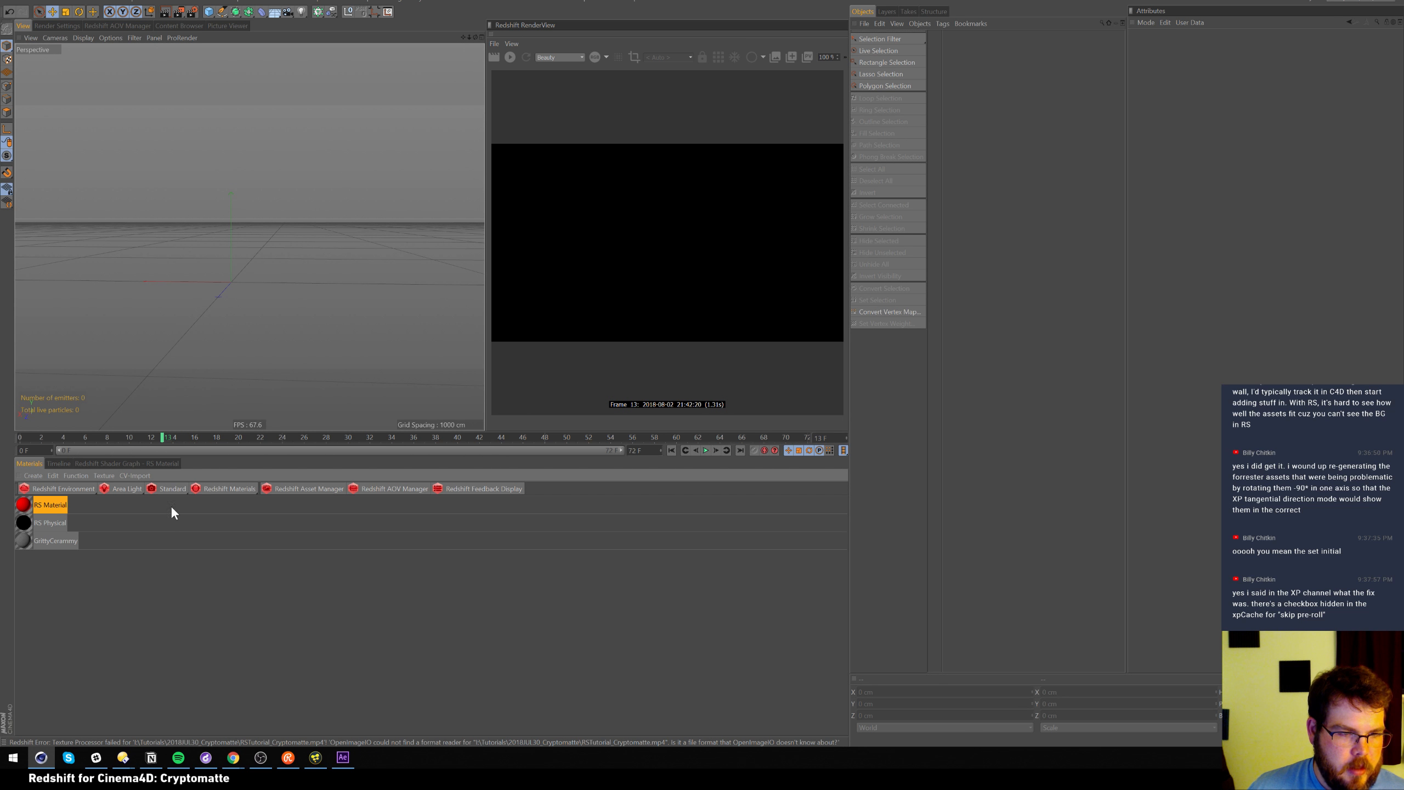
{"action": "left_click_drag", "start_coordinate": [164, 578], "coordinate": [27, 495]}
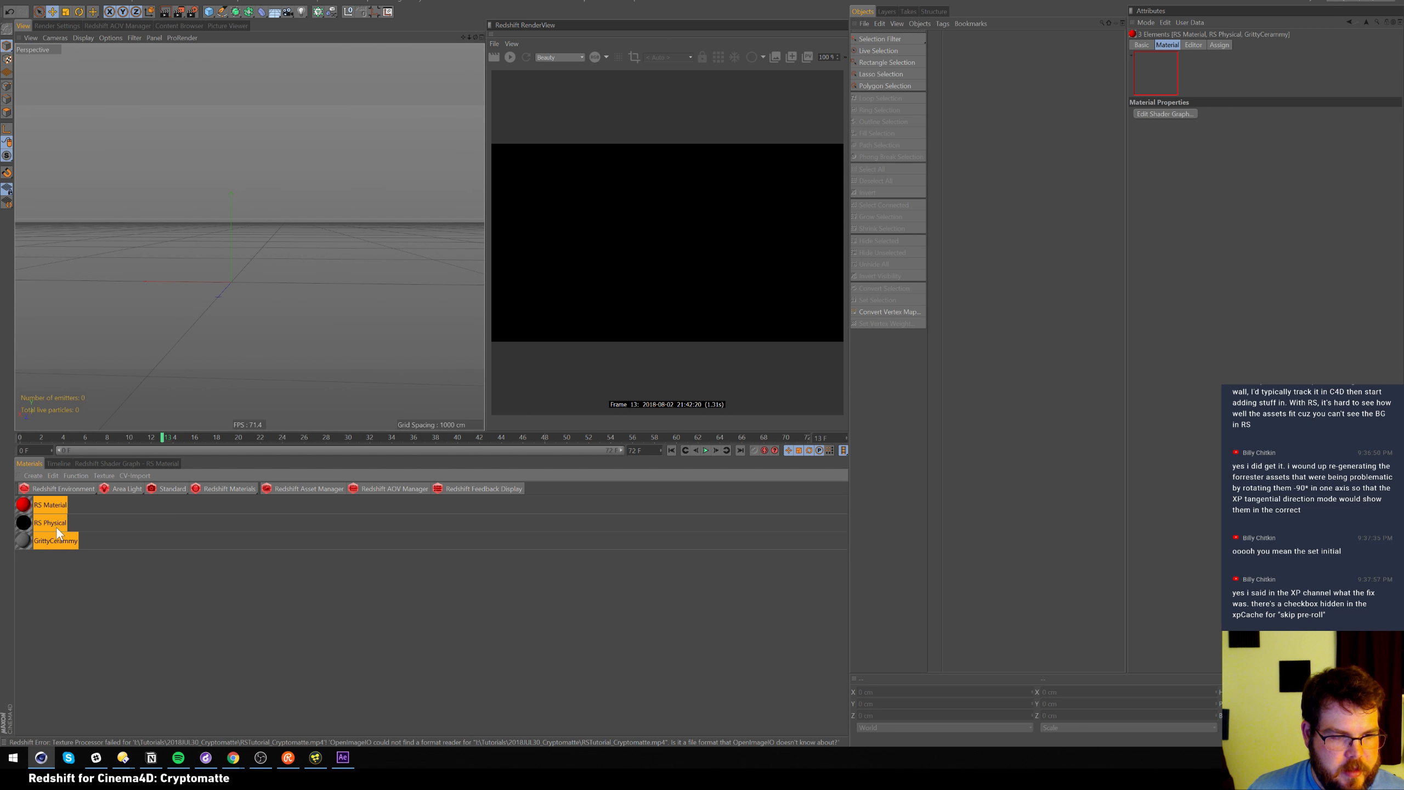
{"action": "left_click", "coordinate": [54, 552]}
{"action": "left_click", "coordinate": [49, 507]}
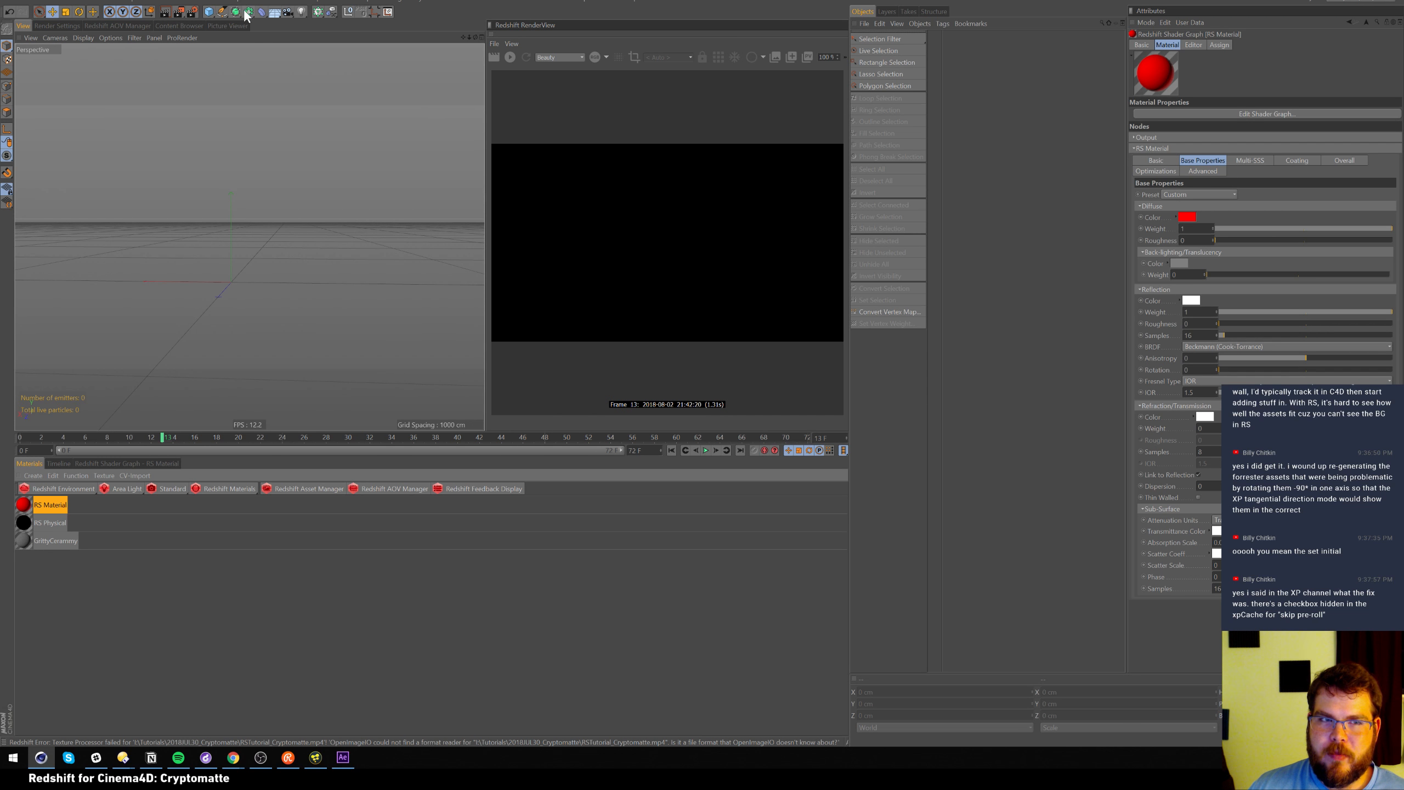
Add a 400 cm Plane primitive to the empty scene and orbit down onto it
{"action": "left_click", "coordinate": [209, 13]}
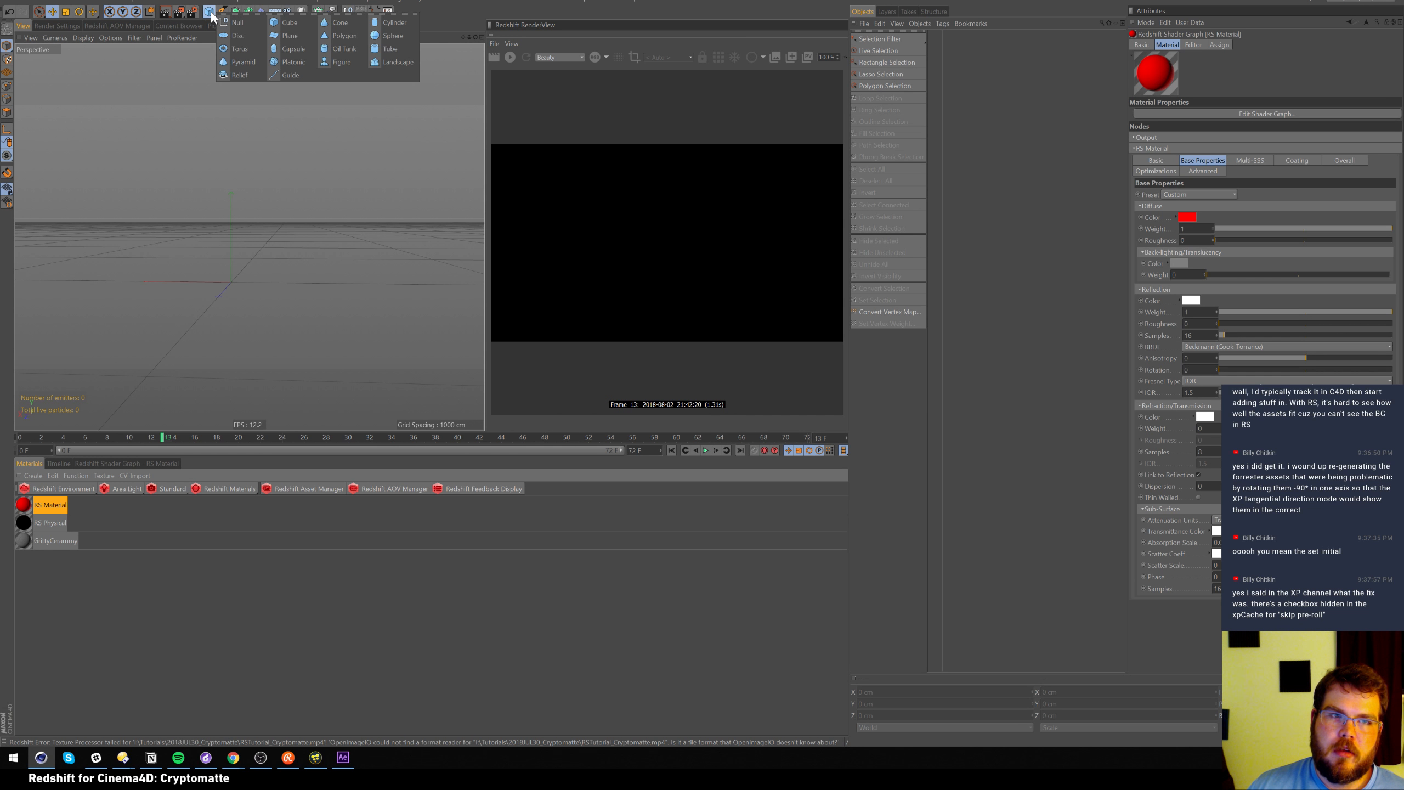
{"action": "left_click", "coordinate": [283, 35]}
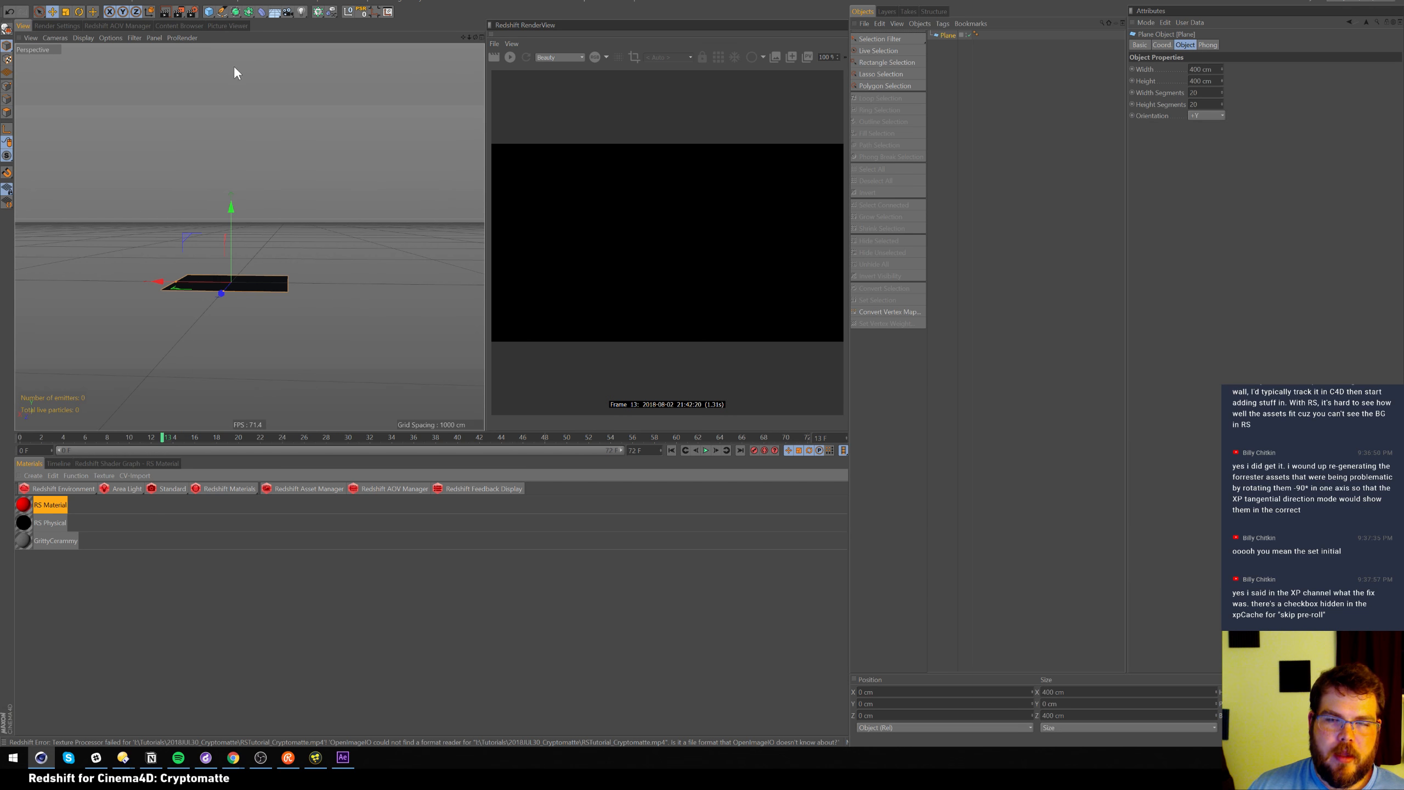
{"action": "left_click_drag", "start_coordinate": [210, 285], "coordinate": [237, 297], "text": "alt"}
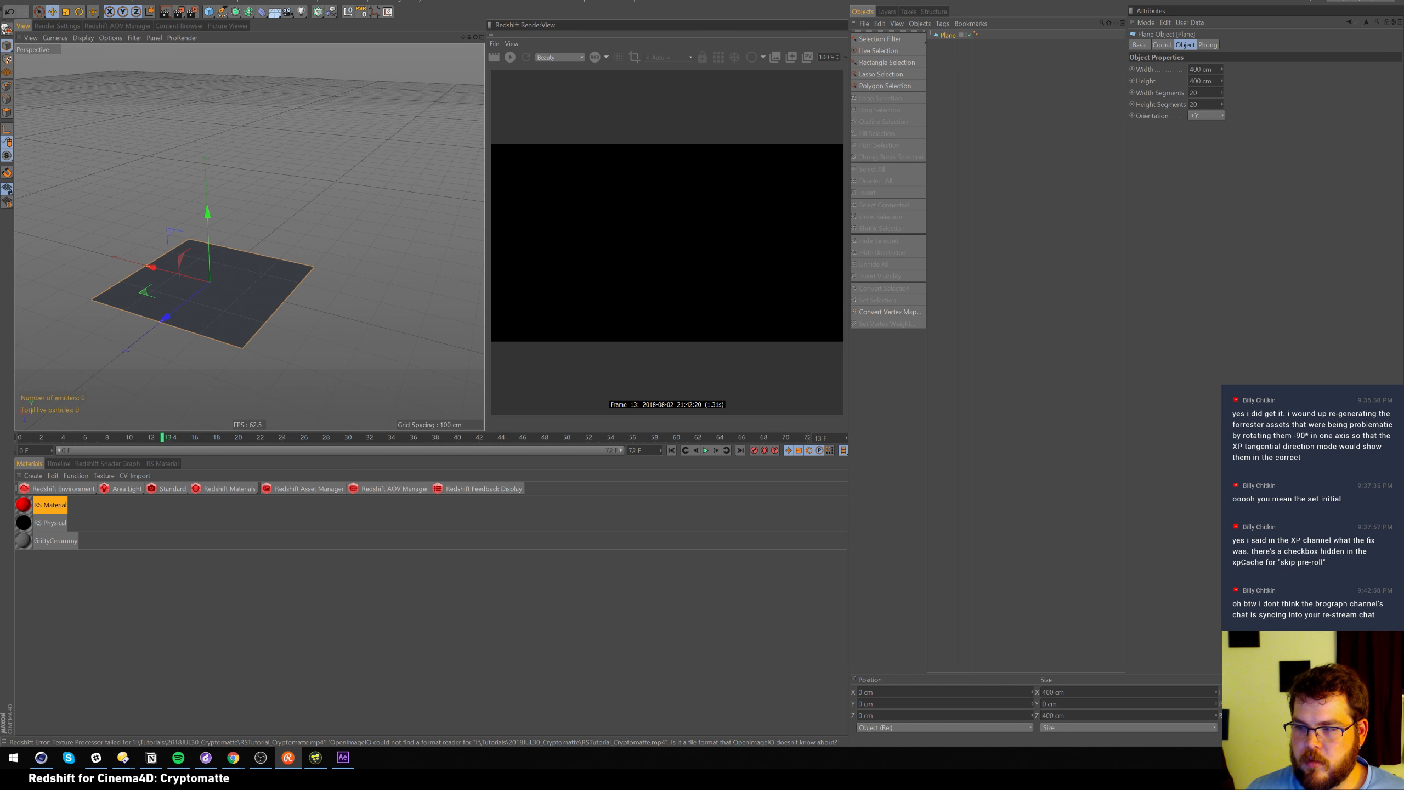
{"action": "key", "text": "alt+Tab"}
{"action": "key", "text": "alt+shift+Tab"}
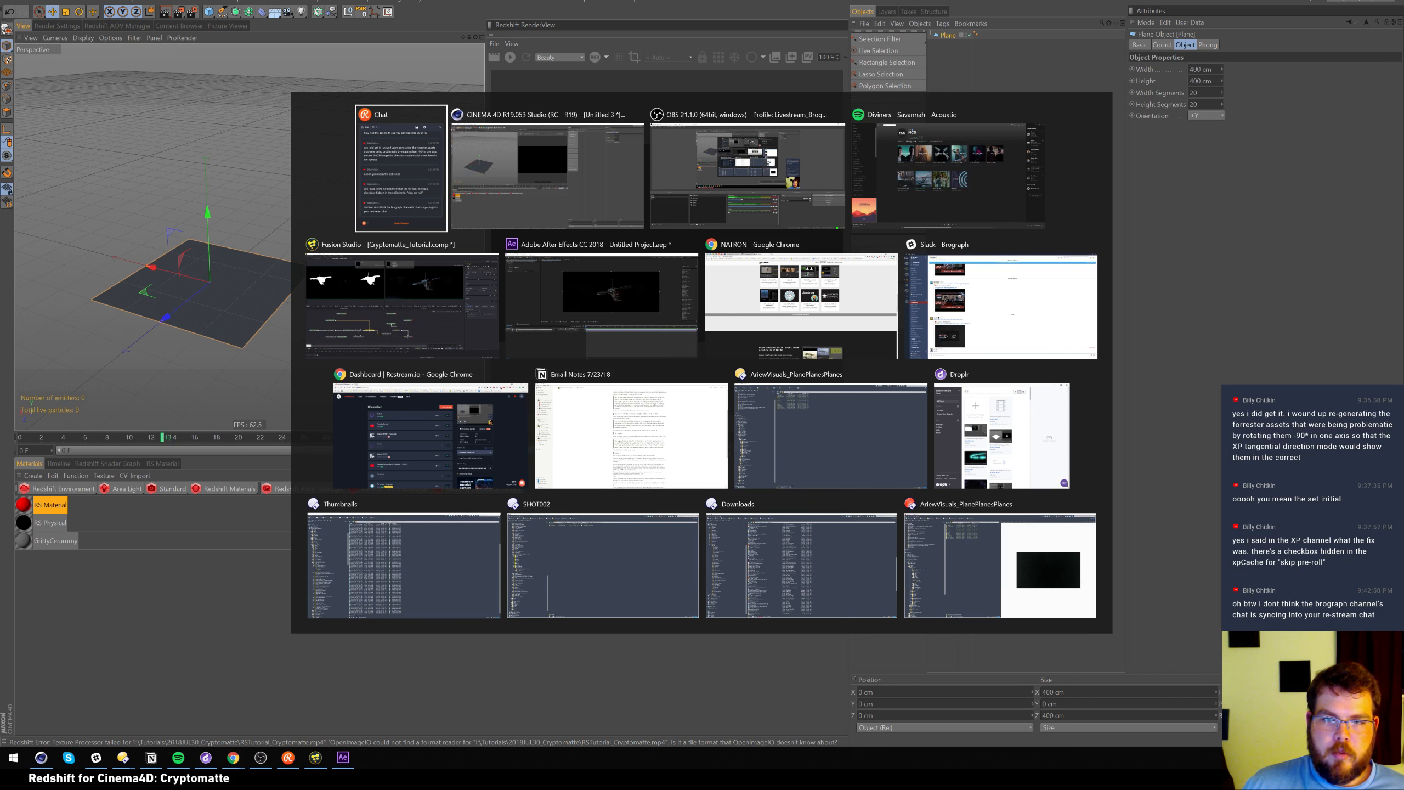
{"action": "left_click", "coordinate": [453, 465]}
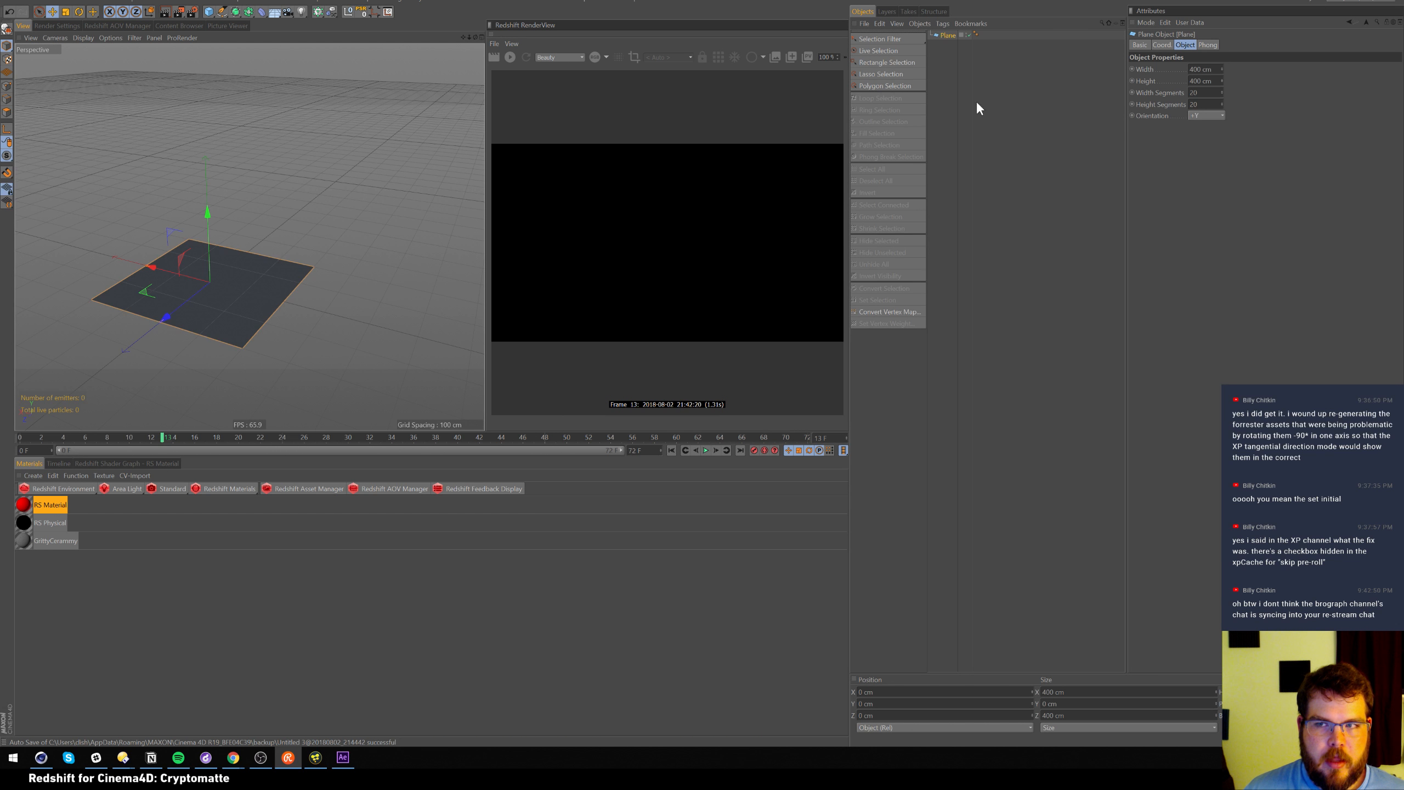
Add a Redshift Object tag to the Plane
{"action": "right_click", "coordinate": [943, 34]}
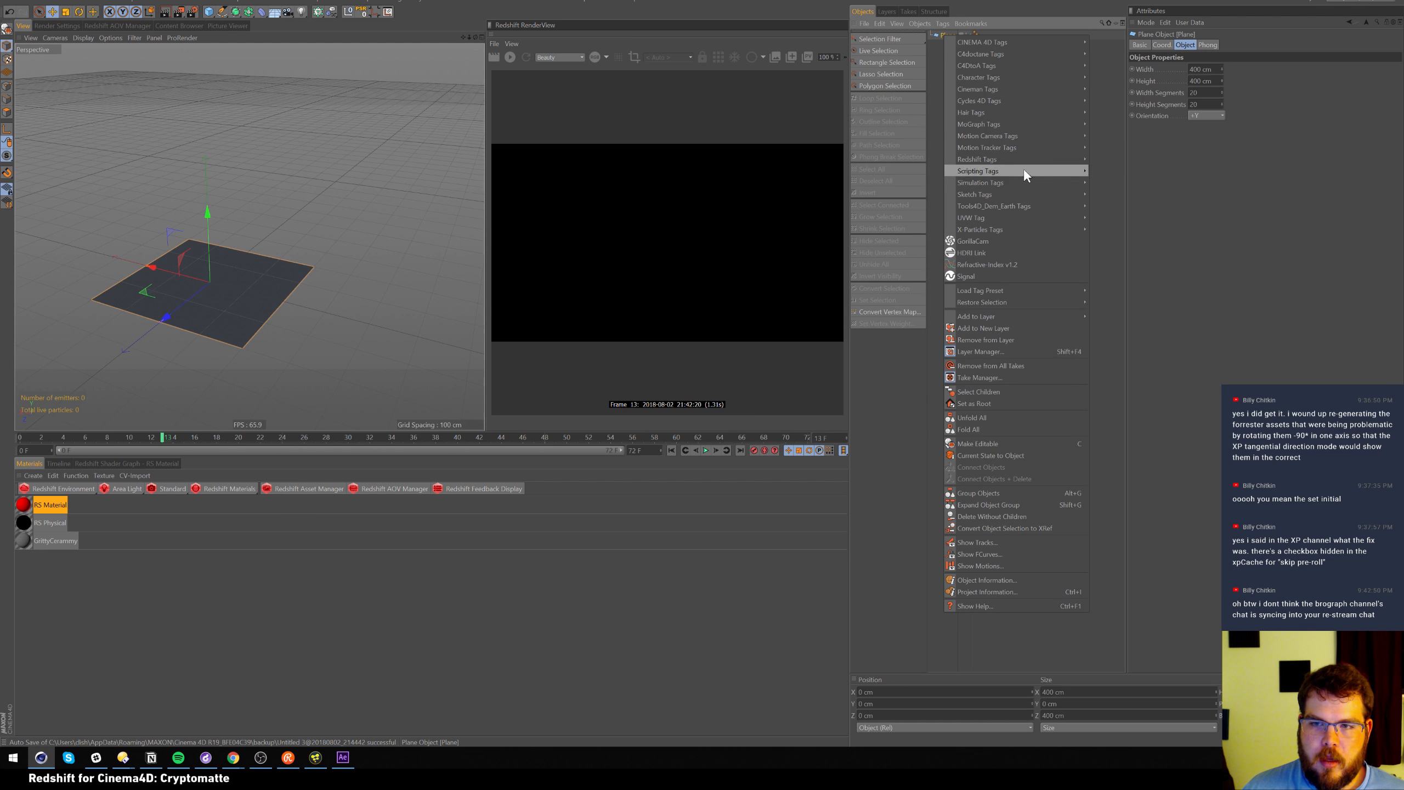
{"action": "mouse_move", "coordinate": [1031, 158]}
{"action": "left_click", "coordinate": [1114, 171]}
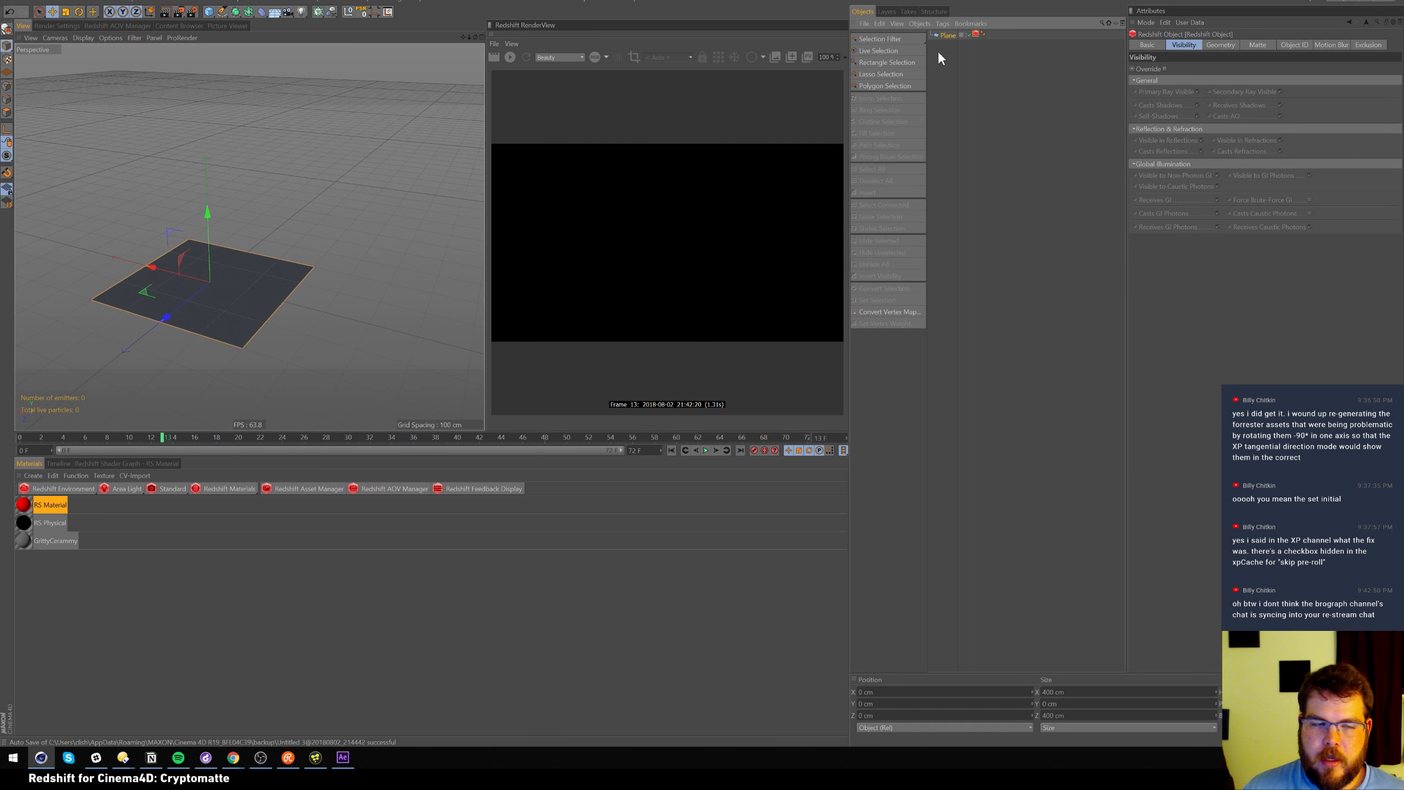
In the material's shader graph, move the RS Material node aside and add an RS Texture node
{"action": "left_click", "coordinate": [148, 463]}
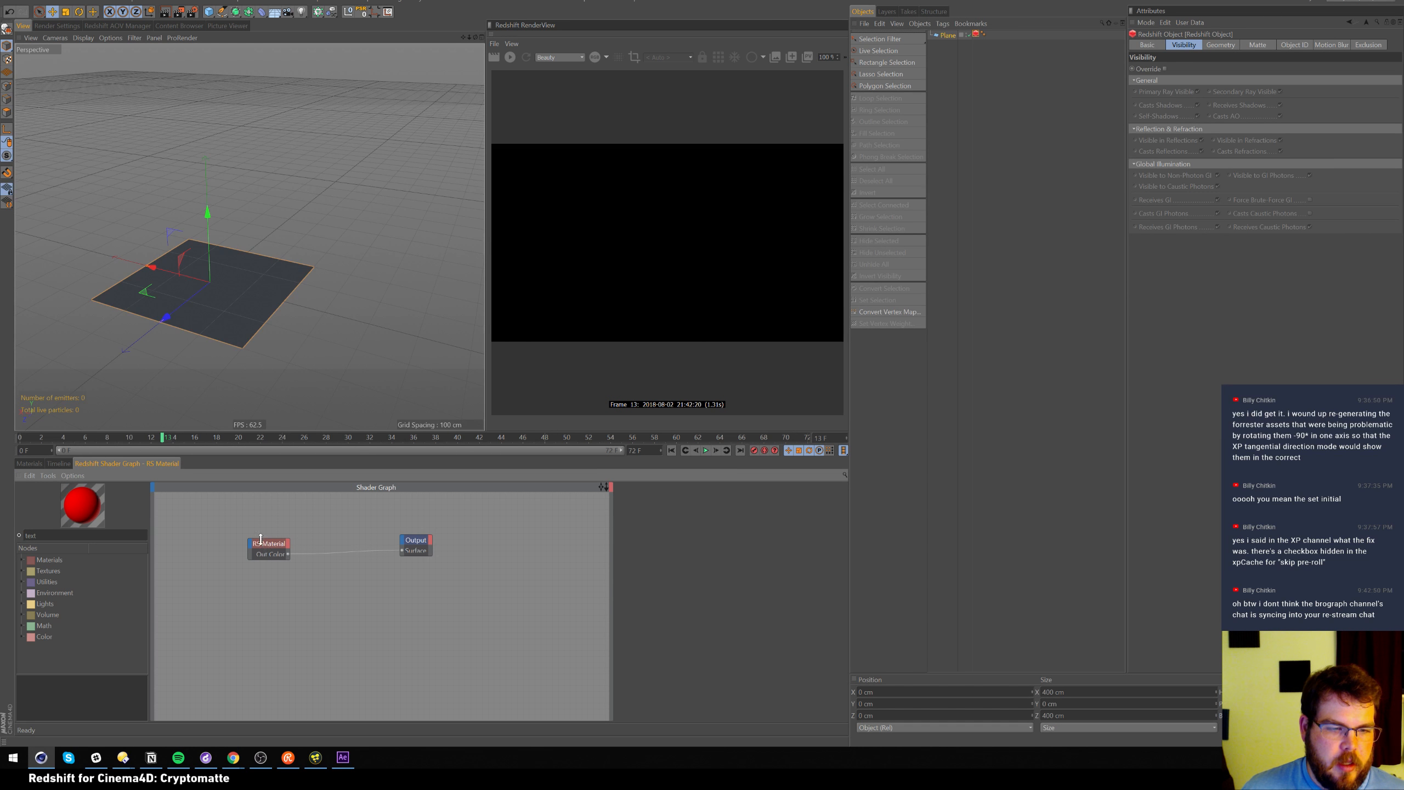
{"action": "left_click", "coordinate": [282, 542]}
{"action": "left_click_drag", "start_coordinate": [284, 543], "coordinate": [346, 537]}
{"action": "left_click", "coordinate": [178, 553]}
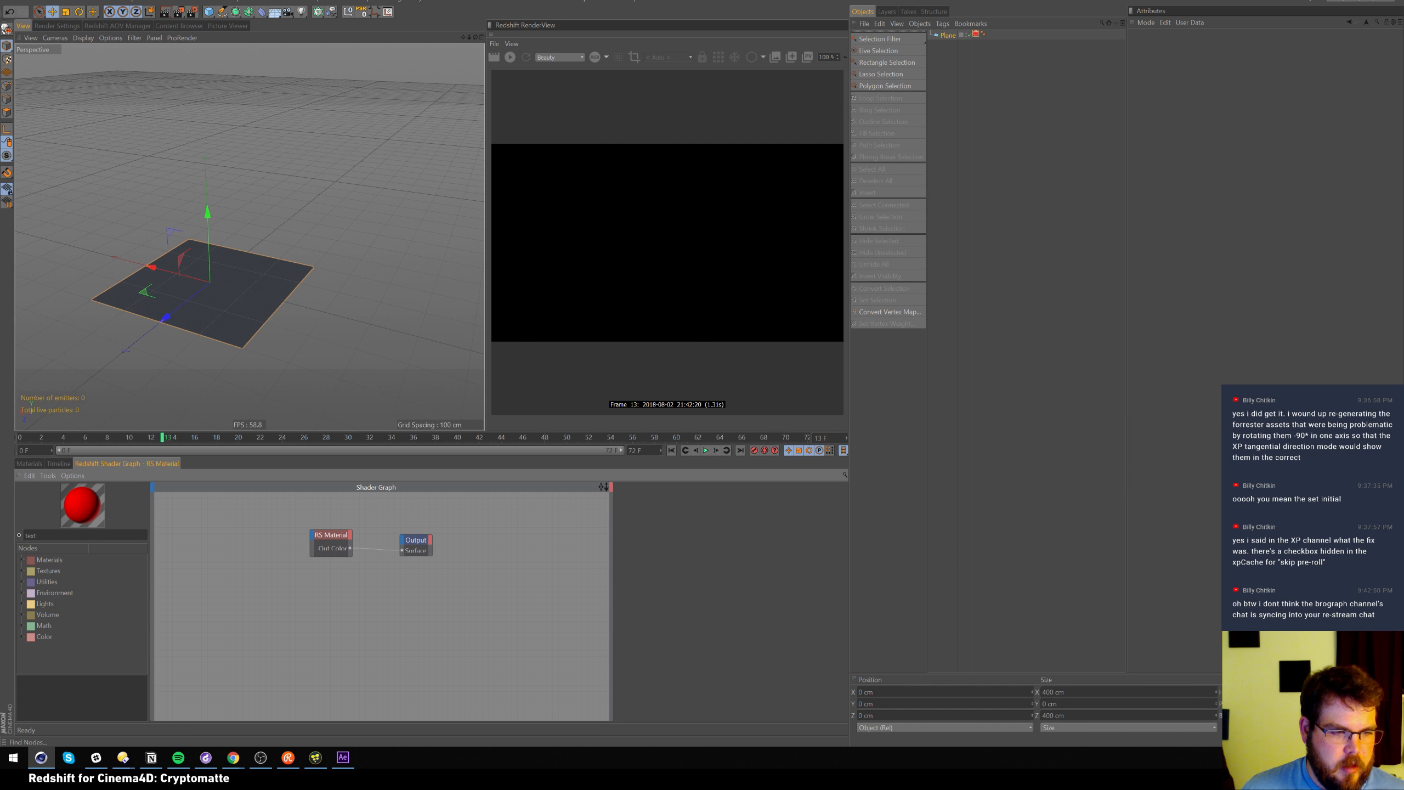
{"action": "key", "text": "Return"}
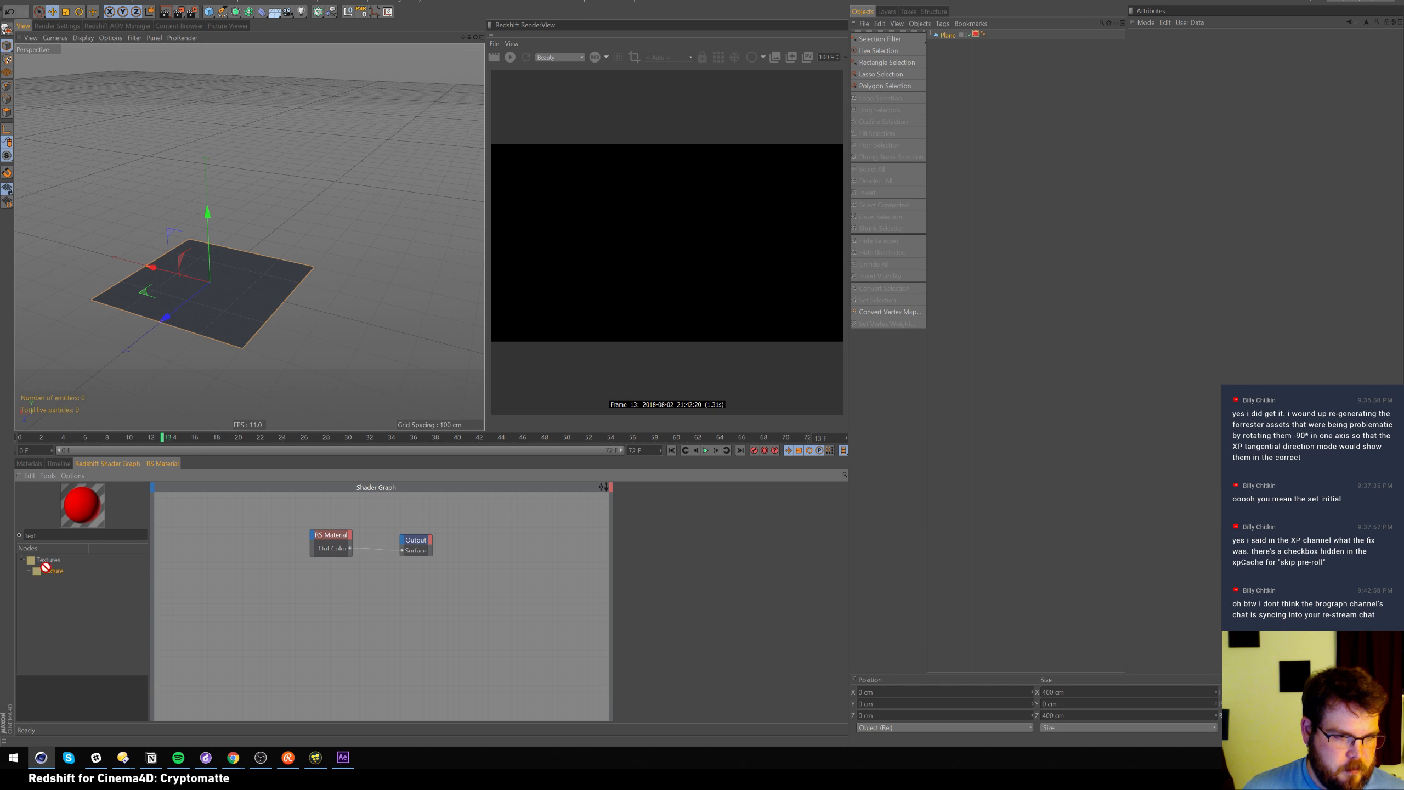
{"action": "left_click_drag", "start_coordinate": [48, 571], "coordinate": [197, 543]}
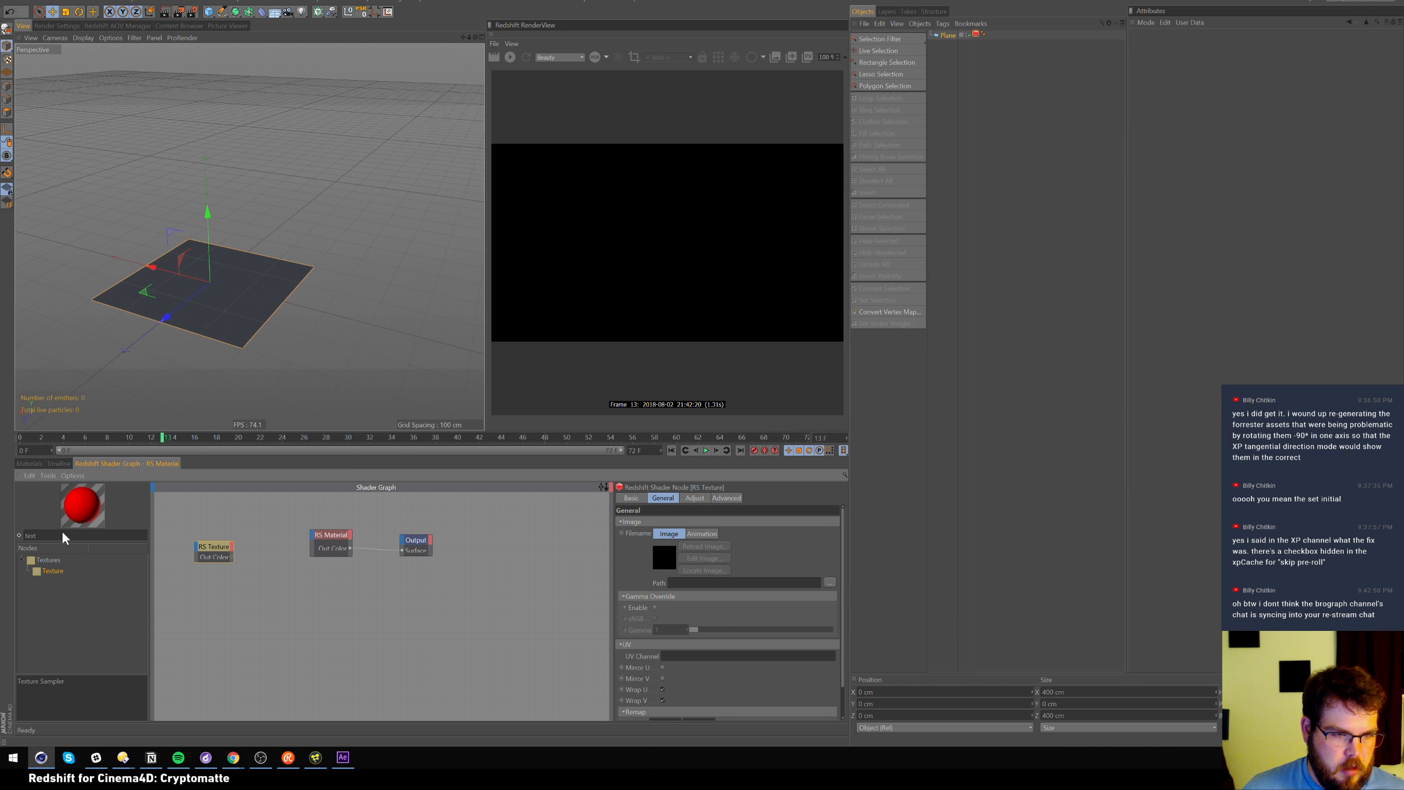
Load Desktop/JS_largescale_001.png into the texture node and enable Gamma Override
{"action": "left_click", "coordinate": [830, 583]}
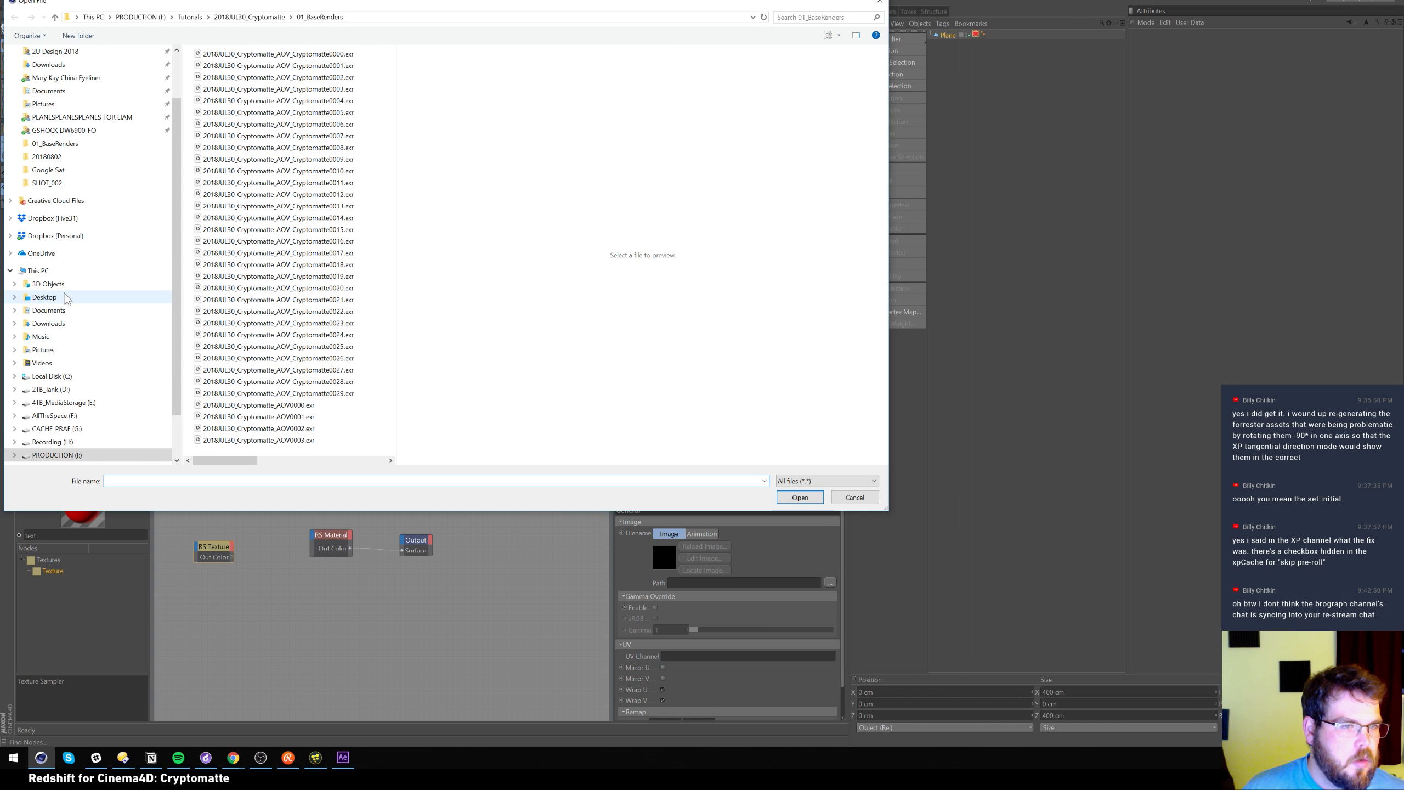
{"action": "left_click", "coordinate": [65, 297]}
{"action": "left_click", "coordinate": [278, 155]}
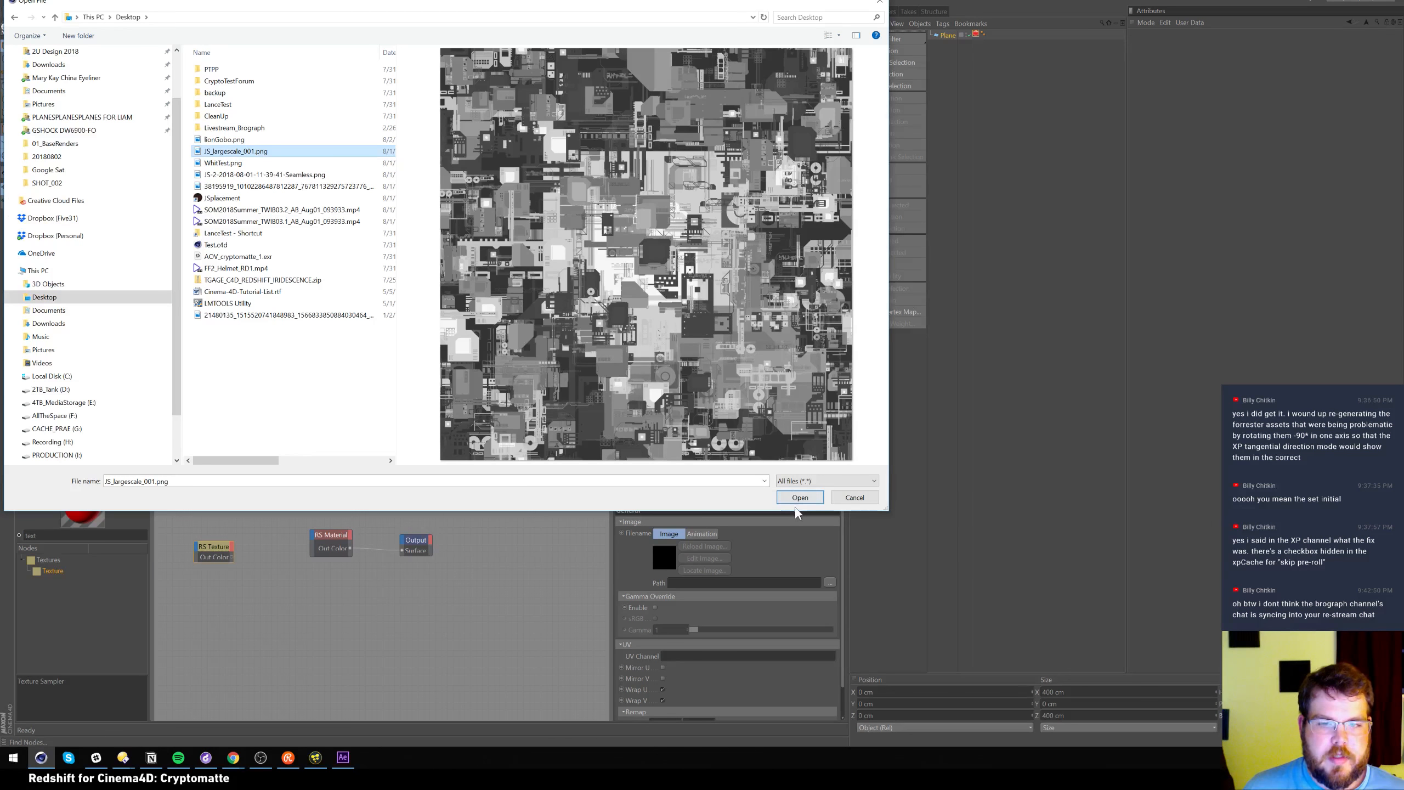
{"action": "left_click", "coordinate": [801, 498]}
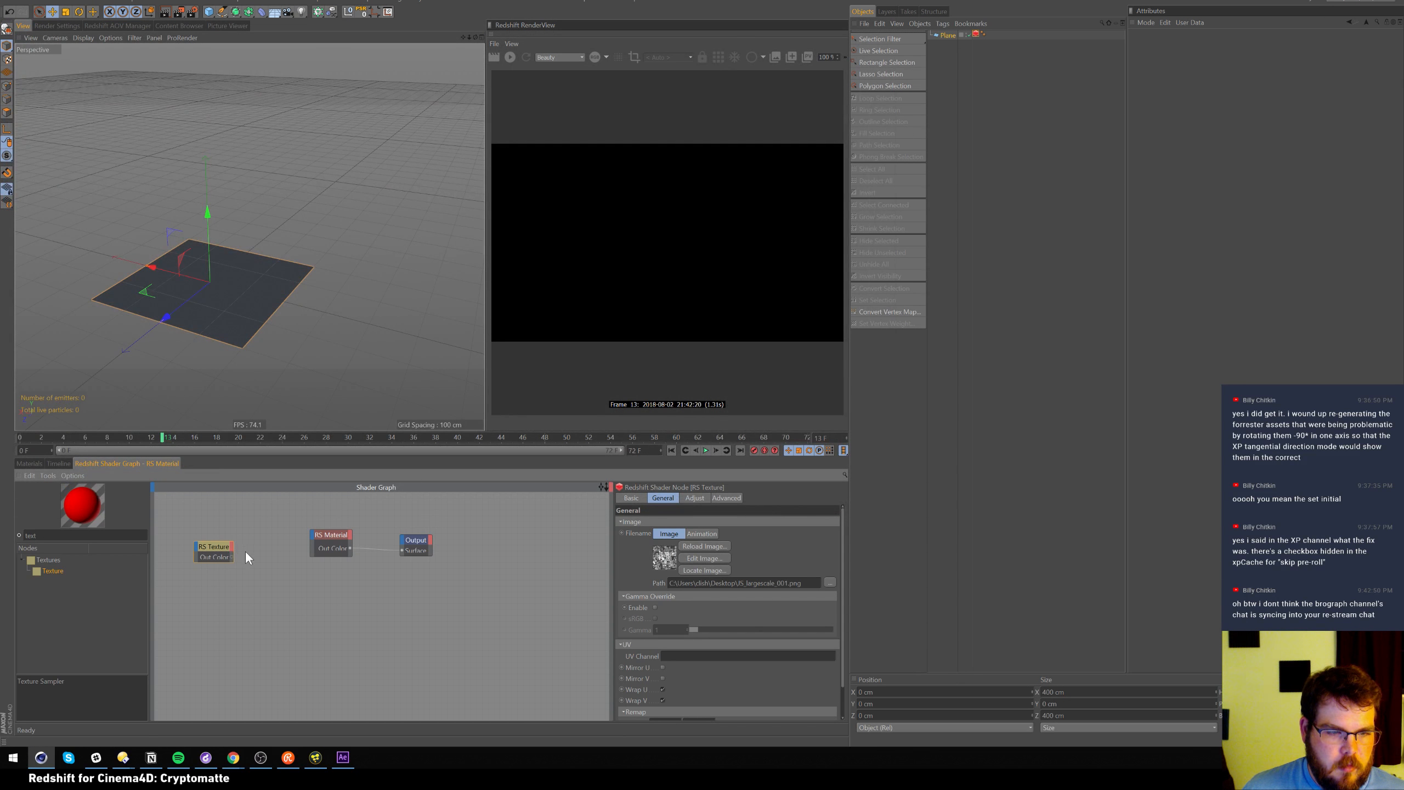
{"action": "left_click_drag", "start_coordinate": [223, 552], "coordinate": [244, 541]}
{"action": "left_click", "coordinate": [655, 607]}
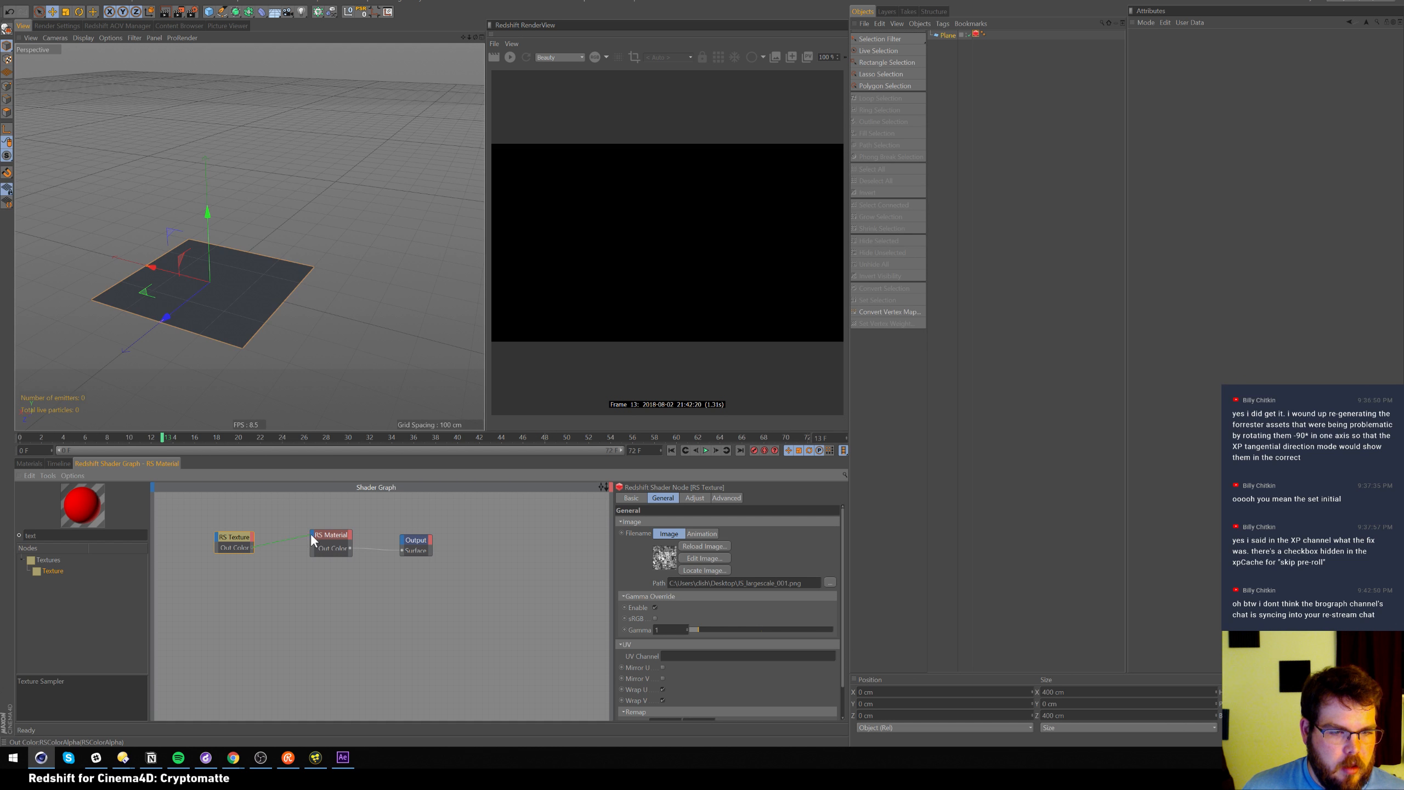
Add an RS Displacement node and set the texture's Advanced Mip Bias to -8
{"action": "left_click_drag", "start_coordinate": [260, 571], "coordinate": [259, 572]}
{"action": "left_click_drag", "start_coordinate": [49, 536], "coordinate": [1, 536]}
{"action": "type", "text": "dis"}
{"action": "left_click_drag", "start_coordinate": [69, 581], "coordinate": [280, 584]}
{"action": "left_click_drag", "start_coordinate": [231, 538], "coordinate": [197, 551]}
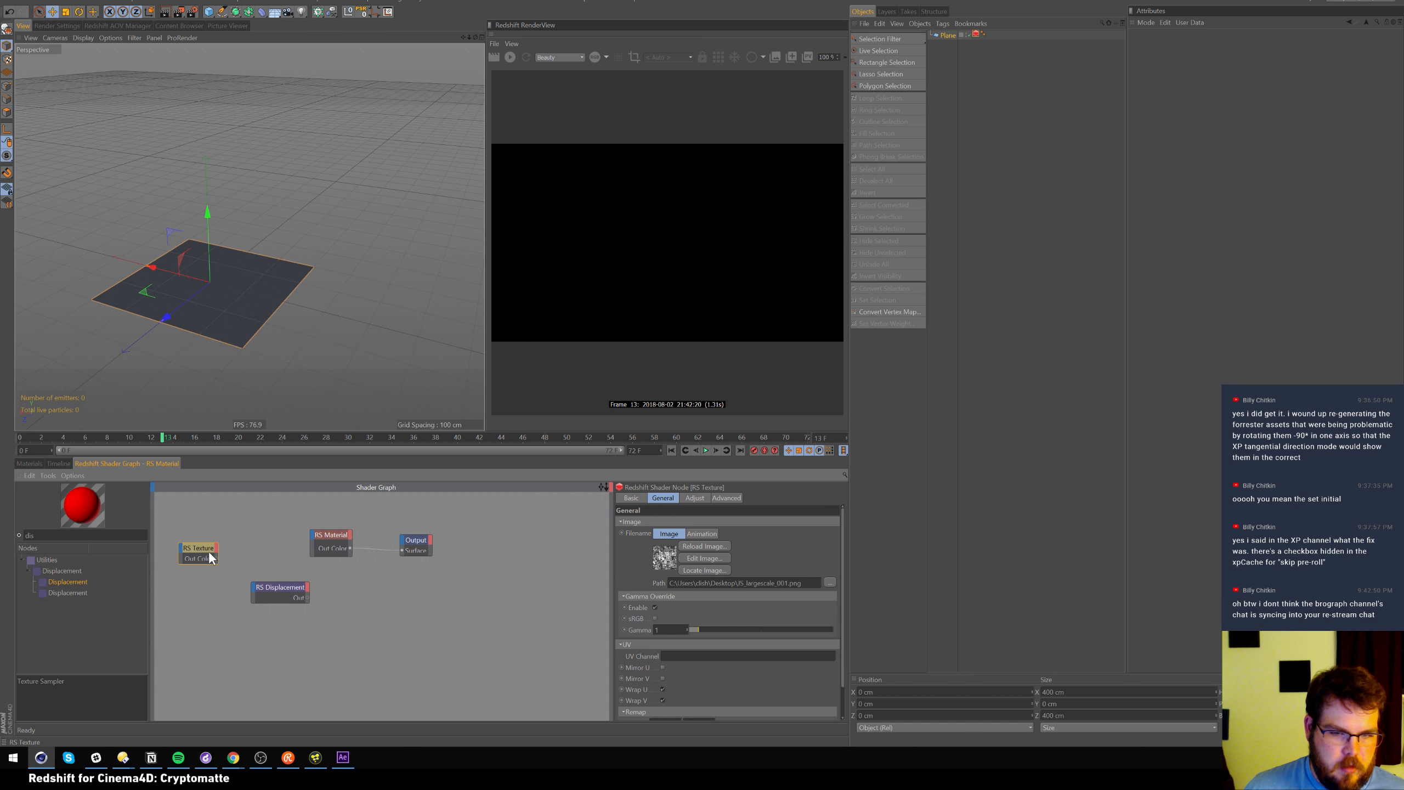
{"action": "left_click", "coordinate": [725, 498]}
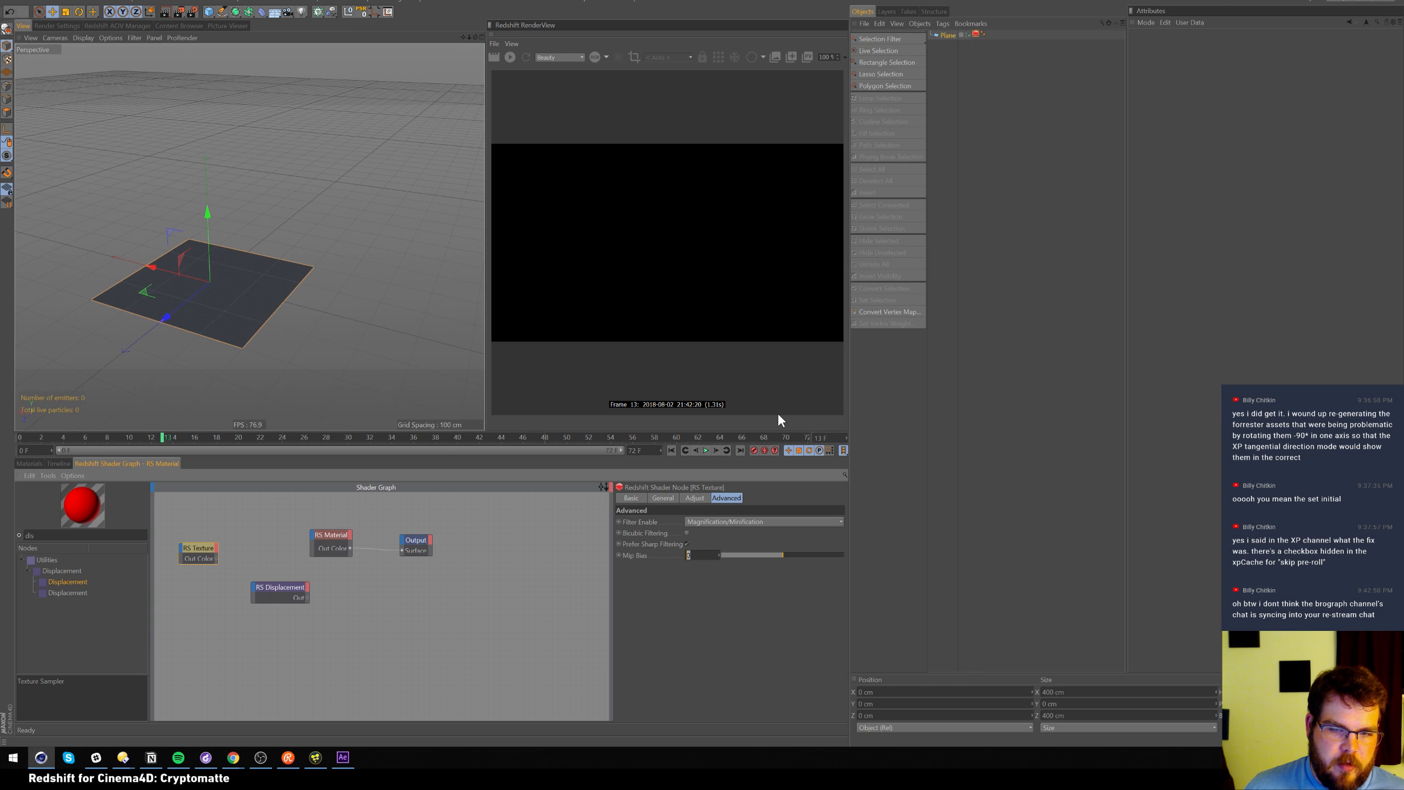
{"action": "type", "text": "-8"}
{"action": "key", "text": "Return"}
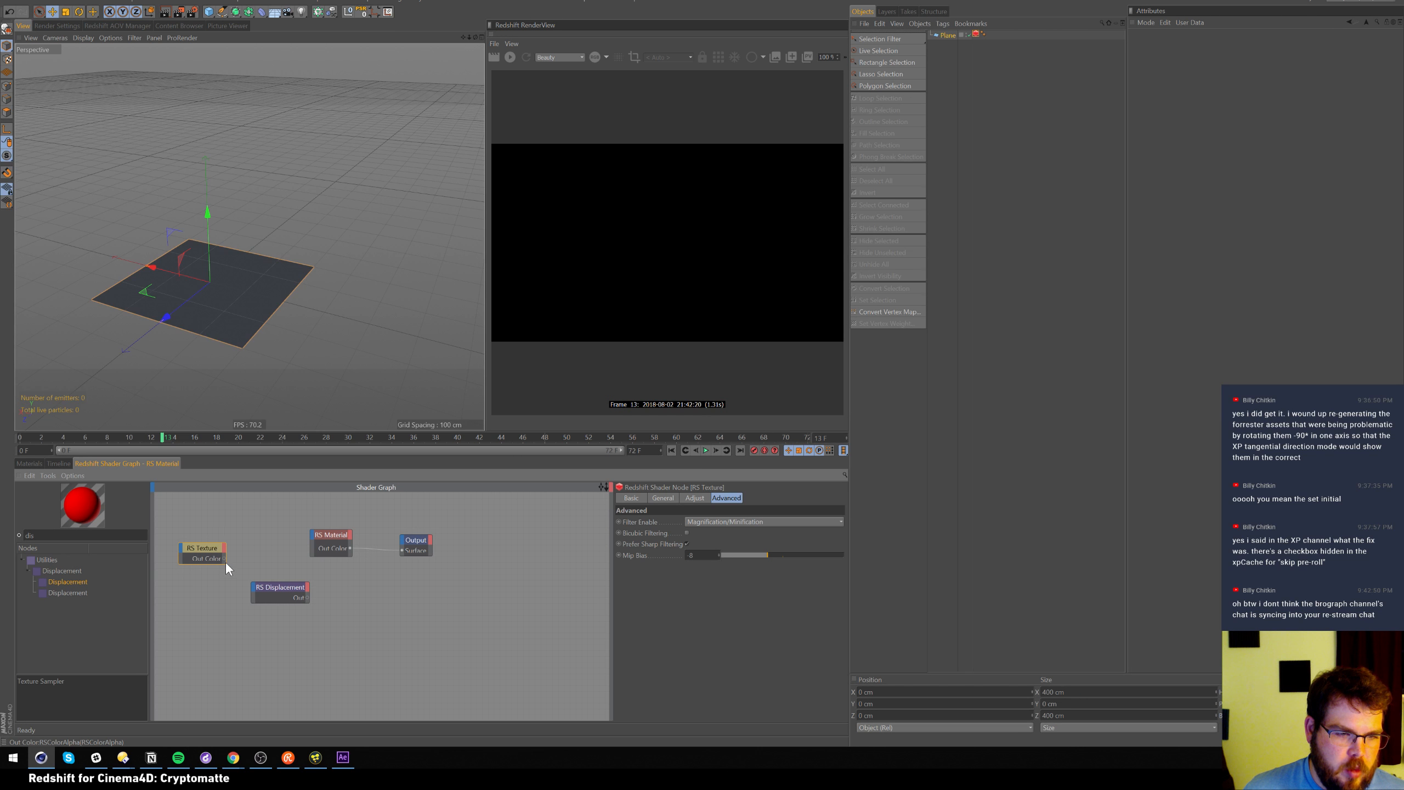
Wire Texture into Tex Map and Displacement into Output's Displacement, then render the plane
{"action": "left_click_drag", "start_coordinate": [226, 560], "coordinate": [253, 592]}
{"action": "mouse_move", "coordinate": [270, 604]}
{"action": "left_click", "coordinate": [324, 606]}
{"action": "left_click_drag", "start_coordinate": [309, 597], "coordinate": [405, 546]}
{"action": "left_click", "coordinate": [426, 546]}
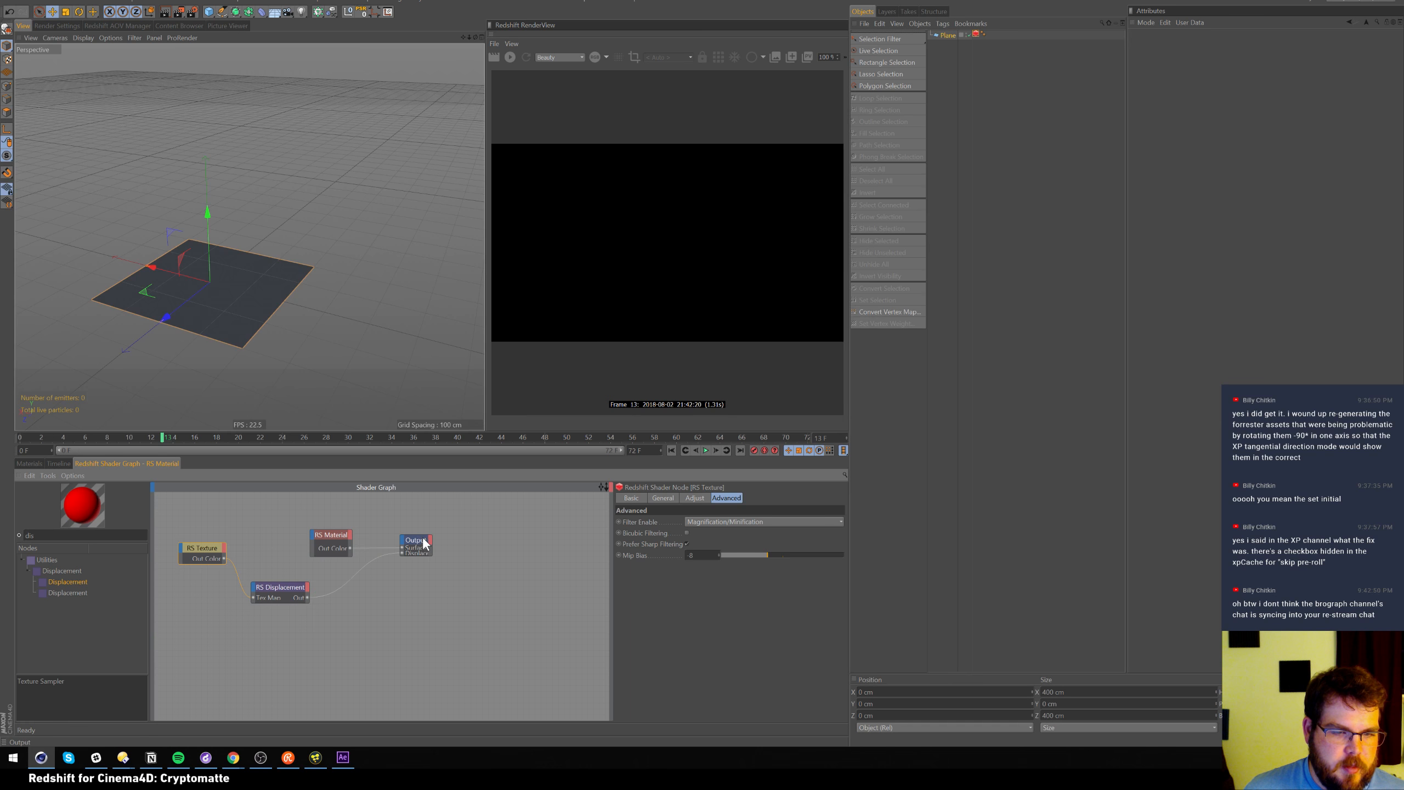
{"action": "left_click", "coordinate": [513, 58]}
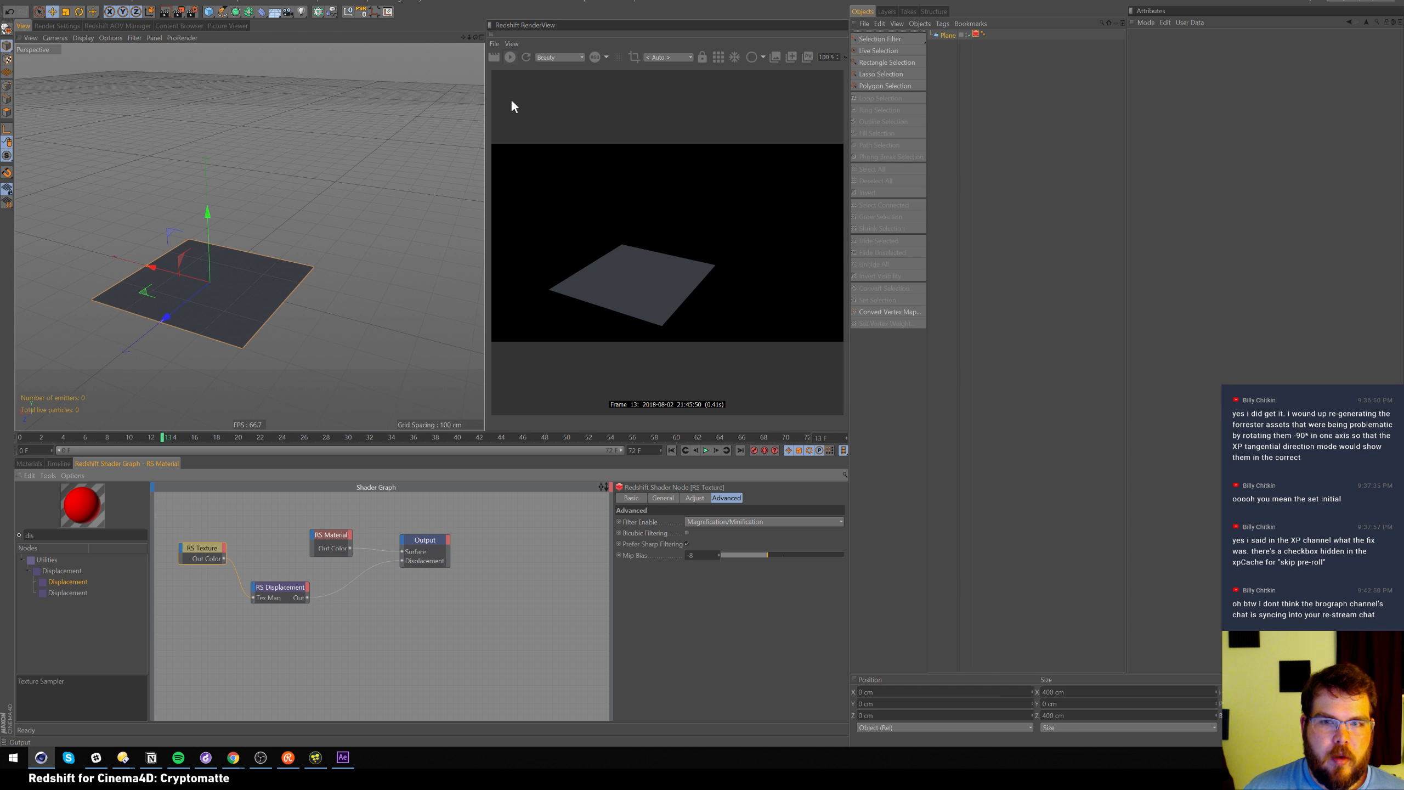
{"action": "right_click_drag", "start_coordinate": [246, 287], "coordinate": [256, 275], "text": "alt"}
{"action": "middle_click_drag", "start_coordinate": [257, 274], "coordinate": [320, 178], "text": "alt"}
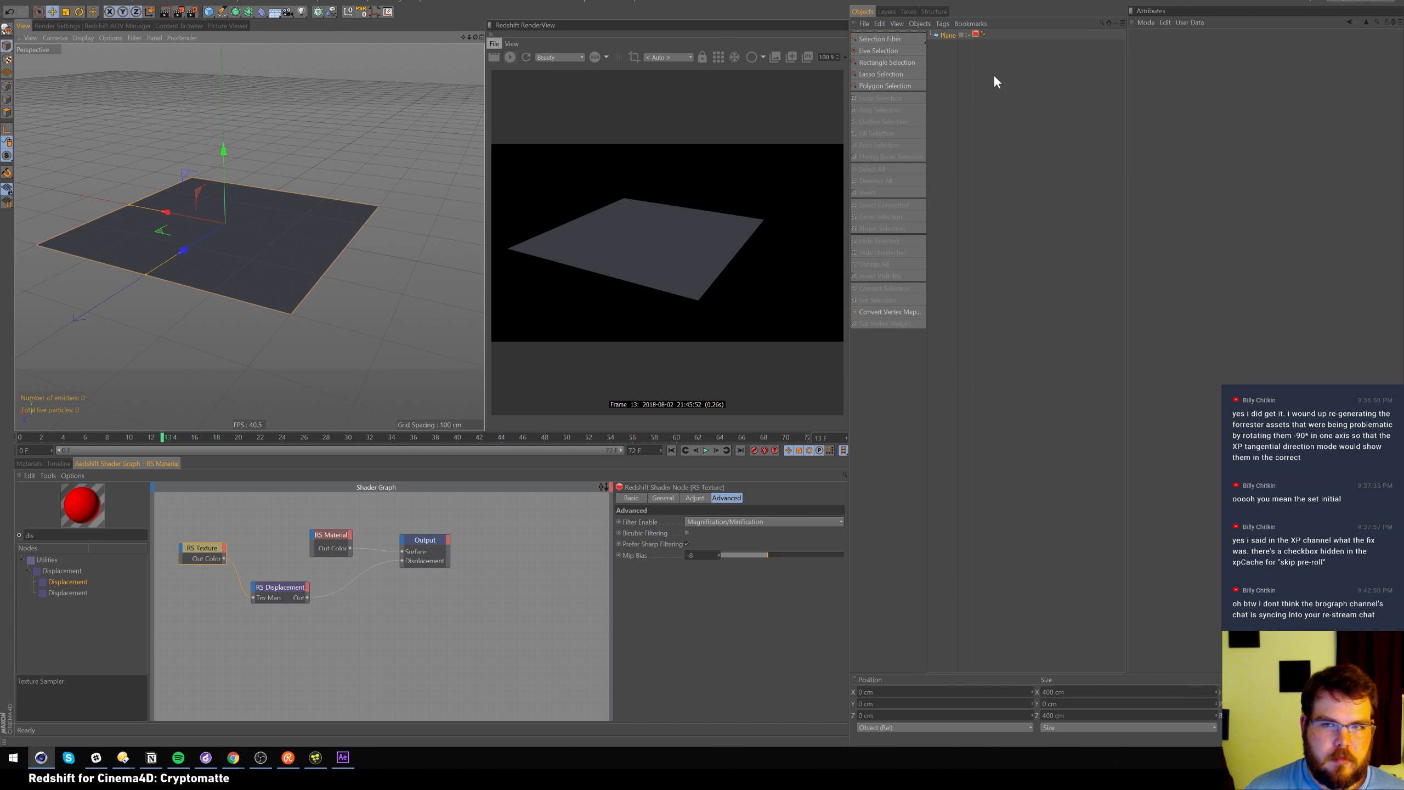
Enable Displacement in the Geometry settings of the Plane's Redshift Object tag
{"action": "left_click", "coordinate": [976, 34]}
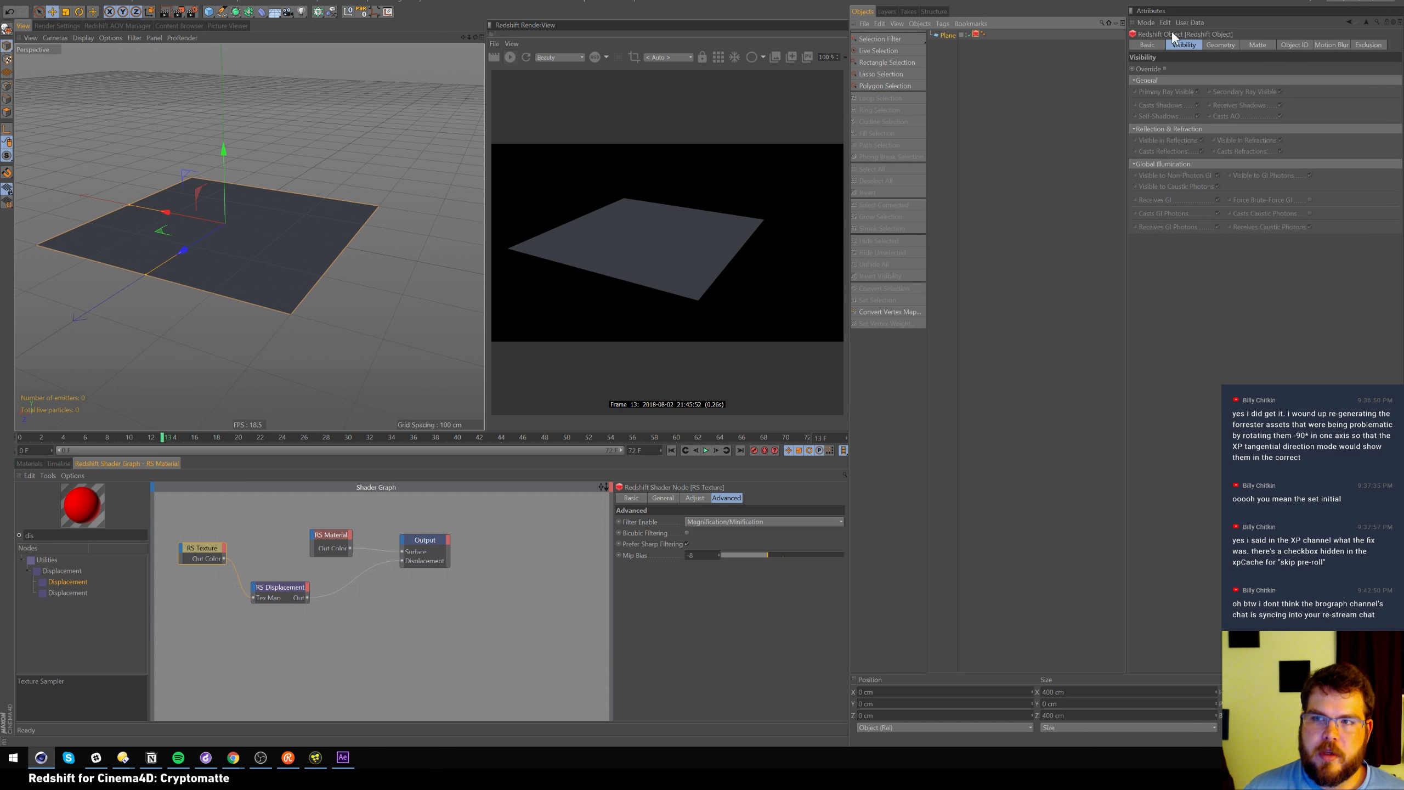
{"action": "left_click", "coordinate": [1294, 45]}
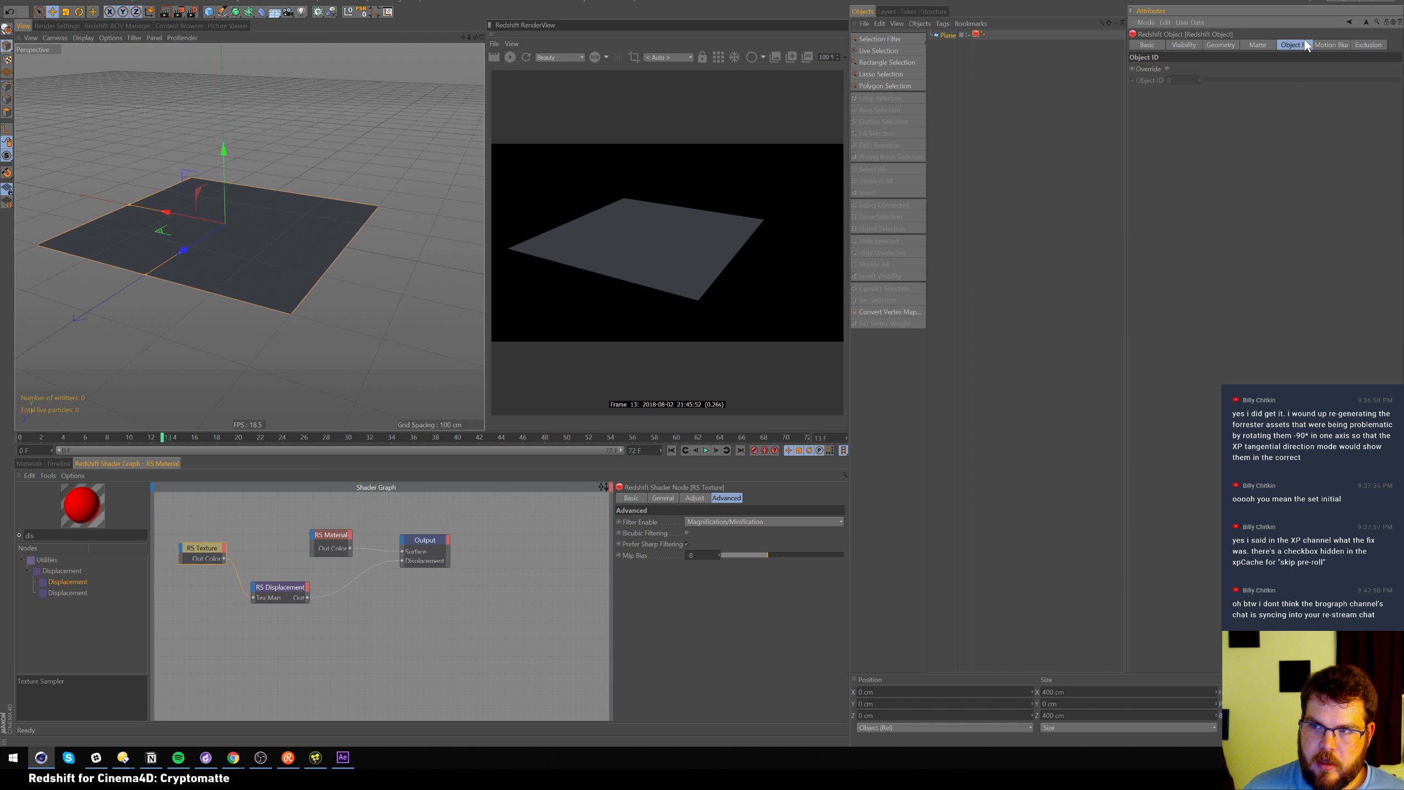
{"action": "left_click", "coordinate": [1230, 43]}
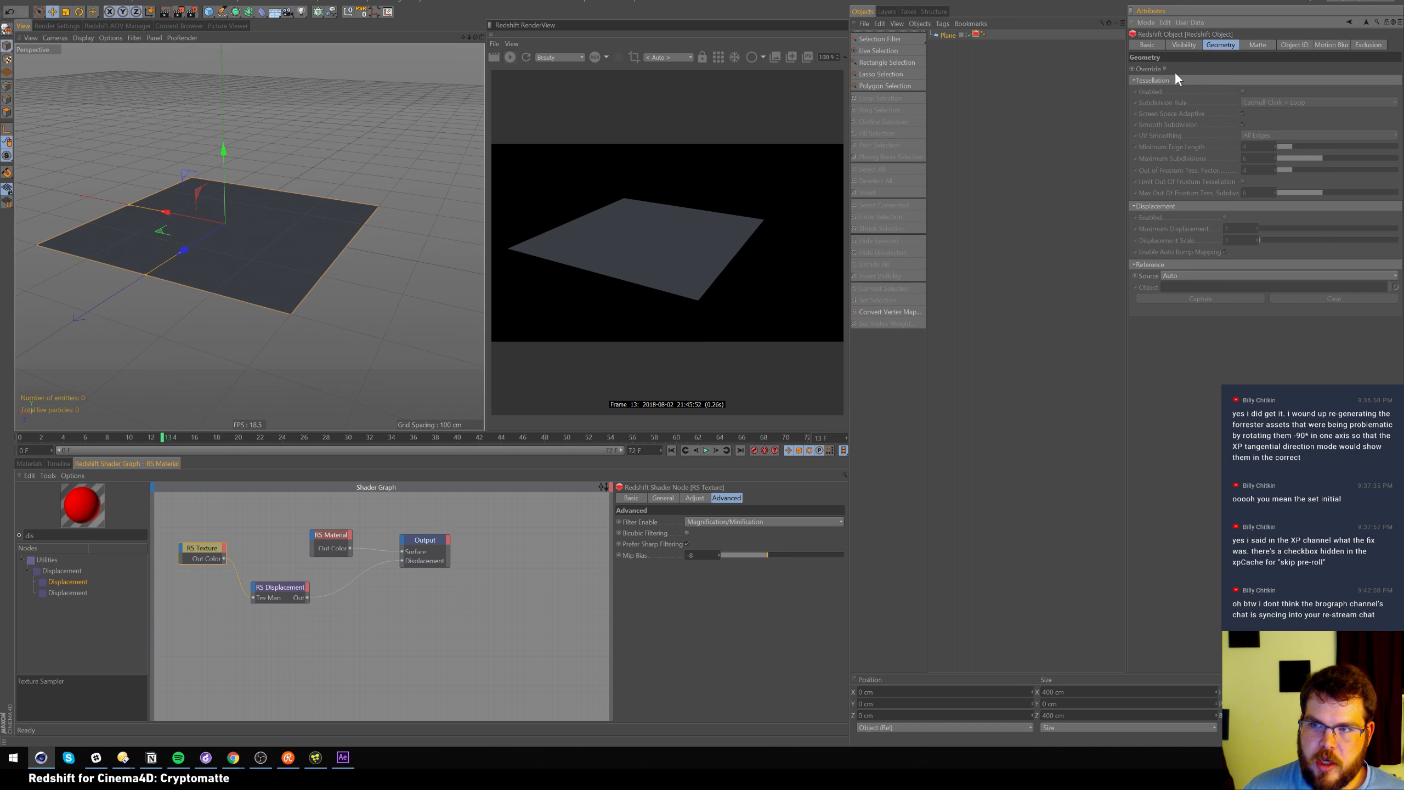
{"action": "left_click", "coordinate": [1226, 216]}
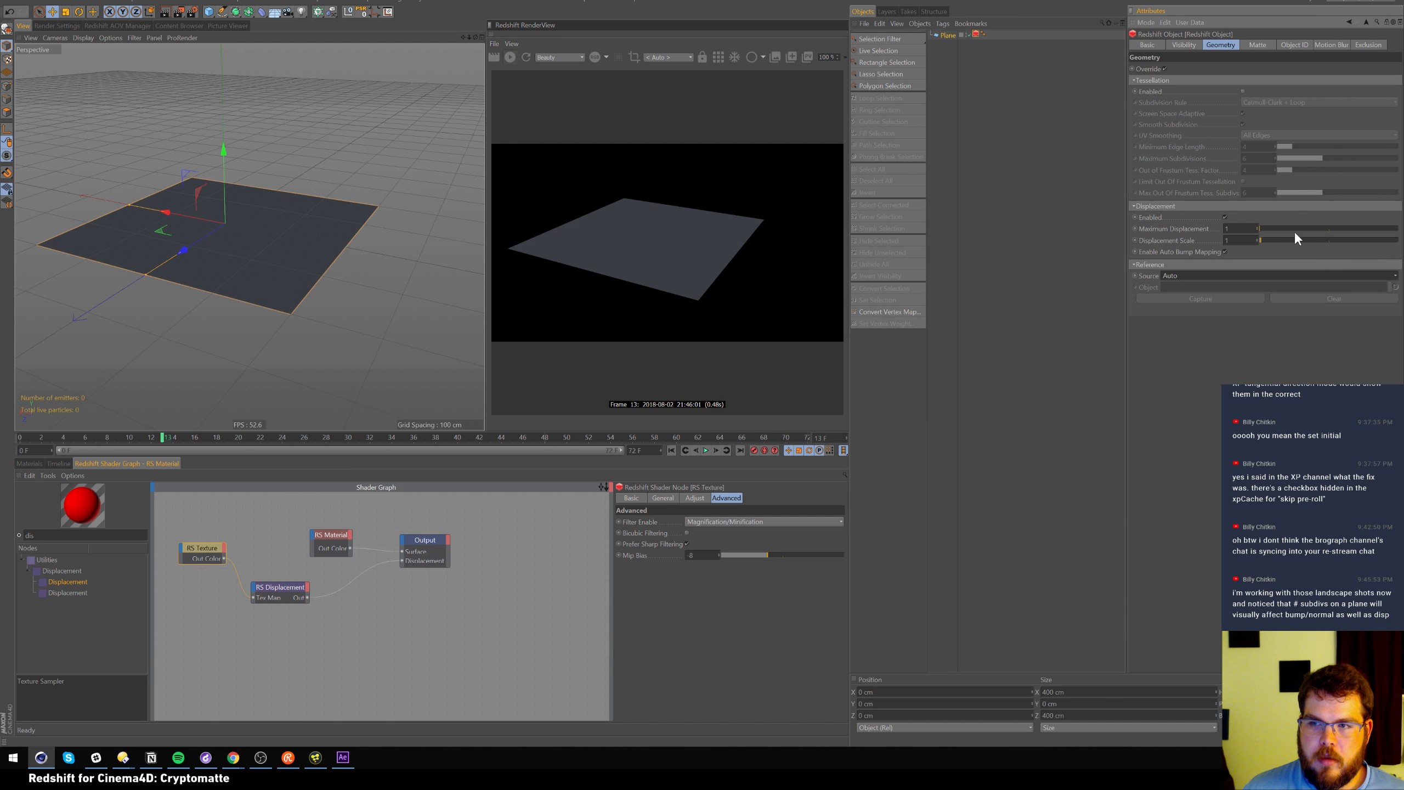
Review the RS Displacement and RS Texture node settings
{"action": "left_click", "coordinate": [286, 585]}
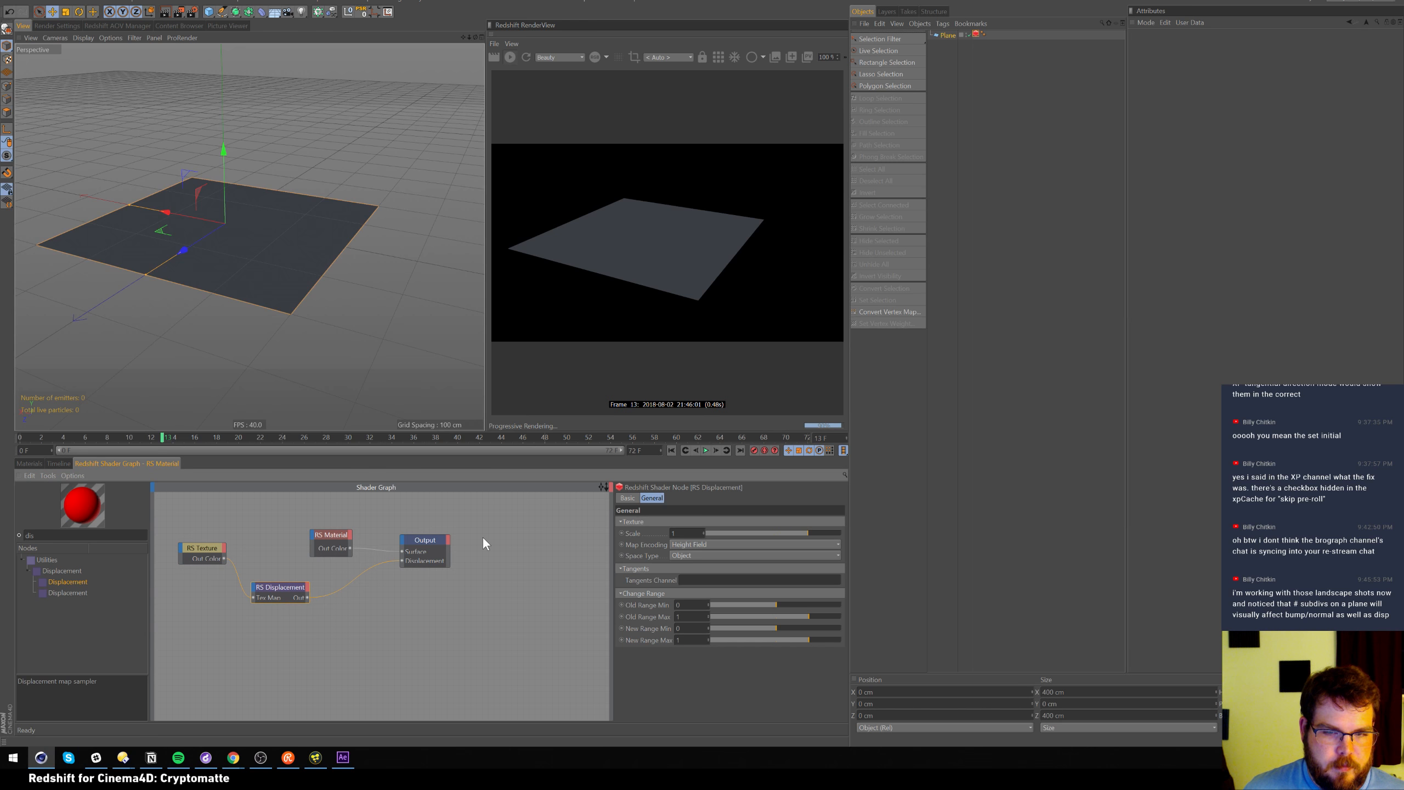
{"action": "left_click", "coordinate": [204, 557]}
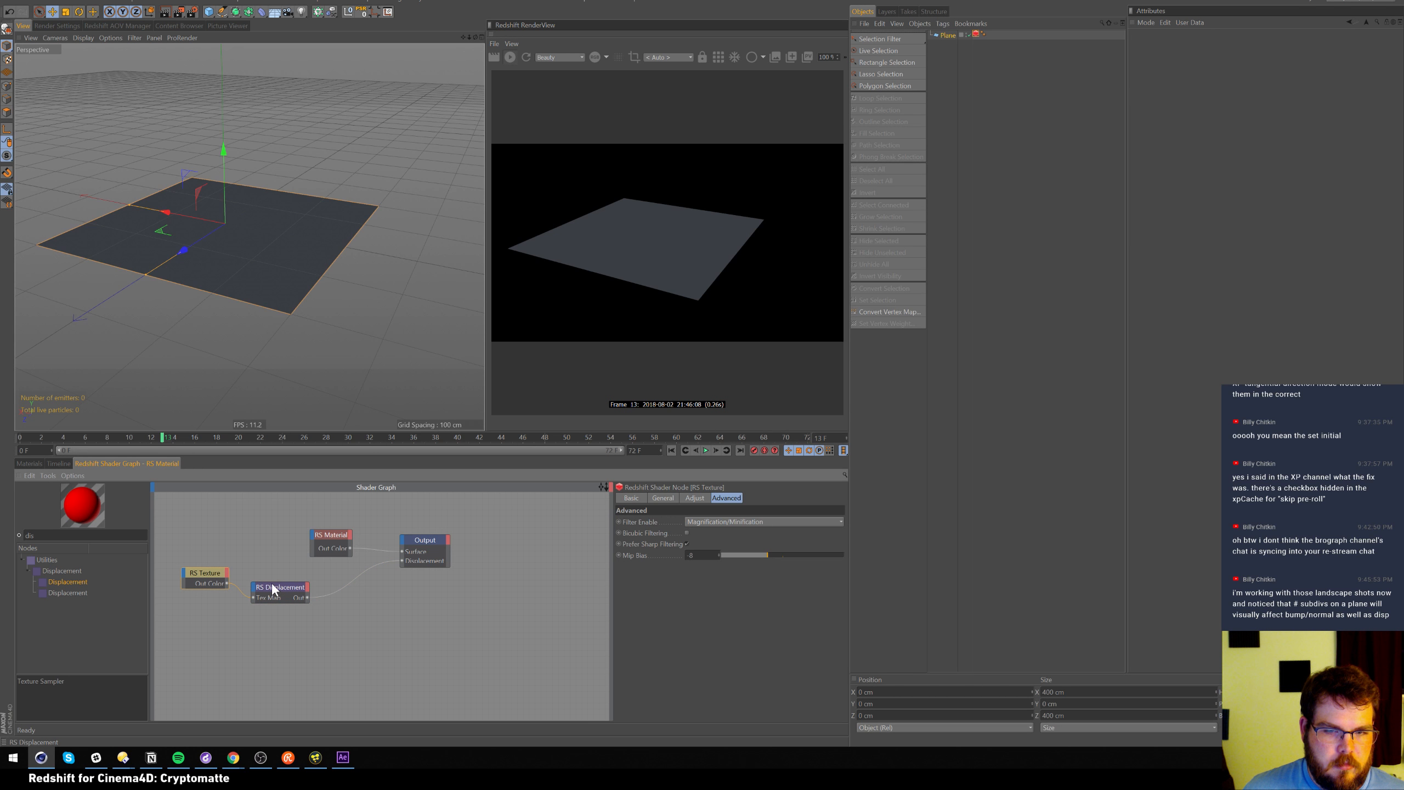
{"action": "left_click", "coordinate": [671, 498]}
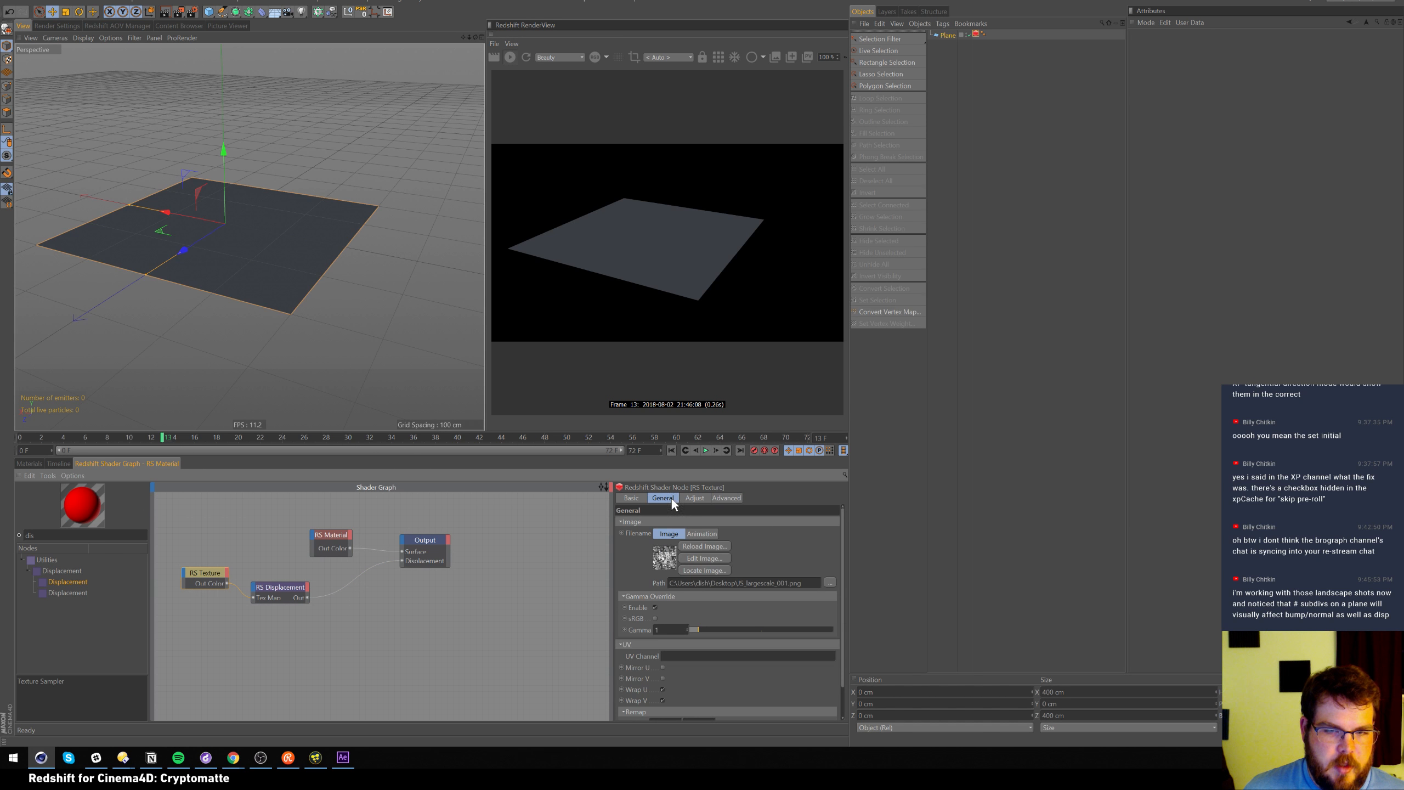
{"action": "left_click", "coordinate": [286, 589]}
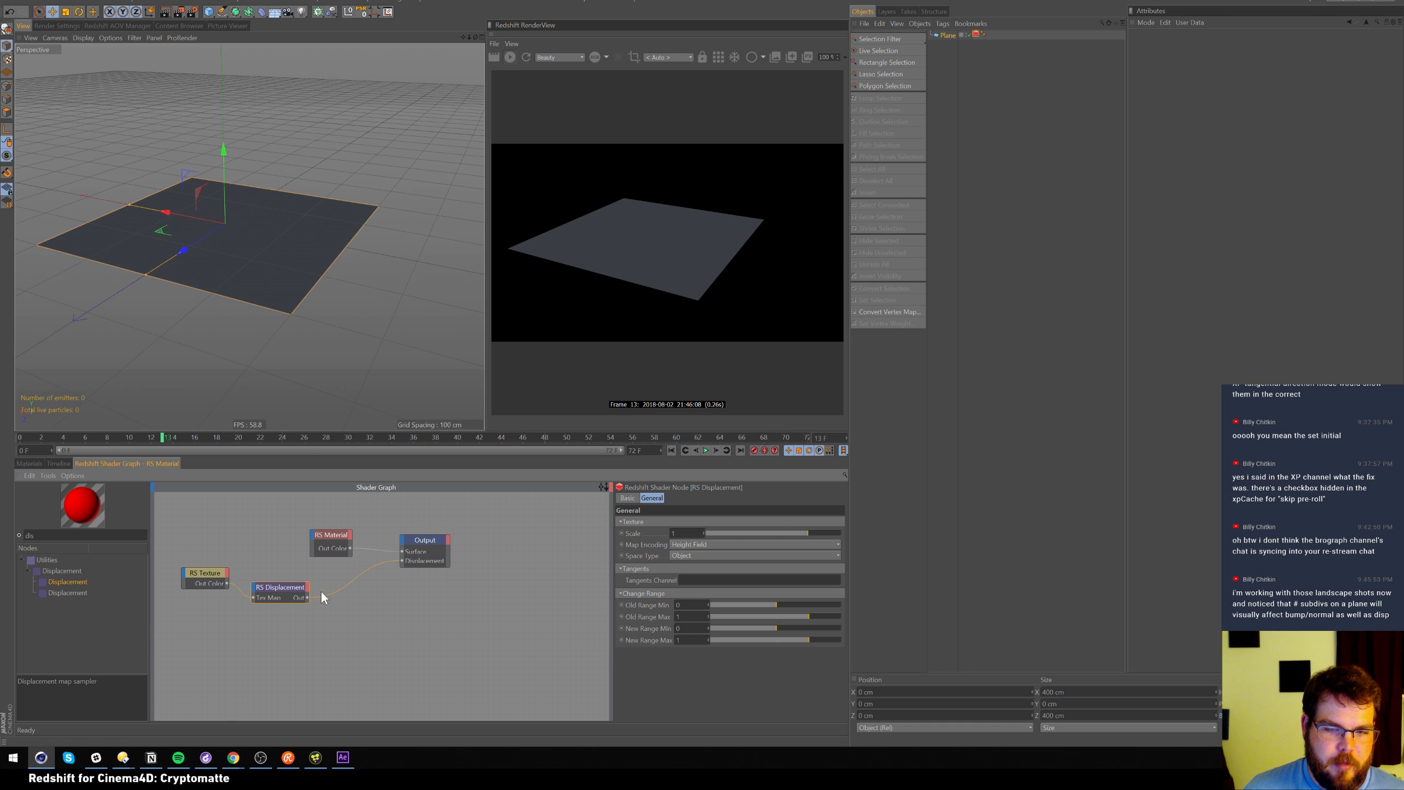
{"action": "left_click", "coordinate": [689, 629]}
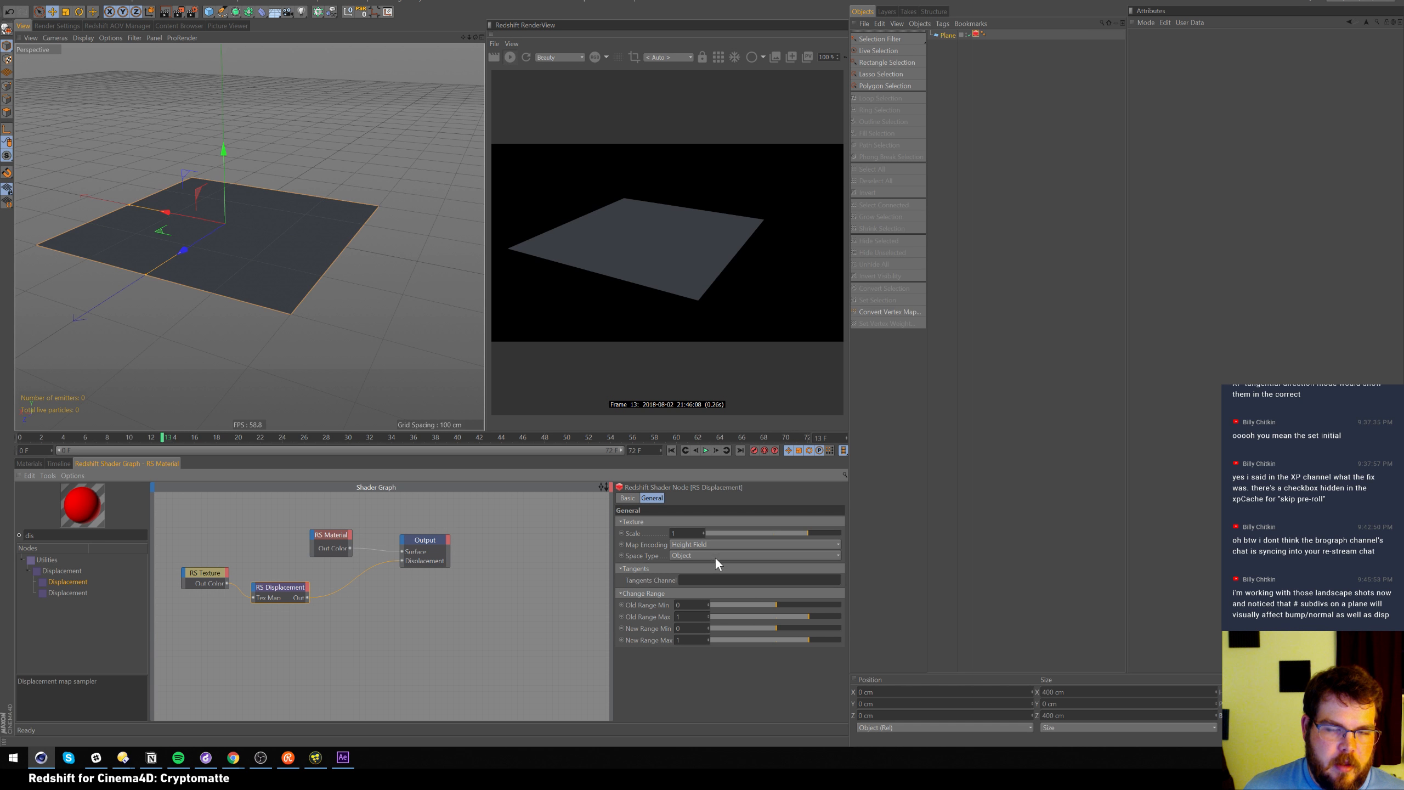
Reframe the view over the plane and raise the RS Displacement node's Scale
{"action": "scroll", "coordinate": [387, 253], "scroll_direction": "up", "scroll_amount": 10}
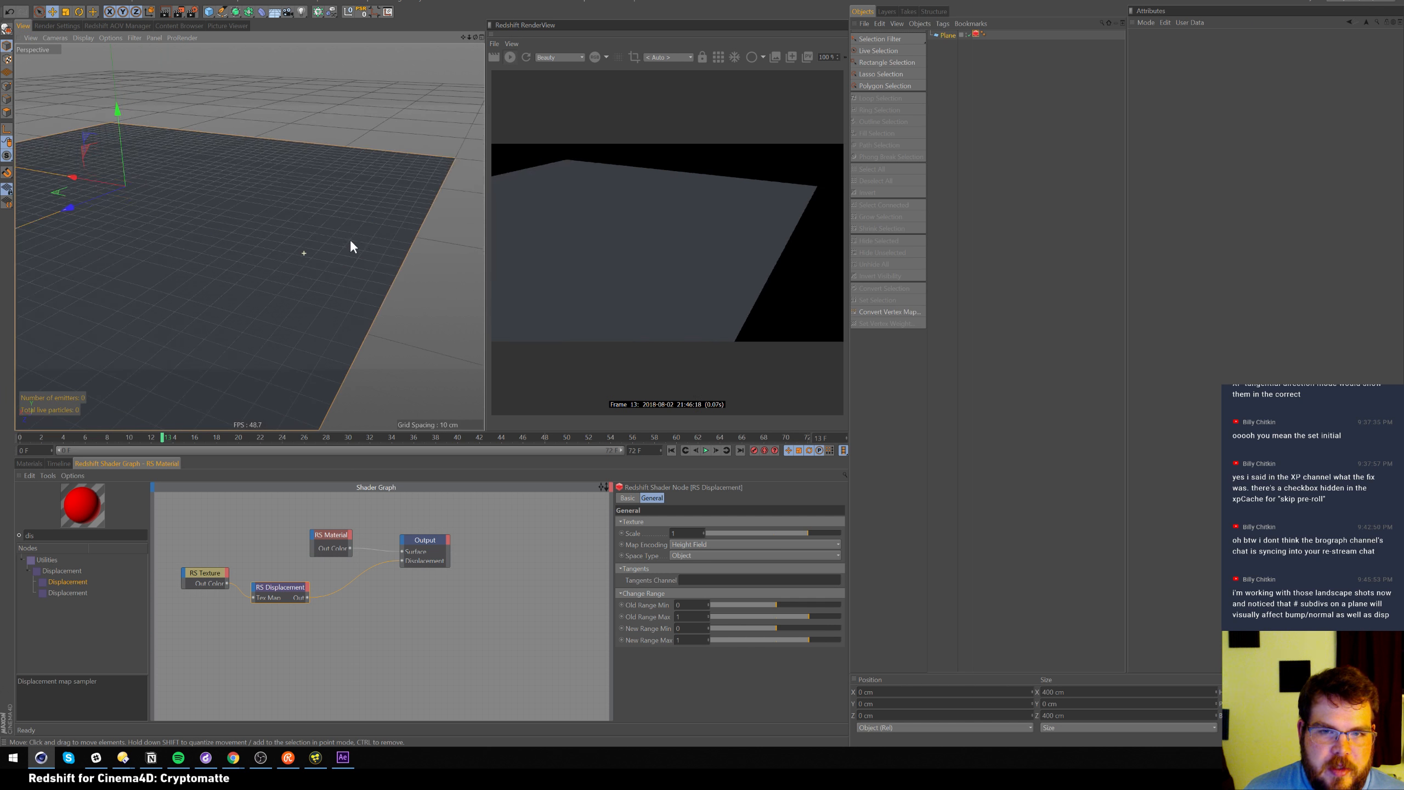
{"action": "right_click_drag", "start_coordinate": [310, 213], "coordinate": [268, 219], "text": "alt"}
{"action": "left_click_drag", "start_coordinate": [268, 220], "coordinate": [286, 242], "text": "alt"}
{"action": "left_click", "coordinate": [976, 35]}
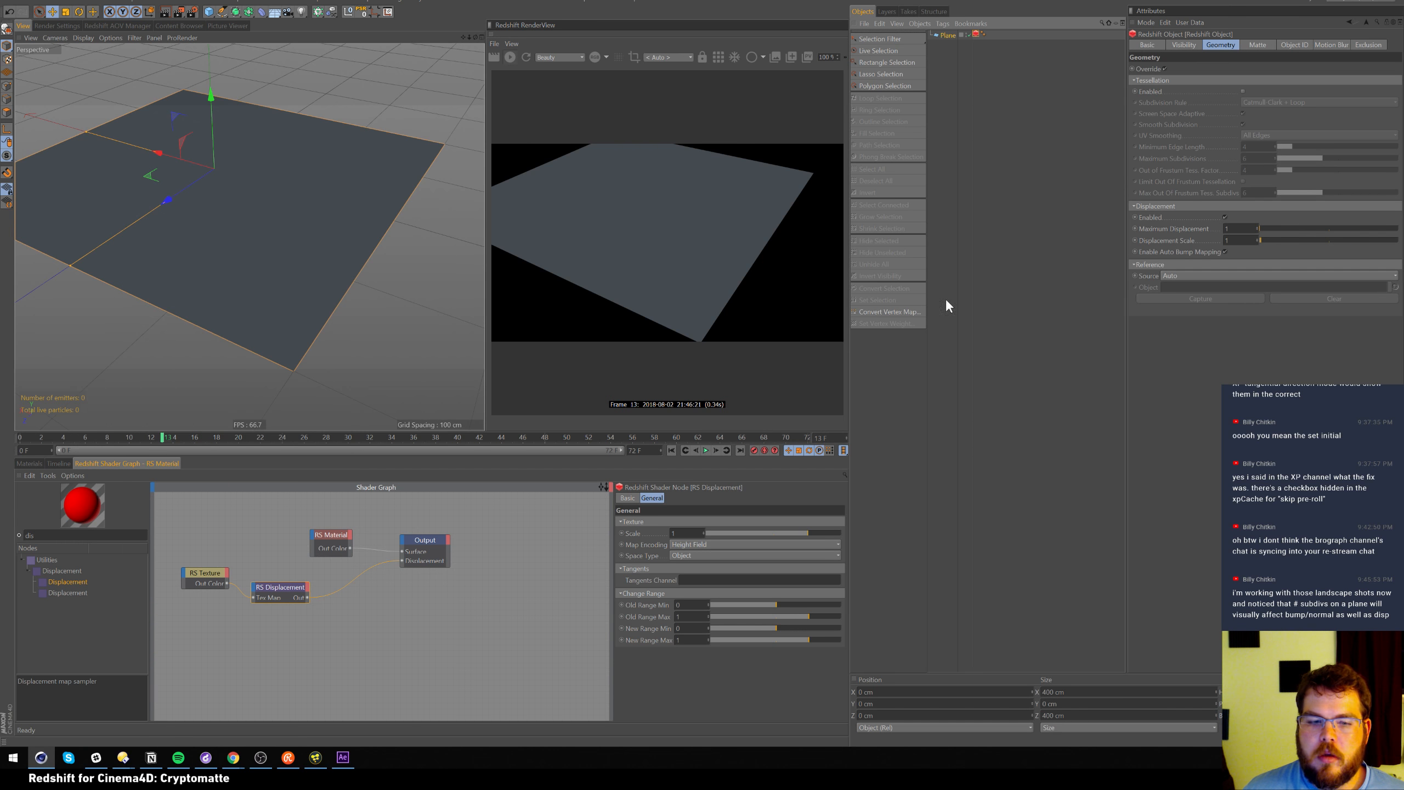
{"action": "left_click_drag", "start_coordinate": [295, 595], "coordinate": [306, 592]}
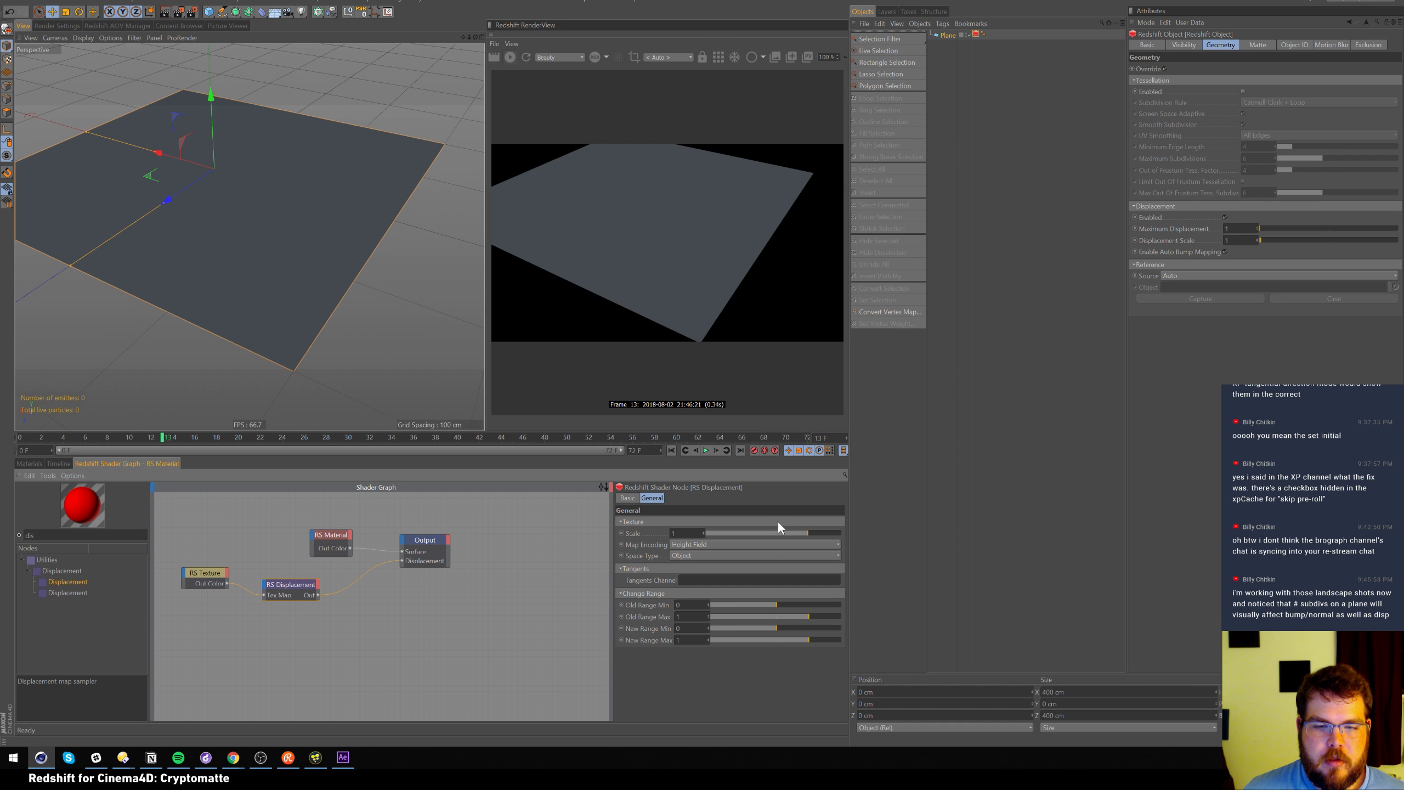
{"action": "left_click_drag", "start_coordinate": [814, 531], "coordinate": [858, 526]}
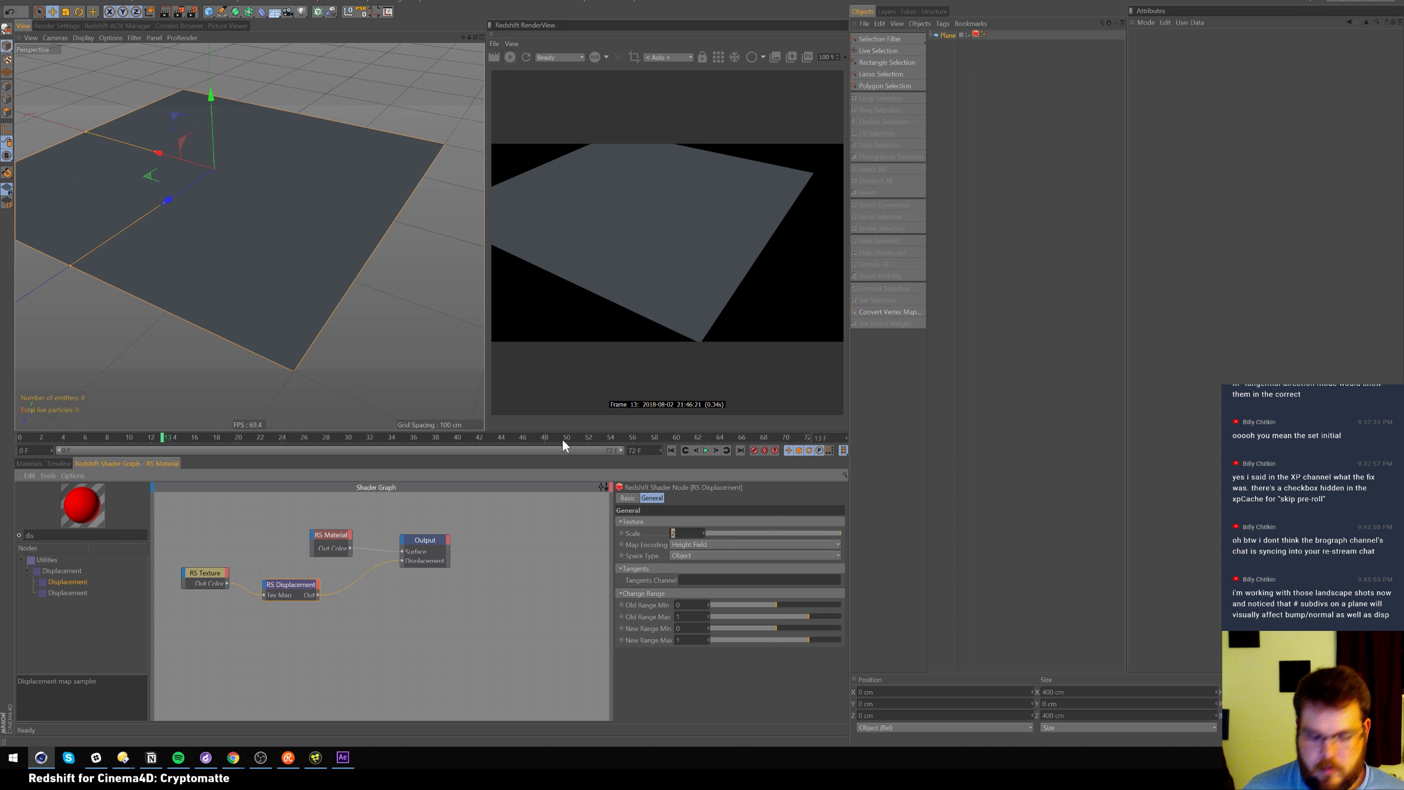
Give the Plane 150 width segments and 150 height segments
{"action": "left_click", "coordinate": [949, 35]}
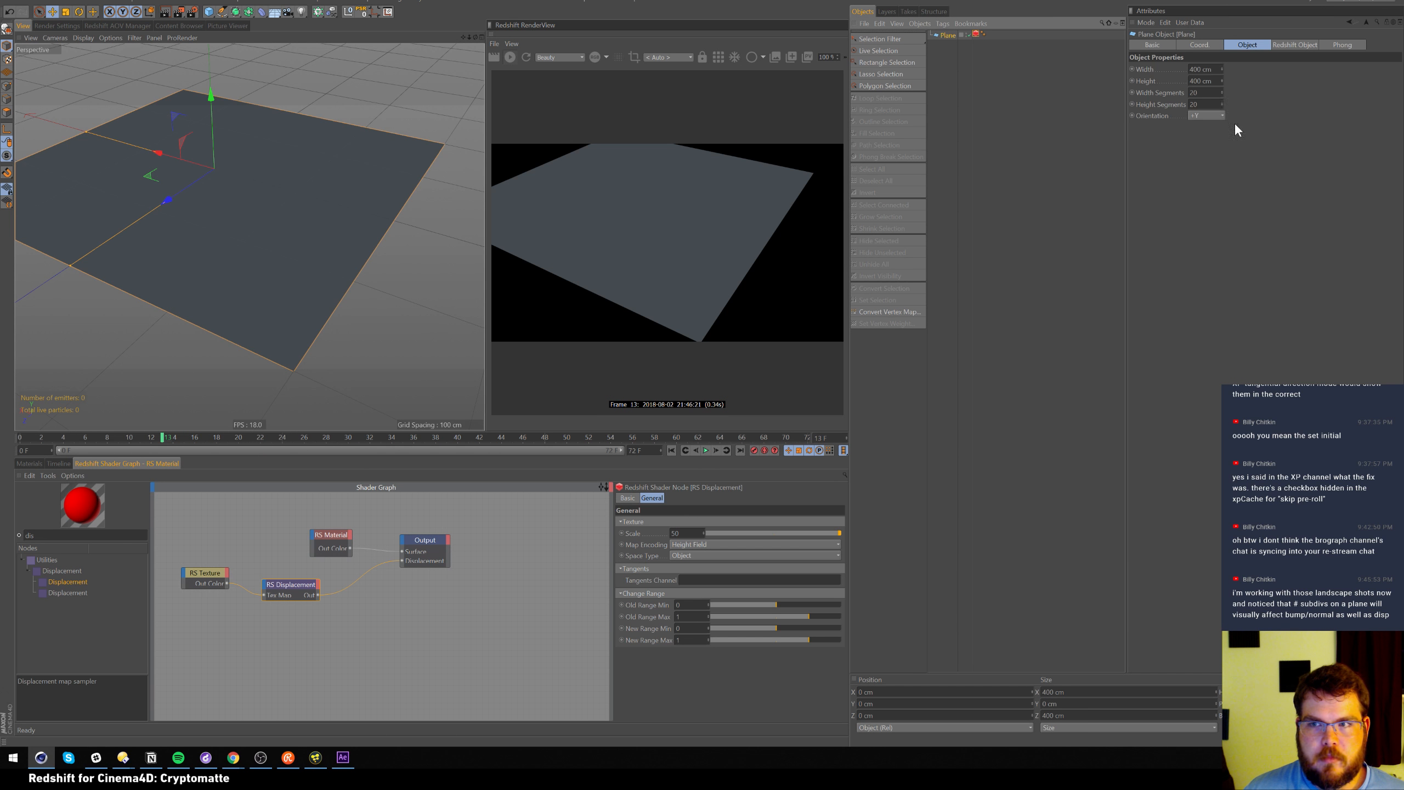
{"action": "left_click_drag", "start_coordinate": [1206, 93], "coordinate": [1054, 22]}
{"action": "type", "text": "150"}
{"action": "key", "text": "Tab"}
{"action": "type", "text": "150"}
{"action": "key", "text": "Return"}
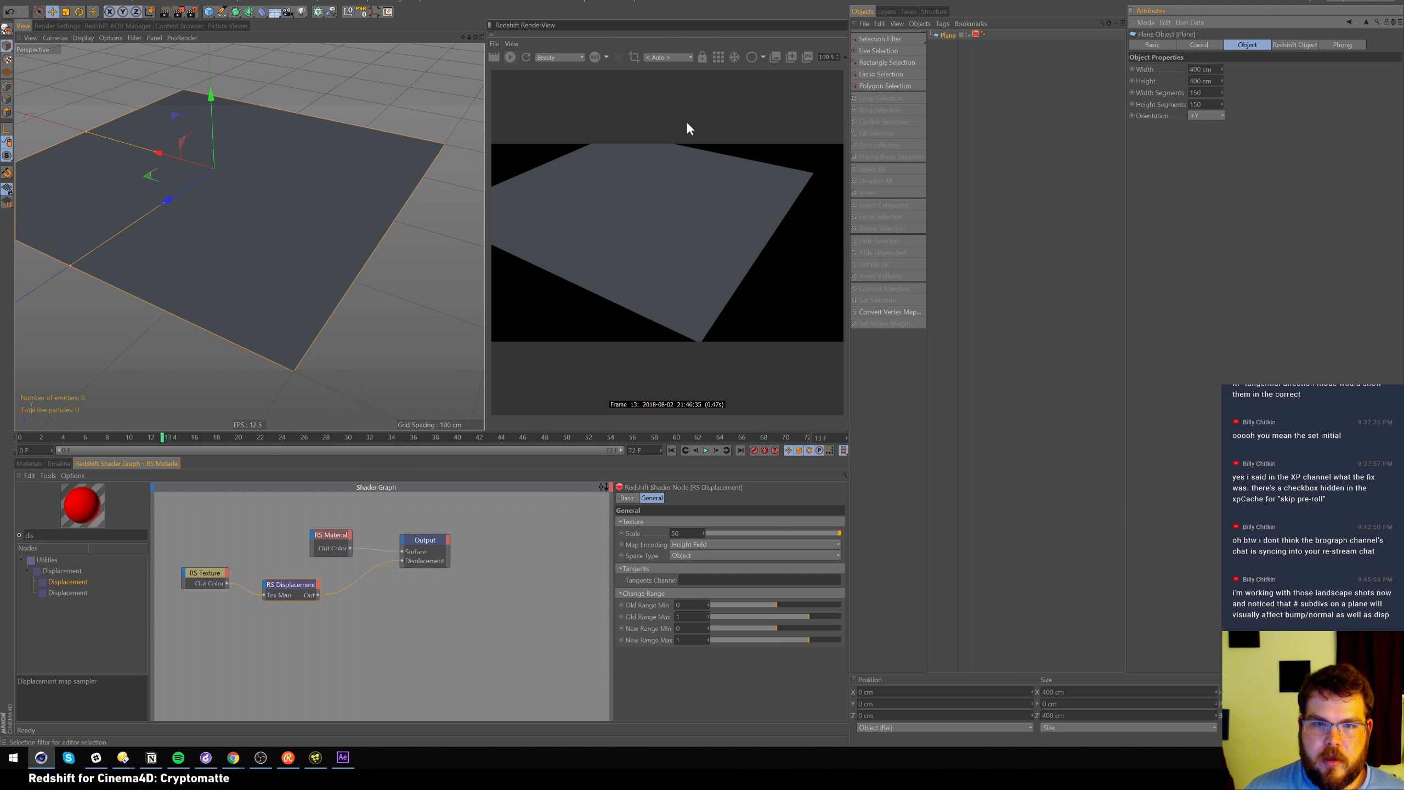
Orbit to a grazing angle and review the texture, displacement and material node settings
{"action": "left_click_drag", "start_coordinate": [375, 202], "coordinate": [261, 378], "text": "alt"}
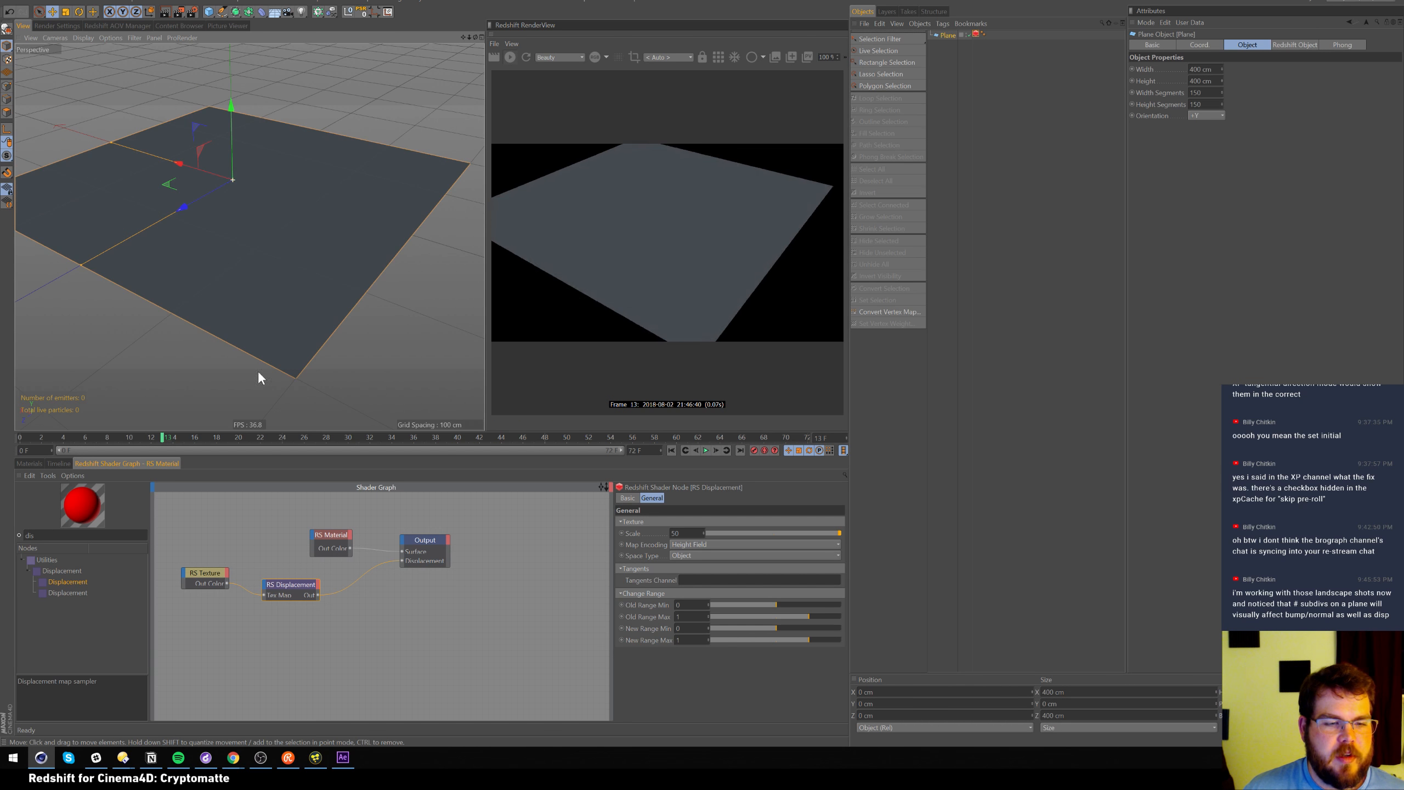
{"action": "left_click_drag", "start_coordinate": [213, 573], "coordinate": [208, 577]}
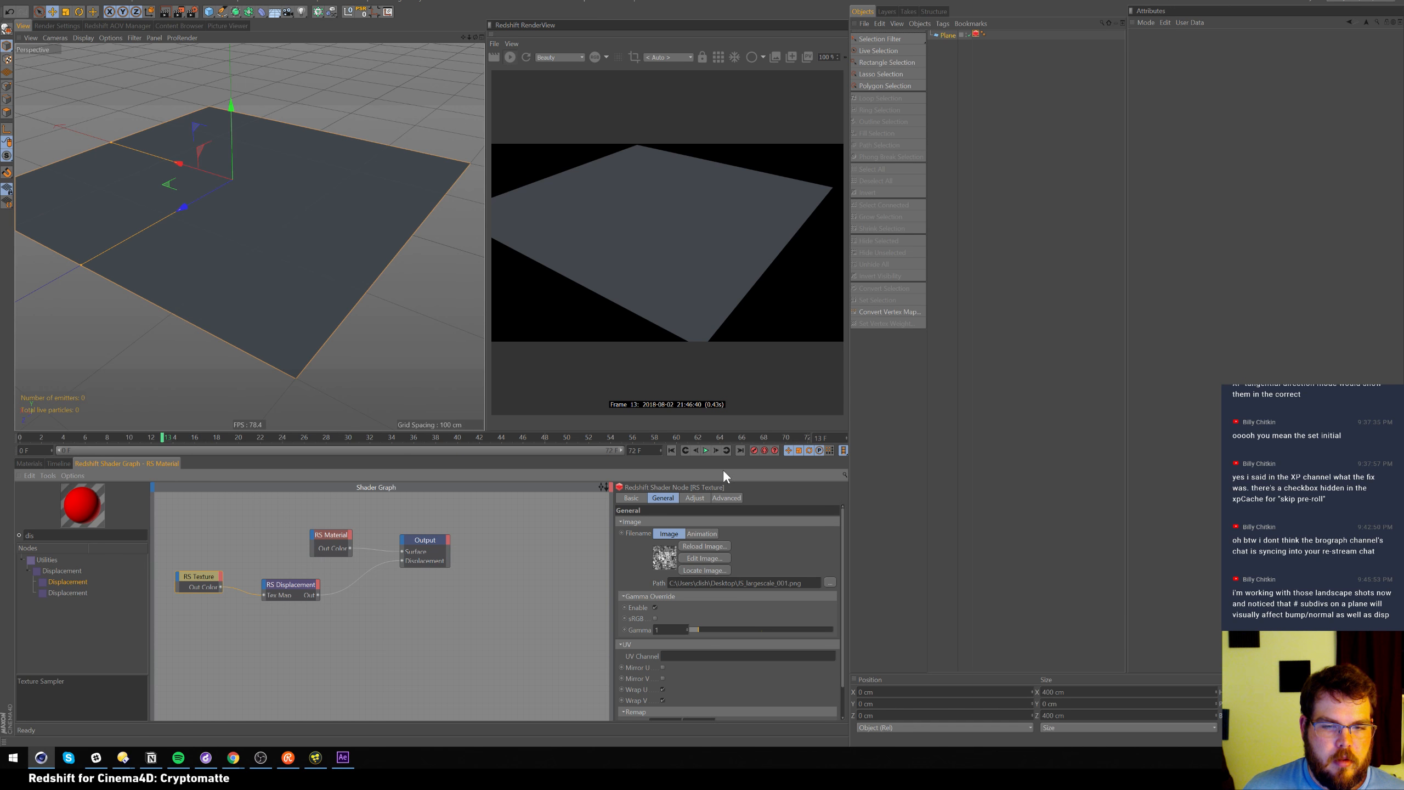
{"action": "left_click", "coordinate": [304, 589]}
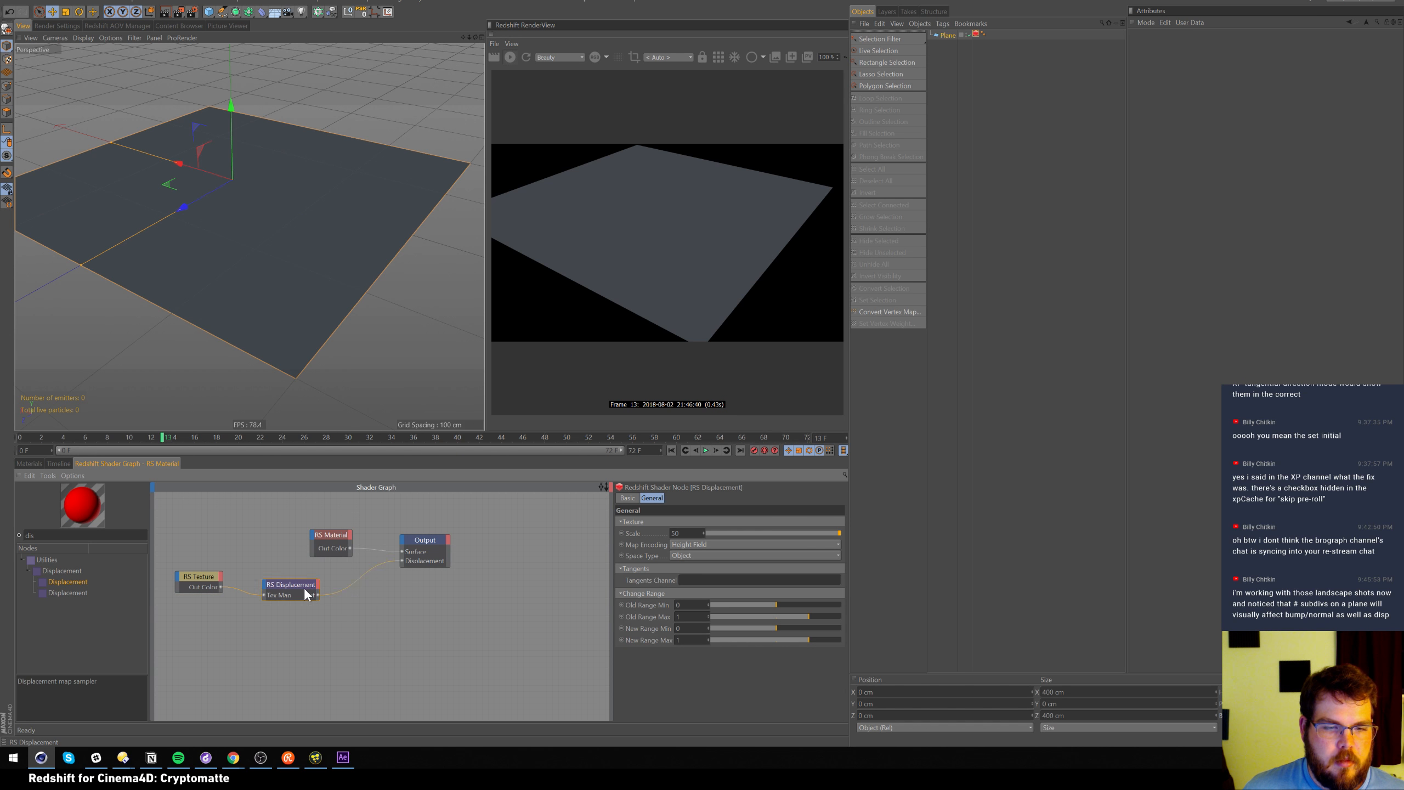
{"action": "left_click", "coordinate": [334, 546]}
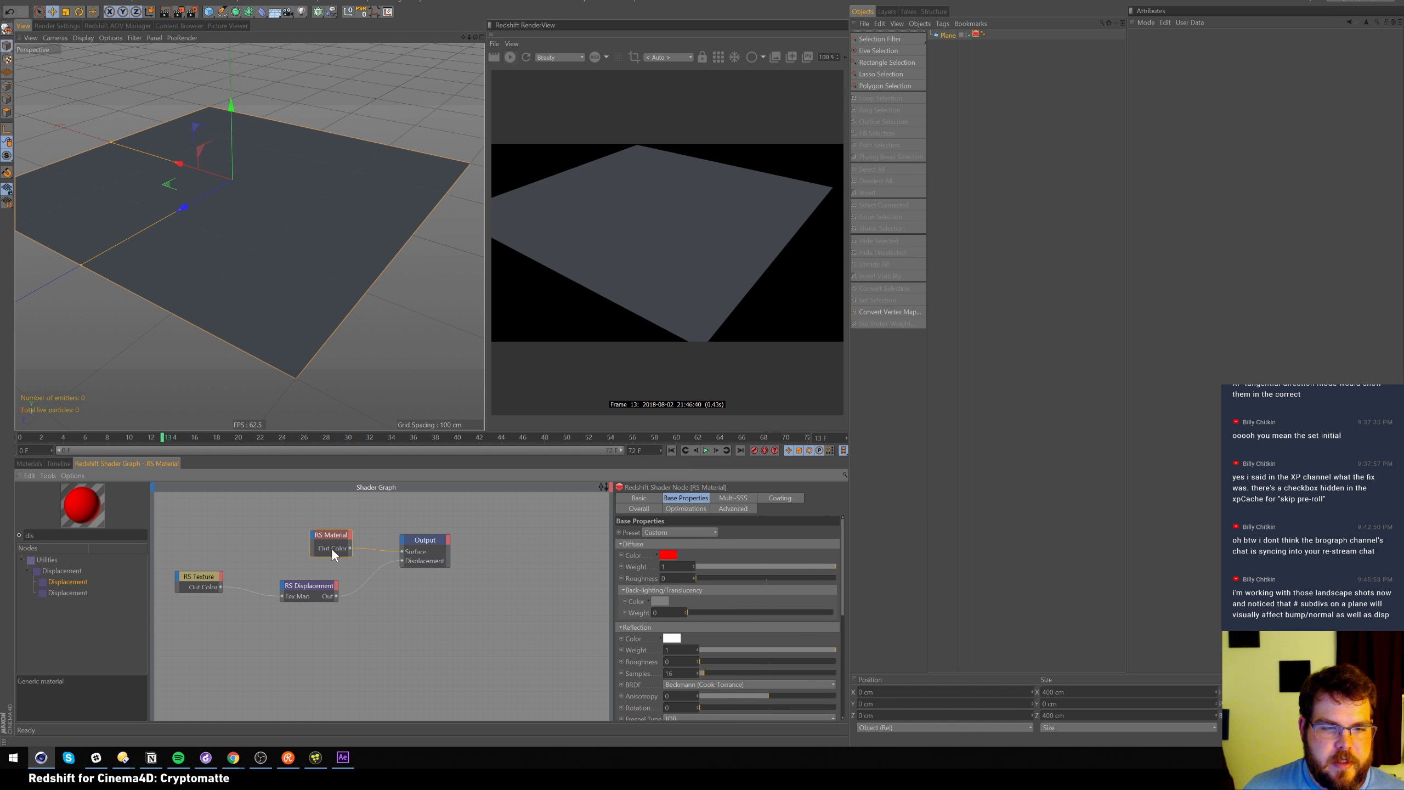
{"action": "left_click", "coordinate": [317, 587]}
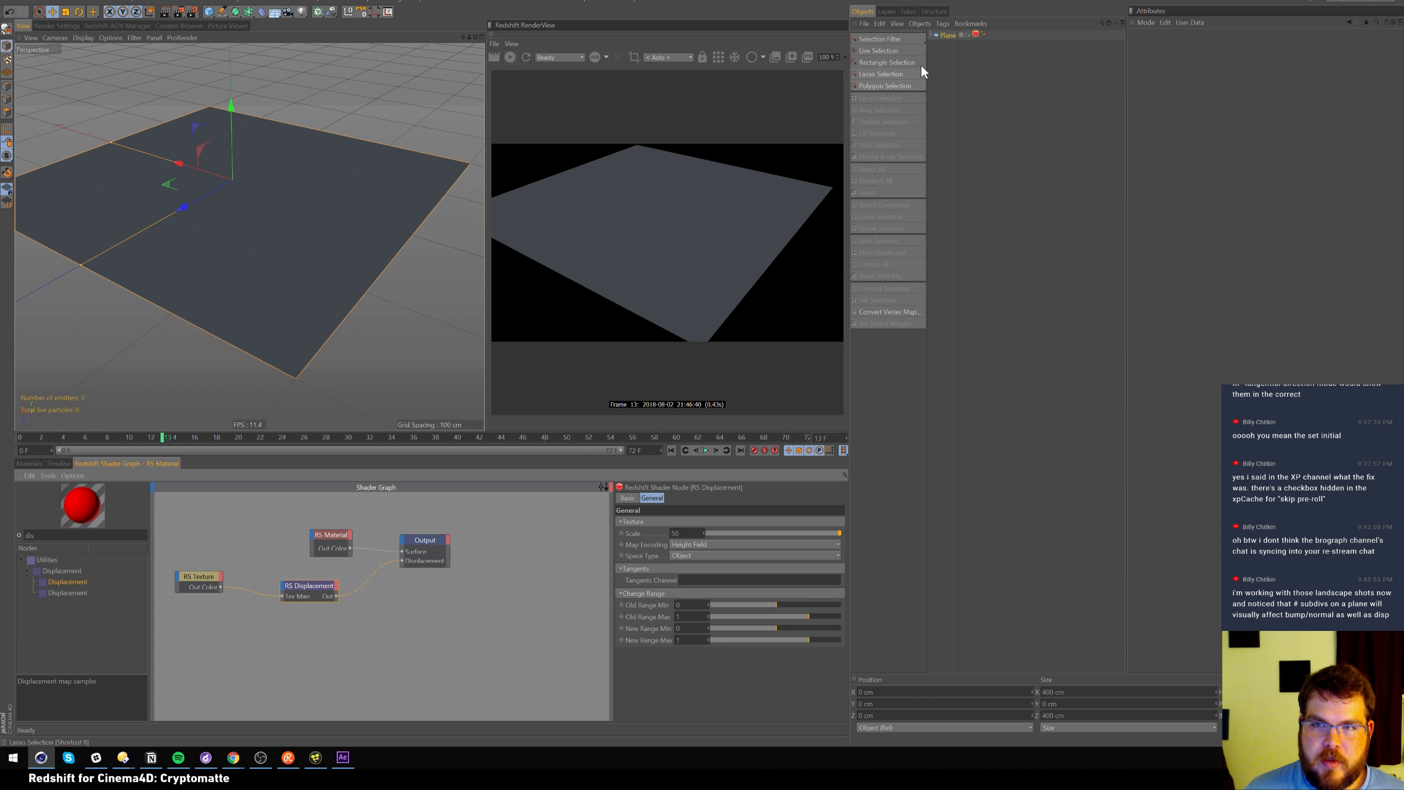
{"action": "left_click", "coordinate": [946, 35]}
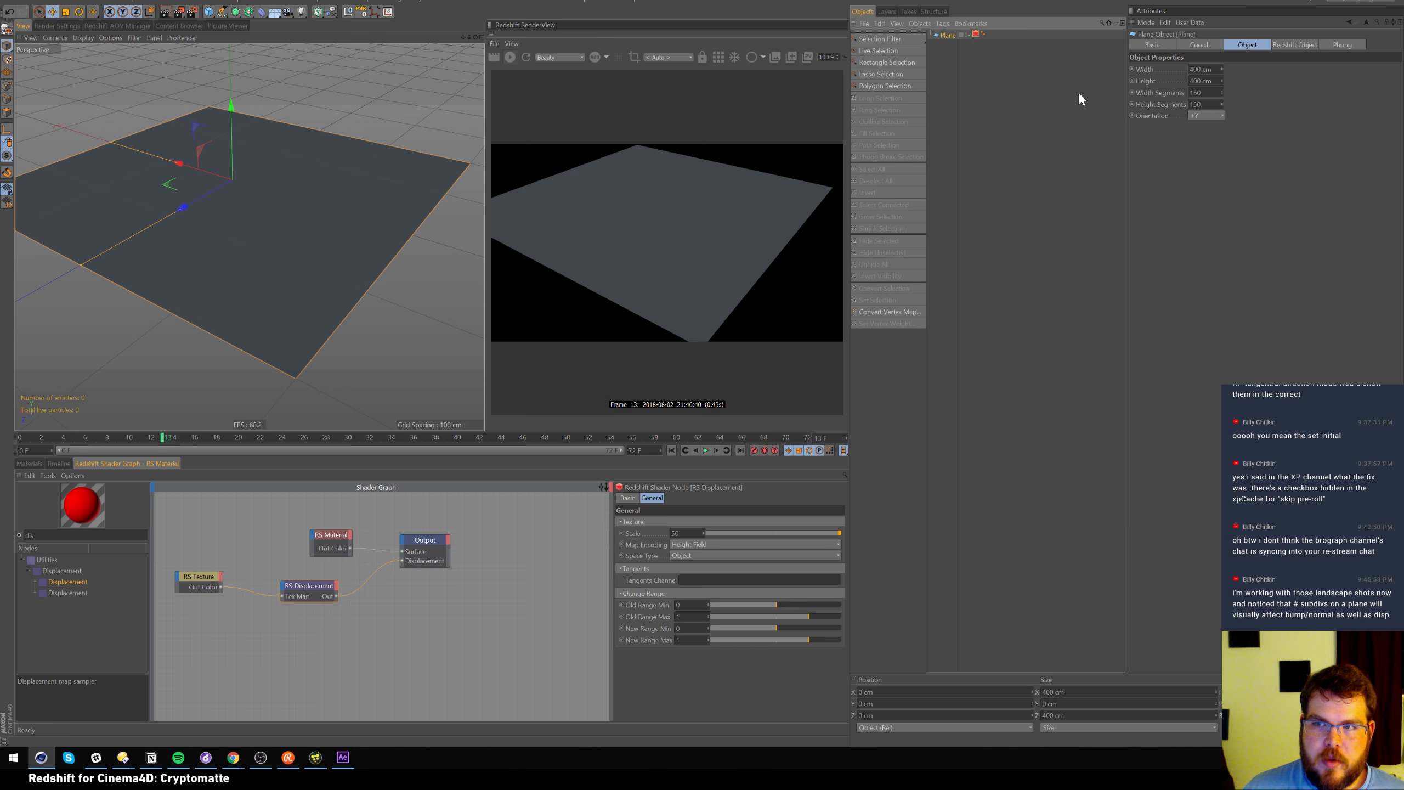
Set Maximum Displacement to 50 in the Plane's Redshift tag and restart the render
{"action": "left_click", "coordinate": [1305, 45]}
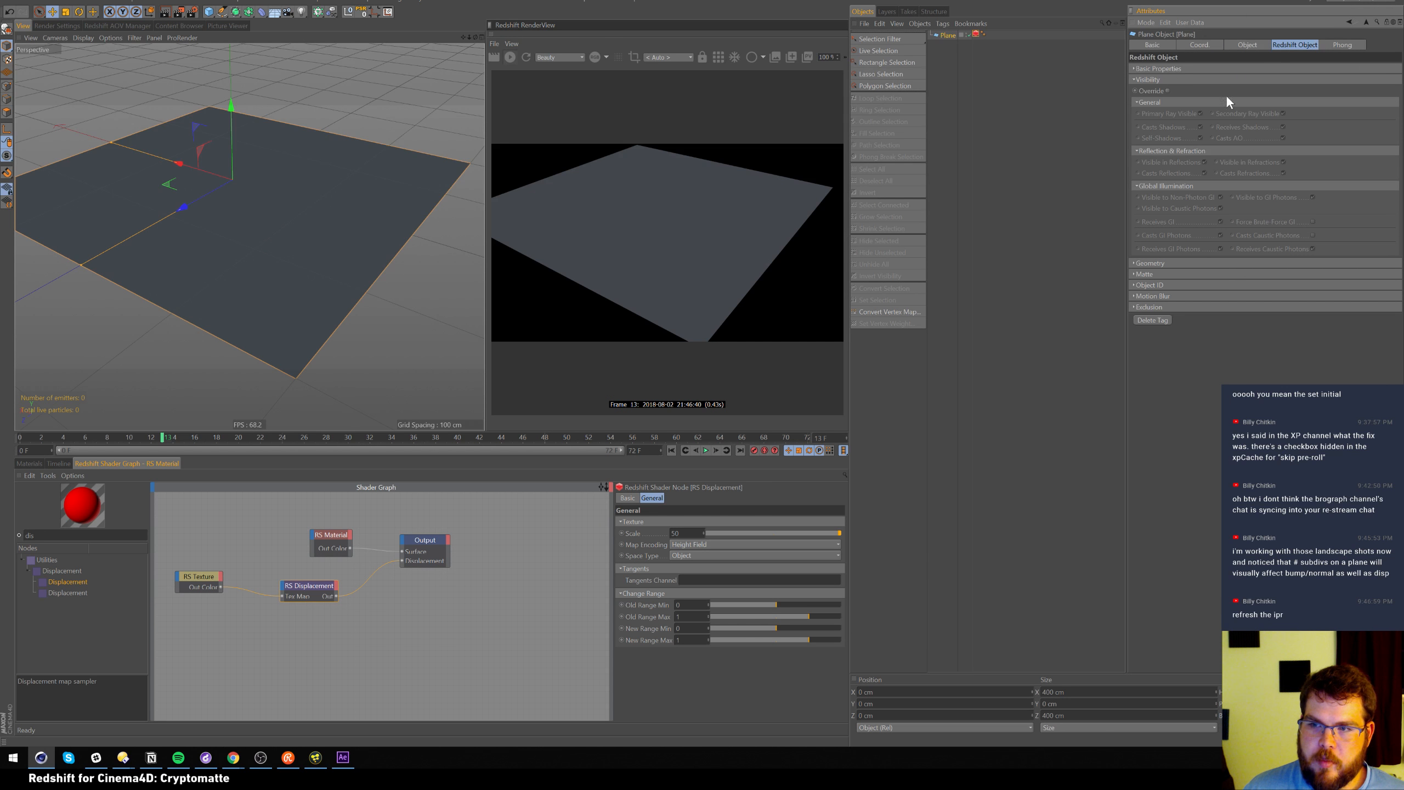
{"action": "left_click", "coordinate": [977, 34]}
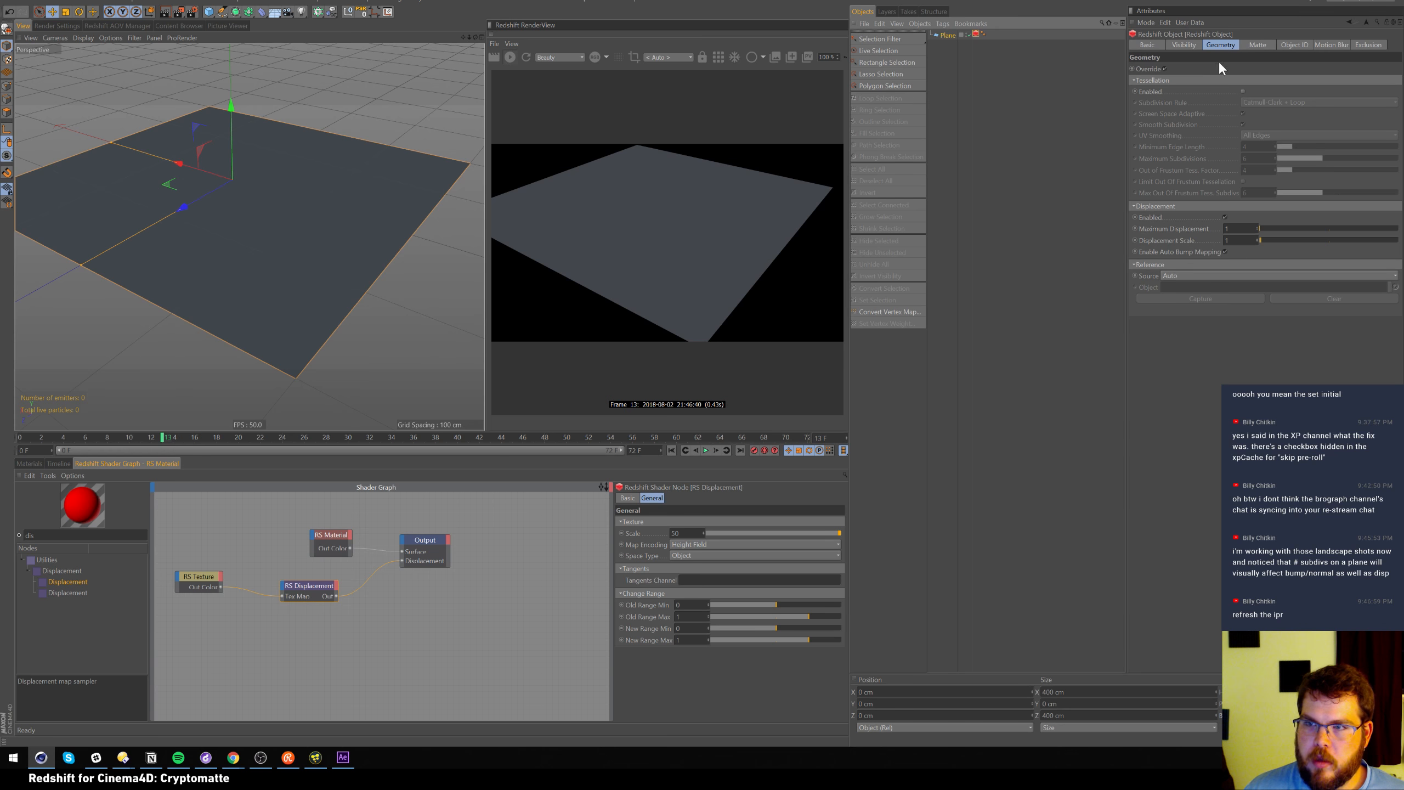
{"action": "double_click", "coordinate": [1232, 228]}
{"action": "type", "text": "50"}
{"action": "key", "text": "Return"}
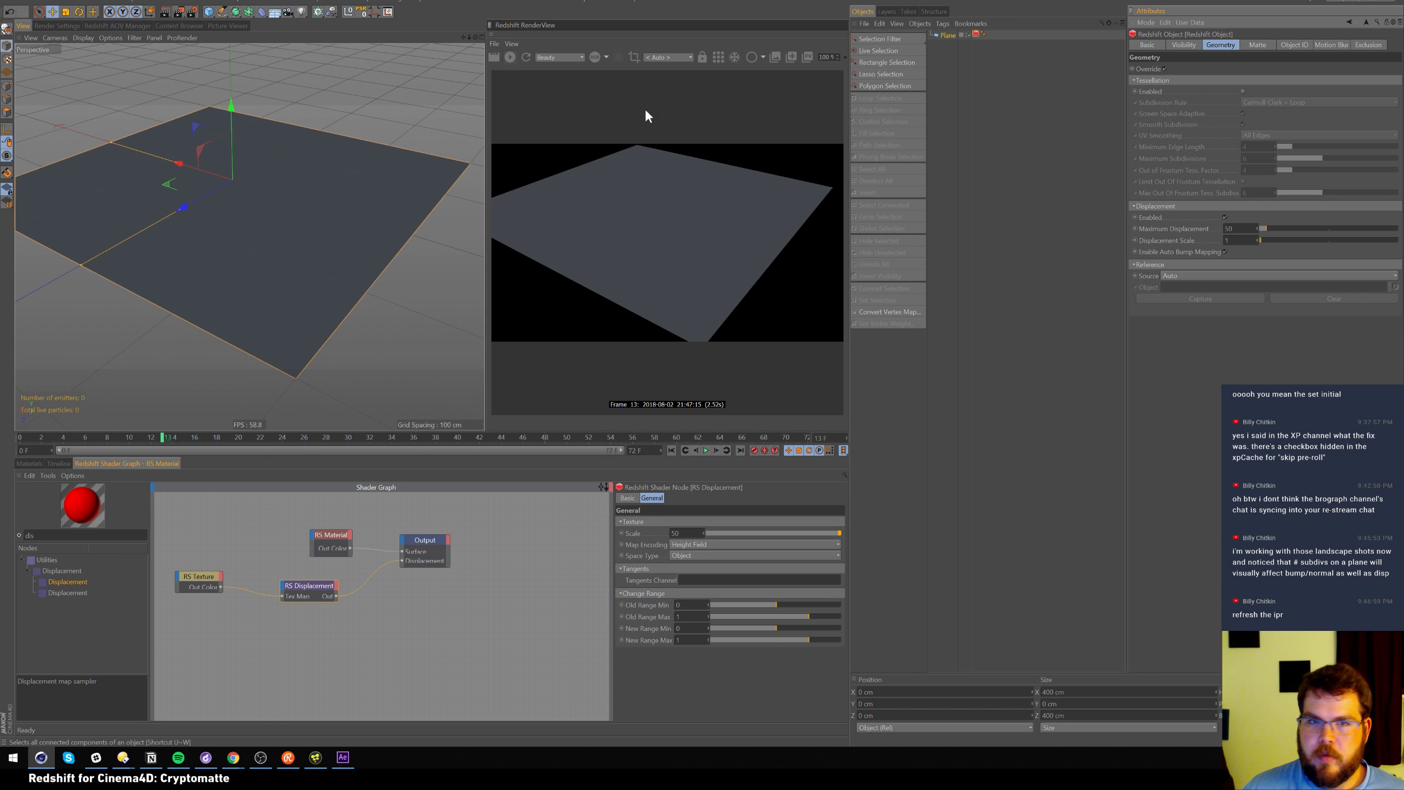
{"action": "left_click", "coordinate": [526, 57]}
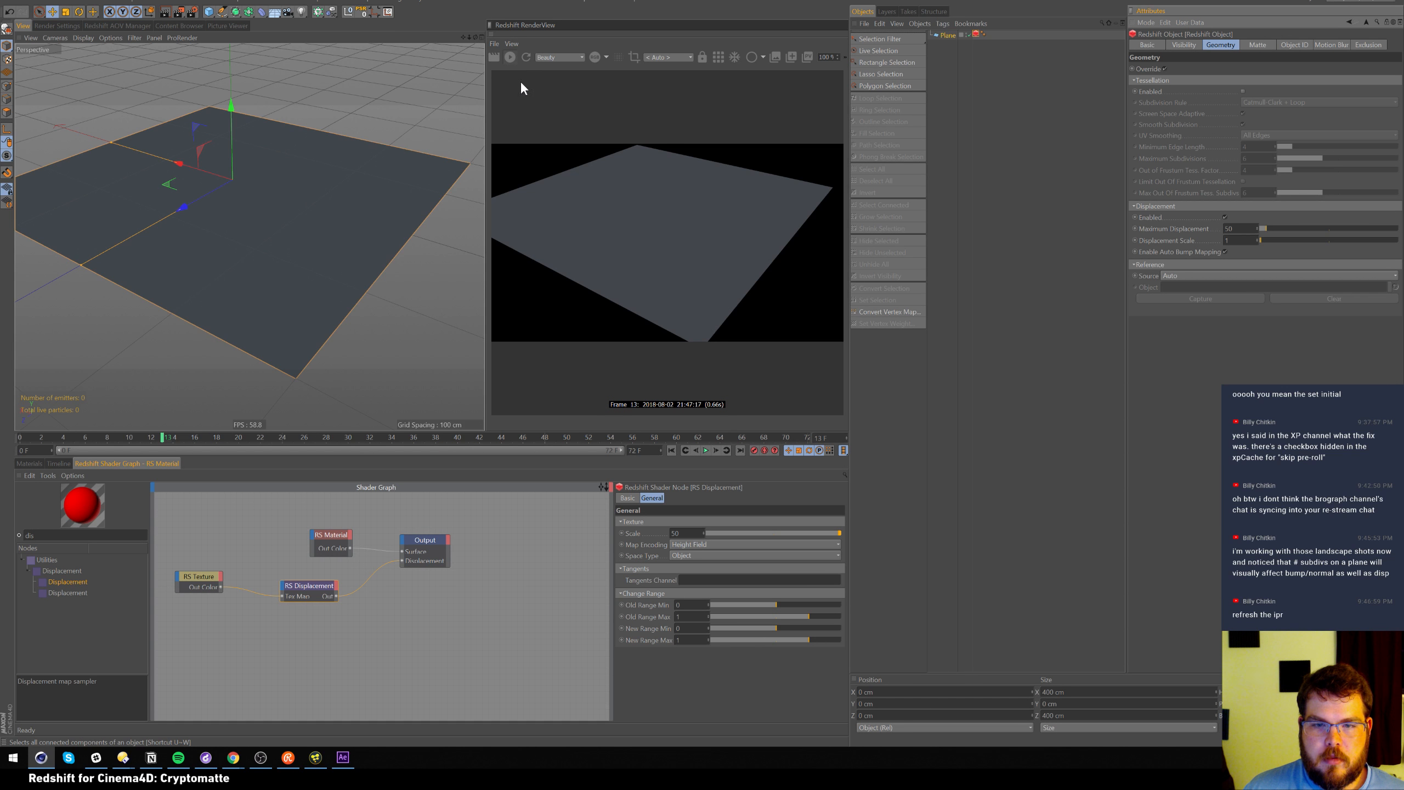
{"action": "left_click", "coordinate": [509, 57]}
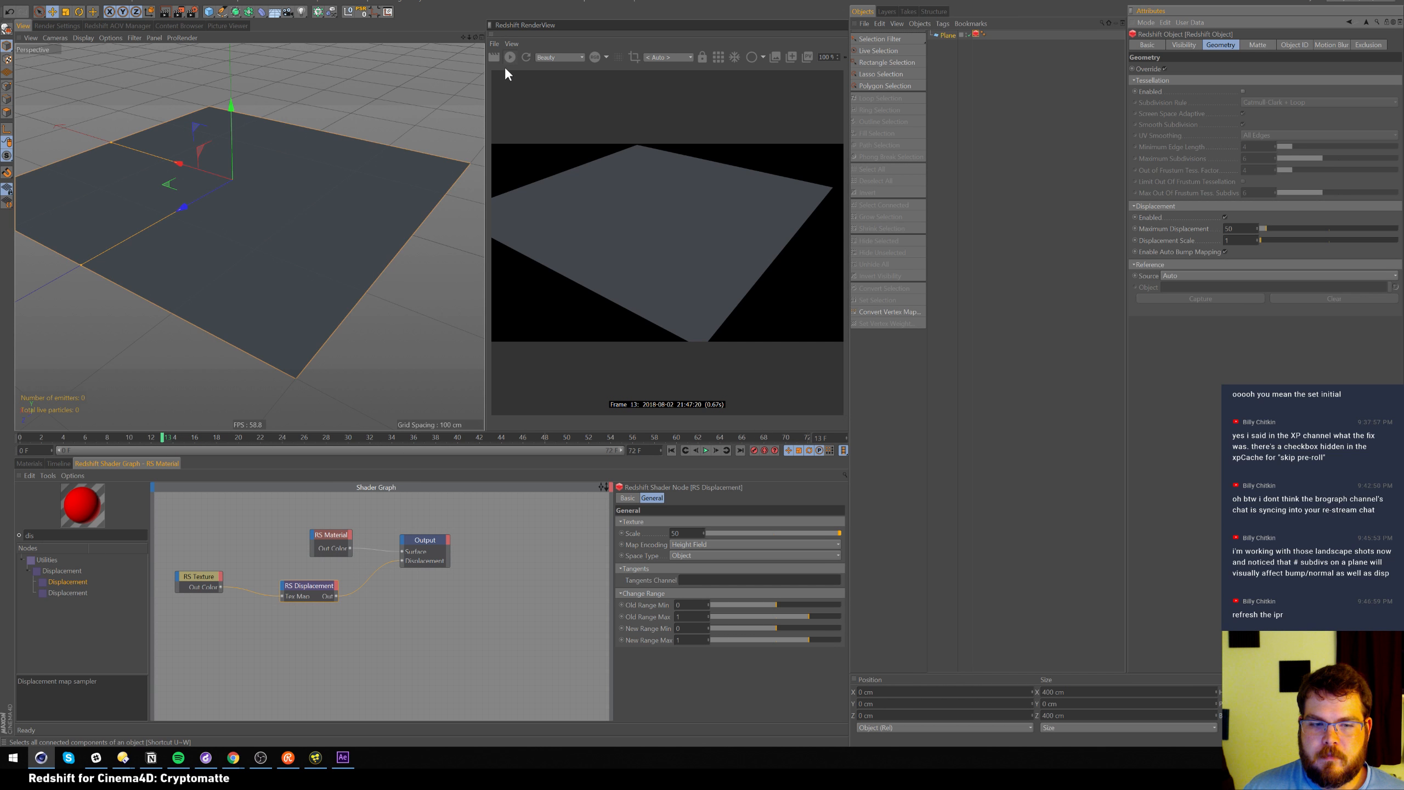
Start a new project and add a Sphere scaled up to about 162.6%
{"action": "left_click", "coordinate": [17, 11]}
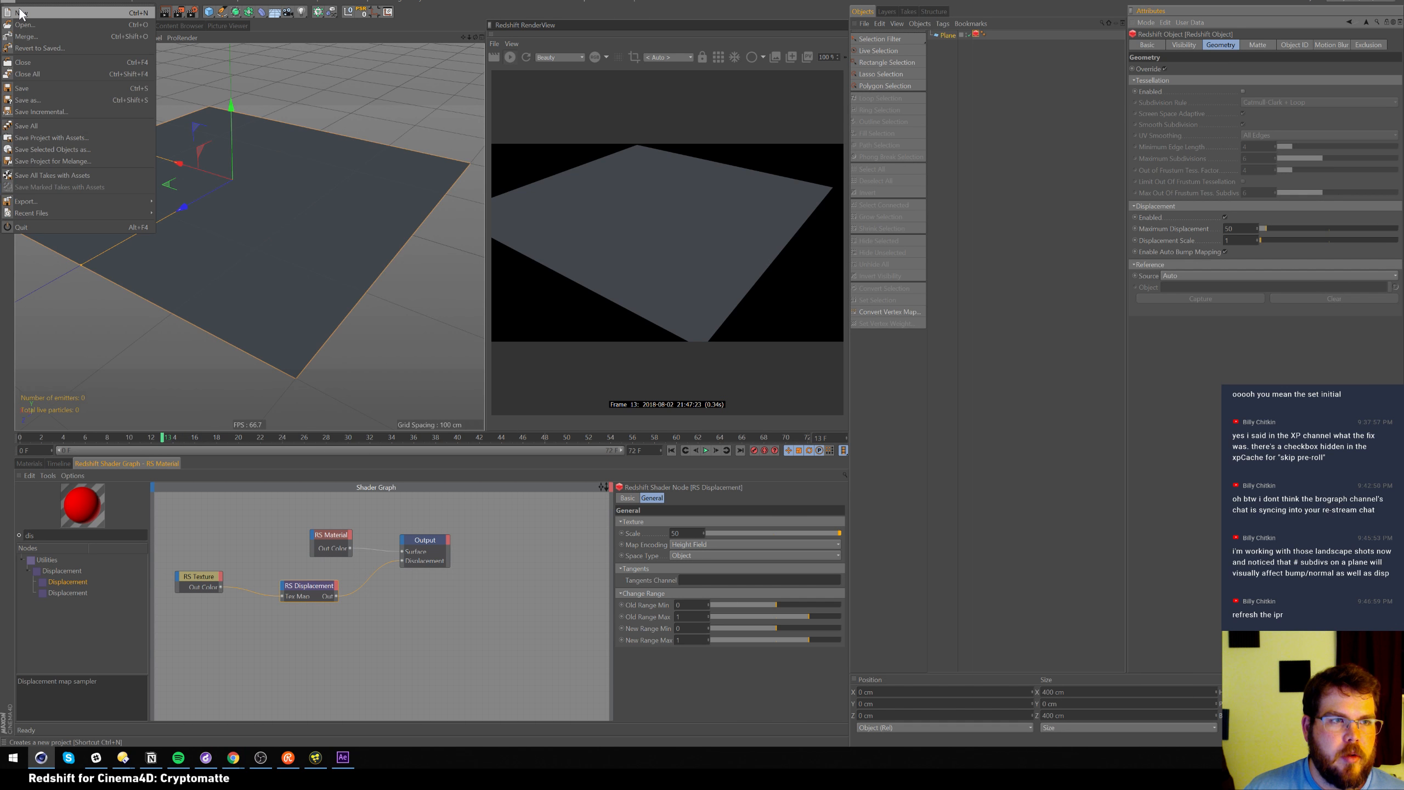
{"action": "left_click", "coordinate": [21, 12]}
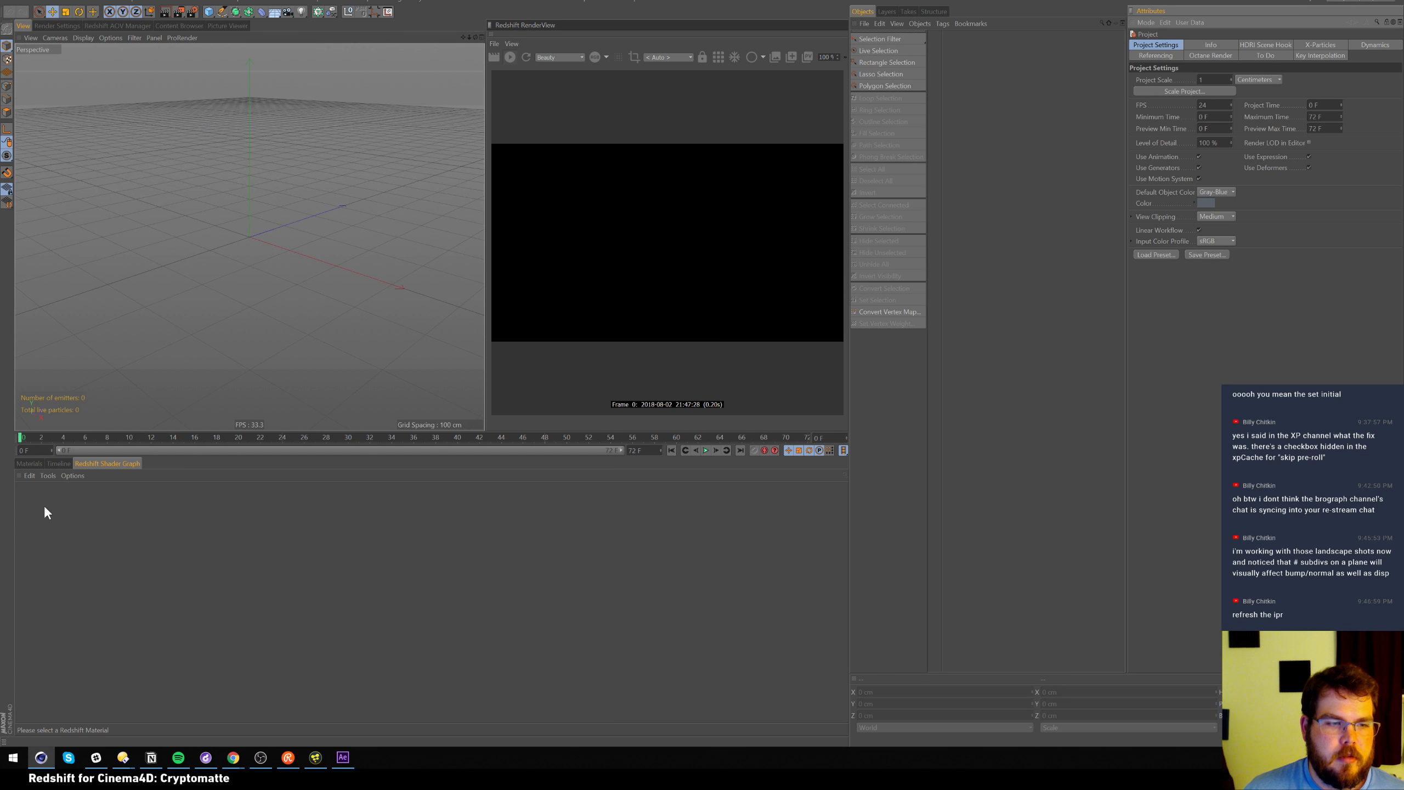
{"action": "left_click", "coordinate": [40, 462]}
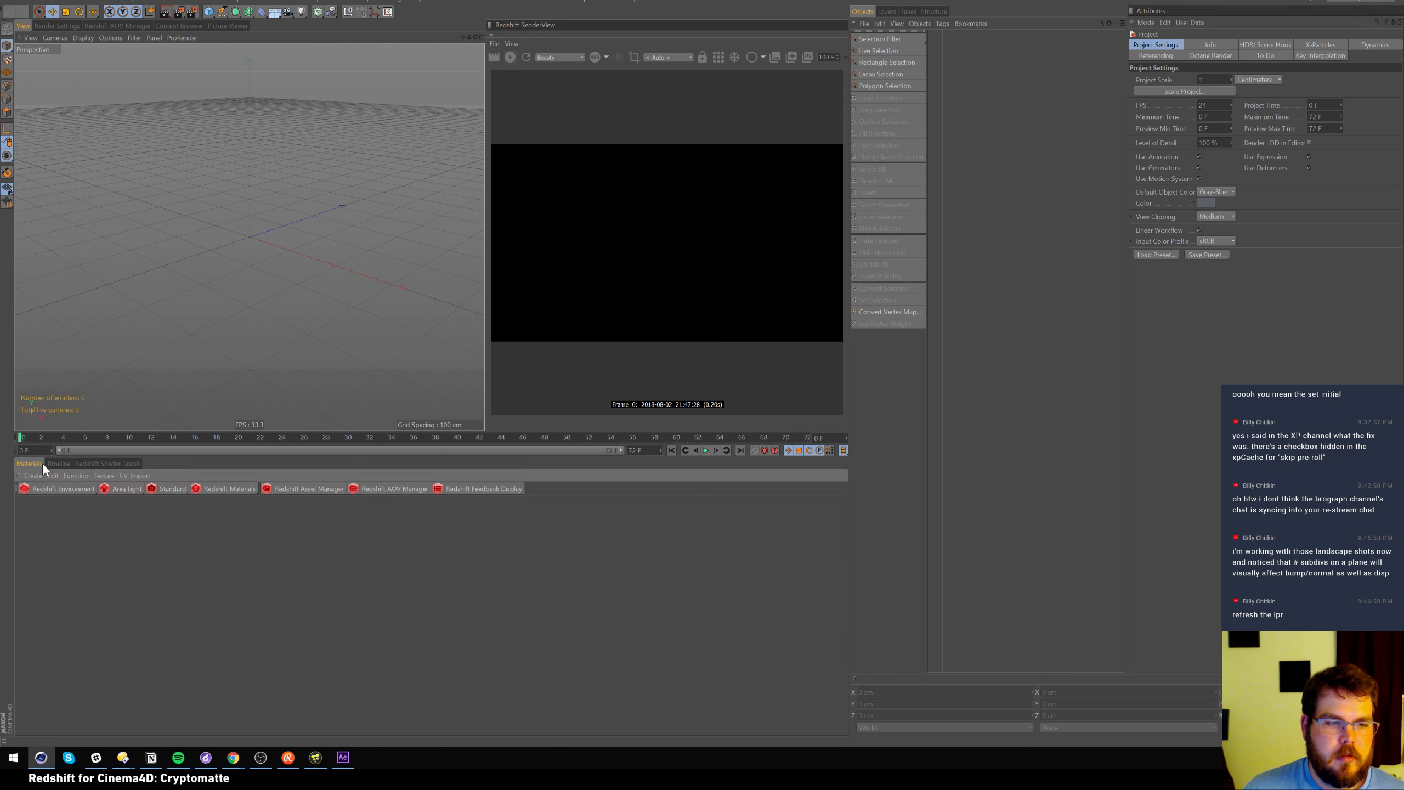
{"action": "left_click", "coordinate": [210, 13]}
{"action": "left_click", "coordinate": [281, 26]}
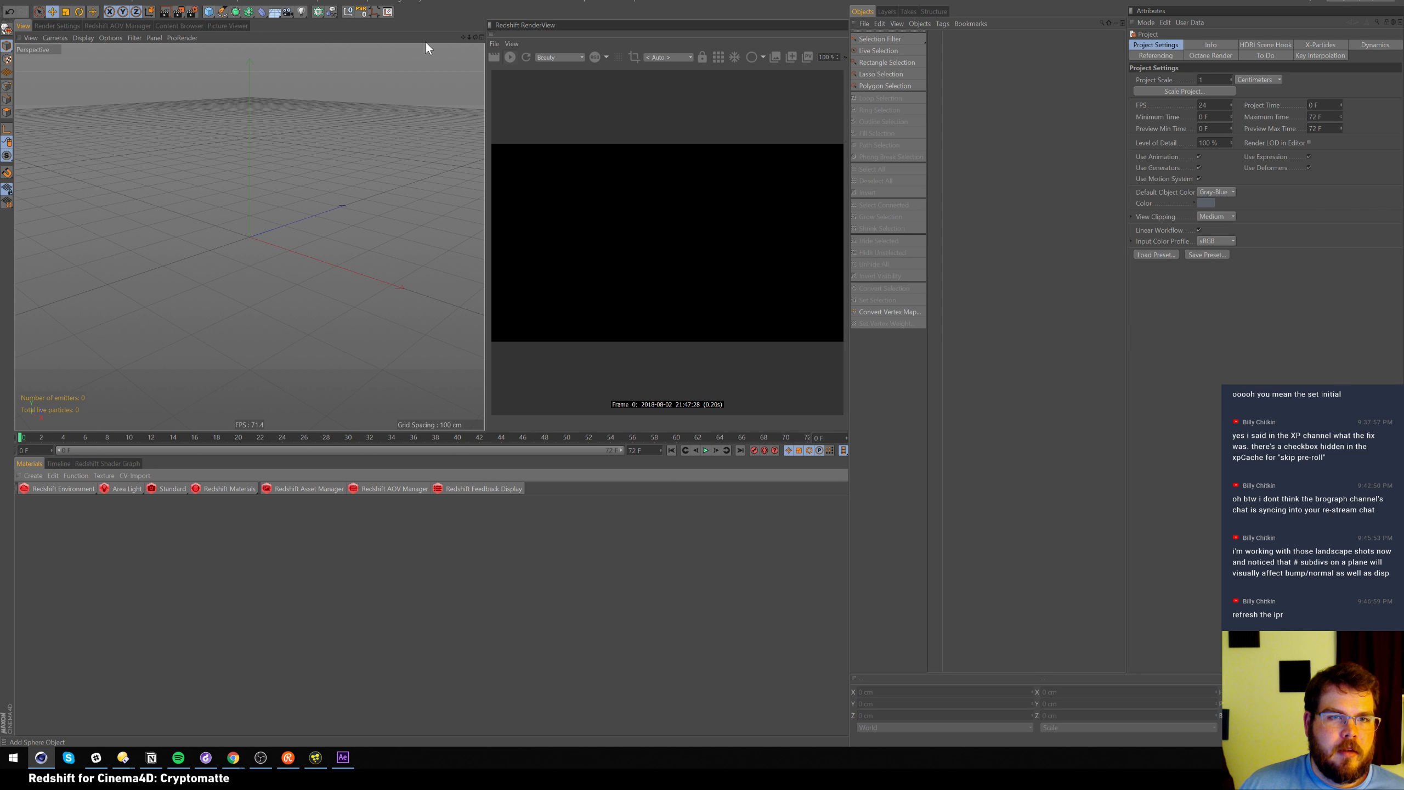
{"action": "key", "text": "t"}
{"action": "left_click_drag", "start_coordinate": [286, 301], "coordinate": [175, 455]}
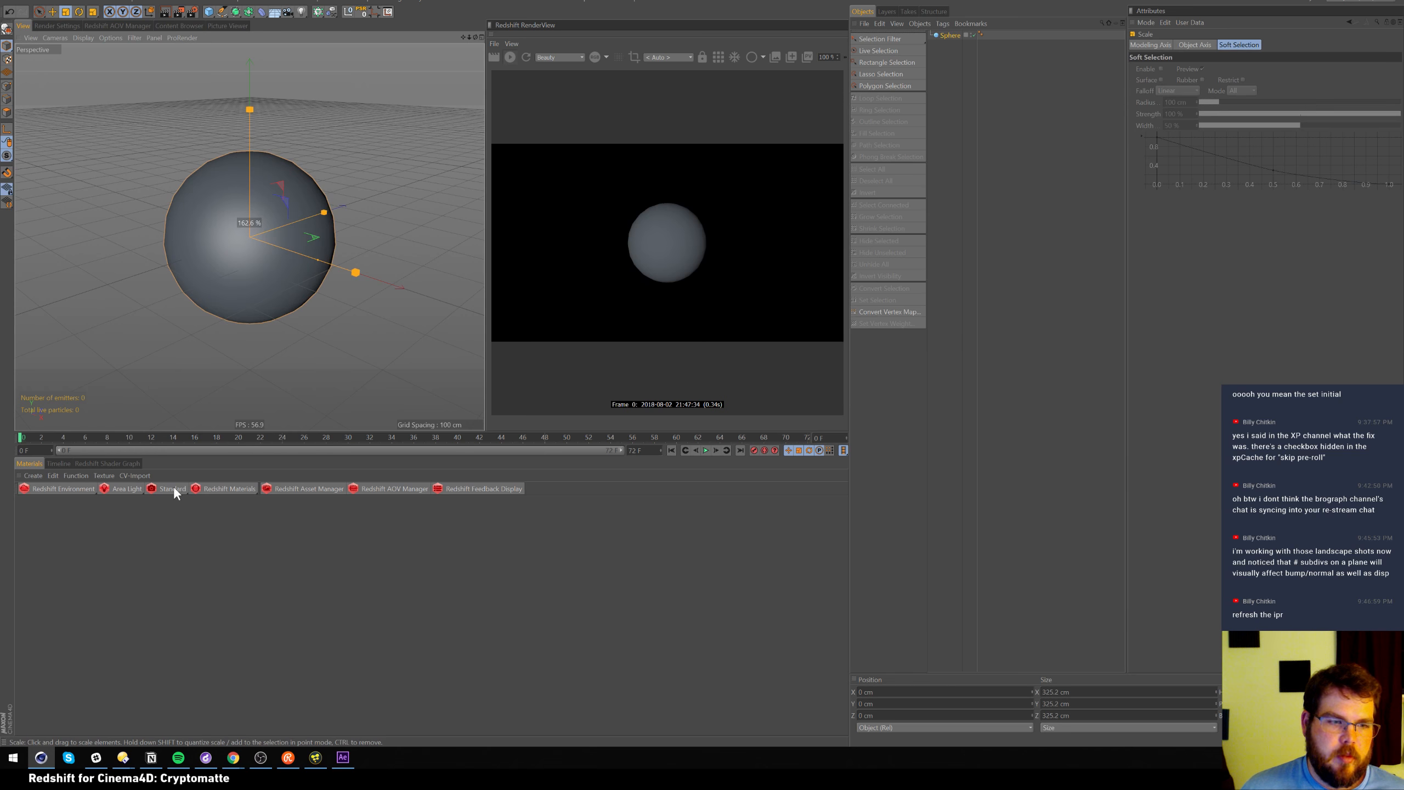
{"action": "key", "text": "e"}
Create a new RS Material, then switch back to the Untitled 3 plane project
{"action": "left_click", "coordinate": [231, 488]}
{"action": "mouse_move", "coordinate": [263, 492]}
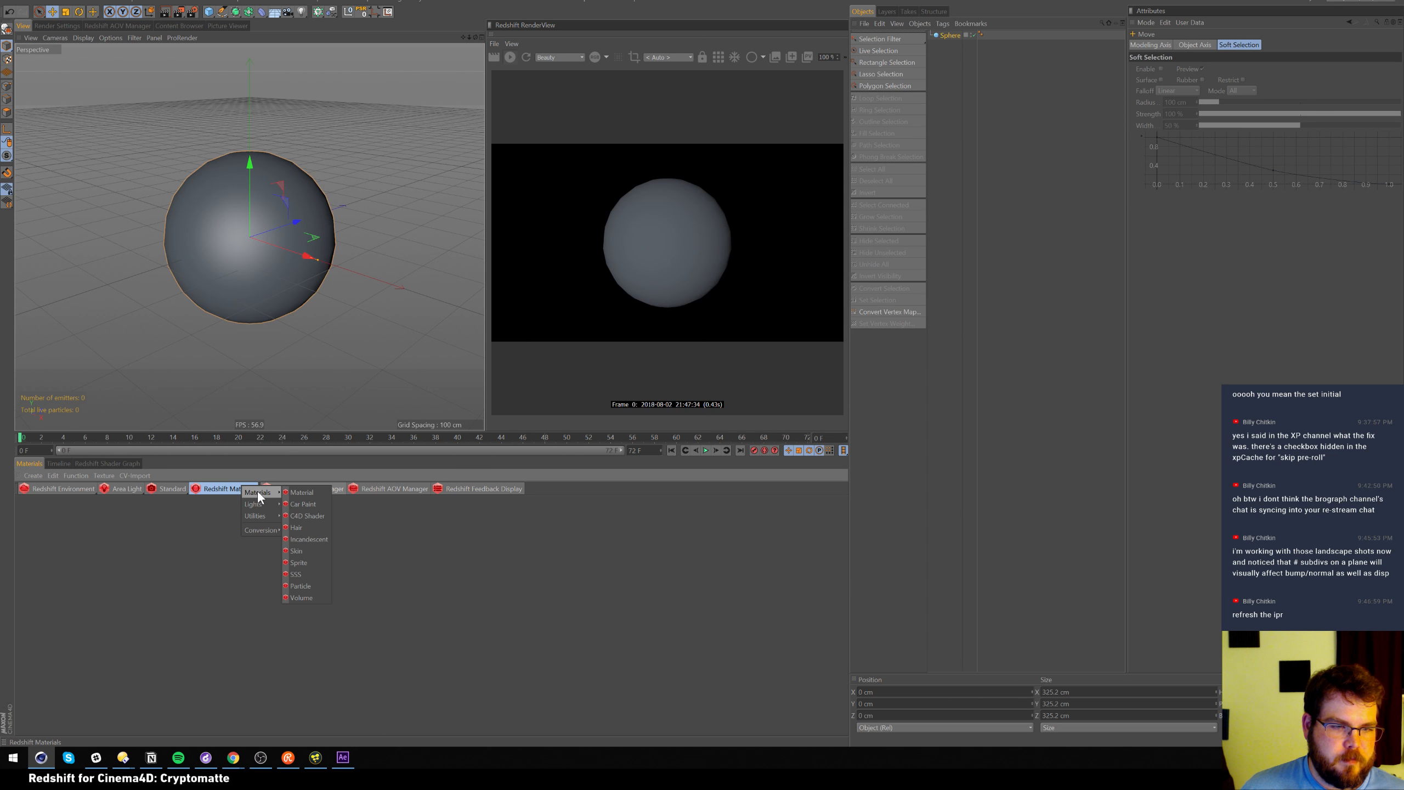
{"action": "left_click", "coordinate": [301, 492]}
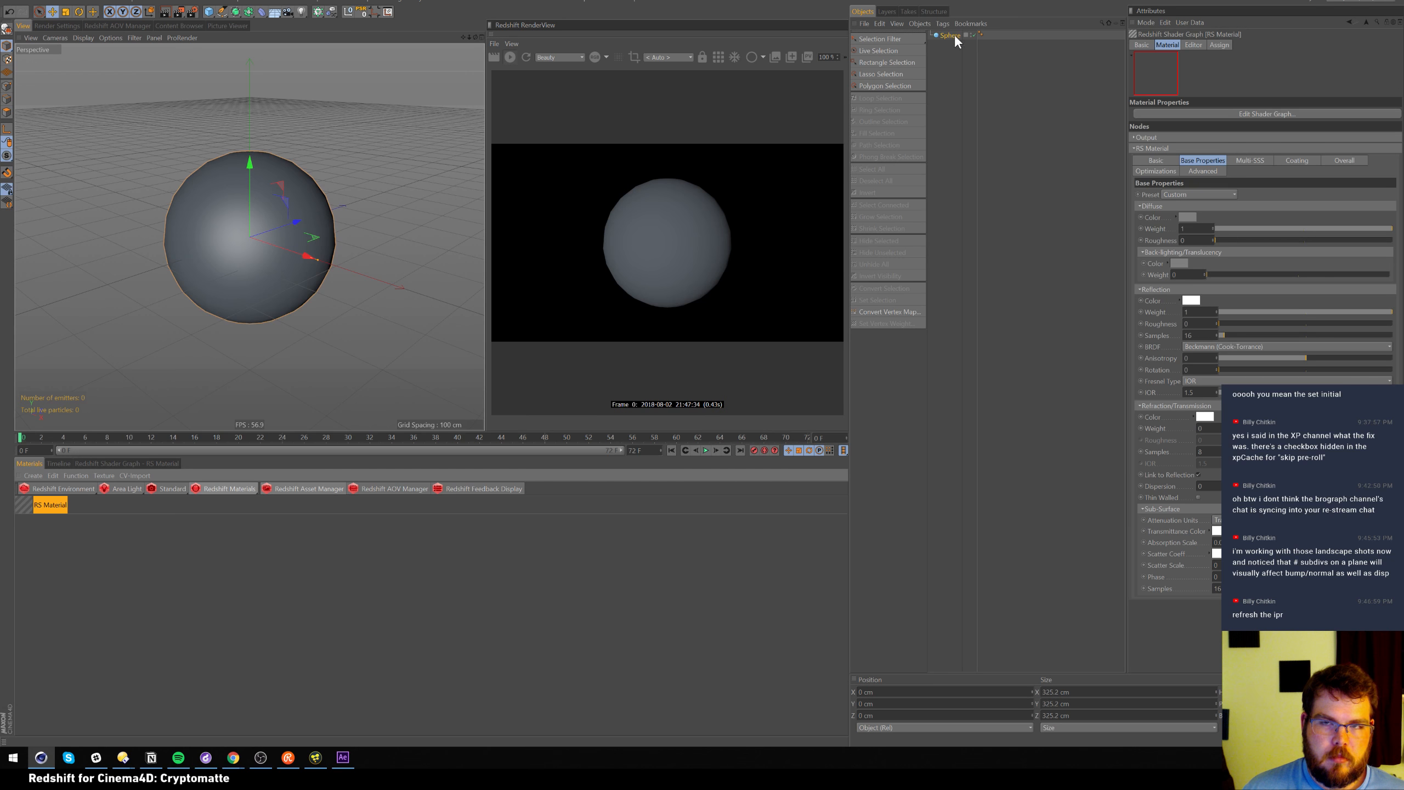
{"action": "left_click", "coordinate": [607, 6]}
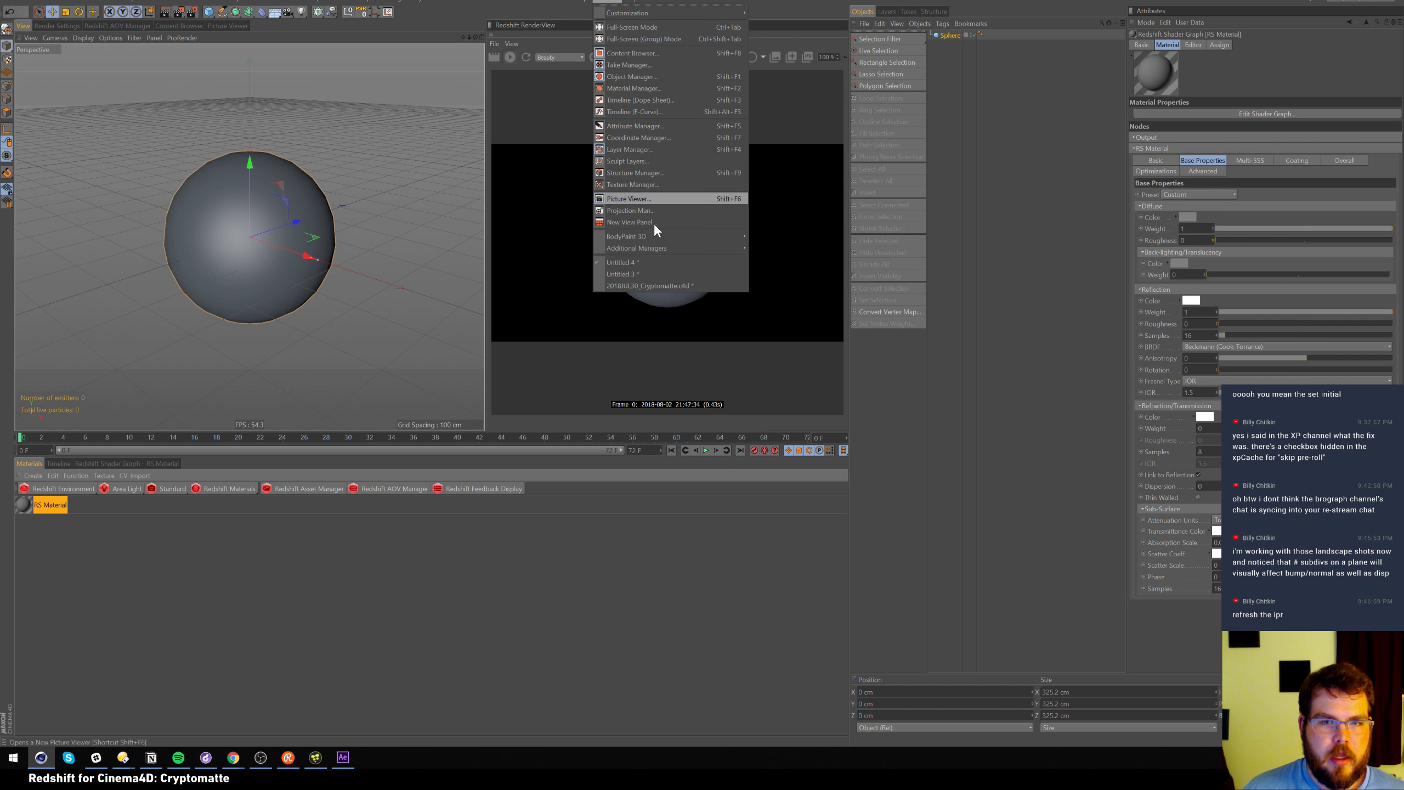
{"action": "left_click", "coordinate": [656, 273]}
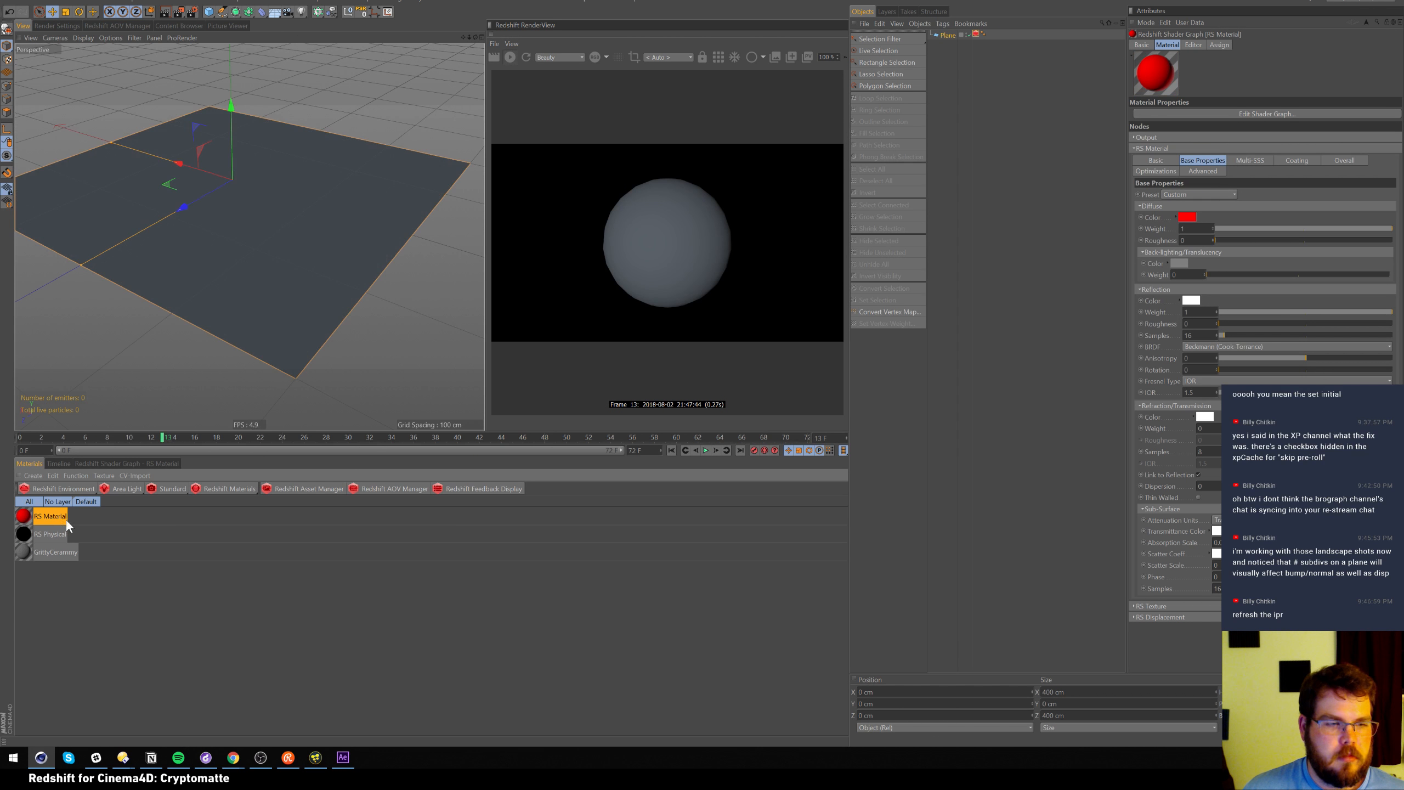
Apply the RS Material to the Plane and orbit to a lower view of the red terrain
{"action": "left_click_drag", "start_coordinate": [29, 520], "coordinate": [948, 35]}
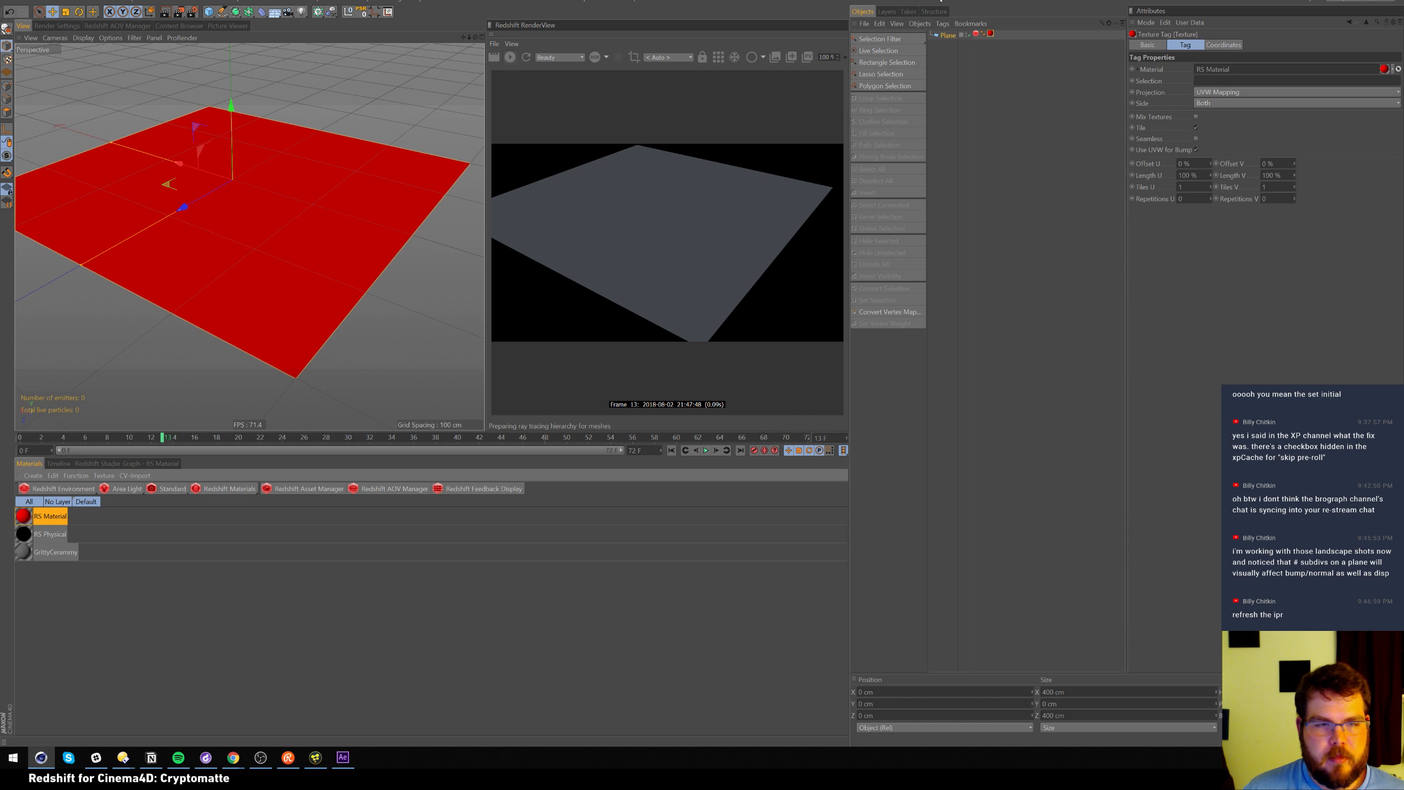
{"action": "middle_click_drag", "start_coordinate": [285, 253], "coordinate": [289, 264], "text": "alt"}
{"action": "left_click_drag", "start_coordinate": [285, 252], "coordinate": [303, 191], "text": "alt"}
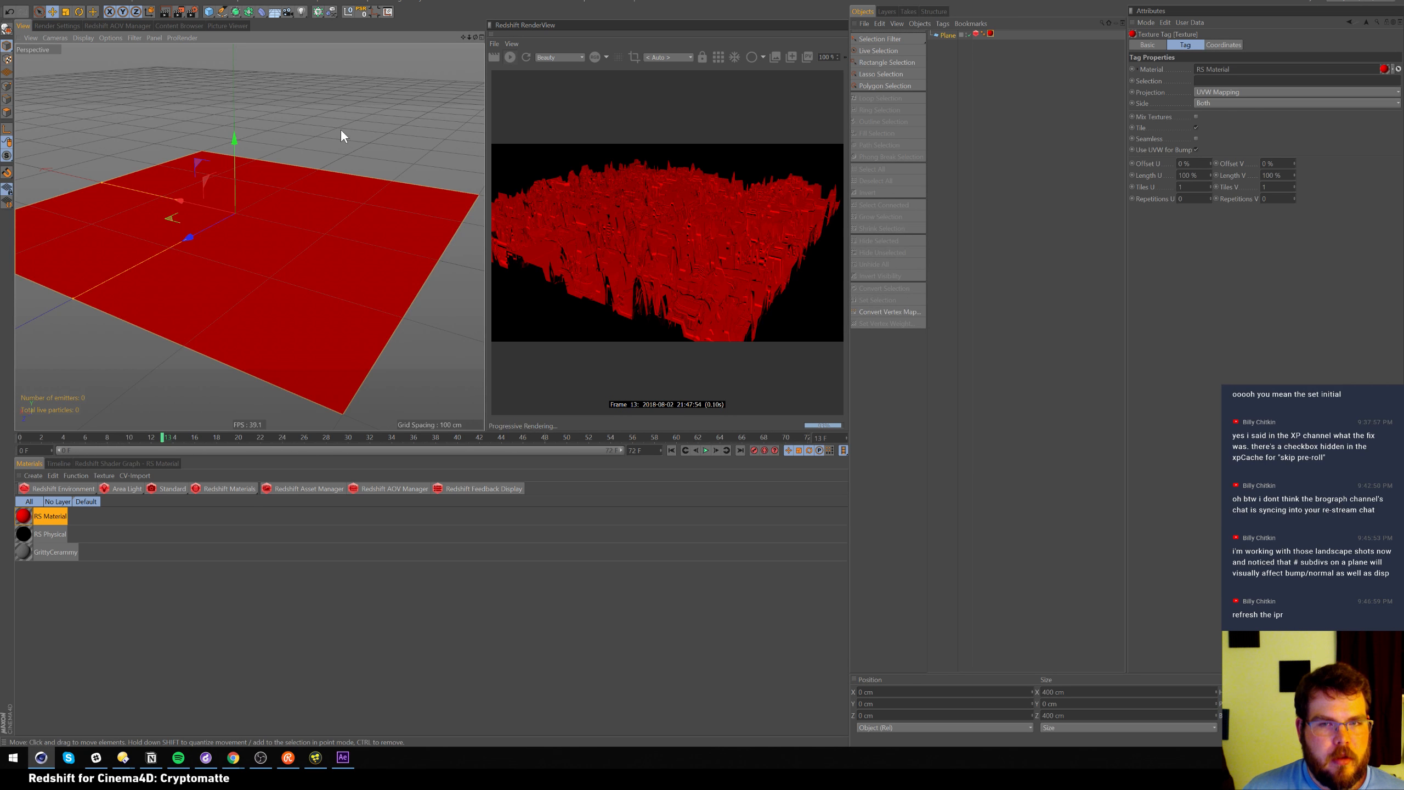
In the material's shader graph, lower the RS Material node's diffuse weight to zero
{"action": "left_click", "coordinate": [136, 463]}
{"action": "left_click", "coordinate": [326, 545]}
{"action": "left_click_drag", "start_coordinate": [766, 567], "coordinate": [849, 567]}
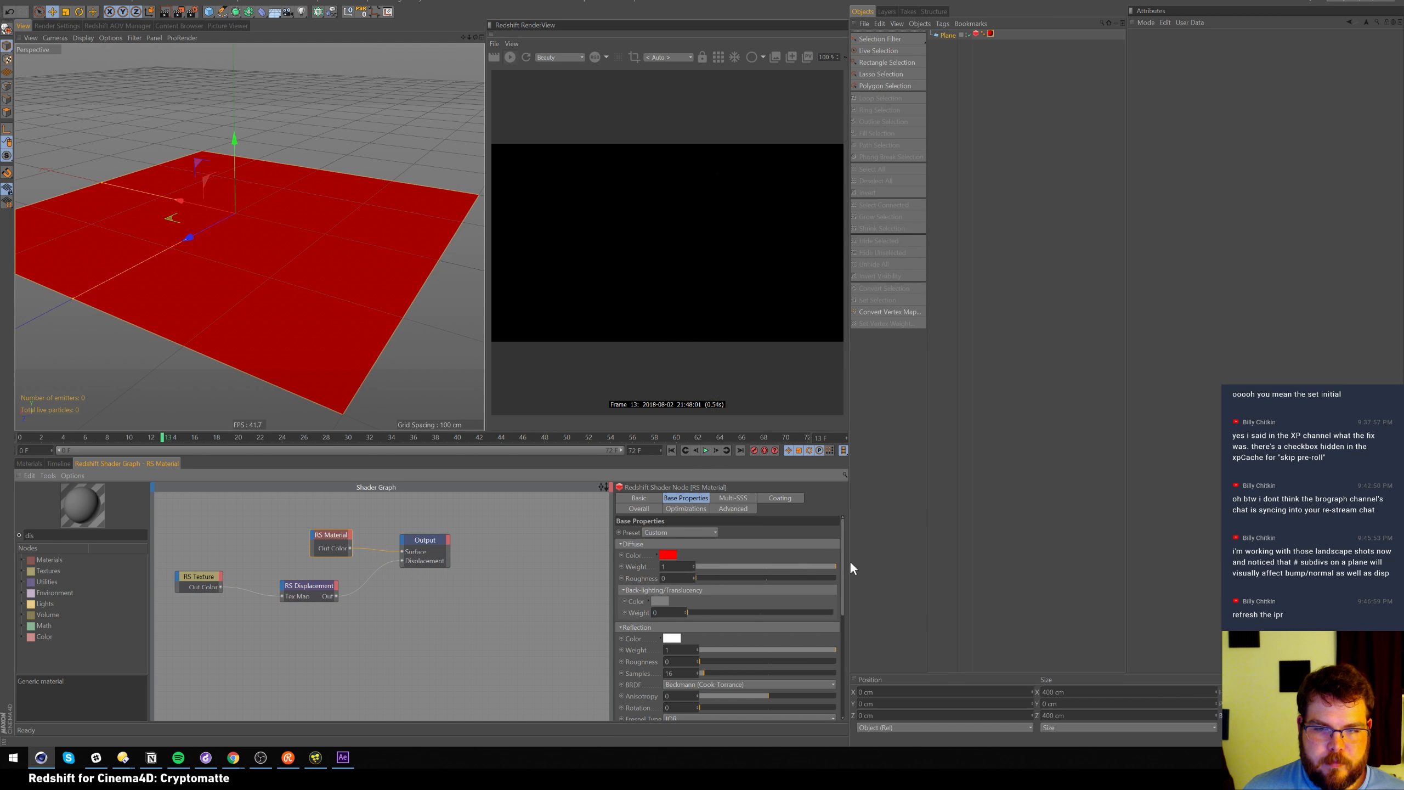
Change the plane material's diffuse colour from red to a grey swatch
{"action": "left_click", "coordinate": [668, 555]}
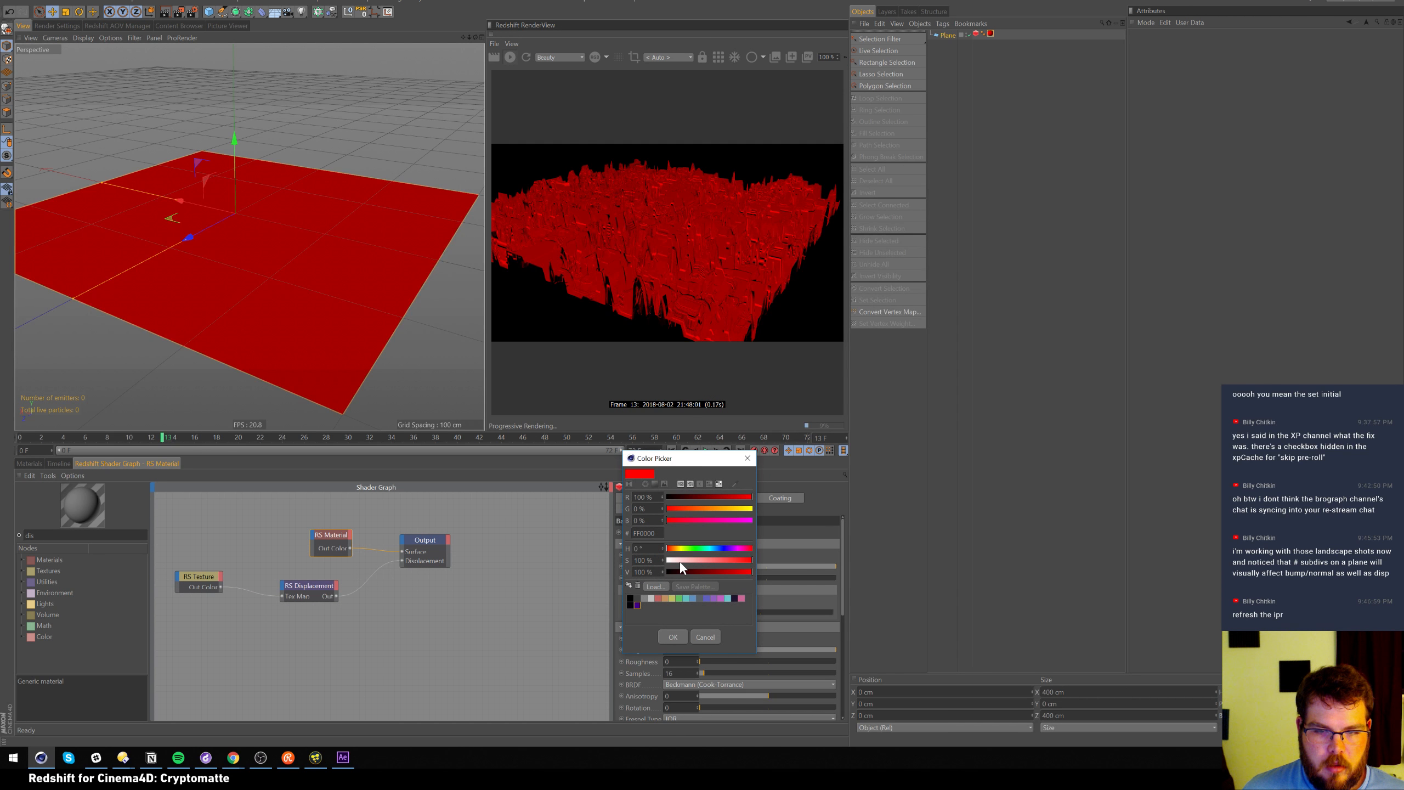
{"action": "left_click_drag", "start_coordinate": [679, 561], "coordinate": [674, 560]}
{"action": "left_click", "coordinate": [644, 598]}
{"action": "left_click", "coordinate": [673, 636]}
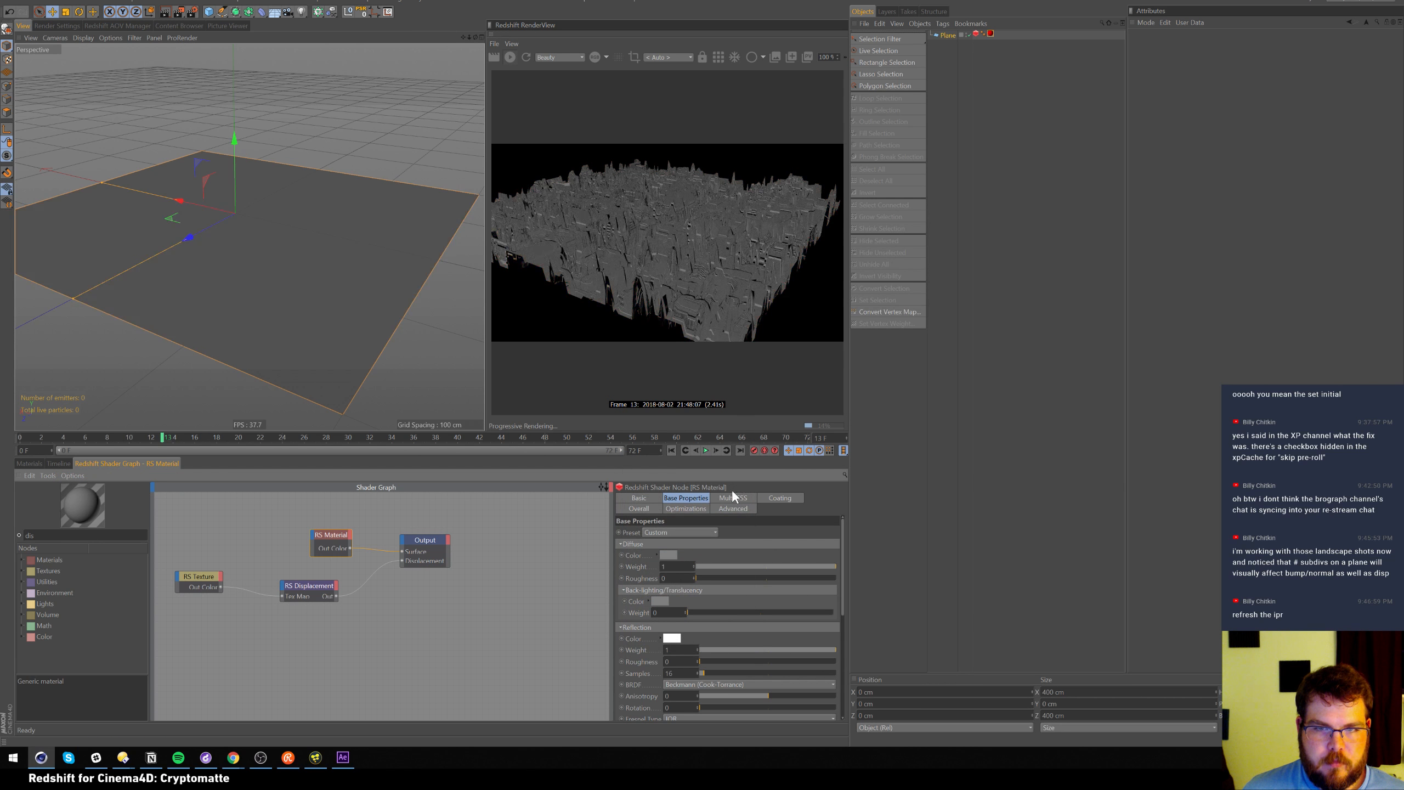
Set the RS Displacement node's New Range Min to -1
{"action": "mouse_move", "coordinate": [296, 254]}
{"action": "left_mouse_down", "text": "alt"}
{"action": "mouse_move", "coordinate": [290, 279]}
{"action": "mouse_move", "coordinate": [317, 336]}
{"action": "mouse_move", "coordinate": [309, 245]}
{"action": "left_mouse_up", "text": "alt"}
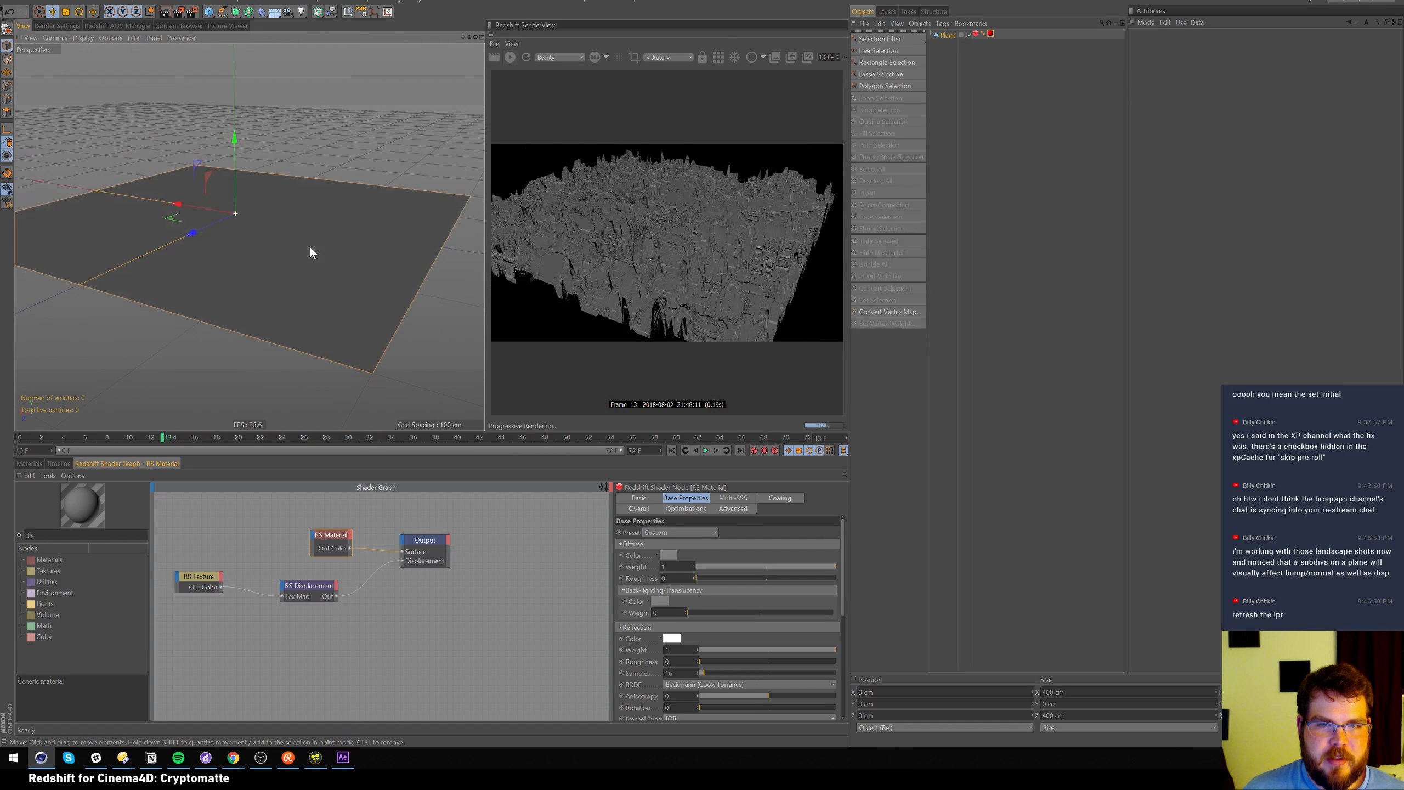
{"action": "scroll", "coordinate": [307, 241], "scroll_direction": "up", "scroll_amount": 5}
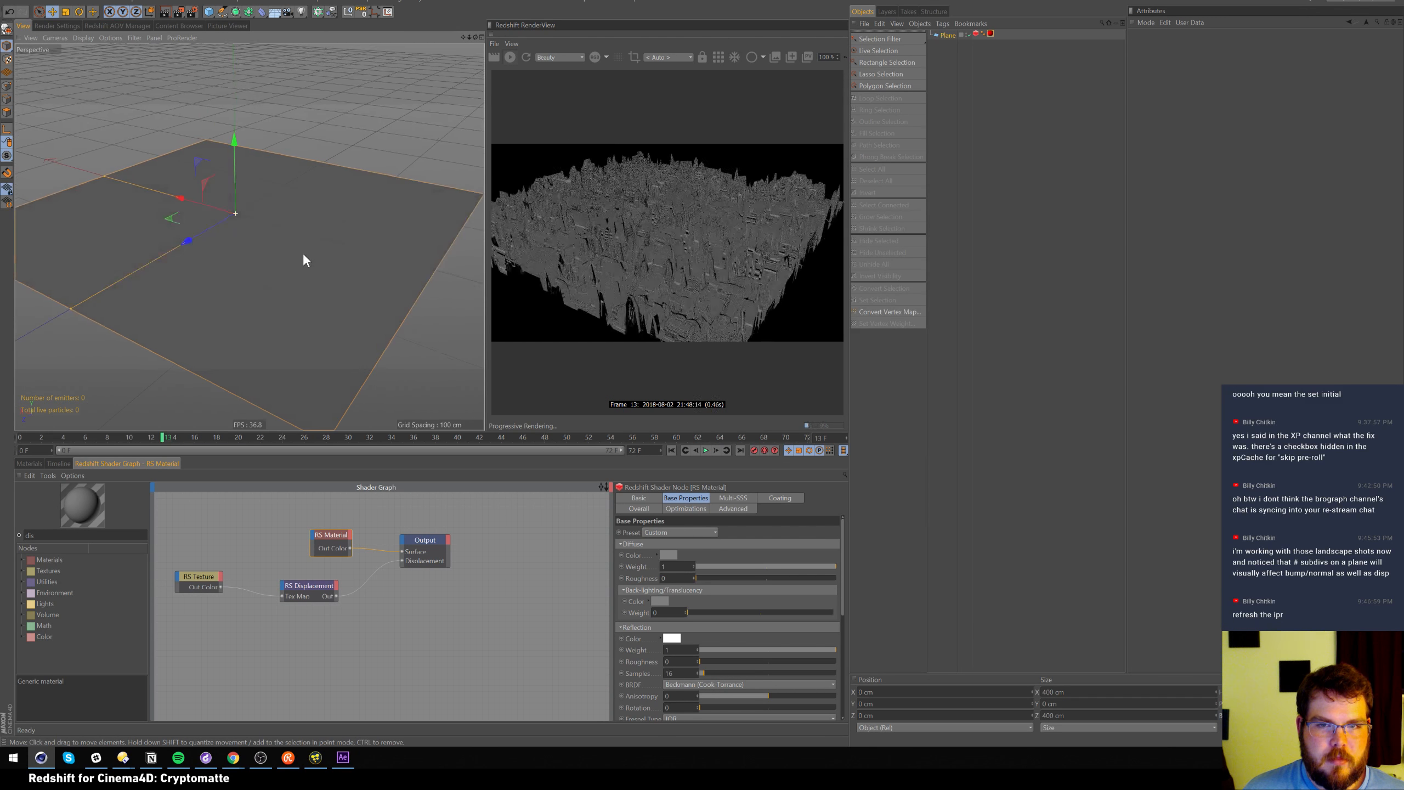
{"action": "left_click", "coordinate": [310, 586]}
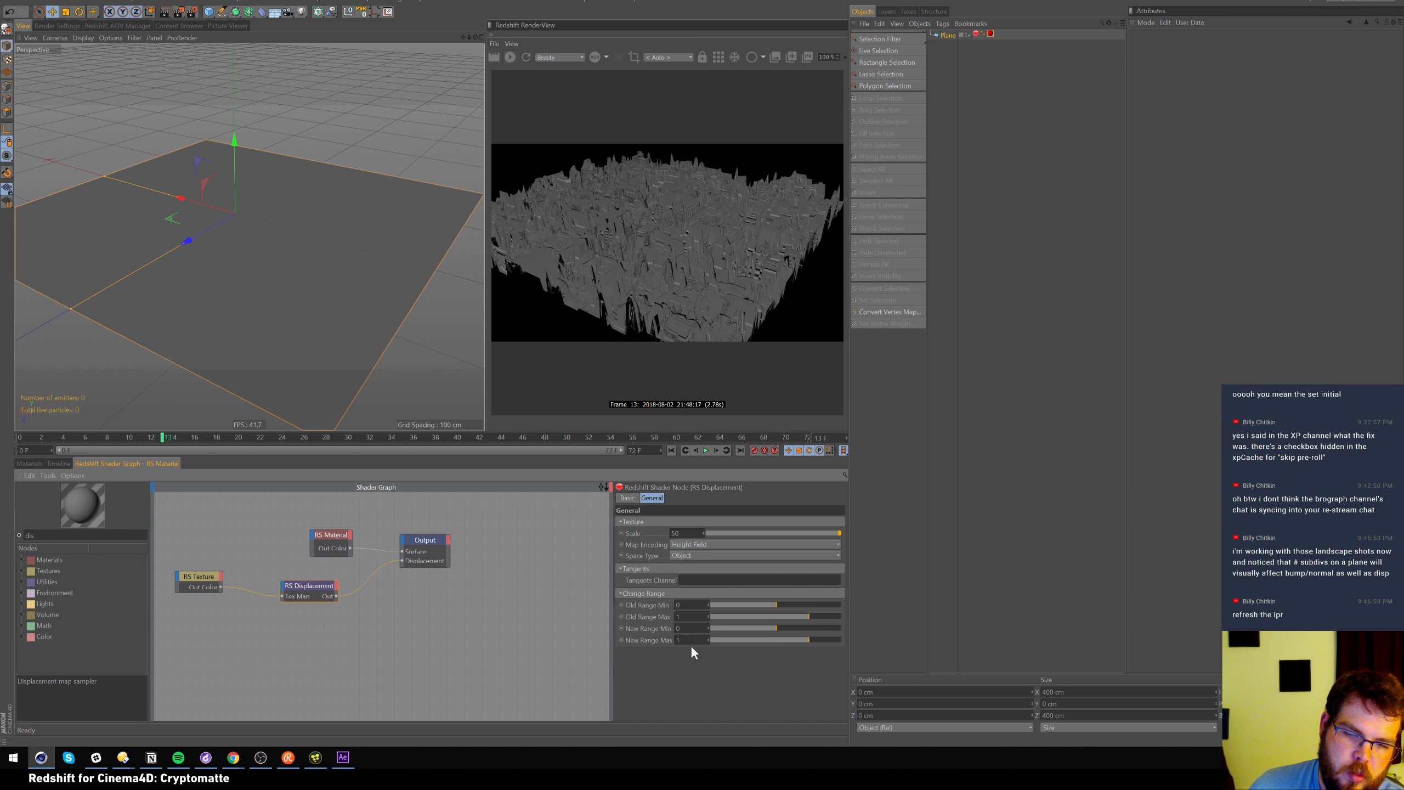
{"action": "type", "text": "1"}
{"action": "key", "text": "Return"}
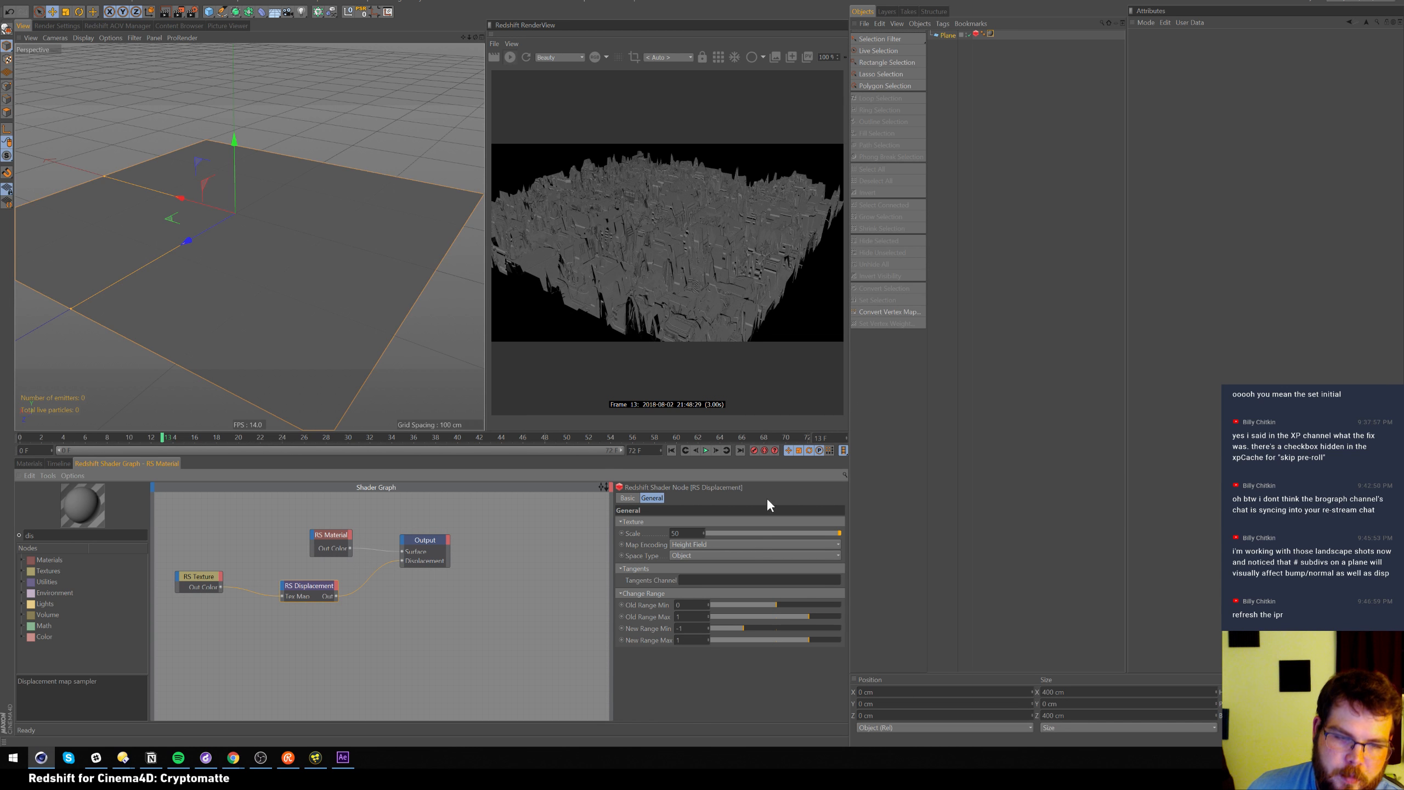
{"action": "left_click", "coordinate": [976, 34]}
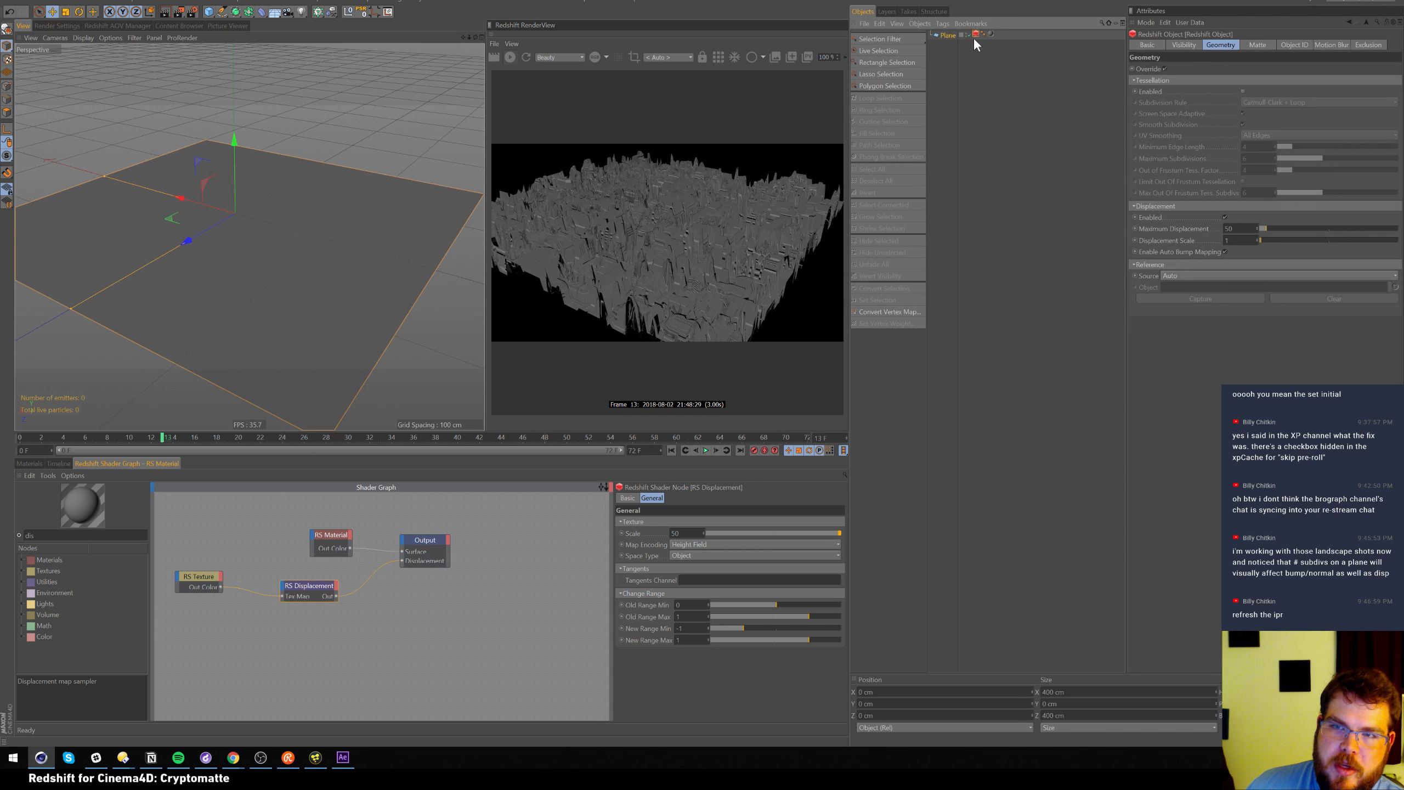
Check Tessellation Enabled in the plane's Redshift Object tag
{"action": "left_click", "coordinate": [1243, 91]}
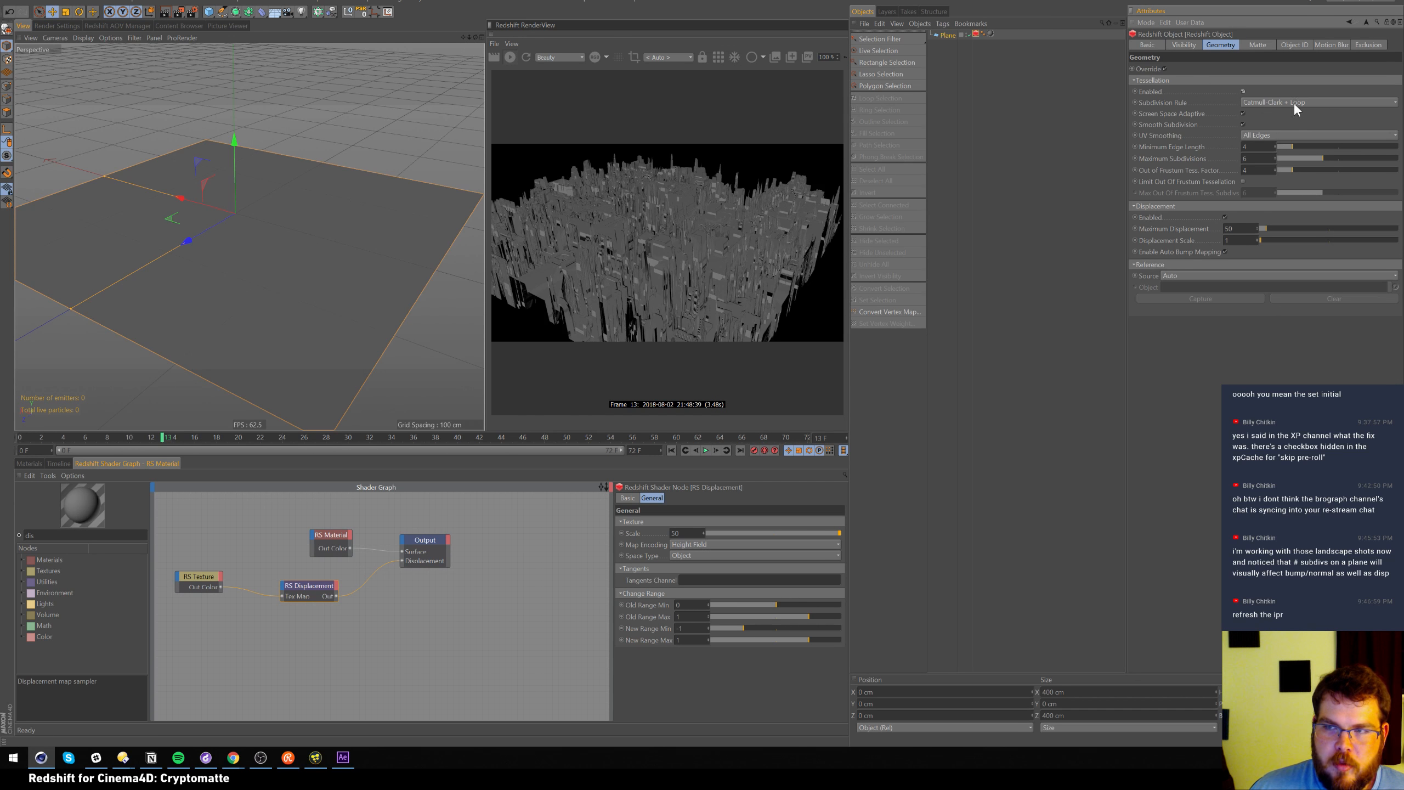
{"action": "left_click", "coordinate": [35, 461]}
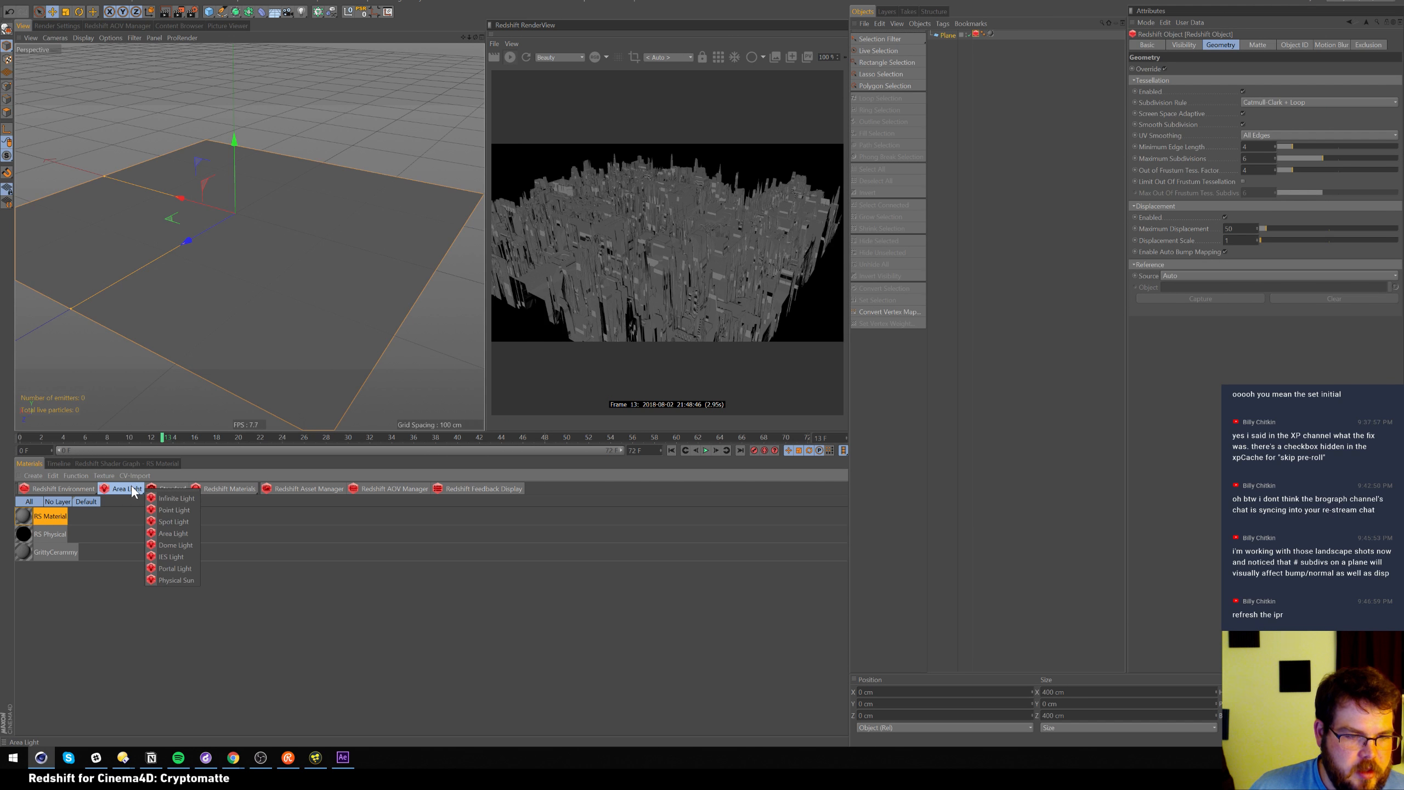
Add a Sun & Sky Rig and select its Redshift Sun
{"action": "left_click_drag", "start_coordinate": [68, 489], "coordinate": [166, 522]}
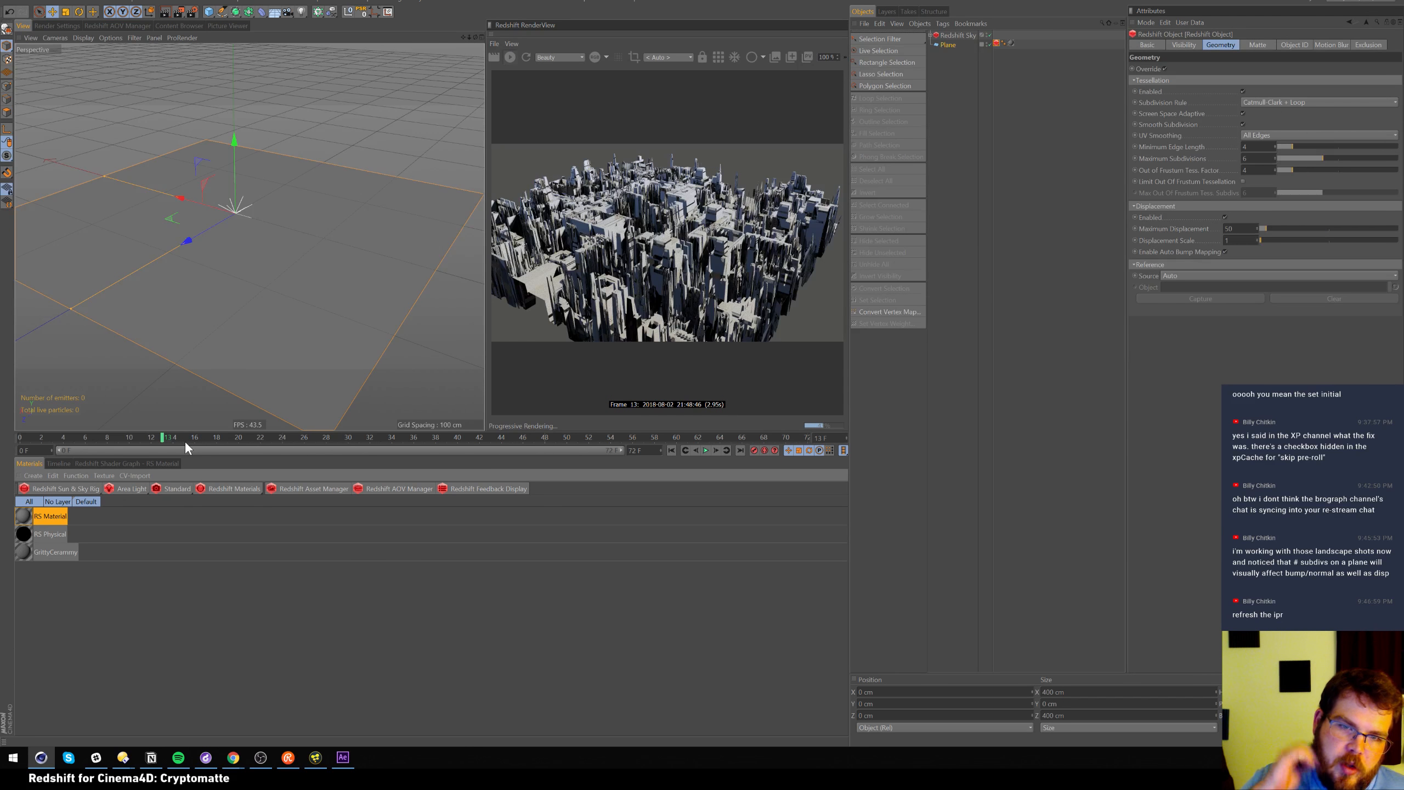
{"action": "left_click_drag", "start_coordinate": [239, 192], "coordinate": [253, 219], "text": "alt"}
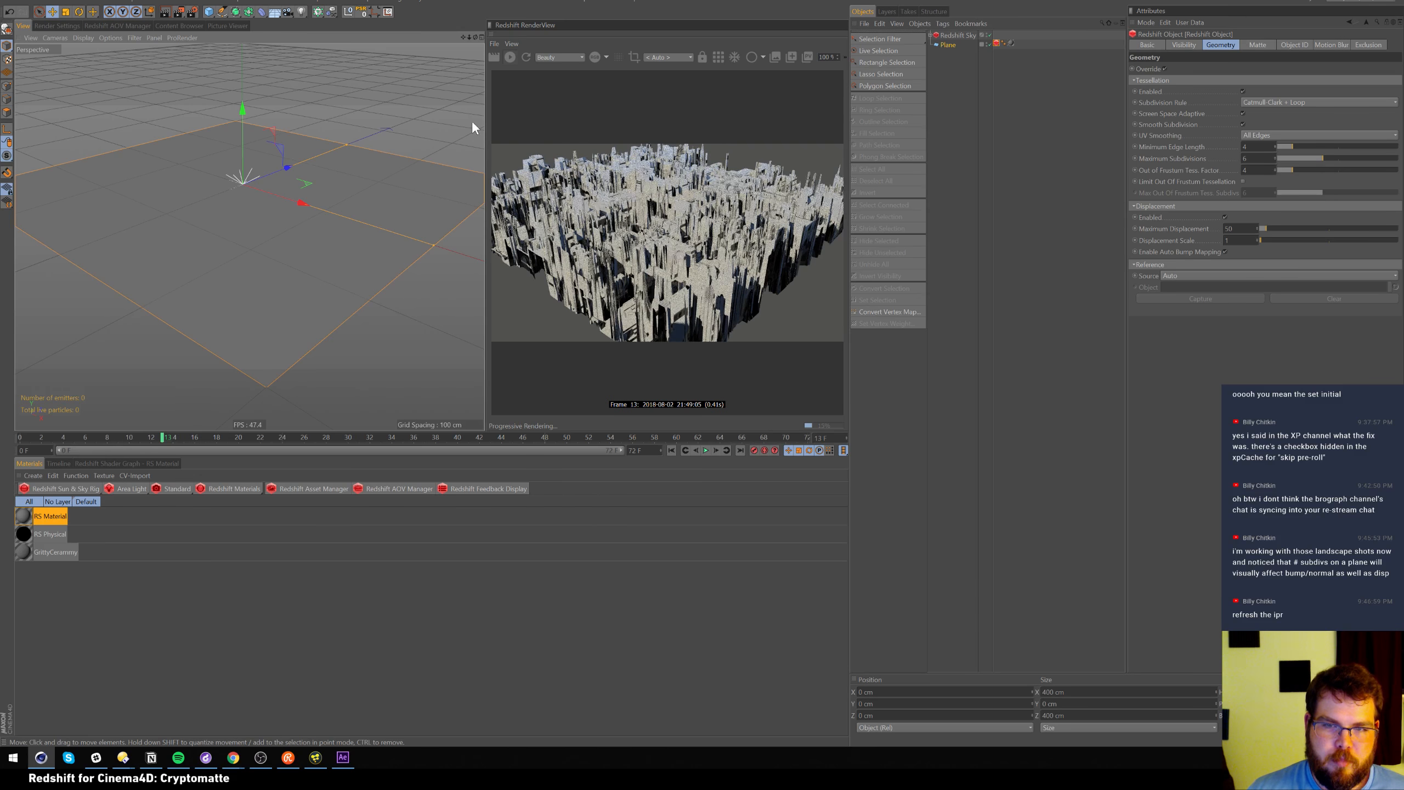
{"action": "left_click", "coordinate": [932, 35]}
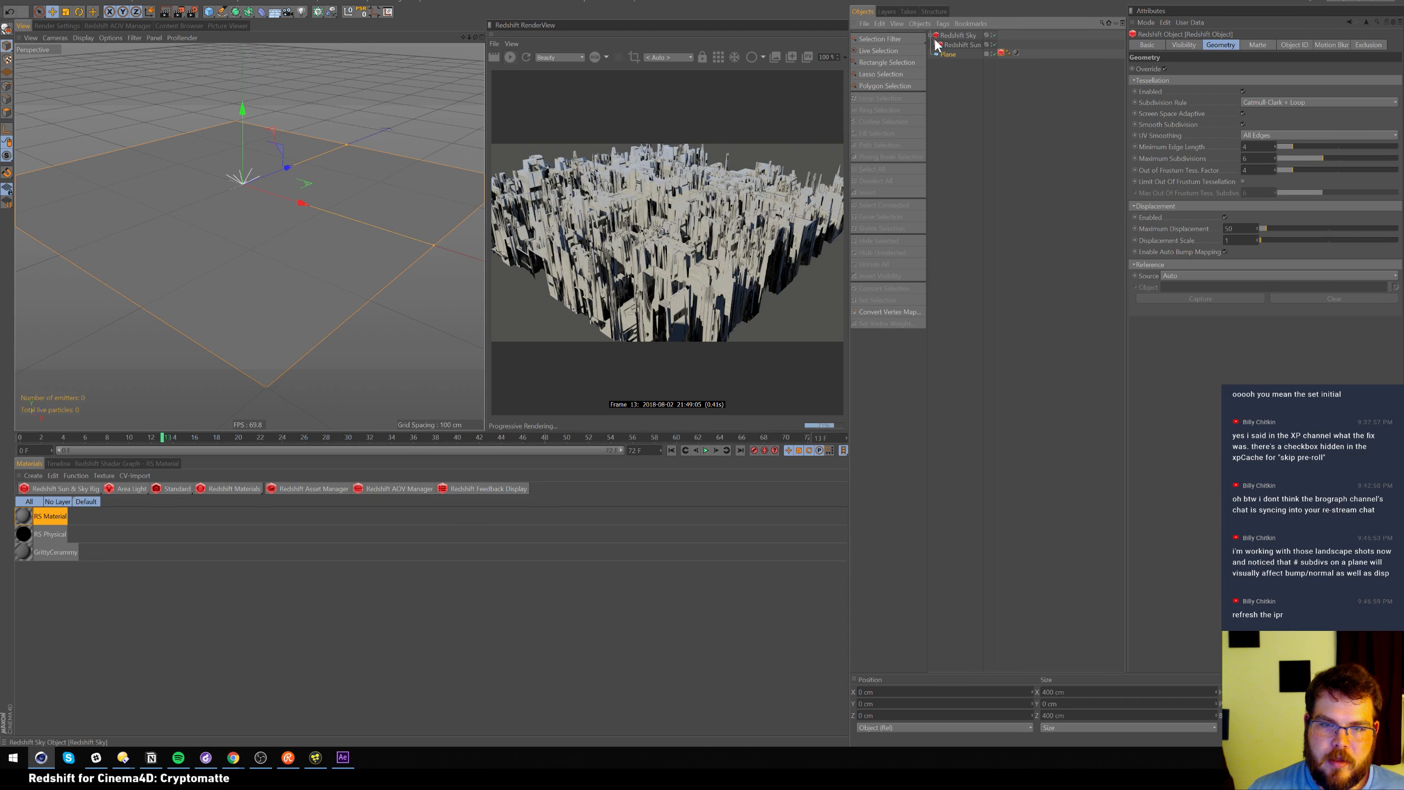
{"action": "left_click", "coordinate": [964, 44]}
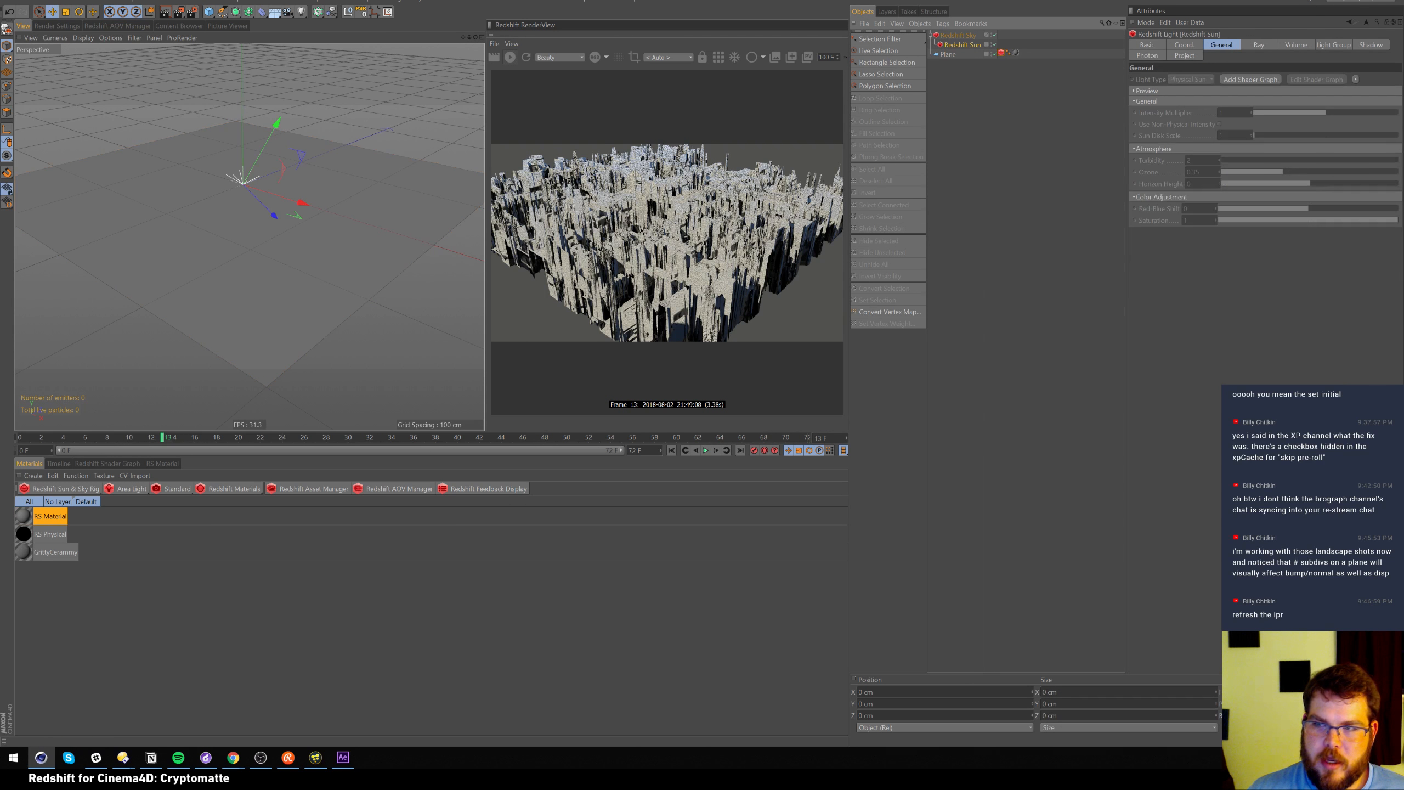
Try sun pitch values of 0° and -45°, settling at about -13°
{"action": "left_click", "coordinate": [1194, 44]}
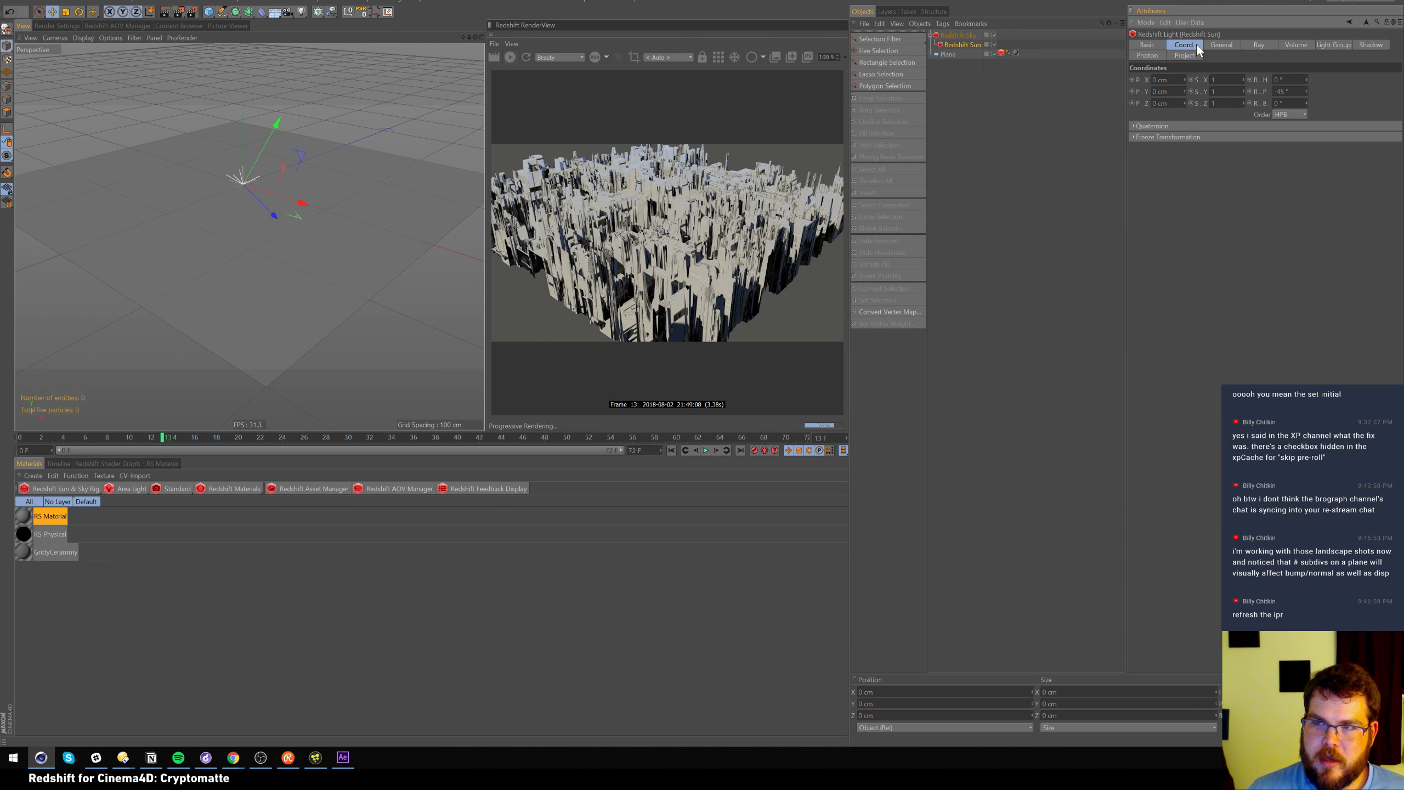
{"action": "double_click", "coordinate": [1280, 91]}
{"action": "type", "text": "0"}
{"action": "key", "text": "Return"}
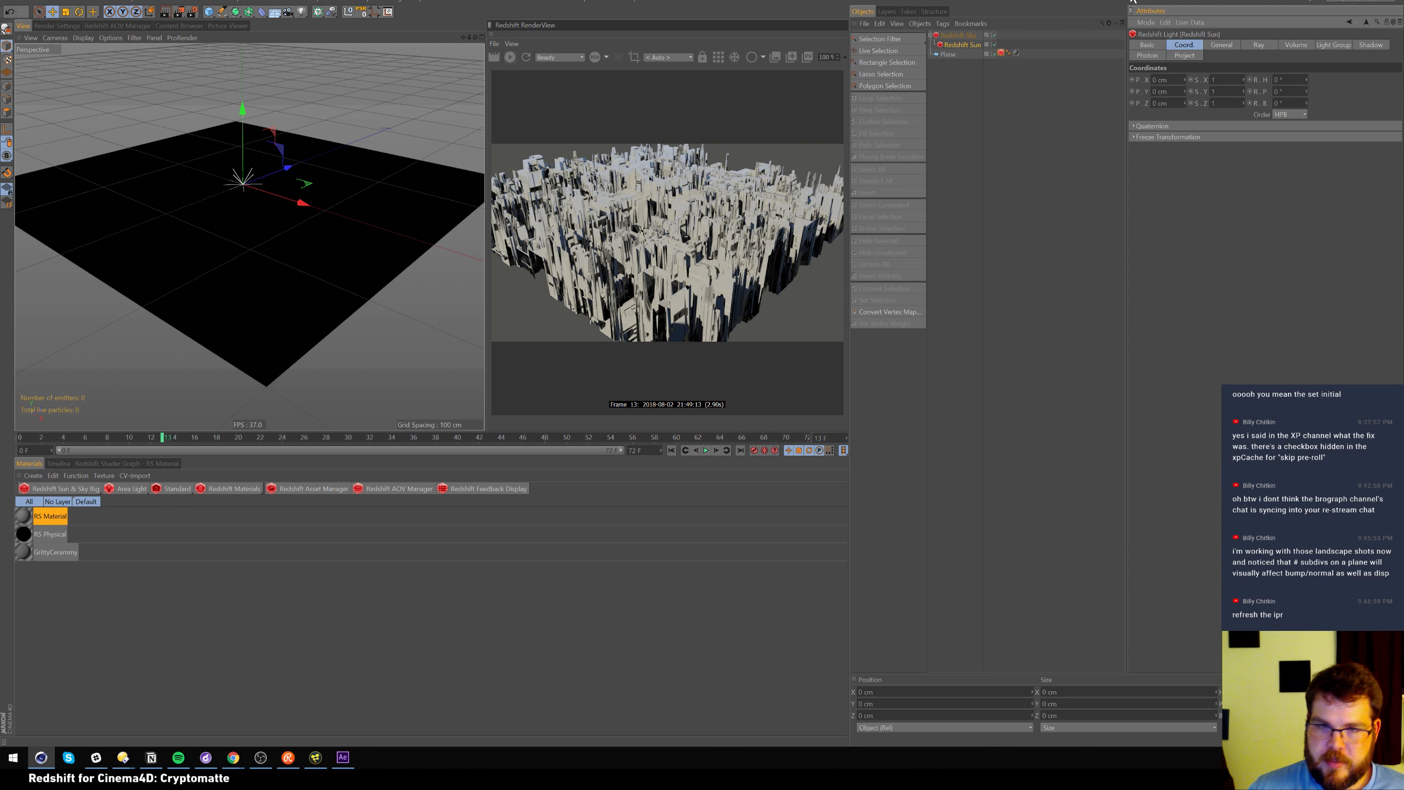
{"action": "left_click_drag", "start_coordinate": [1306, 91], "coordinate": [1310, 77]}
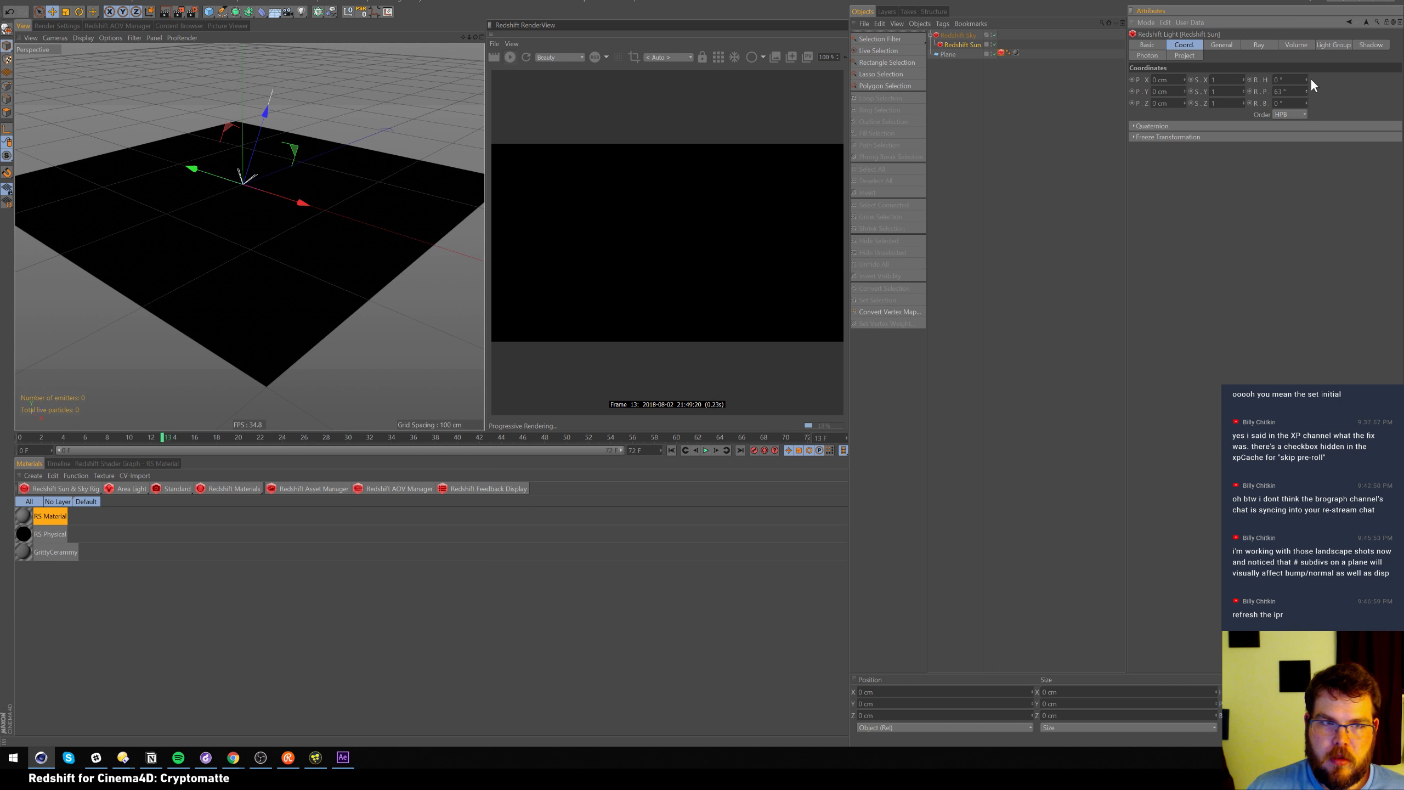
{"action": "double_click", "coordinate": [1281, 91]}
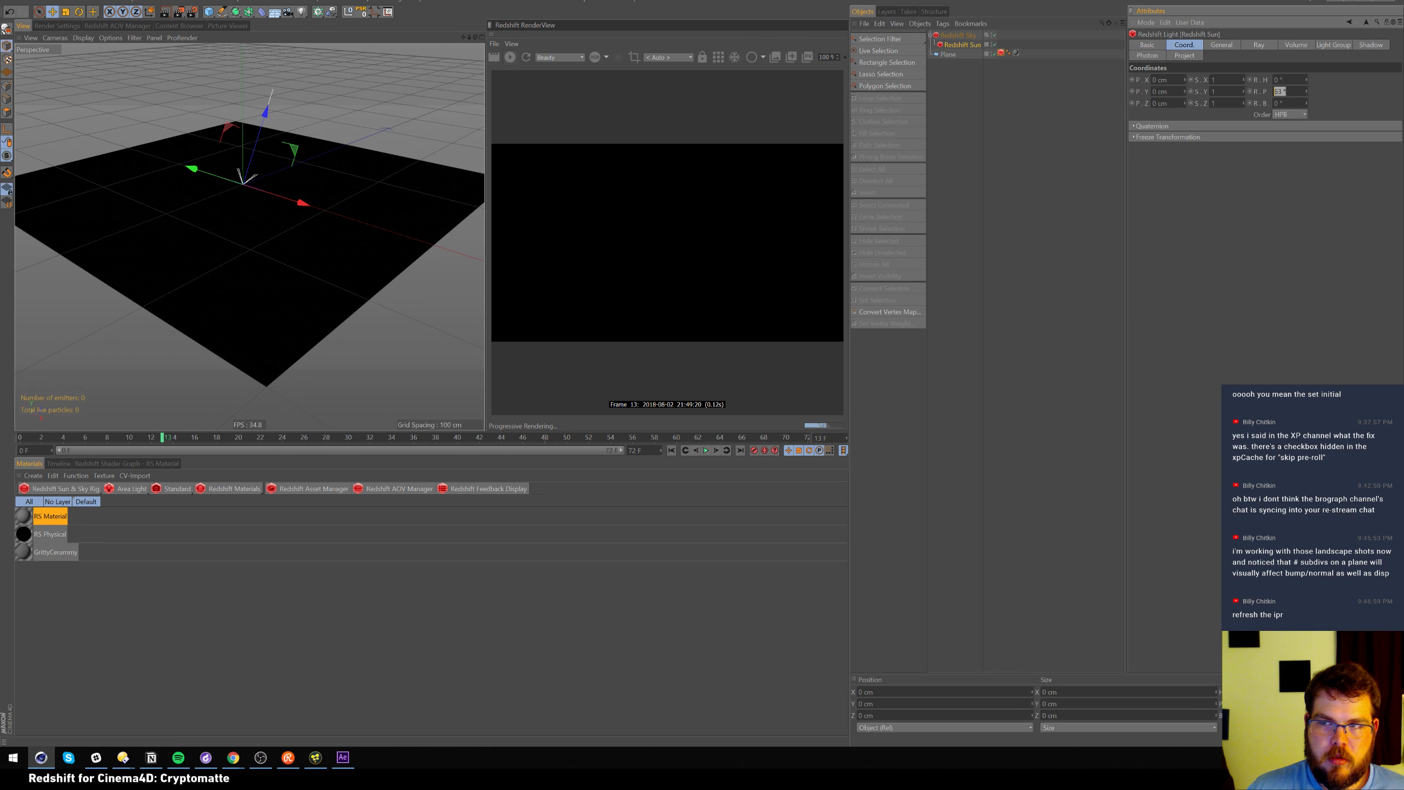
{"action": "type", "text": "-45"}
{"action": "key", "text": "Return"}
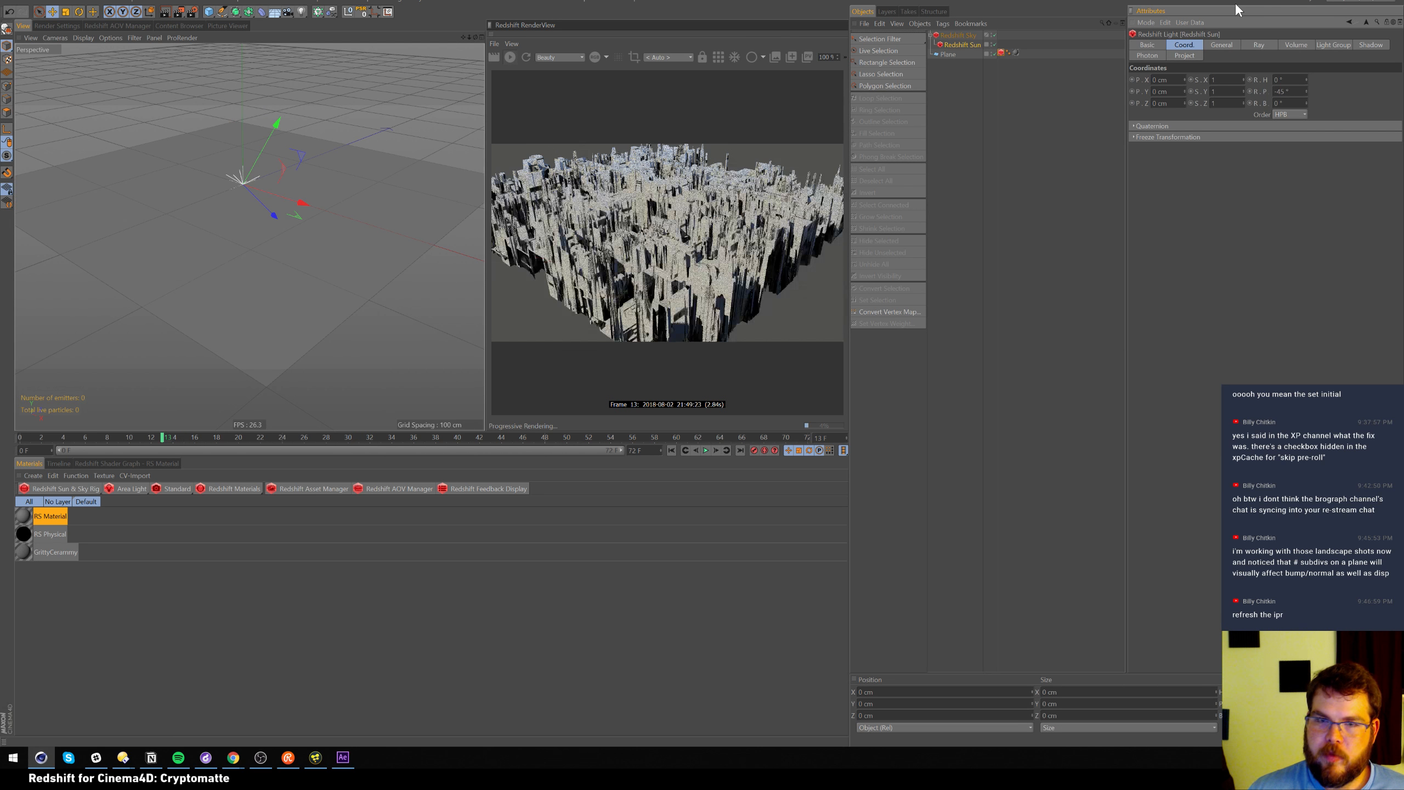
{"action": "left_click_drag", "start_coordinate": [1306, 90], "coordinate": [1312, 79]}
{"action": "mouse_move", "coordinate": [274, 188]}
{"action": "left_mouse_down", "text": "alt"}
{"action": "mouse_move", "coordinate": [244, 229]}
{"action": "mouse_move", "coordinate": [268, 186]}
{"action": "left_mouse_up", "text": "alt"}
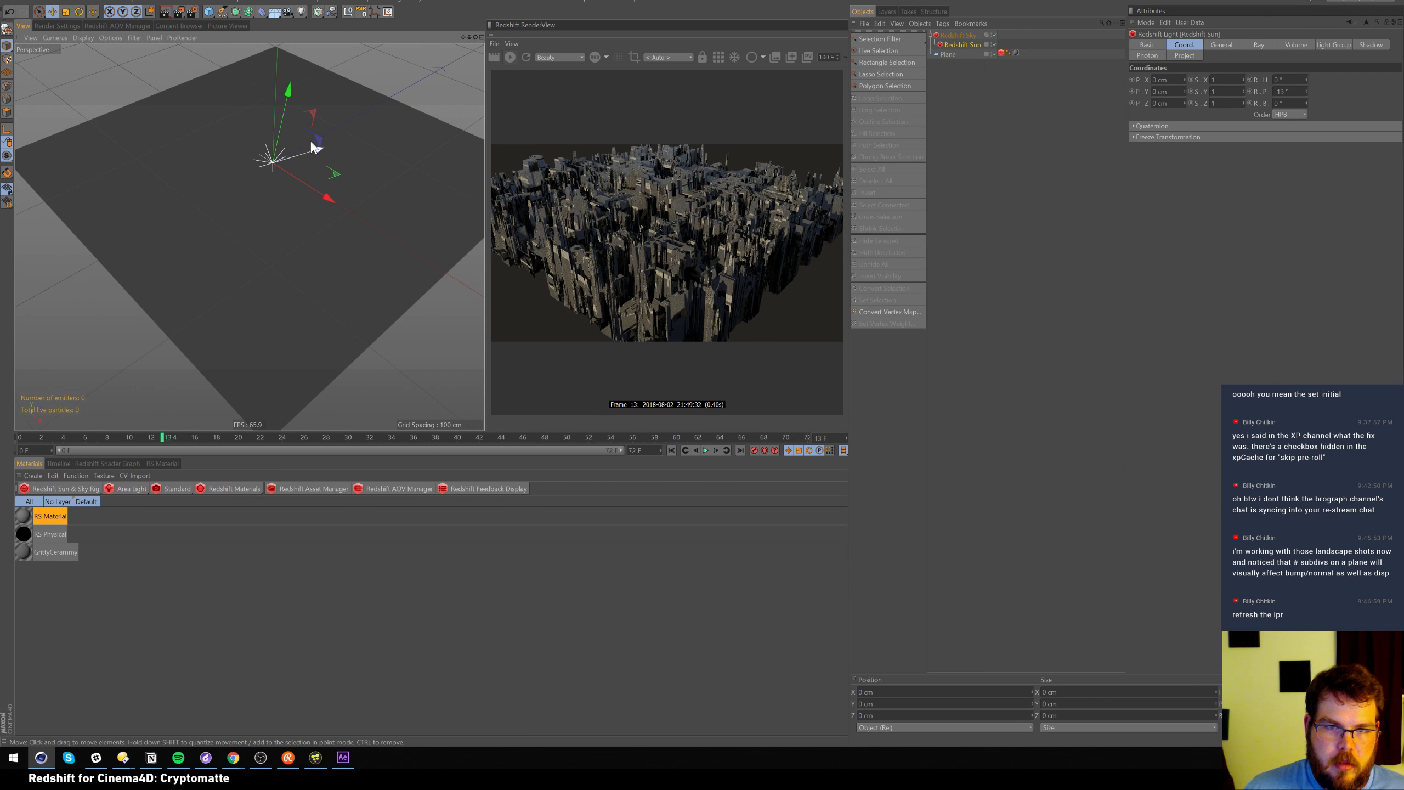
Set the plane to 500 width and 500 height segments
{"action": "left_click", "coordinate": [949, 54]}
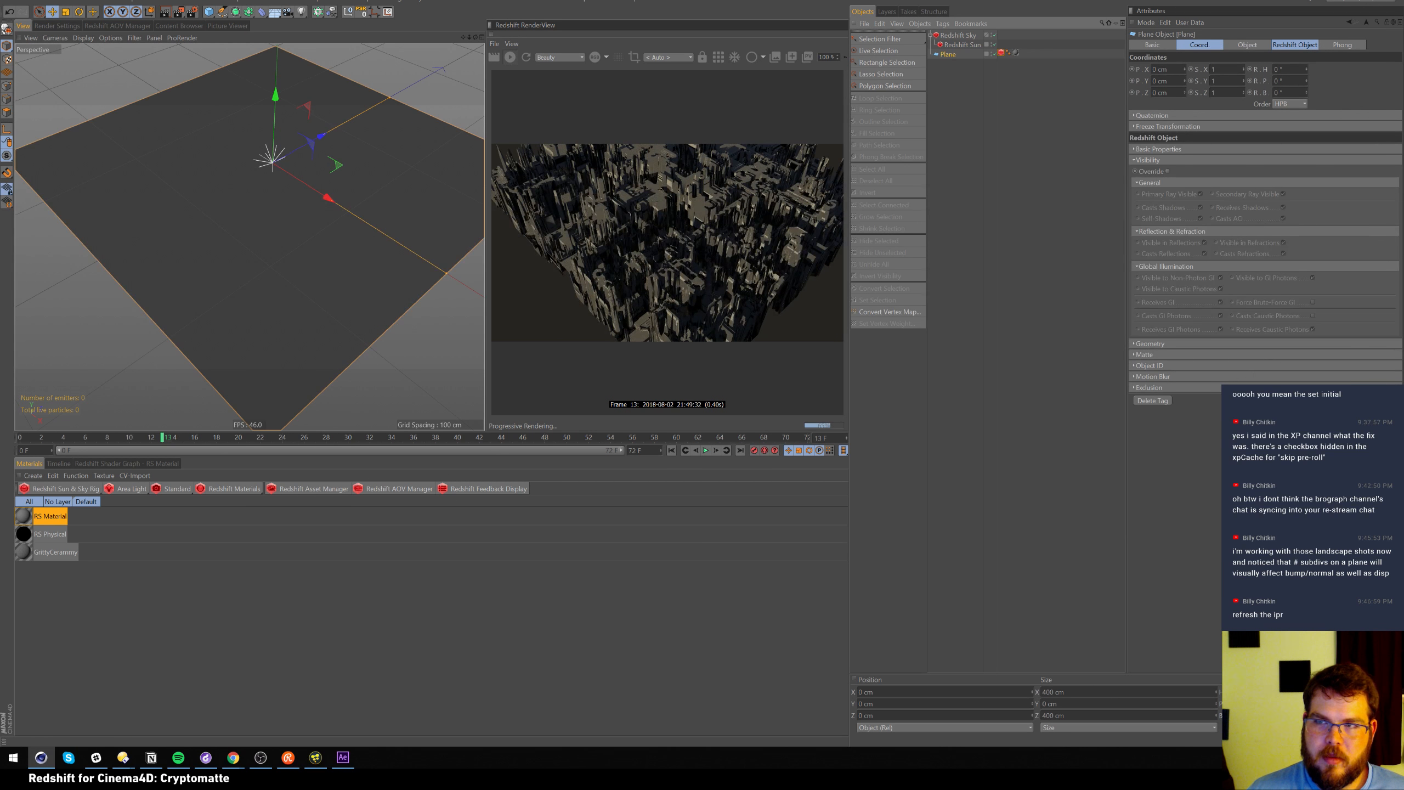
{"action": "left_click", "coordinate": [1247, 44]}
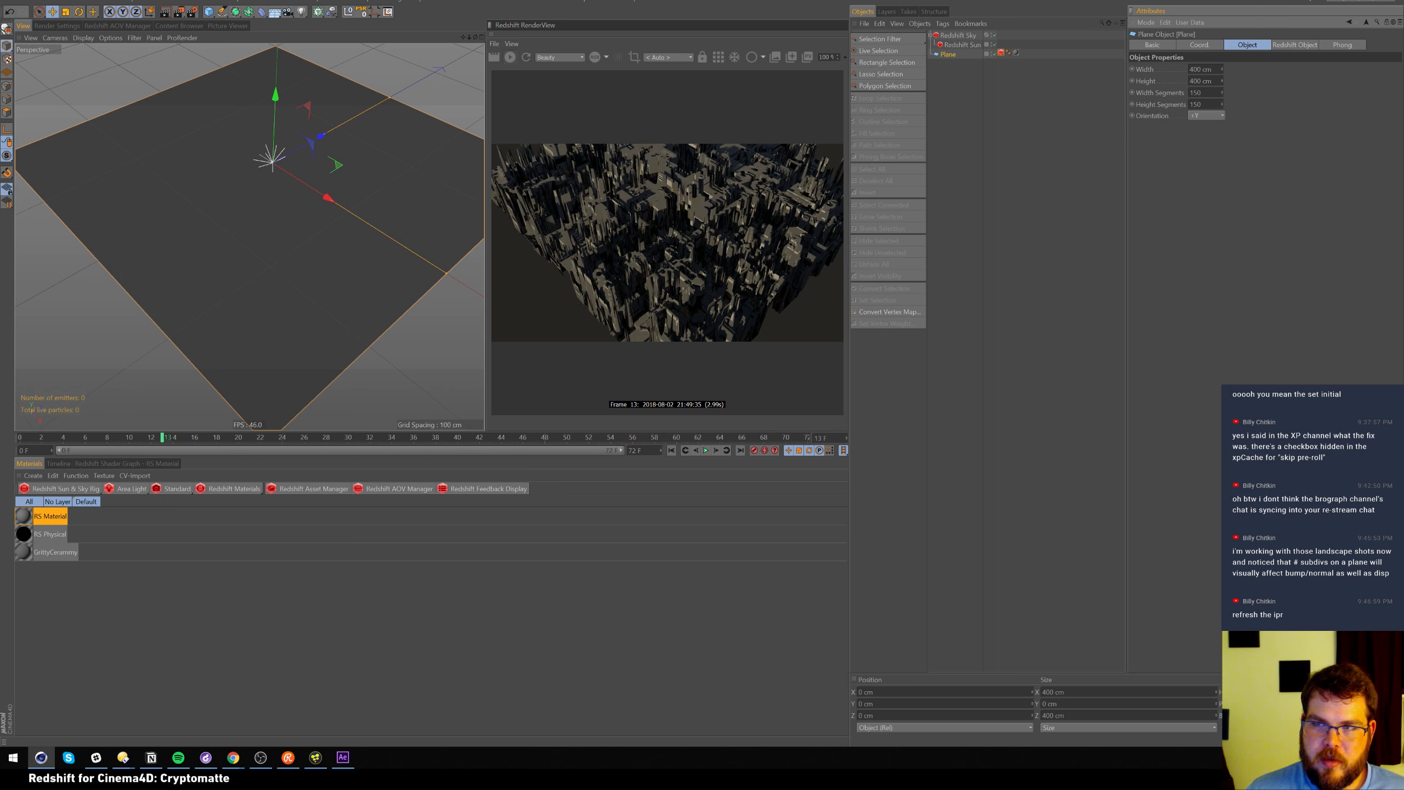
{"action": "left_click_drag", "start_coordinate": [305, 167], "coordinate": [232, 193], "text": "alt"}
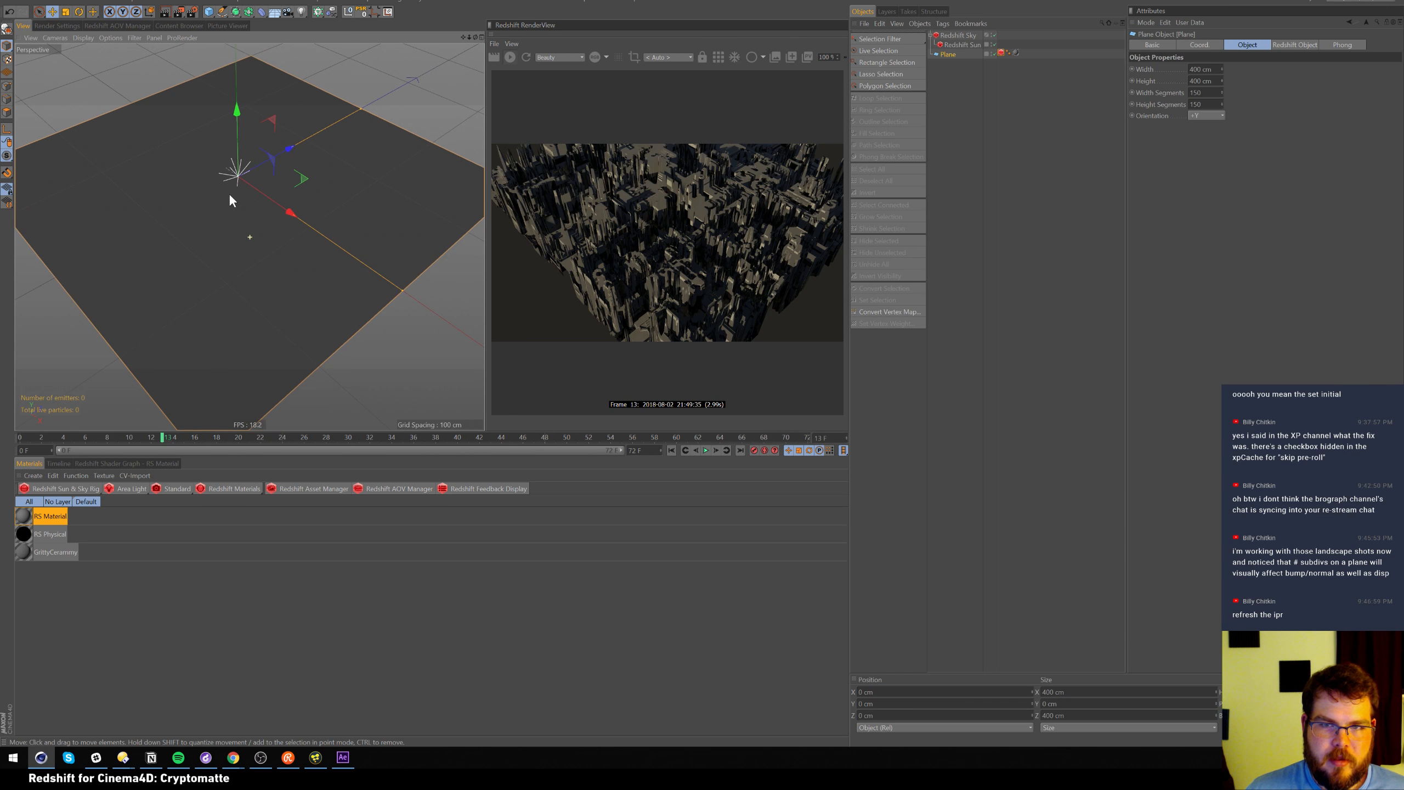
{"action": "right_click", "coordinate": [225, 197]}
{"action": "left_click", "coordinate": [1184, 145]}
{"action": "double_click", "coordinate": [1196, 92]}
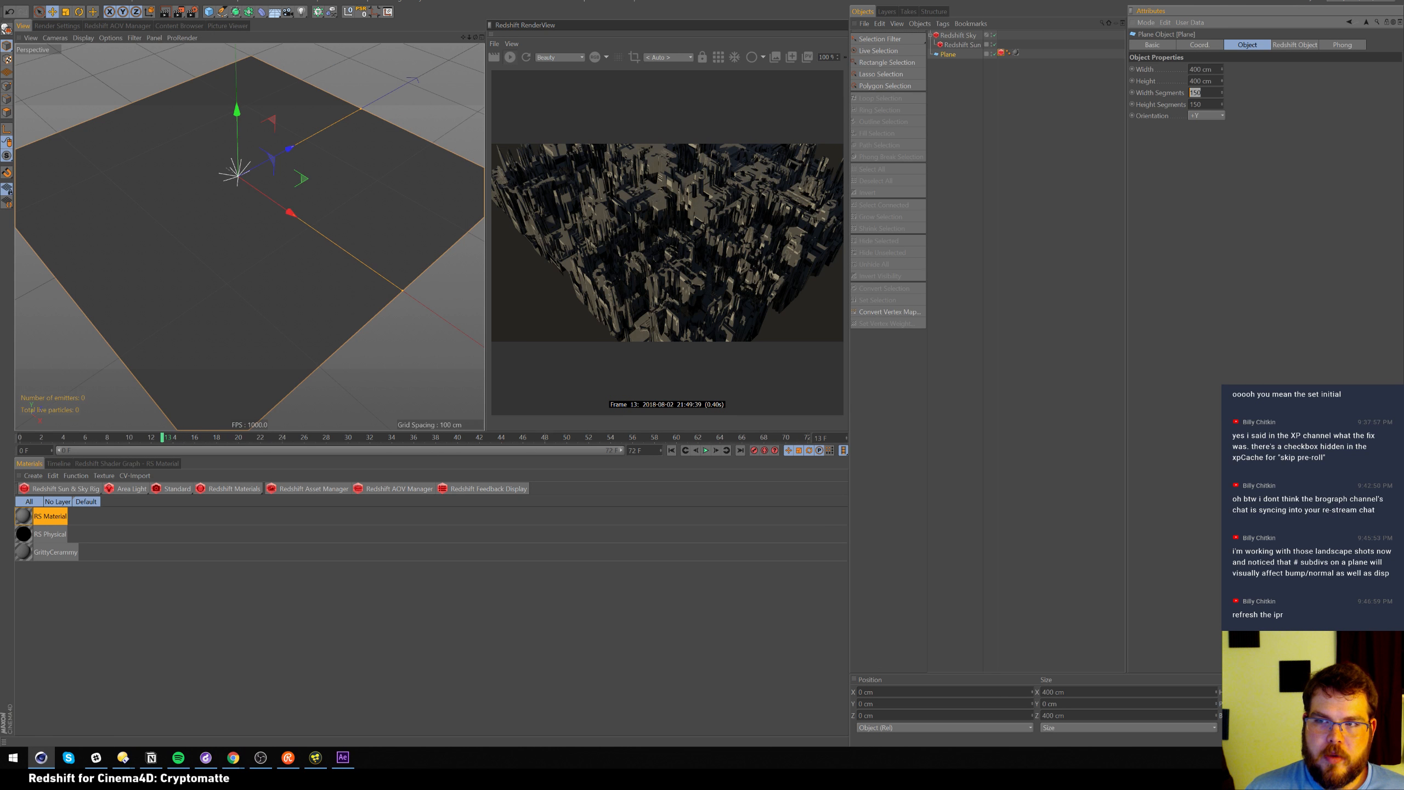
{"action": "type", "text": "500"}
{"action": "key", "text": "Tab"}
{"action": "type", "text": "500"}
{"action": "key", "text": "Return"}
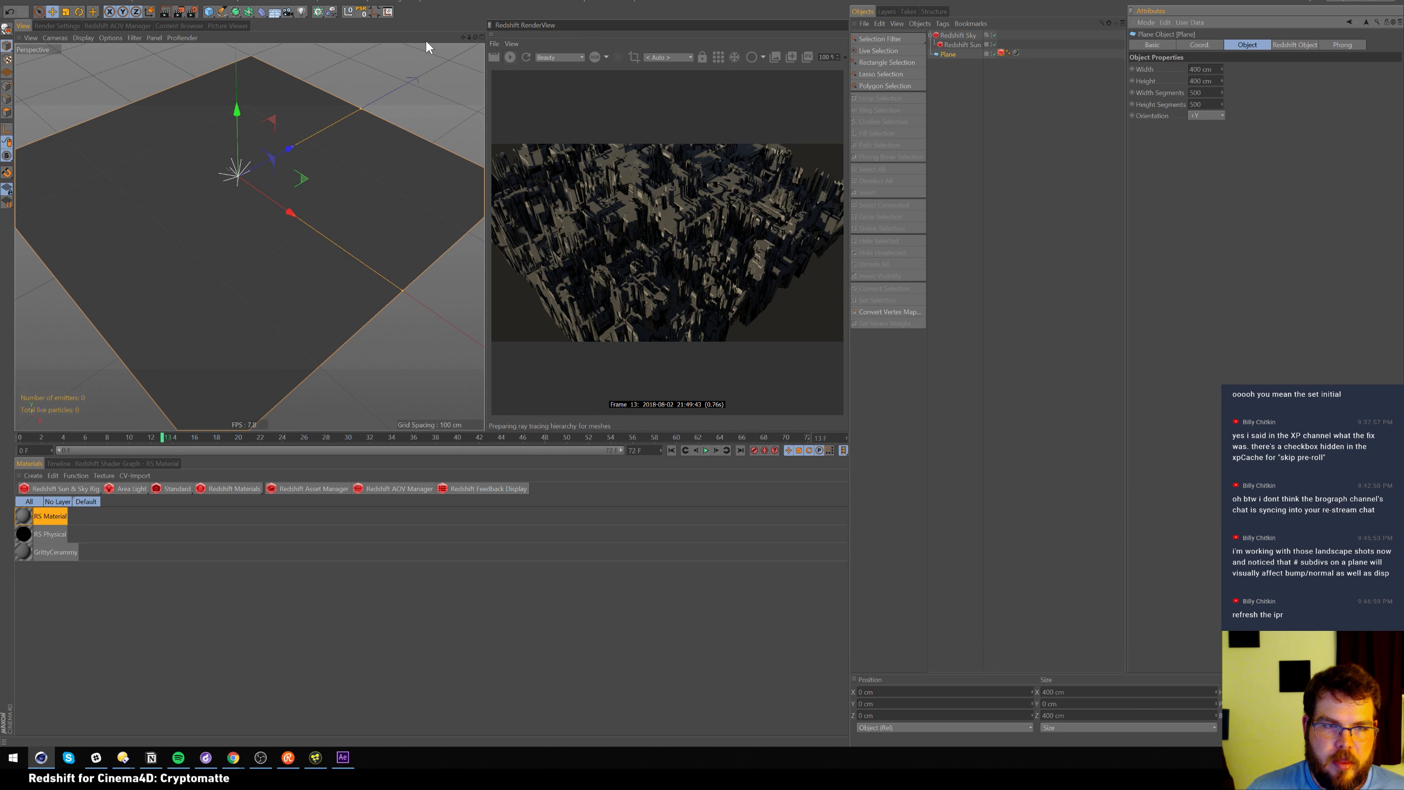
Set the plane's Redshift tessellation Maximum Subdivisions to 16
{"action": "left_click", "coordinate": [1001, 52]}
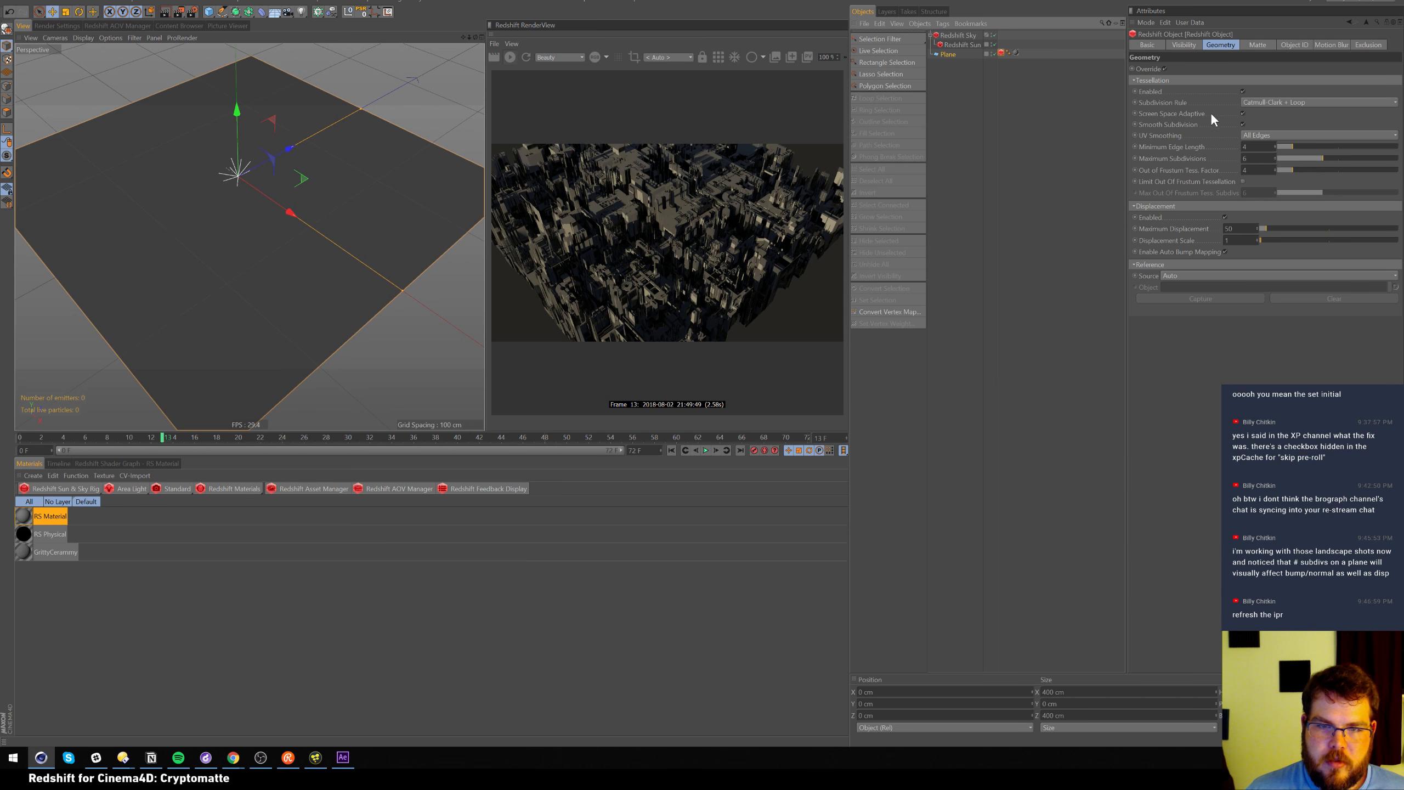
{"action": "double_click", "coordinate": [1244, 158]}
{"action": "type", "text": "16"}
{"action": "key", "text": "Return"}
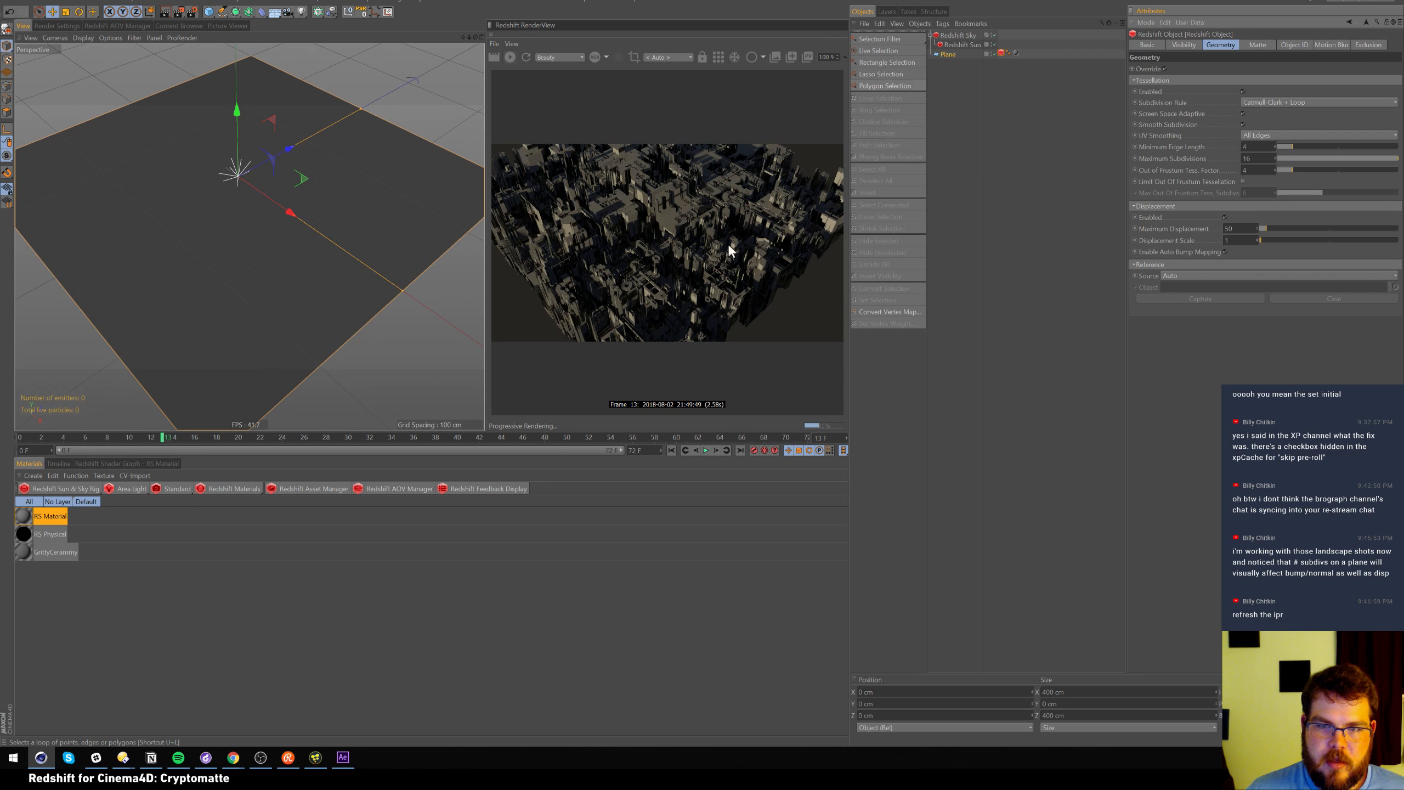
Reset the plane to 50 × 50 segments and add a Sphere primitive
{"action": "left_click", "coordinate": [953, 54]}
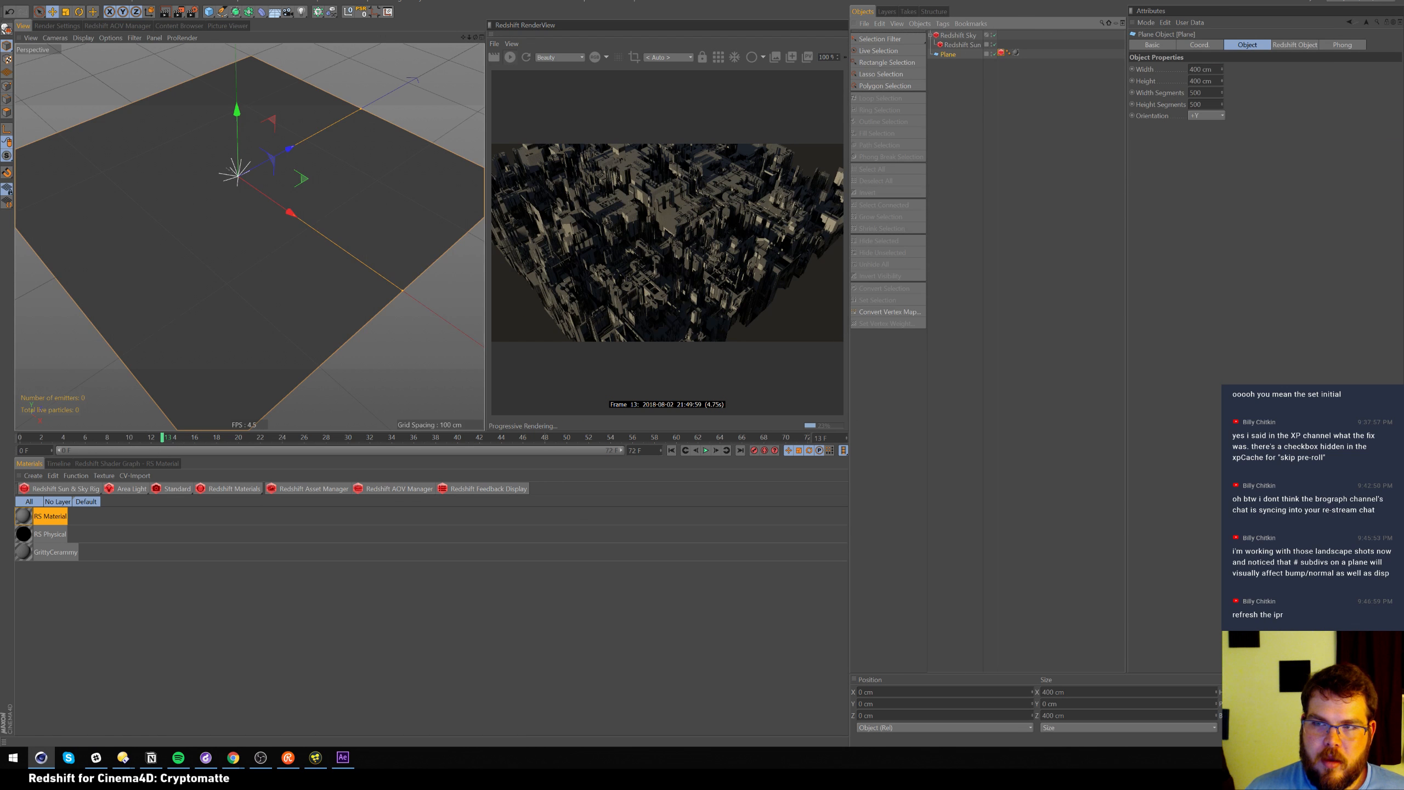
{"action": "left_click_drag", "start_coordinate": [1204, 92], "coordinate": [1171, 4]}
{"action": "type", "text": "50"}
{"action": "key", "text": "Tab"}
{"action": "type", "text": "50"}
{"action": "key", "text": "Return"}
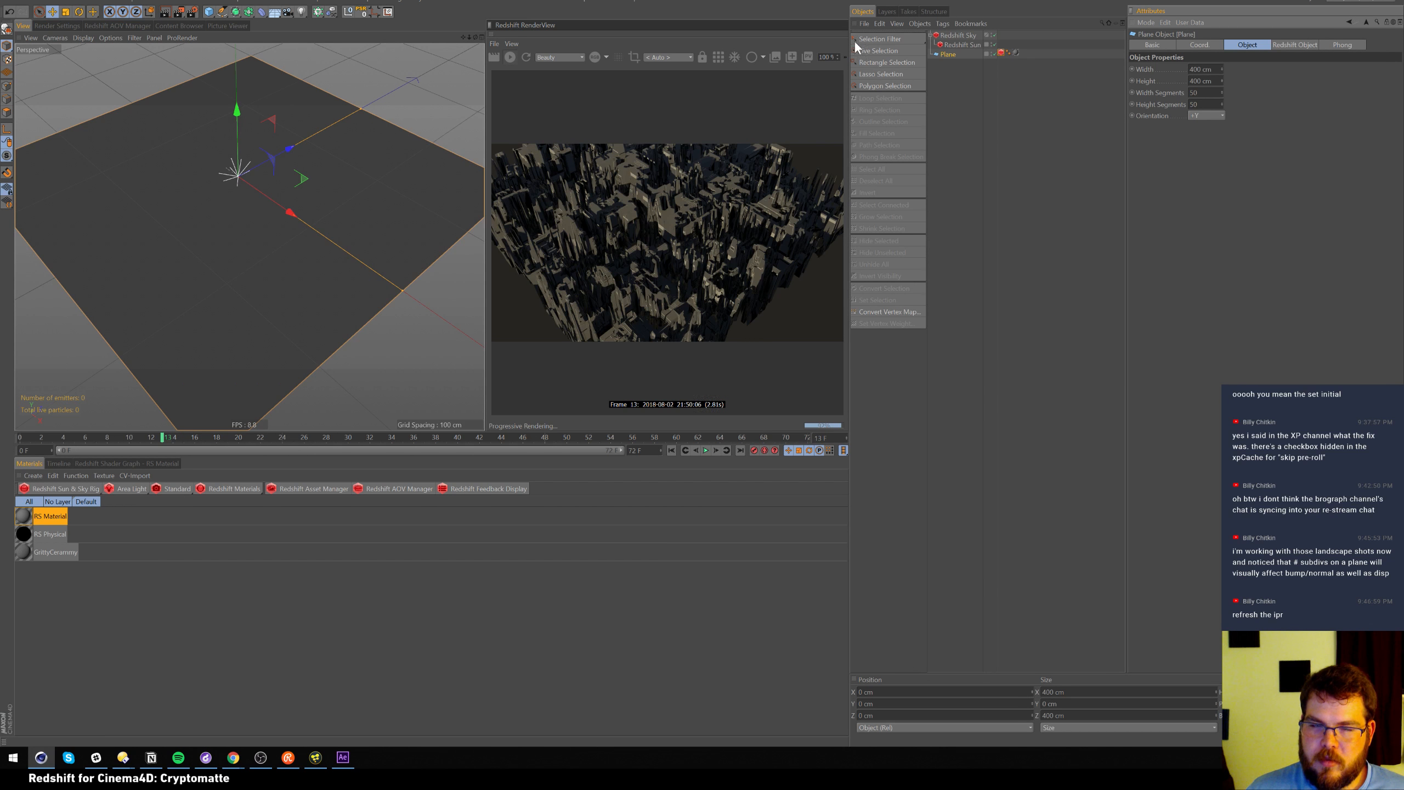
{"action": "left_click", "coordinate": [211, 12]}
{"action": "left_click", "coordinate": [391, 35]}
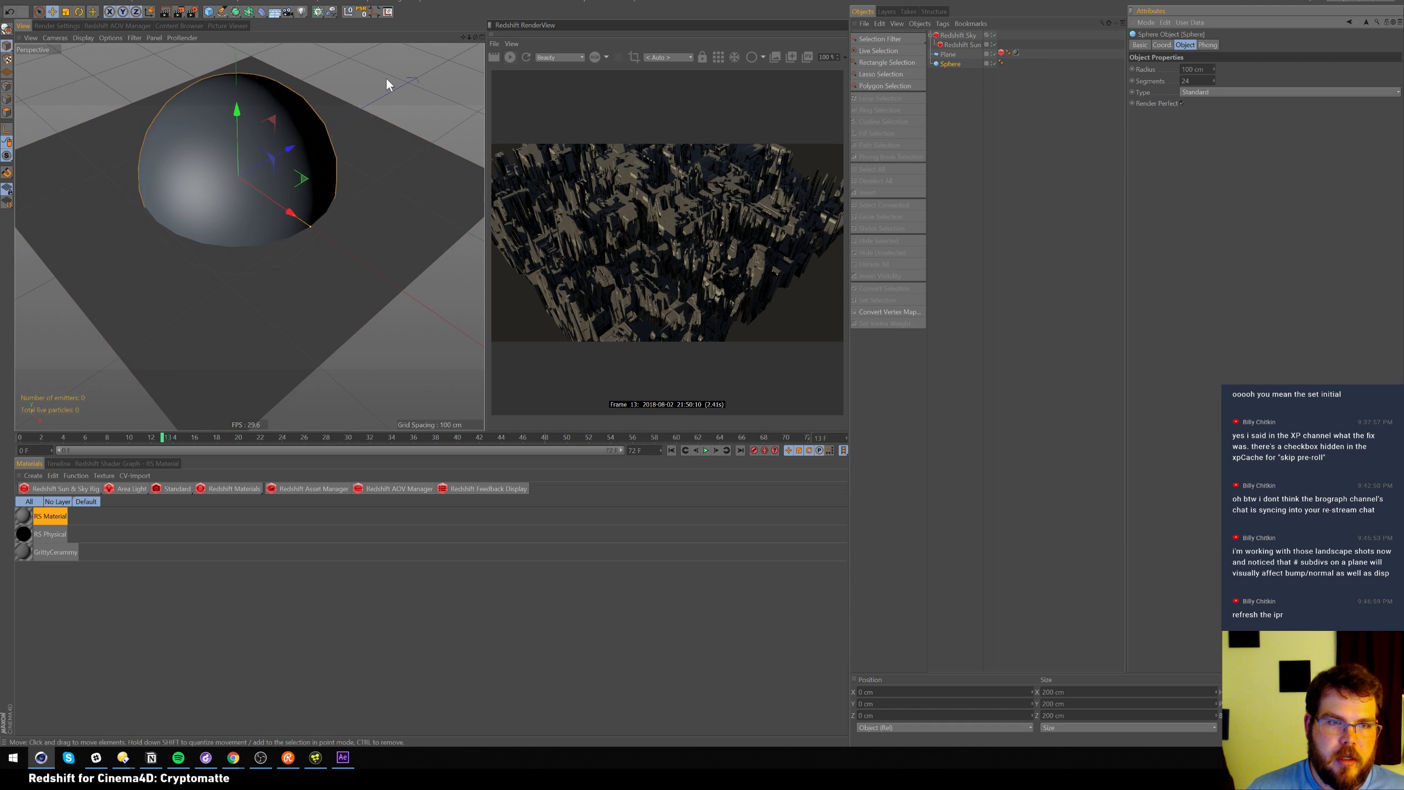
Copy the plane's Redshift Object and material tags onto the sphere and disable the plane
{"action": "left_click_drag", "start_coordinate": [1001, 53], "coordinate": [1020, 64], "text": "ctrl"}
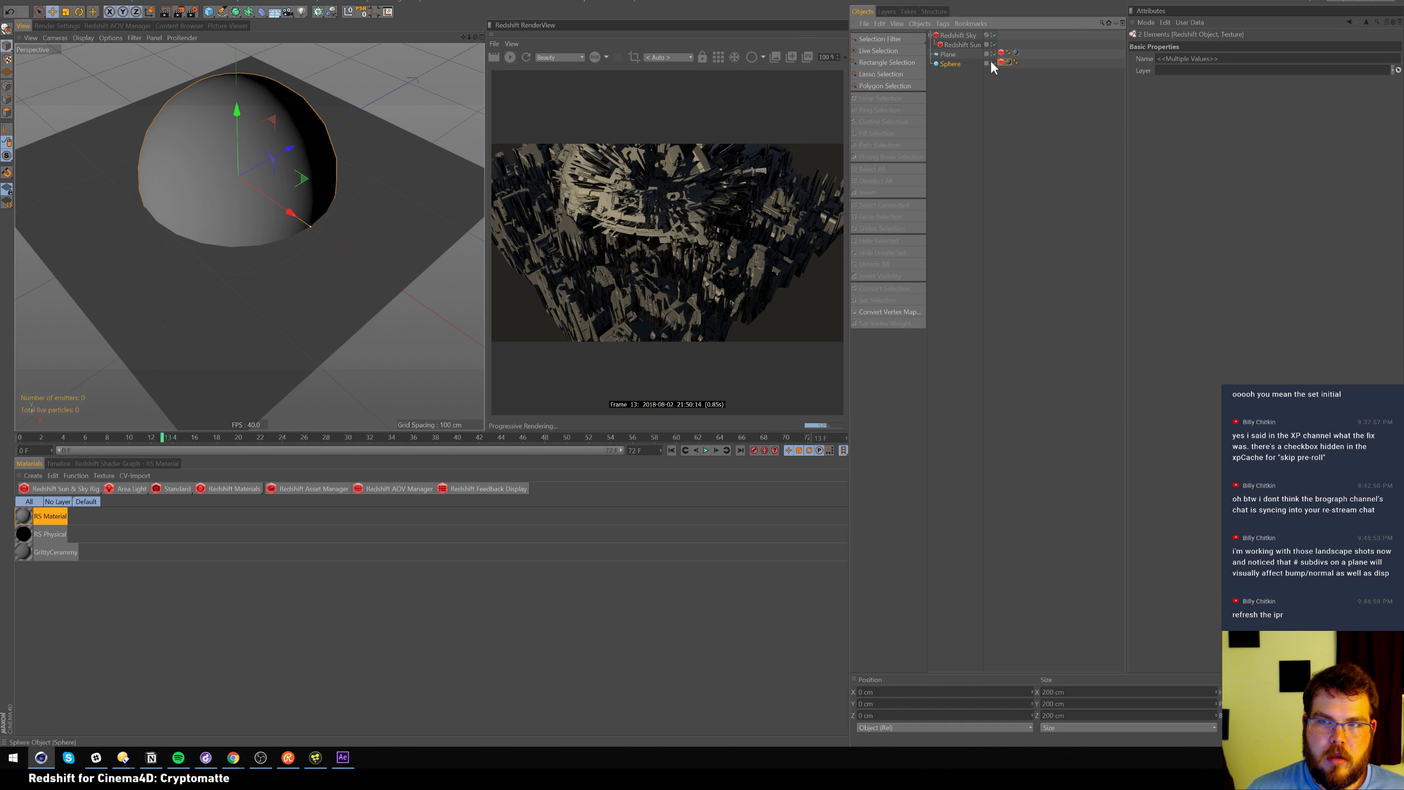
{"action": "left_click", "coordinate": [994, 62]}
{"action": "left_click", "coordinate": [993, 62]}
{"action": "left_click", "coordinate": [994, 53]}
Orbit around the sphere and review its segment count and Redshift Object settings
{"action": "left_click_drag", "start_coordinate": [158, 170], "coordinate": [291, 176], "text": "alt"}
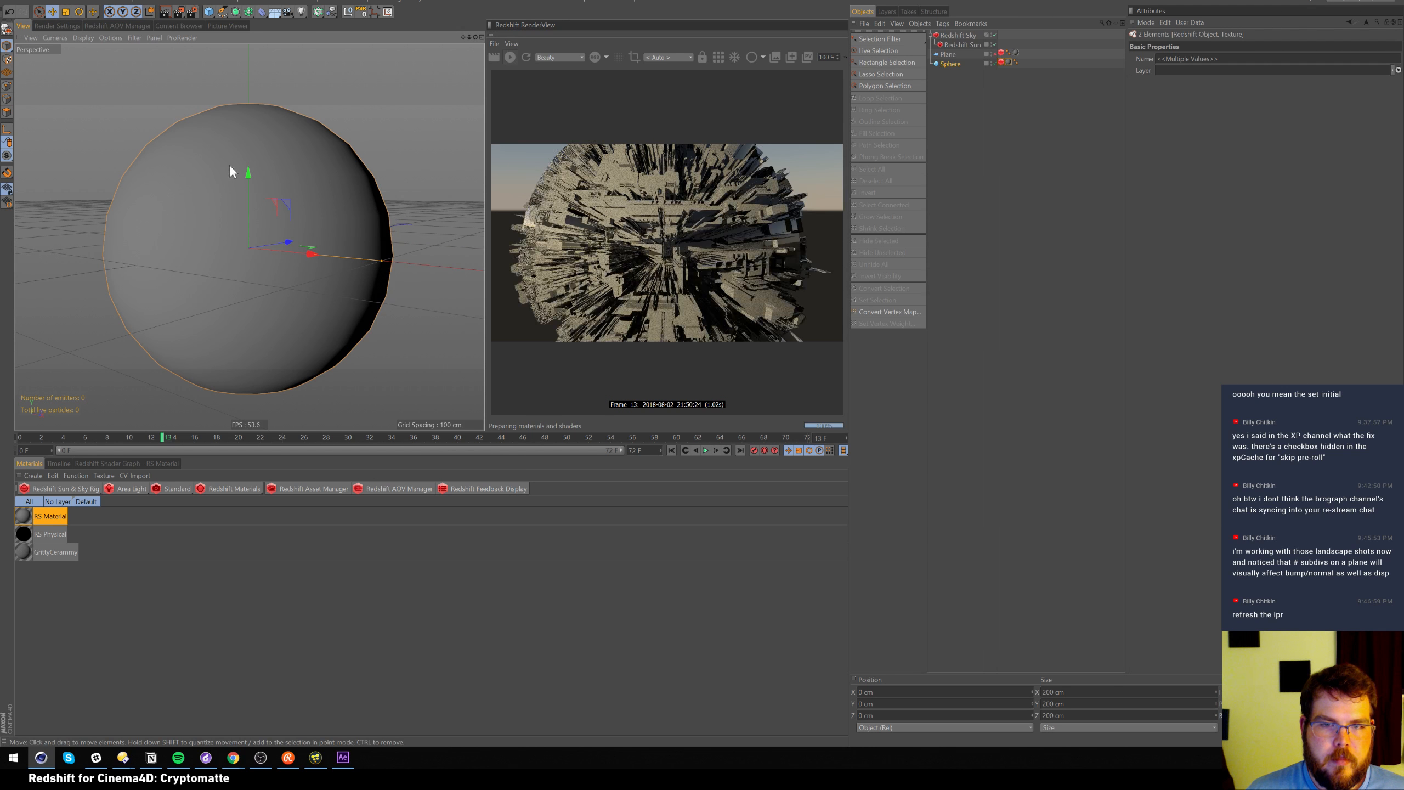
{"action": "left_click_drag", "start_coordinate": [229, 193], "coordinate": [260, 188], "text": "alt"}
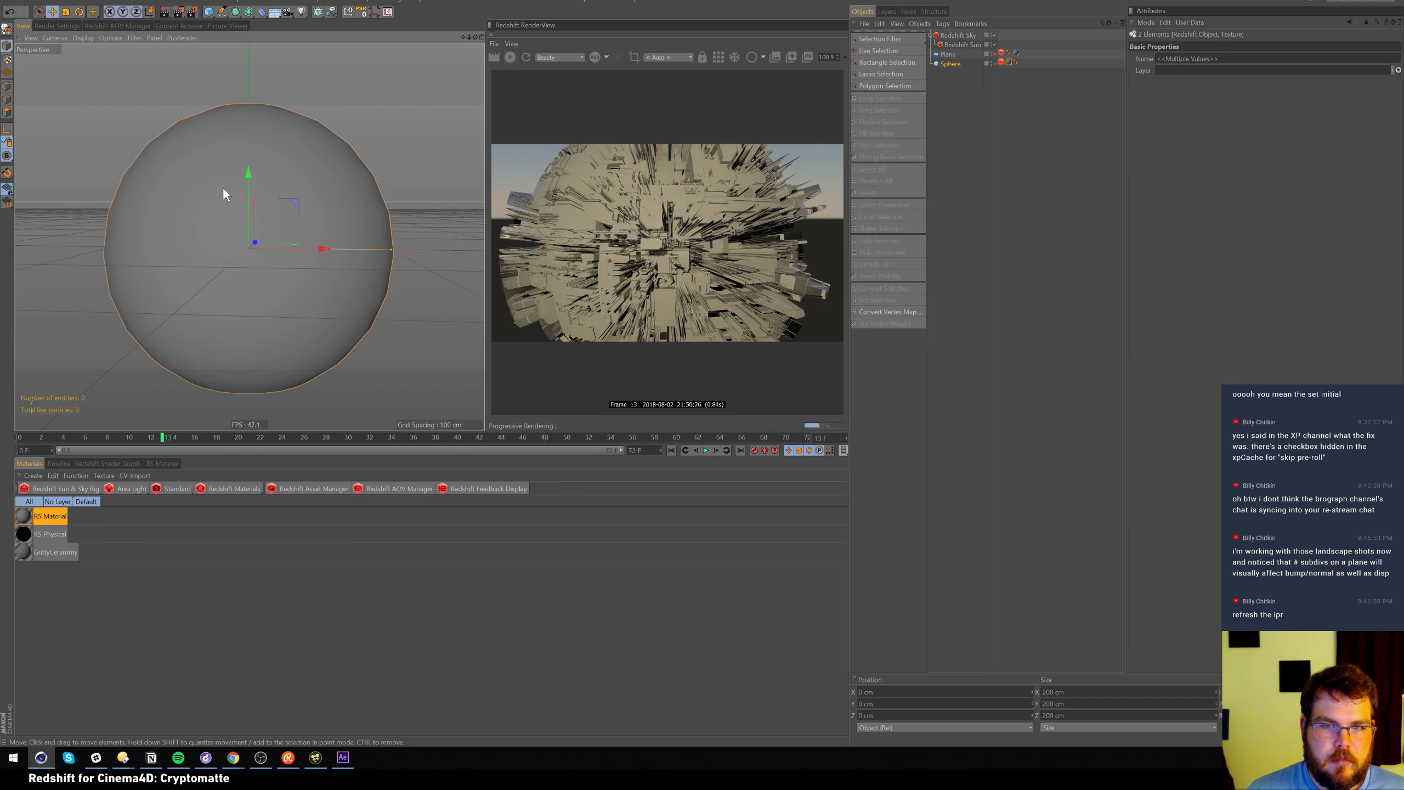
{"action": "left_click_drag", "start_coordinate": [222, 188], "coordinate": [255, 187], "text": "alt"}
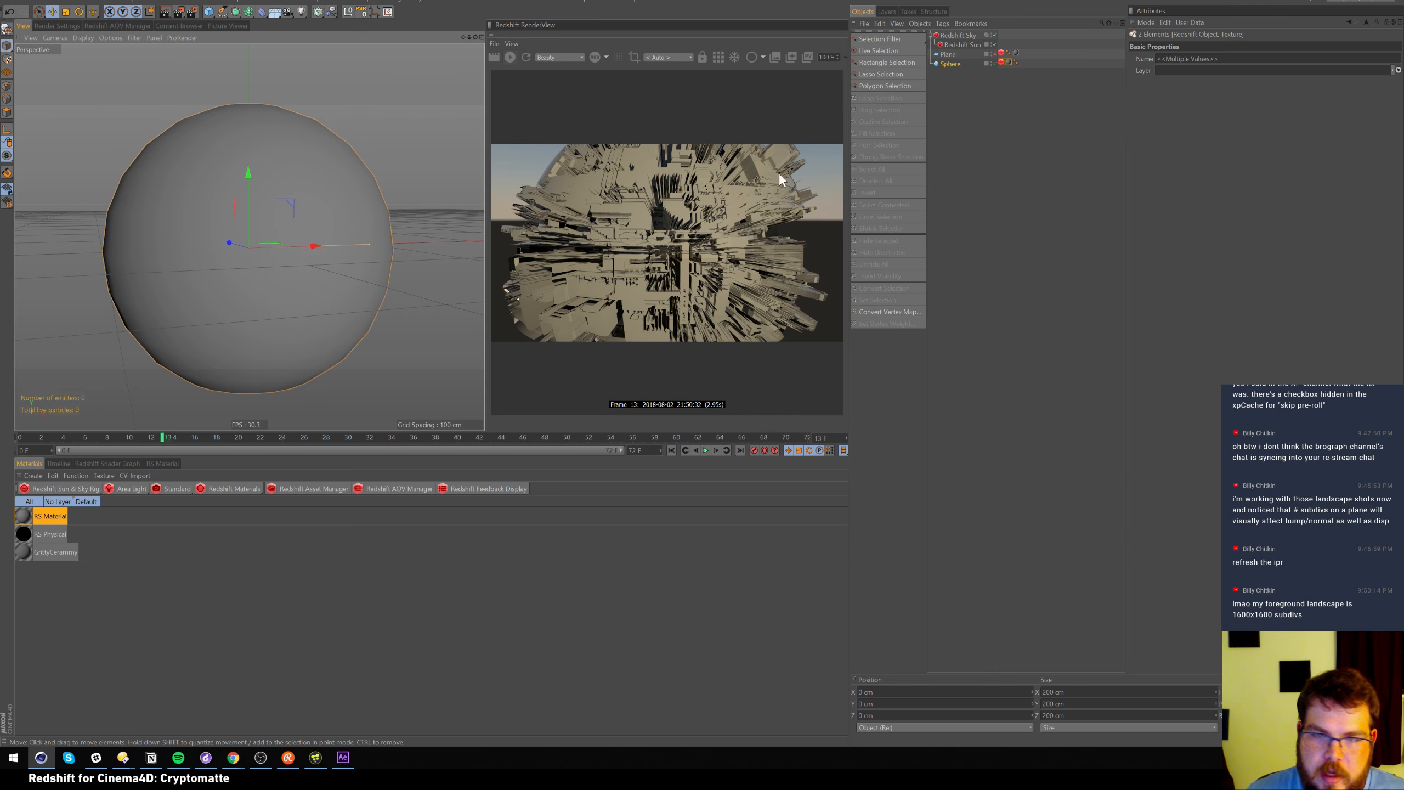
{"action": "left_click", "coordinate": [952, 64]}
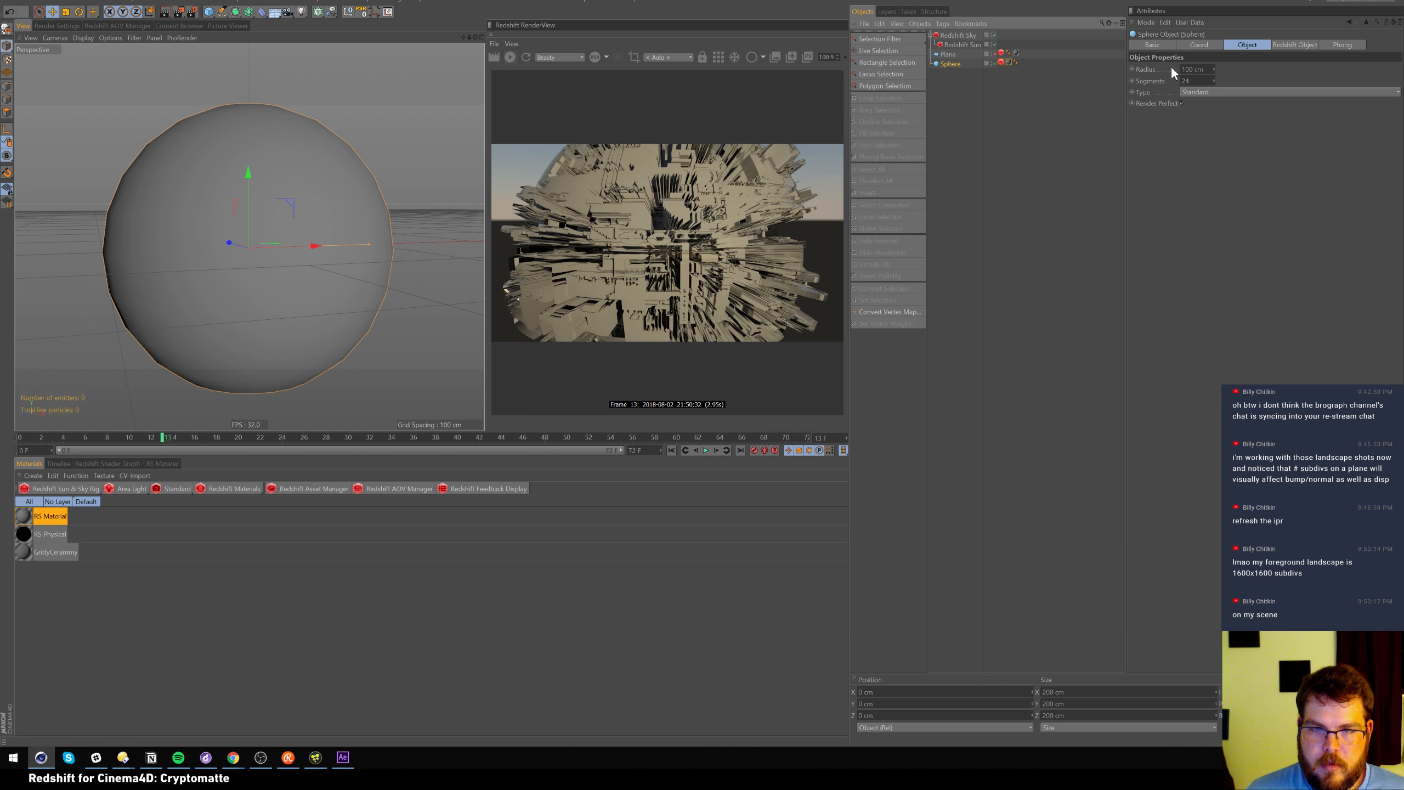
{"action": "double_click", "coordinate": [1185, 81]}
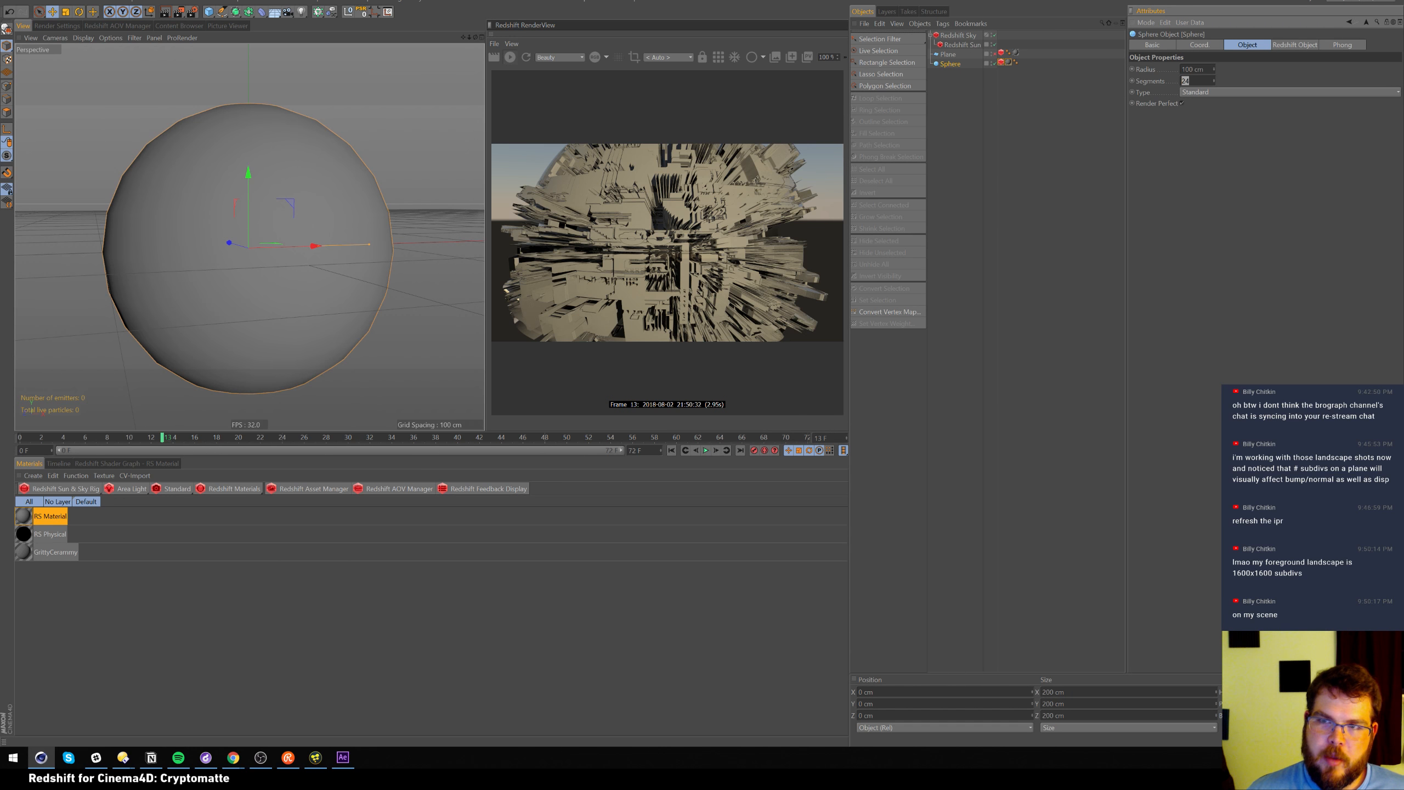
{"action": "left_click", "coordinate": [1000, 62]}
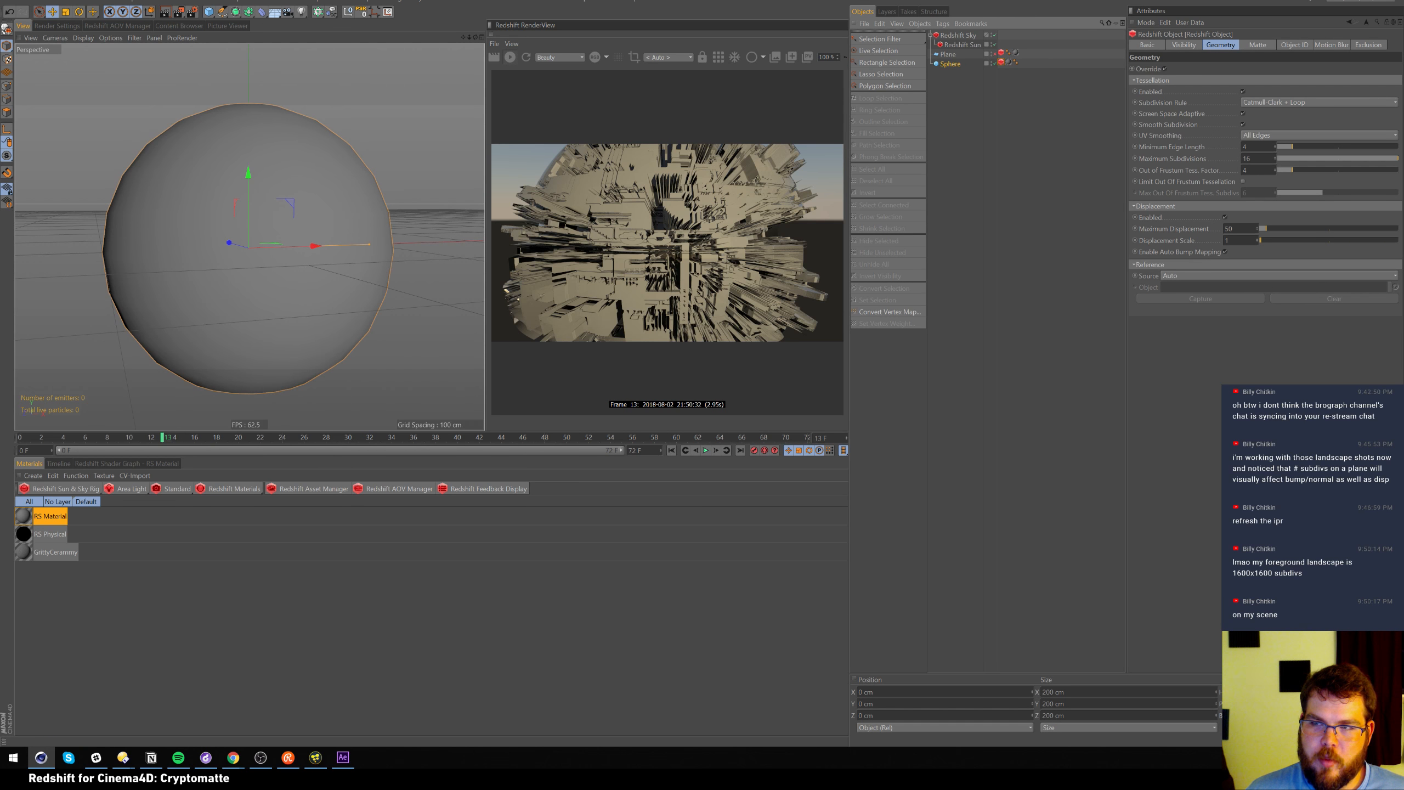
Try Limit Out Of Frustum Tessellation with 16 subdivisions, then turn it off again
{"action": "double_click", "coordinate": [1246, 159]}
{"action": "key", "text": "Return"}
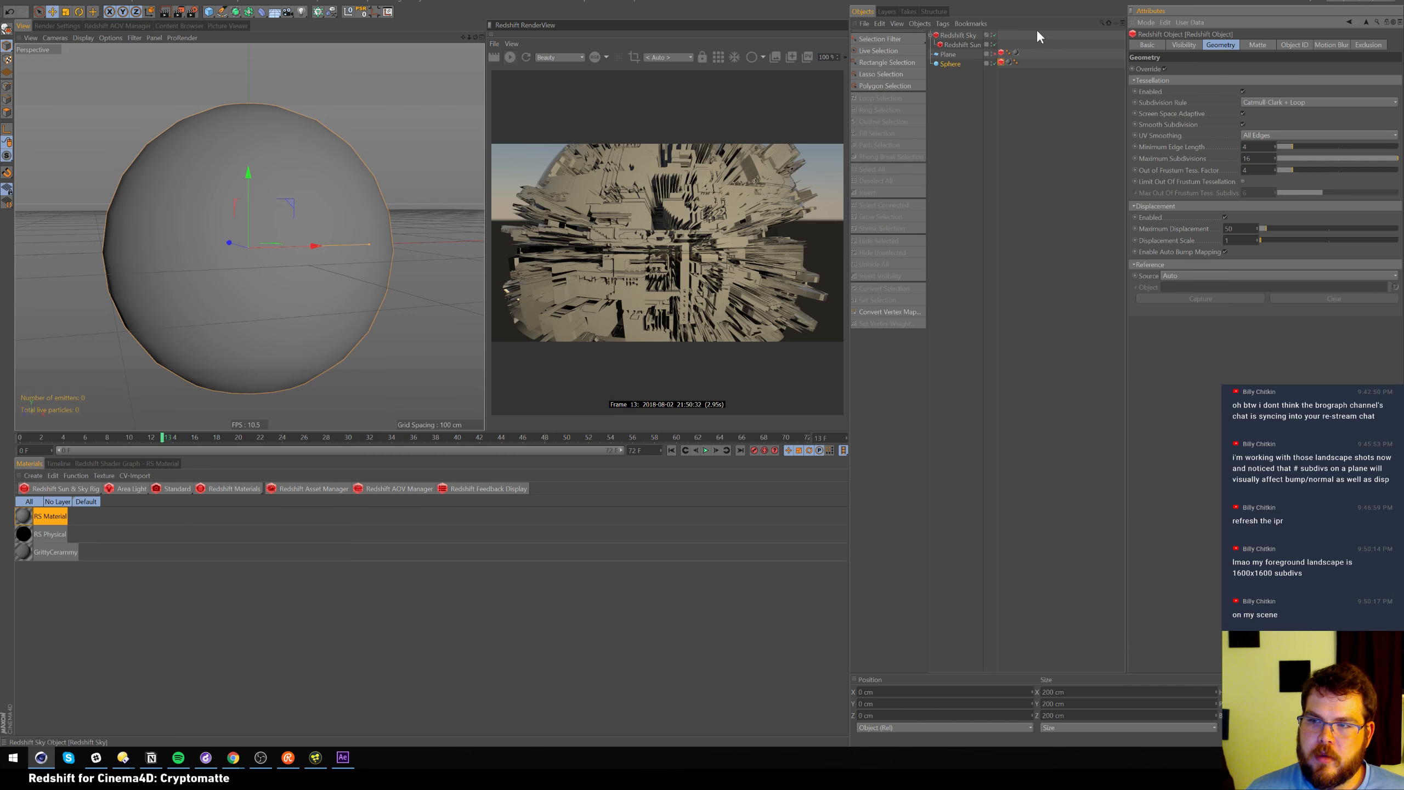
{"action": "left_click", "coordinate": [1243, 181]}
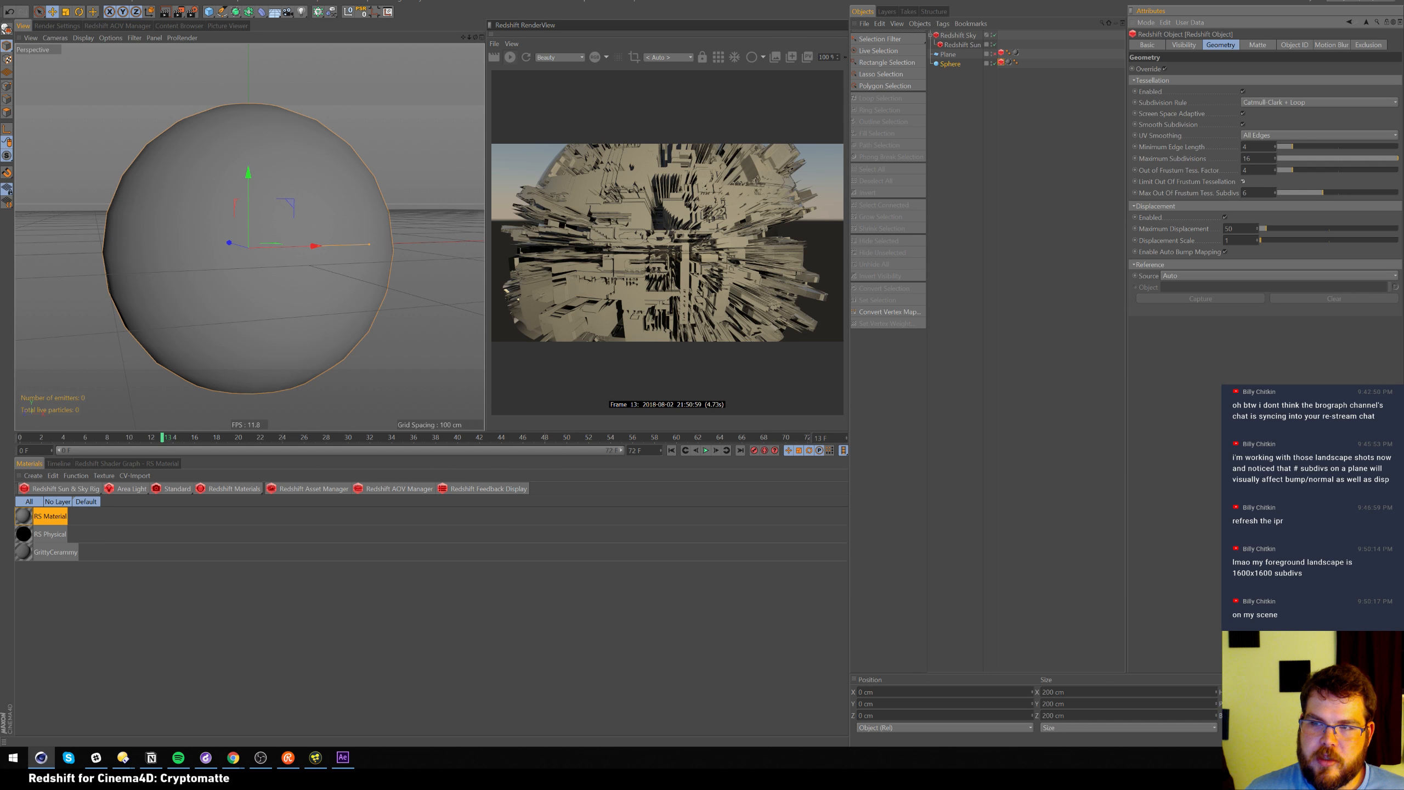
{"action": "double_click", "coordinate": [1245, 193]}
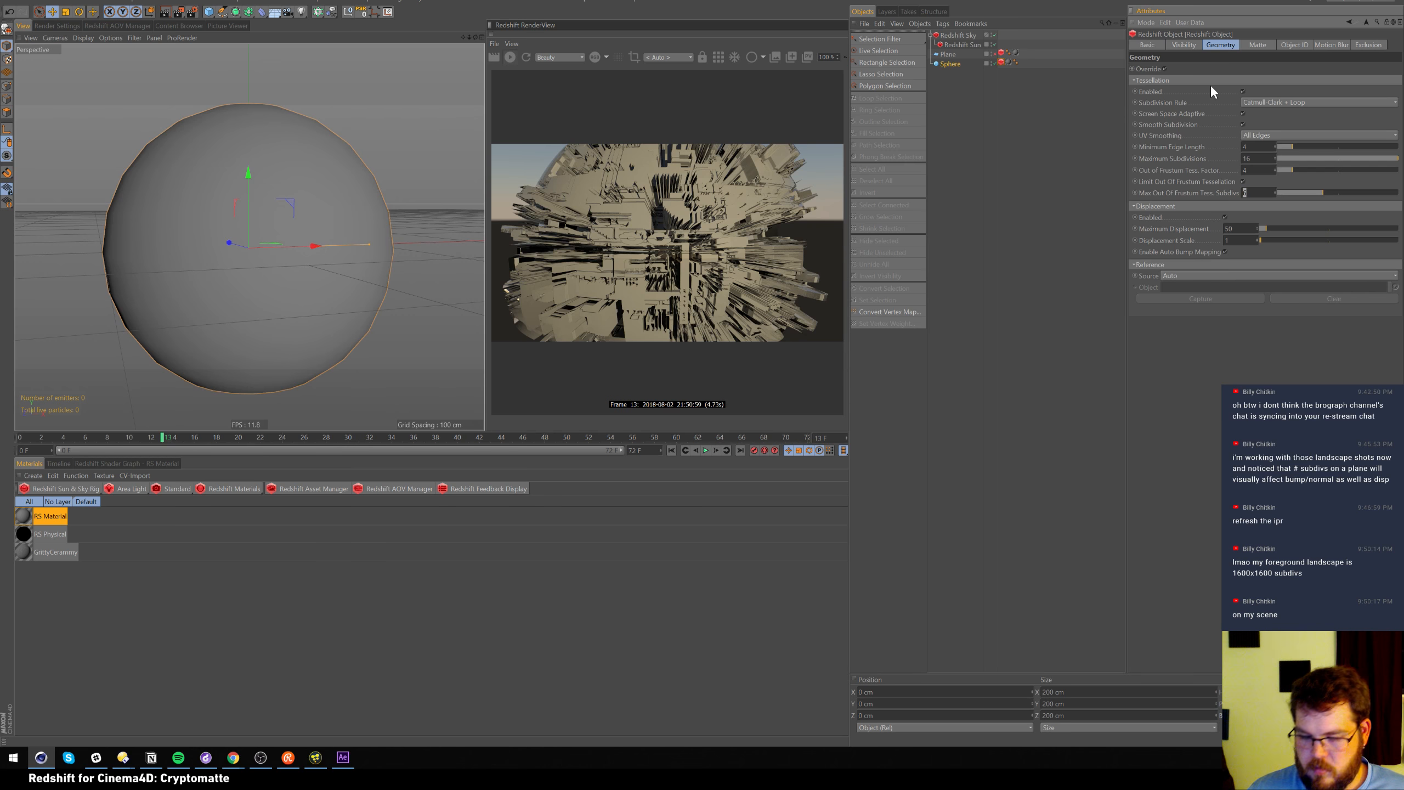
{"action": "type", "text": "16"}
{"action": "key", "text": "Return"}
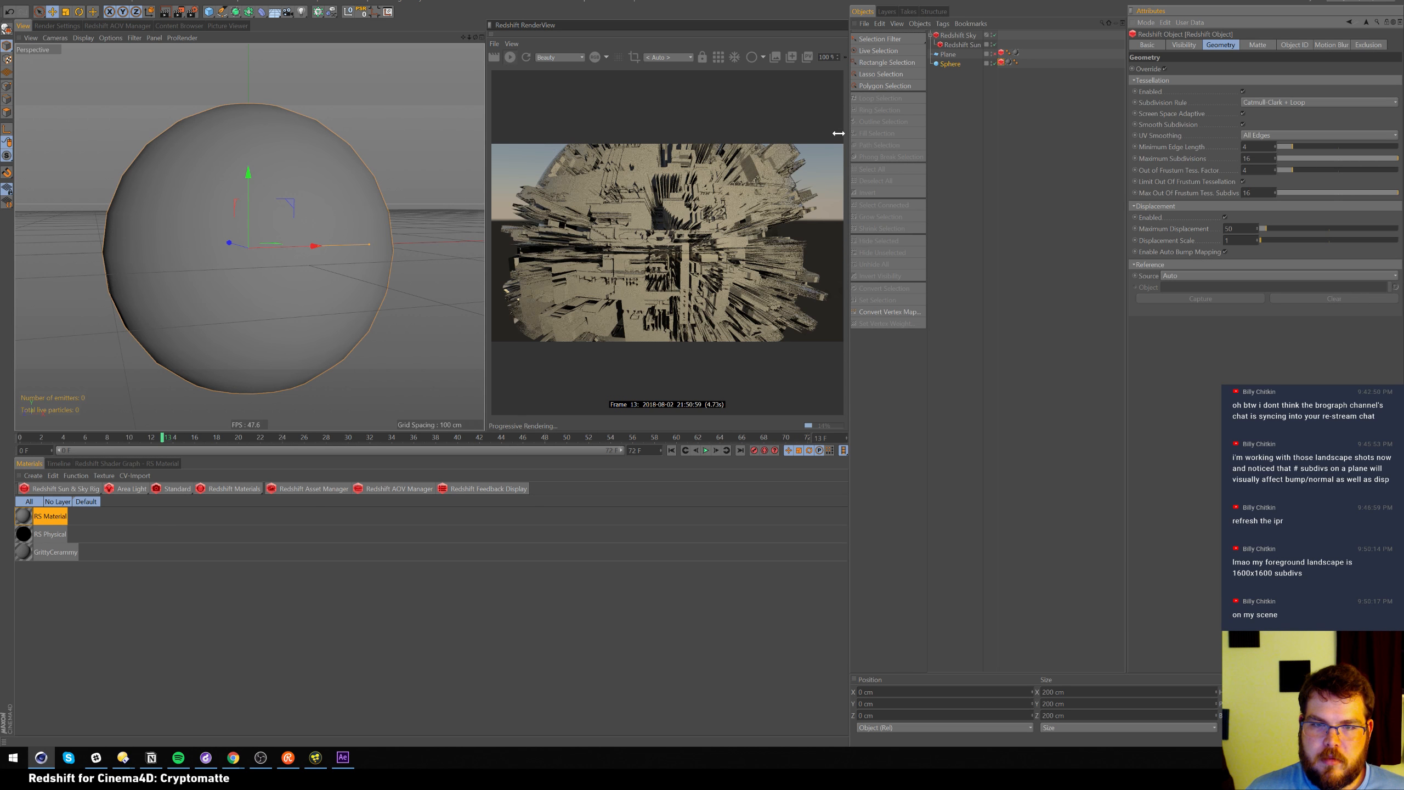
{"action": "left_click", "coordinate": [1243, 182]}
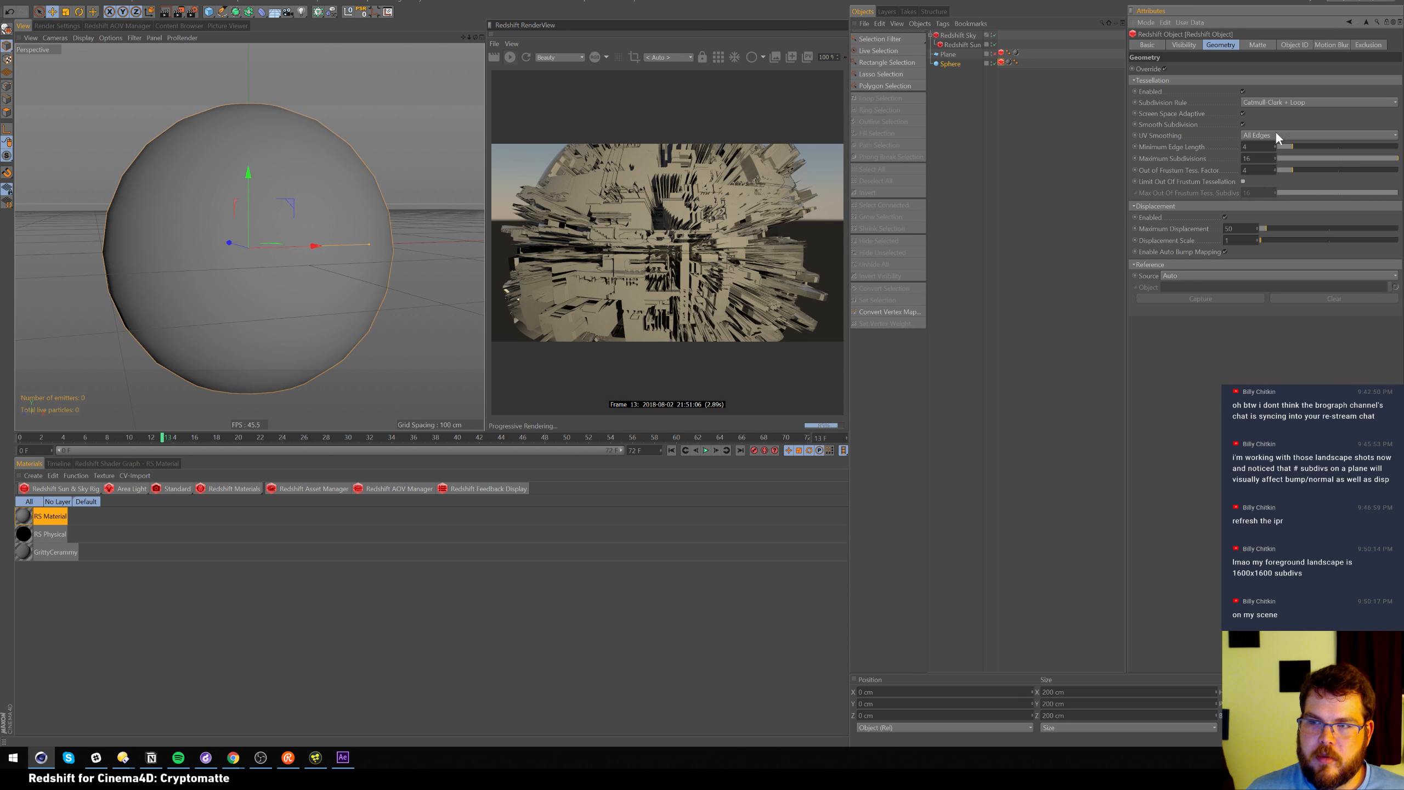
Set the sphere's Segments to 500 and view it from a lower angle
{"action": "left_click", "coordinate": [951, 63]}
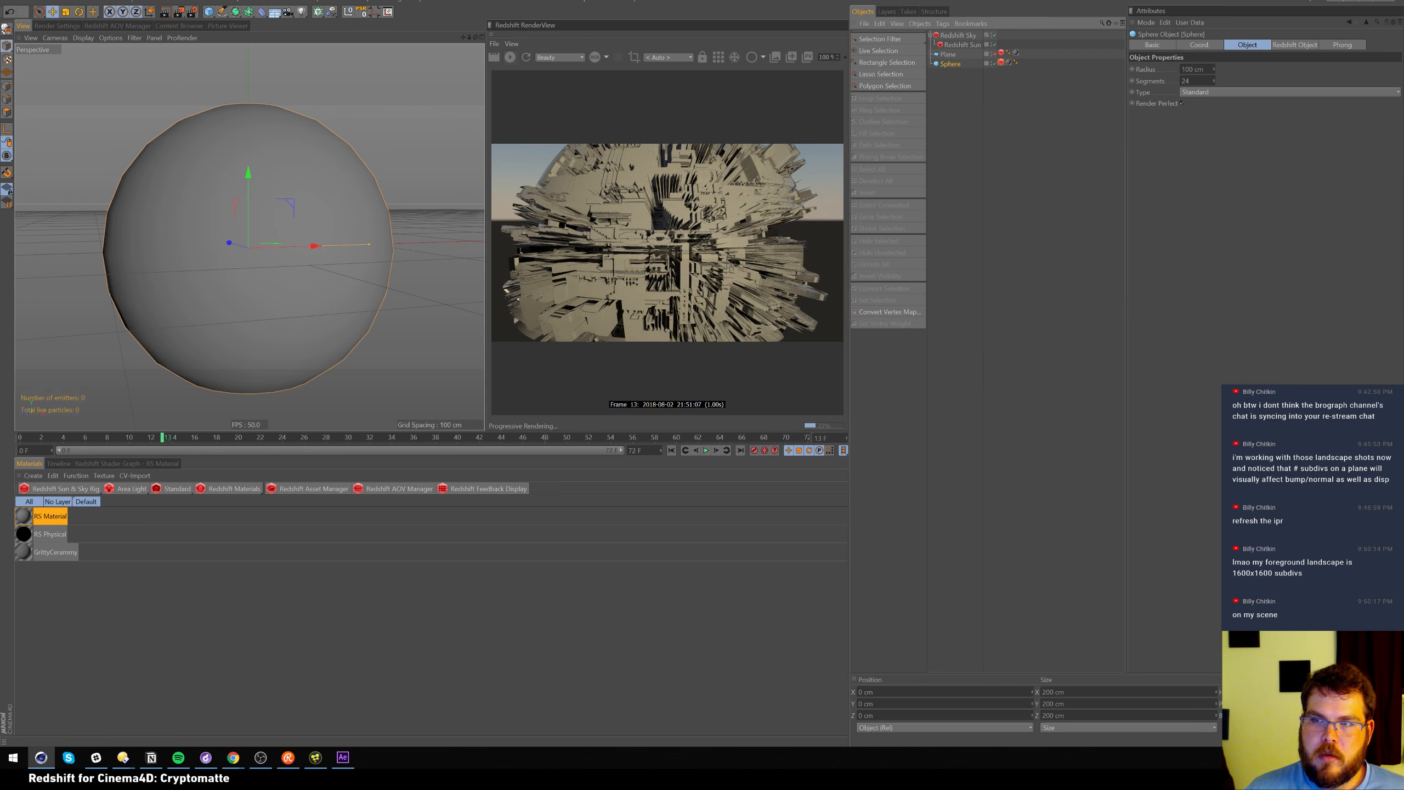
{"action": "left_click_drag", "start_coordinate": [1191, 81], "coordinate": [1047, 8]}
{"action": "type", "text": "500"}
{"action": "key", "text": "Return"}
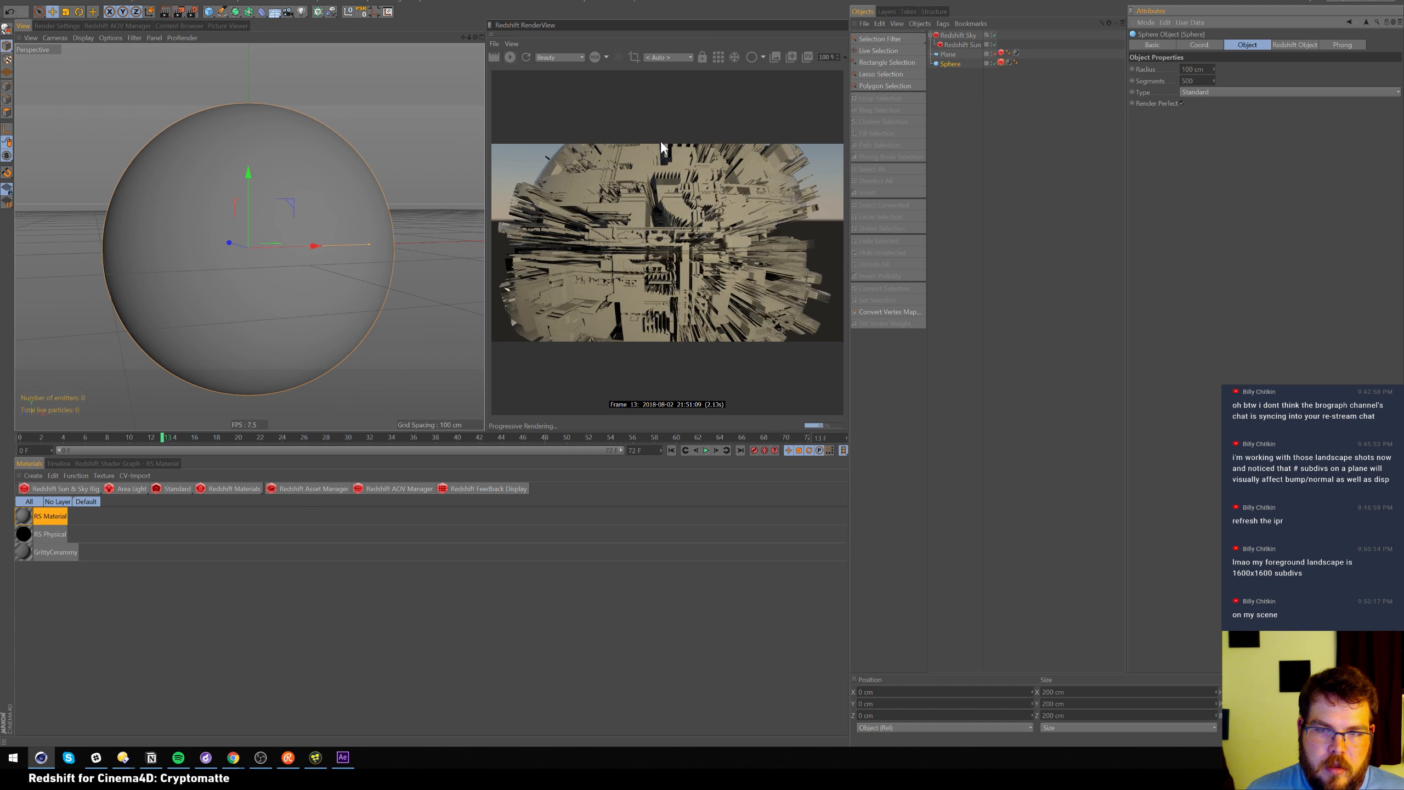
{"action": "left_click_drag", "start_coordinate": [412, 221], "coordinate": [409, 212], "text": "alt"}
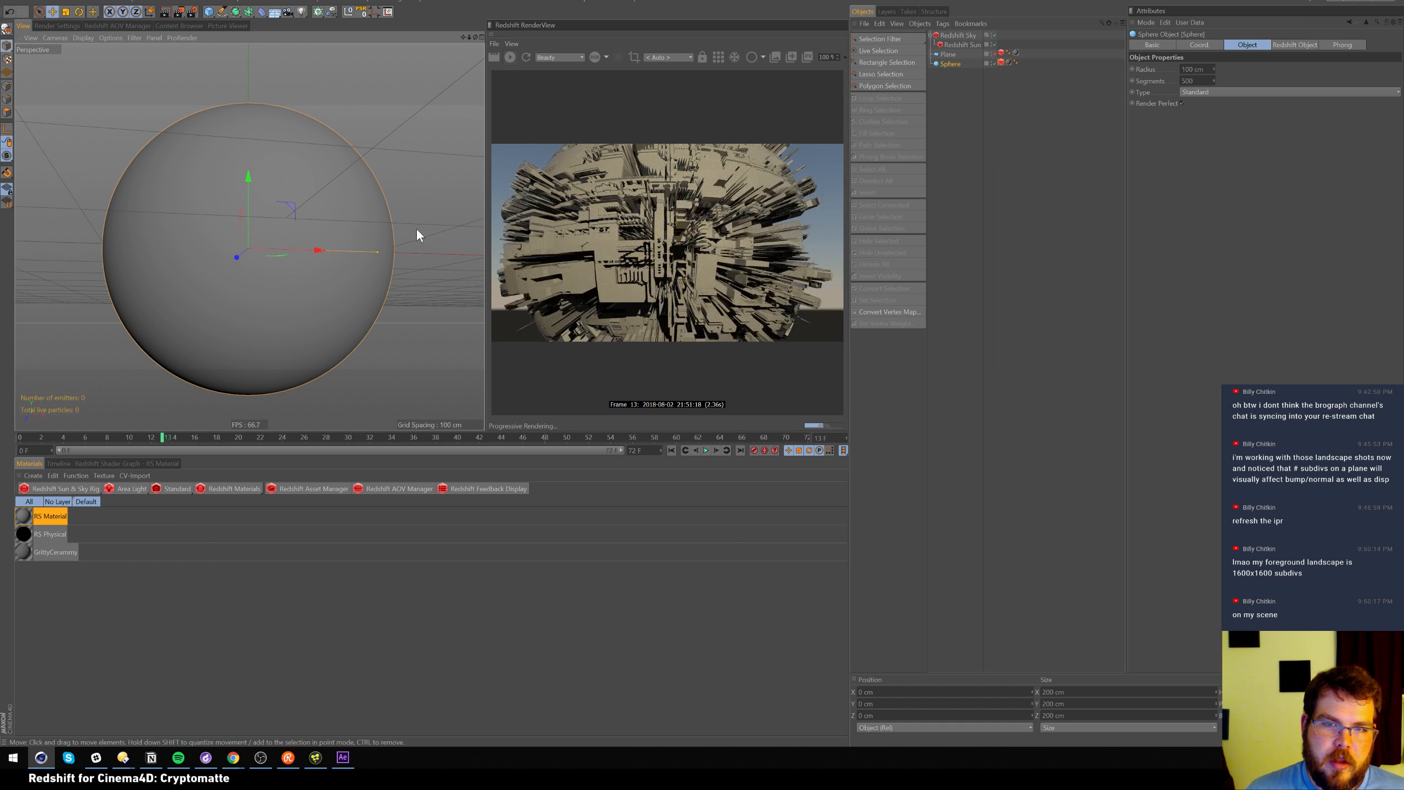
{"action": "left_click_drag", "start_coordinate": [416, 227], "coordinate": [405, 249], "text": "alt"}
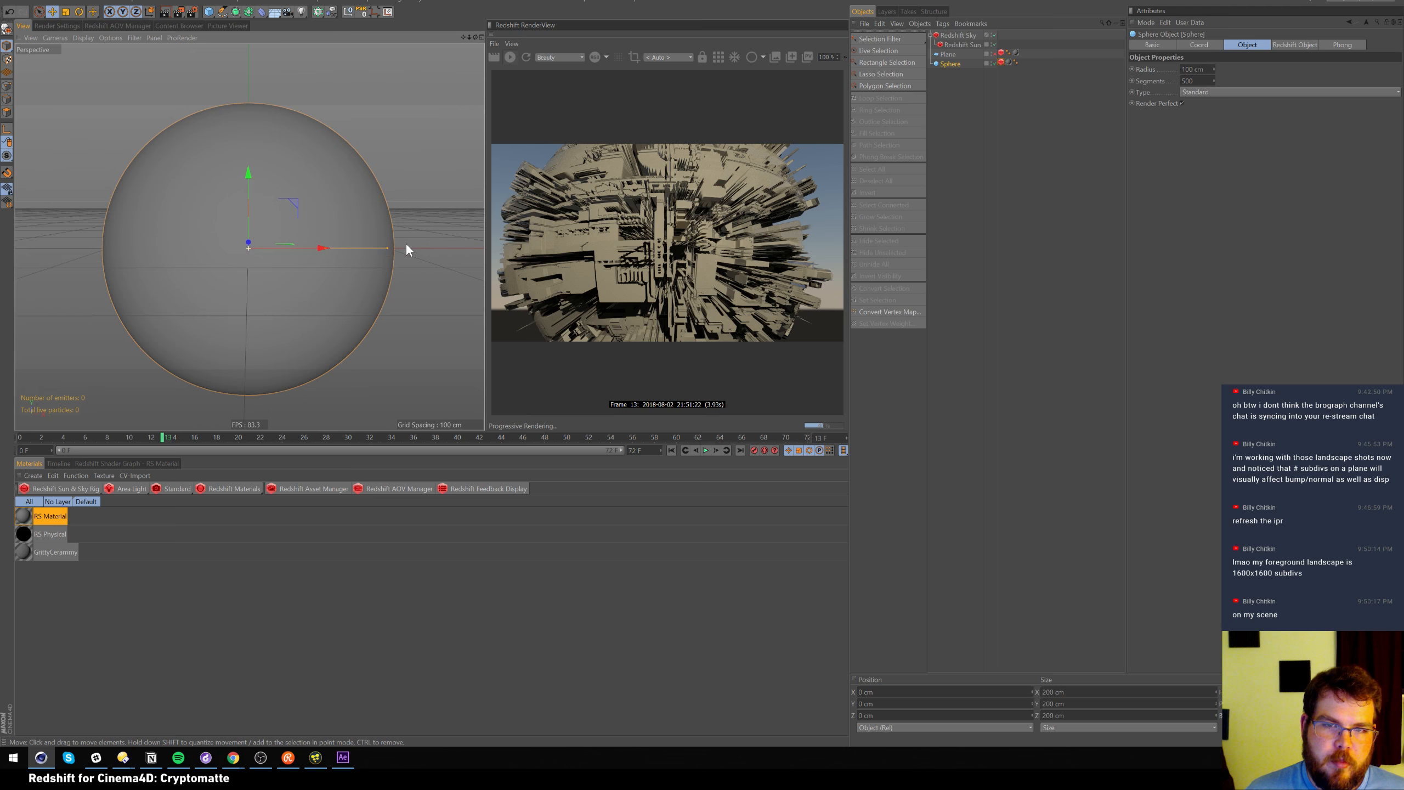
Enable sphere tessellation and limit out-of-frustum subdivisions to 4
{"action": "left_click", "coordinate": [1002, 62]}
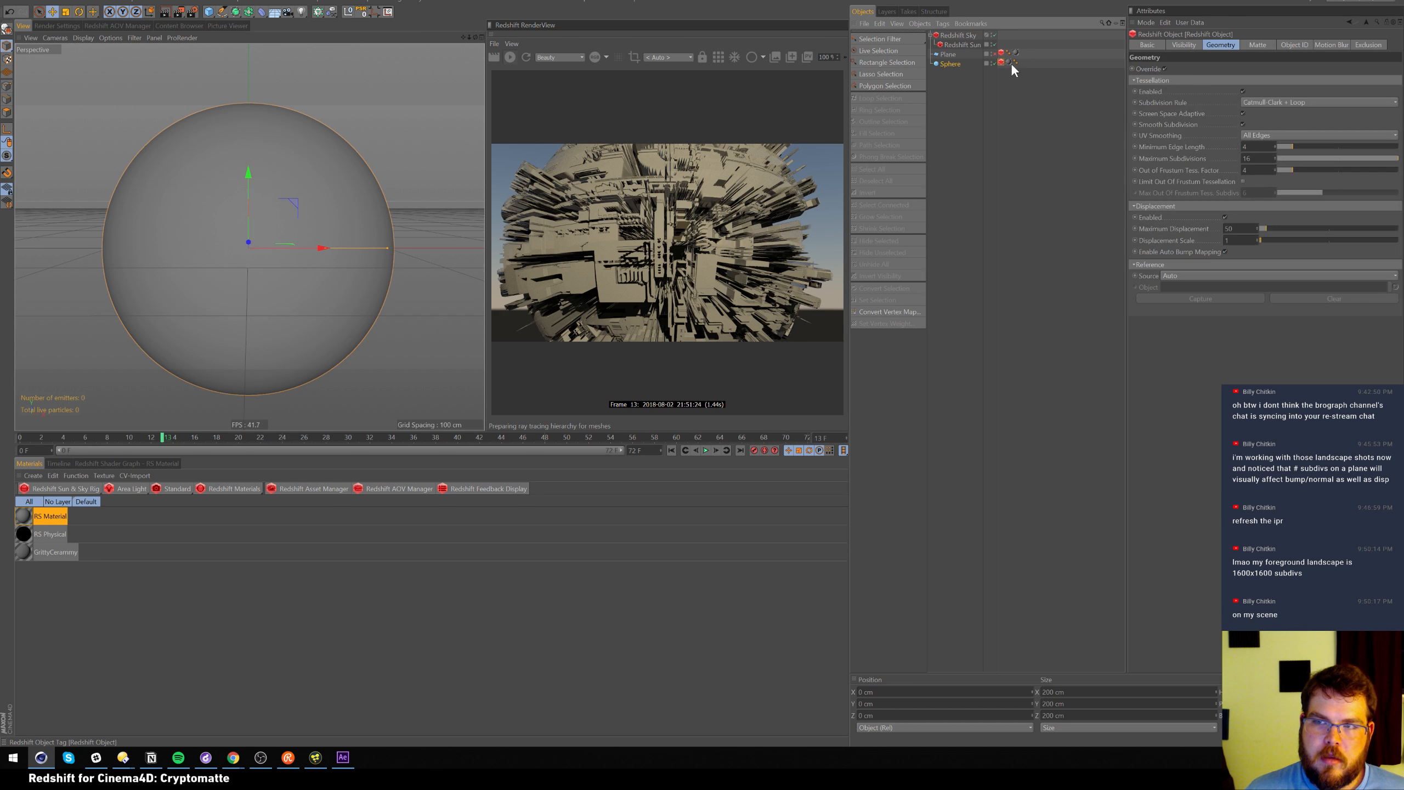
{"action": "left_click", "coordinate": [1242, 91]}
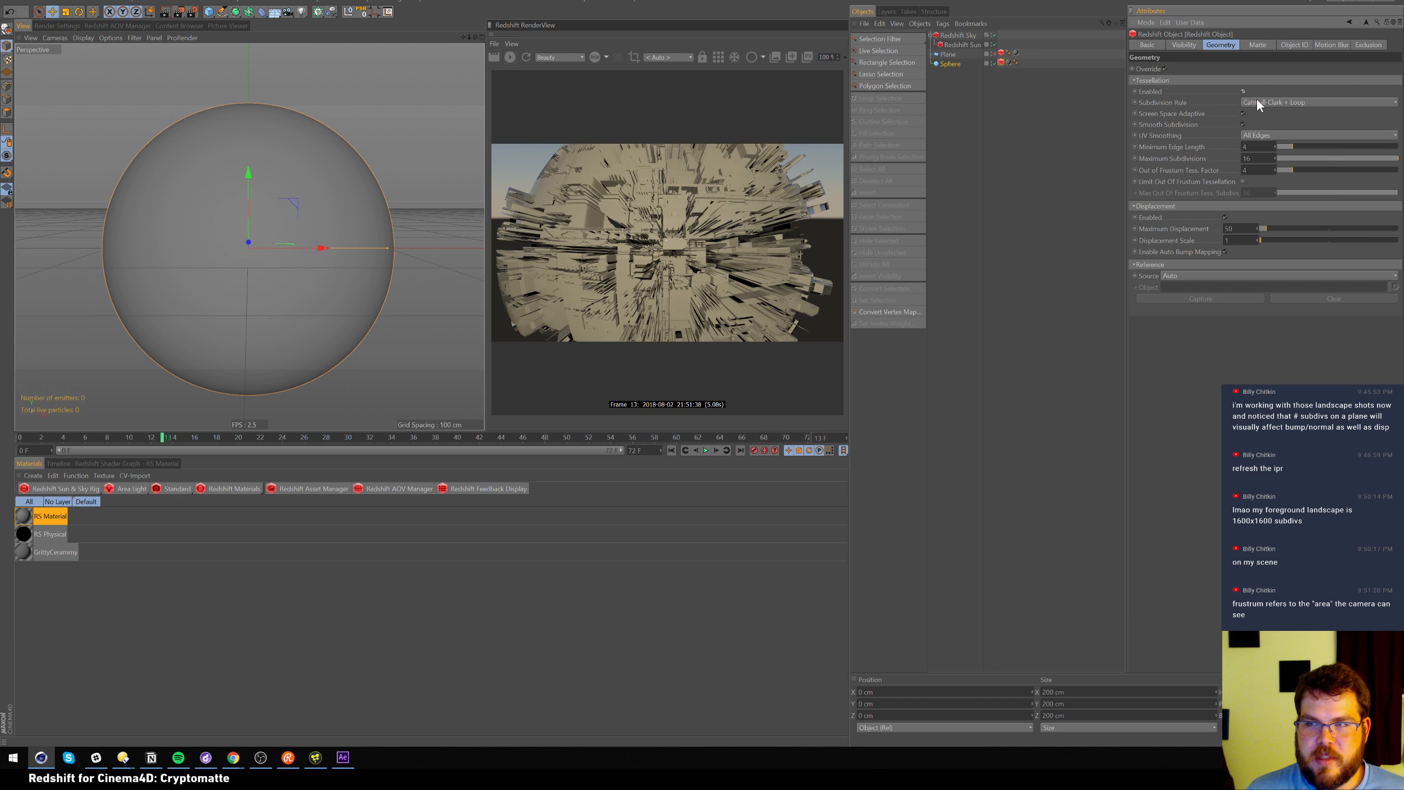
{"action": "left_click", "coordinate": [1243, 181]}
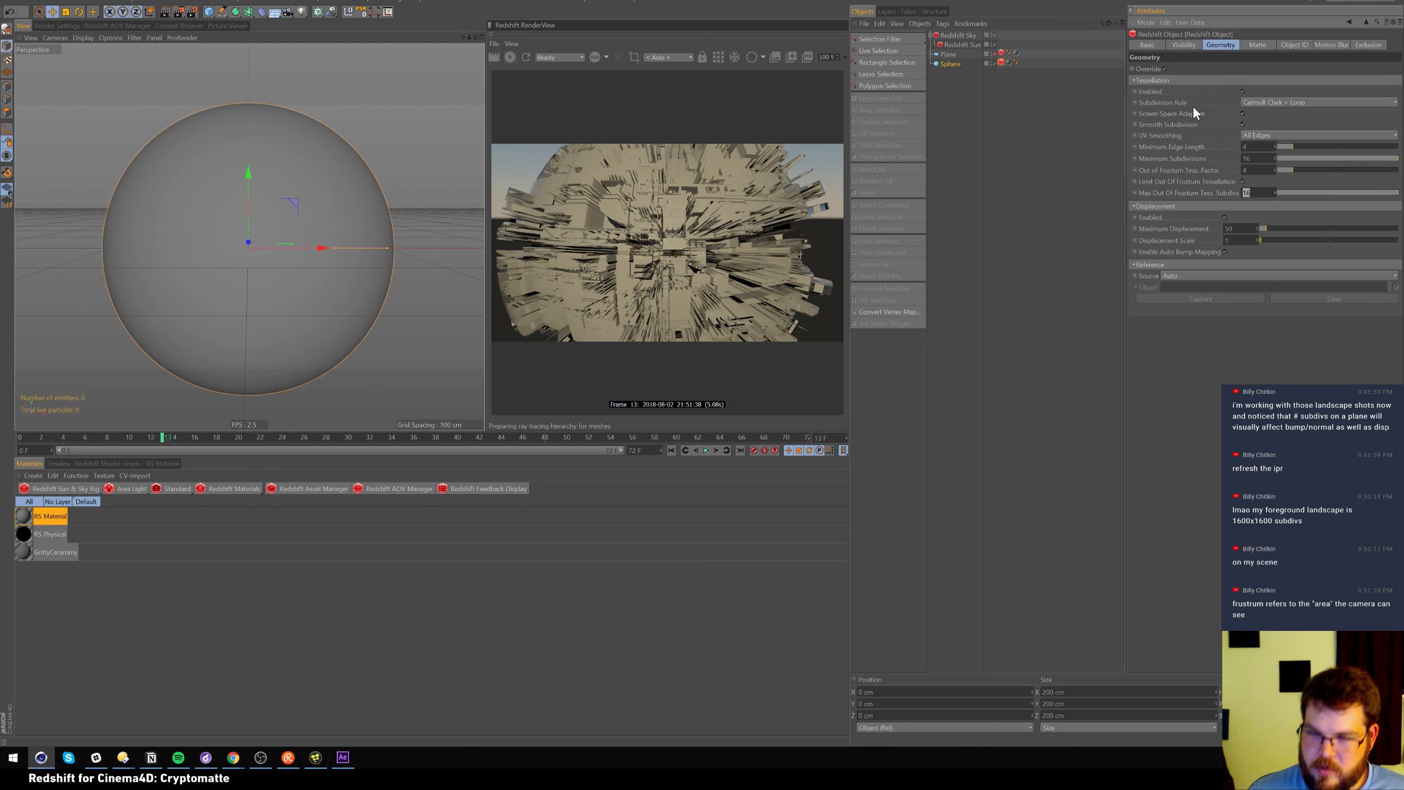
{"action": "type", "text": "4"}
{"action": "key", "text": "Return"}
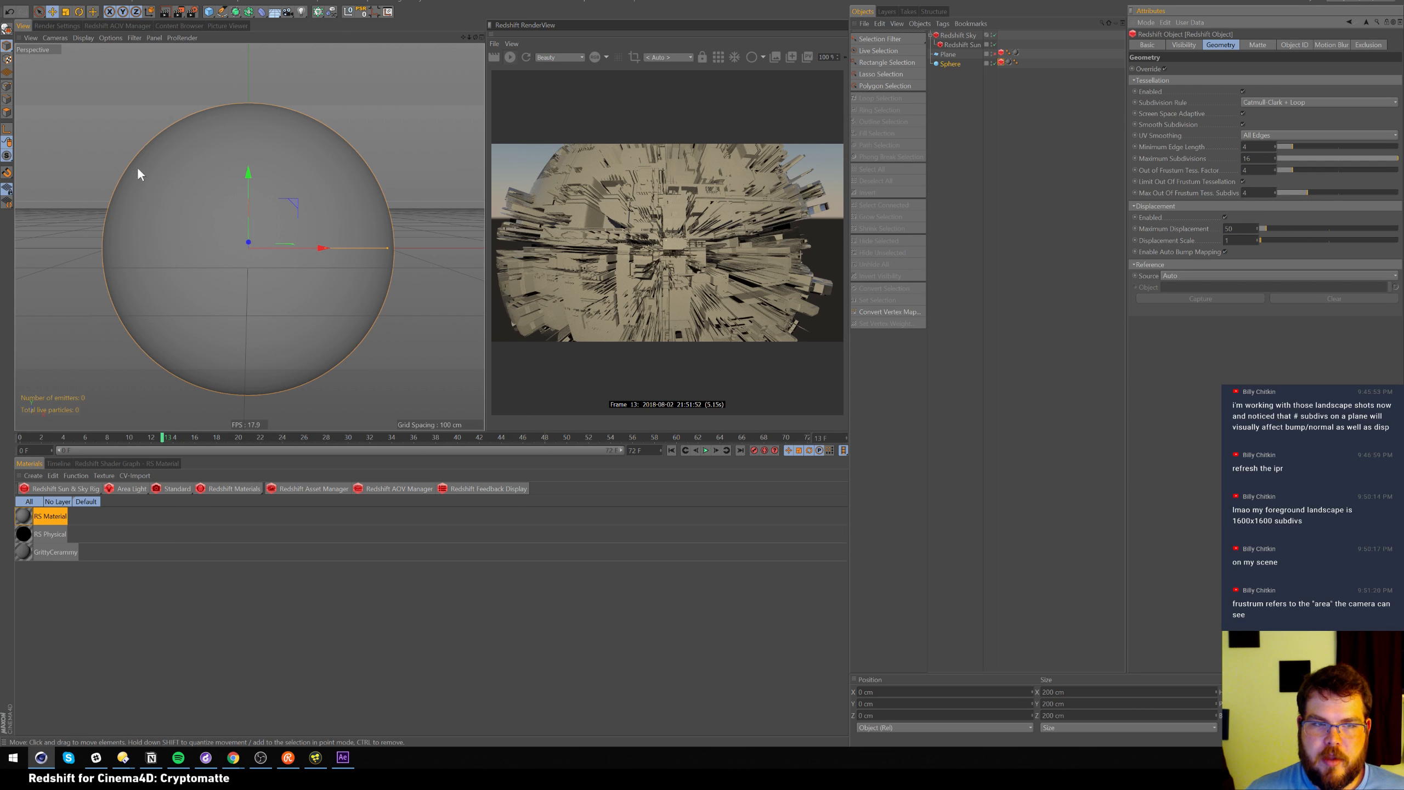
Tick Render Perfect and set the sphere's Segments to 1000
{"action": "left_click", "coordinate": [950, 64]}
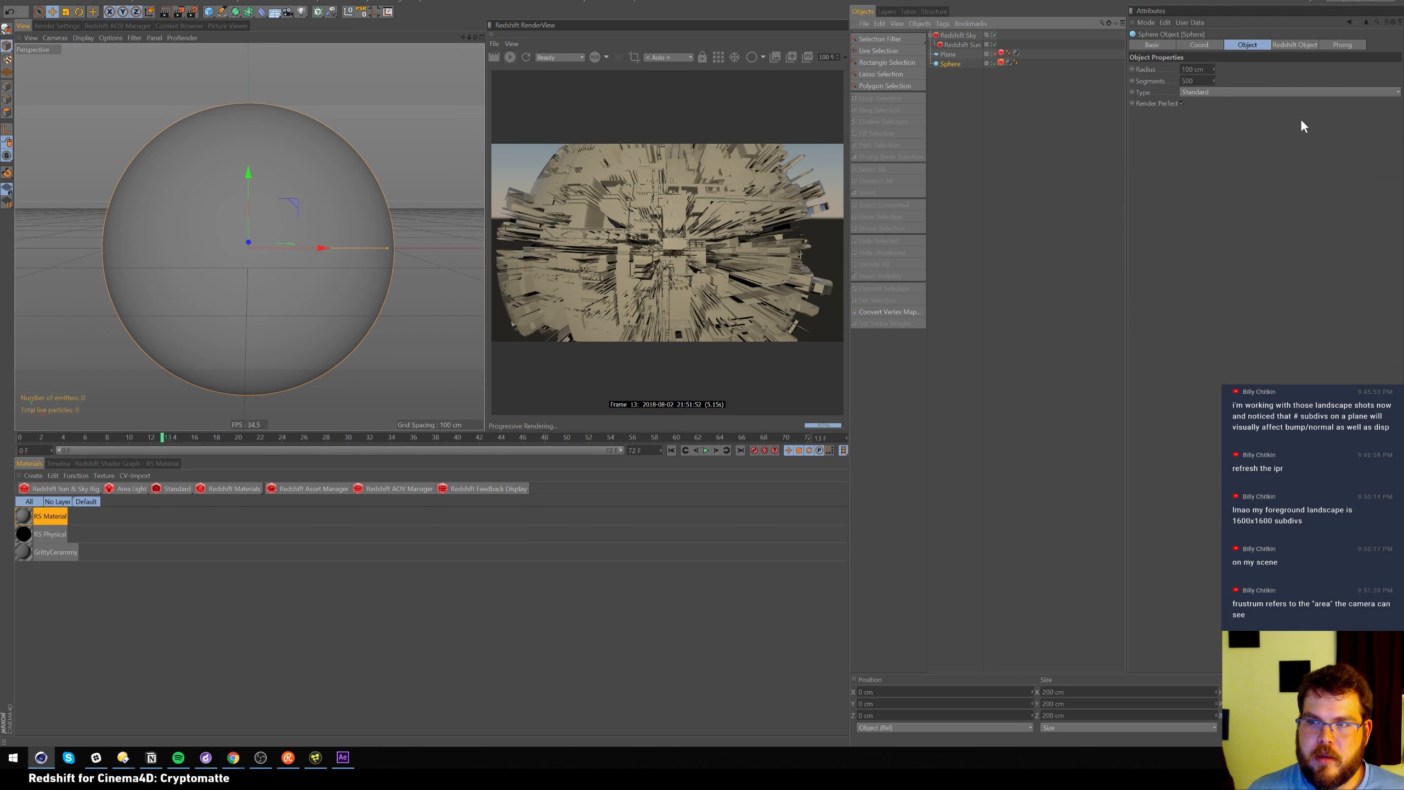
{"action": "left_click", "coordinate": [1194, 81]}
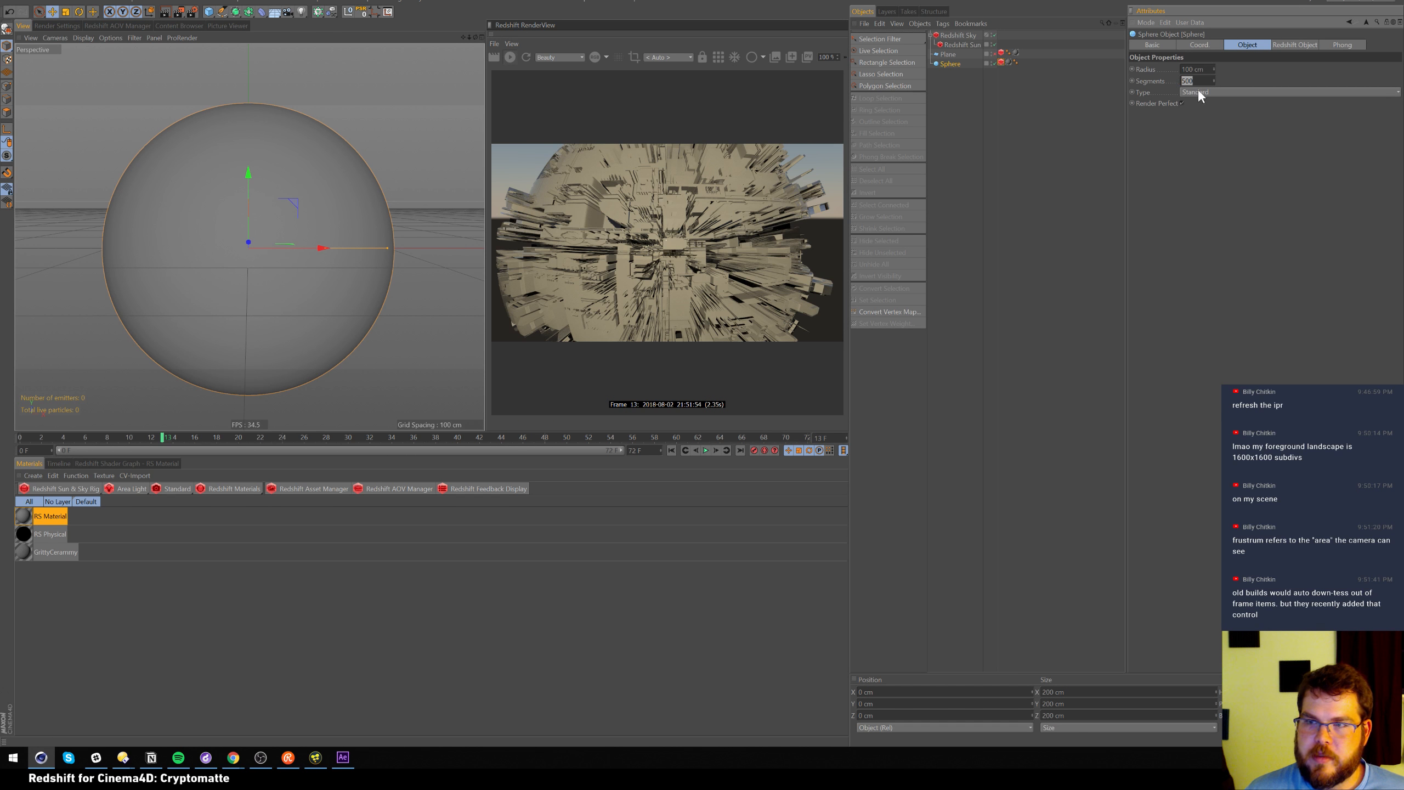
{"action": "left_click", "coordinate": [1182, 103]}
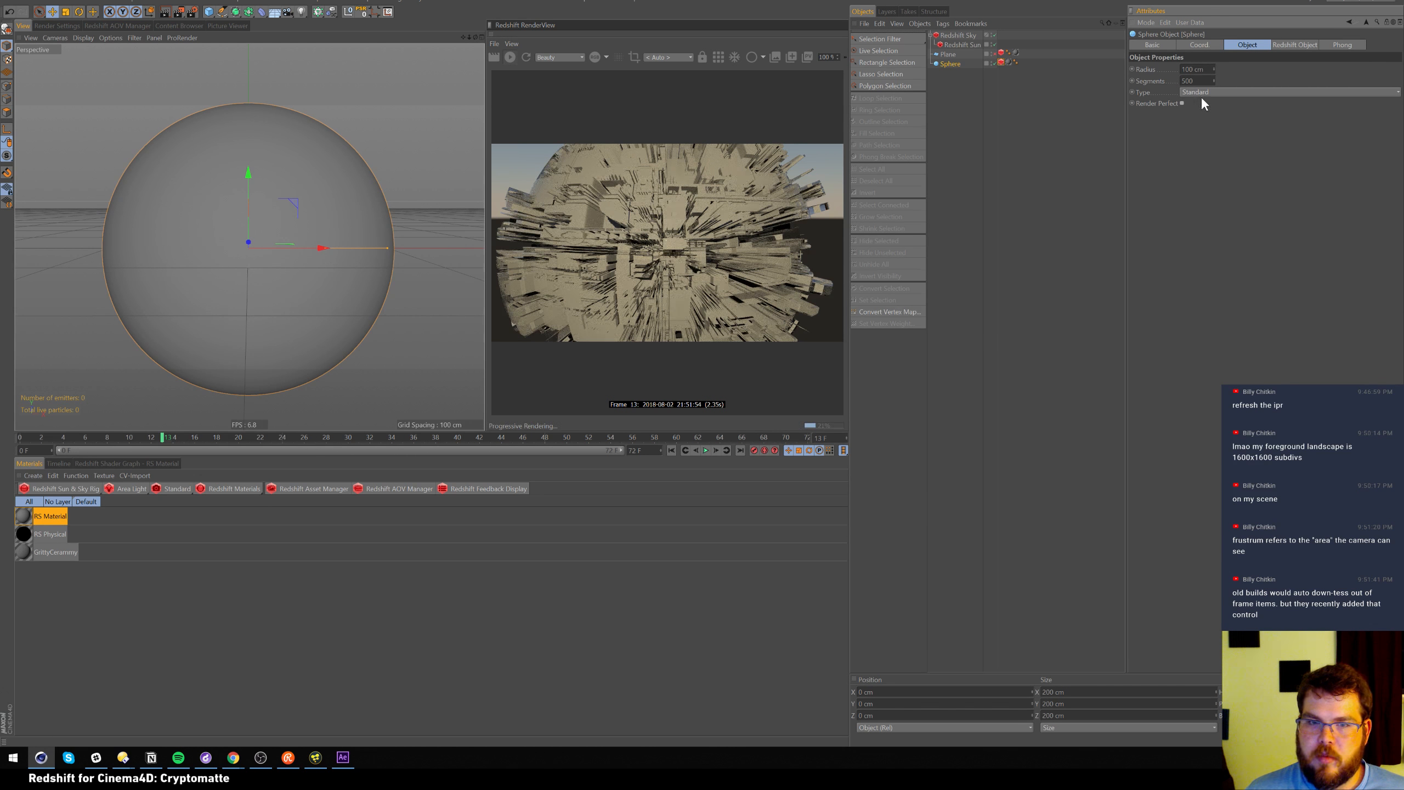
{"action": "key", "text": "shift+Tab"}
{"action": "type", "text": "1000"}
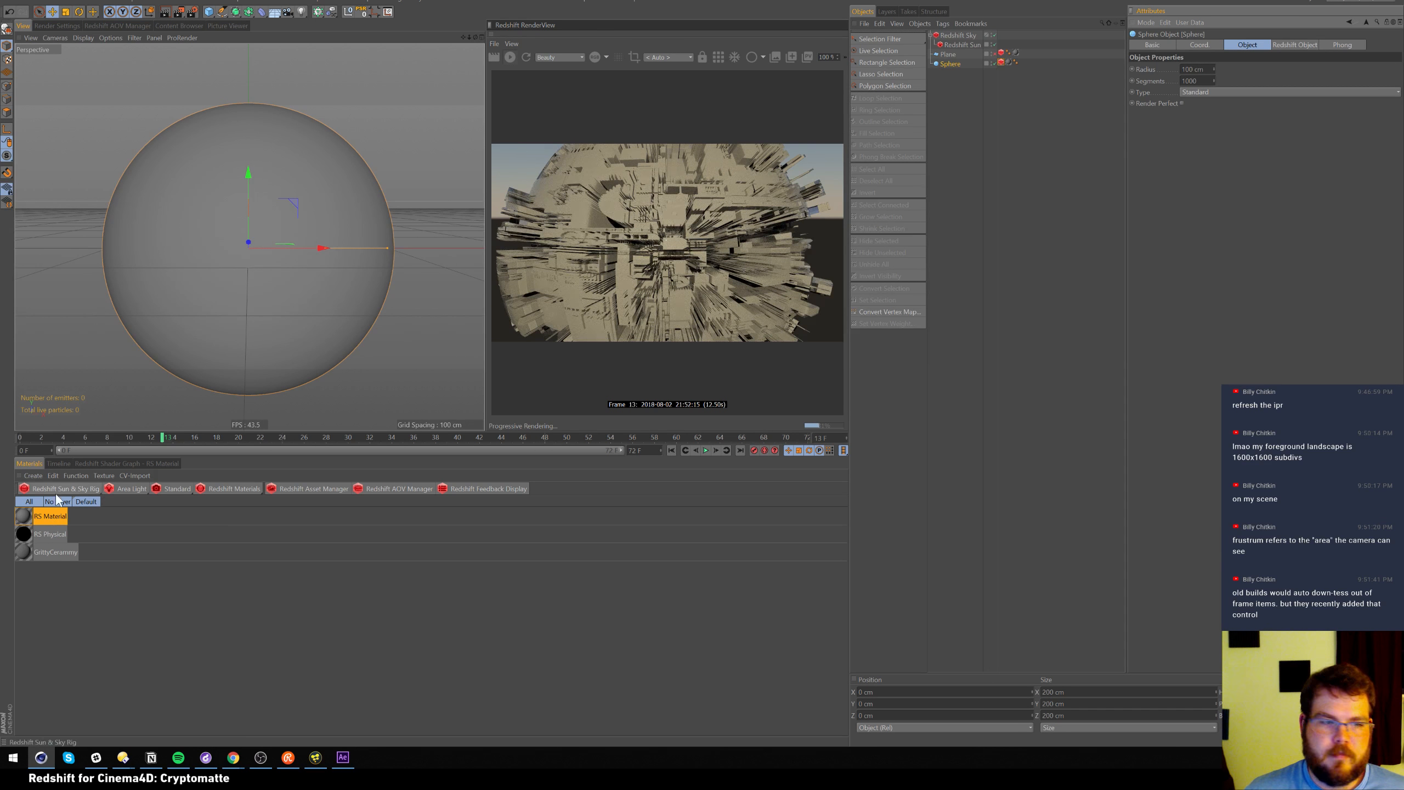
Set the RS Displacement Scale to 5 in the material's shader graph
{"action": "left_click", "coordinate": [50, 515]}
{"action": "left_click", "coordinate": [130, 463]}
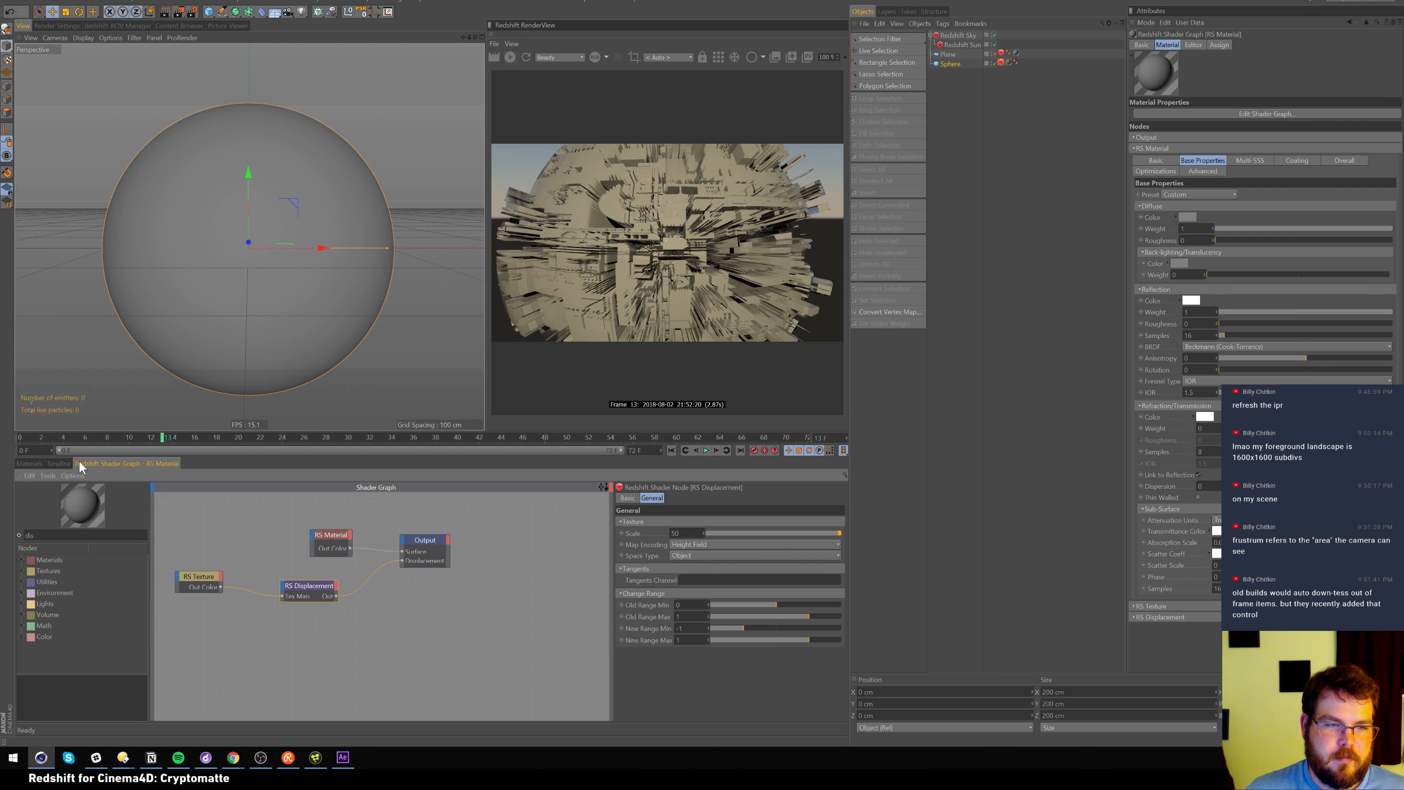
{"action": "left_click", "coordinate": [675, 532]}
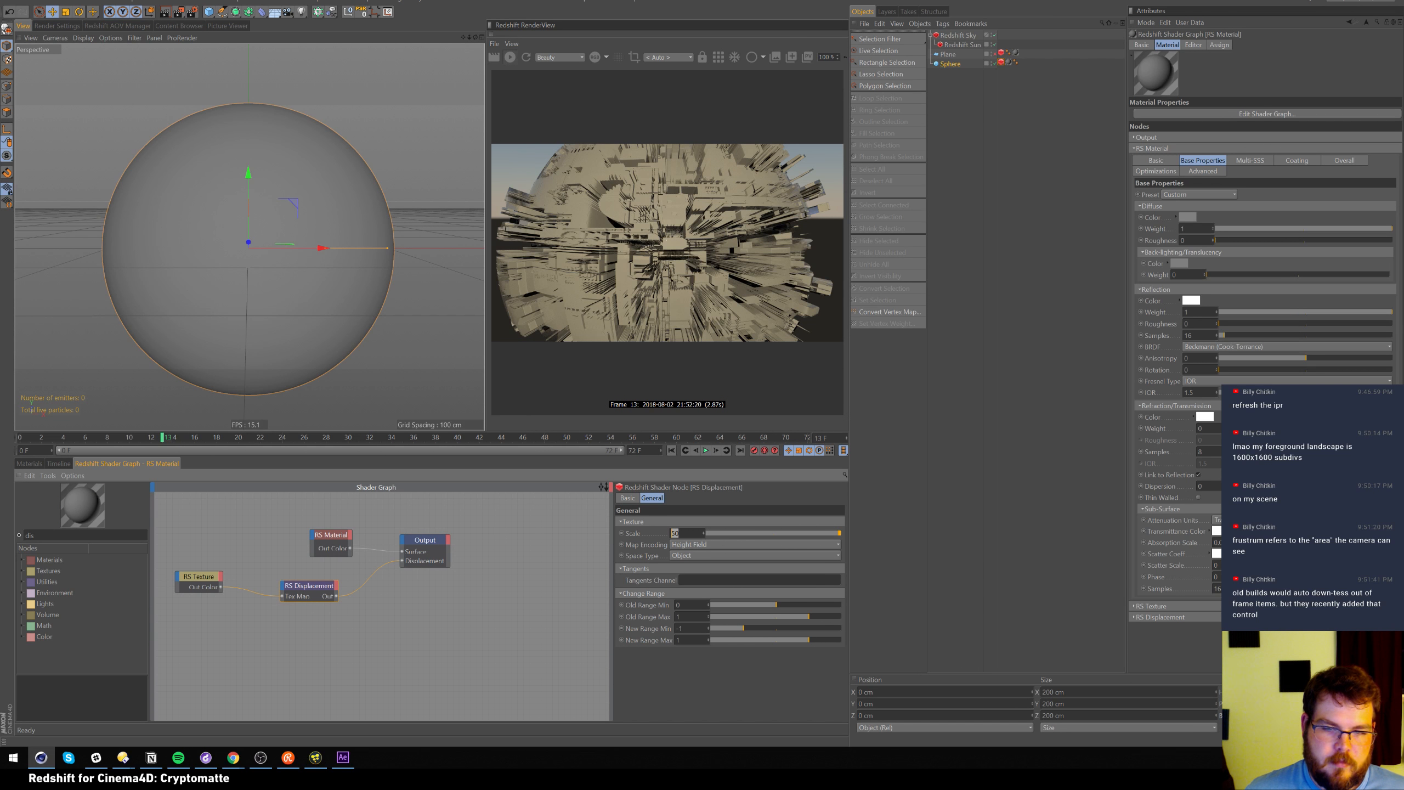
{"action": "type", "text": "5"}
{"action": "key", "text": "Return"}
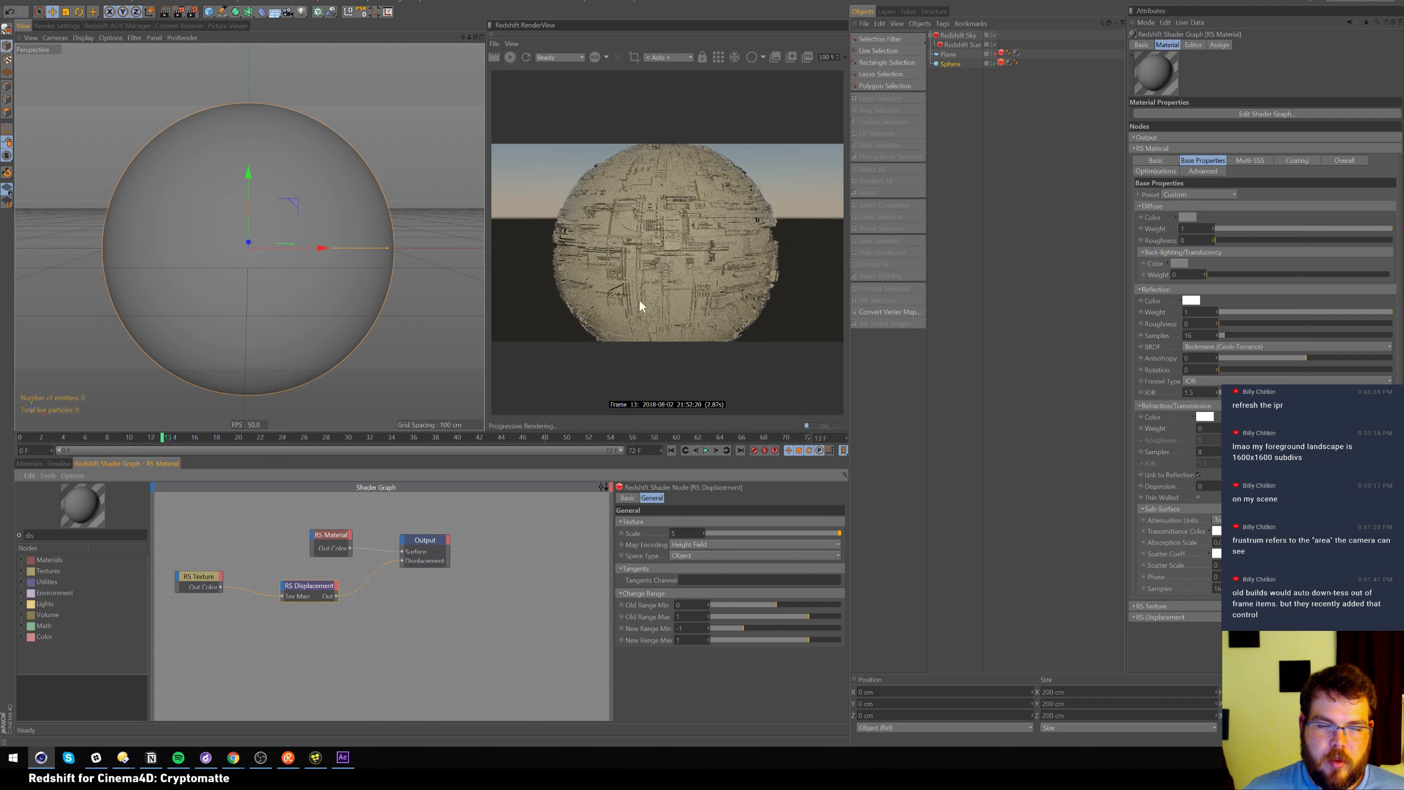
{"action": "scroll", "coordinate": [210, 224], "scroll_direction": "up", "scroll_amount": 3}
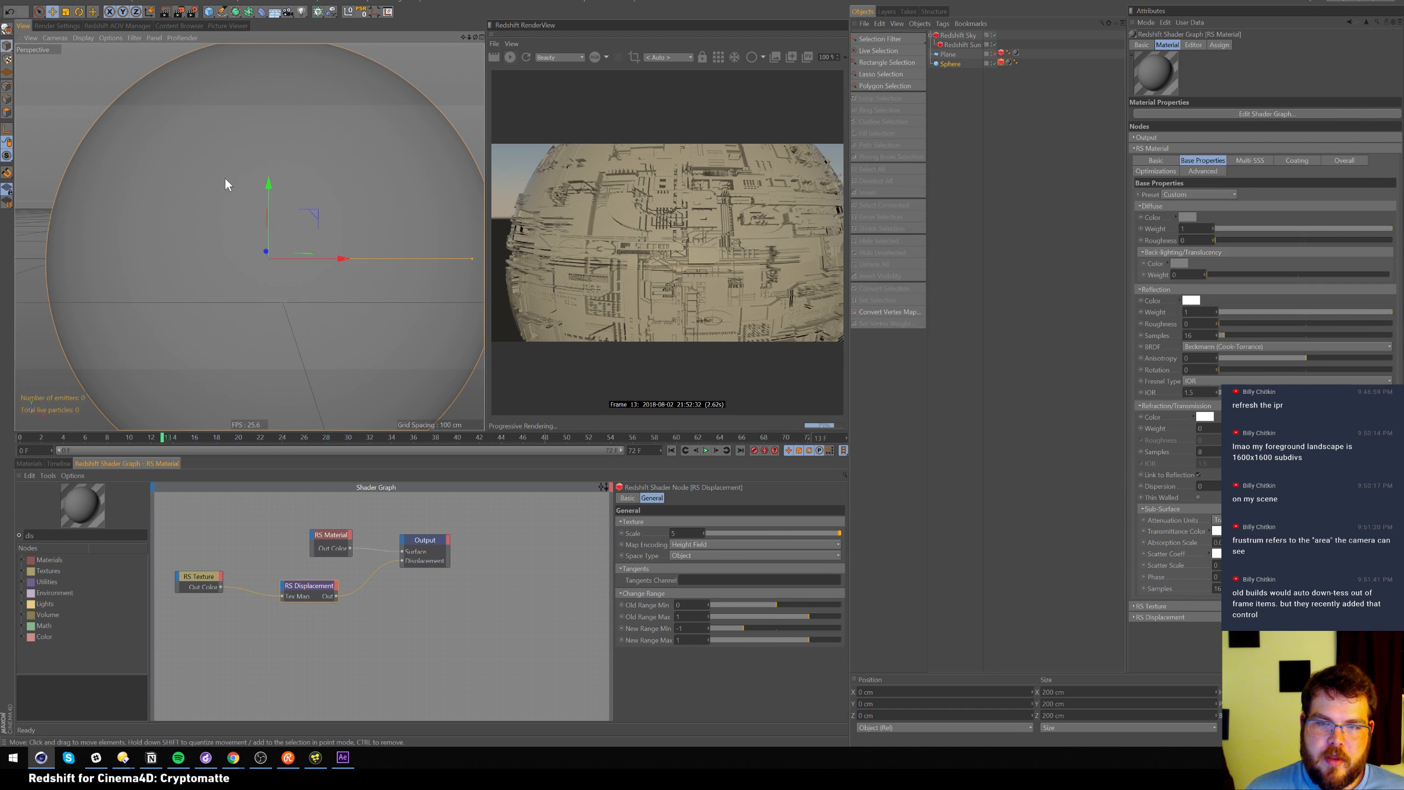
Uncheck Enable Auto Bump Mapping and set the sphere's Minimum Edge Length to 2
{"action": "left_click", "coordinate": [1001, 62]}
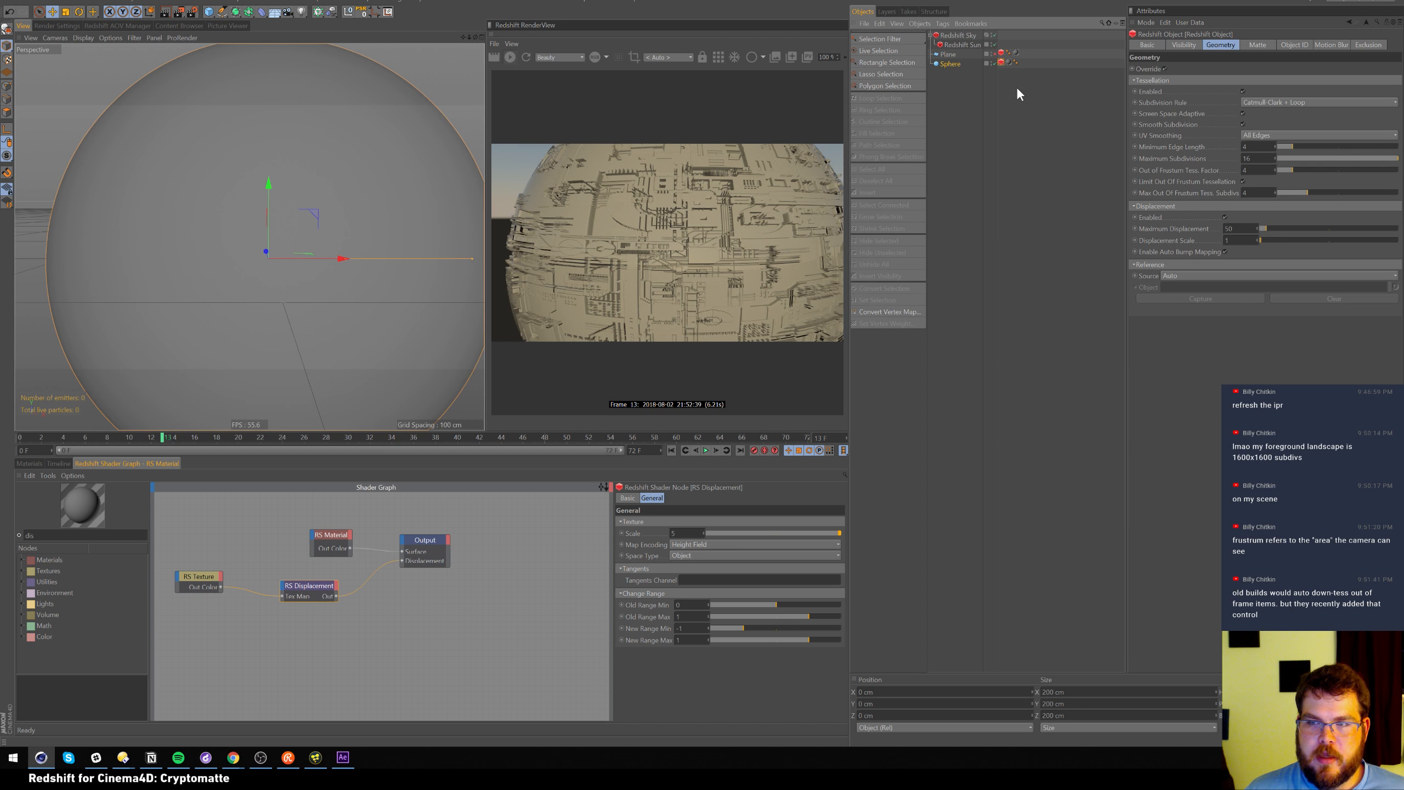
{"action": "left_click", "coordinate": [1225, 251]}
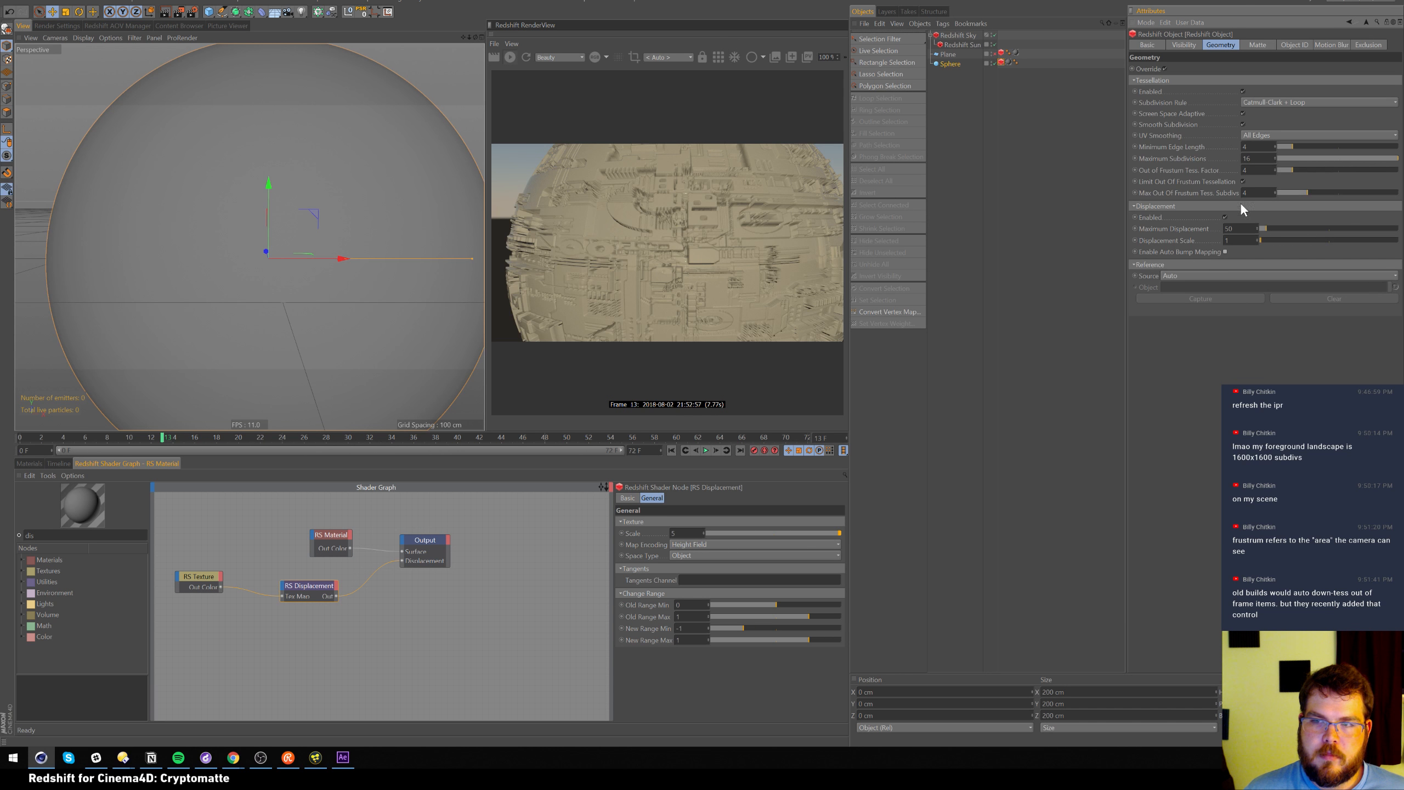
{"action": "left_click", "coordinate": [1257, 228]}
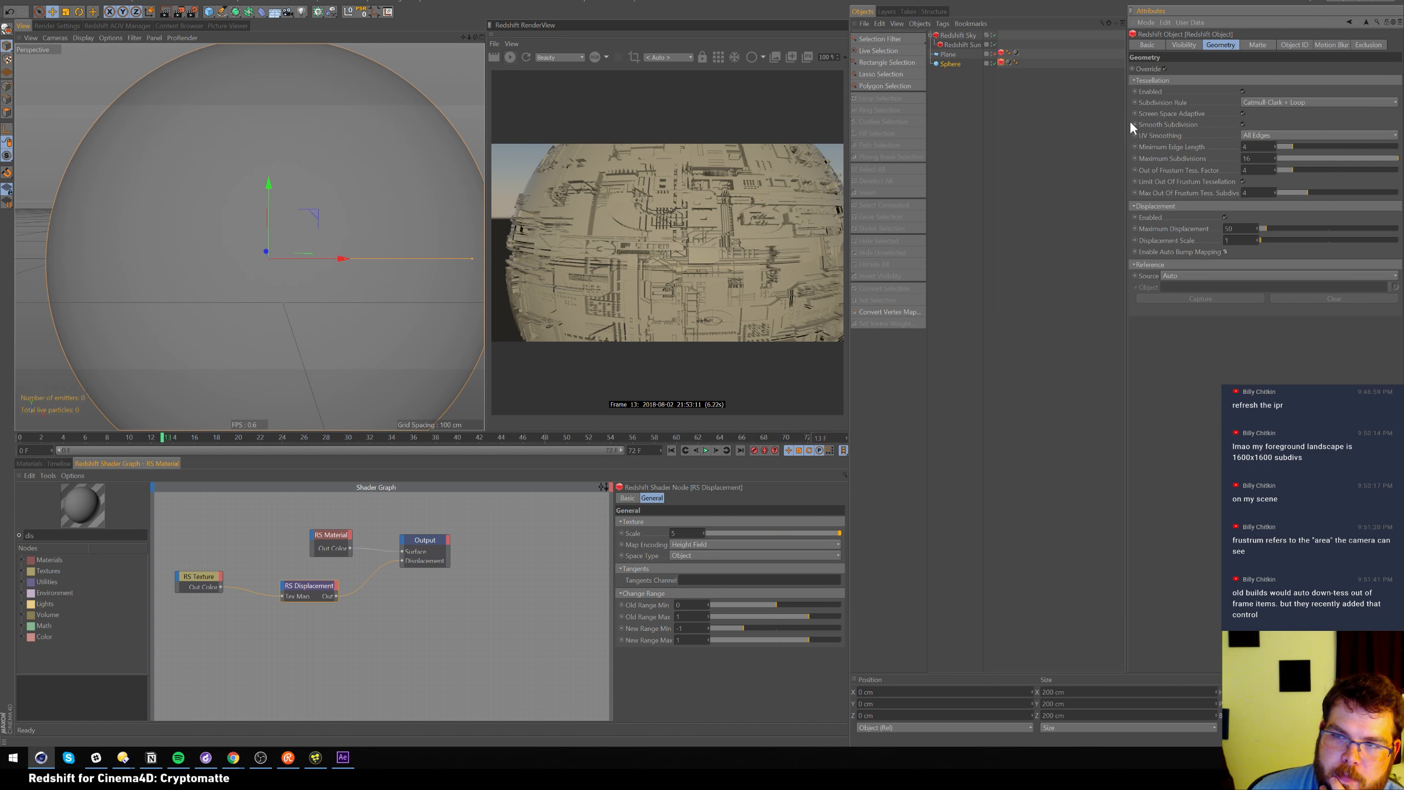
{"action": "left_click", "coordinate": [1246, 147]}
{"action": "type", "text": "2"}
{"action": "key", "text": "Return"}
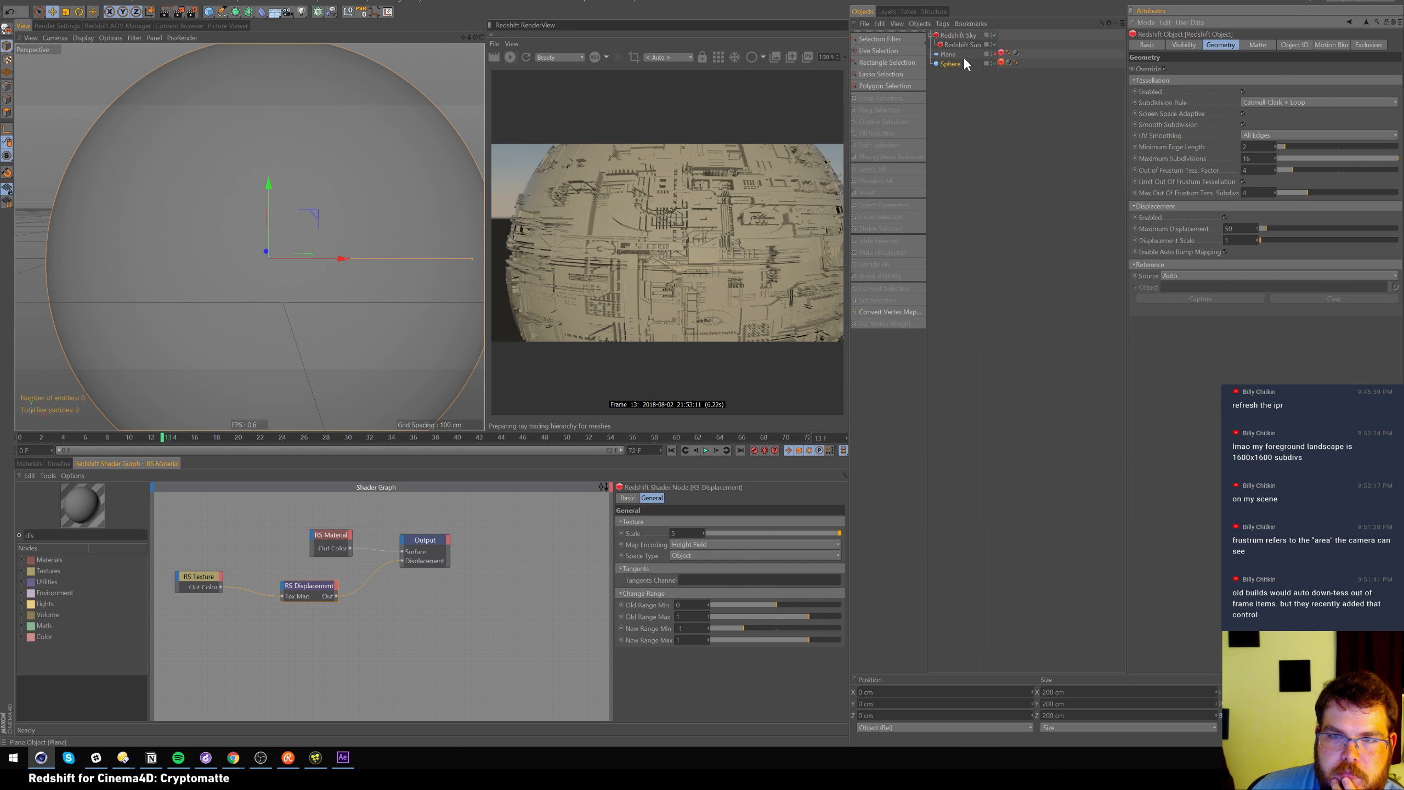
Disable the sphere, re-enable the plane, and pull the view back over it
{"action": "left_click", "coordinate": [993, 63]}
{"action": "left_click", "coordinate": [993, 55]}
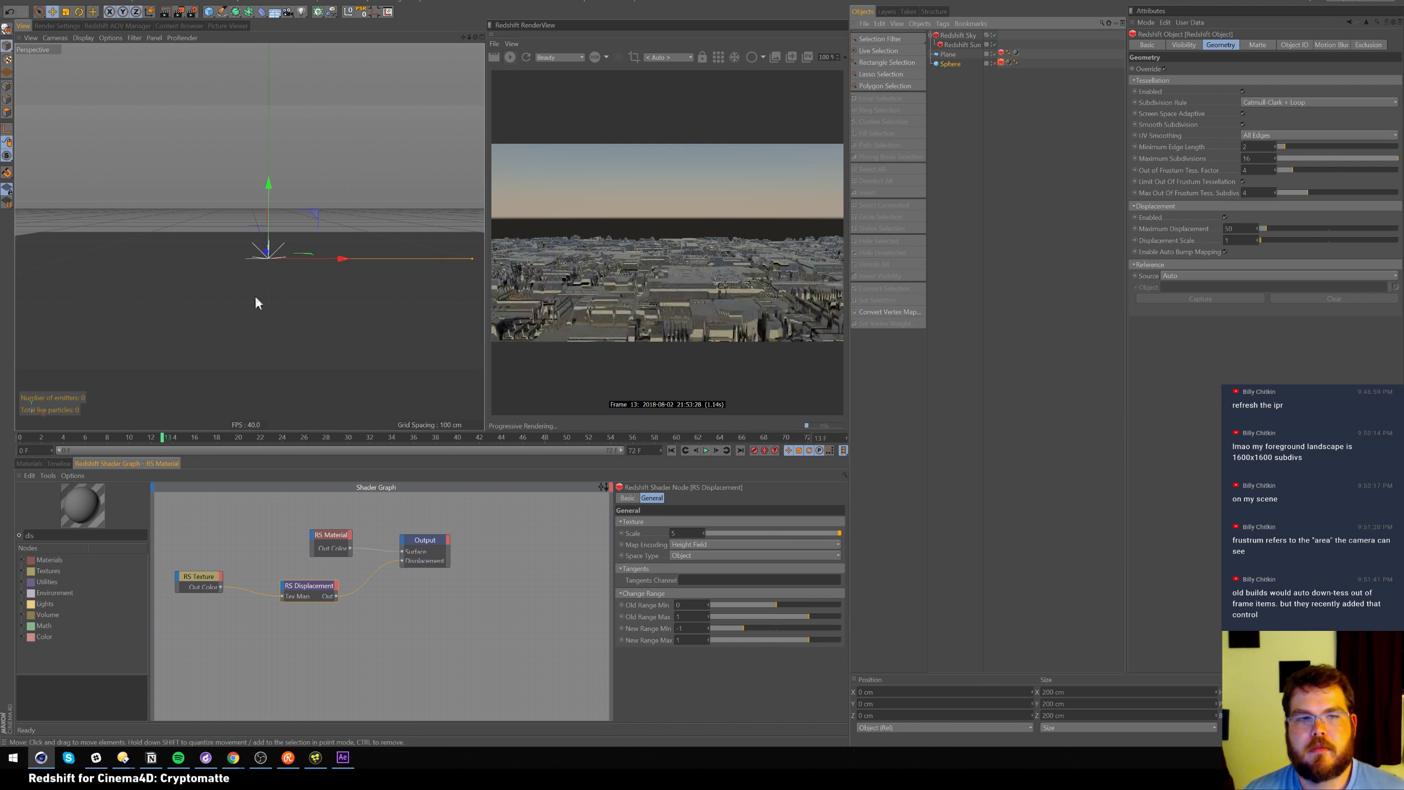
{"action": "middle_click_drag", "start_coordinate": [344, 250], "coordinate": [318, 204], "text": "alt"}
{"action": "left_click_drag", "start_coordinate": [330, 229], "coordinate": [326, 236], "text": "alt"}
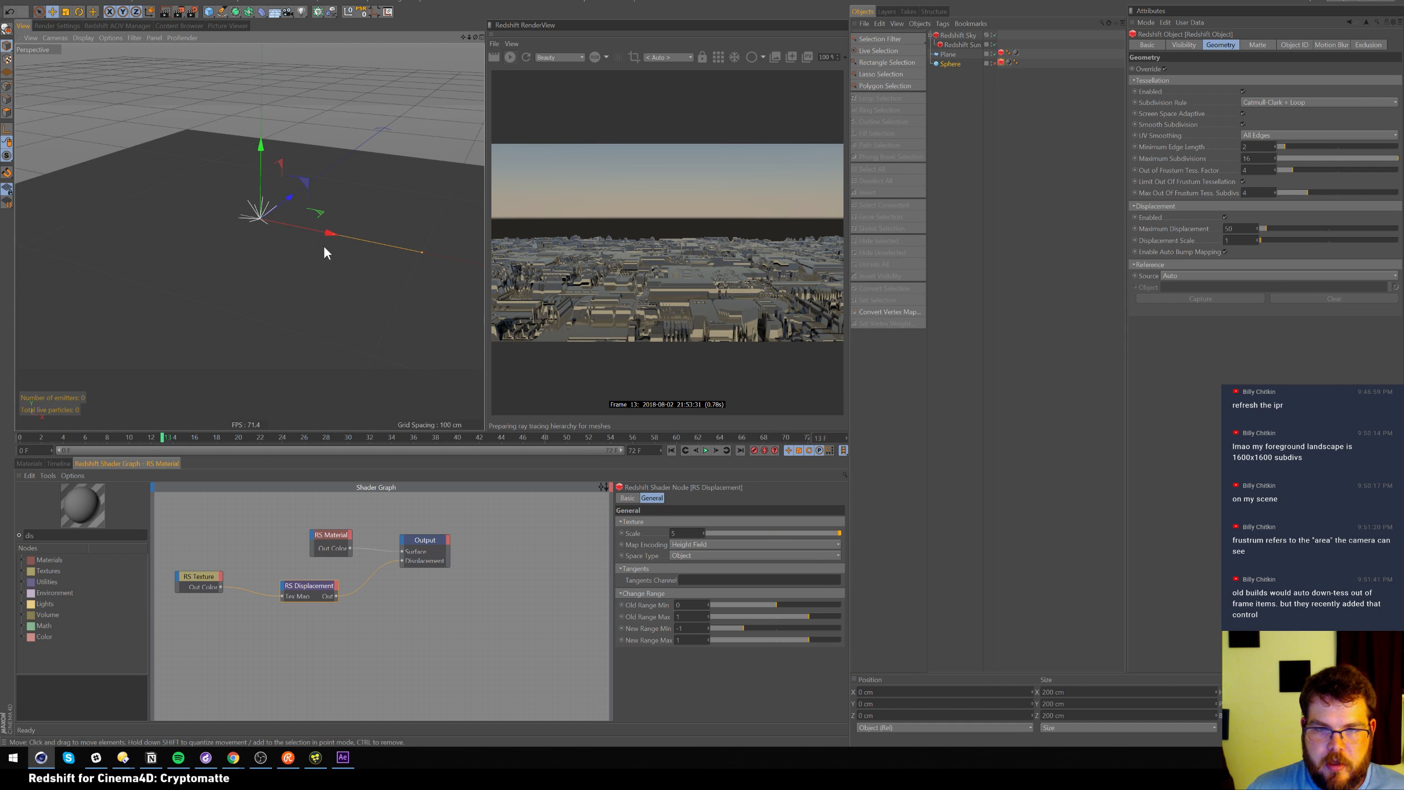
{"action": "right_click_drag", "start_coordinate": [307, 275], "coordinate": [298, 285], "text": "alt"}
{"action": "middle_click_drag", "start_coordinate": [303, 257], "coordinate": [300, 239], "text": "alt"}
{"action": "left_click_drag", "start_coordinate": [301, 243], "coordinate": [345, 282], "text": "alt"}
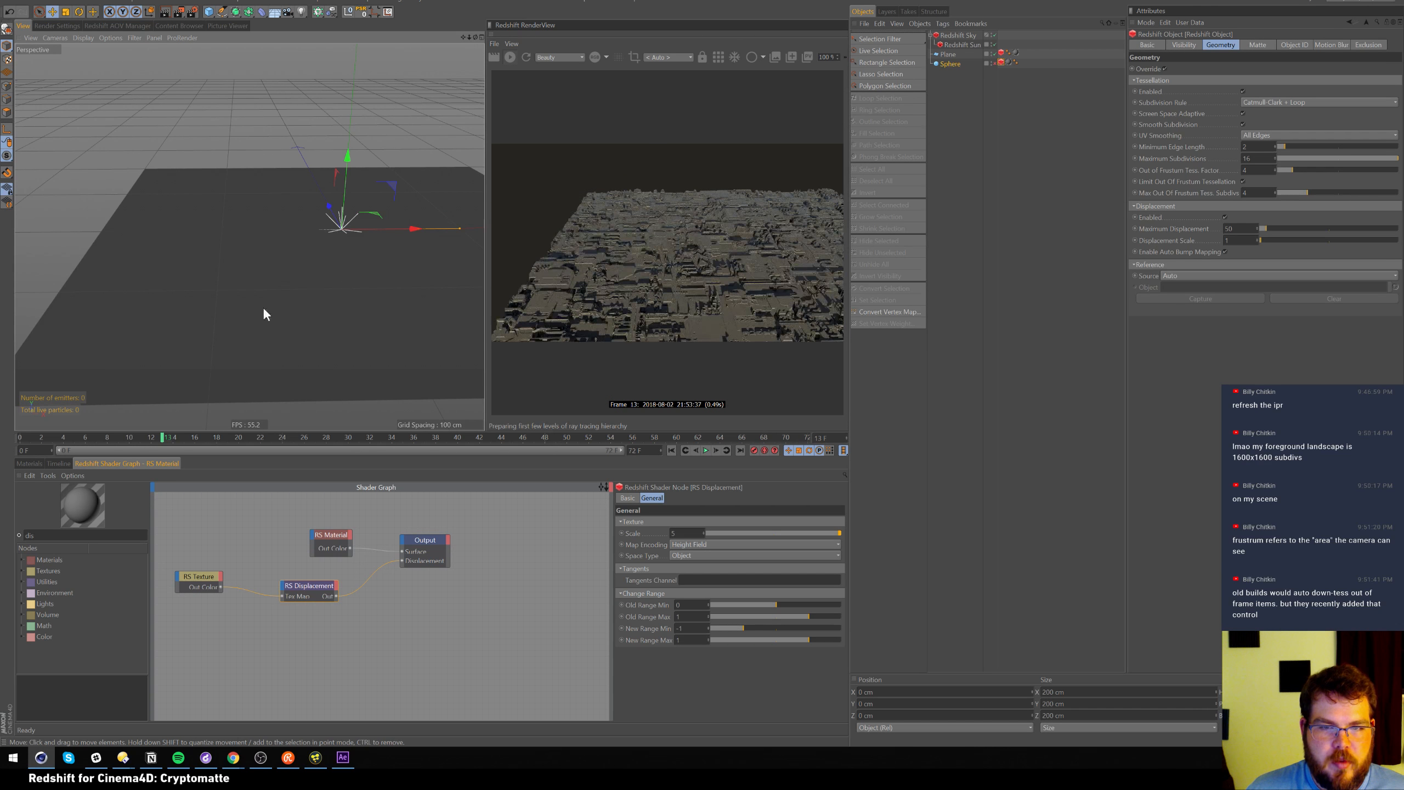
Orbit around the plane to inspect the detailed city render from several angles
{"action": "left_click_drag", "start_coordinate": [240, 308], "coordinate": [287, 195], "text": "alt"}
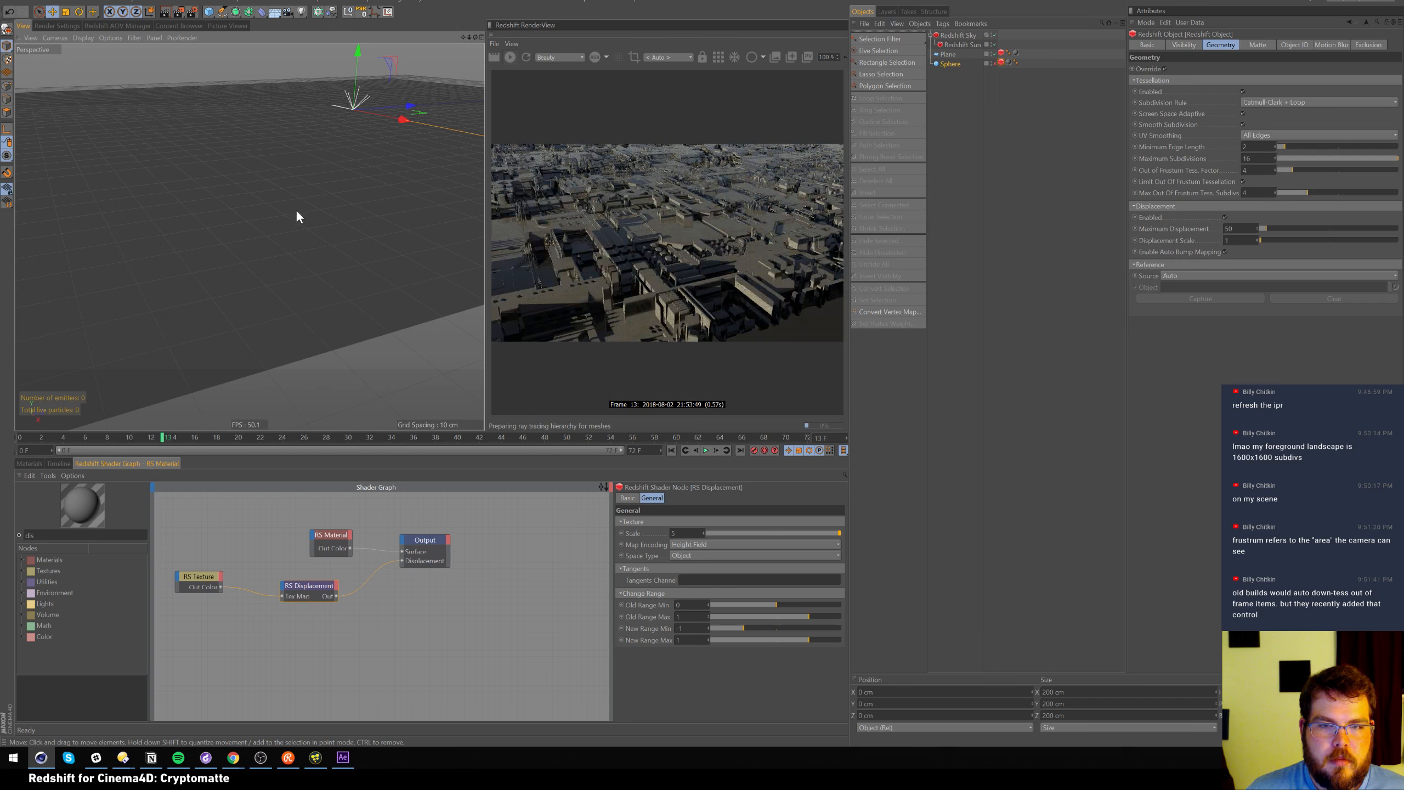
{"action": "left_click_drag", "start_coordinate": [295, 226], "coordinate": [349, 239], "text": "alt"}
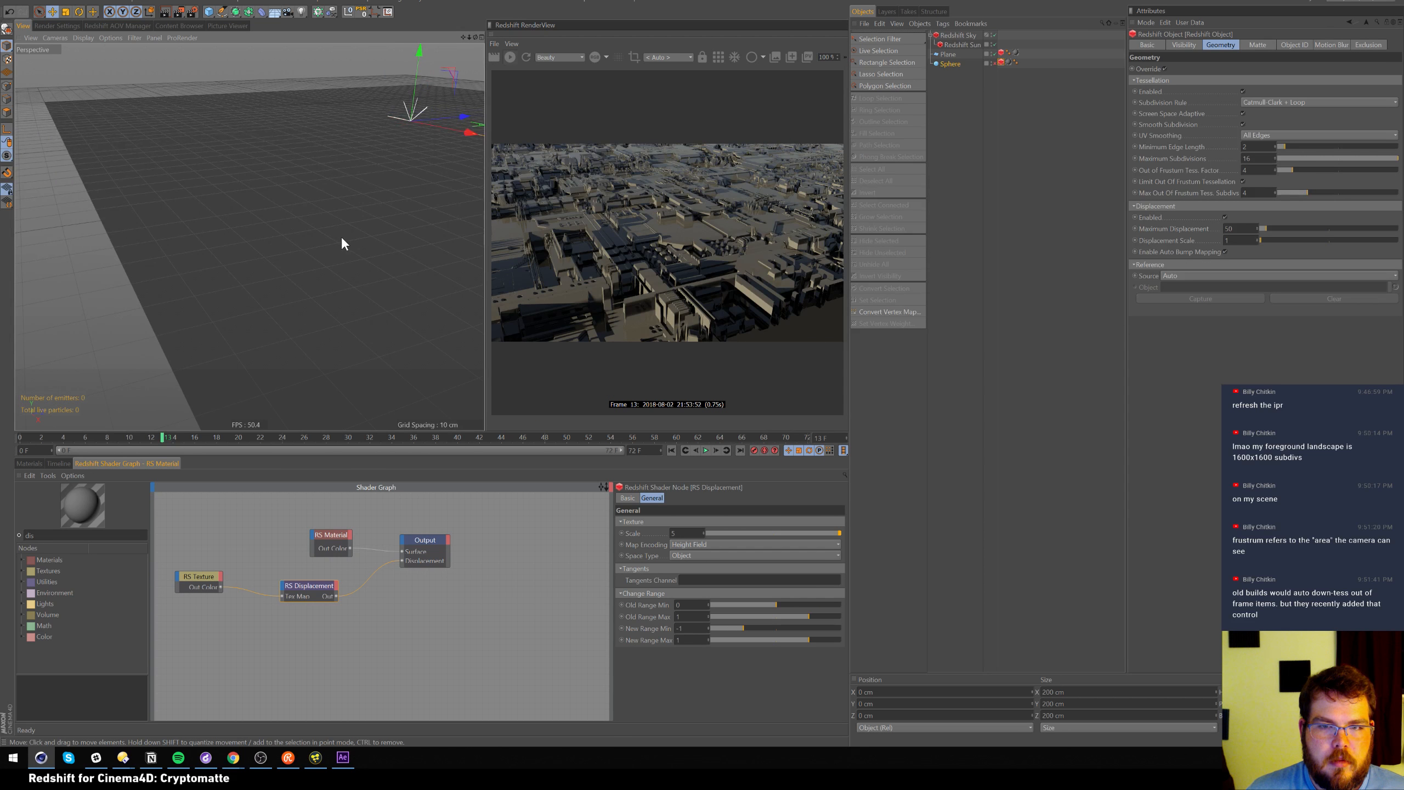
{"action": "left_click_drag", "start_coordinate": [320, 239], "coordinate": [310, 228], "text": "alt"}
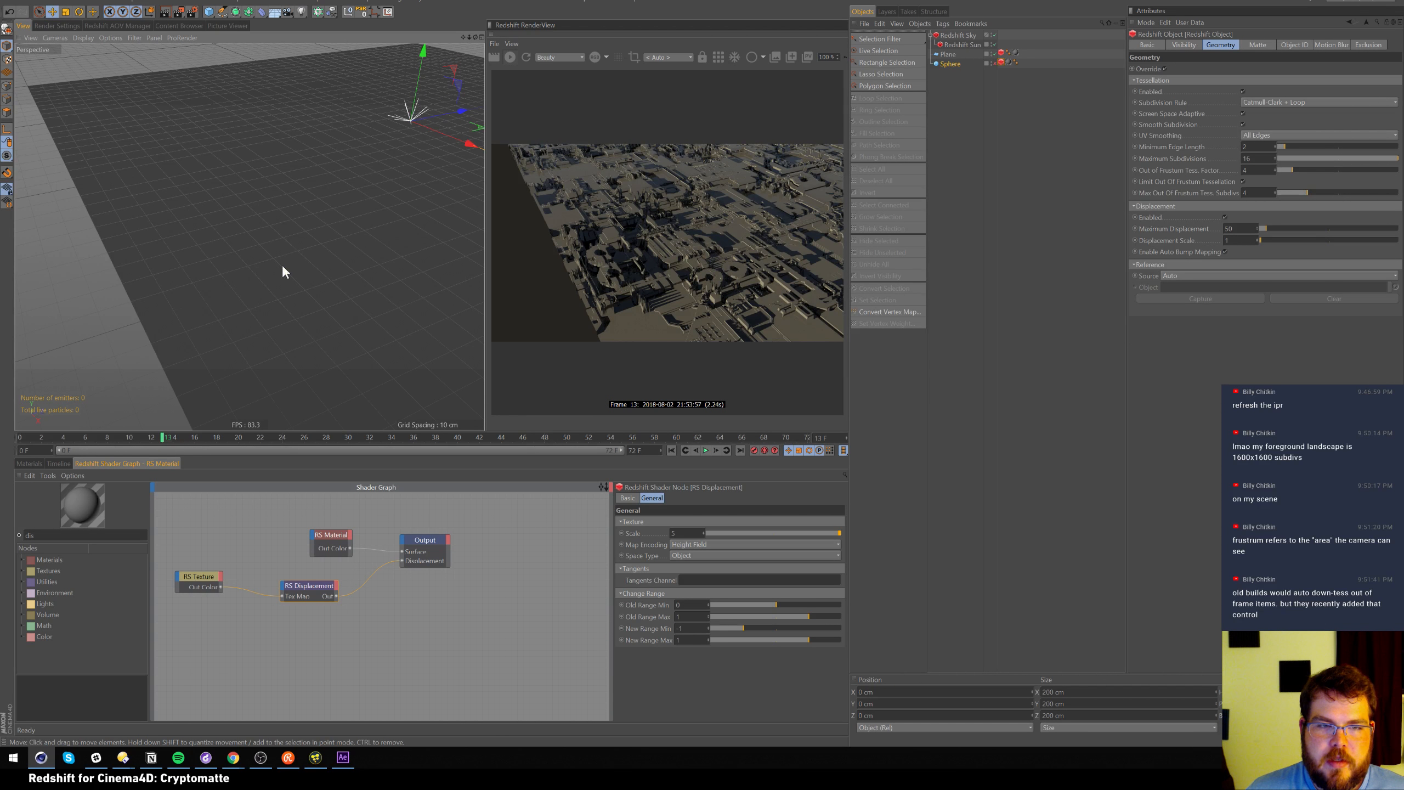
{"action": "left_click_drag", "start_coordinate": [285, 258], "coordinate": [315, 253], "text": "alt"}
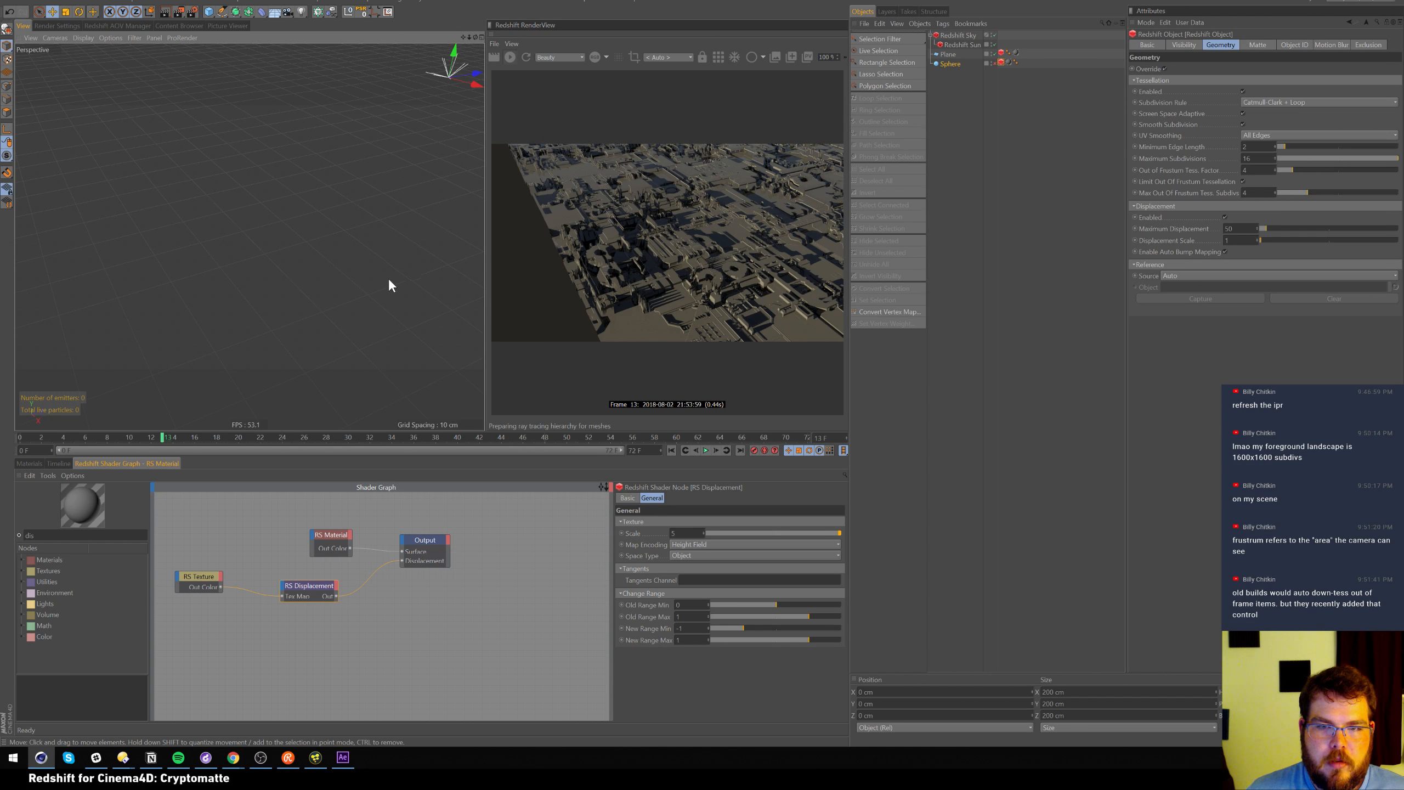
{"action": "left_click_drag", "start_coordinate": [395, 288], "coordinate": [377, 275], "text": "alt"}
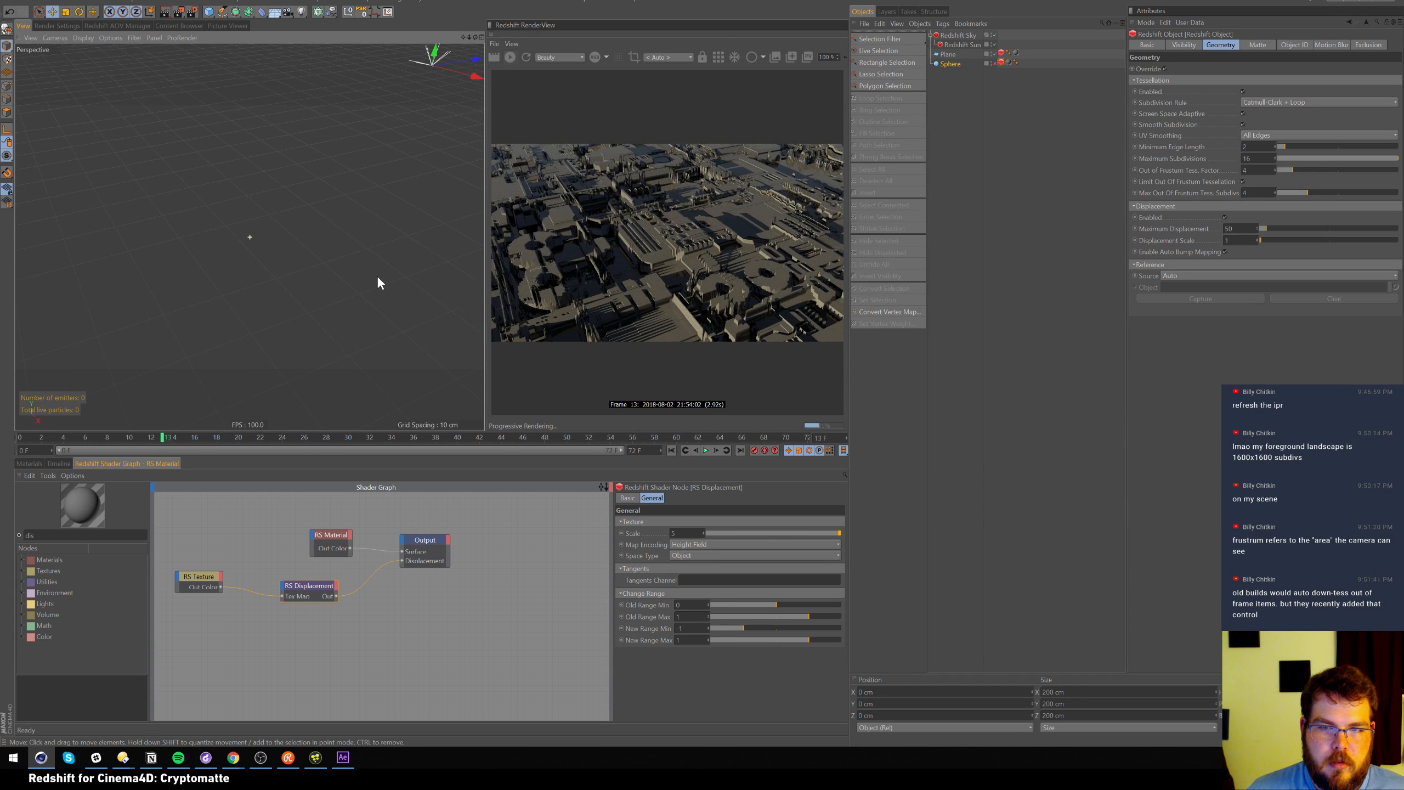
{"action": "right_click", "coordinate": [352, 289]}
{"action": "left_click", "coordinate": [1023, 206]}
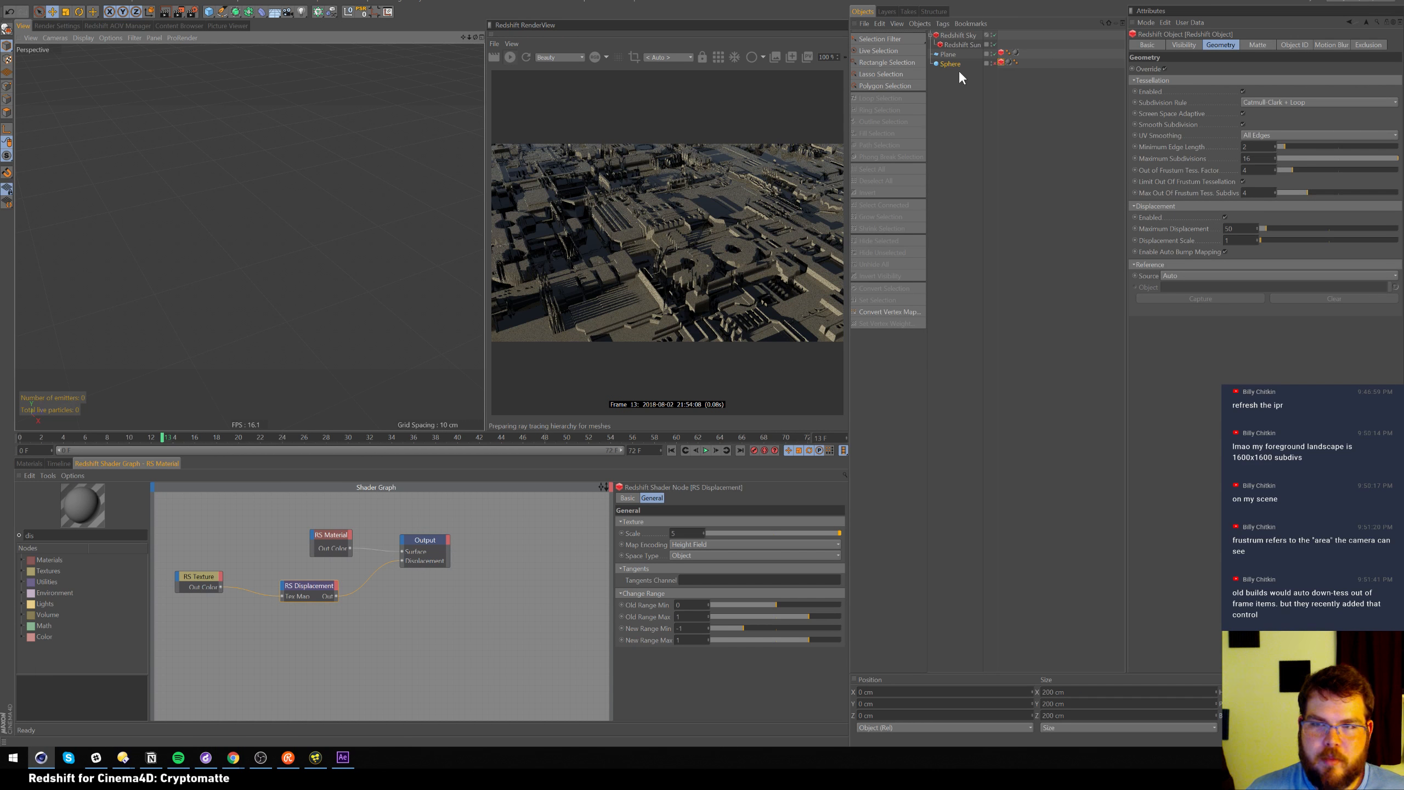
Give the plane 500 width segments, keeping 500 height segments
{"action": "left_click", "coordinate": [955, 55]}
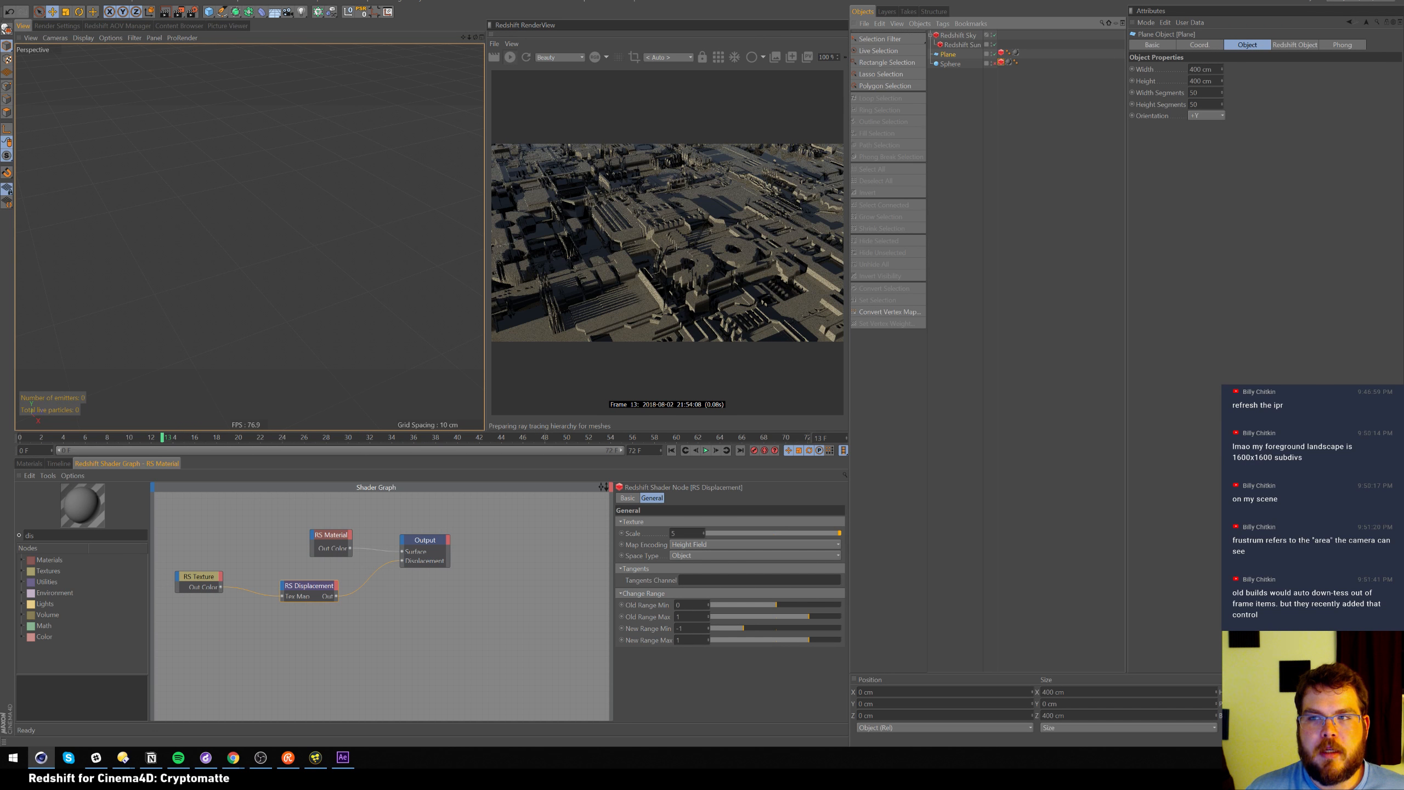
{"action": "left_click", "coordinate": [1199, 93]}
{"action": "type", "text": "0"}
{"action": "key", "text": "Tab"}
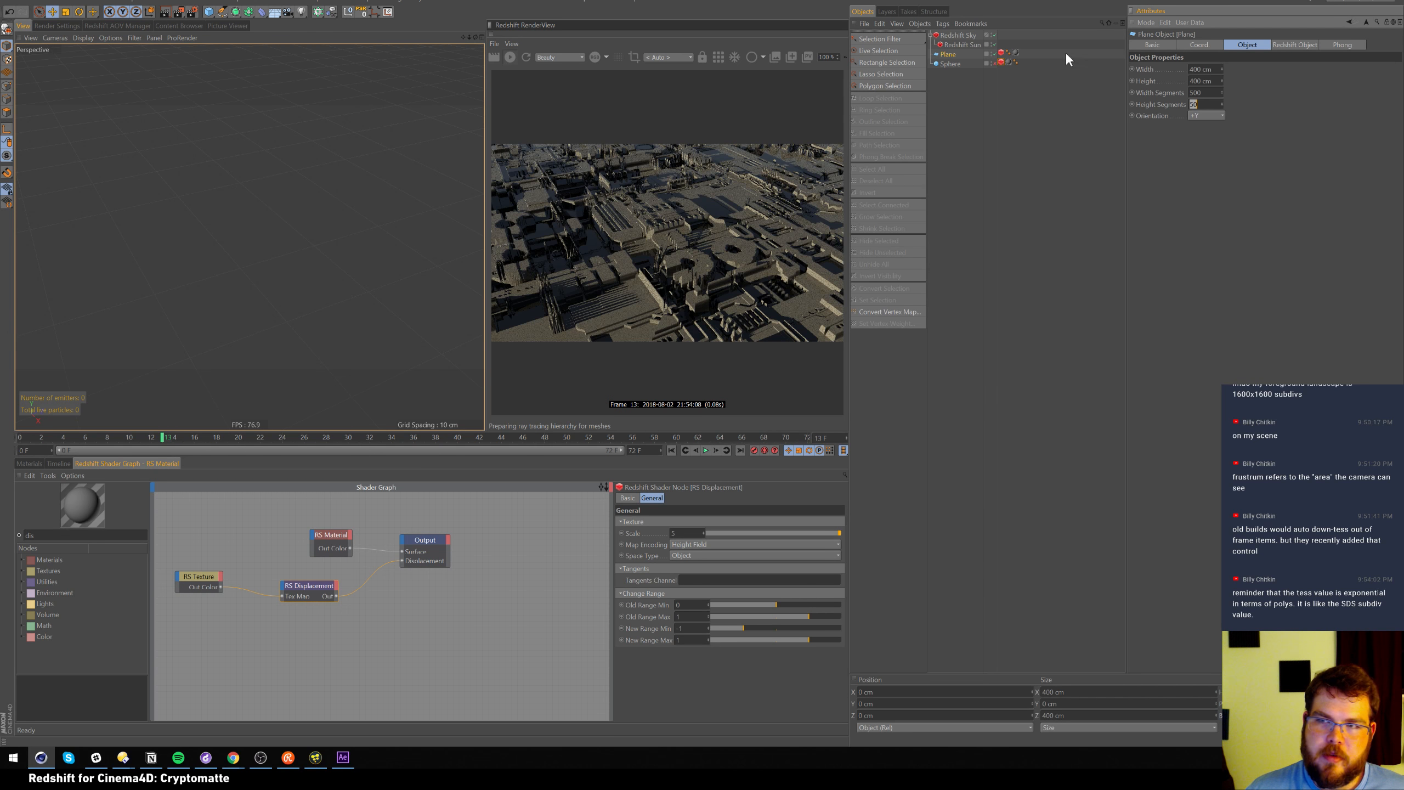
{"action": "left_click", "coordinate": [1124, 79]}
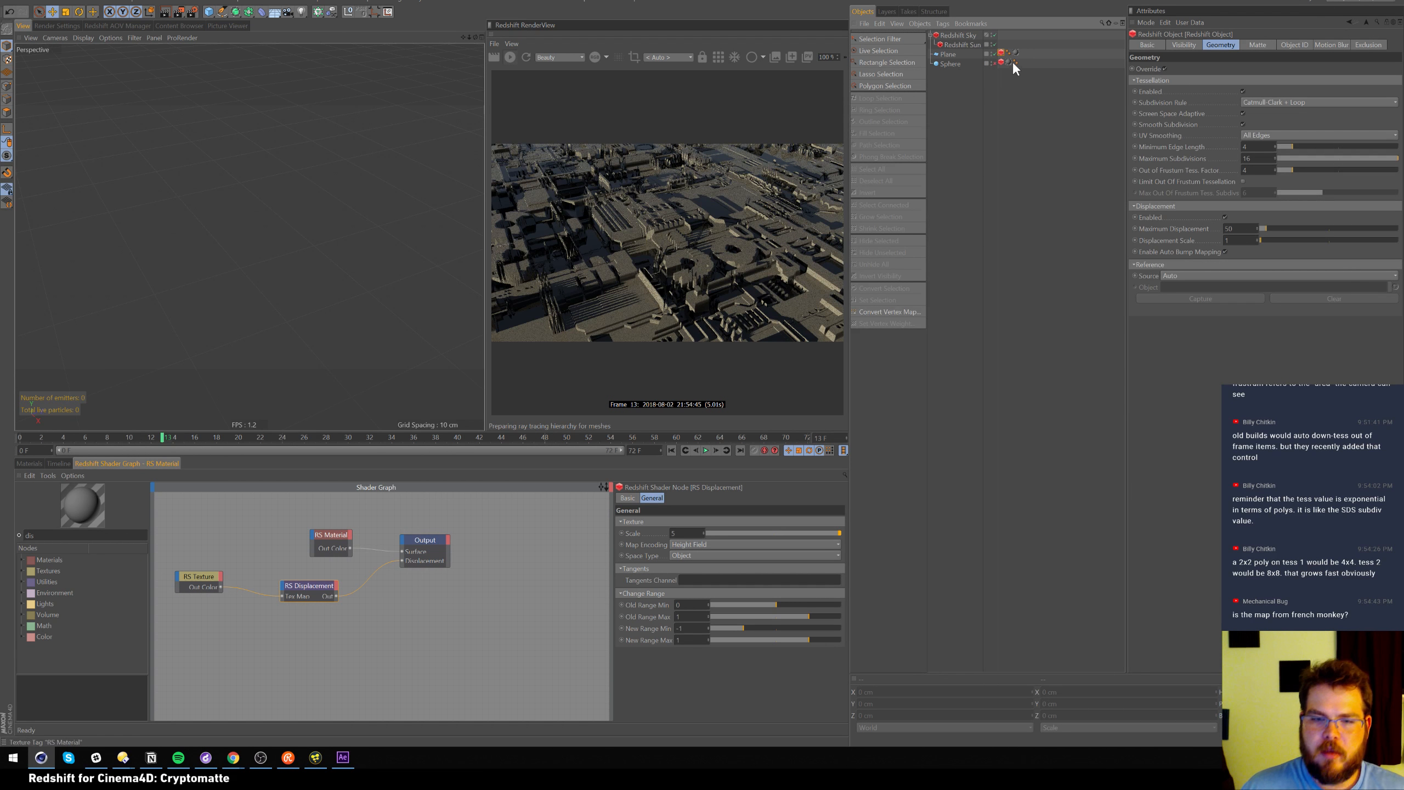
Change the plane's Width from 400 cm to 50 cm
{"action": "left_click", "coordinate": [947, 54]}
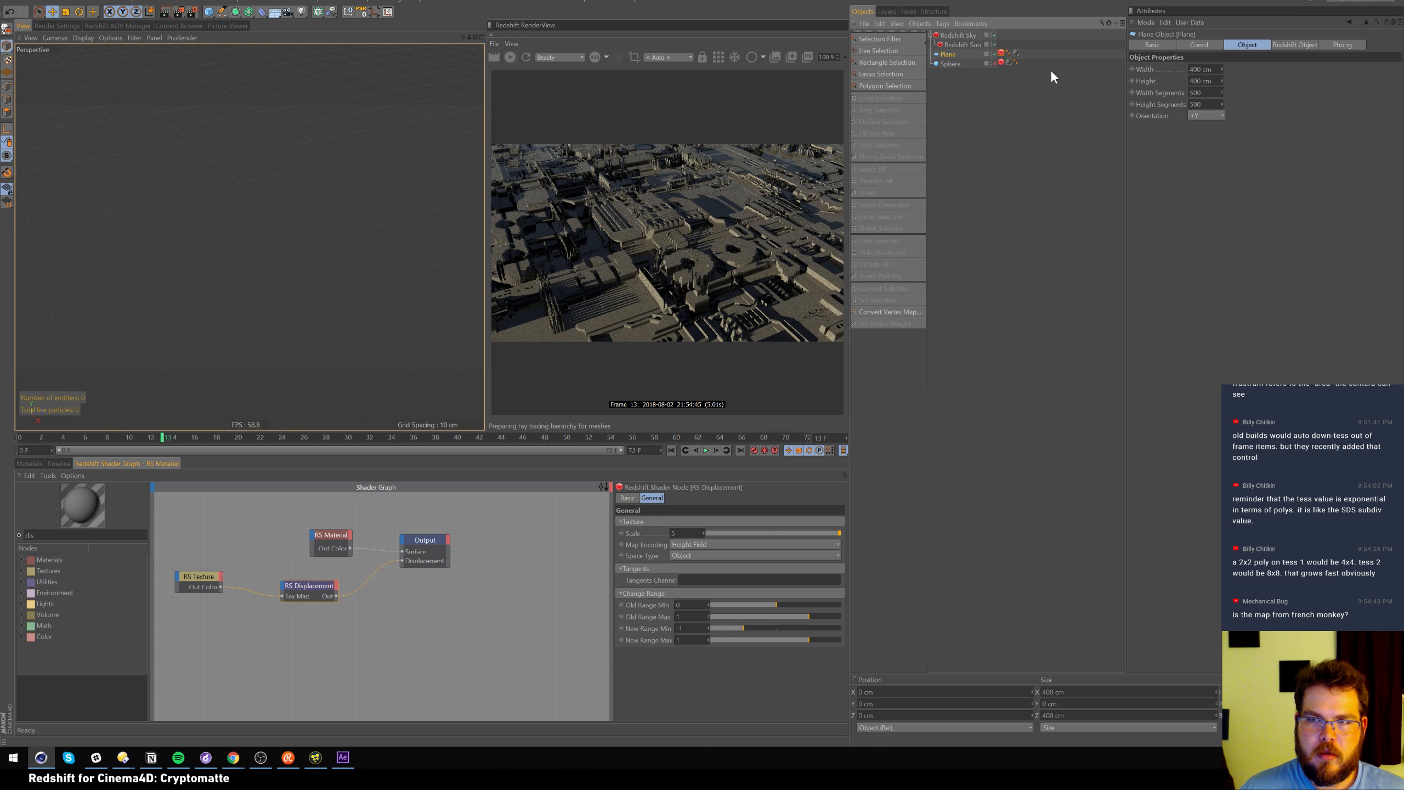
{"action": "left_click_drag", "start_coordinate": [1213, 70], "coordinate": [992, 3]}
{"action": "type", "text": "50"}
{"action": "key", "text": "Tab"}
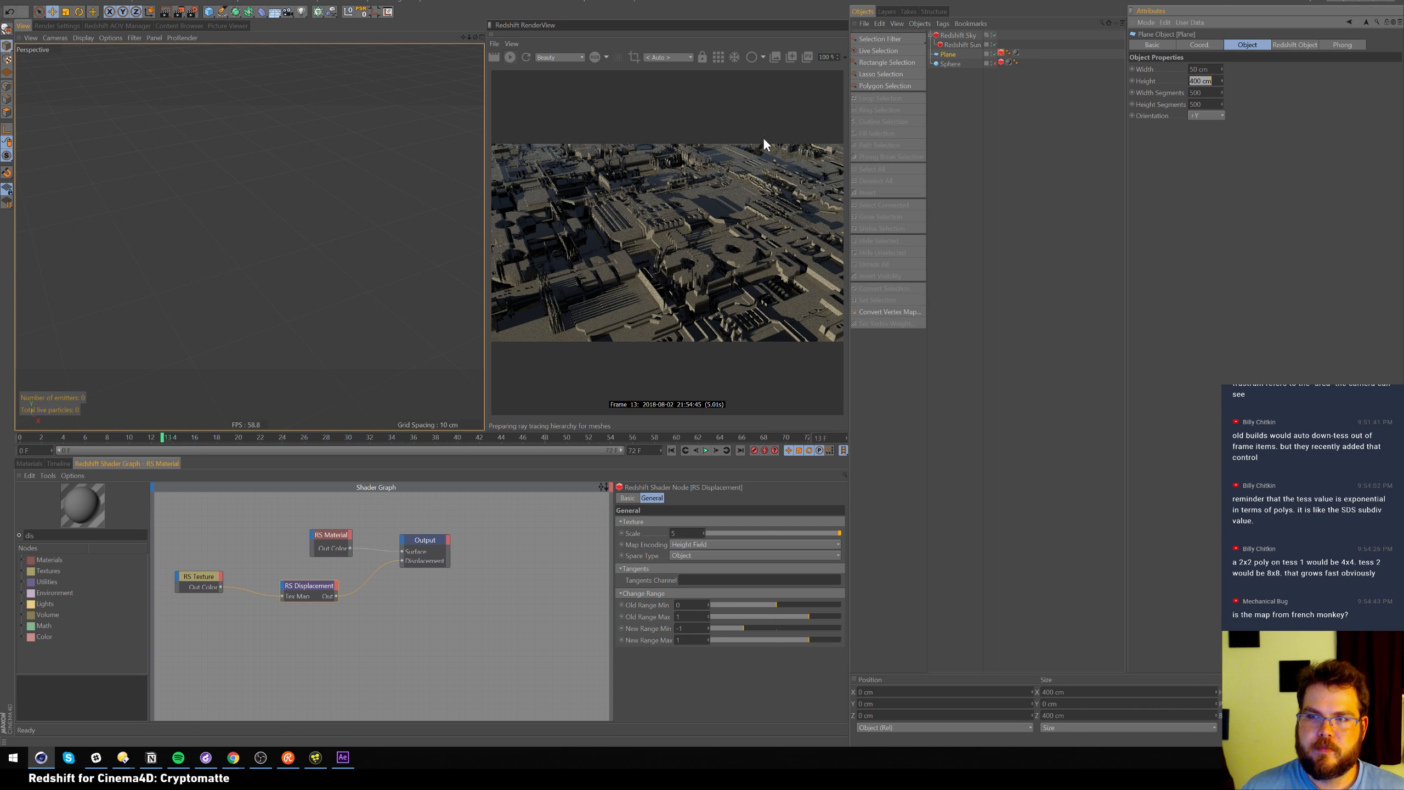
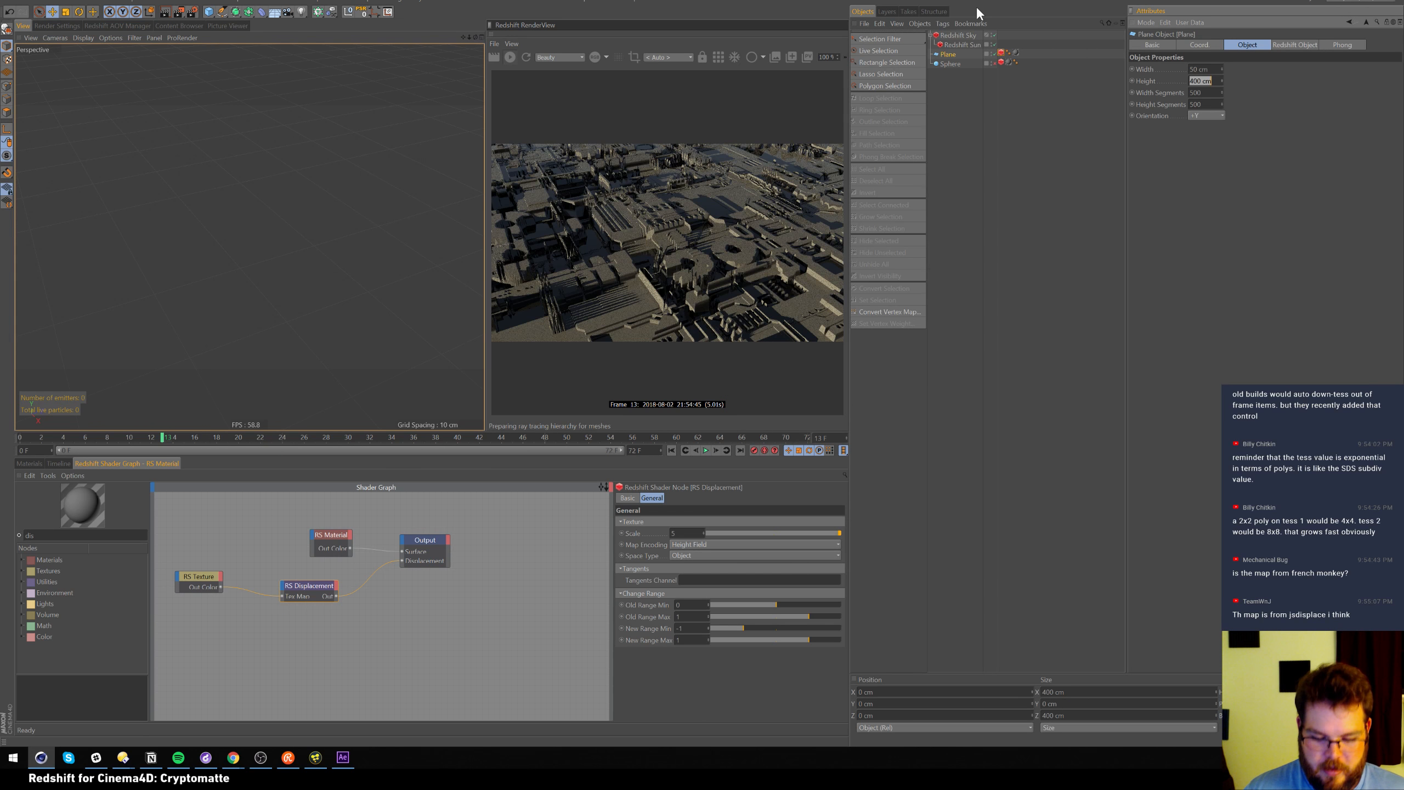
Force-quit the frozen Cinema 4D and After Effects from Task Manager, then close it
{"action": "key", "text": "ctrl+alt+Delete"}
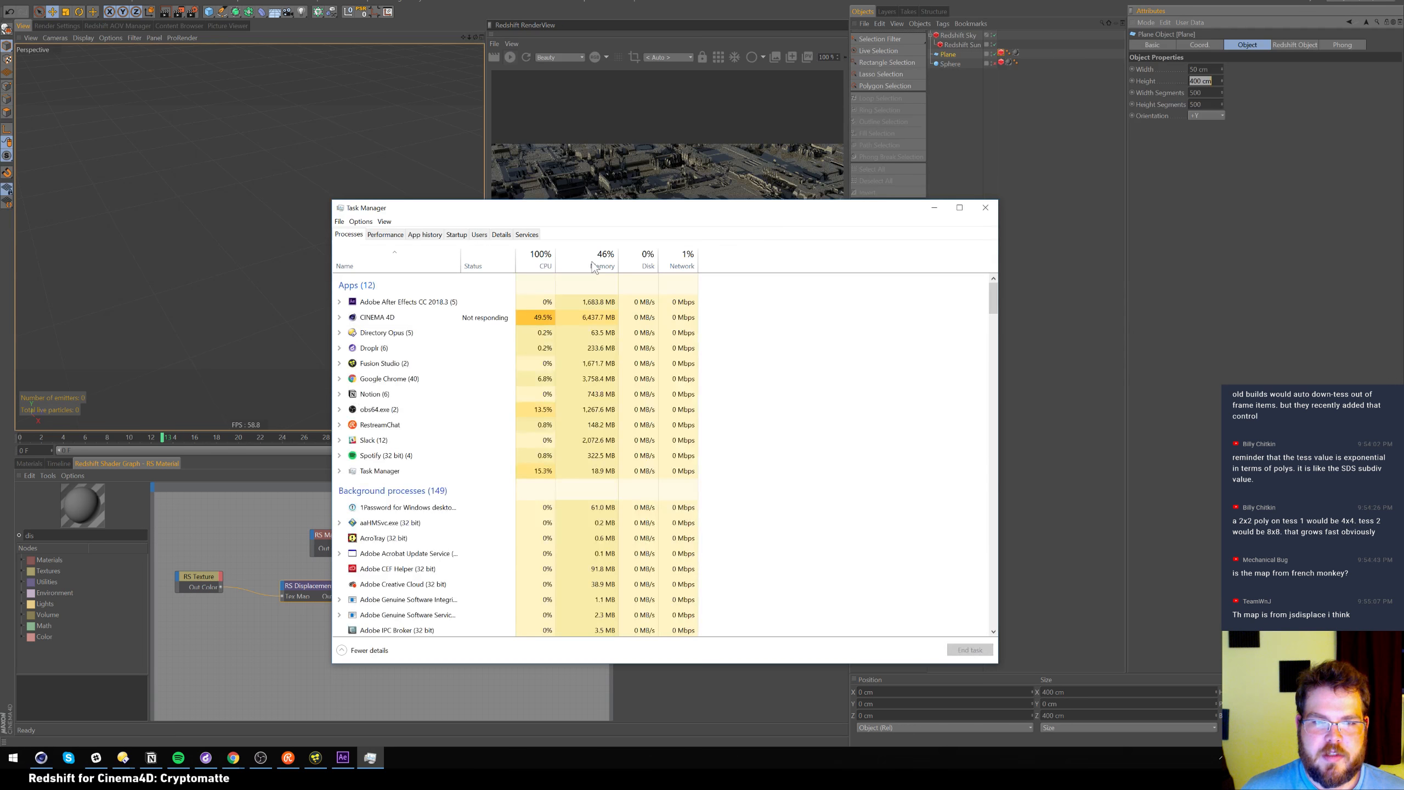
{"action": "left_click", "coordinate": [481, 317]}
{"action": "left_click", "coordinate": [977, 651]}
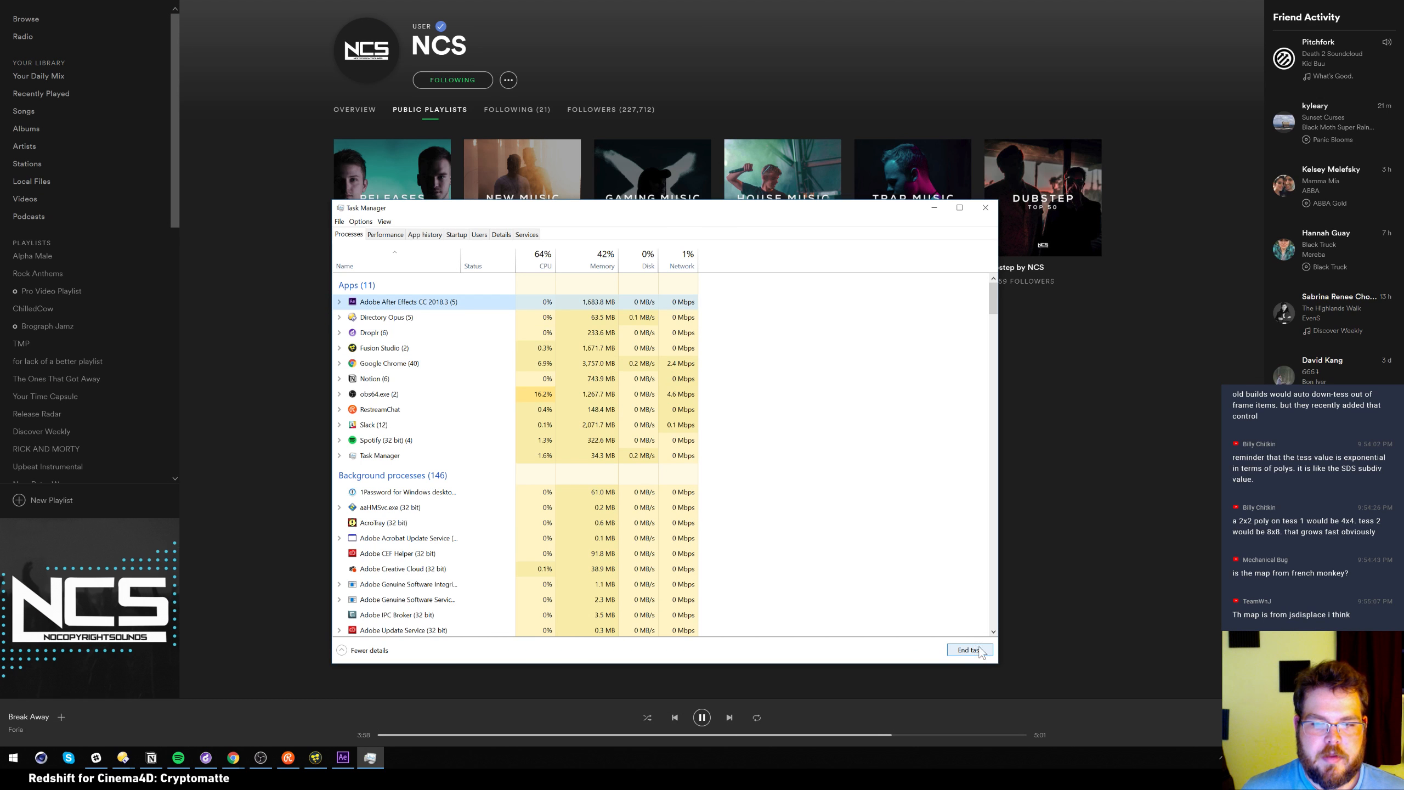
{"action": "left_click", "coordinate": [969, 650]}
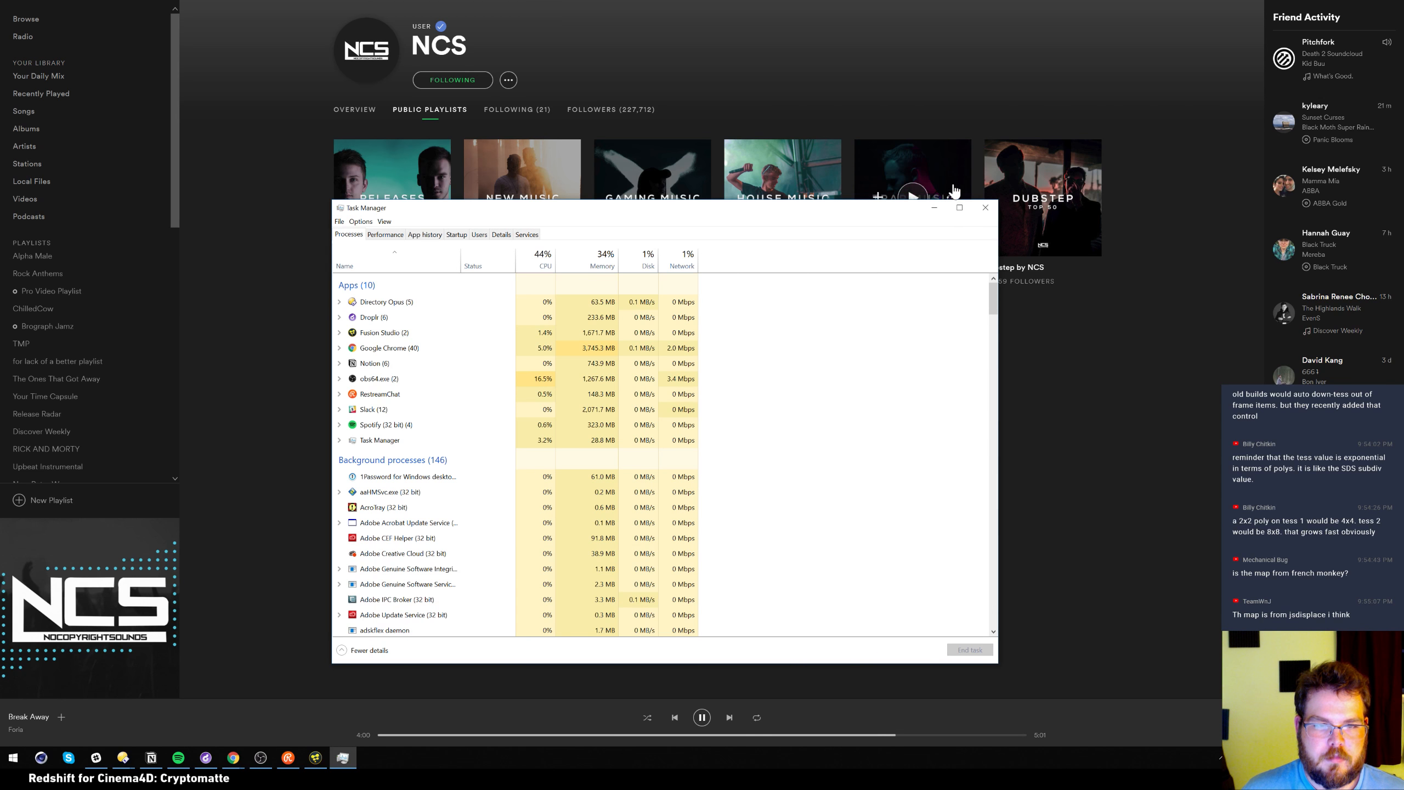
{"action": "left_click", "coordinate": [985, 207]}
{"action": "left_click", "coordinate": [41, 758]}
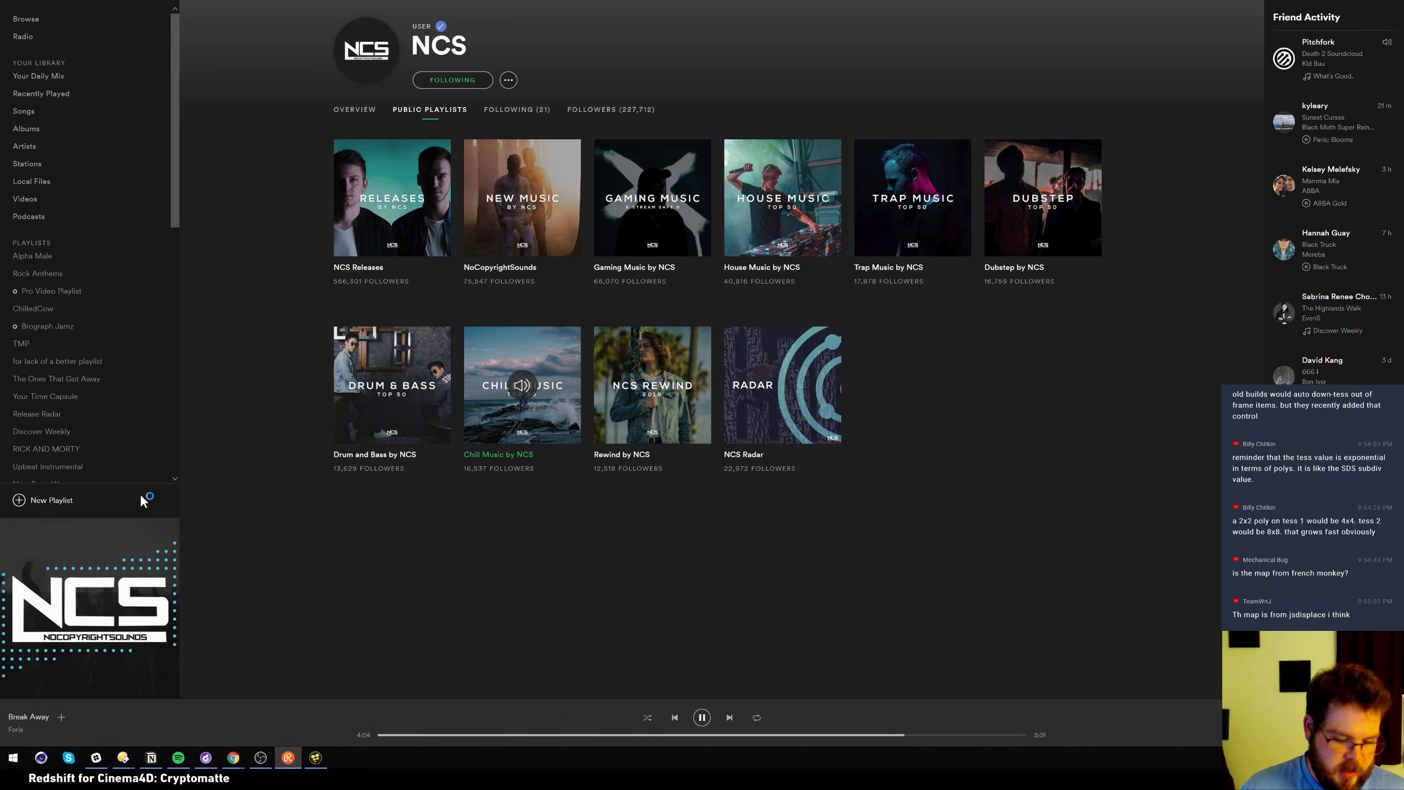
Launch JSplacement from Windows search
{"action": "type", "text": "jsd"}
{"action": "key", "text": "BackSpace"}
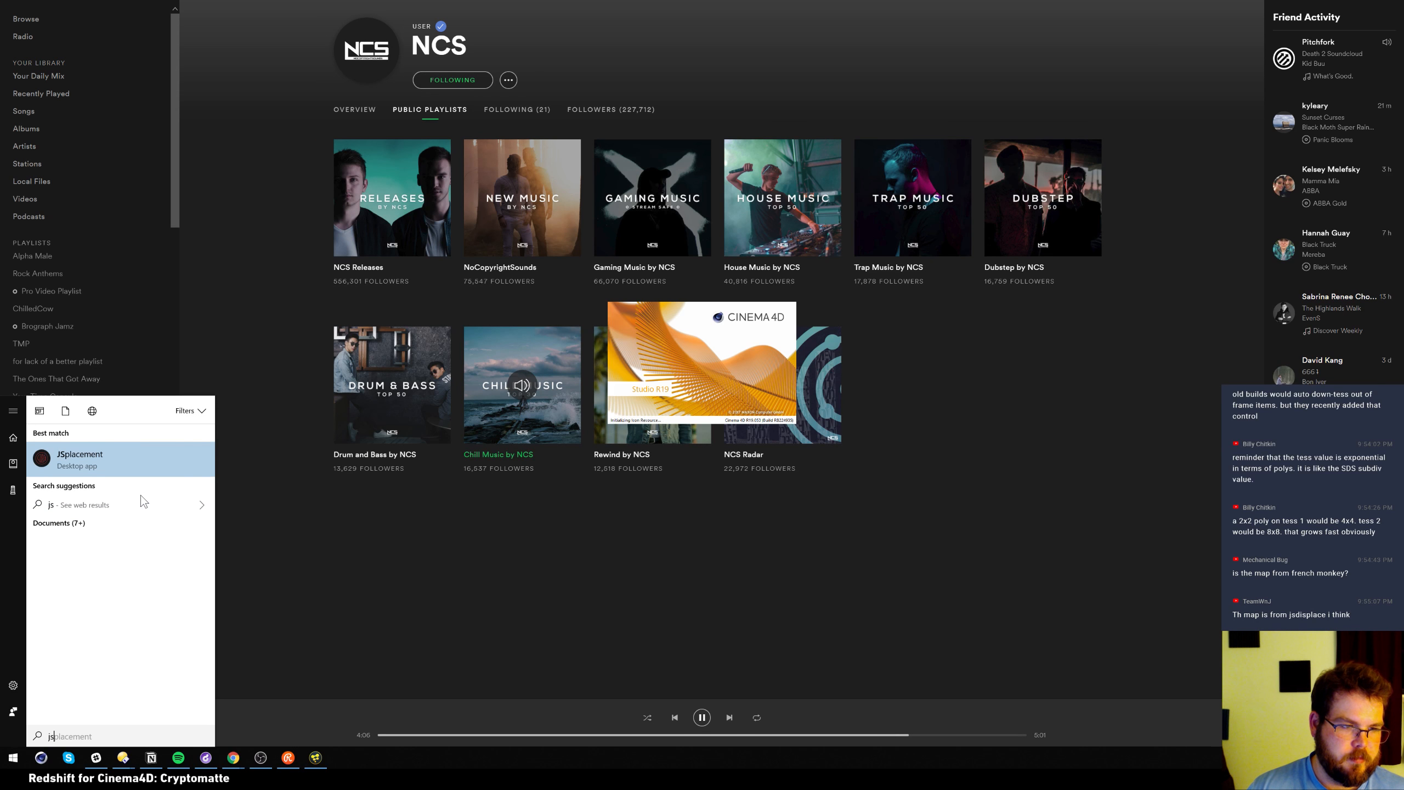
{"action": "key", "text": "Return"}
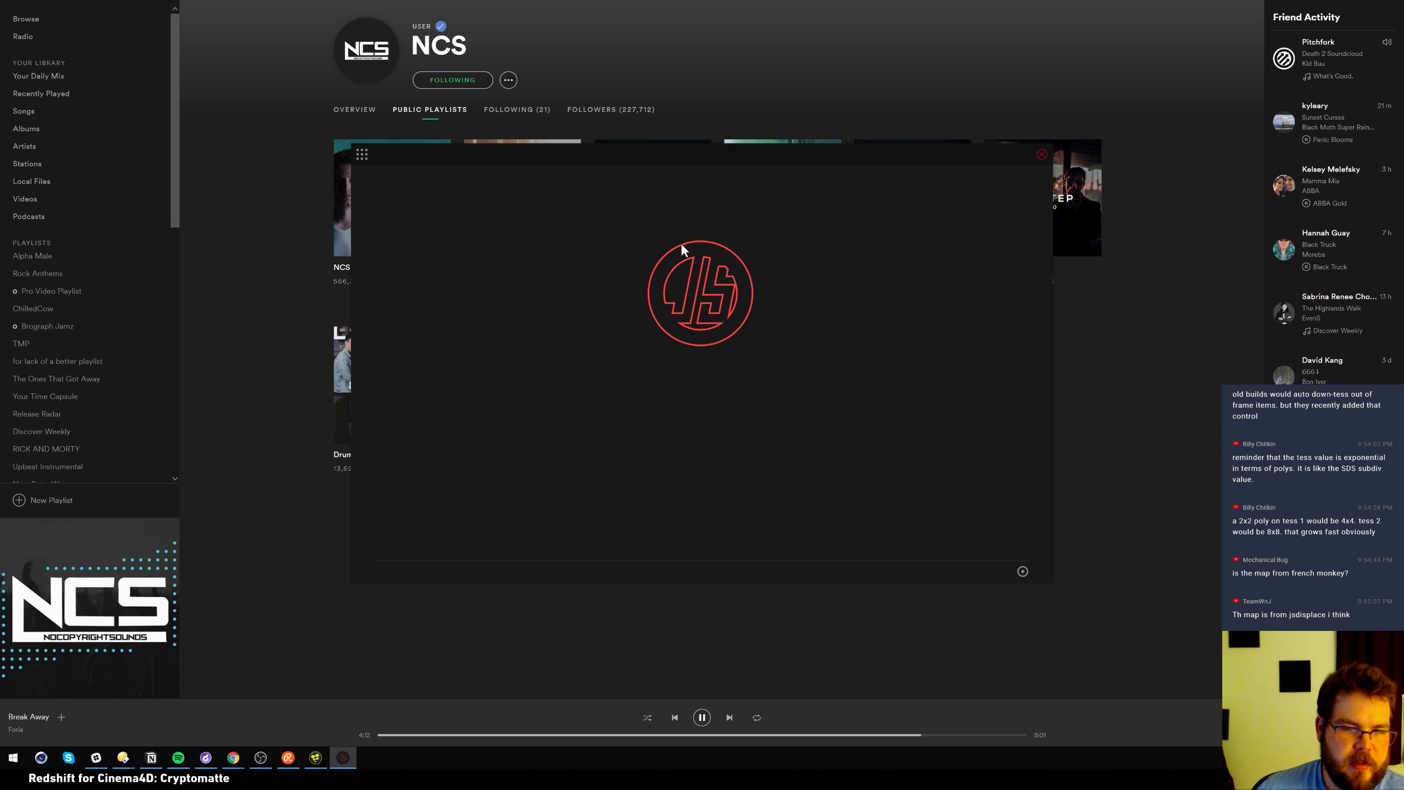
Generate a JSplacement 2 height map with background brightness raised to 199
{"action": "left_click", "coordinate": [364, 155]}
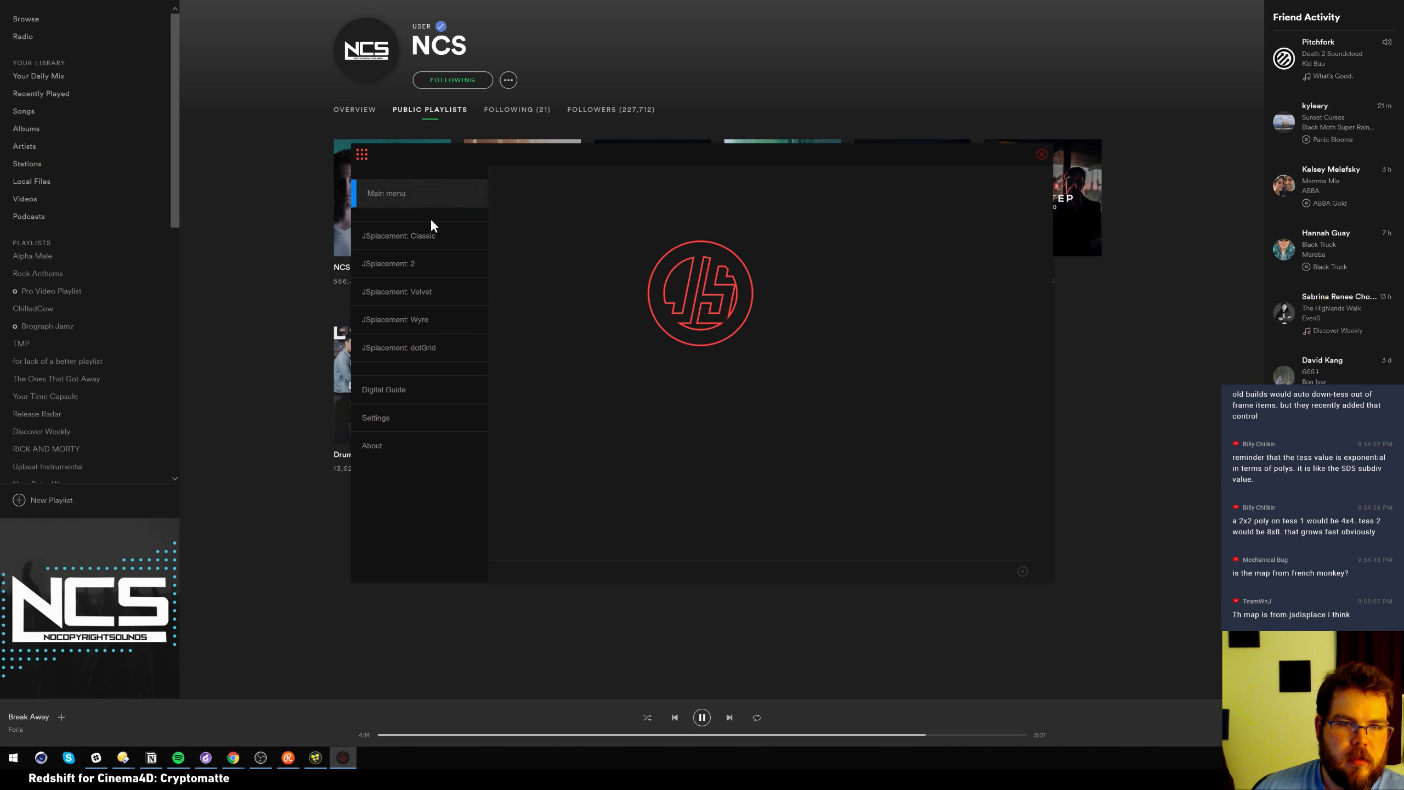
{"action": "left_click", "coordinate": [435, 264]}
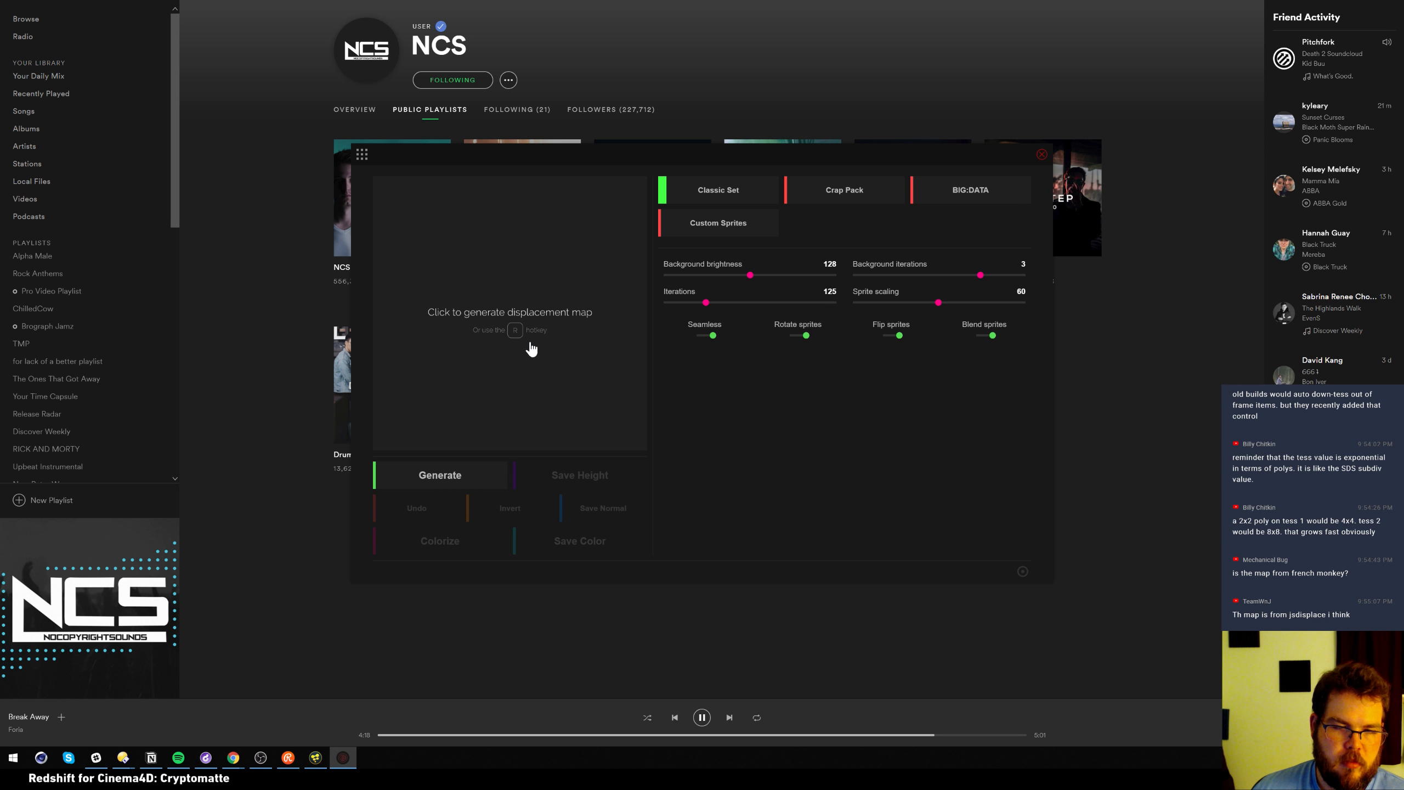
{"action": "left_click", "coordinate": [539, 307]}
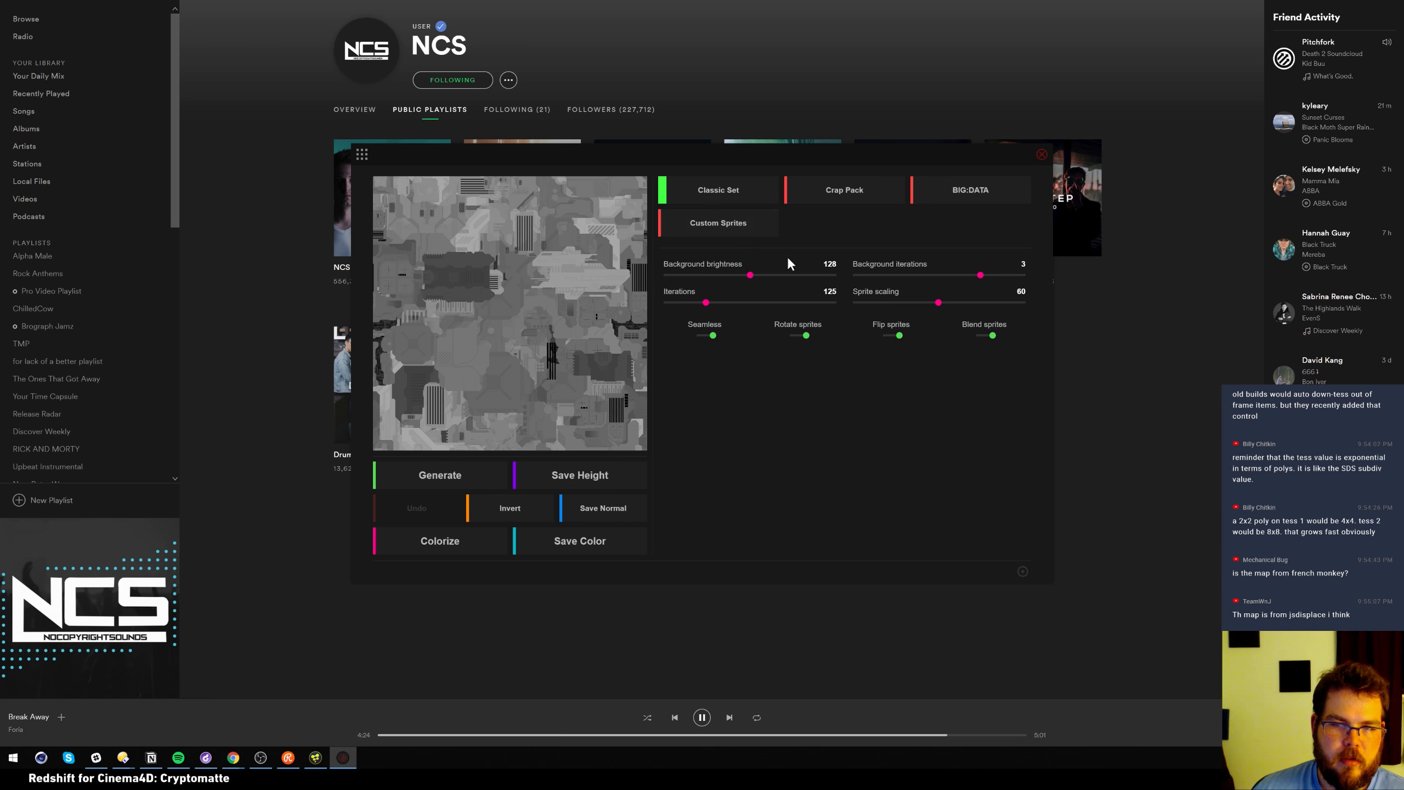
{"action": "left_click_drag", "start_coordinate": [771, 275], "coordinate": [795, 275]}
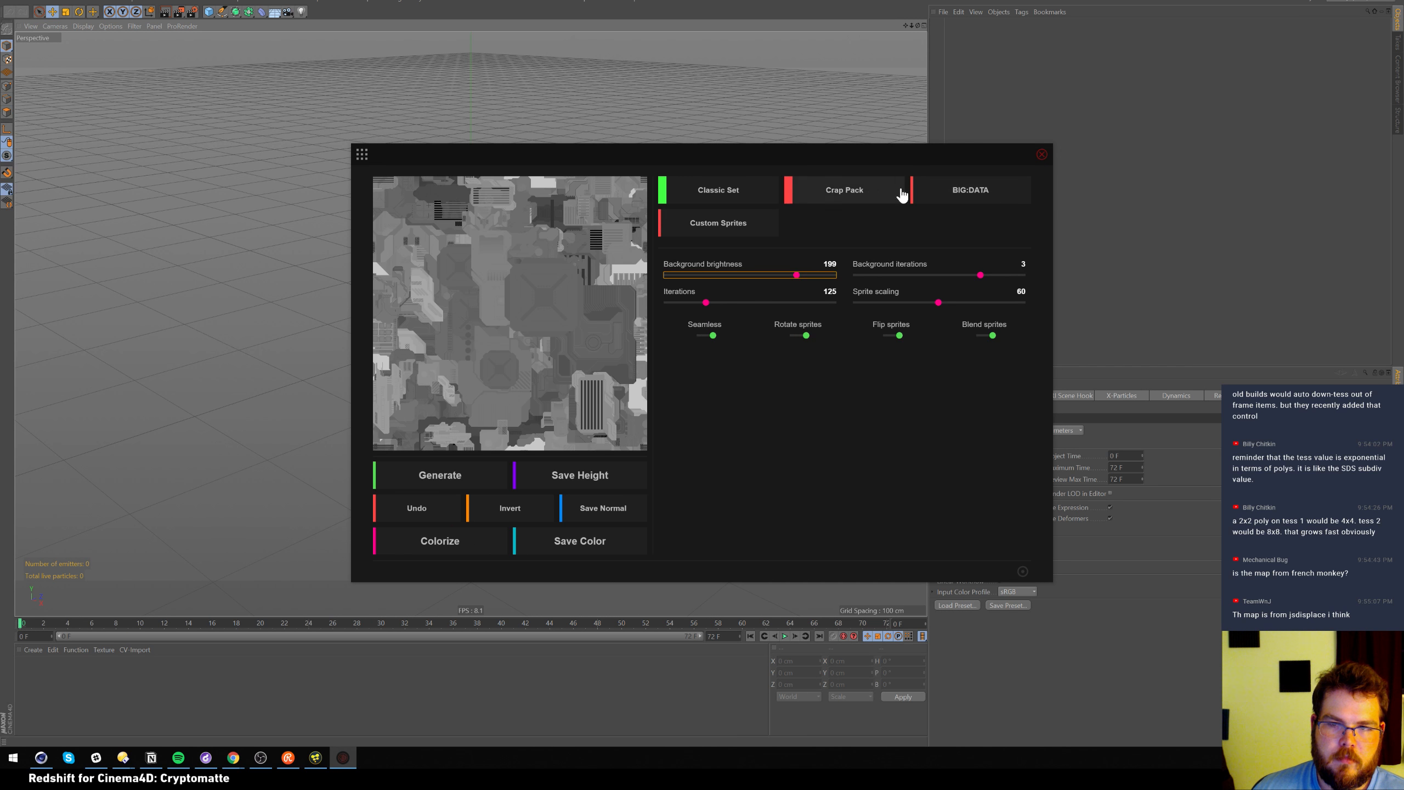
Regenerate the map with Crap Pack sprites, 380 iterations and sprite scaling 111
{"action": "left_click", "coordinate": [868, 202]}
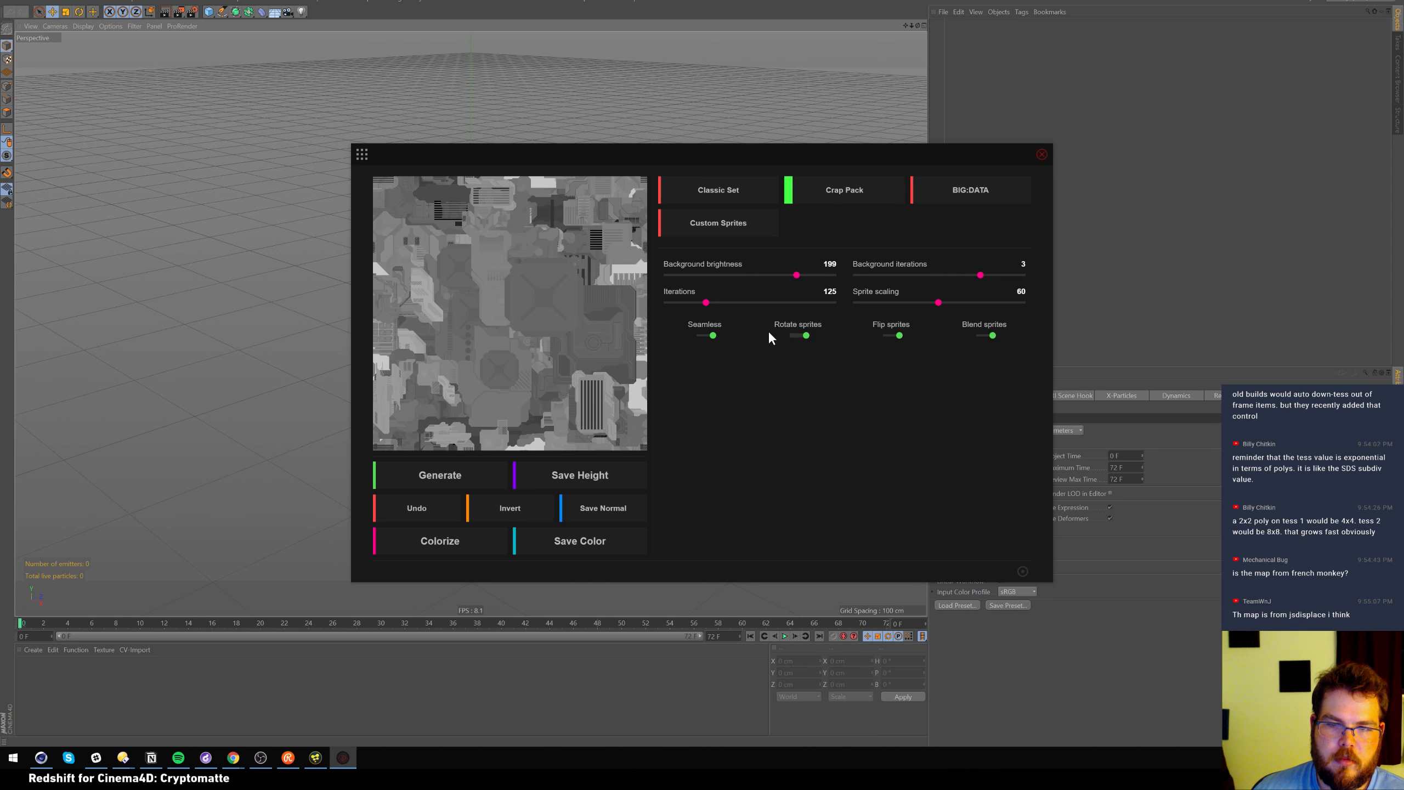
{"action": "left_click", "coordinate": [529, 331]}
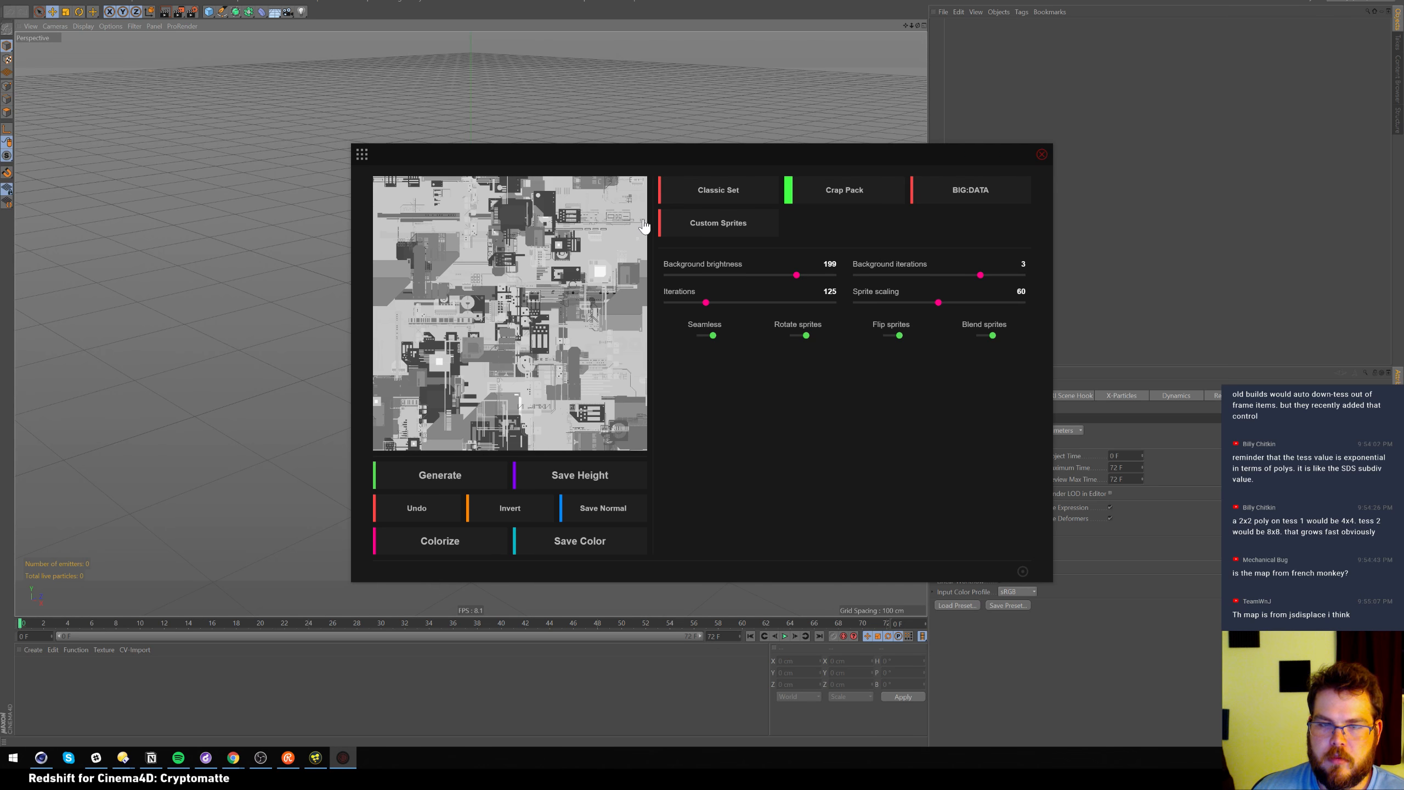
{"action": "left_click_drag", "start_coordinate": [705, 302], "coordinate": [791, 304]}
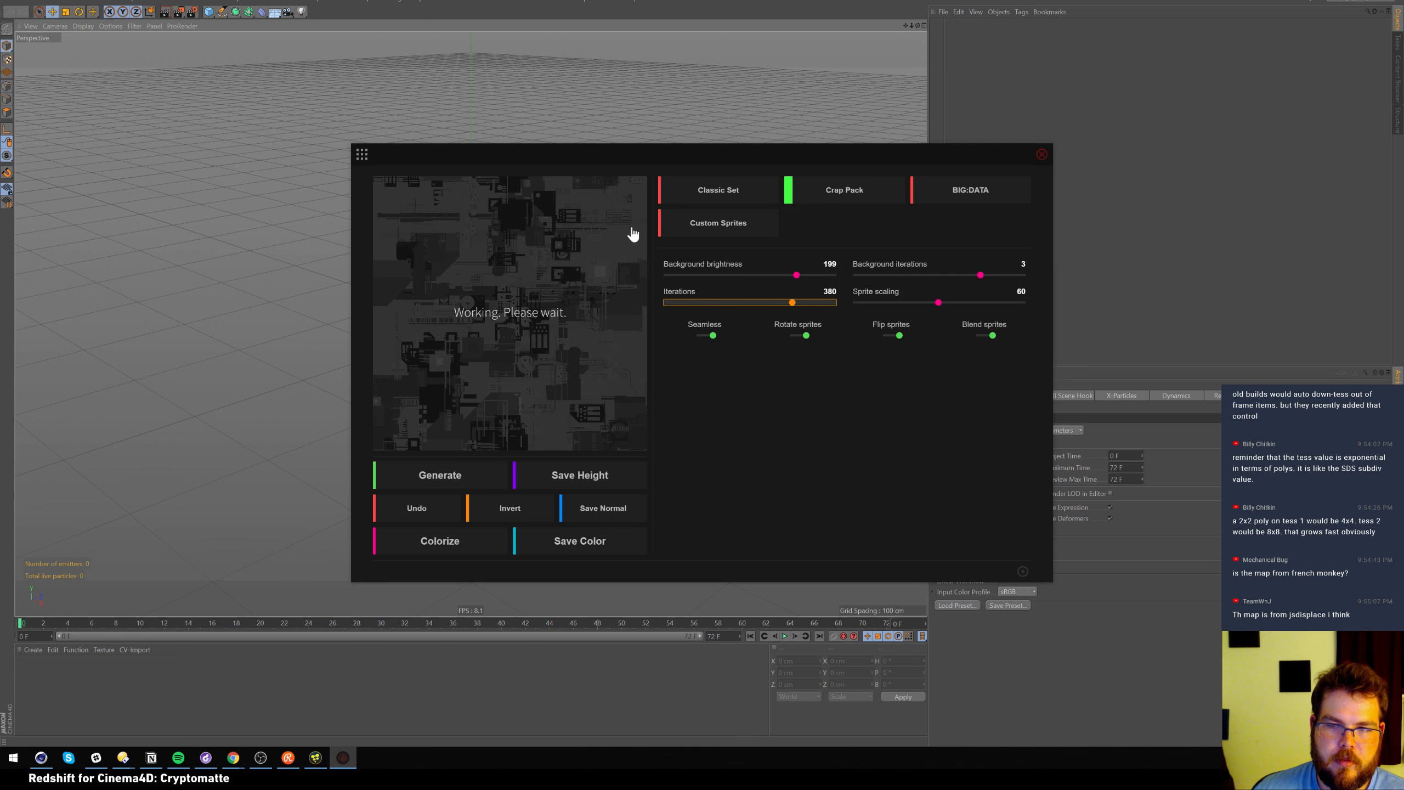
{"action": "left_click_drag", "start_coordinate": [930, 307], "coordinate": [868, 305]}
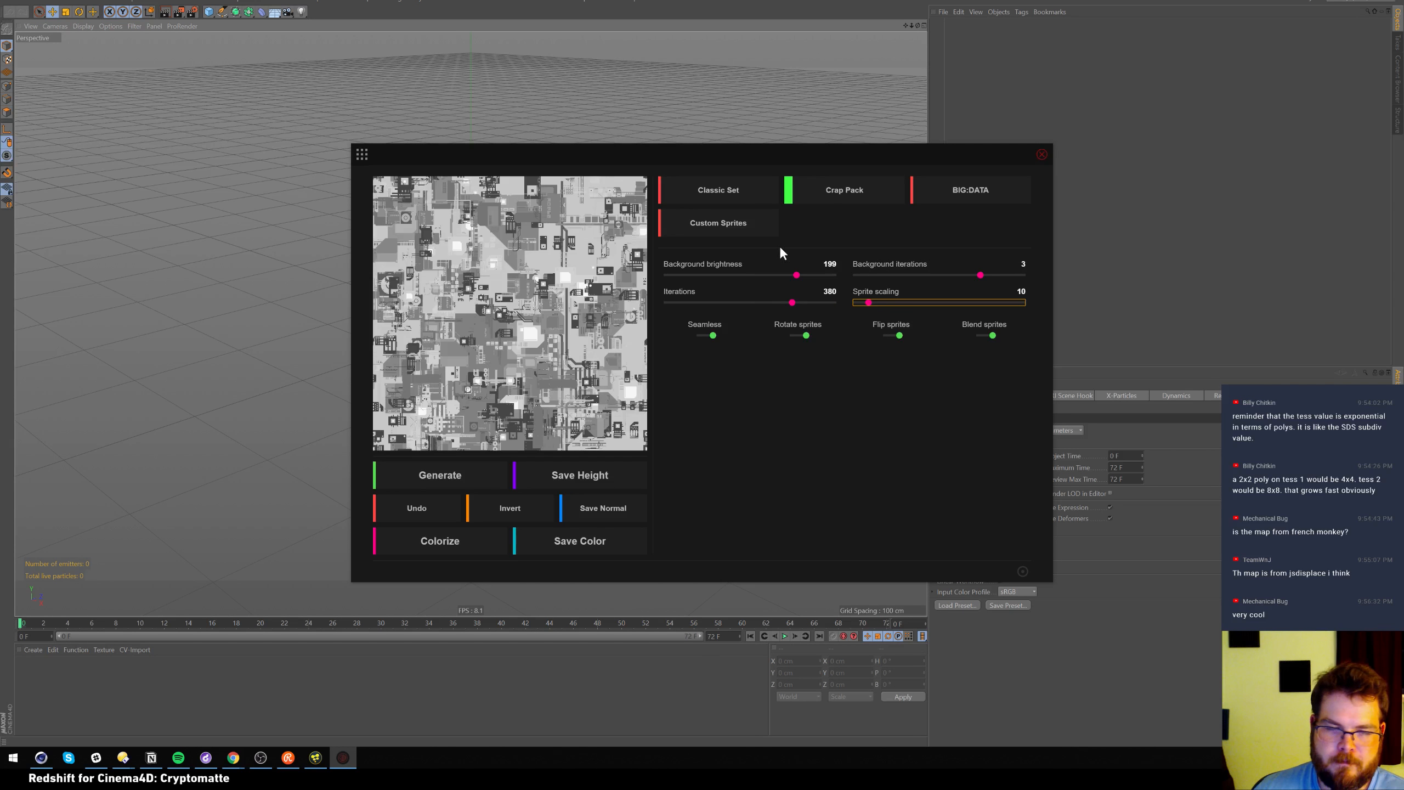
{"action": "left_click", "coordinate": [1006, 303]}
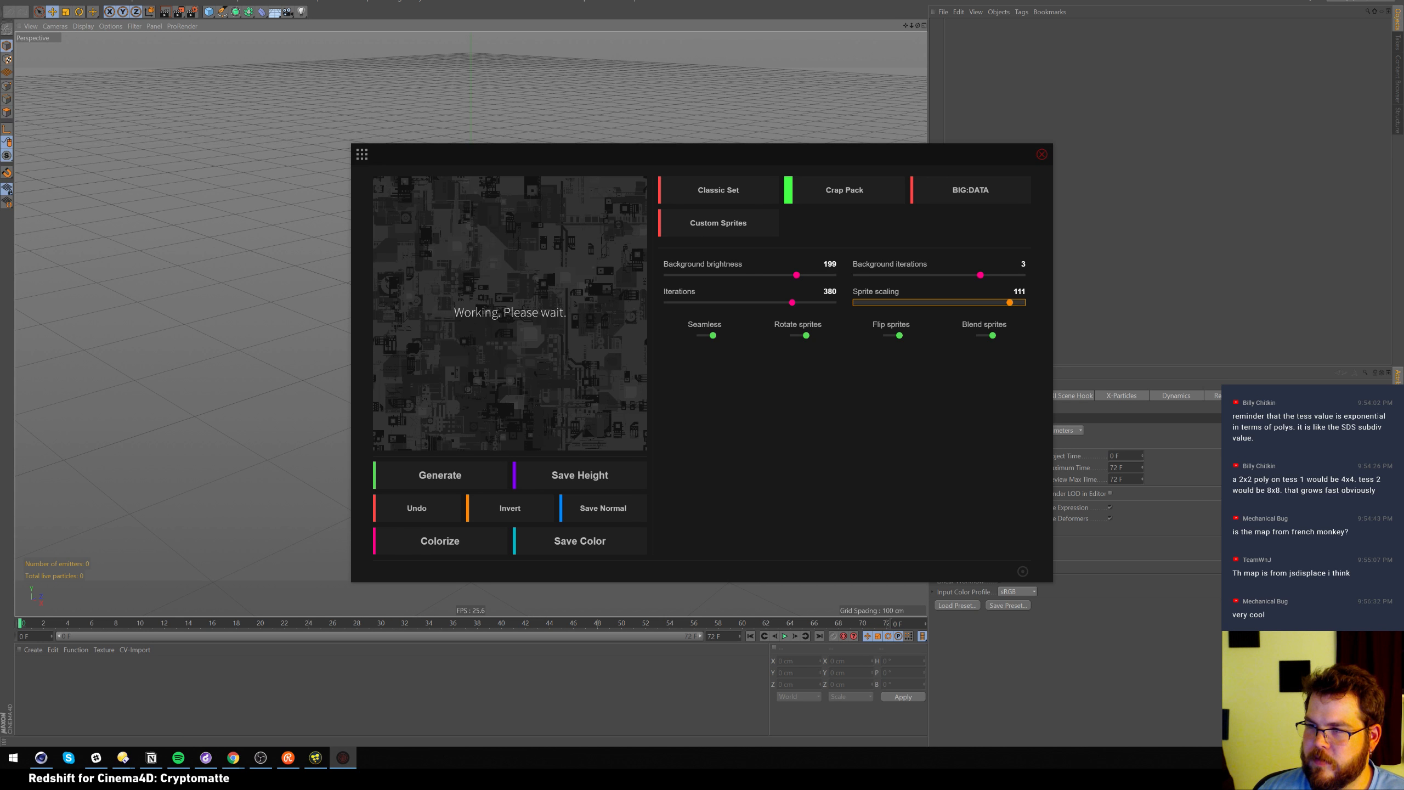
{"action": "left_click", "coordinate": [942, 152]}
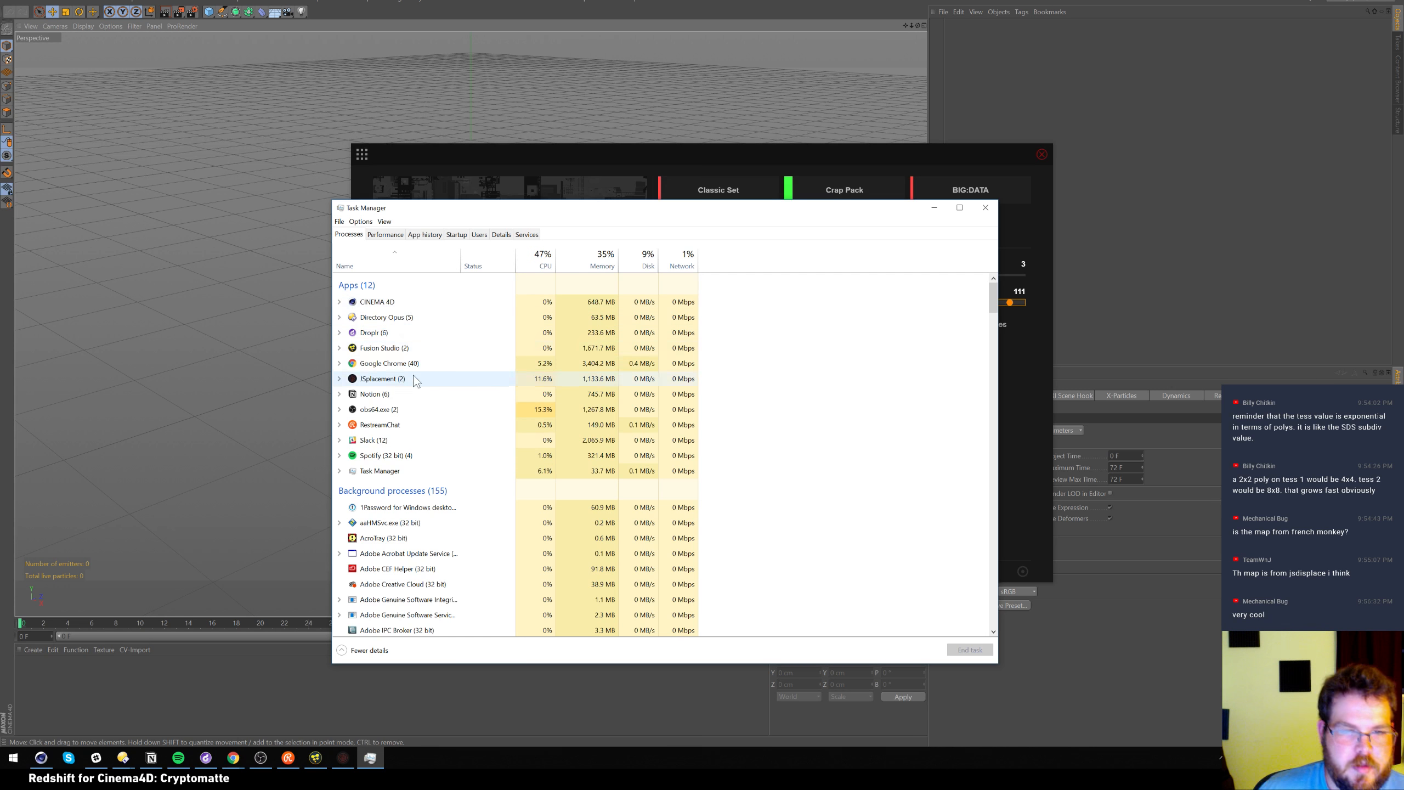
End Fusion Studio and the stuck JSplacement, then minimize Task Manager
{"action": "left_click", "coordinate": [387, 347]}
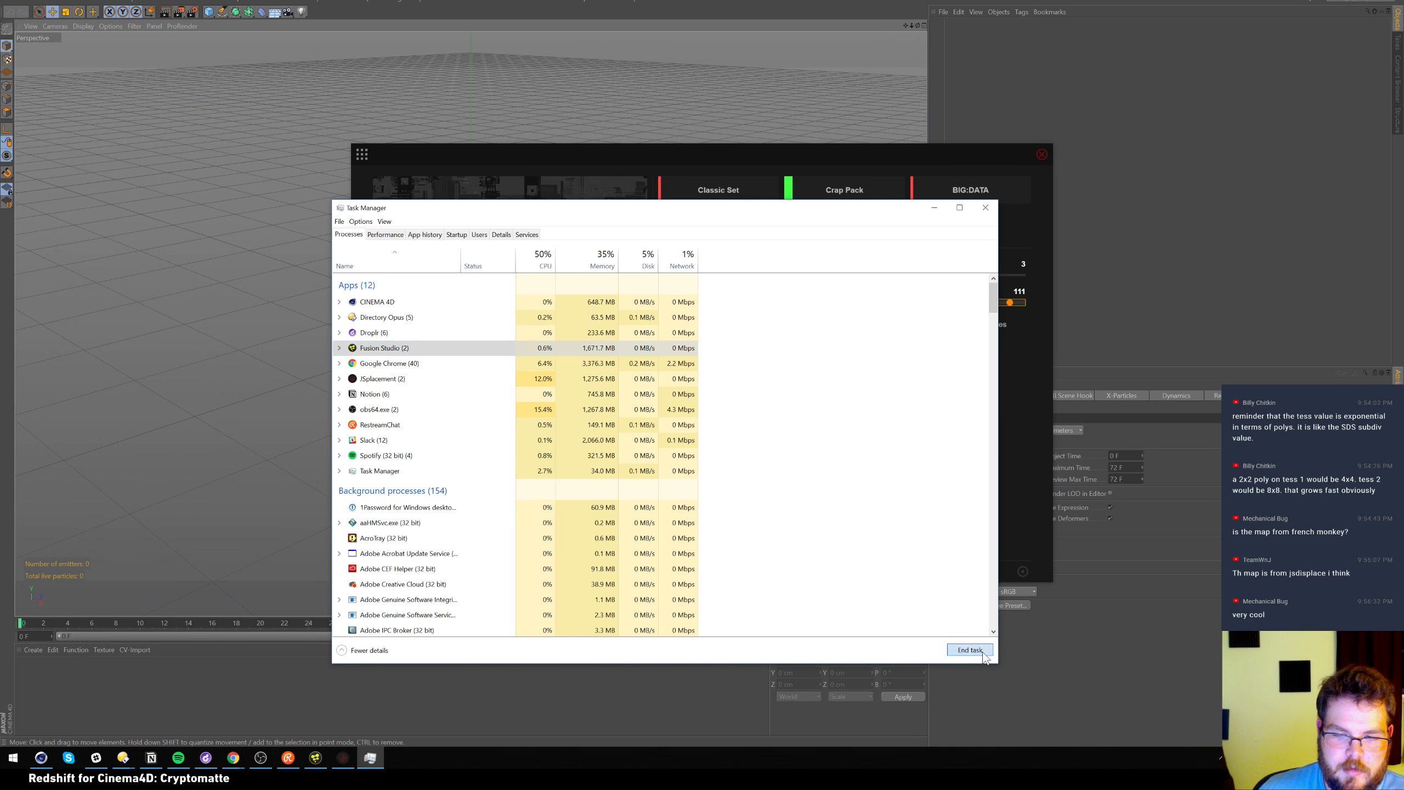
{"action": "left_click", "coordinate": [968, 649]}
{"action": "left_click", "coordinate": [387, 363]}
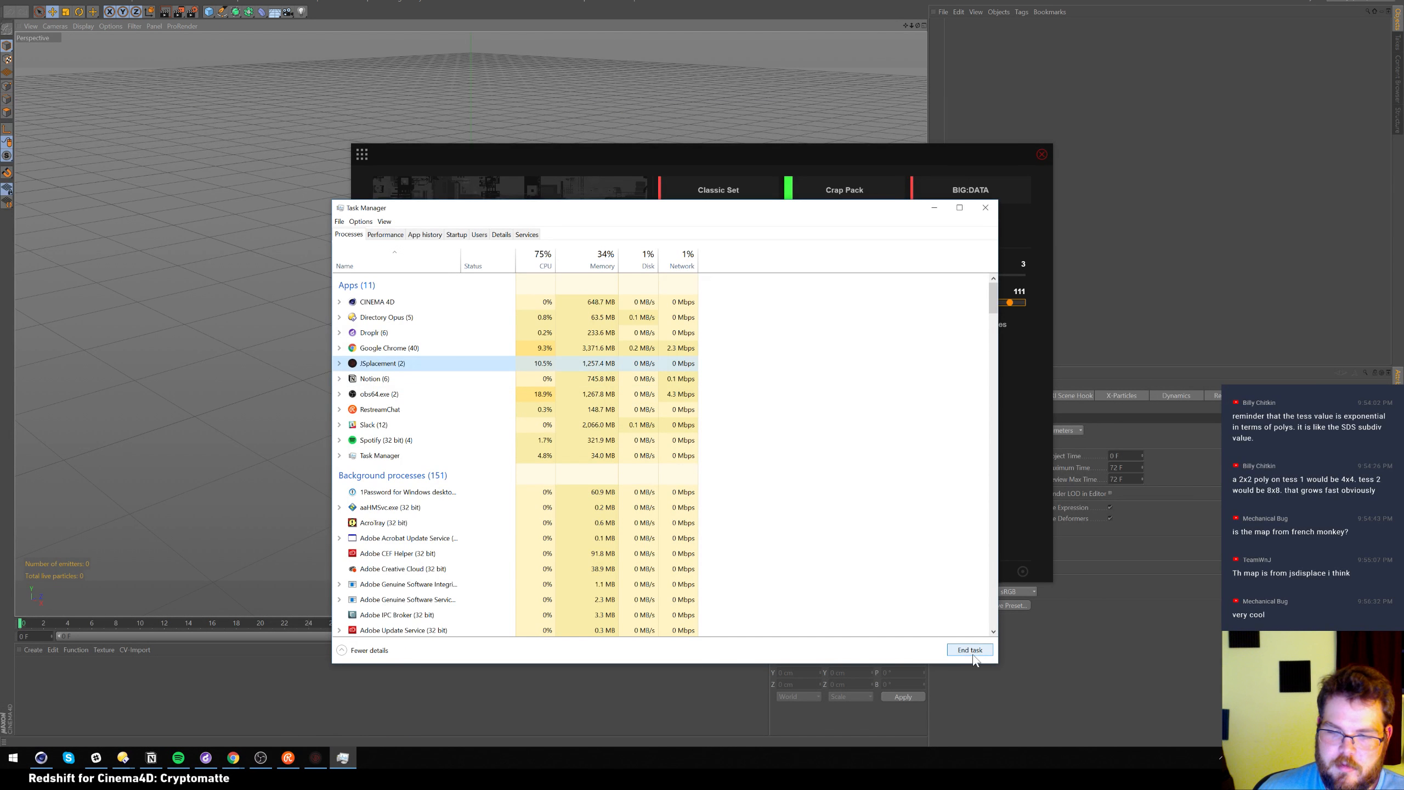
{"action": "left_click", "coordinate": [970, 649]}
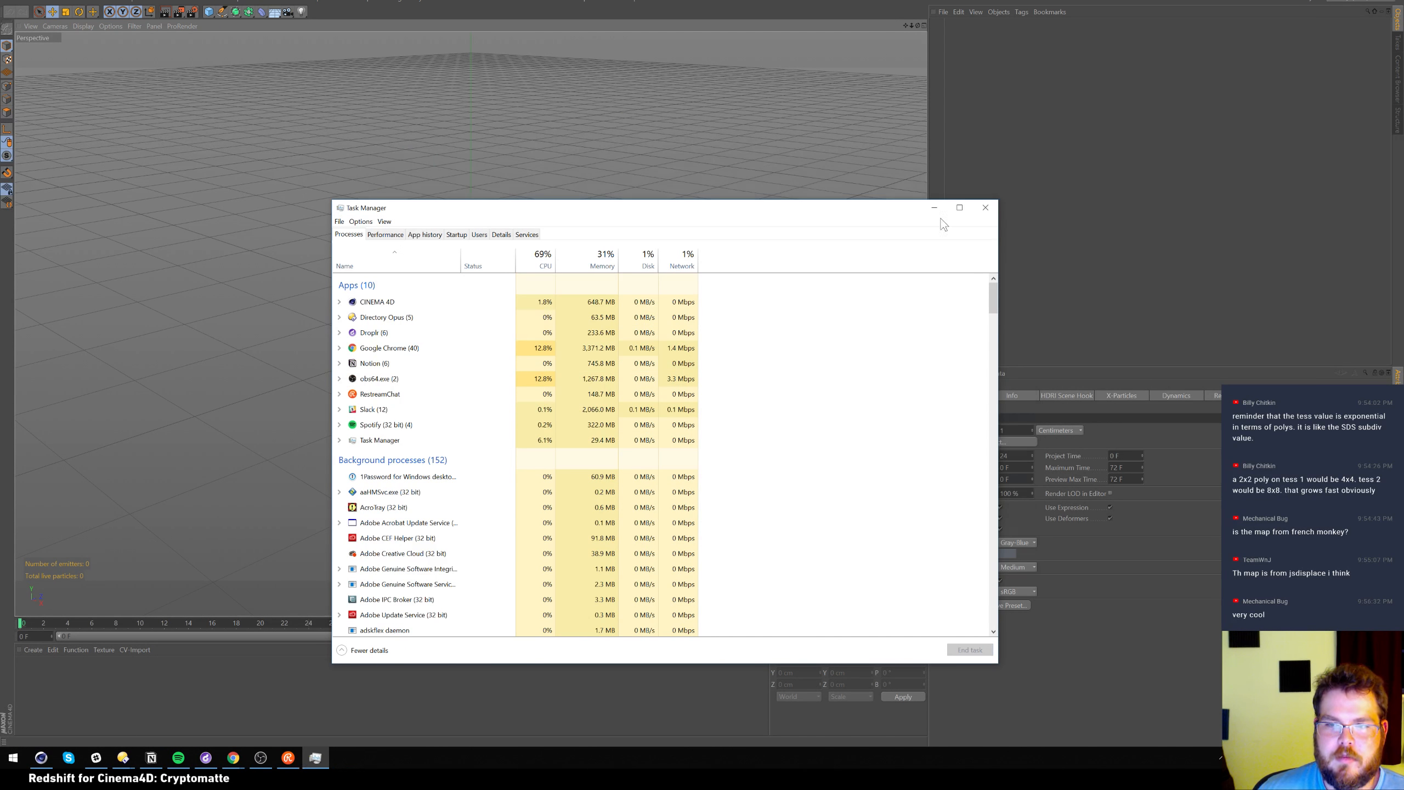
{"action": "left_click", "coordinate": [934, 207]}
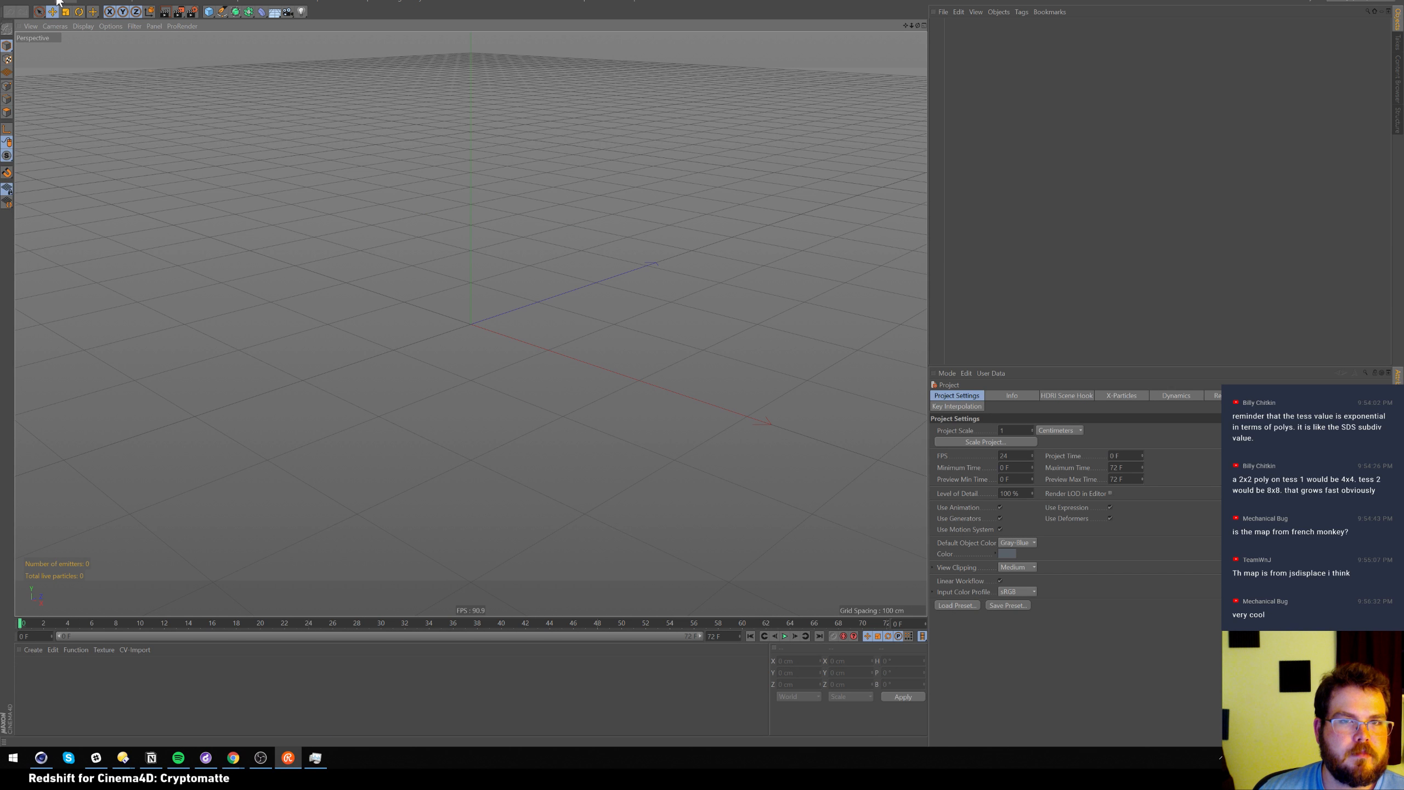
Switch to the RSLayout Redshift layout and show the Material manager panel
{"action": "left_click", "coordinate": [1347, 1]}
{"action": "left_click", "coordinate": [1369, 127]}
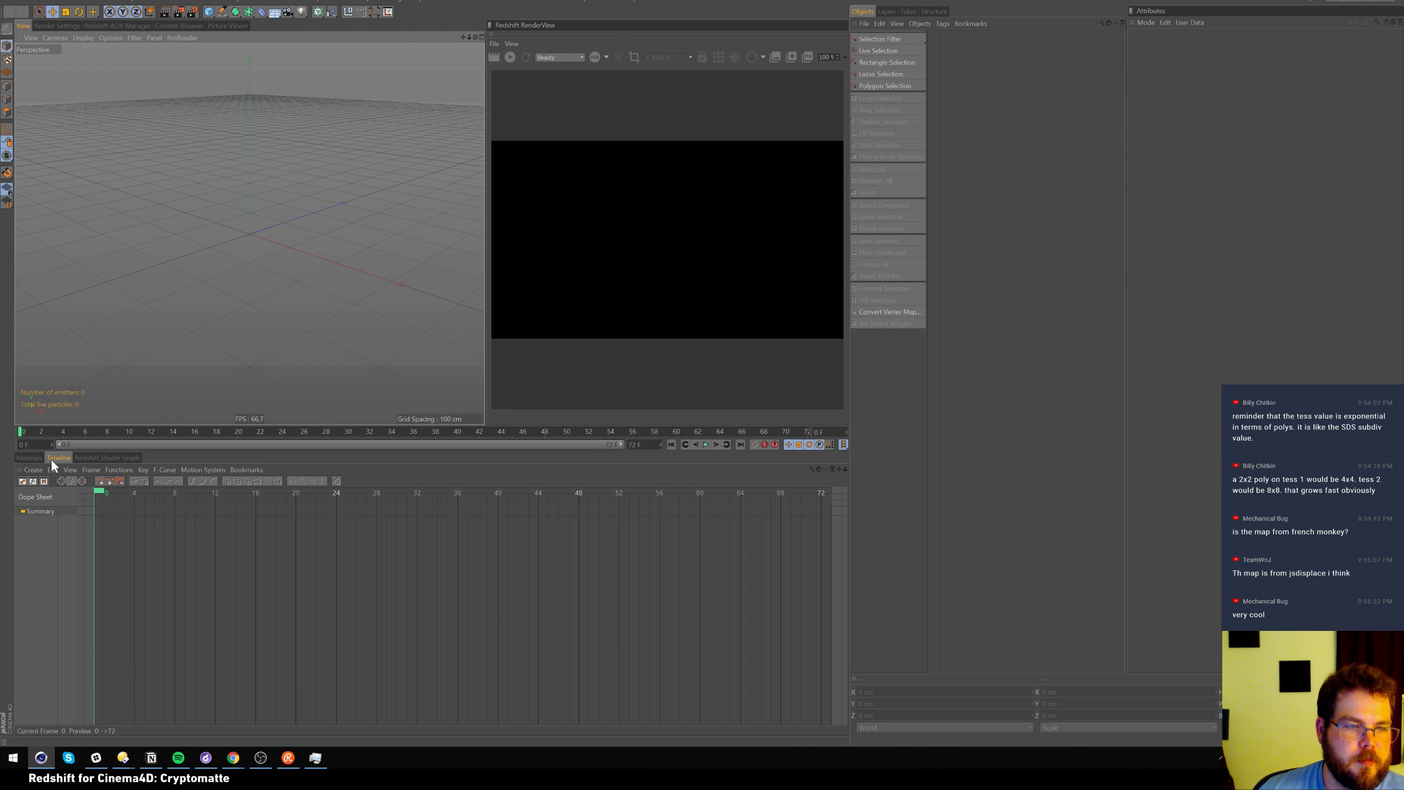
{"action": "left_click", "coordinate": [33, 457]}
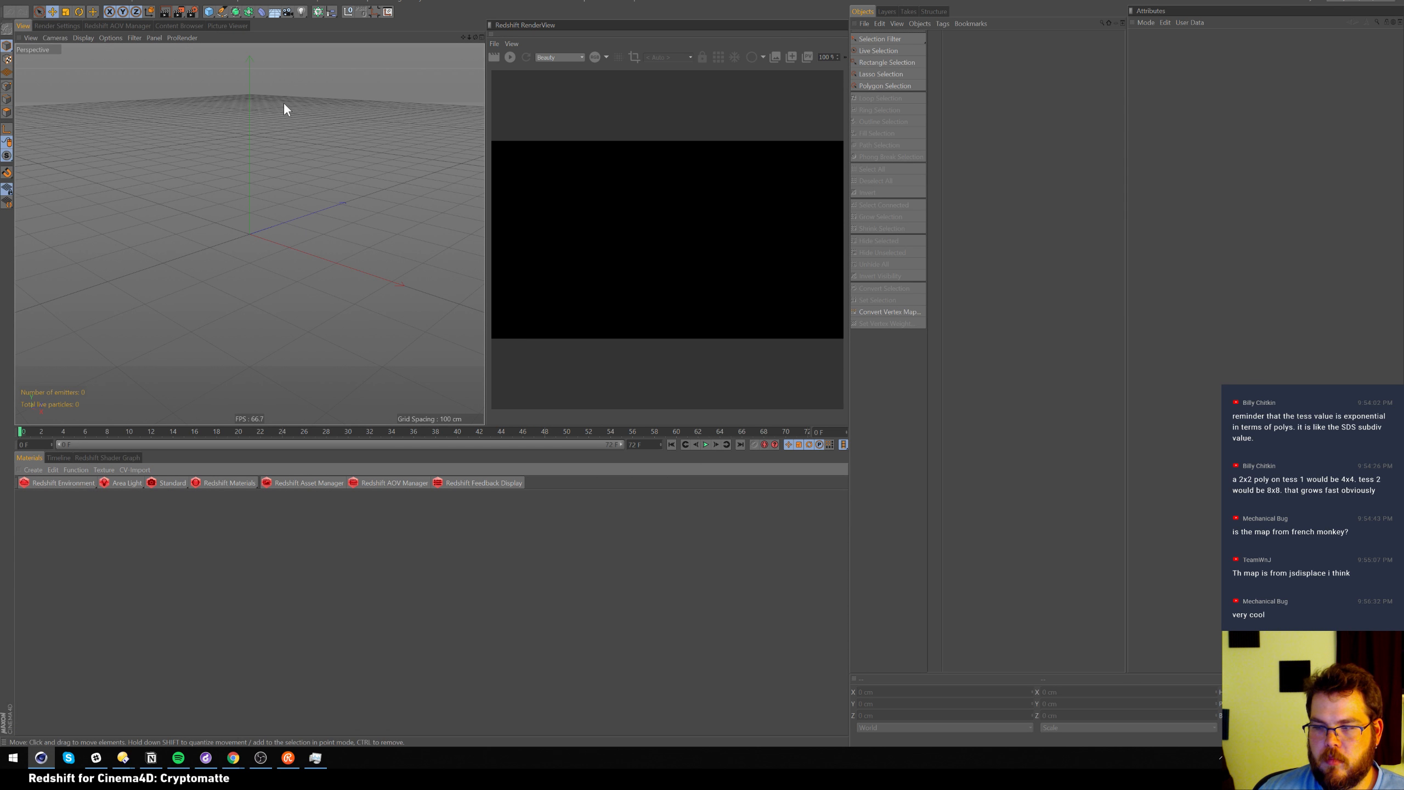